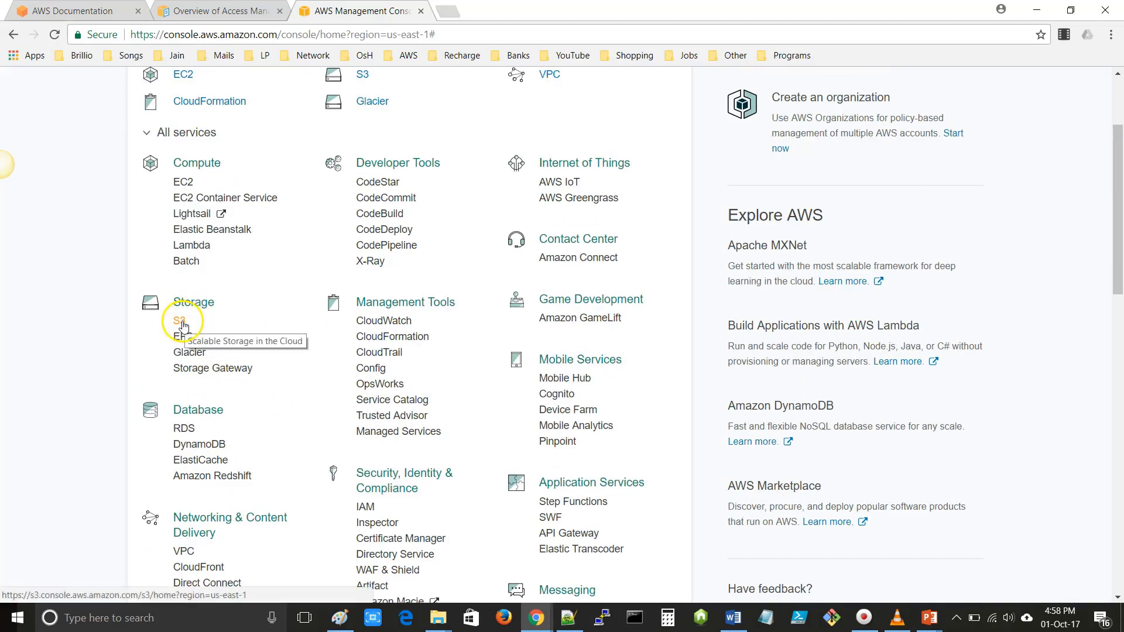
- Open the S3 and IAM consoles in separate new browser tabs
right_click(179, 322)
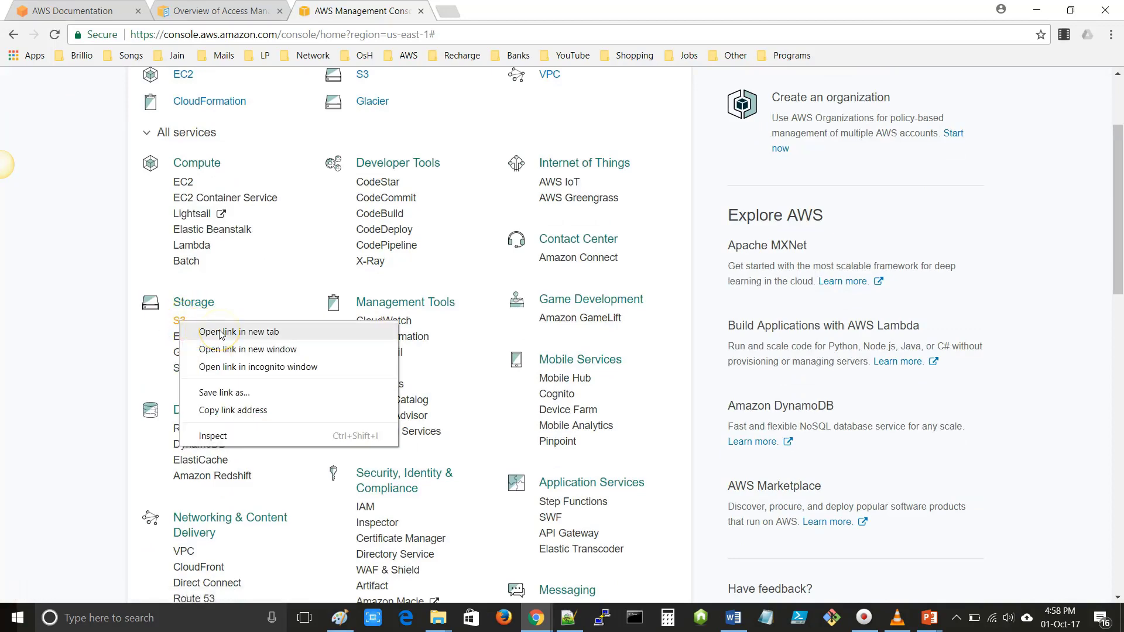
click(222, 332)
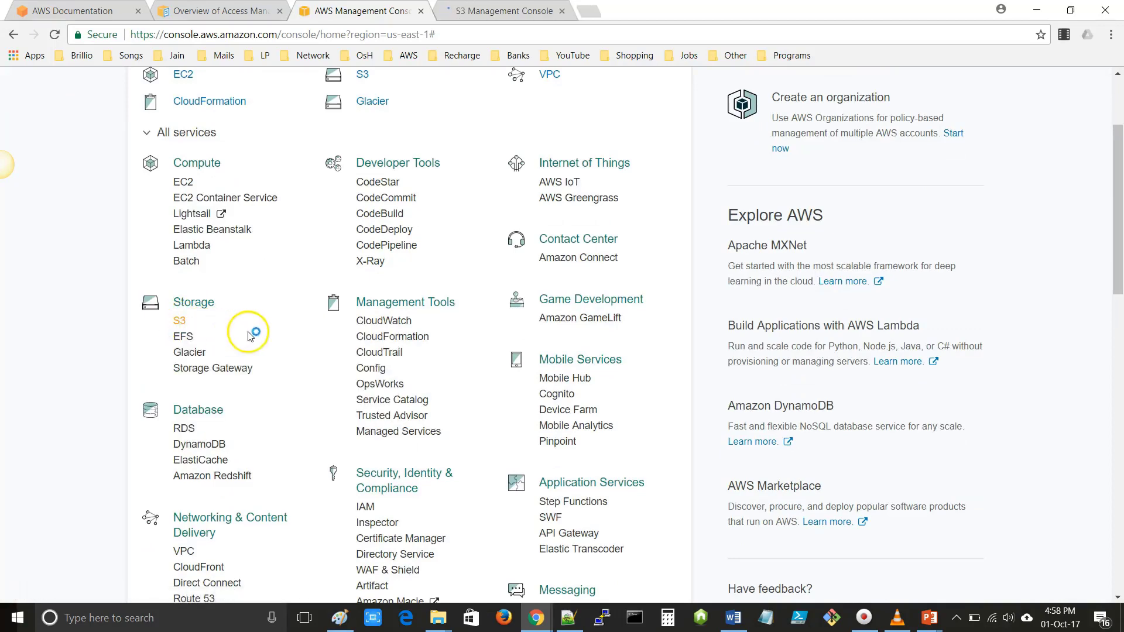
scroll(271, 331, down, 3)
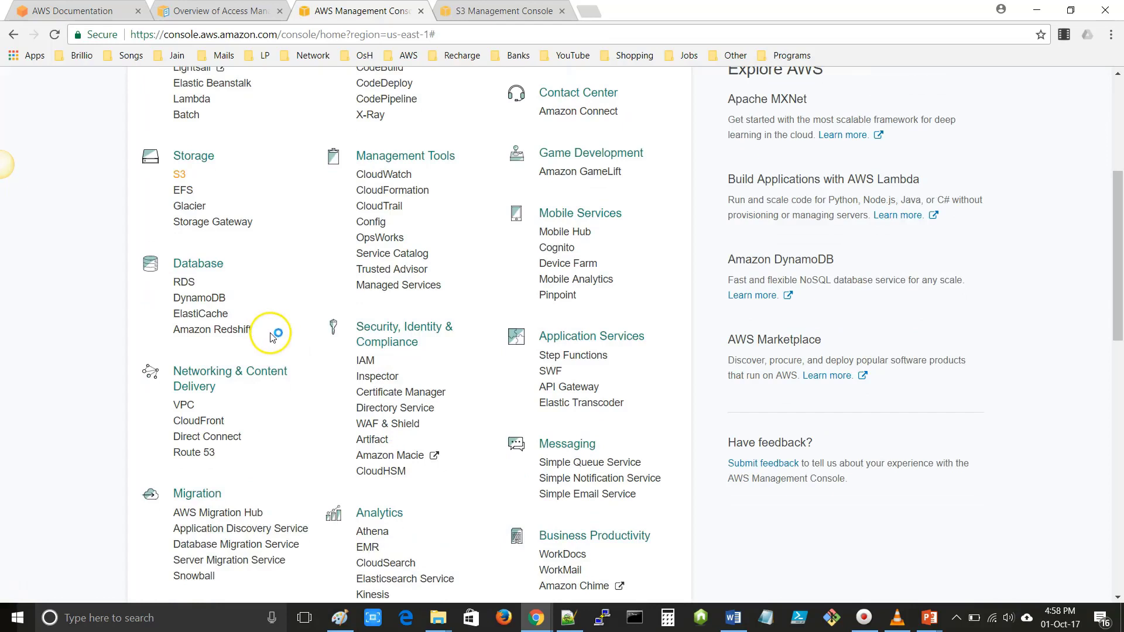
right_click(365, 359)
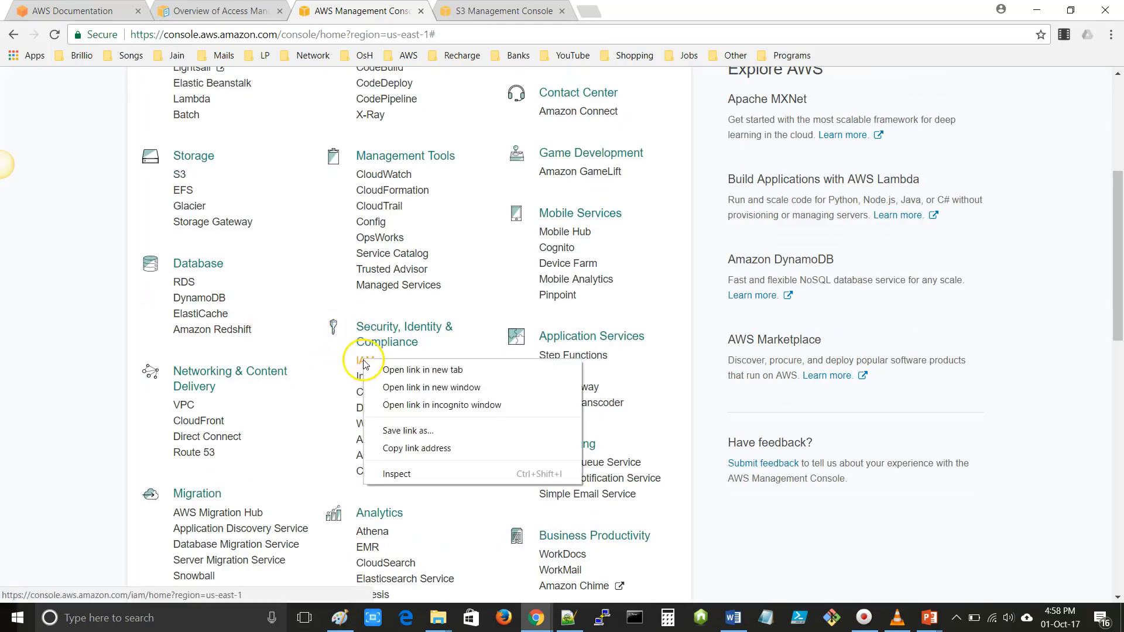
click(423, 371)
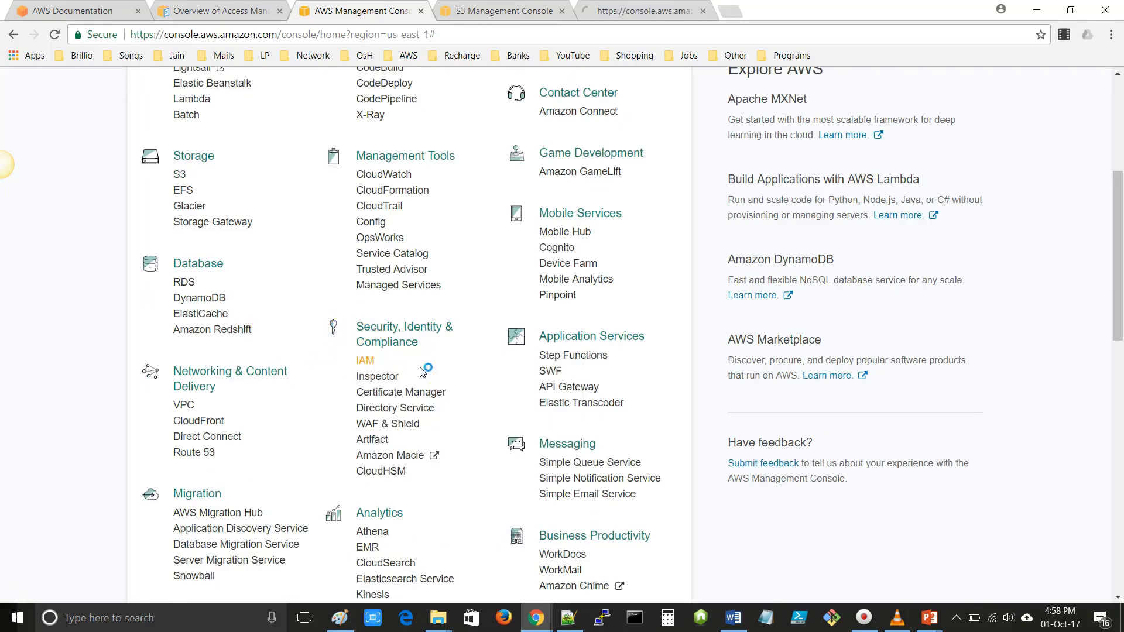
- Find user bob in IAM Users, select his User ARN, then return to the S3 tab
click(629, 12)
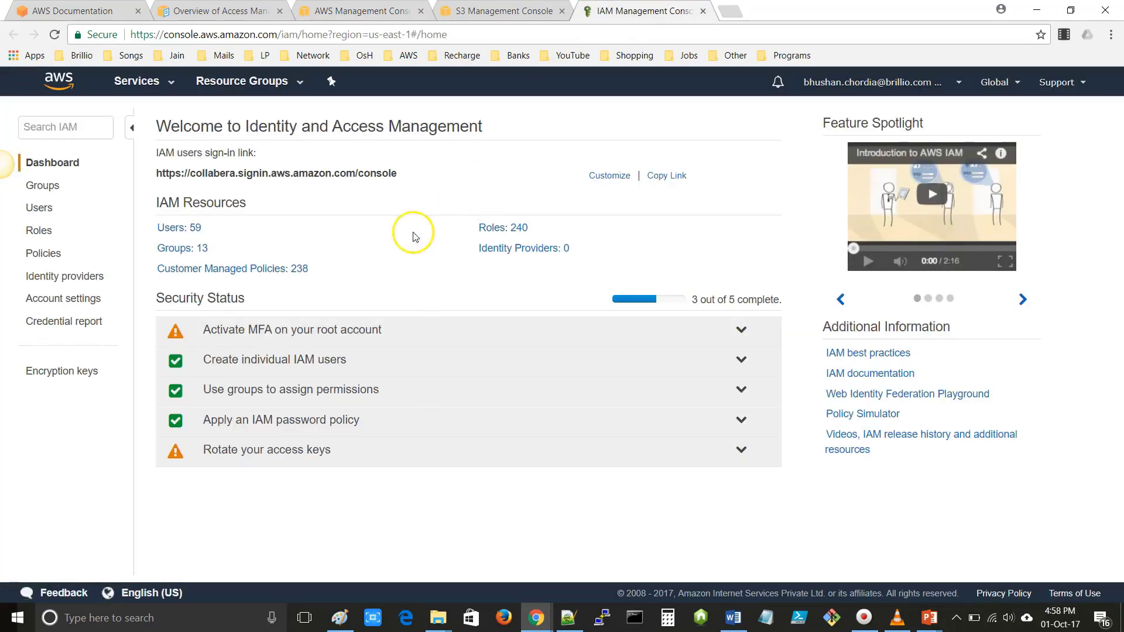
click(43, 209)
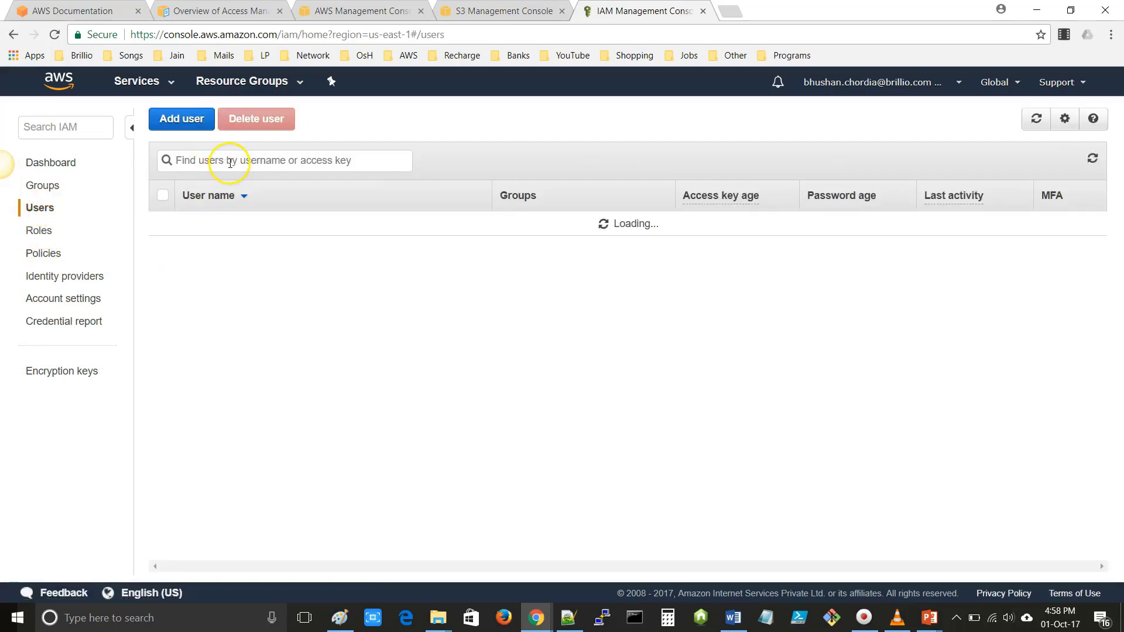
text(bob)
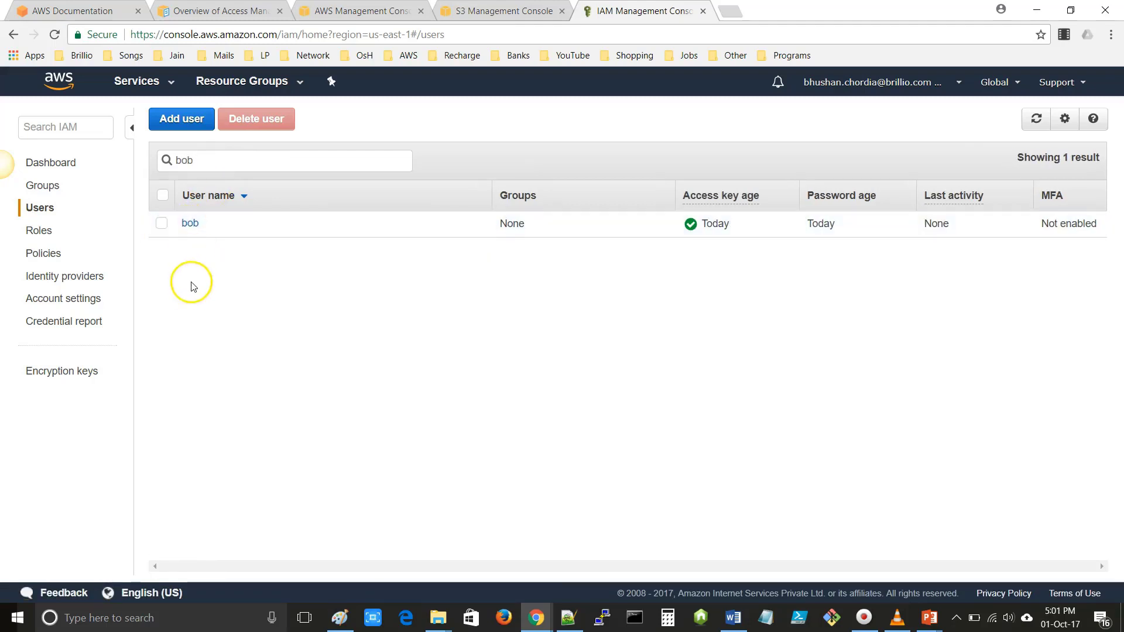
click(190, 223)
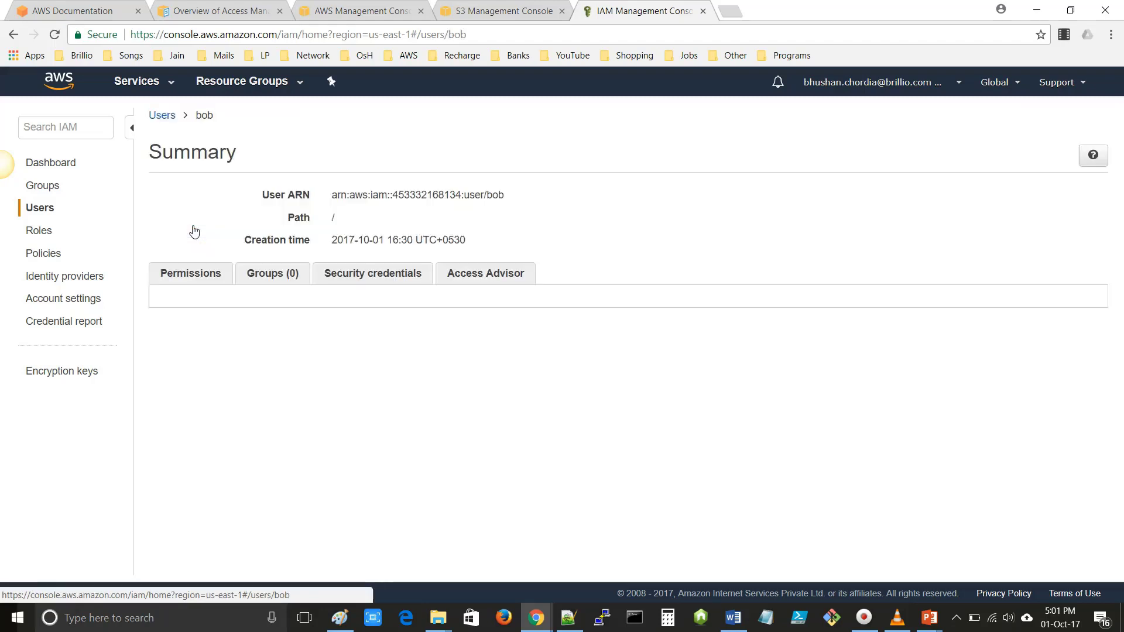
click(310, 218)
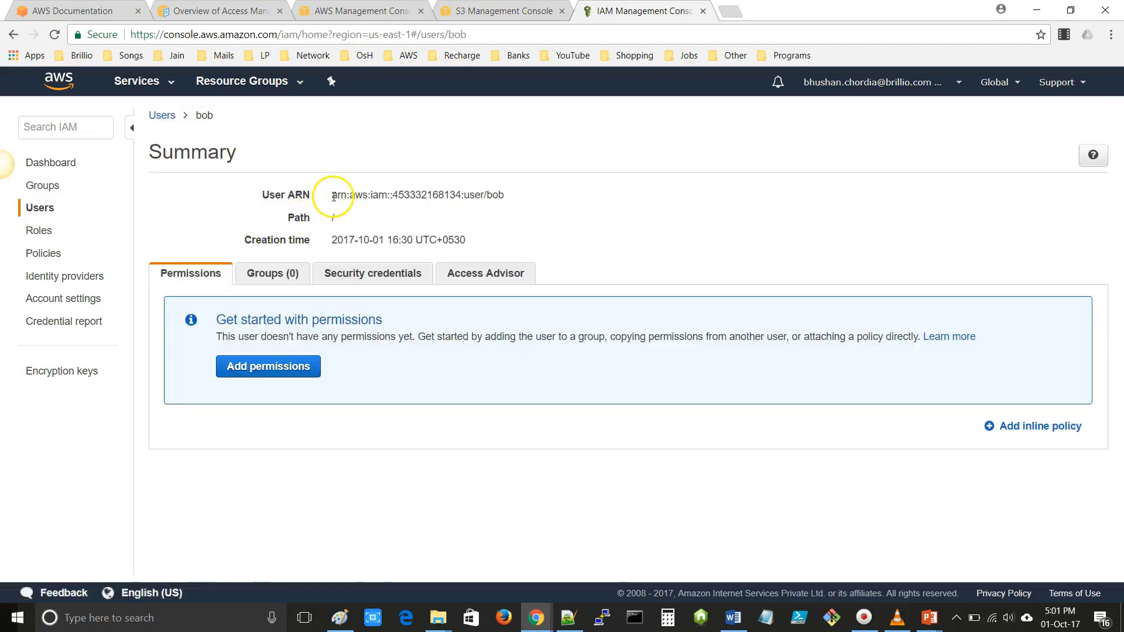
drag(331, 195, 514, 197)
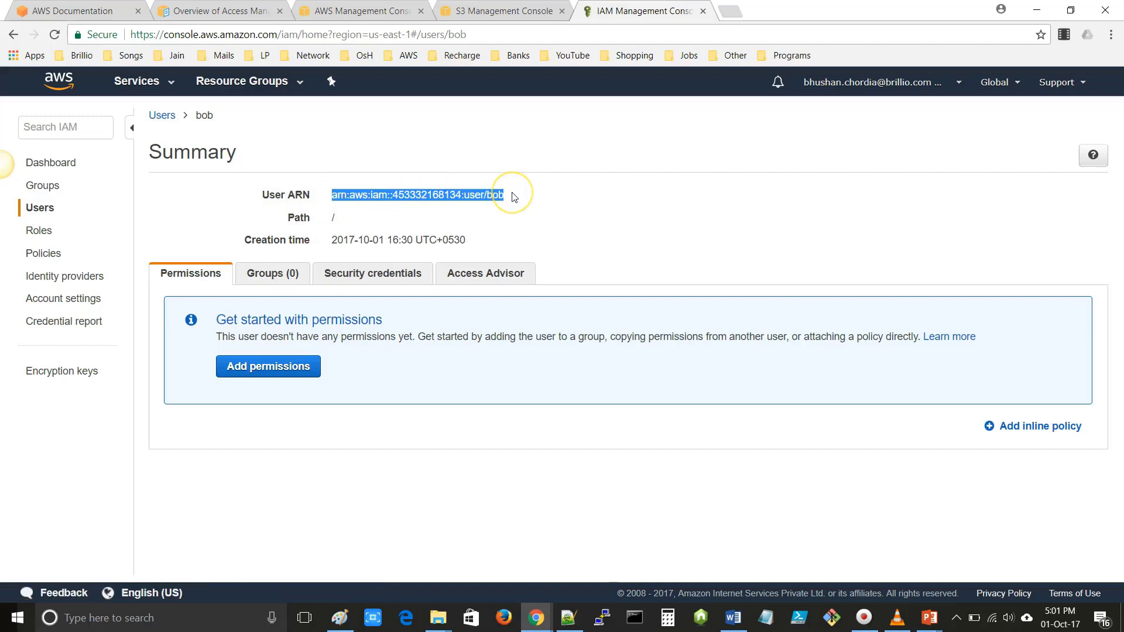
click(502, 14)
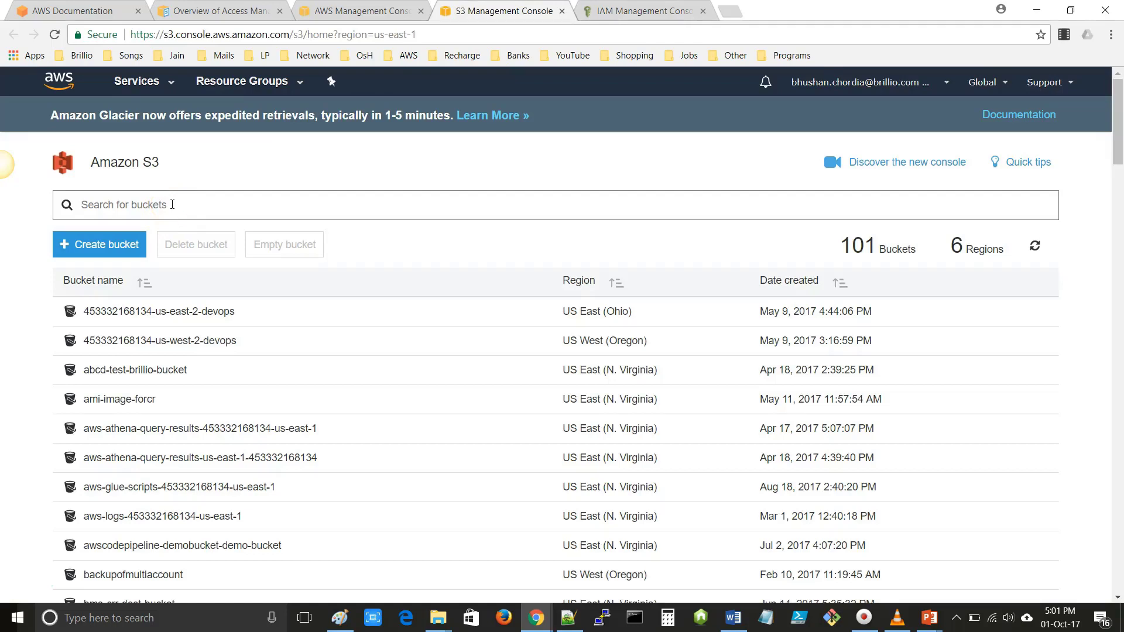
- Search buckets for 'sample-s' and open sample-session-bucket's bucket policy under Permissions
text(se)
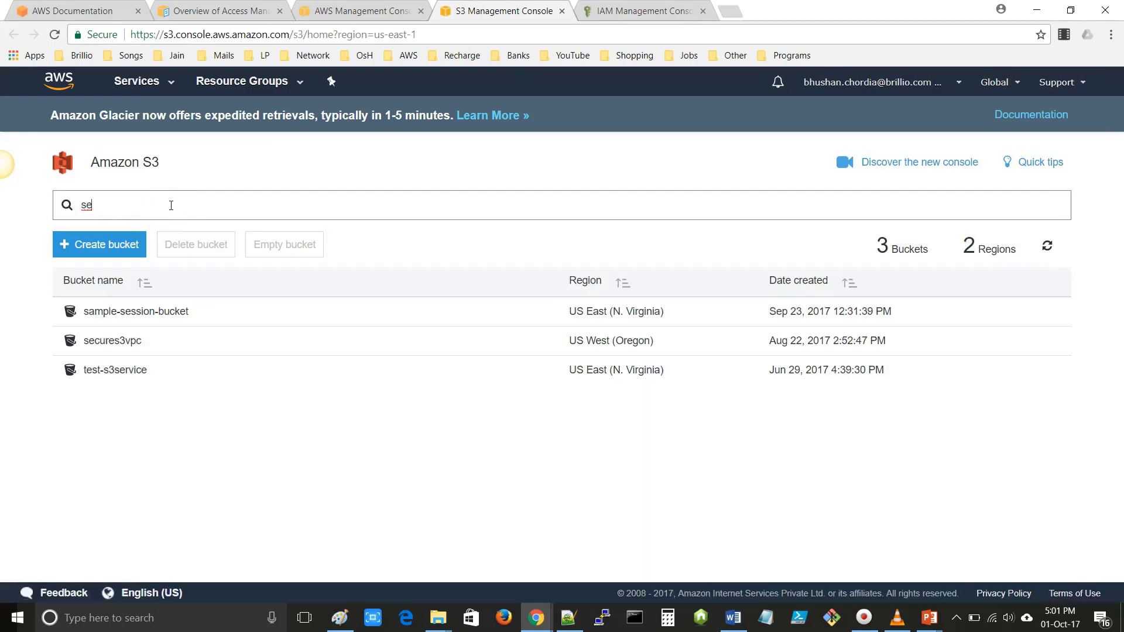
key(BackSpace)
text(am)
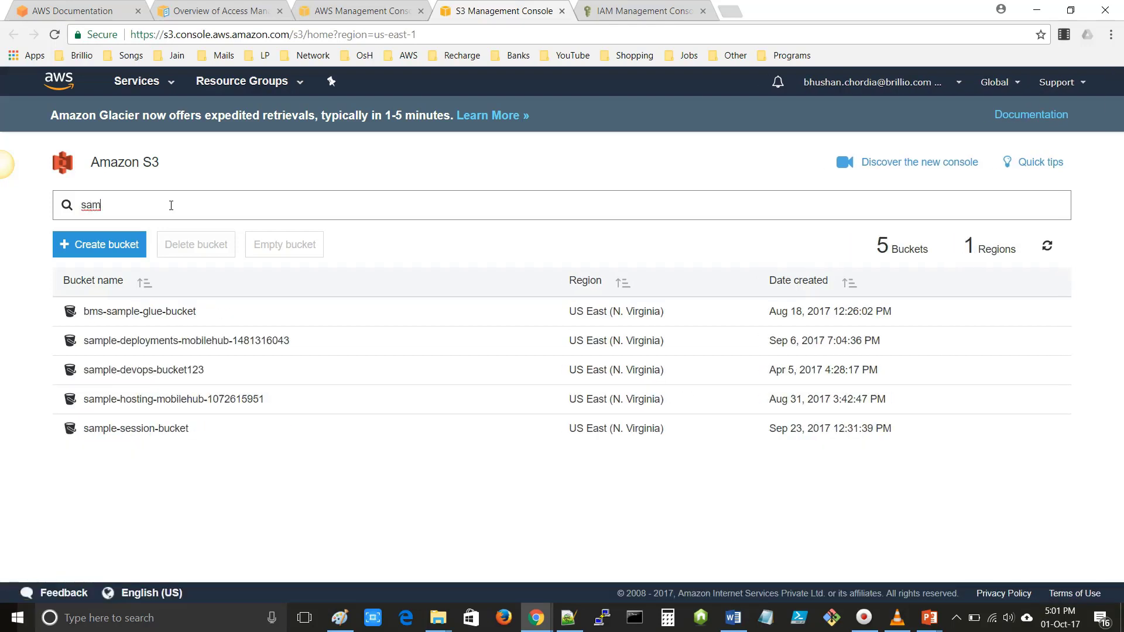
text(ple-s)
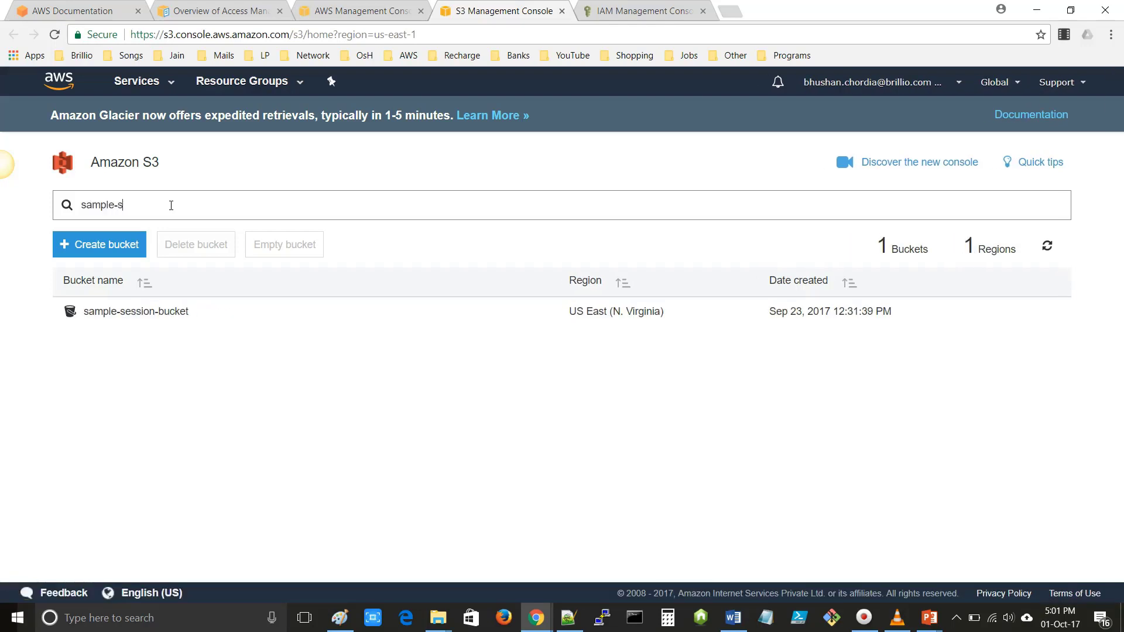
click(150, 314)
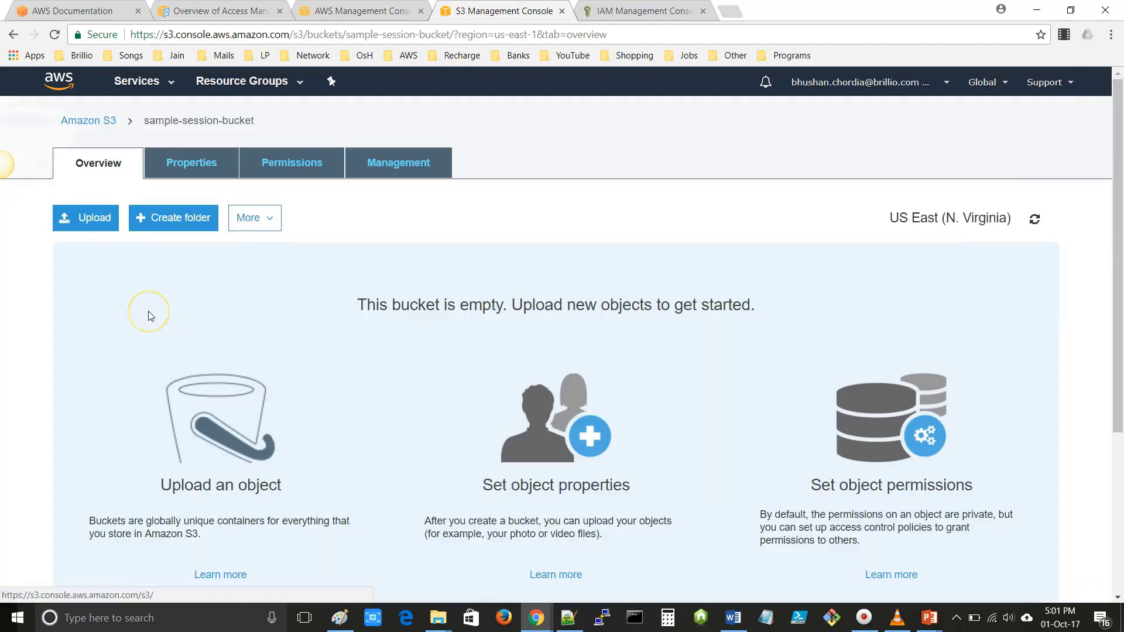
click(288, 165)
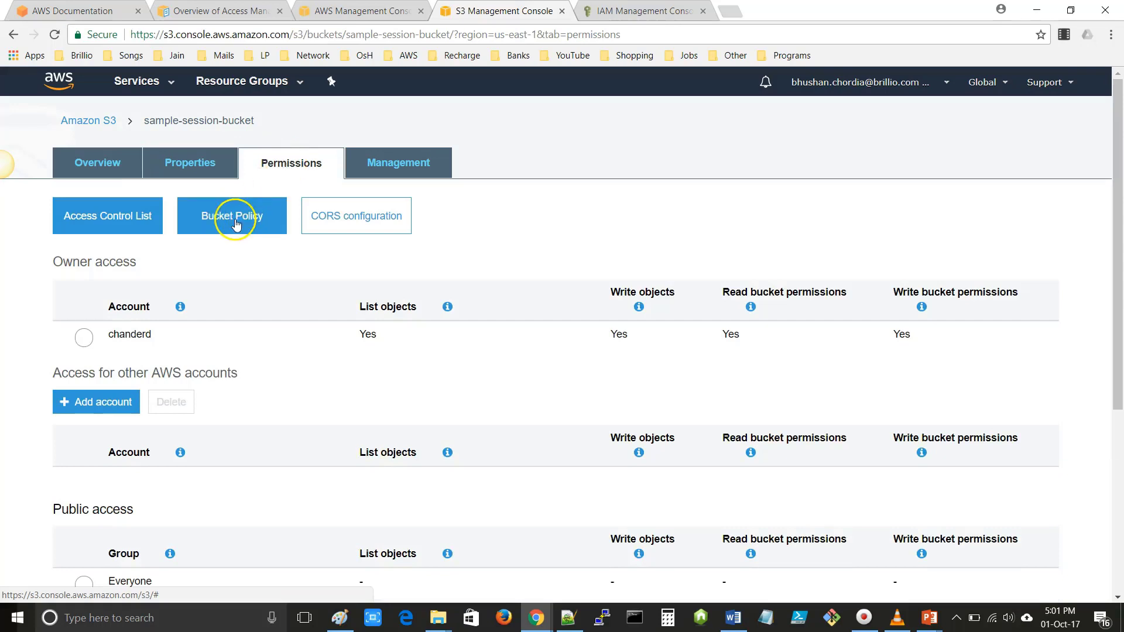
click(235, 225)
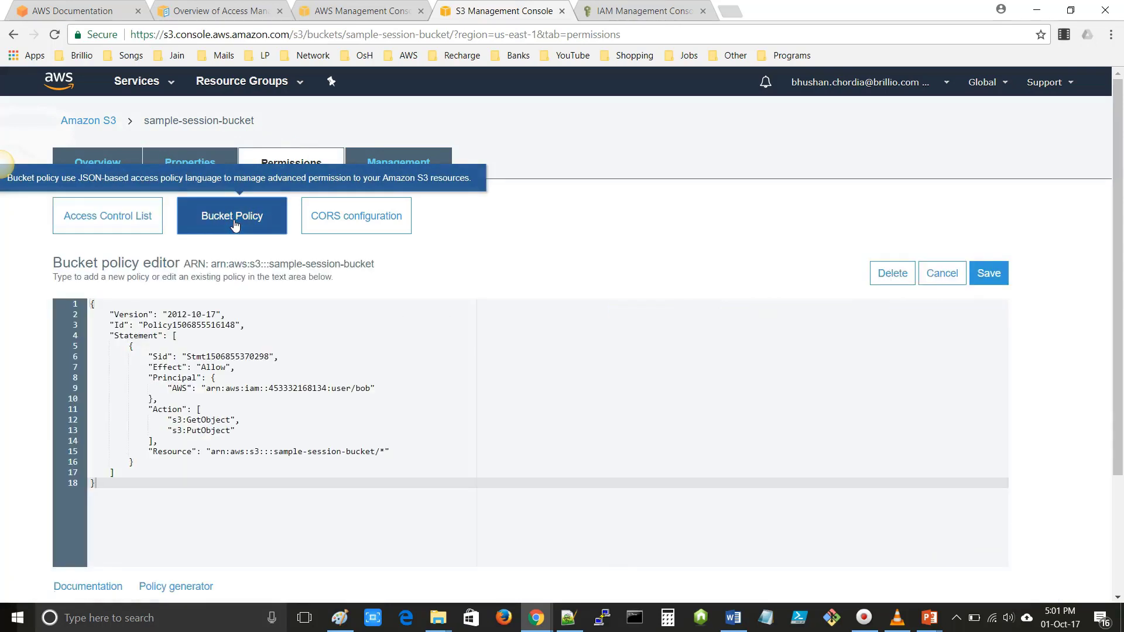
- Highlight principal bob and the GetObject and PutObject actions in the policy
click(114, 487)
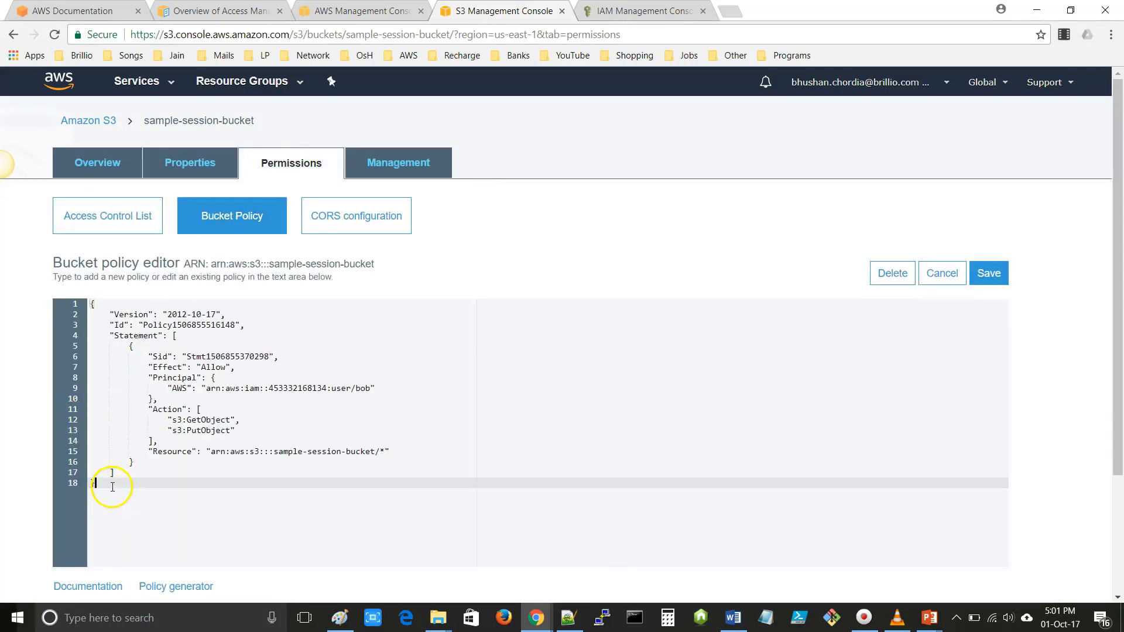
drag(105, 480, 83, 296)
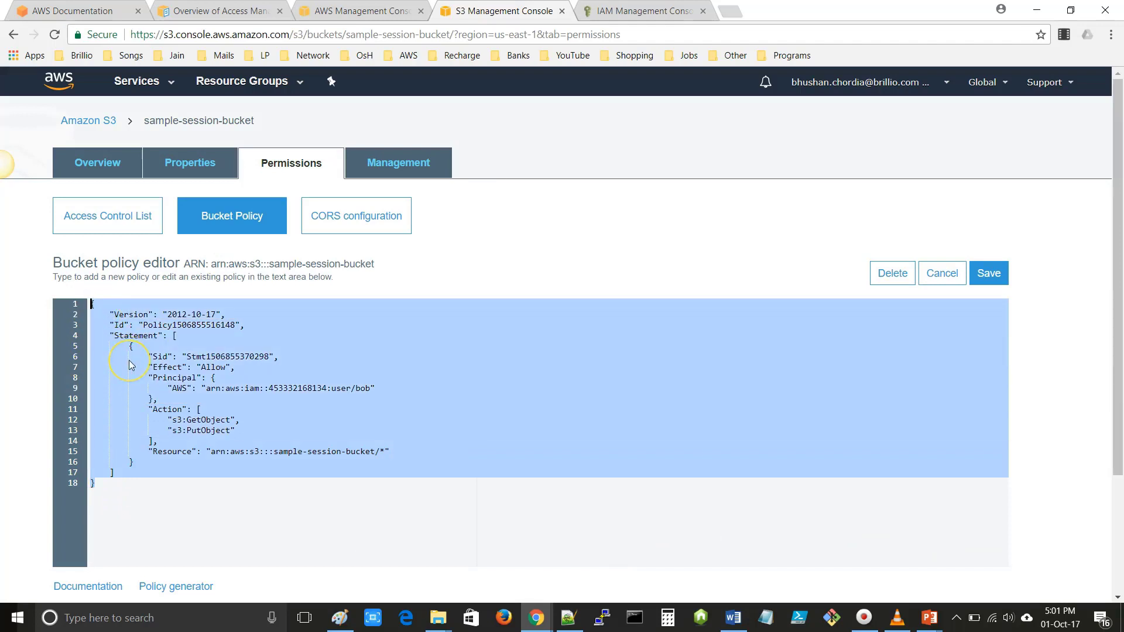
click(360, 389)
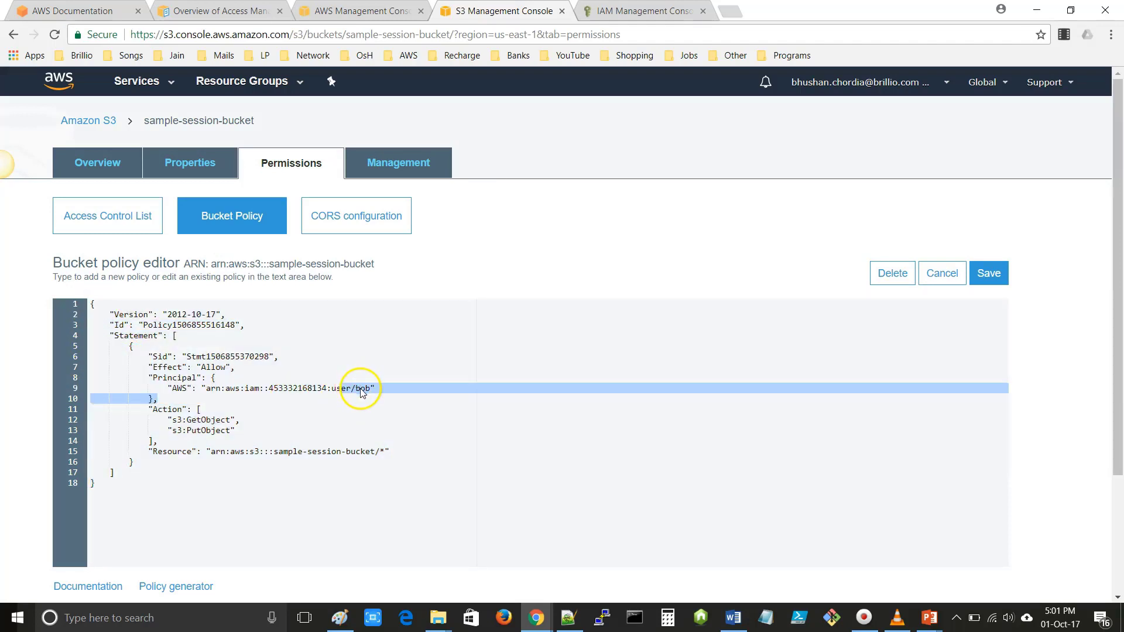
double_click(360, 389)
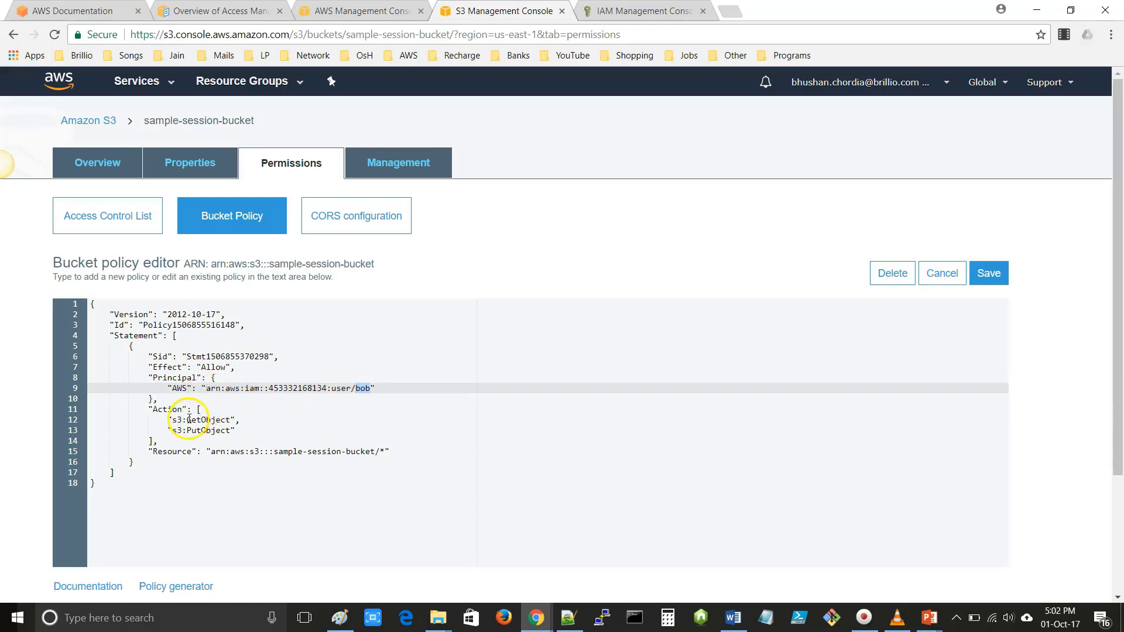
drag(186, 420, 227, 420)
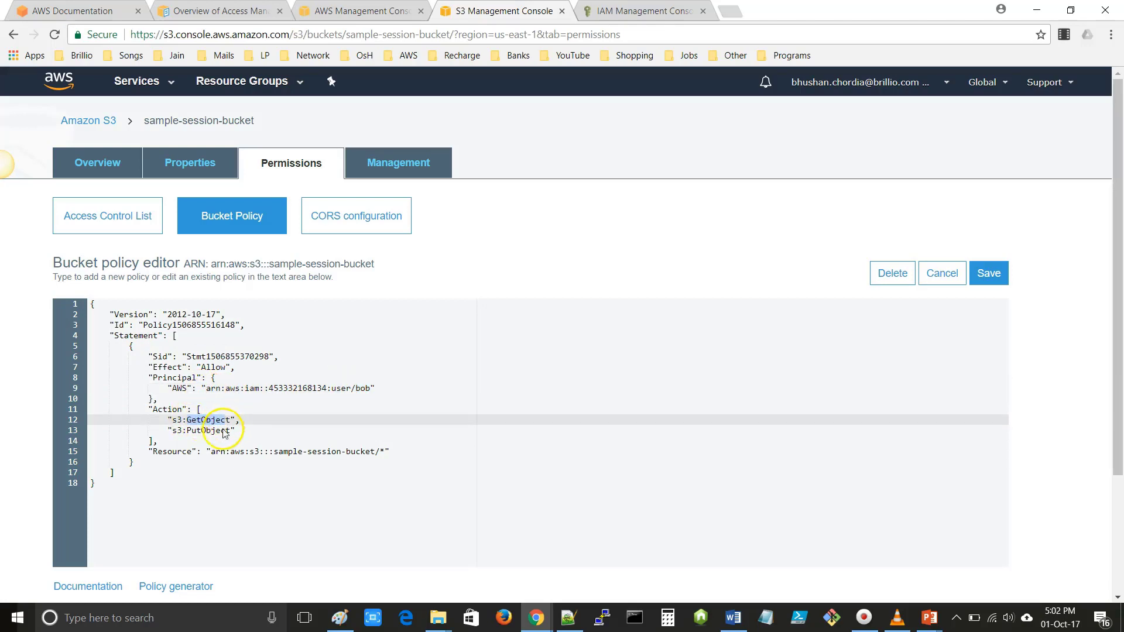
drag(187, 431, 233, 435)
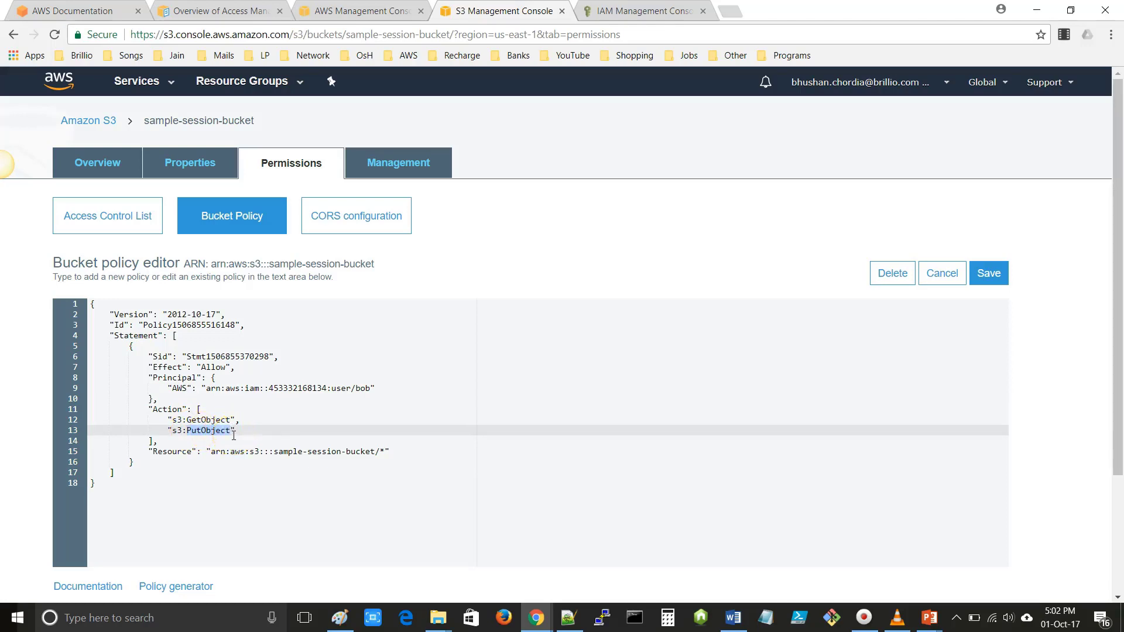
click(207, 426)
- Return to the PowerPoint slideshow and advance to the Quick Links to Common Tasks slide
key(alt+Tab)
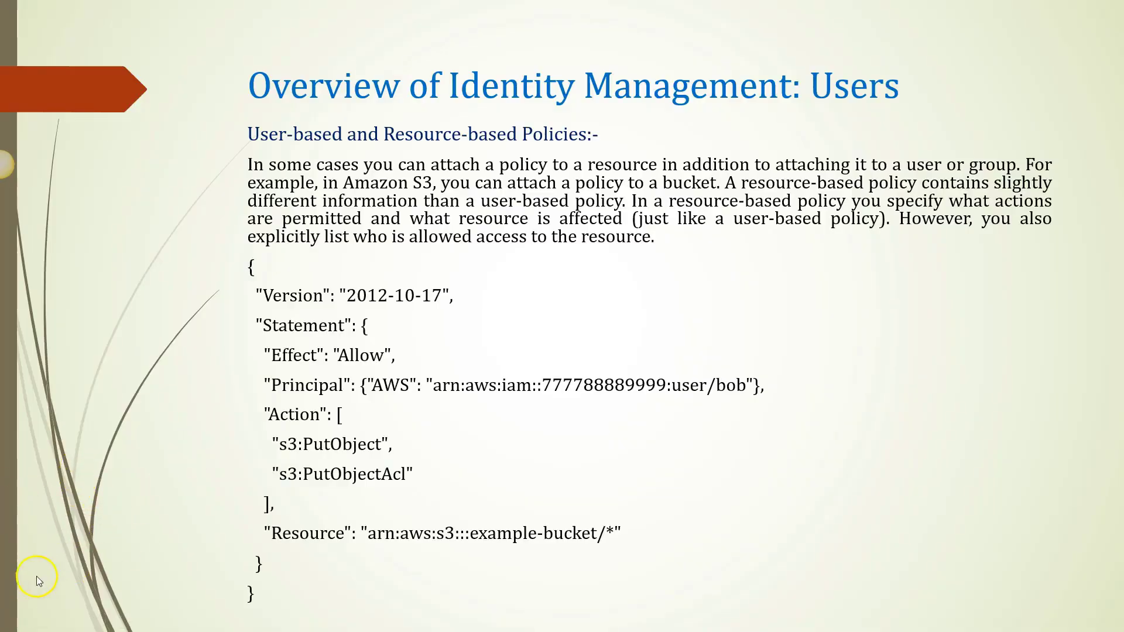
click(25, 589)
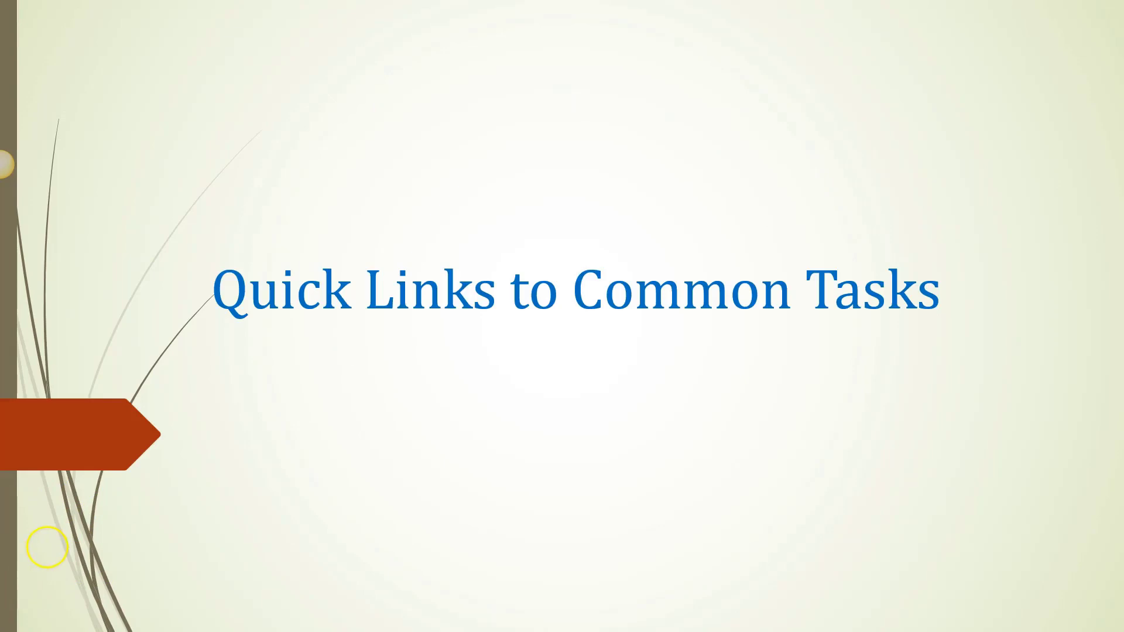
click(35, 572)
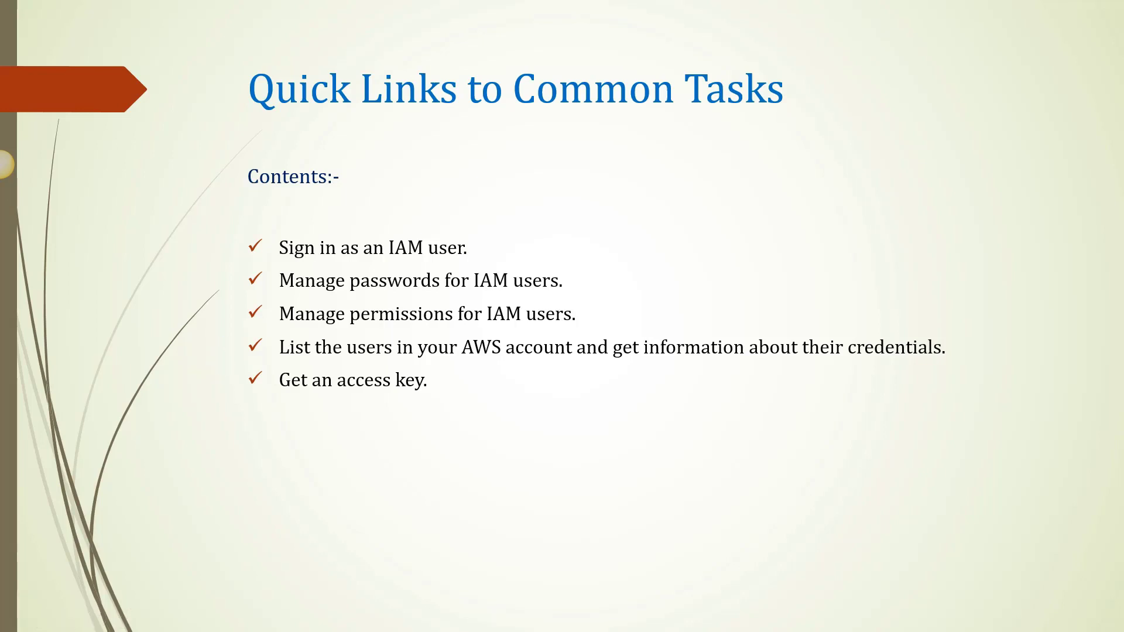
- Select the console sign-in URL in the Notepad++ notes and bring up Chrome's New Tab
key(alt+Tab)
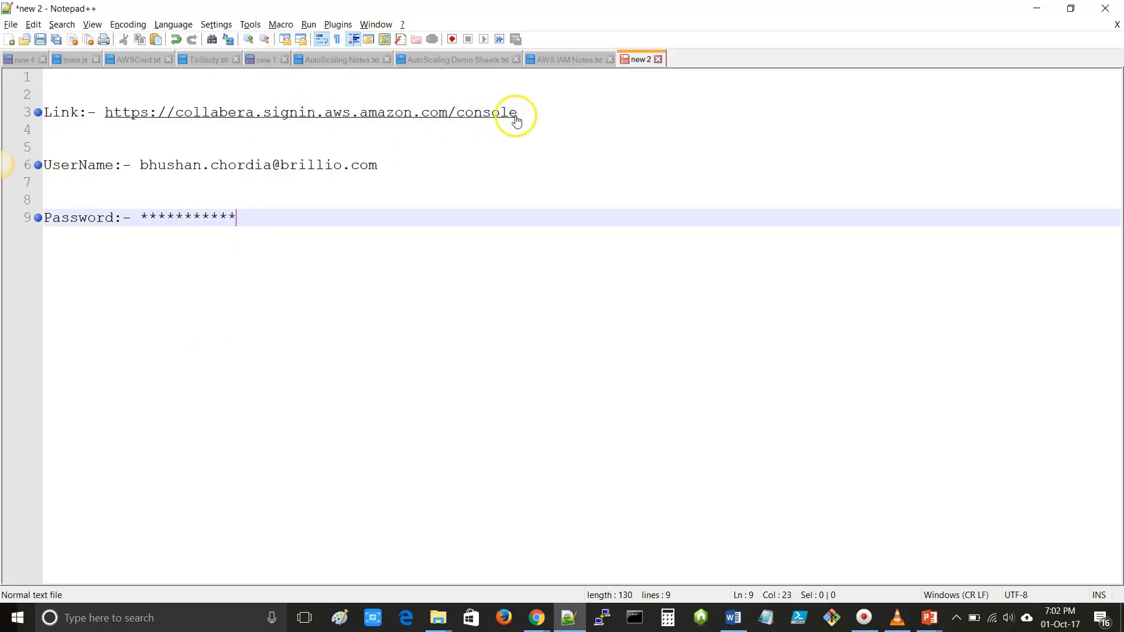
drag(518, 113, 108, 119)
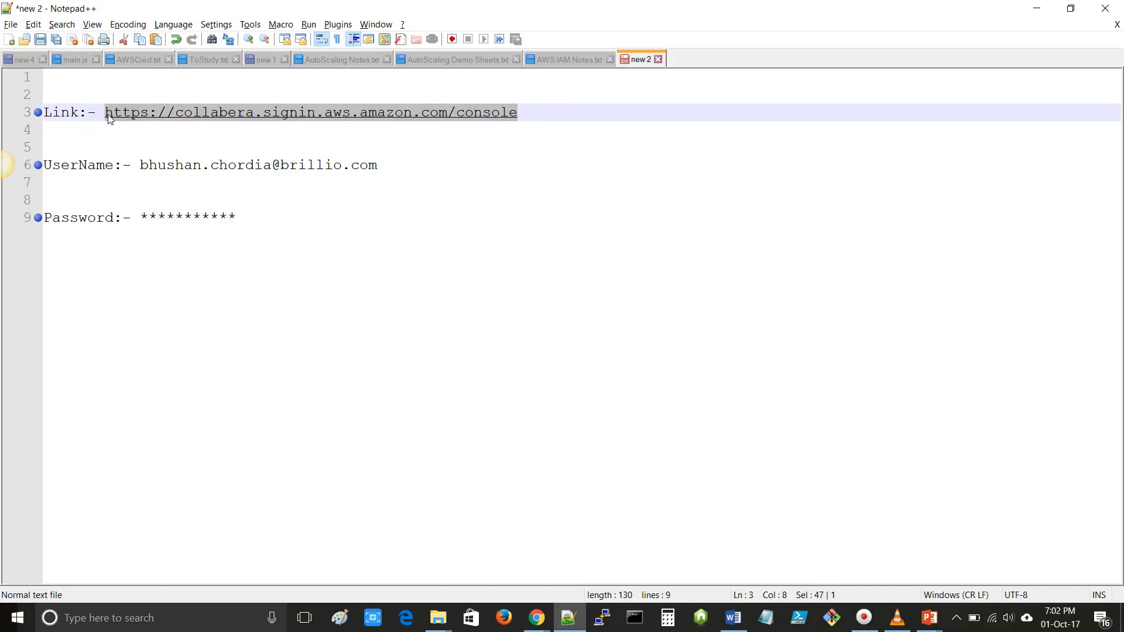
click(535, 619)
click(598, 576)
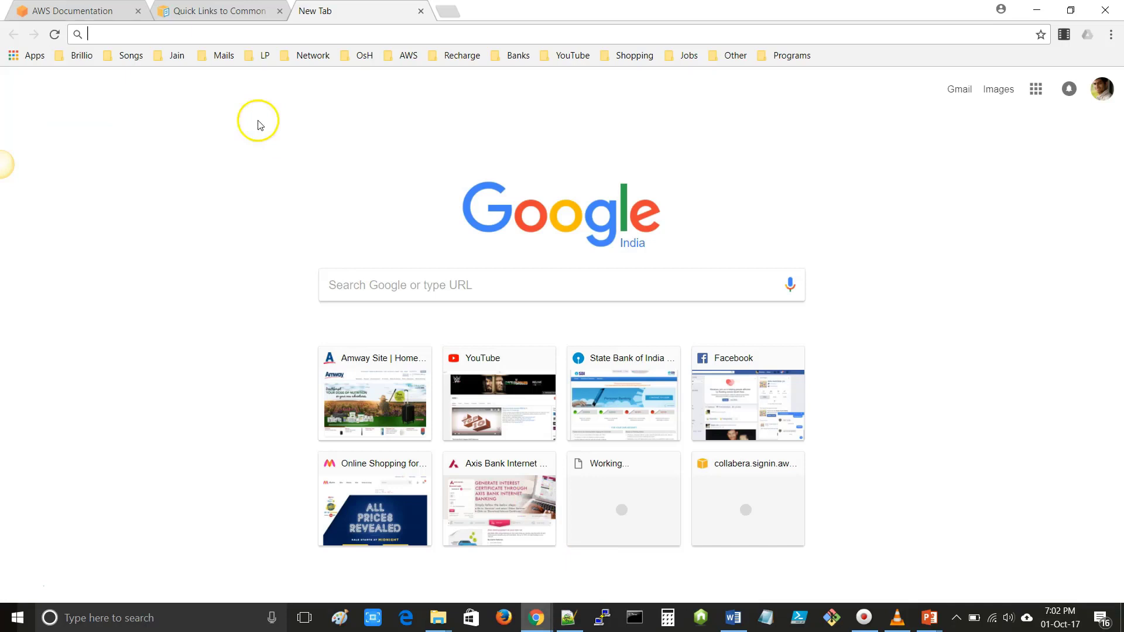
- Paste the sign-in link into Chrome's address bar to load the IAM sign-in page
click(262, 36)
text(https://collabera.signin.aws.amazon.com/console)
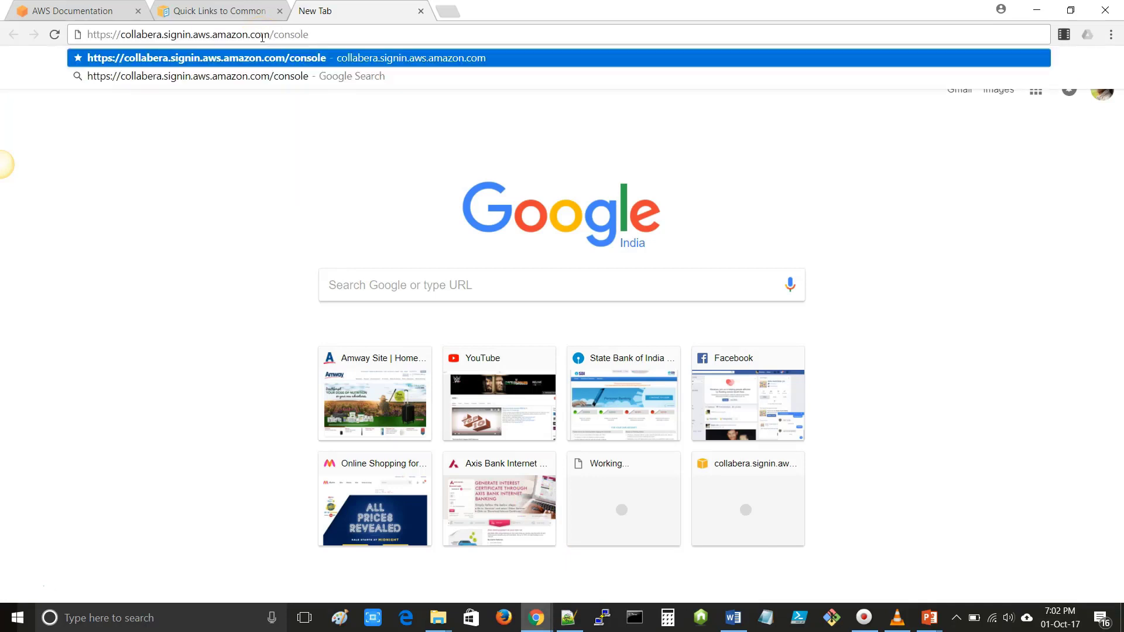
key(Return)
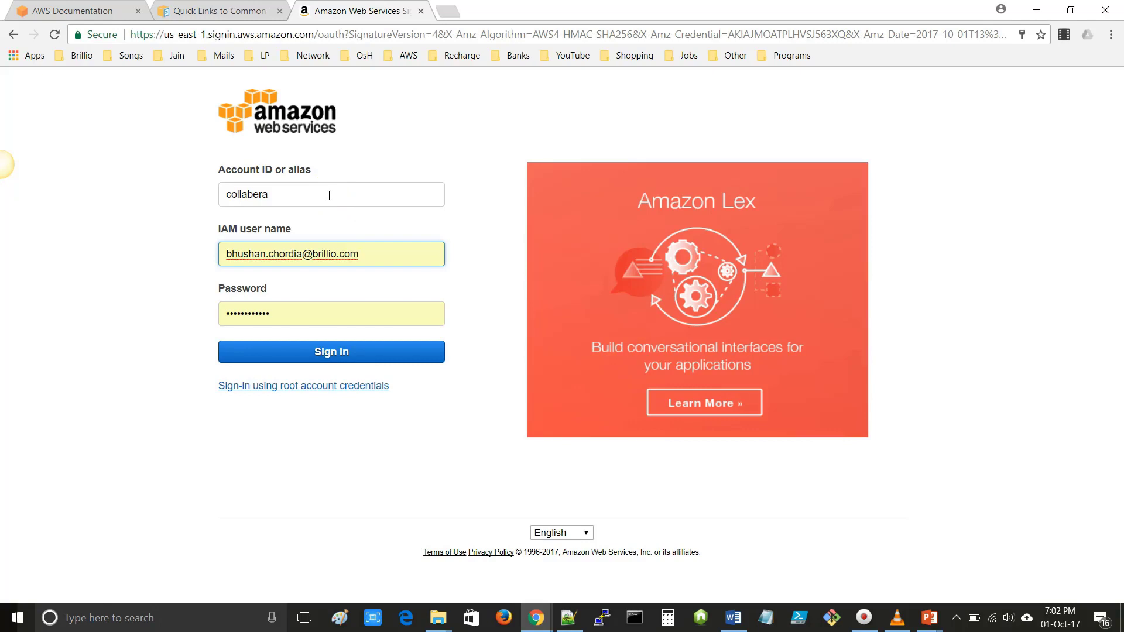
- Point out the account alias, then sign in as the IAM user
double_click(287, 194)
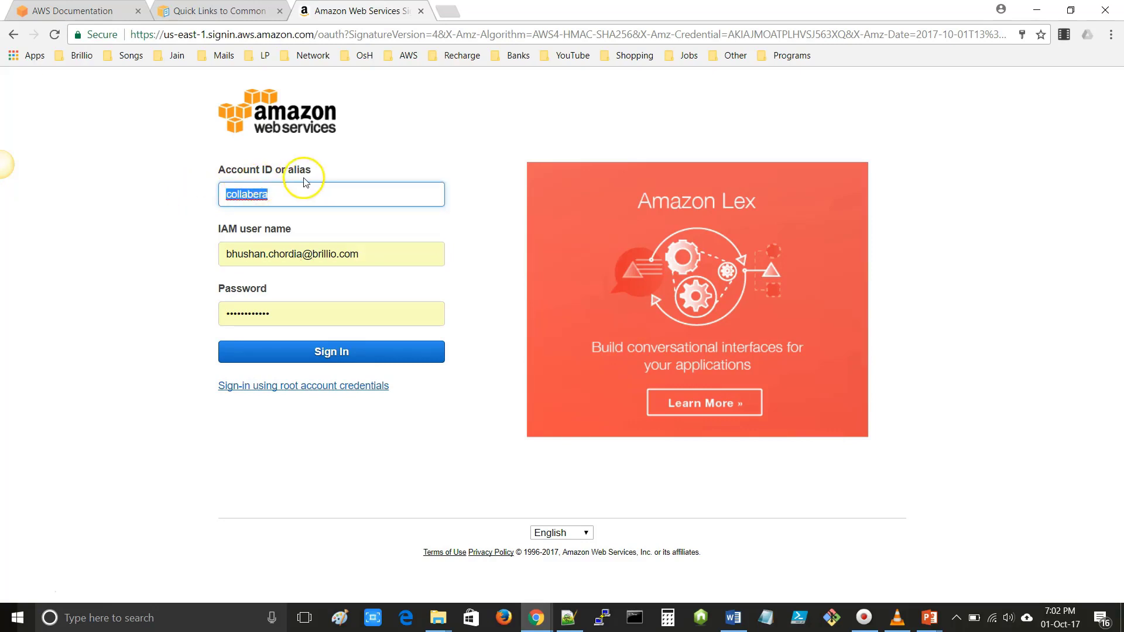
key(Tab)
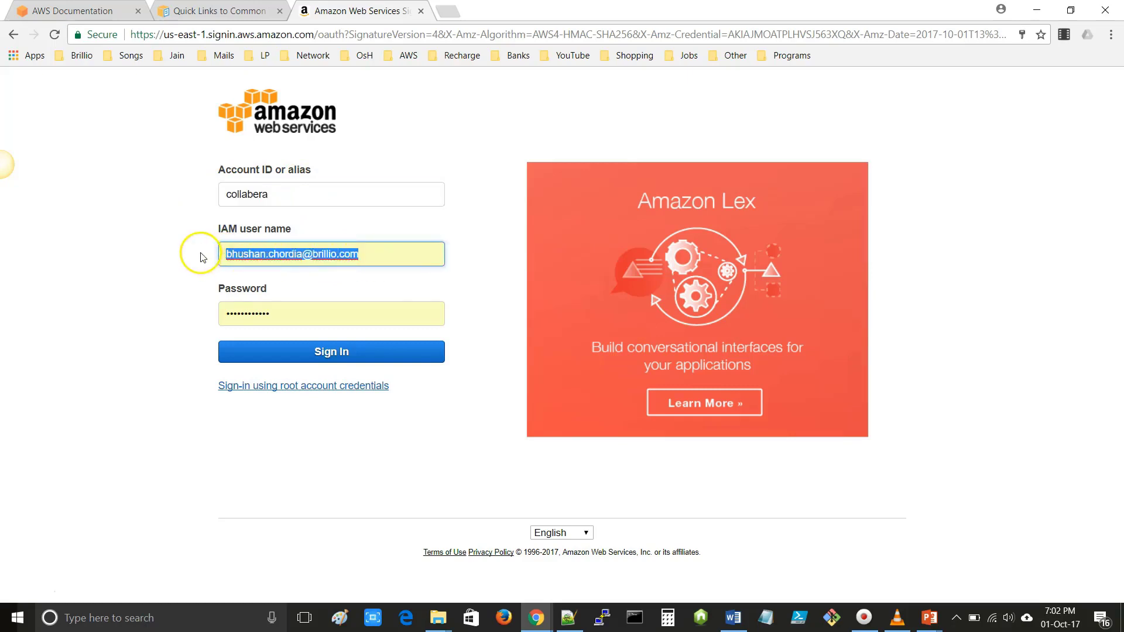
click(126, 326)
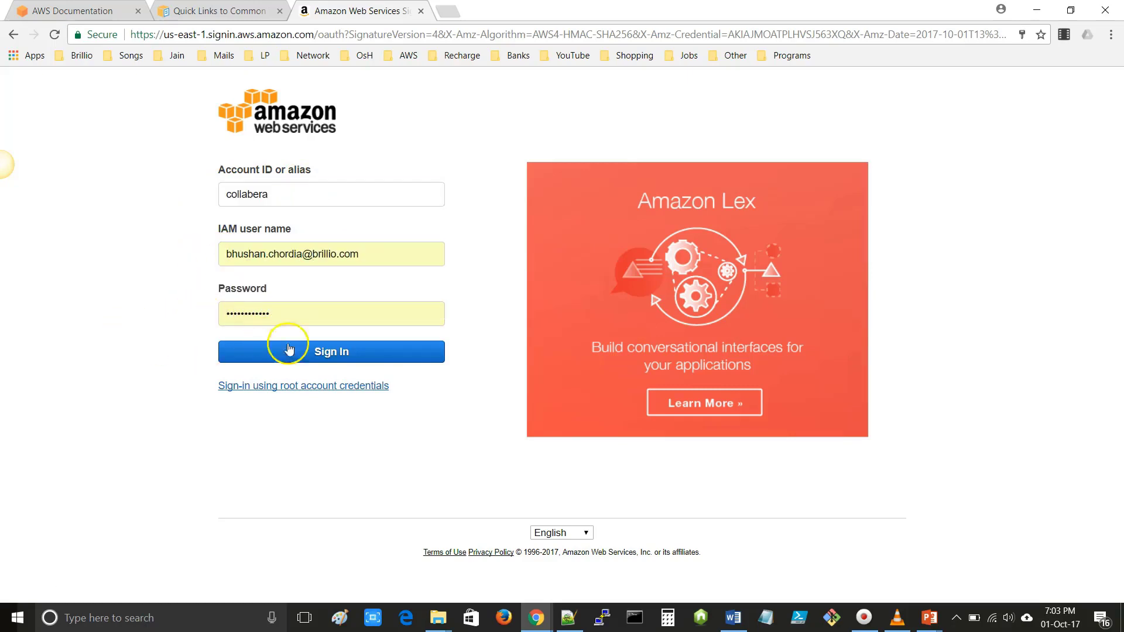
click(333, 359)
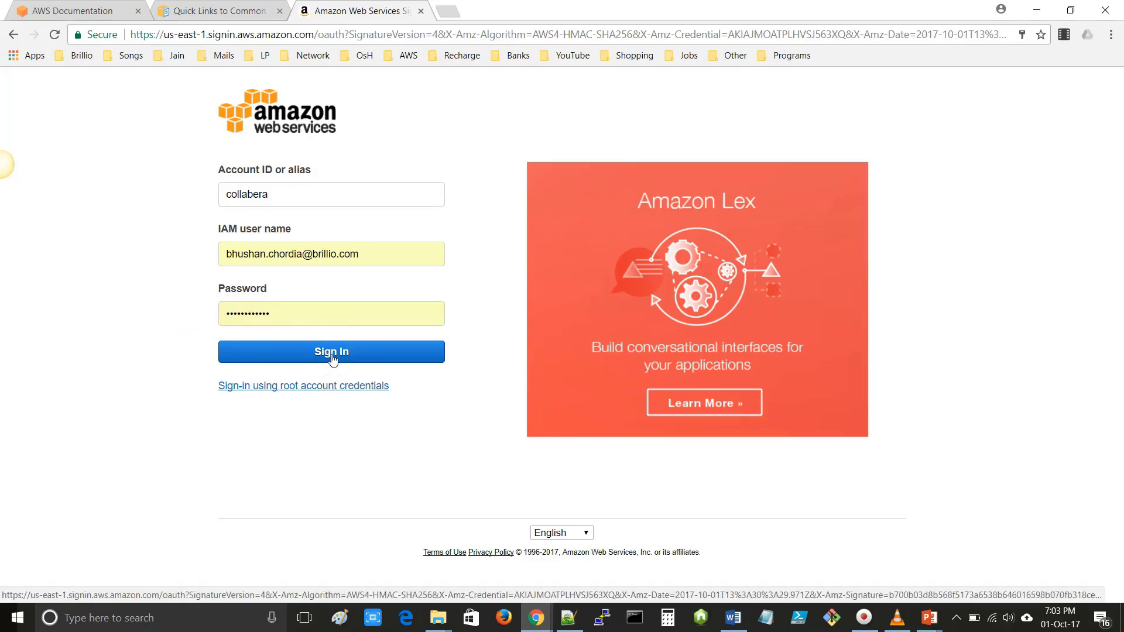
click(332, 353)
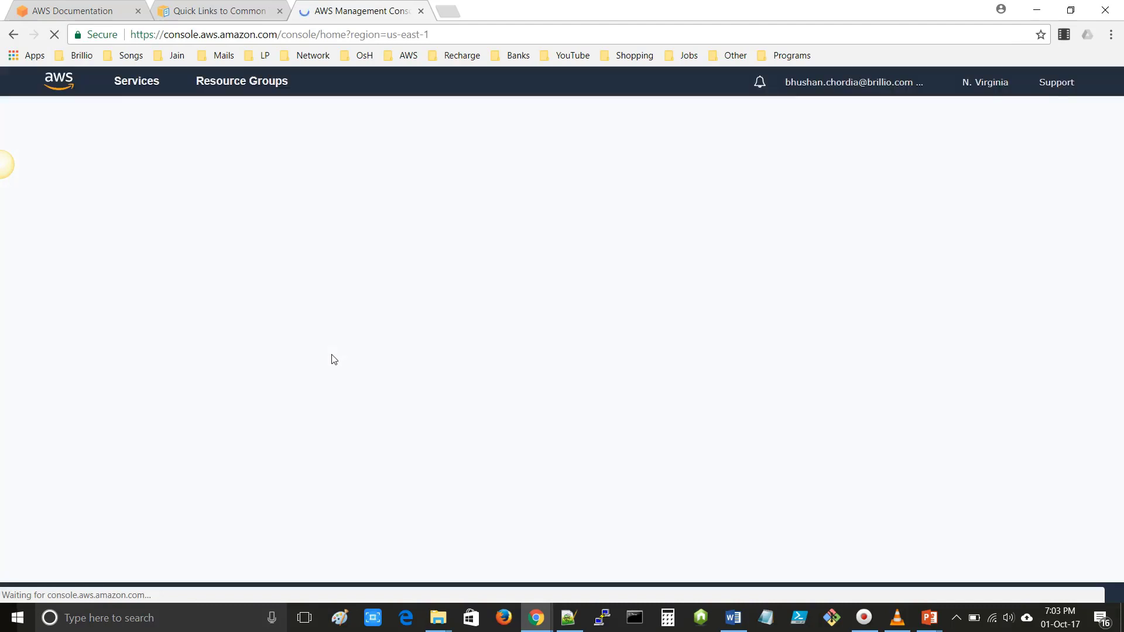
- Show the signed-in IAM user and account in the account dropdown, then close it
click(340, 363)
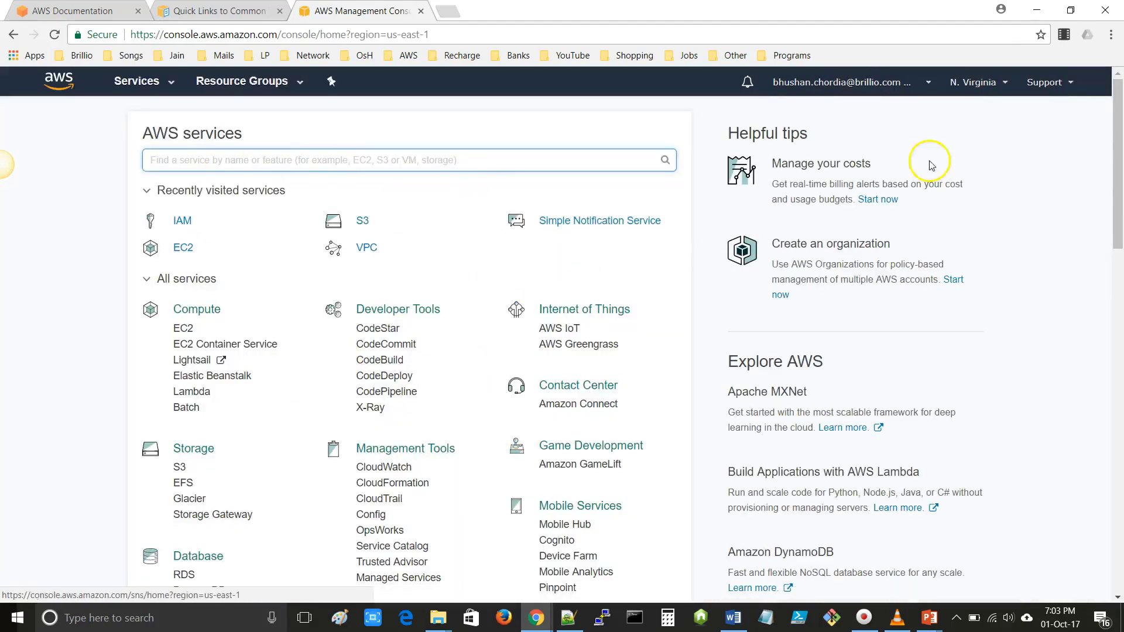
click(875, 85)
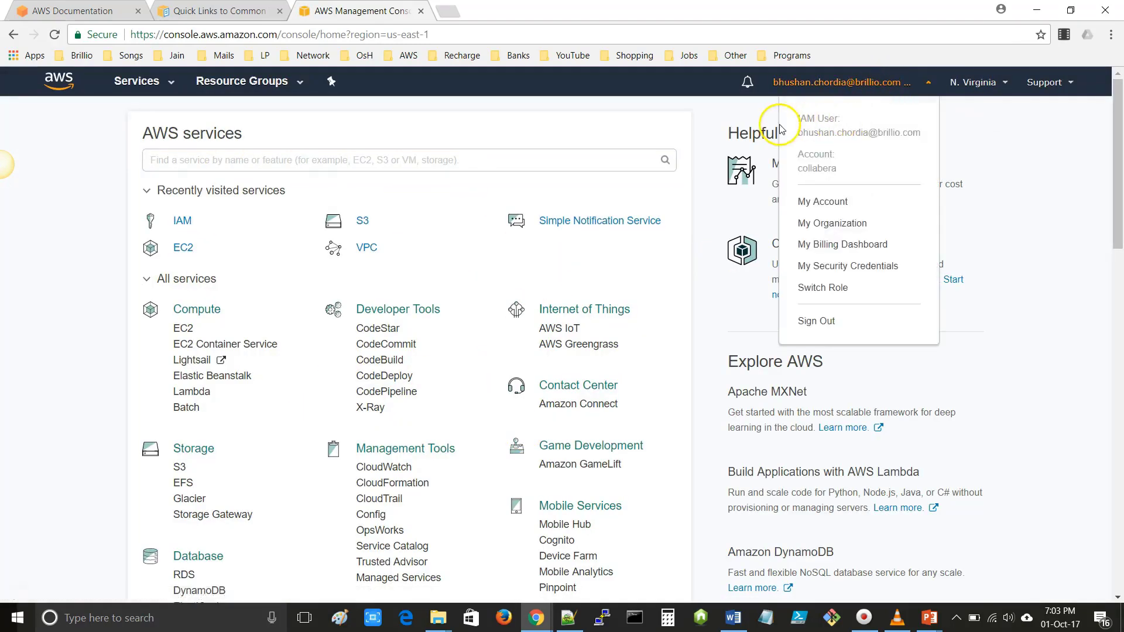
drag(797, 122, 901, 134)
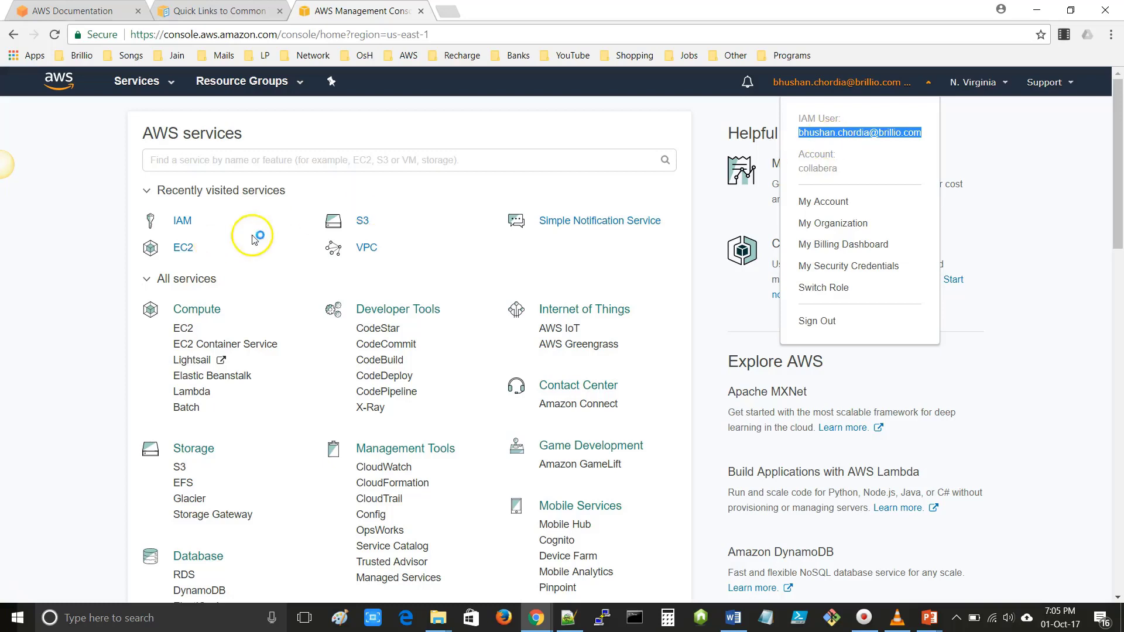
click(241, 249)
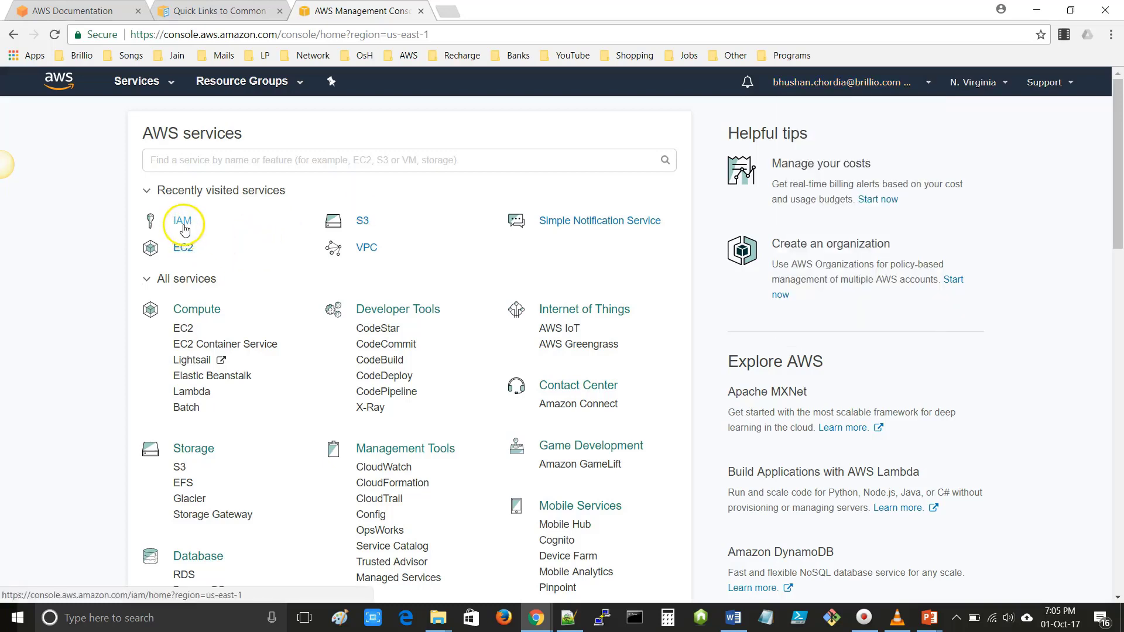
- Open IAM from Security, Identity & Compliance in a new browser tab
scroll(290, 299, down, 3)
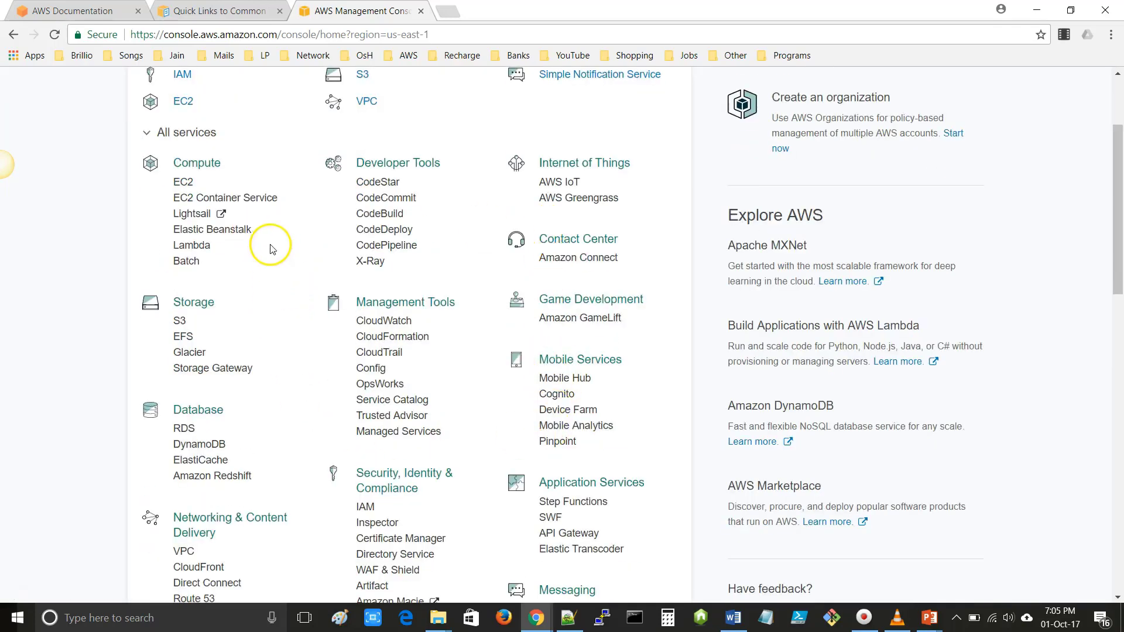
scroll(271, 248, down, 3)
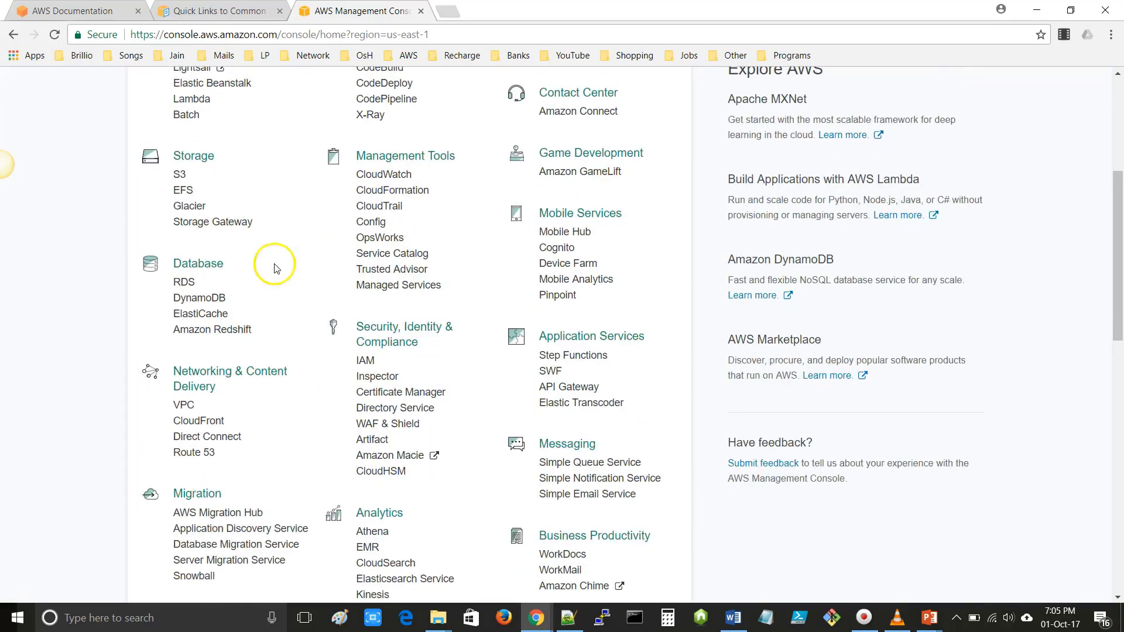
right_click(366, 363)
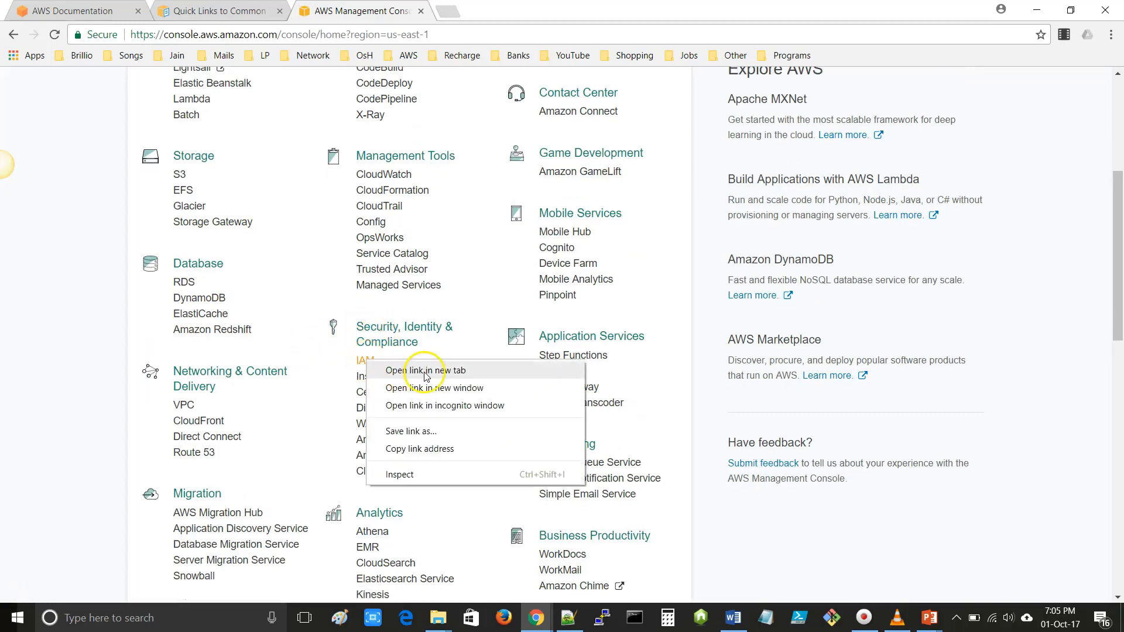
click(423, 371)
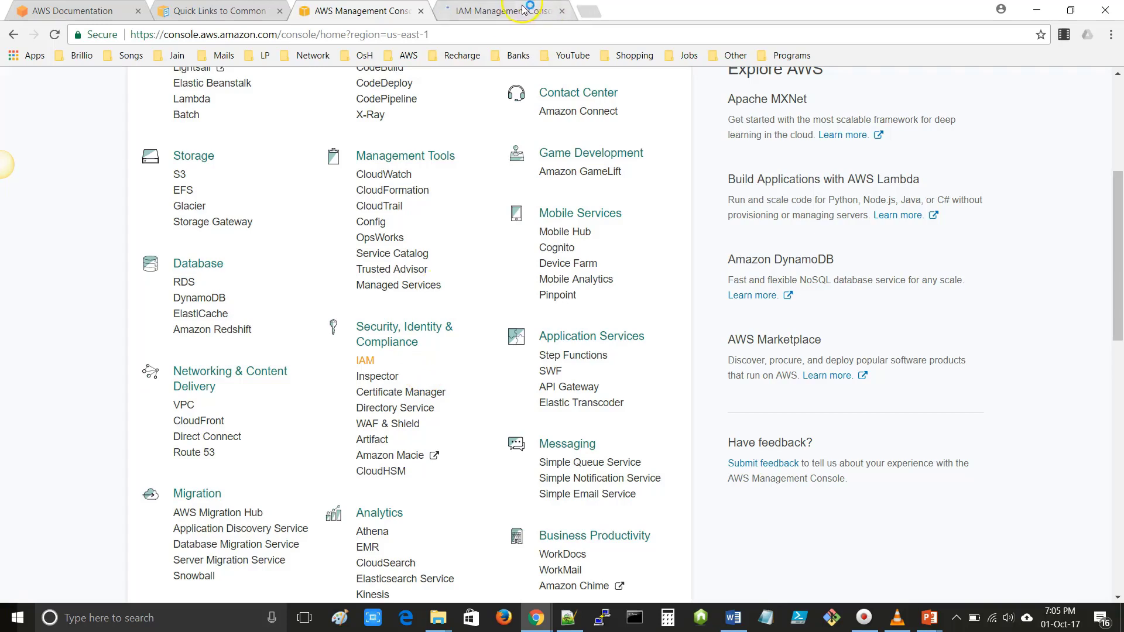
- In the IAM Users list, search for the signed-in user's name and tick the matching row
click(503, 12)
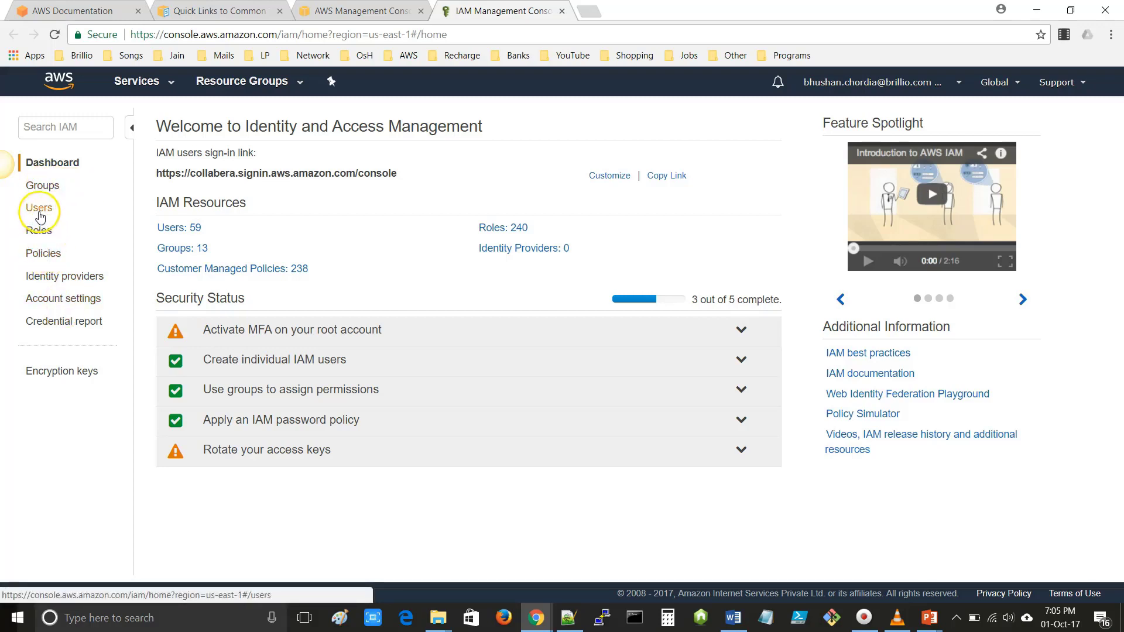
click(39, 215)
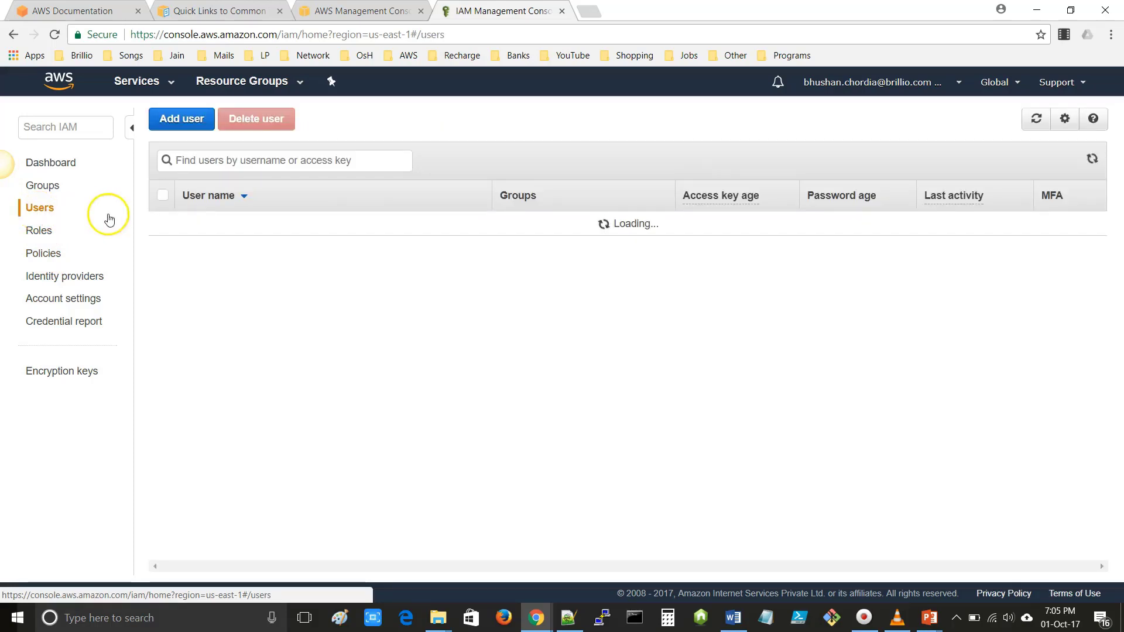
click(205, 164)
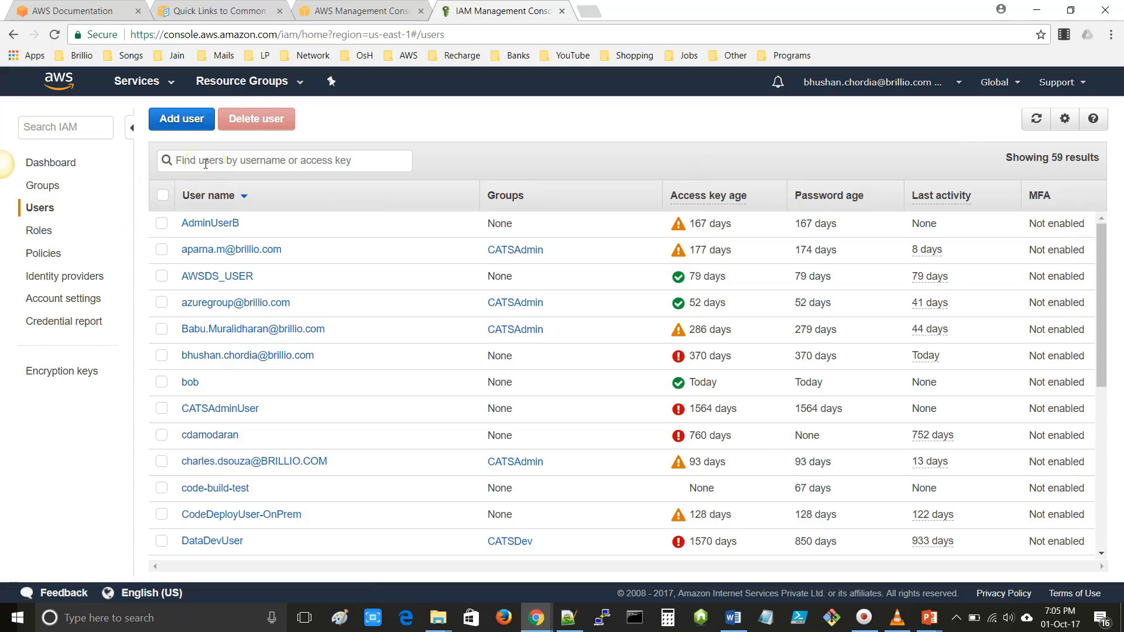
text(bhushan)
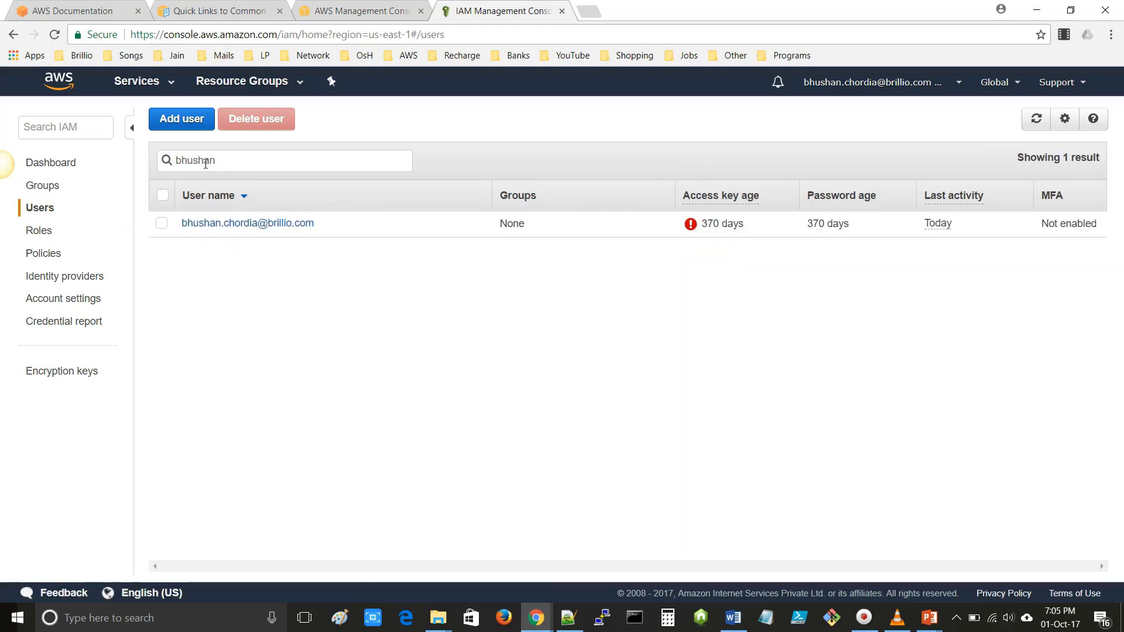
click(160, 227)
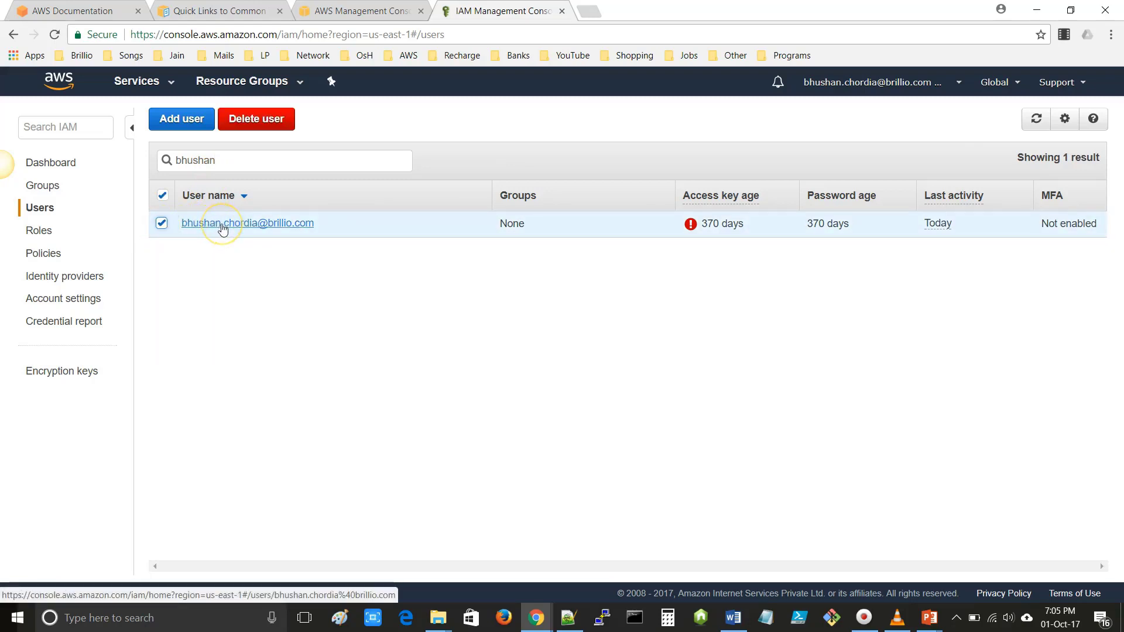
- Open the user's summary and view the AdministratorAccess policy as JSON
click(222, 228)
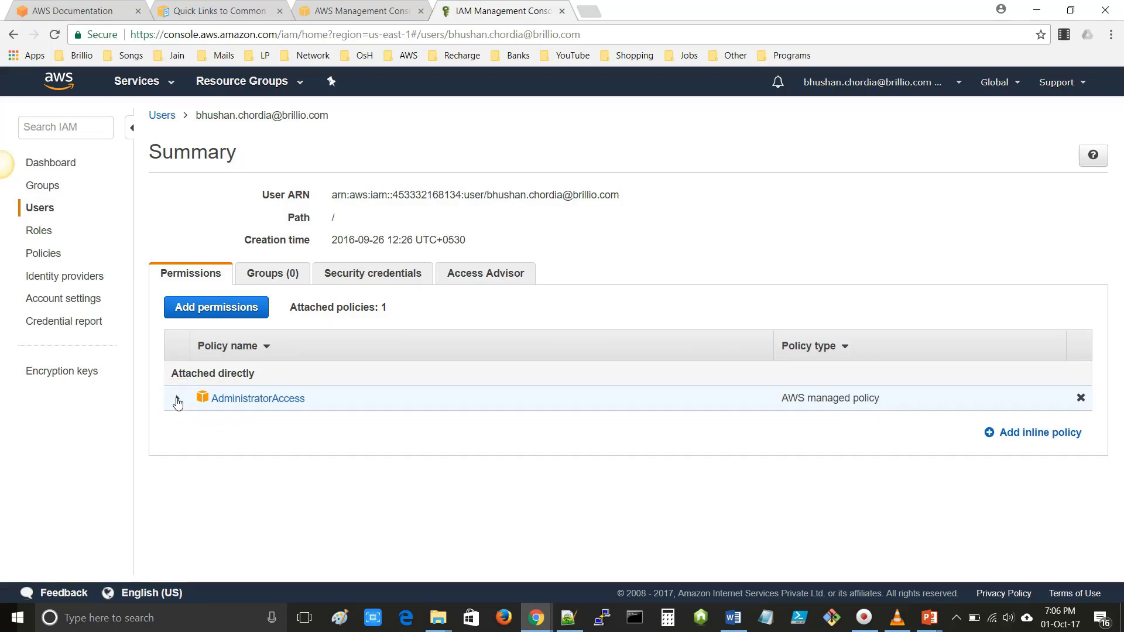
click(177, 402)
click(312, 438)
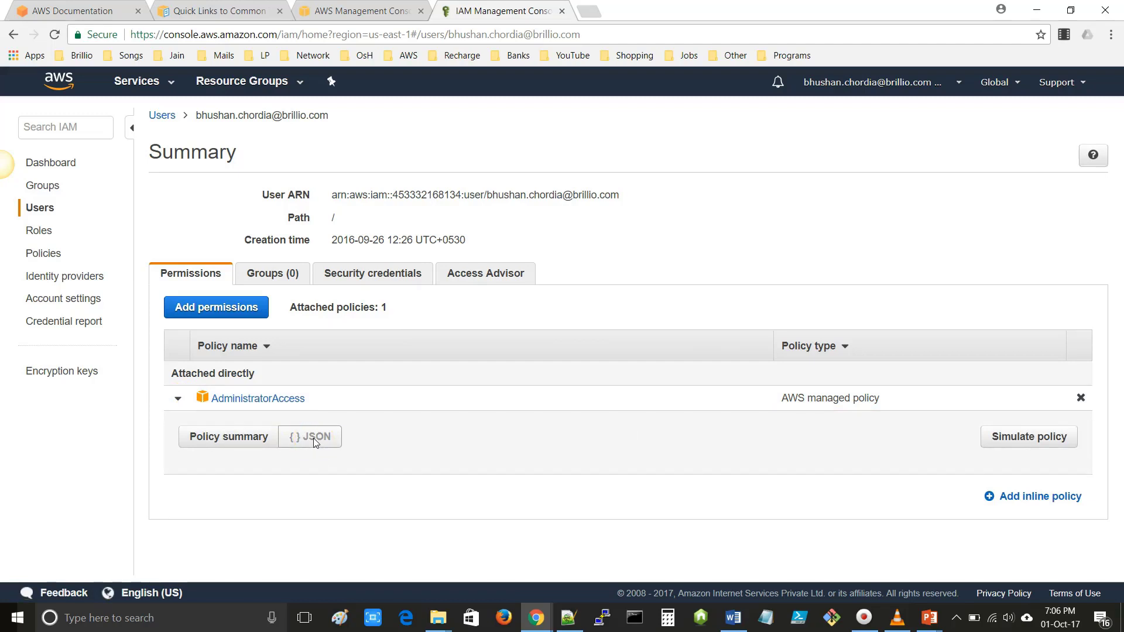
- Highlight the policy's Action and Resource keys and the "*" wildcard value
scroll(314, 442, down, 3)
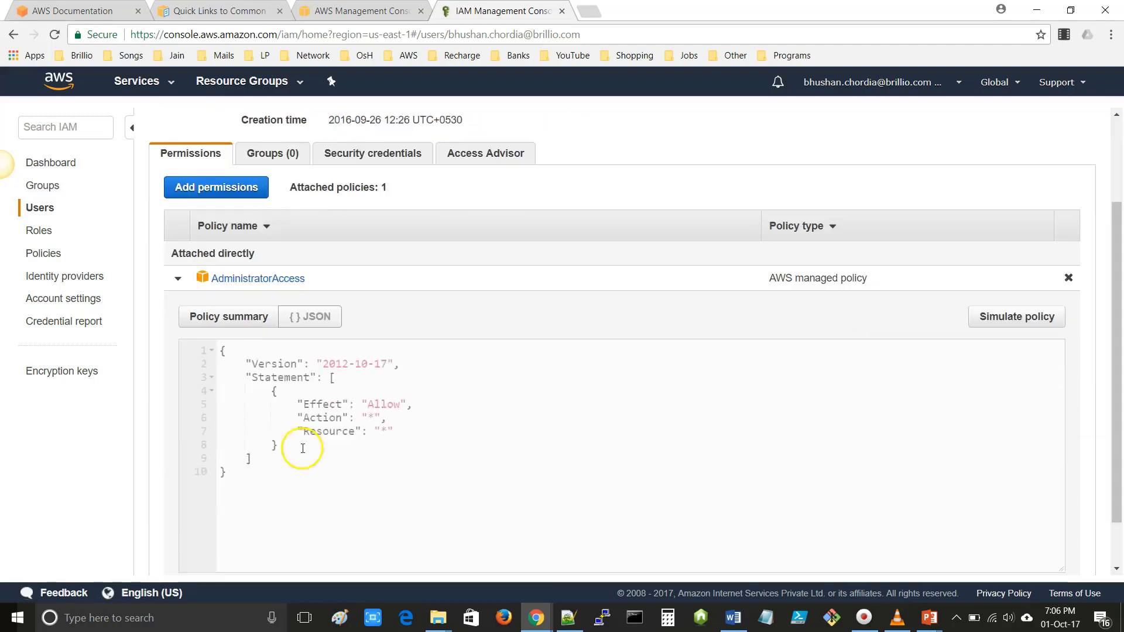
drag(223, 452, 225, 325)
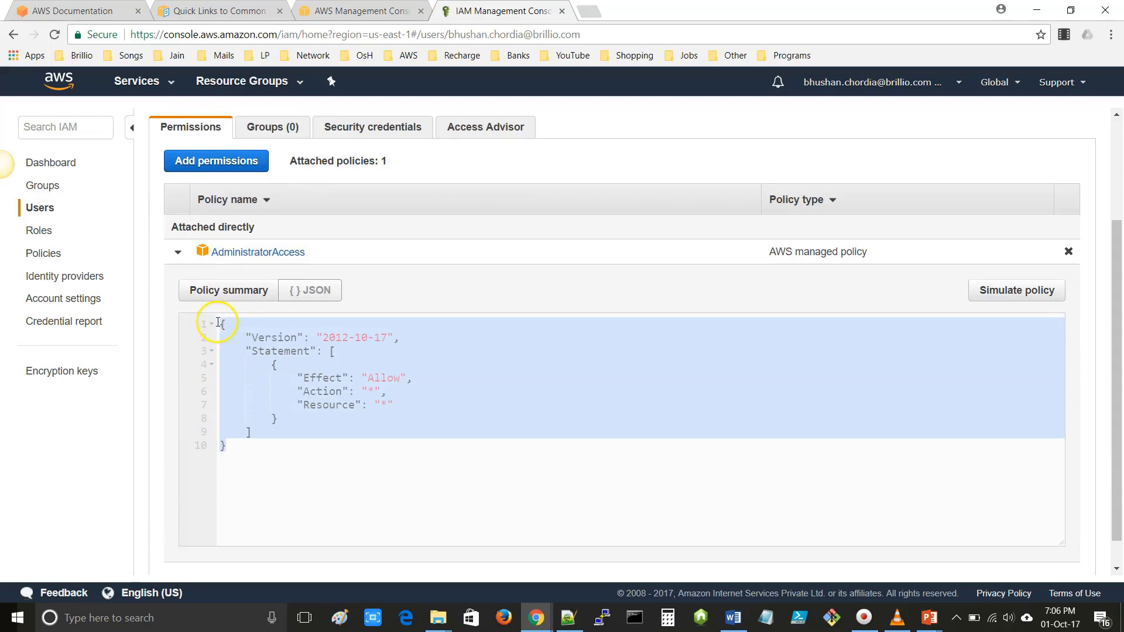
click(371, 394)
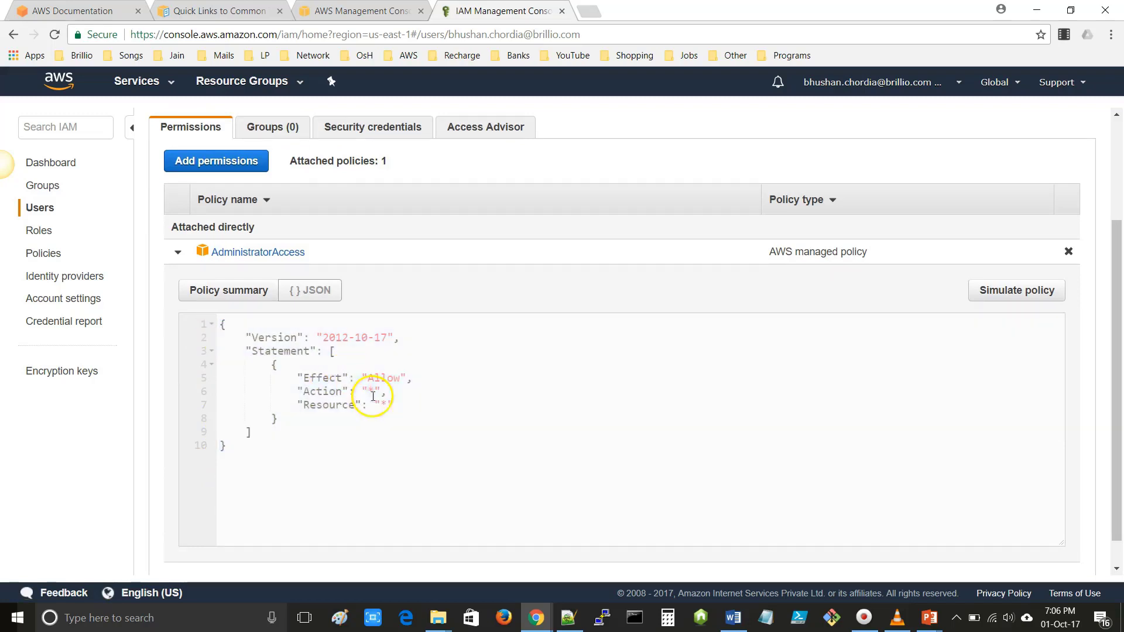
double_click(325, 393)
double_click(327, 406)
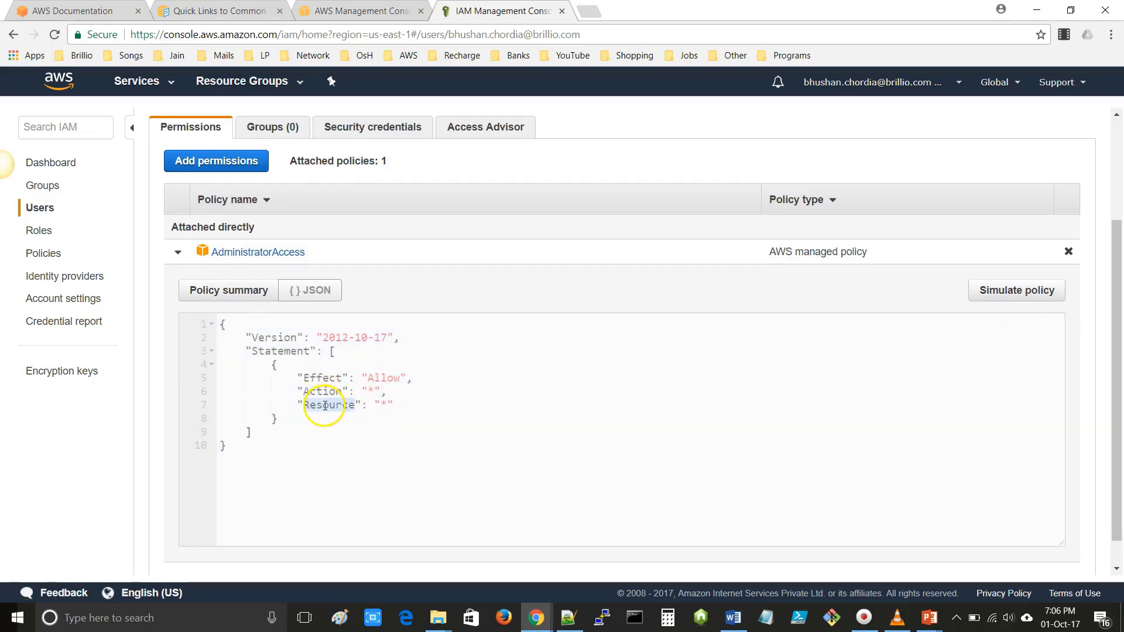
click(370, 392)
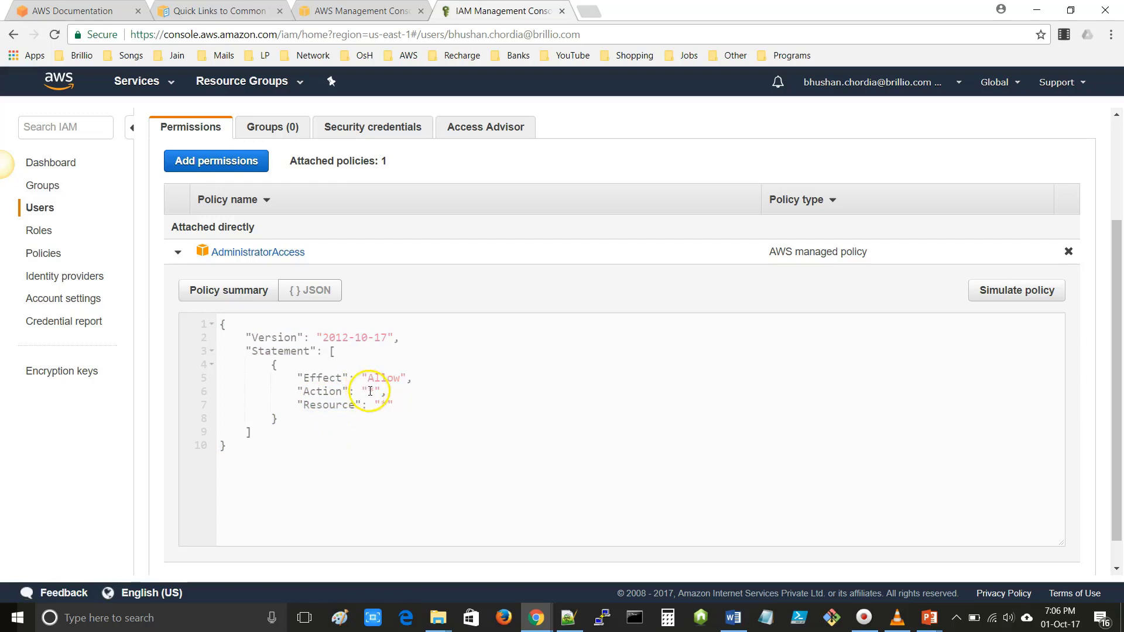
double_click(382, 405)
scroll(352, 407, up, 3)
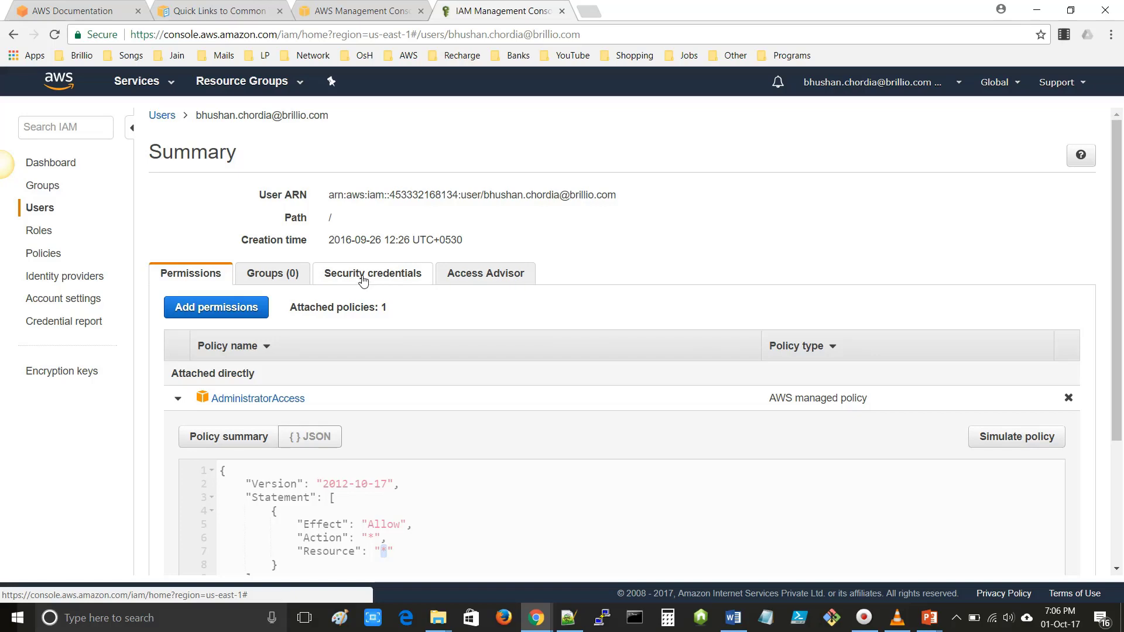
- Open the user's Security credentials tab and highlight the console login link
click(365, 281)
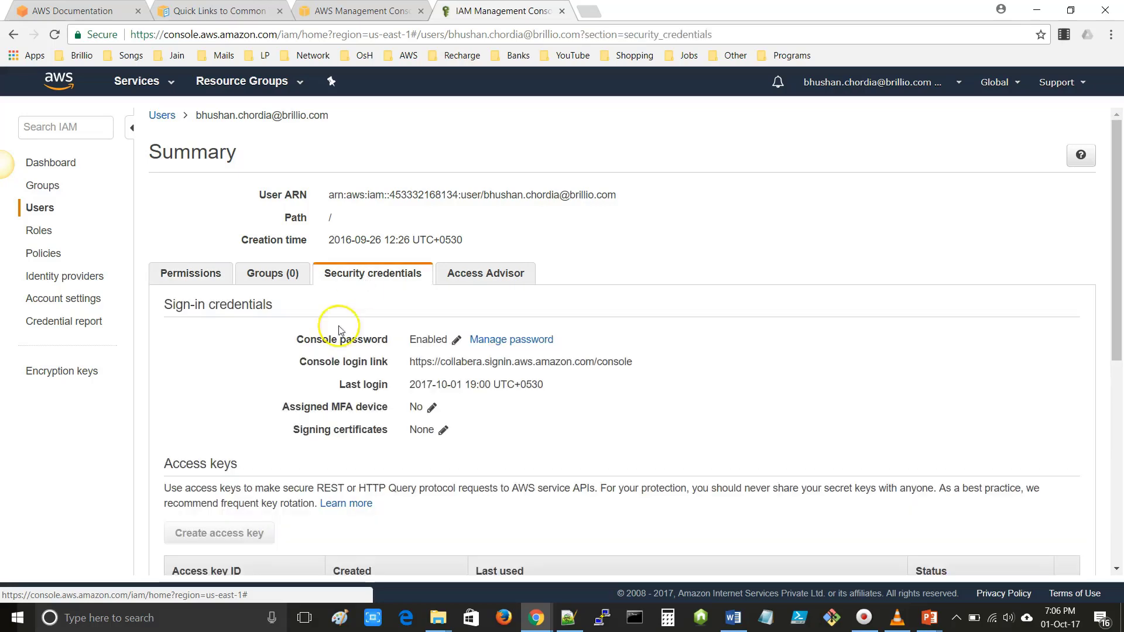
scroll(298, 397, down, 1)
scroll(297, 397, down, 1)
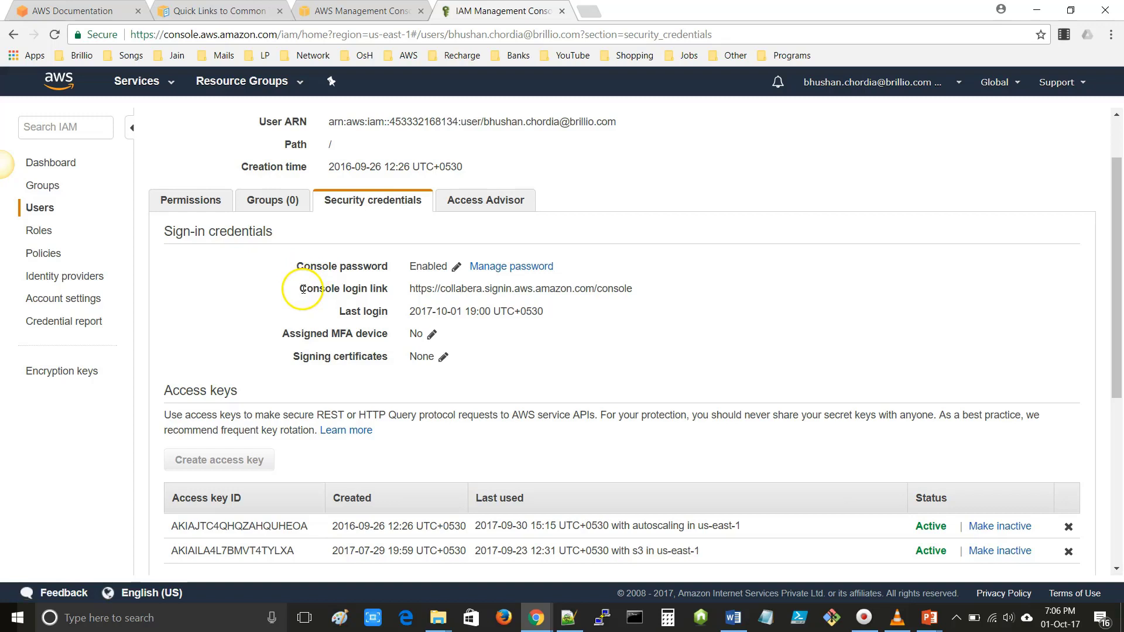
drag(303, 289, 642, 294)
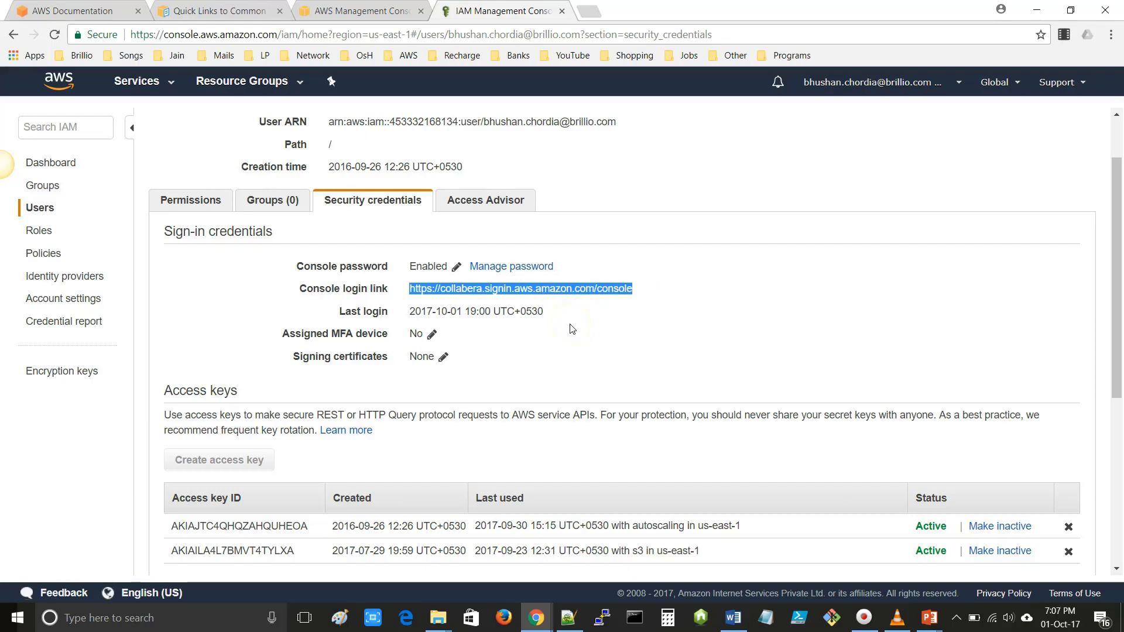
- Point out the unassigned MFA device, then review access keys and CodeCommit Git credentials
scroll(572, 328, down, 2)
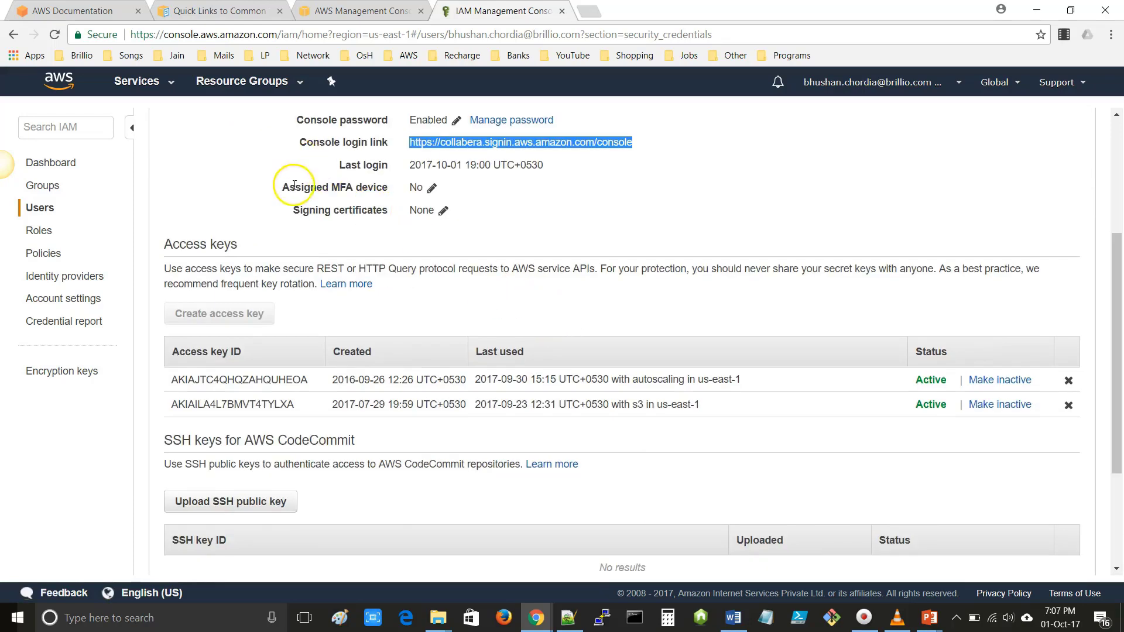
drag(282, 186, 443, 194)
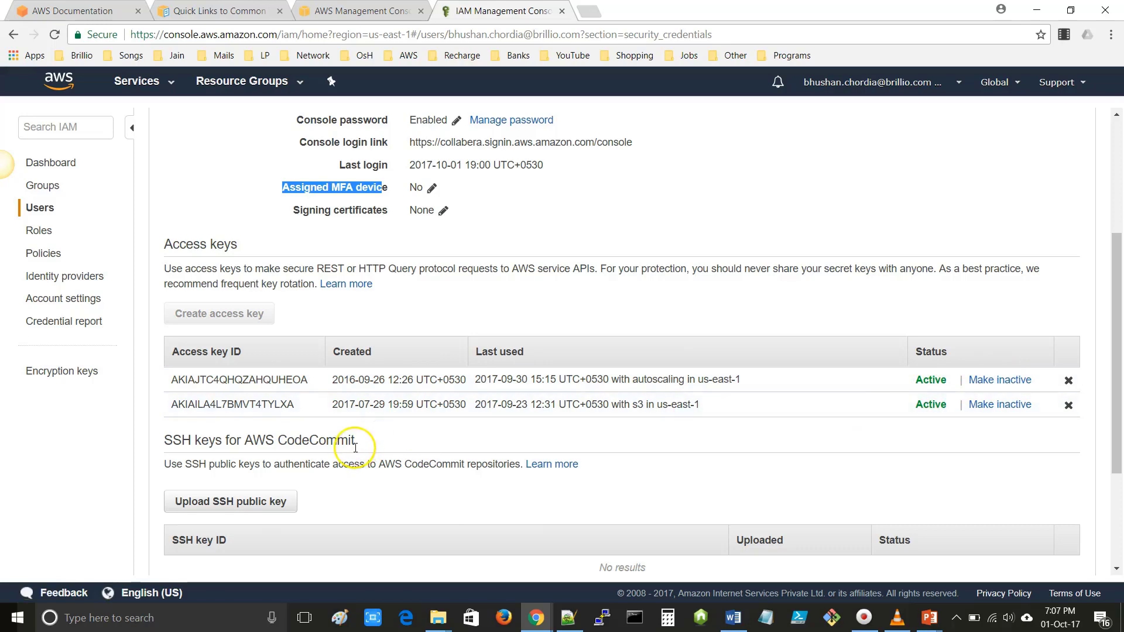
scroll(351, 451, down, 2)
scroll(369, 448, down, 1)
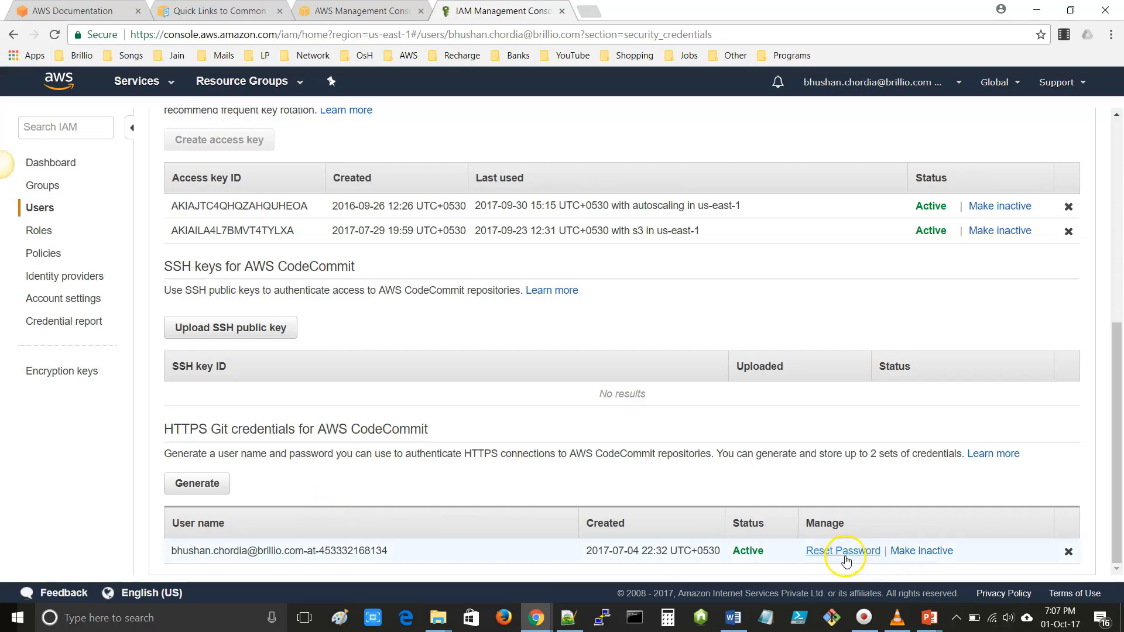
scroll(763, 562, up, 7)
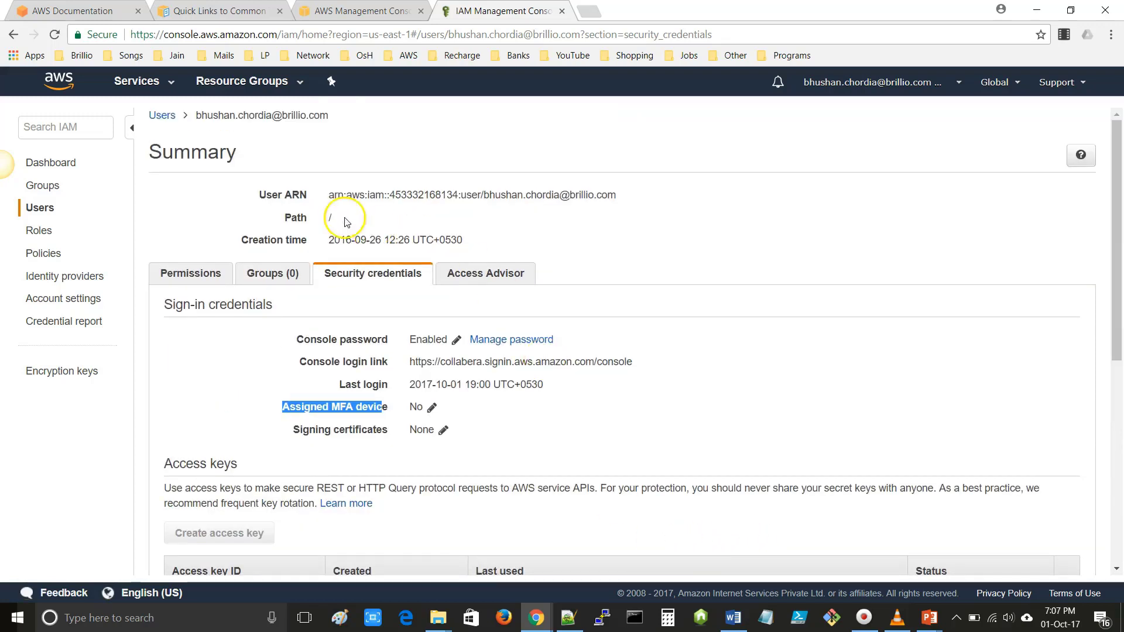
- Go back to the IAM Users list and clear the name filter to show all 59 users
click(162, 115)
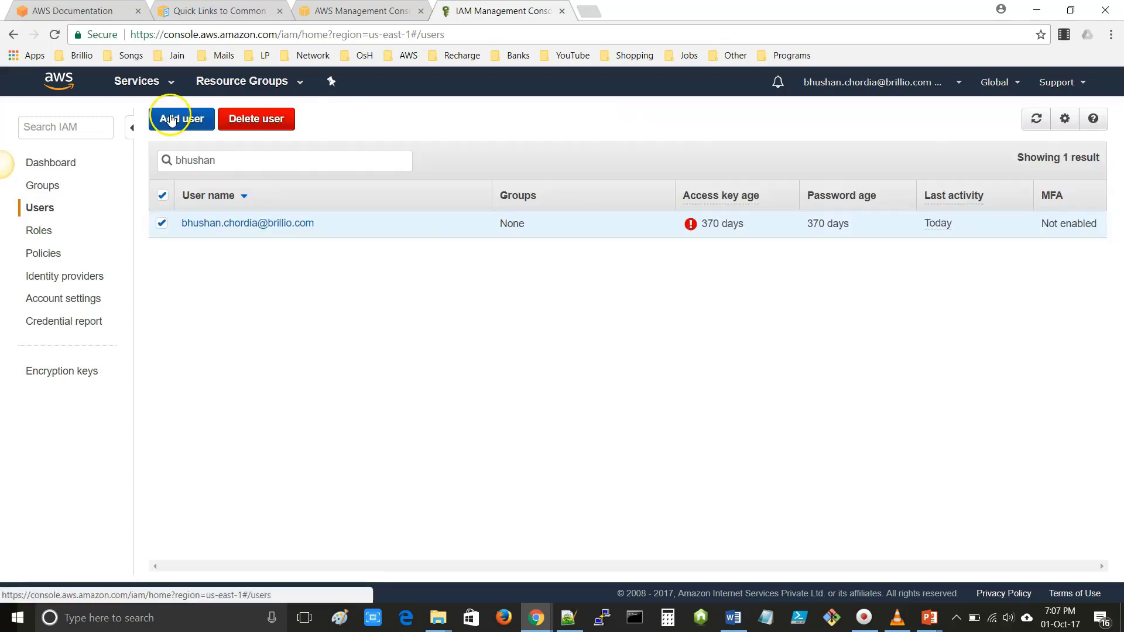
drag(251, 160, 125, 155)
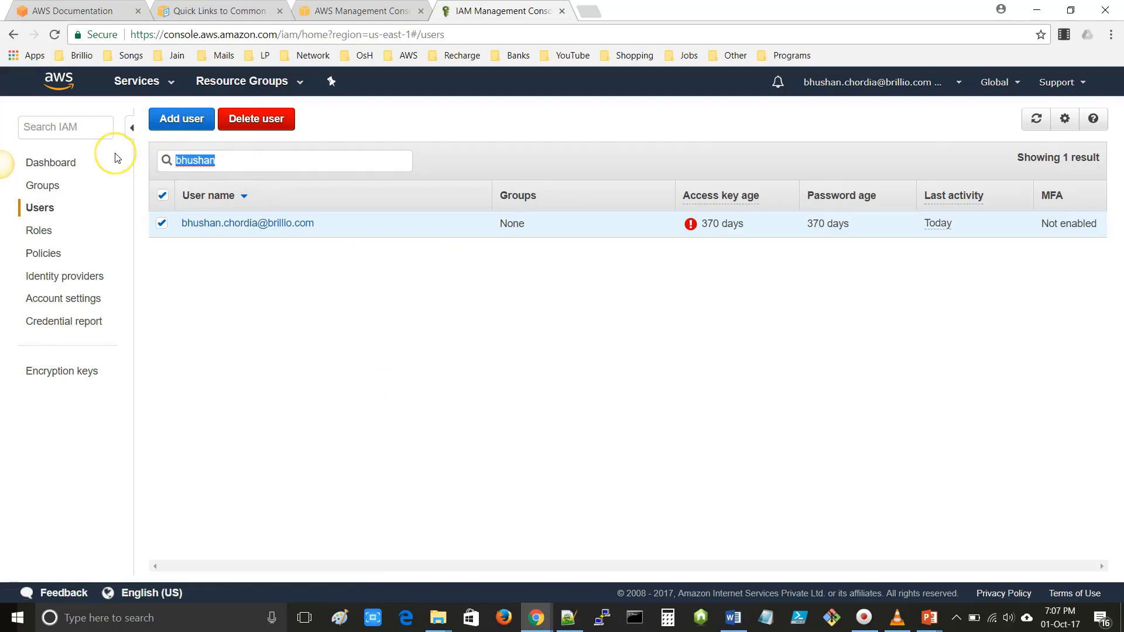
key(BackSpace)
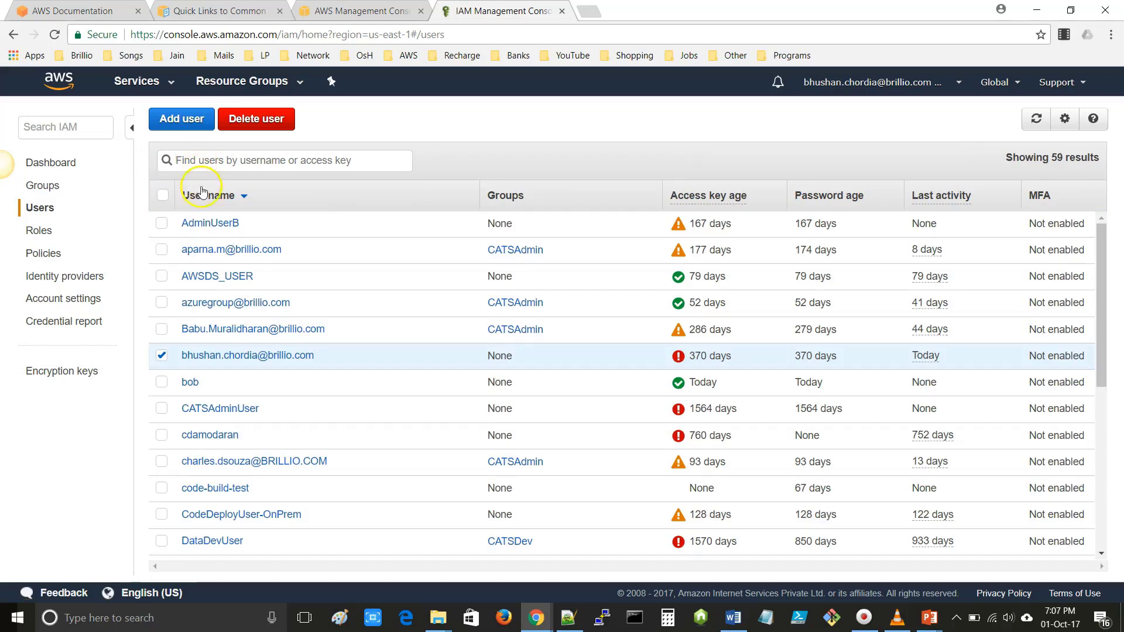
- Review the Access key age and Last activity column headers in the users list
scroll(247, 334, down, 4)
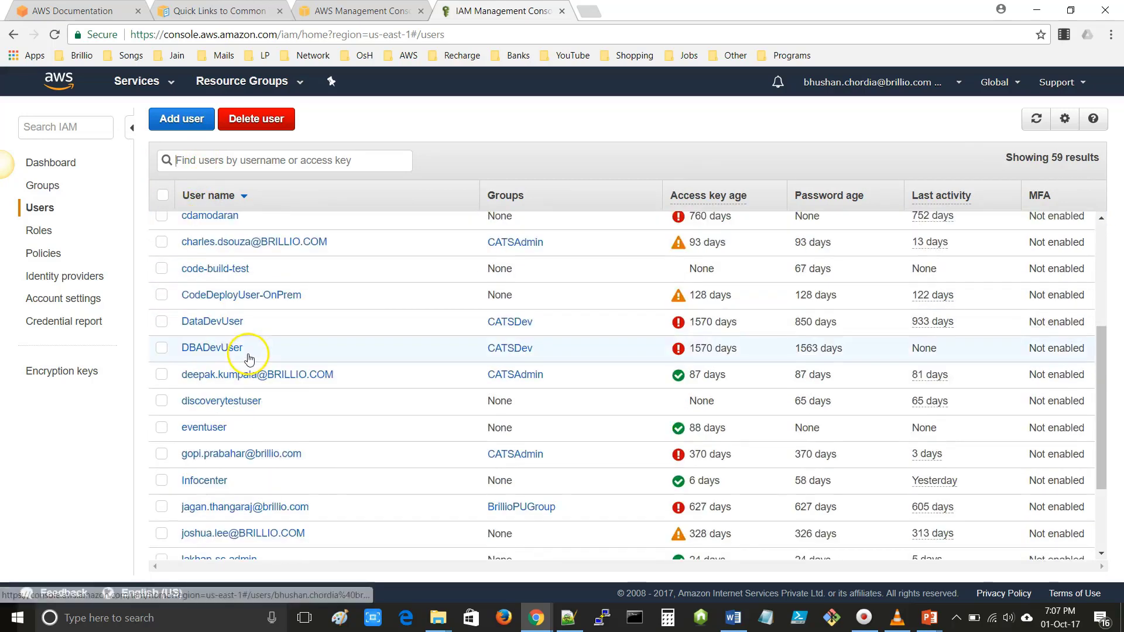
scroll(250, 351, up, 4)
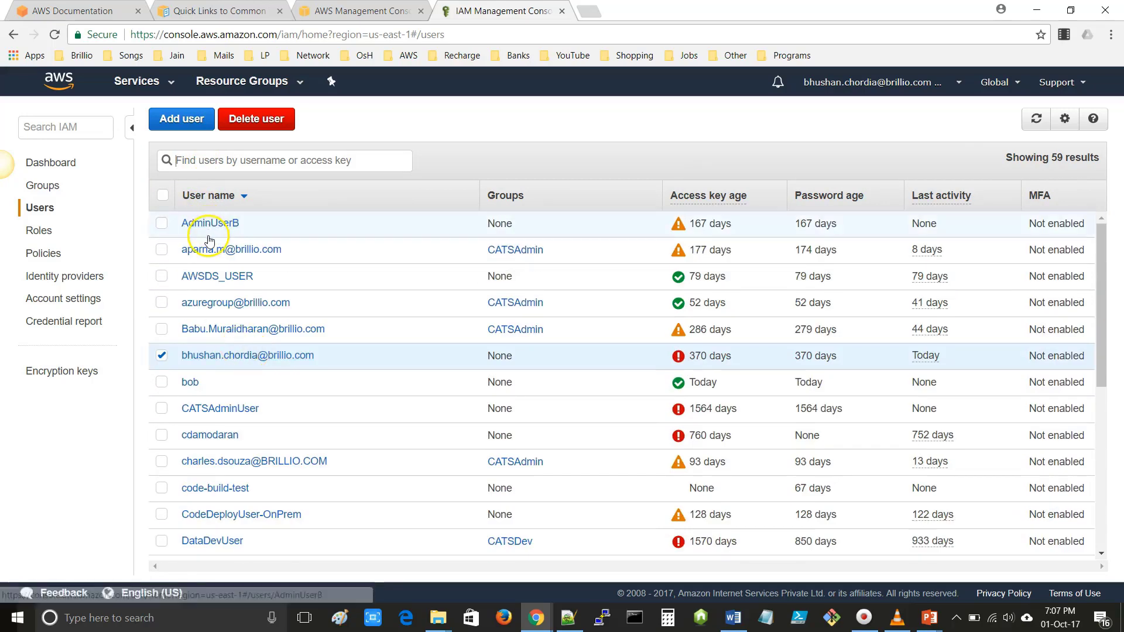
mouse_move(702, 199)
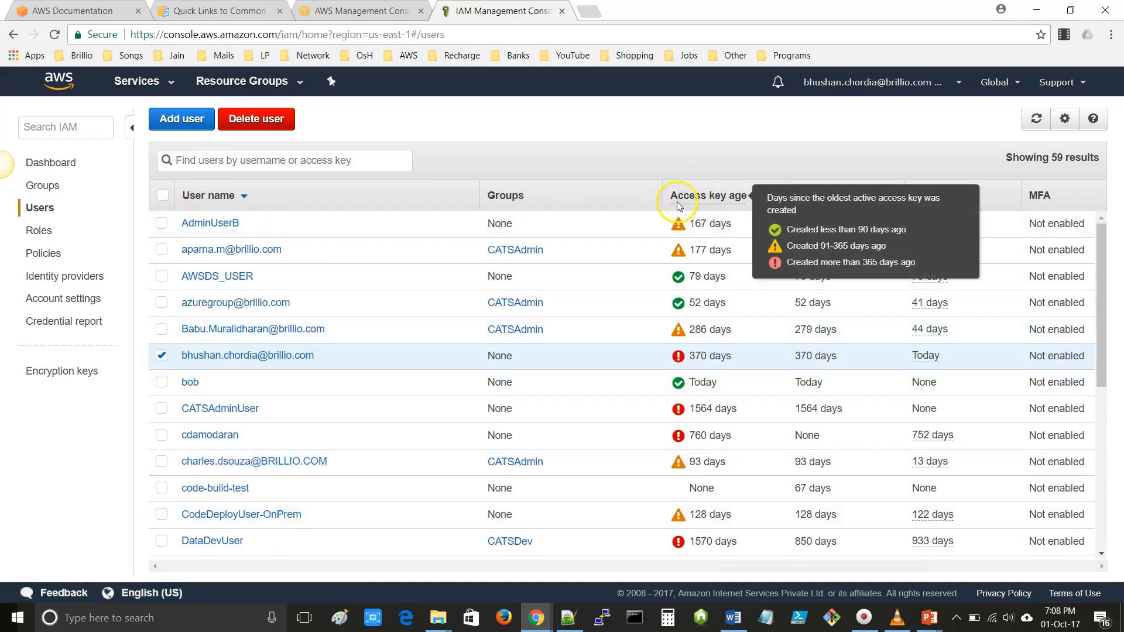
scroll(711, 270, down, 6)
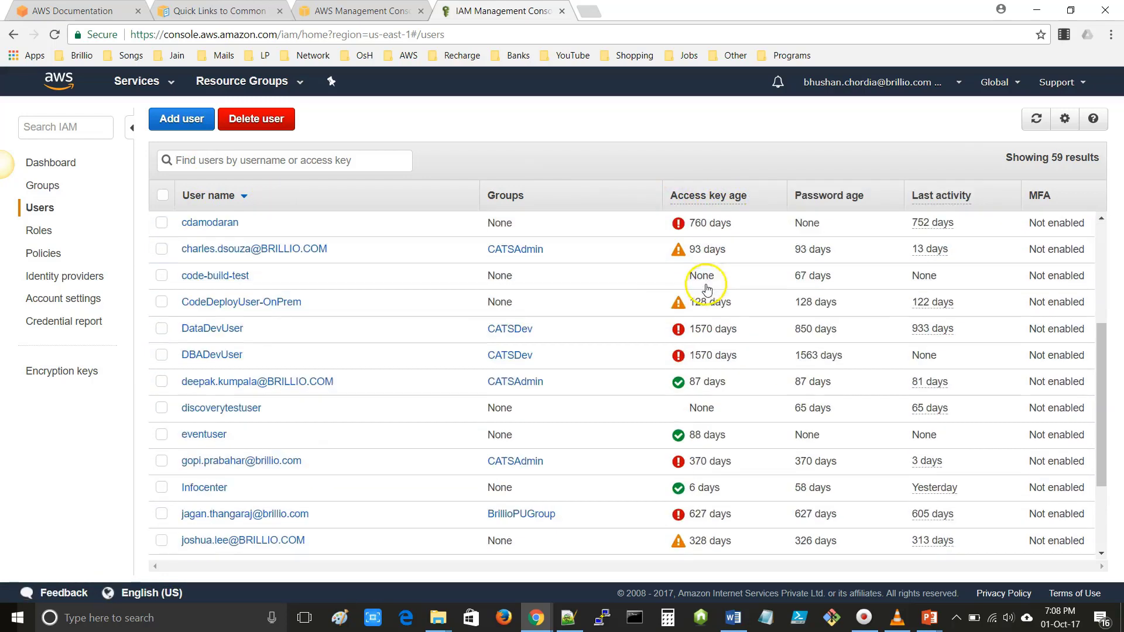
scroll(707, 295, up, 6)
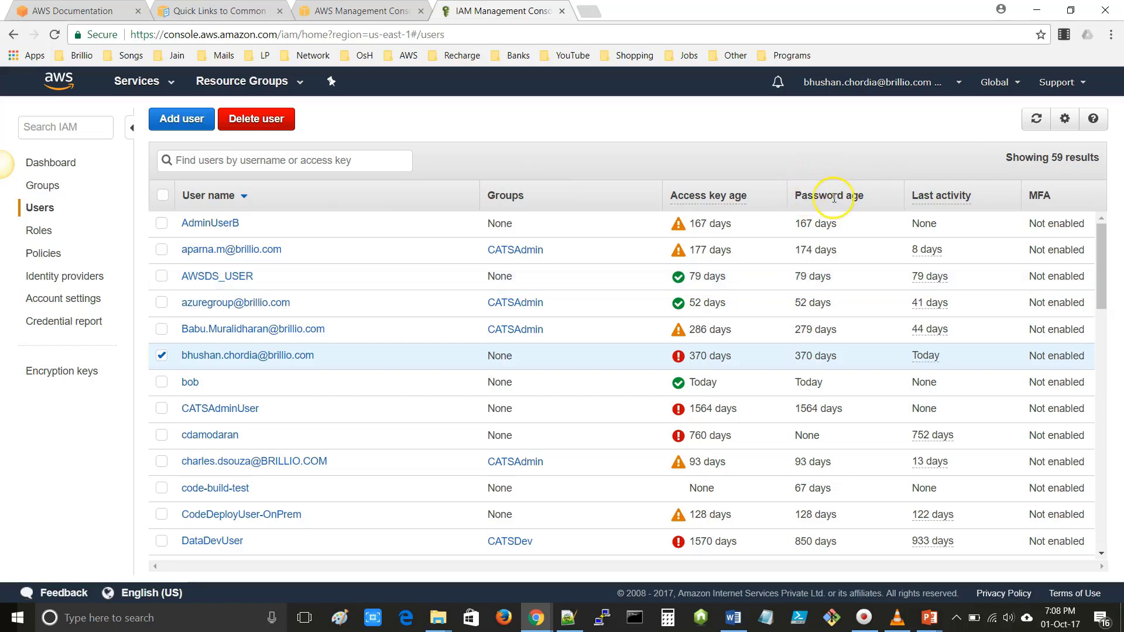
mouse_move(972, 200)
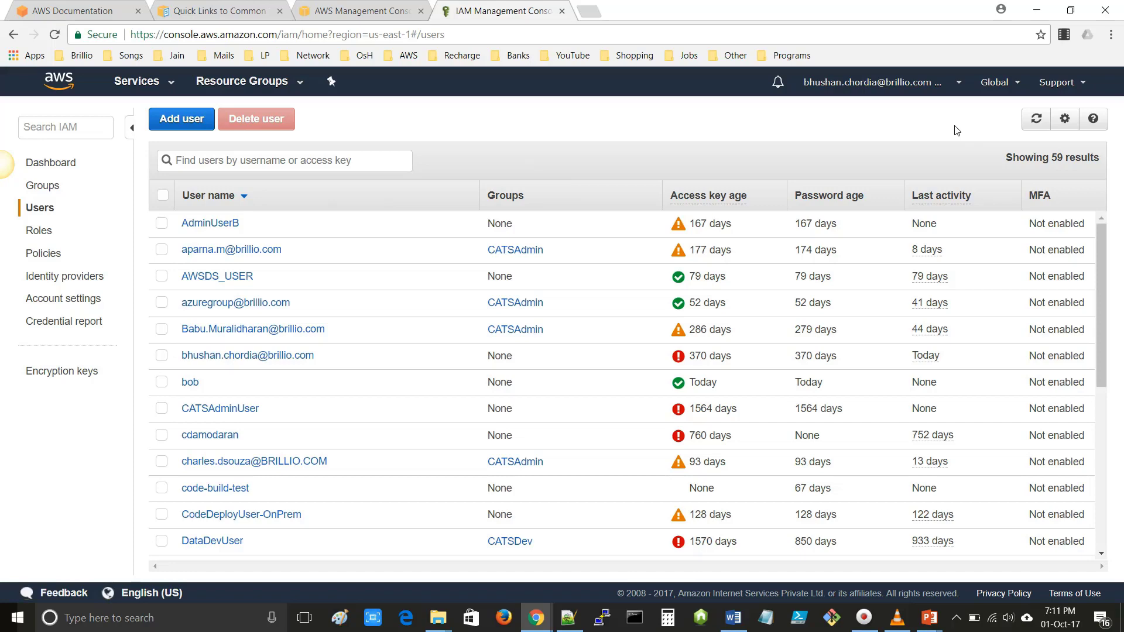
- Switch back to the PowerPoint slide show, step back one slide, then advance to the Getting Started to AWS IAM text slide
key(alt+Tab)
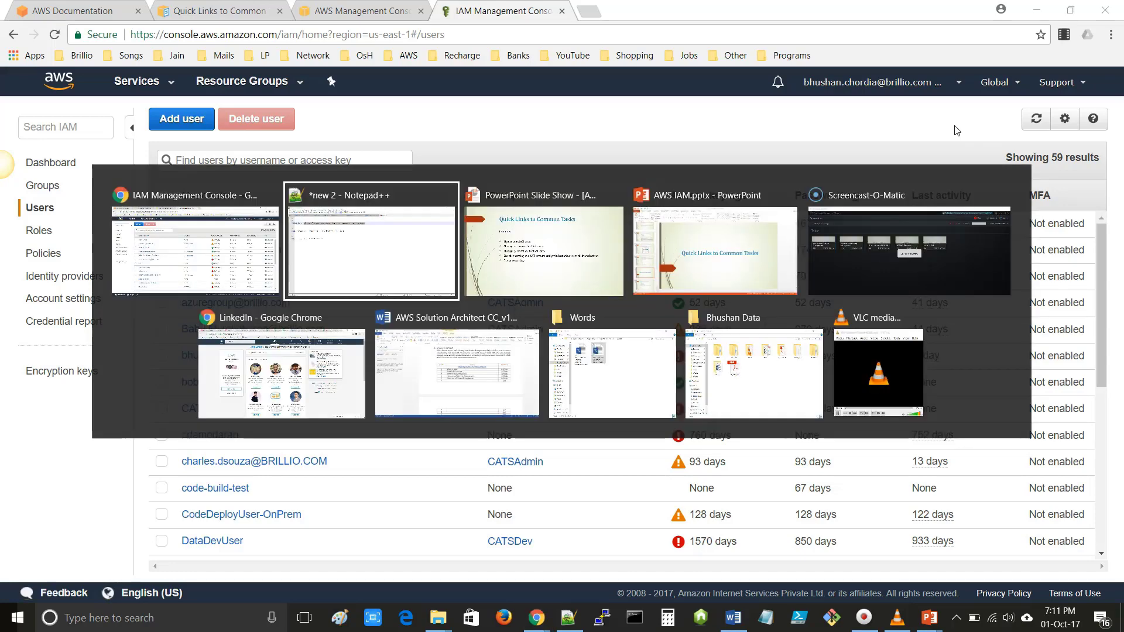
key(alt+Tab)
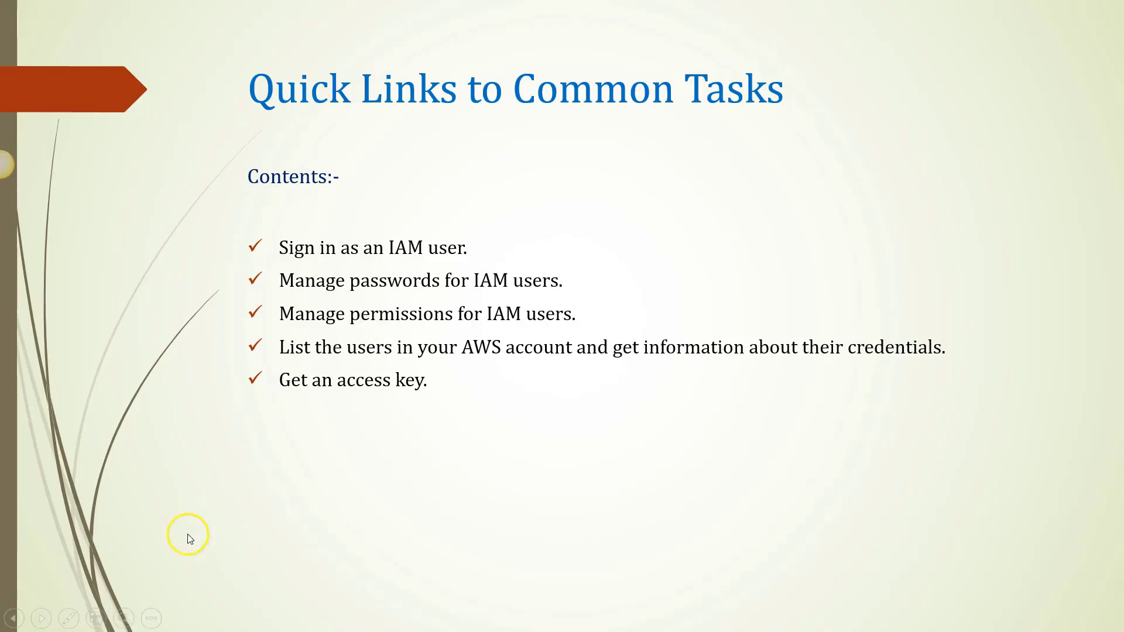
key(Left)
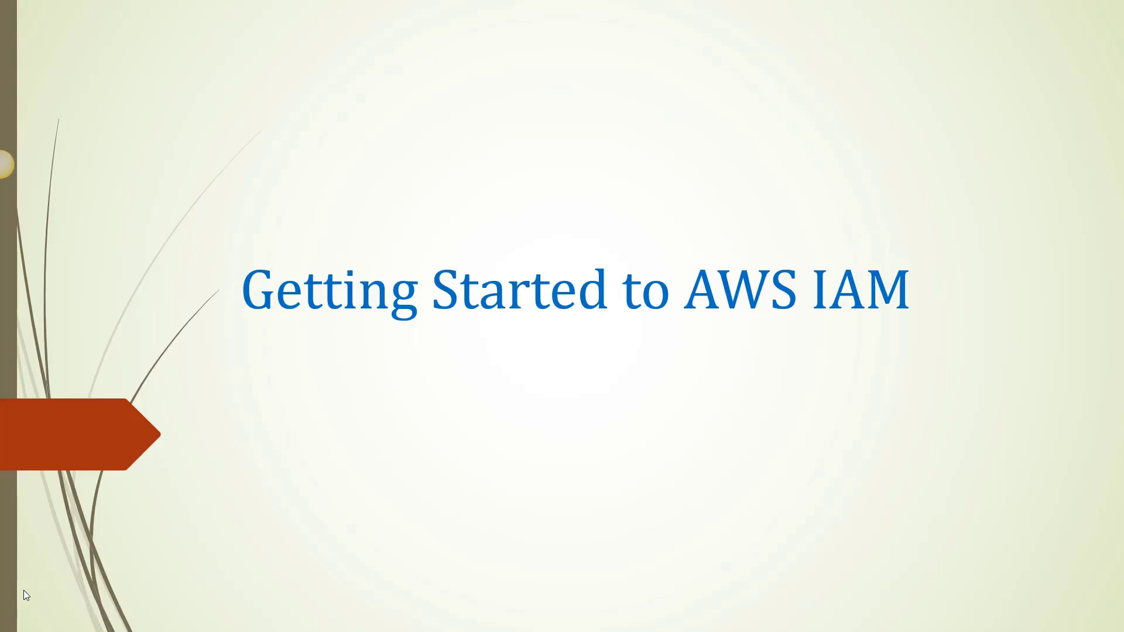
click(24, 589)
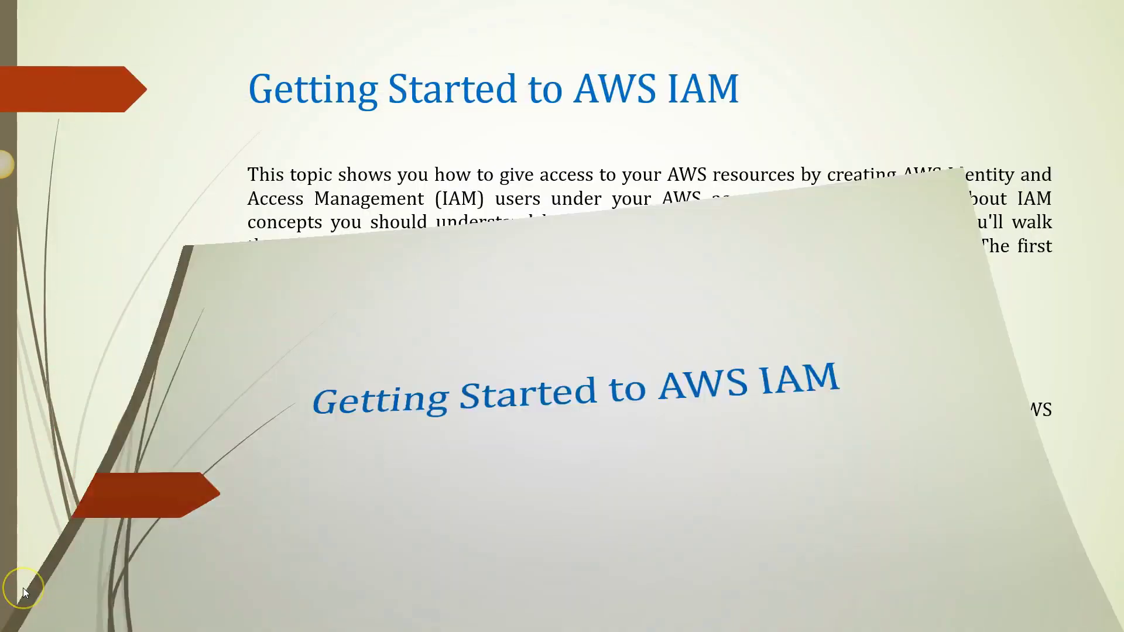
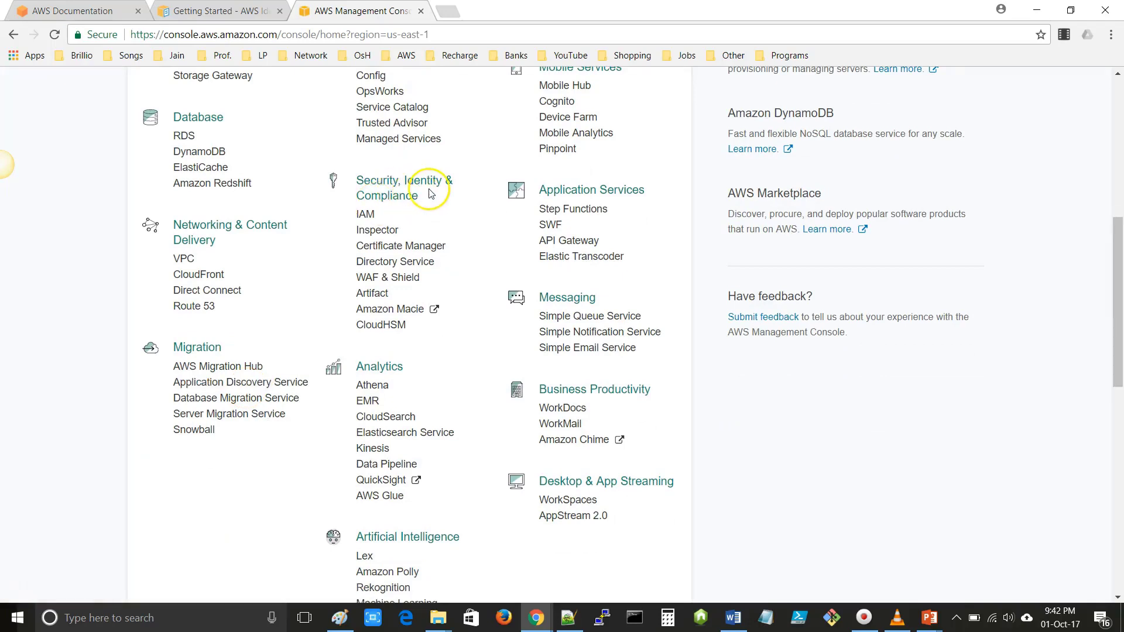
- Open IAM in a new browser tab and show its Groups page with the 13 existing groups
right_click(366, 219)
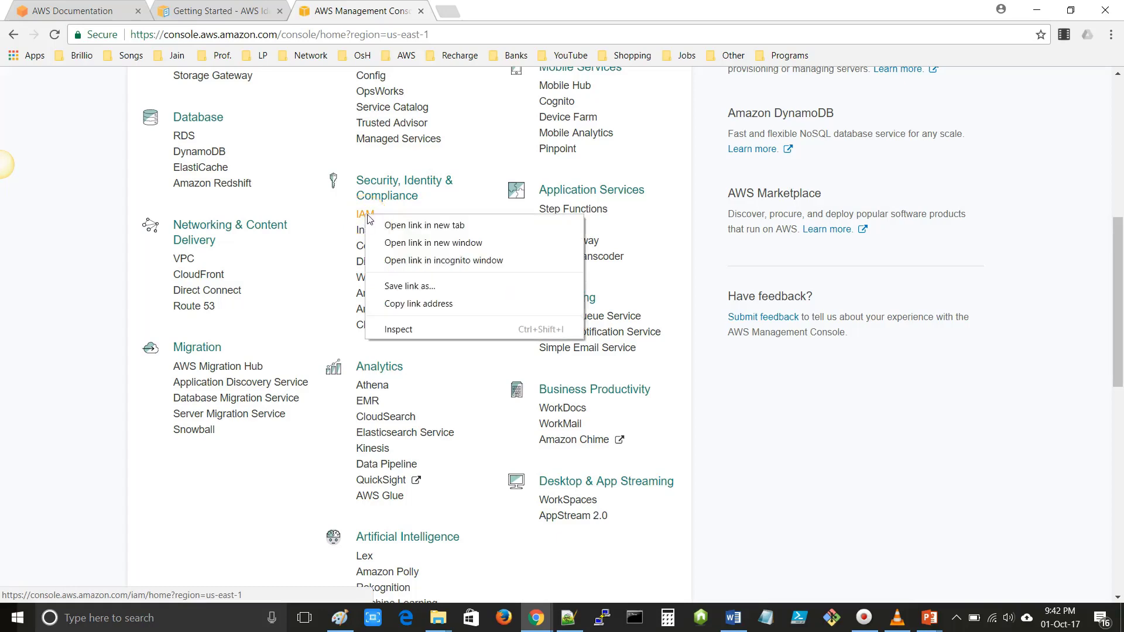
click(410, 223)
click(492, 10)
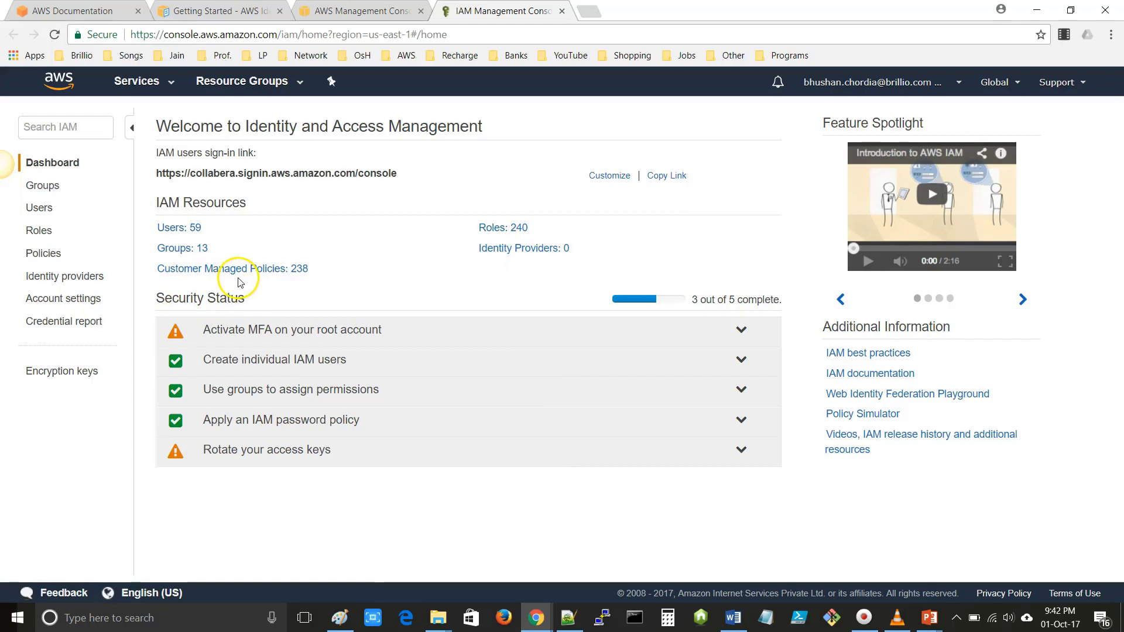
click(43, 186)
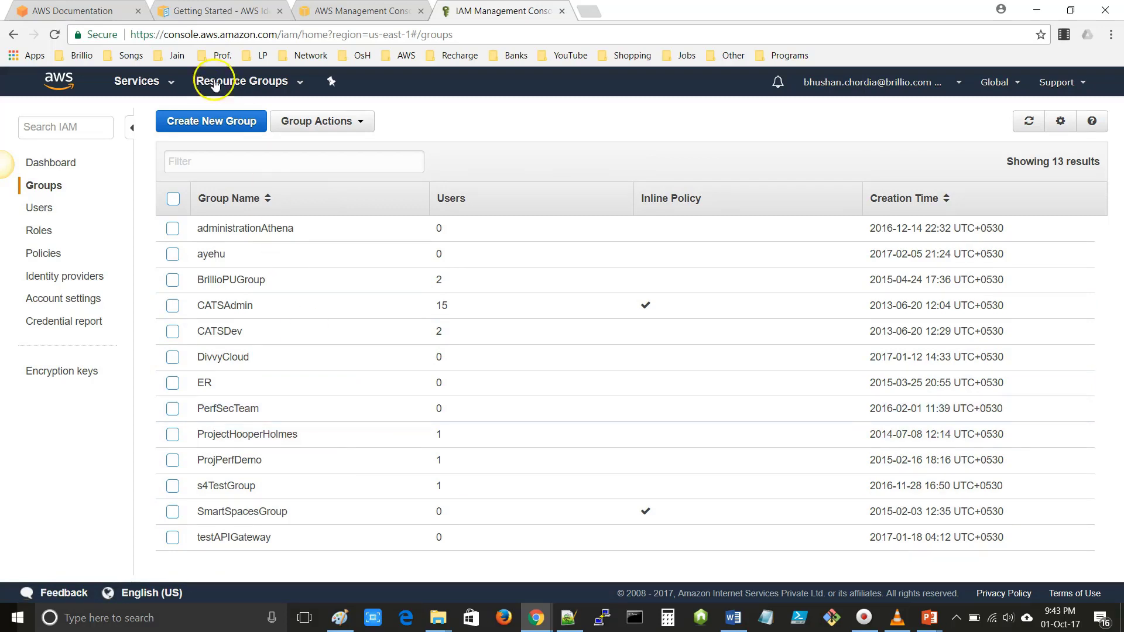
- Create the IAM group SampleSessionGroup with AdministratorAccess attached, bringing the group count to 14
click(209, 128)
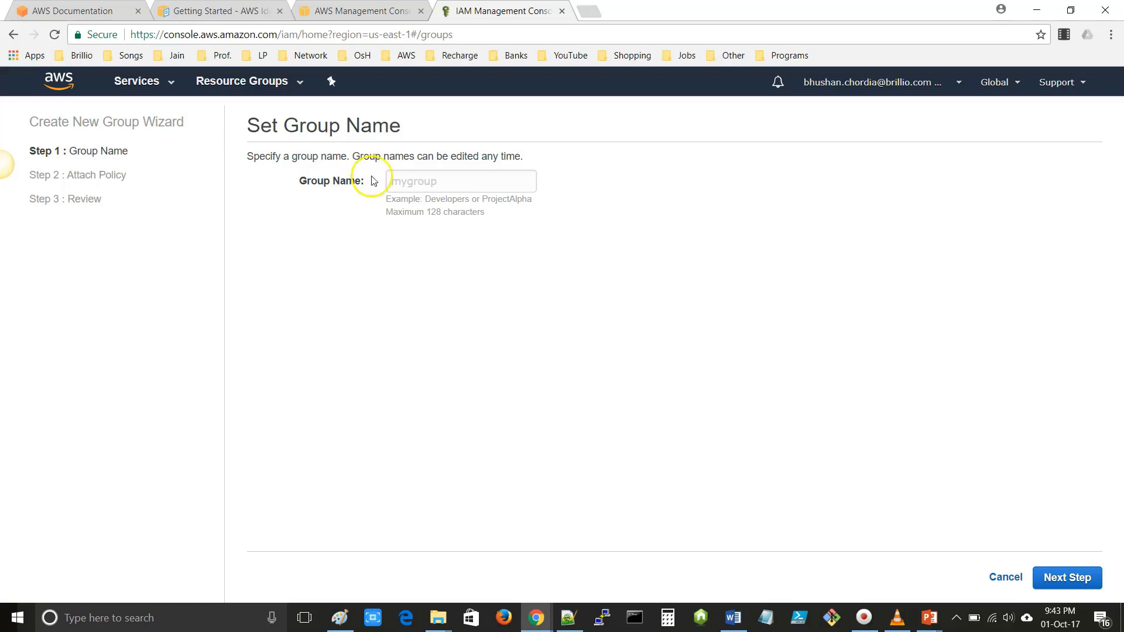
click(438, 184)
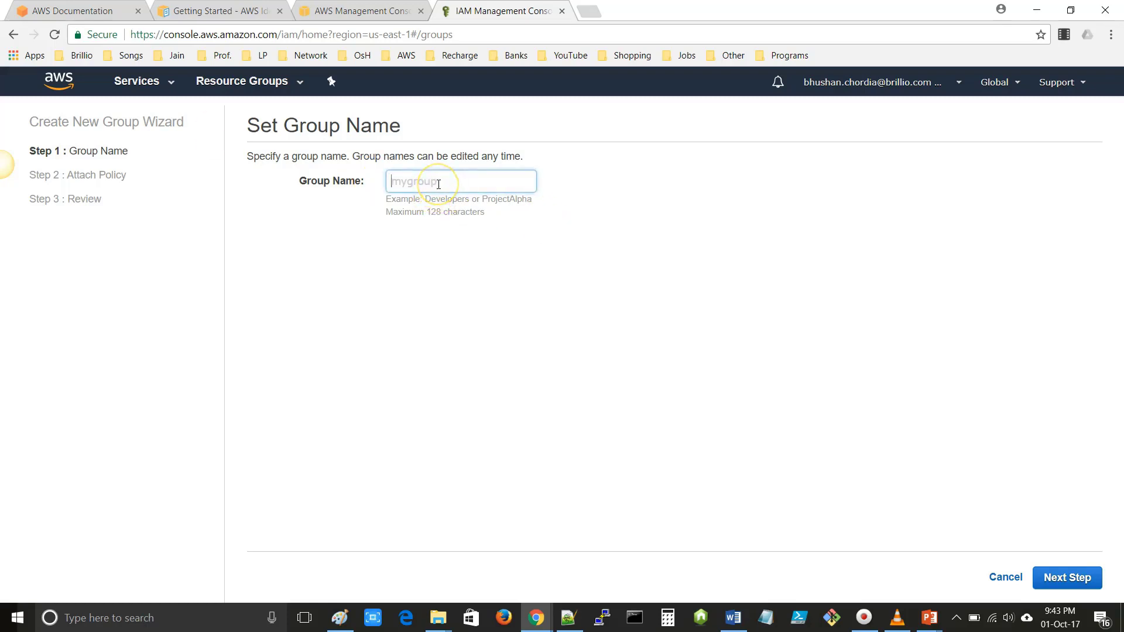
text(SampleSessionGroup)
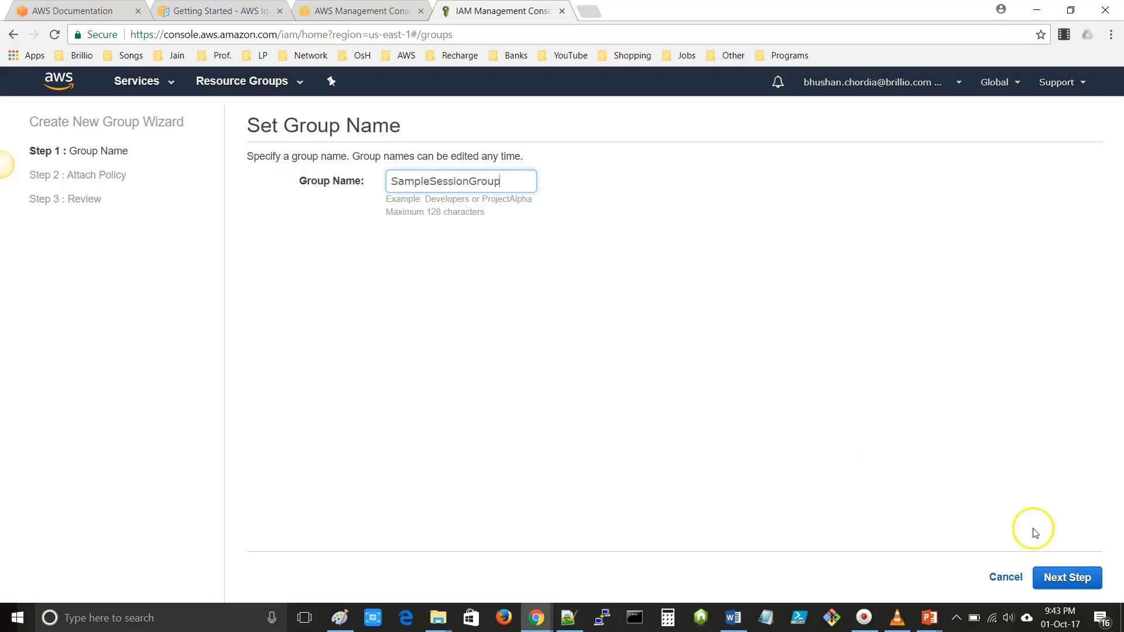
click(1065, 580)
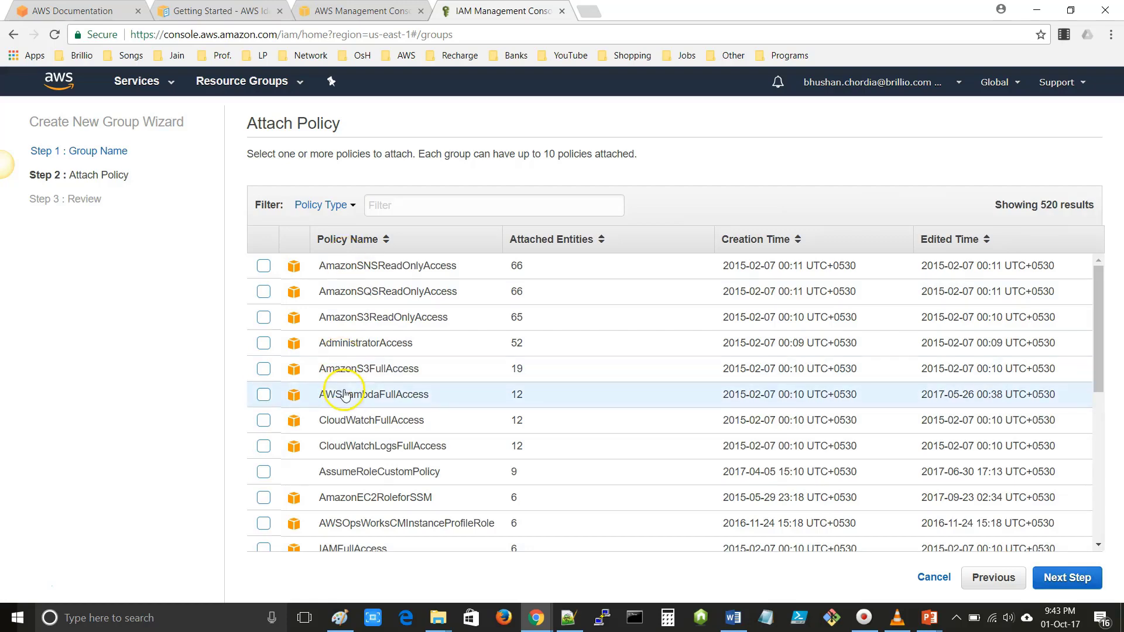
scroll(346, 394, down, 3)
scroll(344, 394, up, 3)
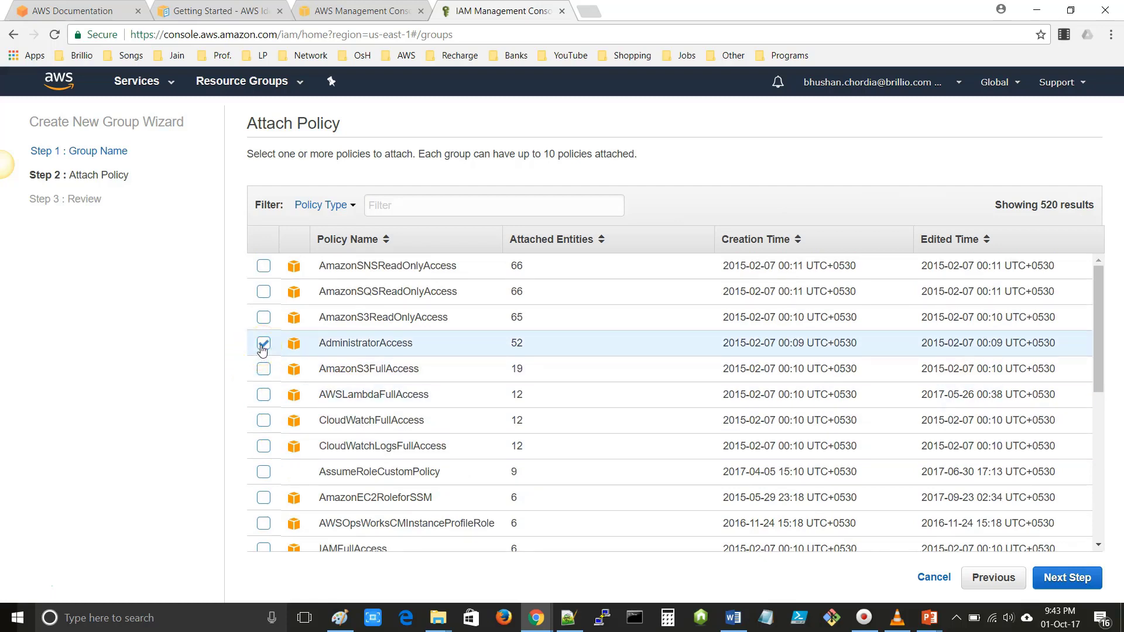
click(1074, 579)
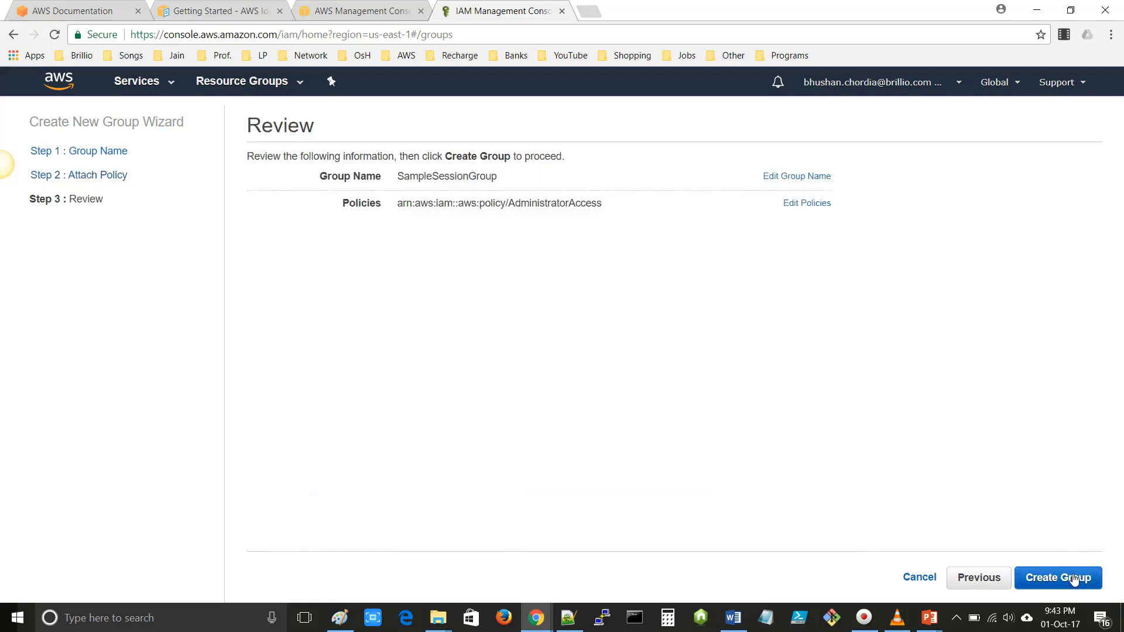
click(360, 296)
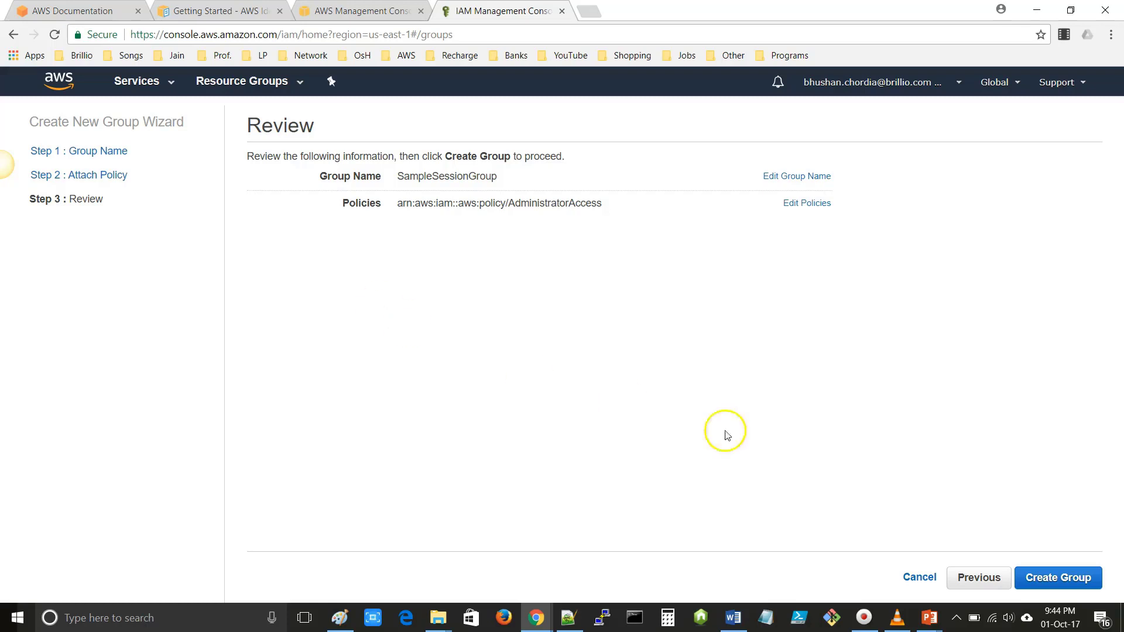
click(1052, 578)
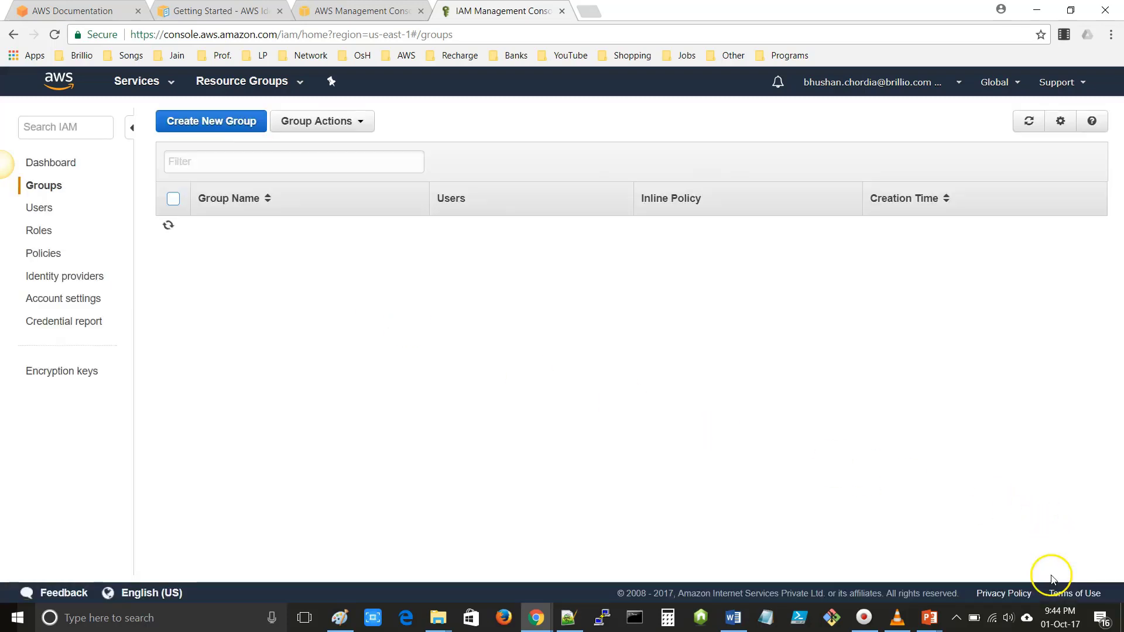
- Filter the groups by 'Sample' and select SampleSessionGroup
click(234, 159)
text(Sample)
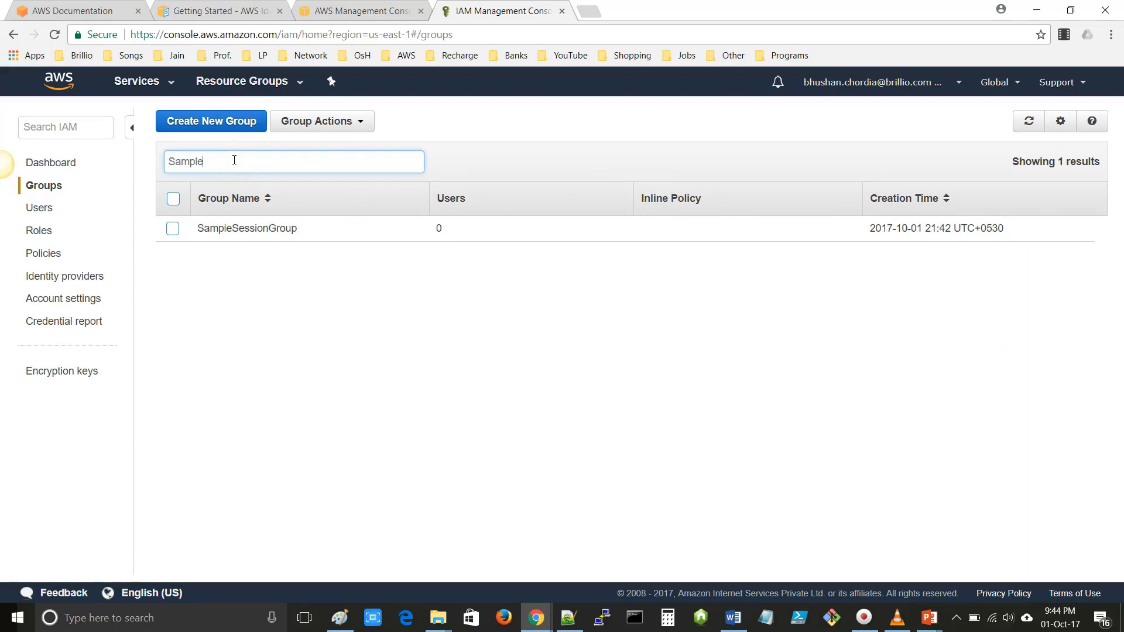
click(172, 230)
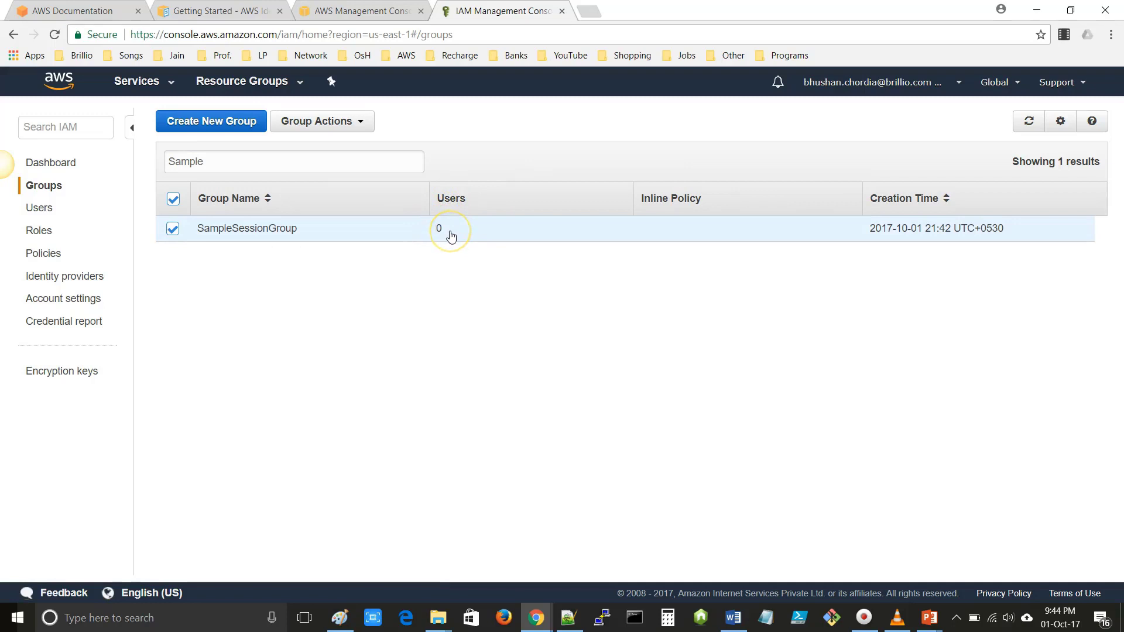
- Go to the IAM Users list
click(42, 215)
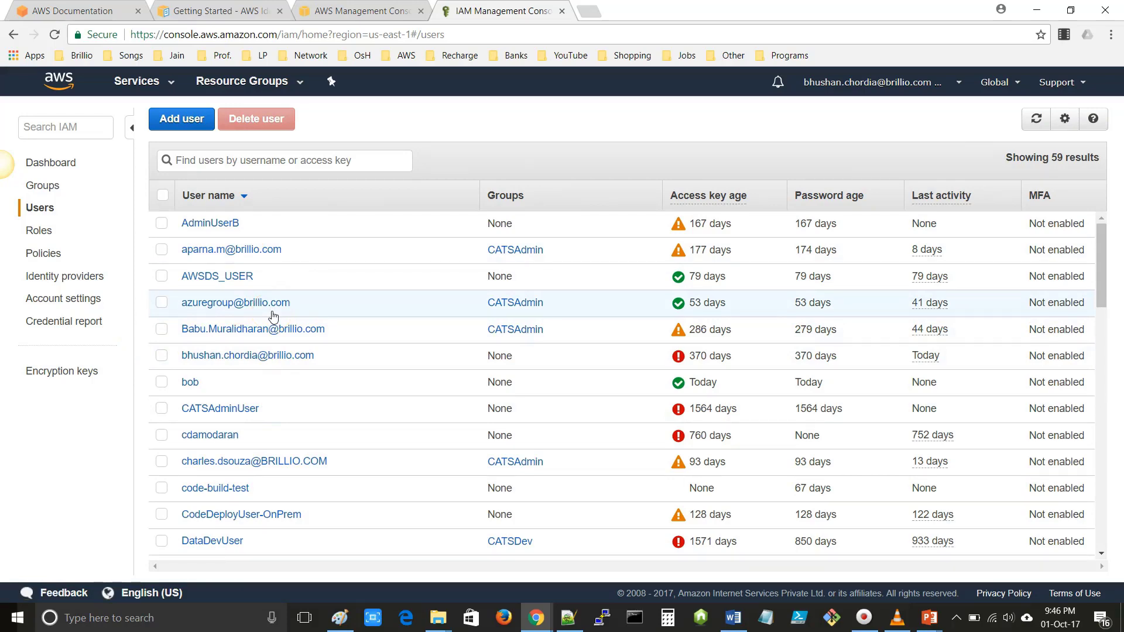
scroll(273, 317, down, 5)
scroll(273, 316, up, 5)
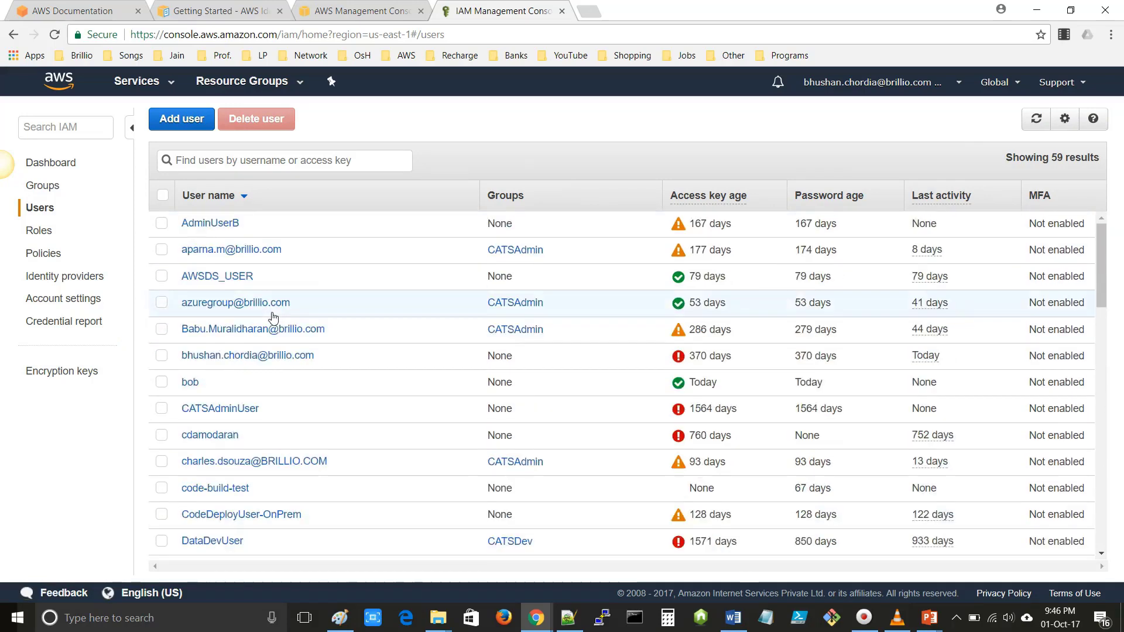
scroll(273, 317, down, 6)
scroll(273, 317, up, 6)
- Start a new user named Sample-Session-User, adding and then removing an extra user row
click(185, 165)
click(182, 125)
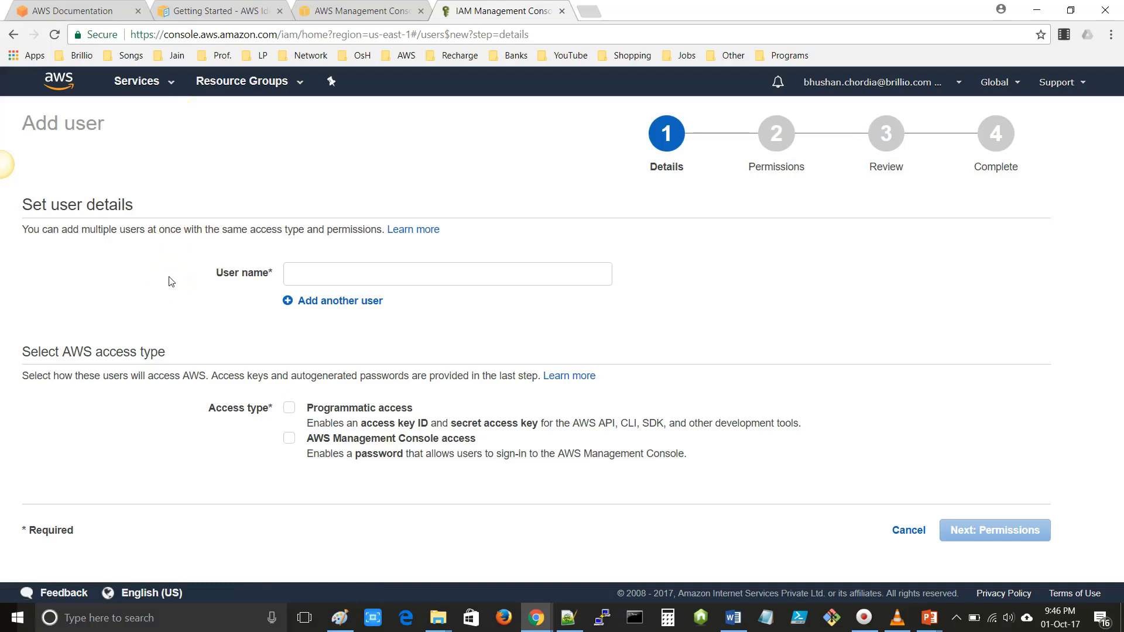
click(393, 272)
text(Sam)
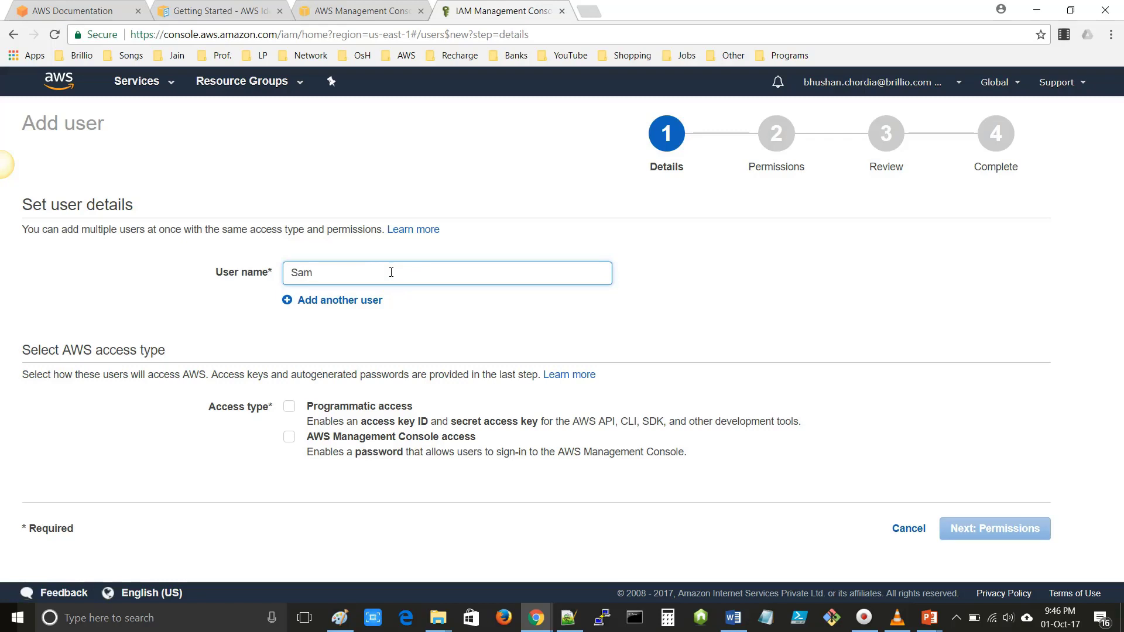
text(ple-Session-User)
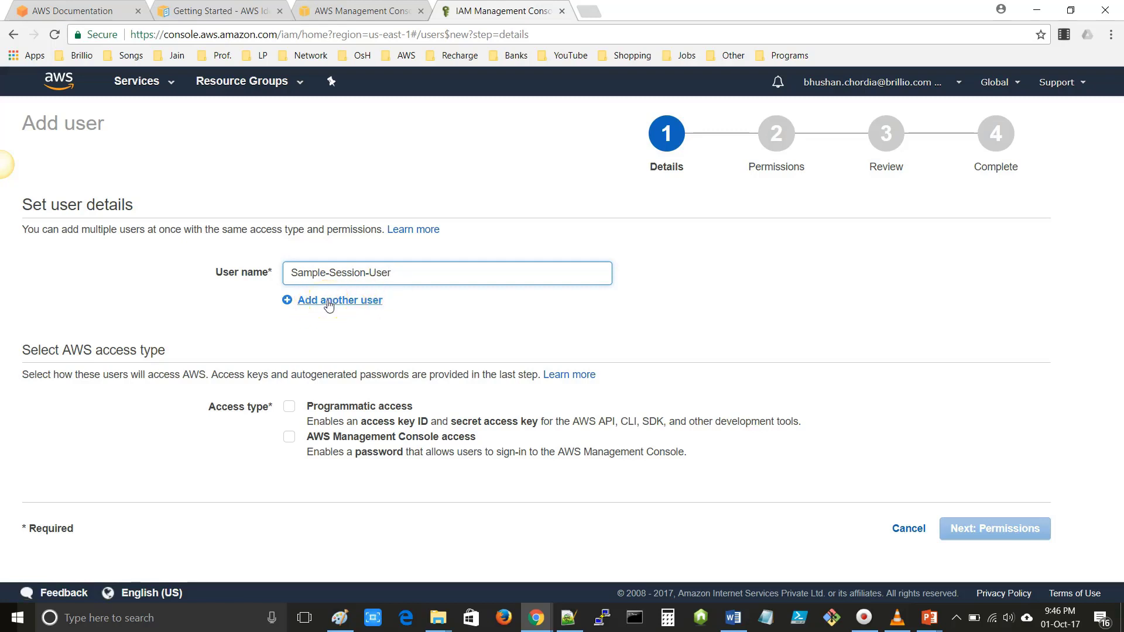
click(329, 302)
click(543, 317)
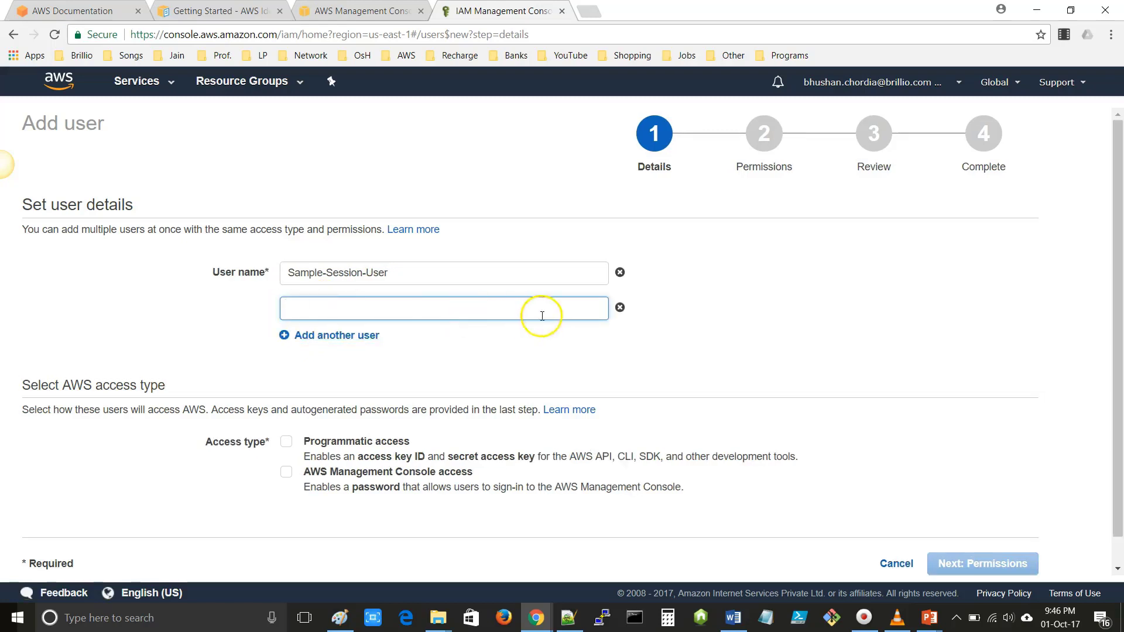
click(620, 307)
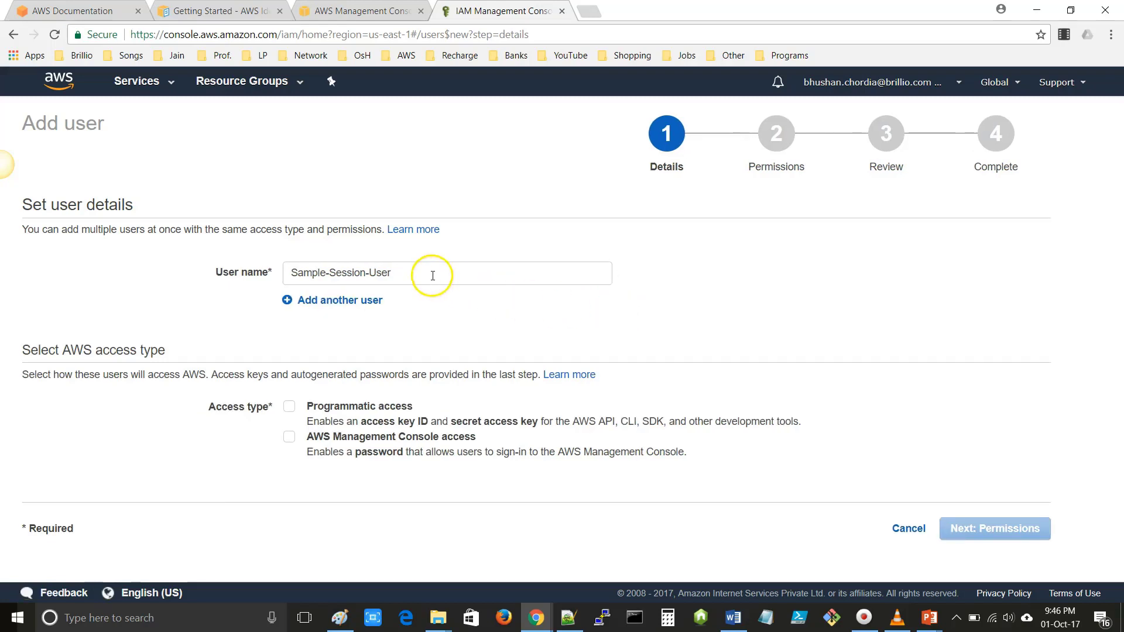
drag(433, 276, 272, 280)
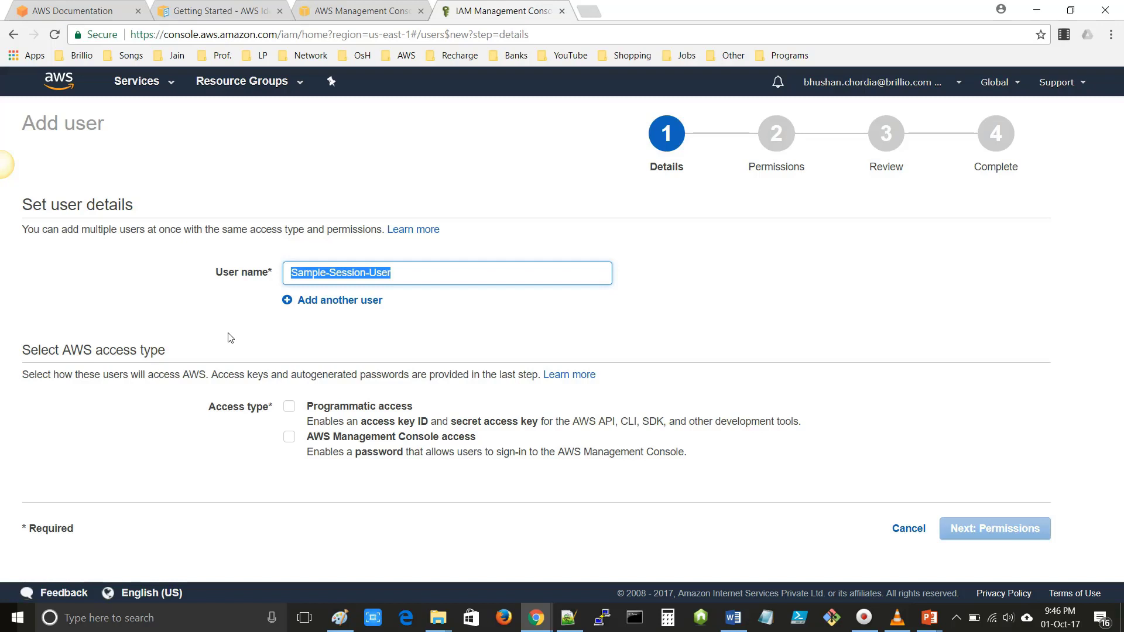
click(228, 343)
click(234, 415)
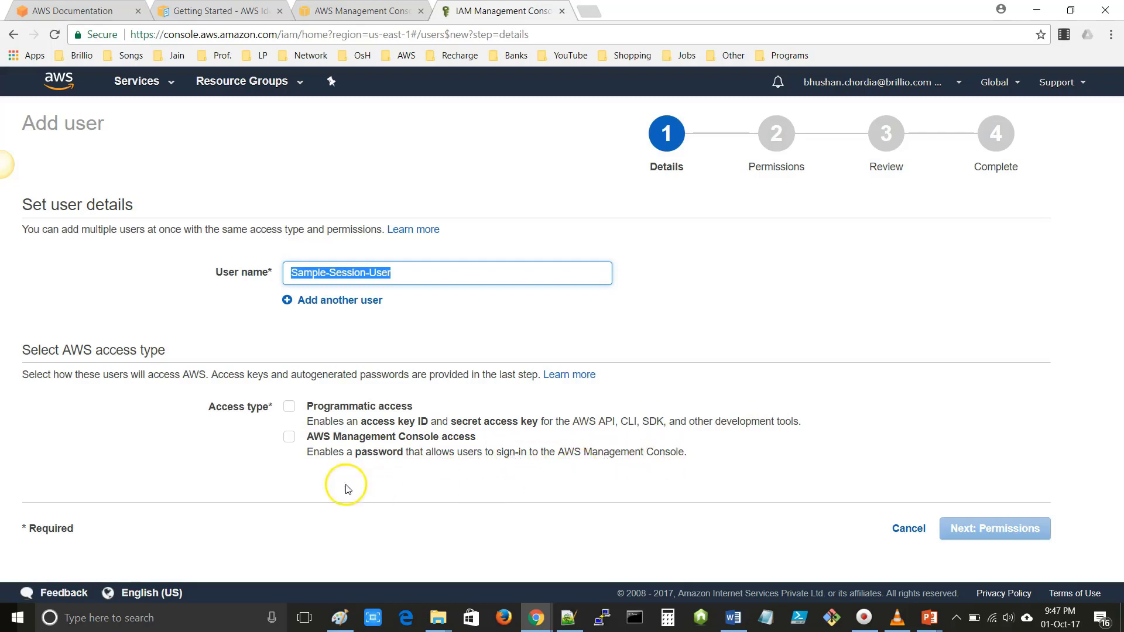
- Enable programmatic and console access with a custom console password, shown in plain text
click(290, 409)
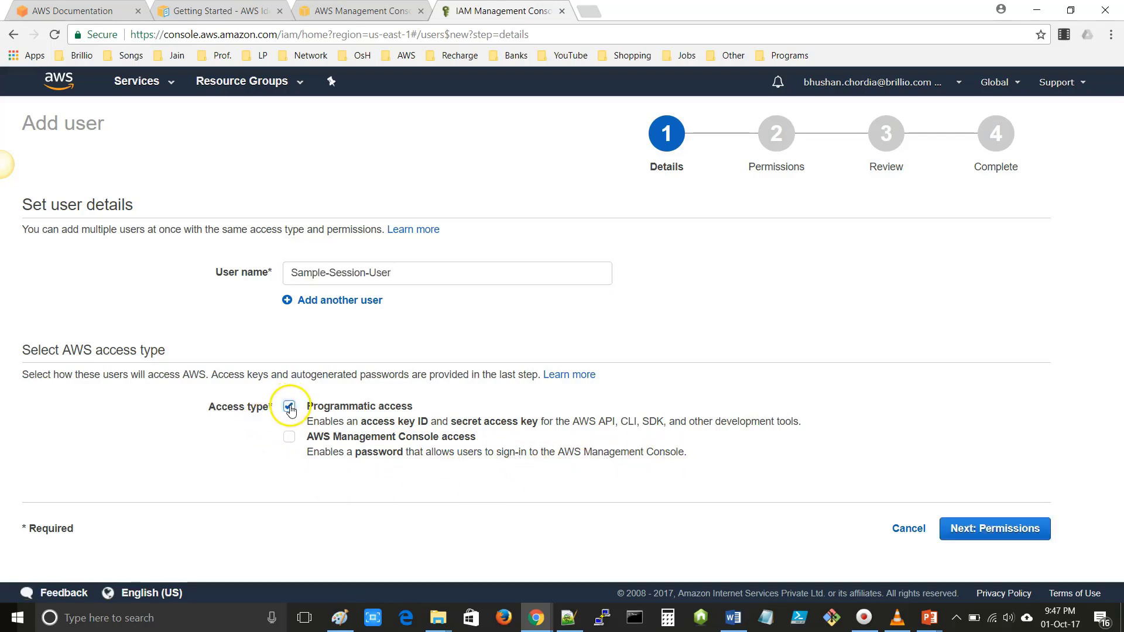
click(290, 440)
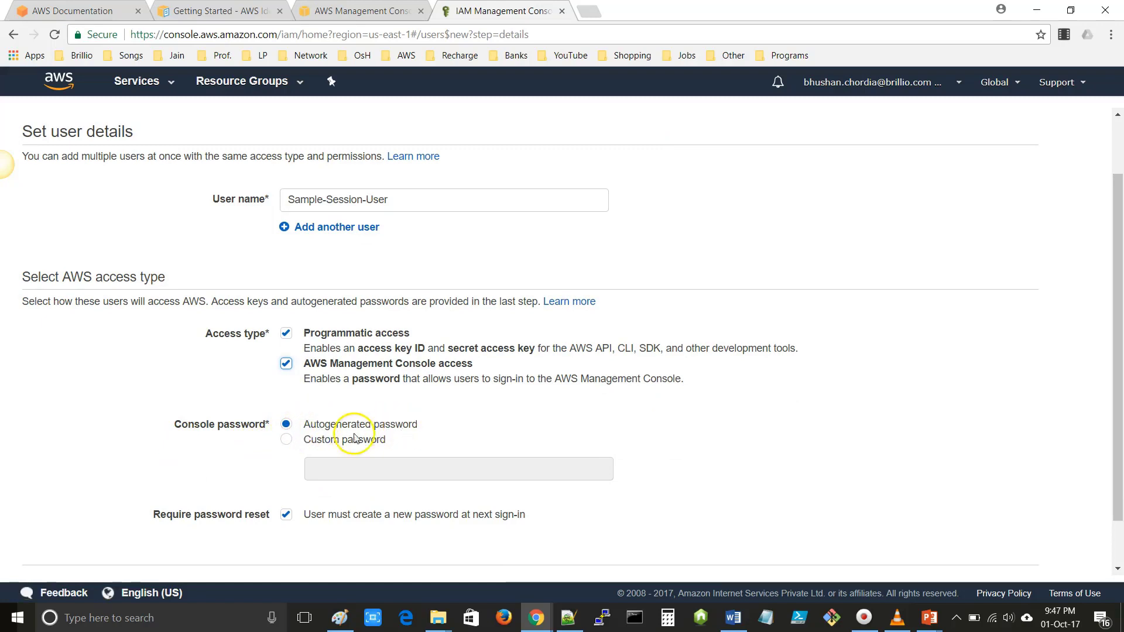
click(286, 443)
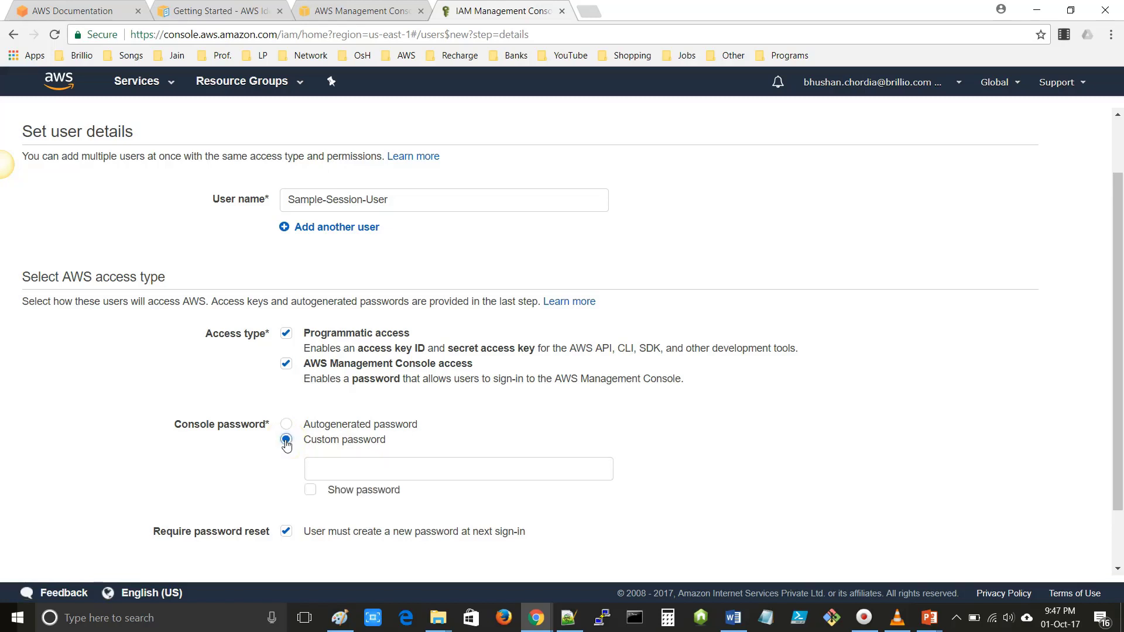
click(338, 474)
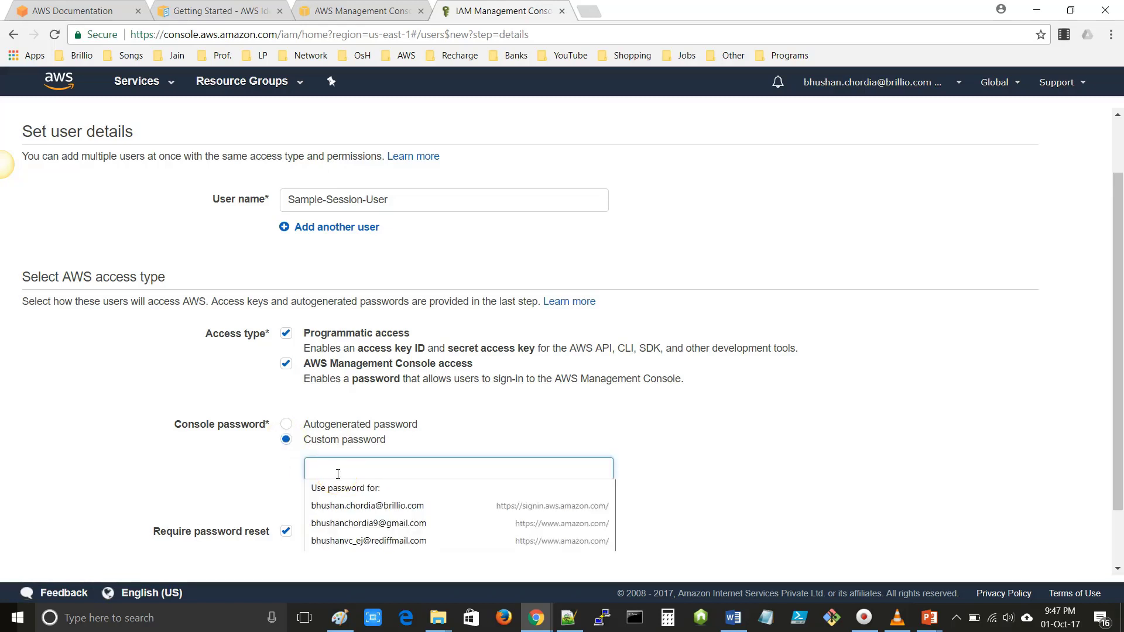
text(••)
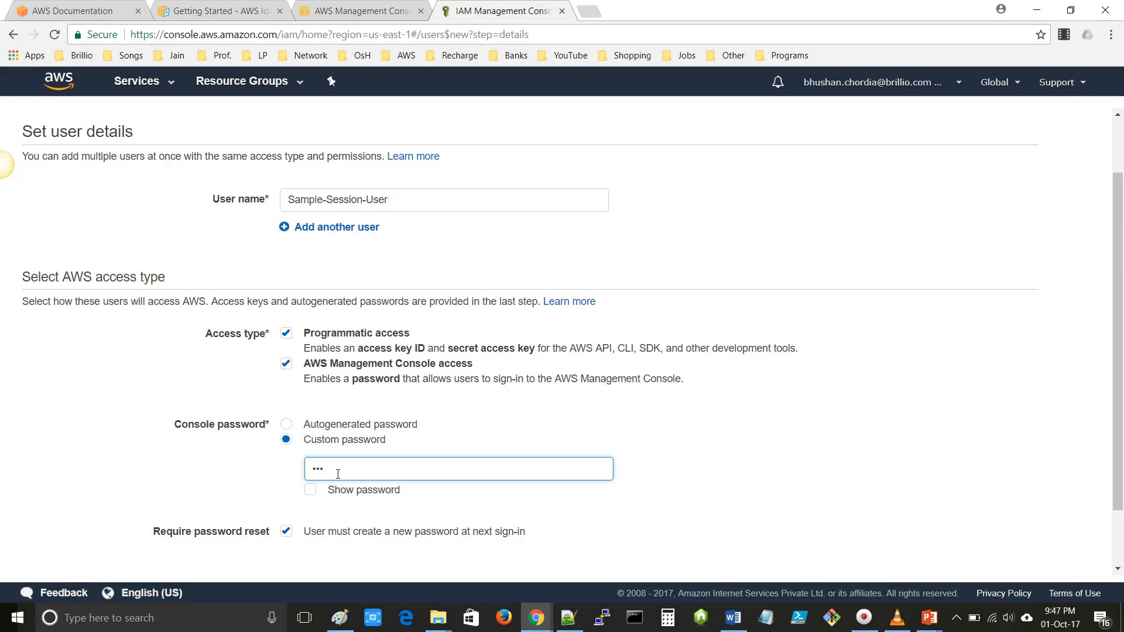
text(••••)
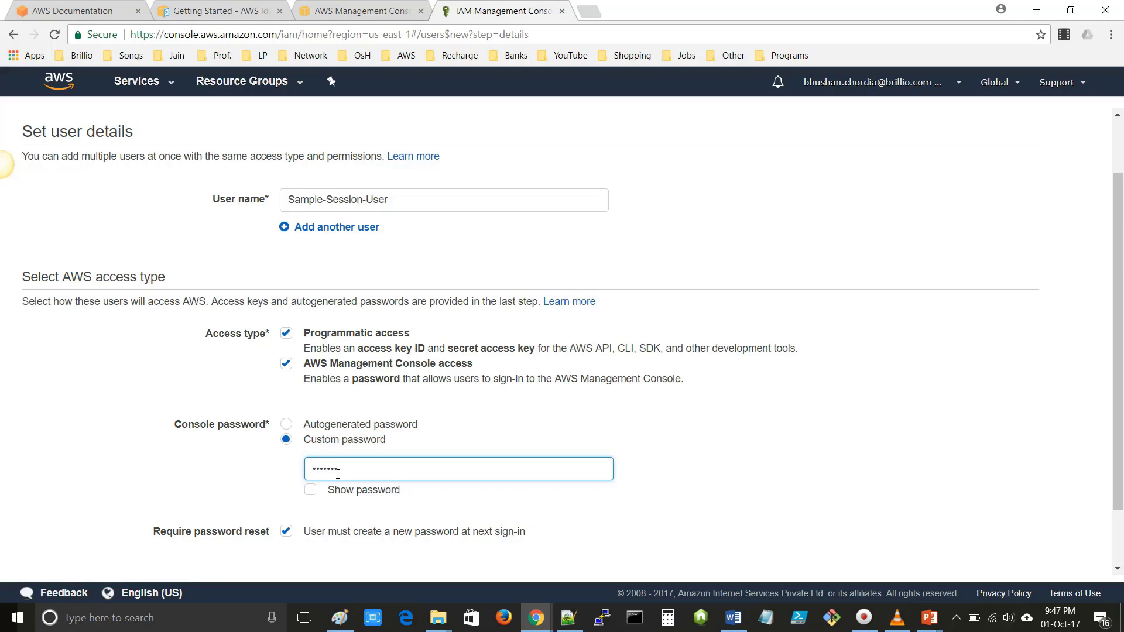
click(310, 490)
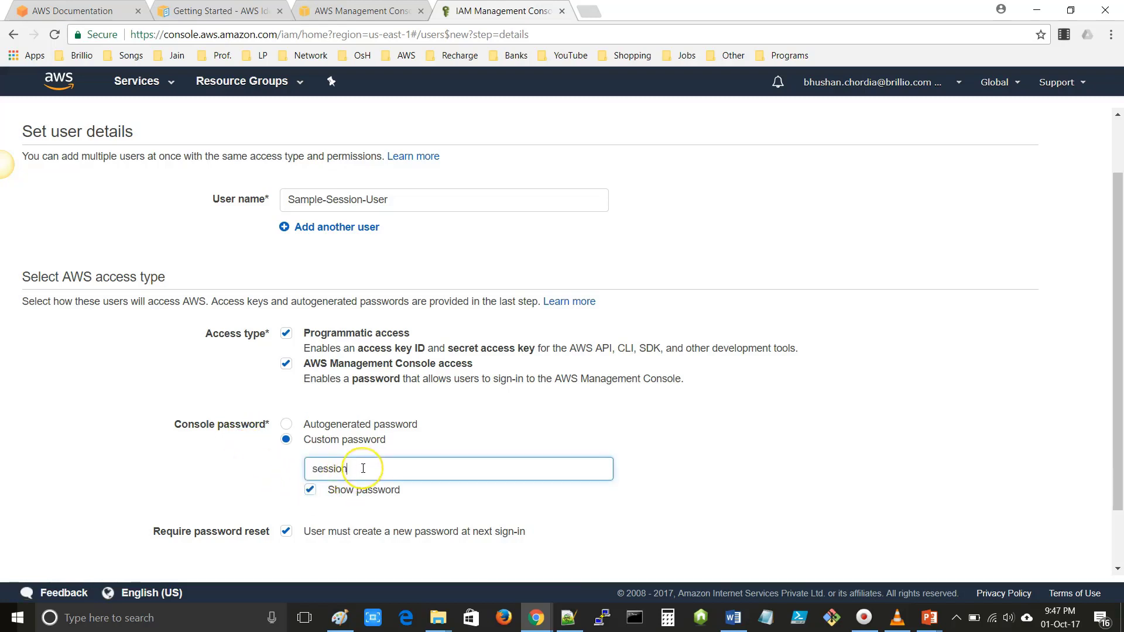
text(12)
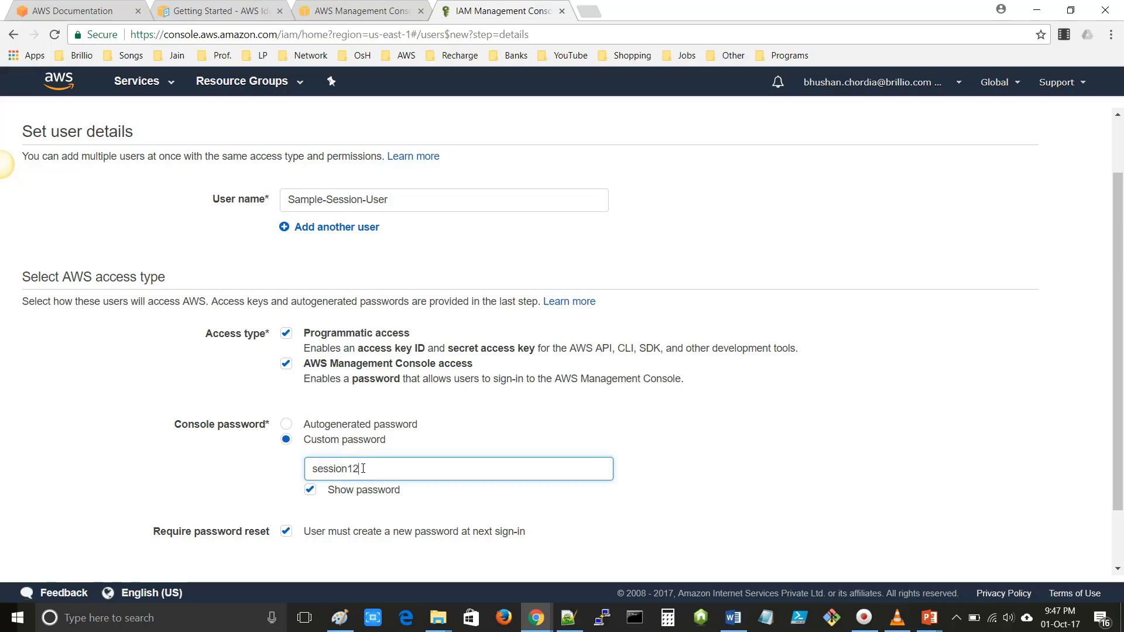
text(3)
scroll(363, 468, down, 1)
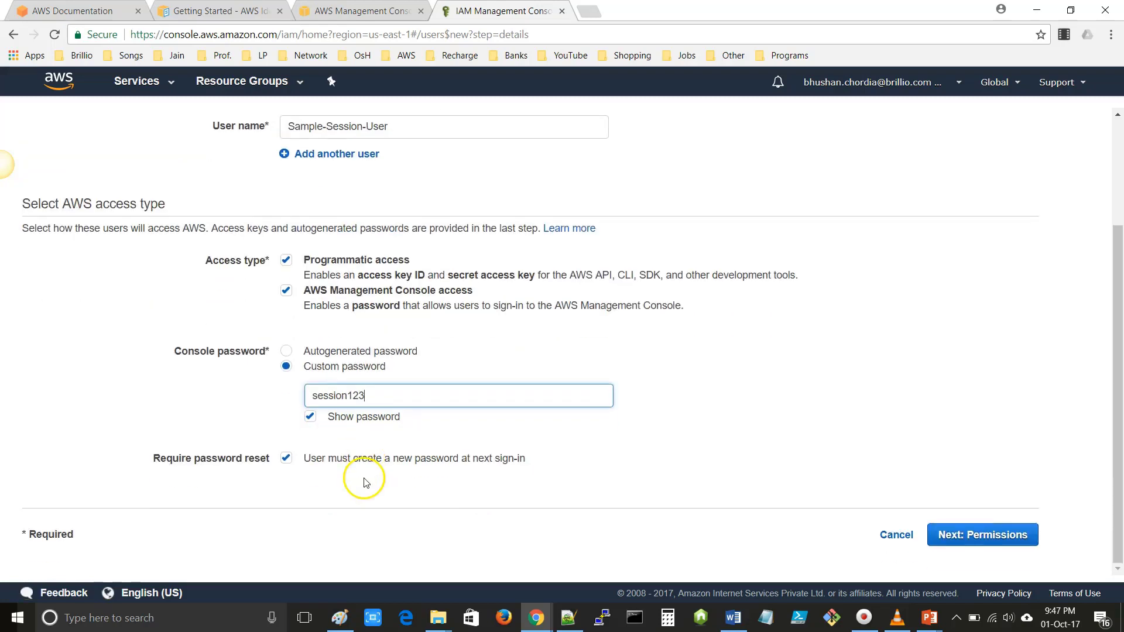
- Move to the Permissions step, declining Chrome's offer to save the password
click(979, 534)
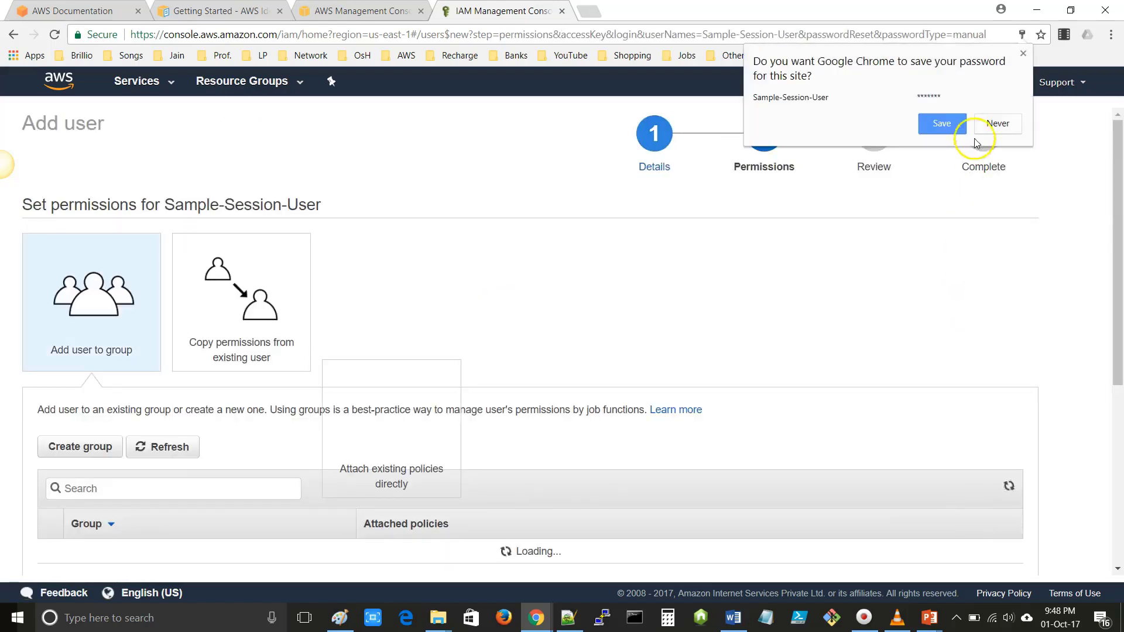
click(989, 124)
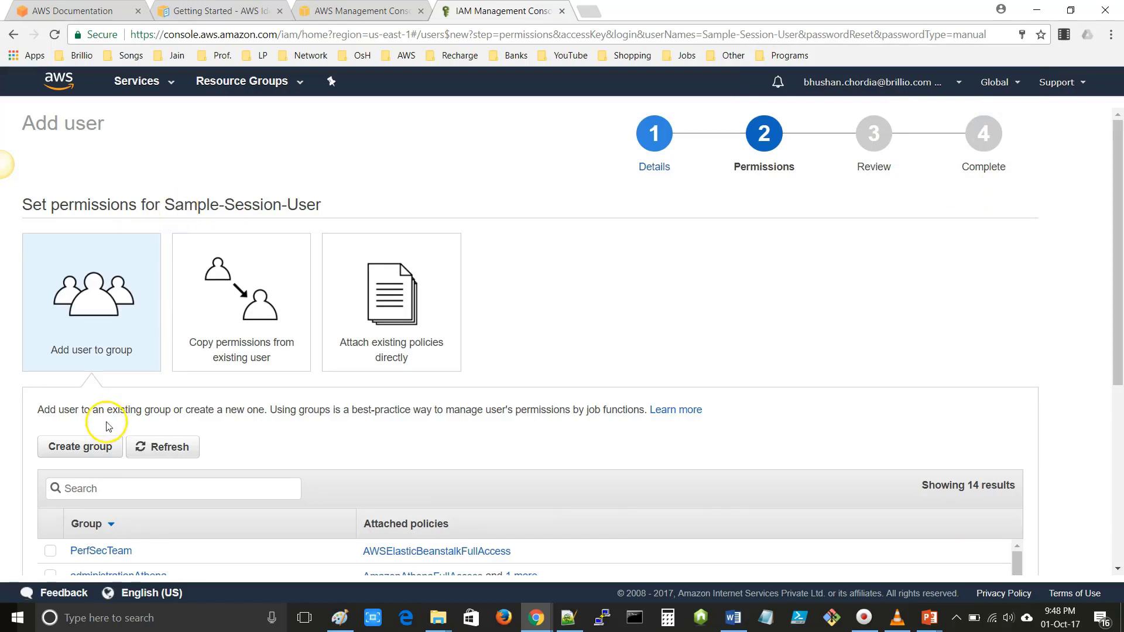
scroll(112, 425, down, 3)
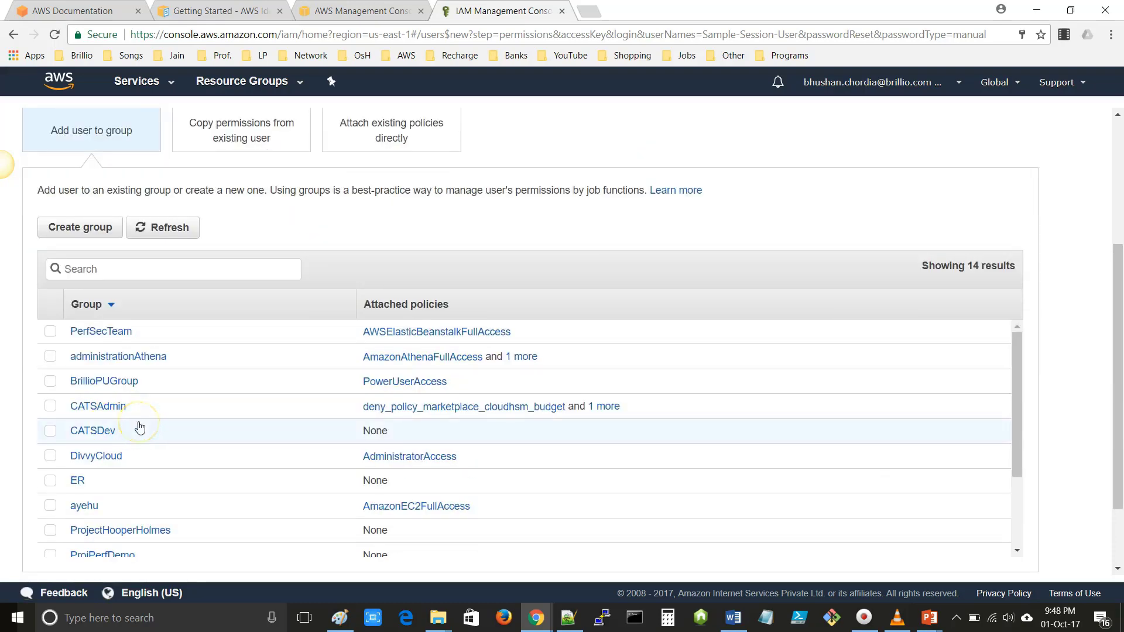
scroll(139, 428, up, 2)
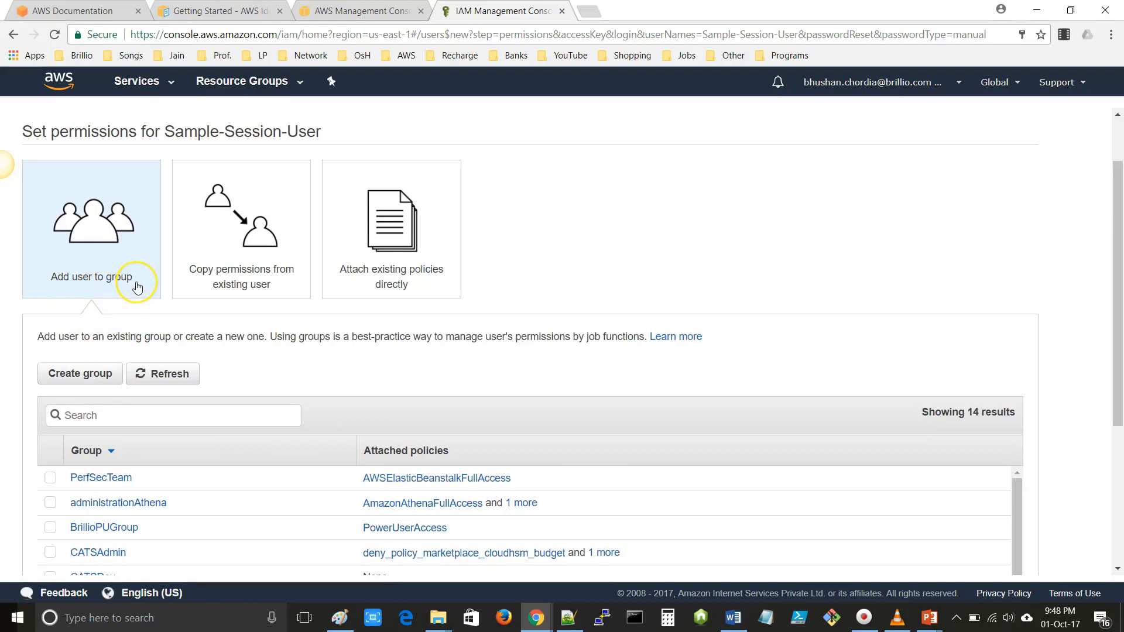
click(245, 287)
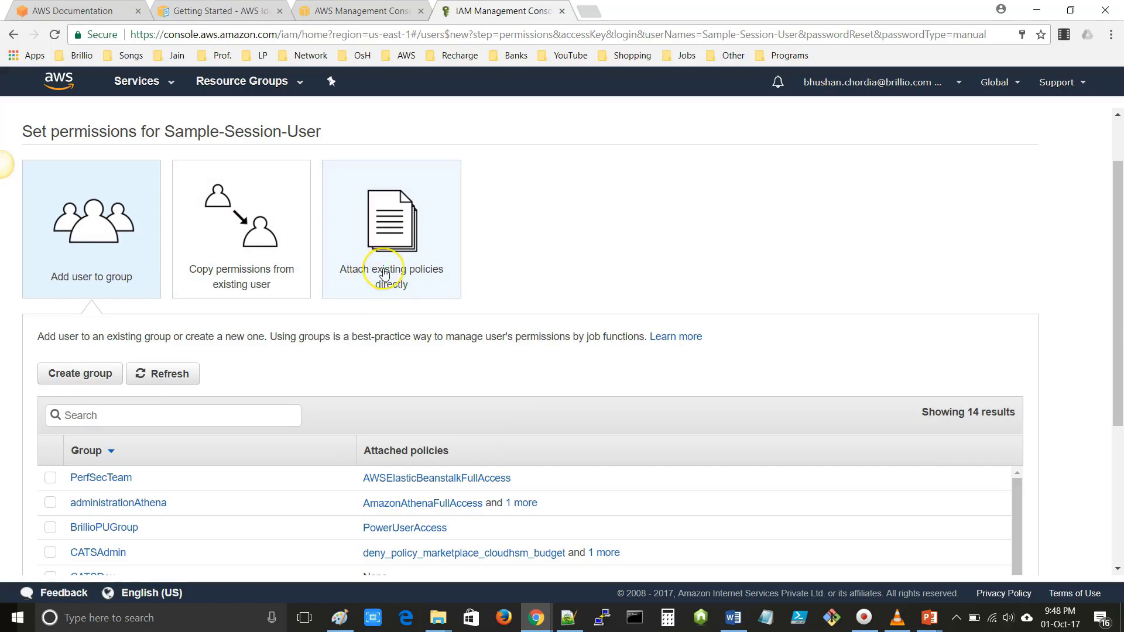
- Attach the AmazonS3FullAccess policy directly, found by searching S3, and go to Review
click(385, 273)
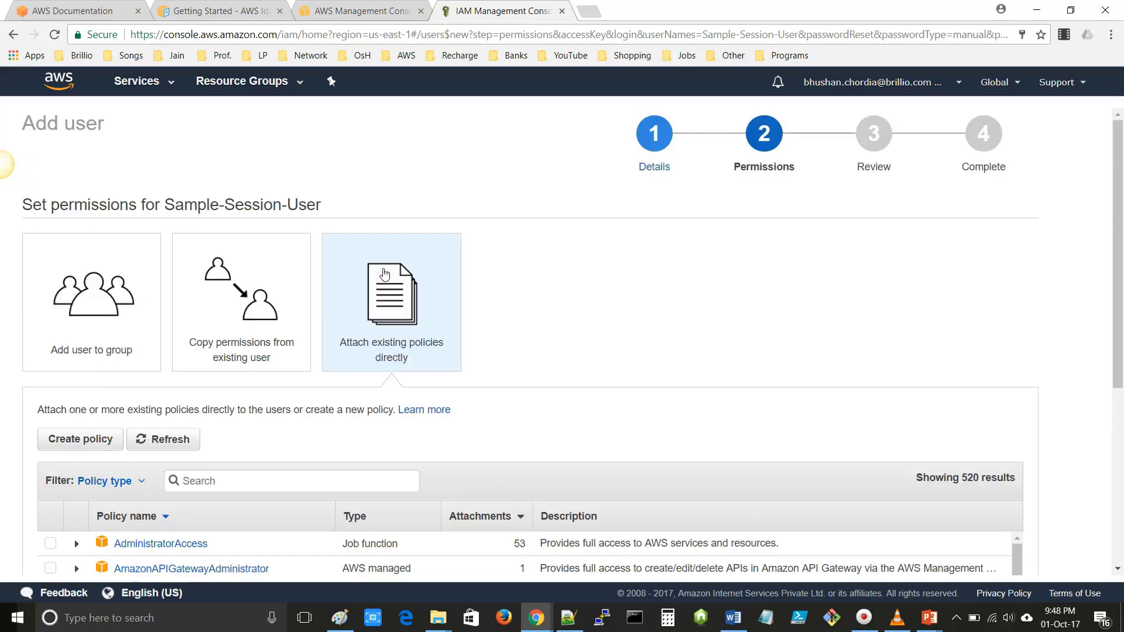
scroll(231, 258, down, 3)
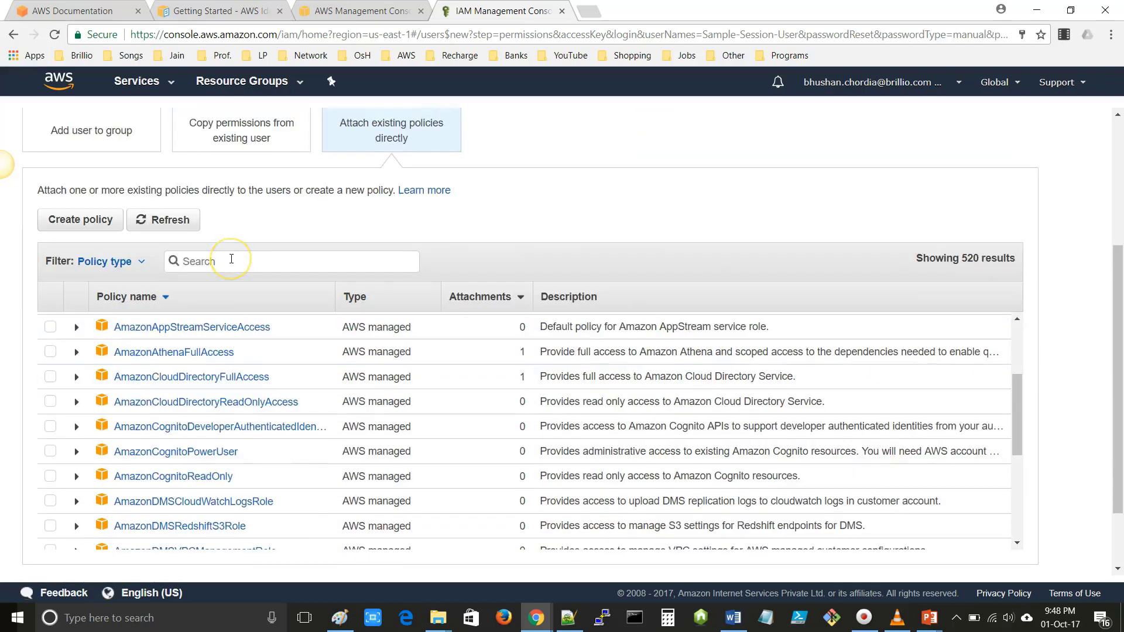
text(S3)
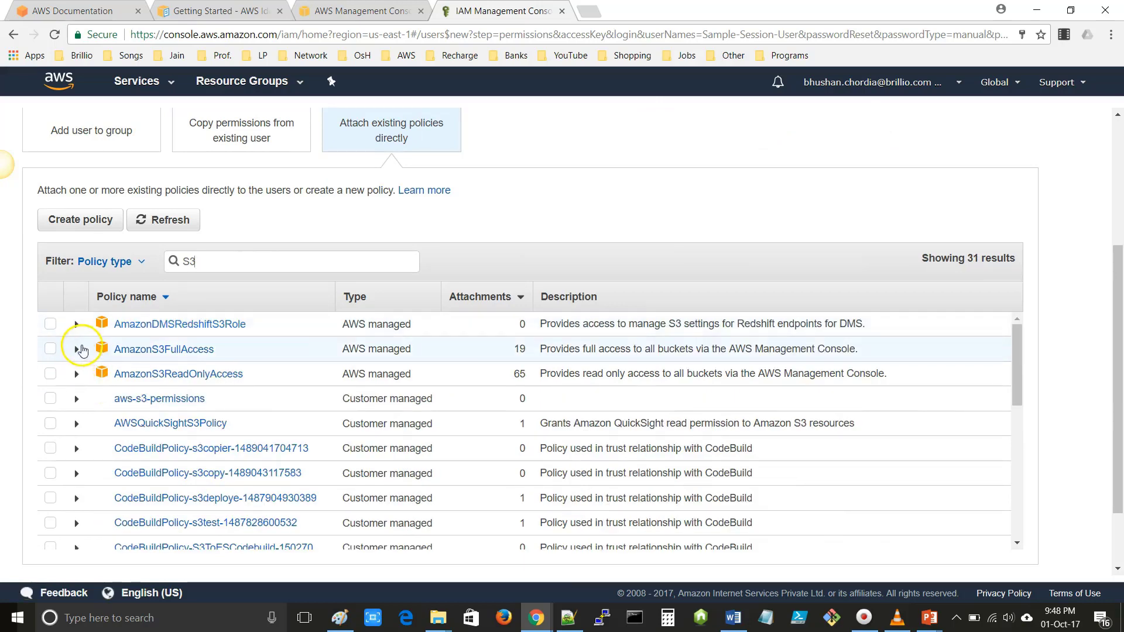
click(51, 355)
scroll(937, 454, down, 3)
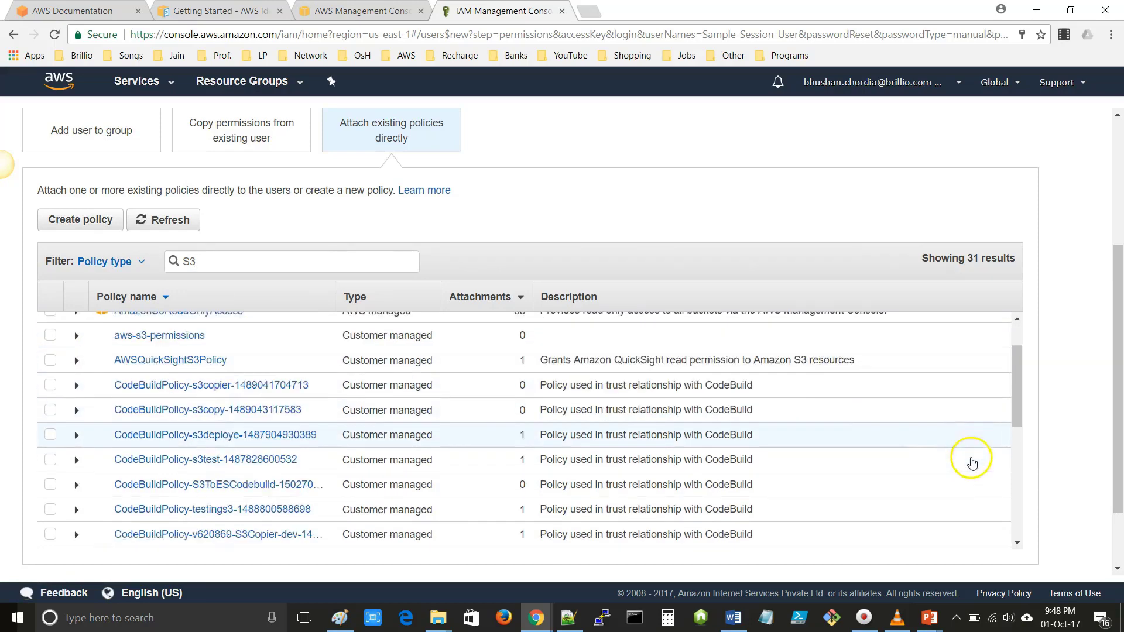
scroll(1082, 500, down, 2)
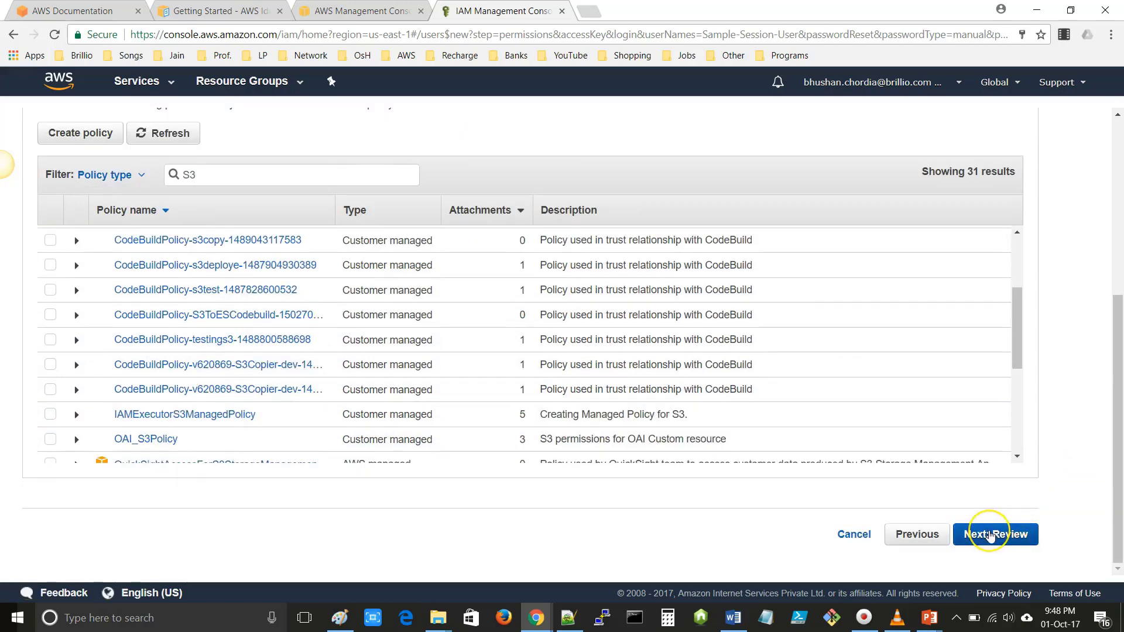
click(990, 536)
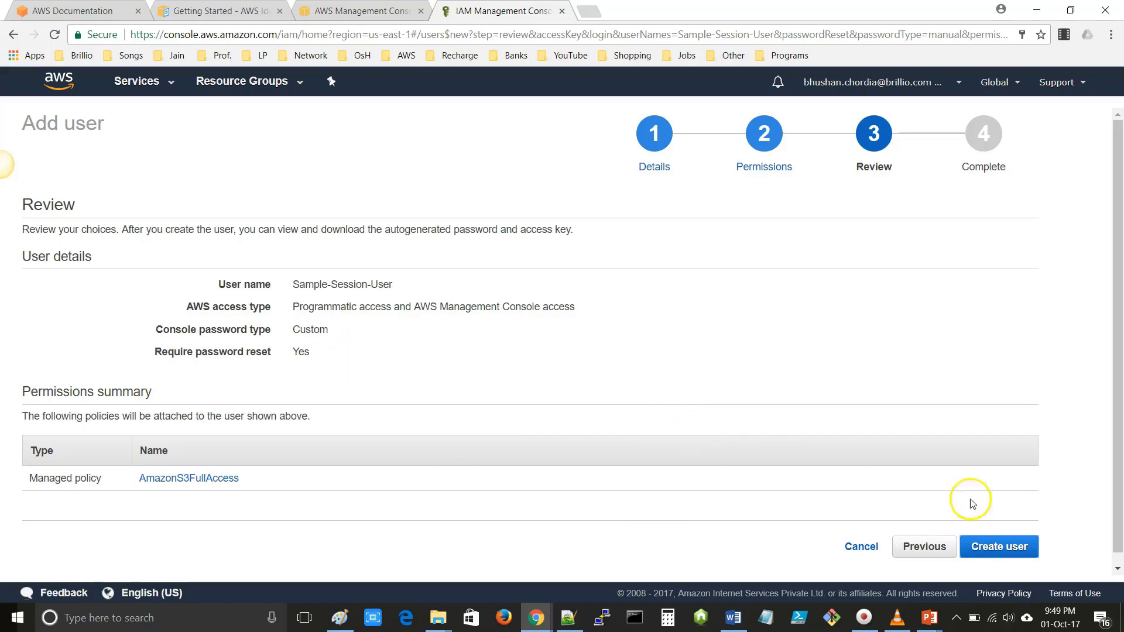
- Create the user, download credentials.csv, reveal the access keys, and close the wizard
click(1000, 550)
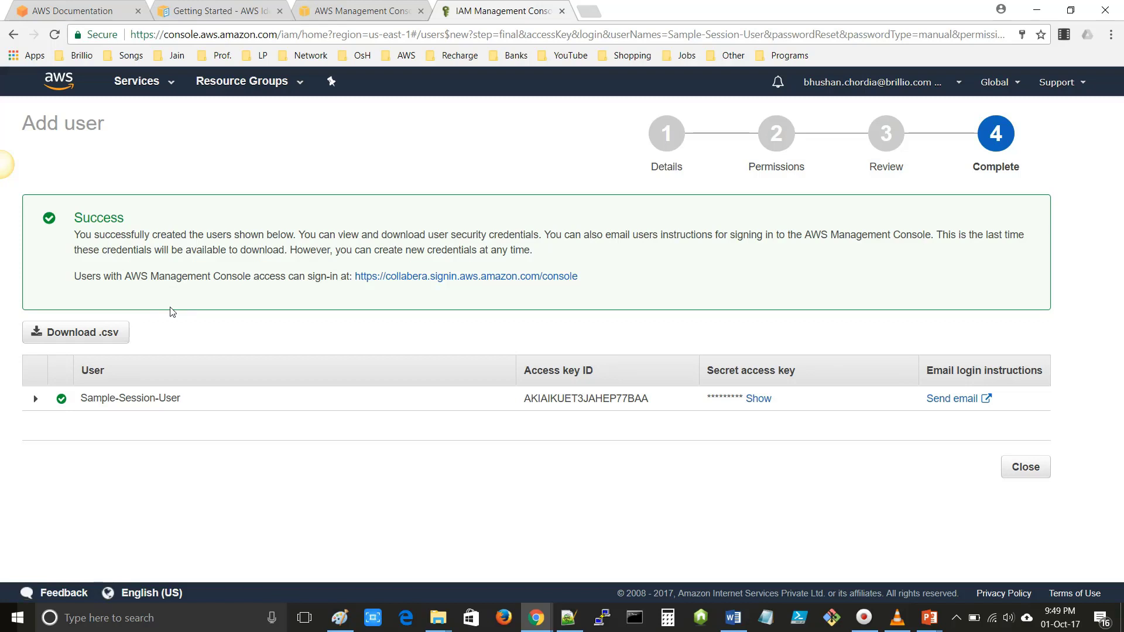
click(79, 339)
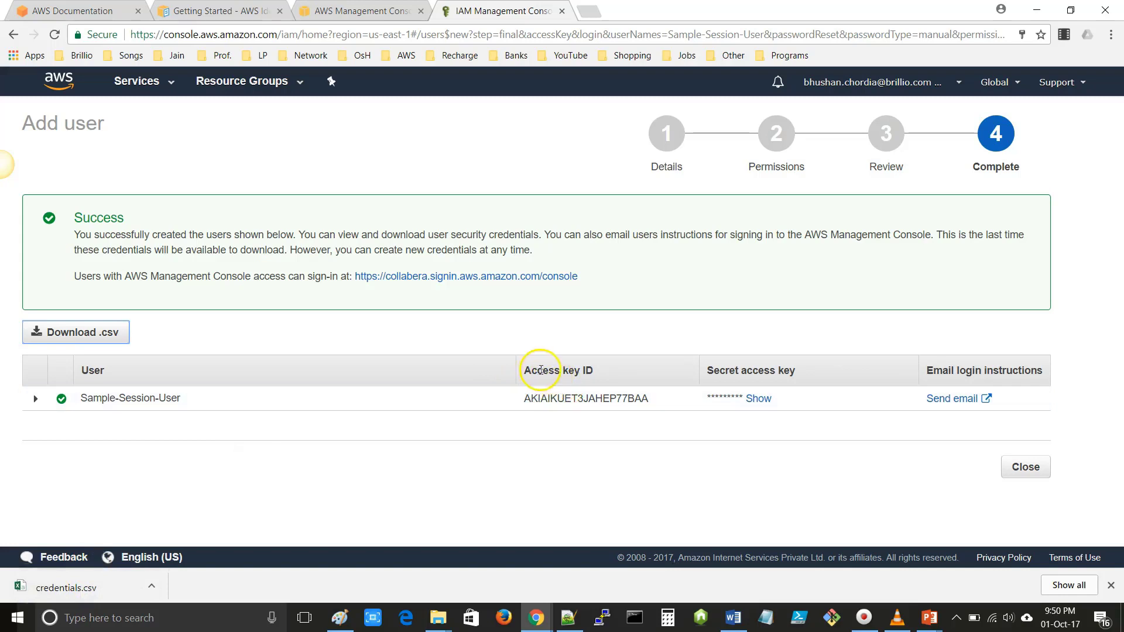
drag(523, 398, 657, 404)
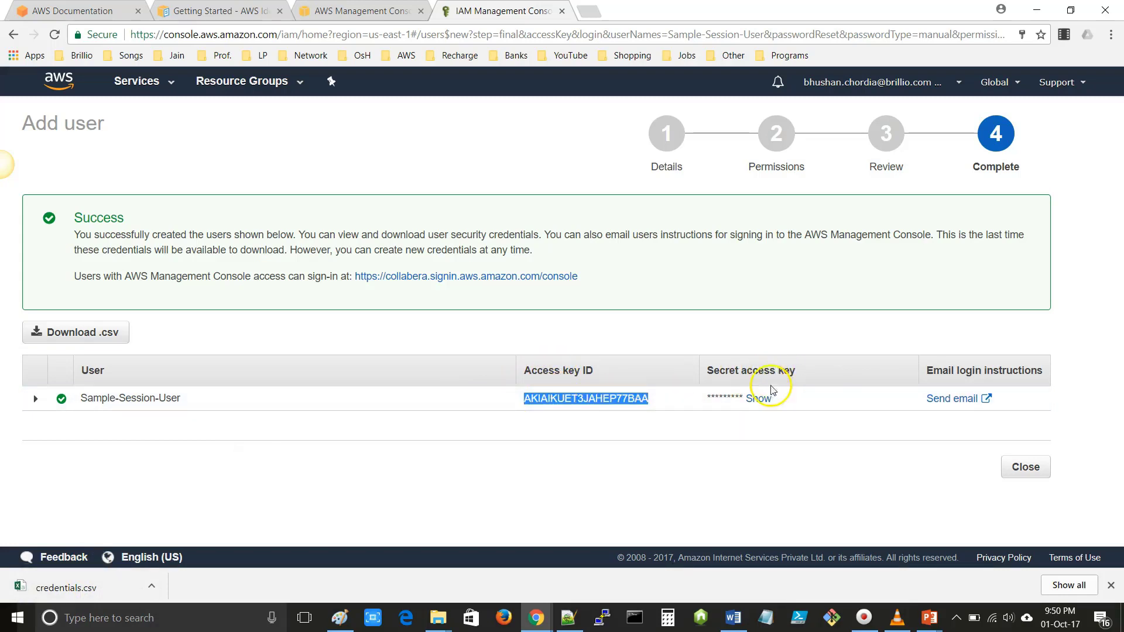
click(758, 398)
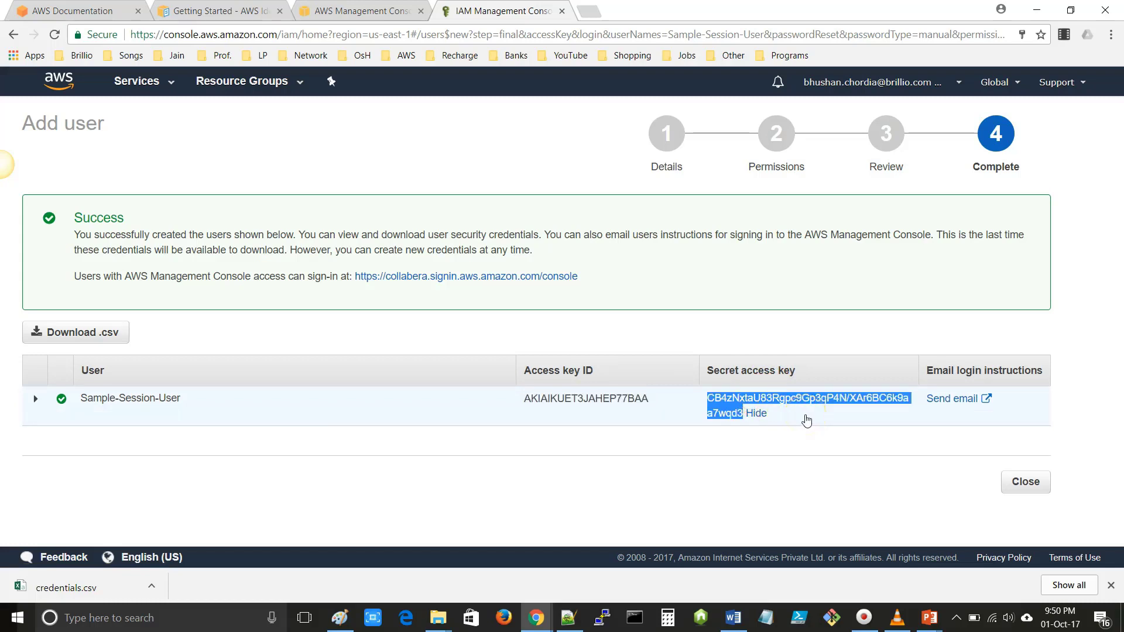
click(955, 408)
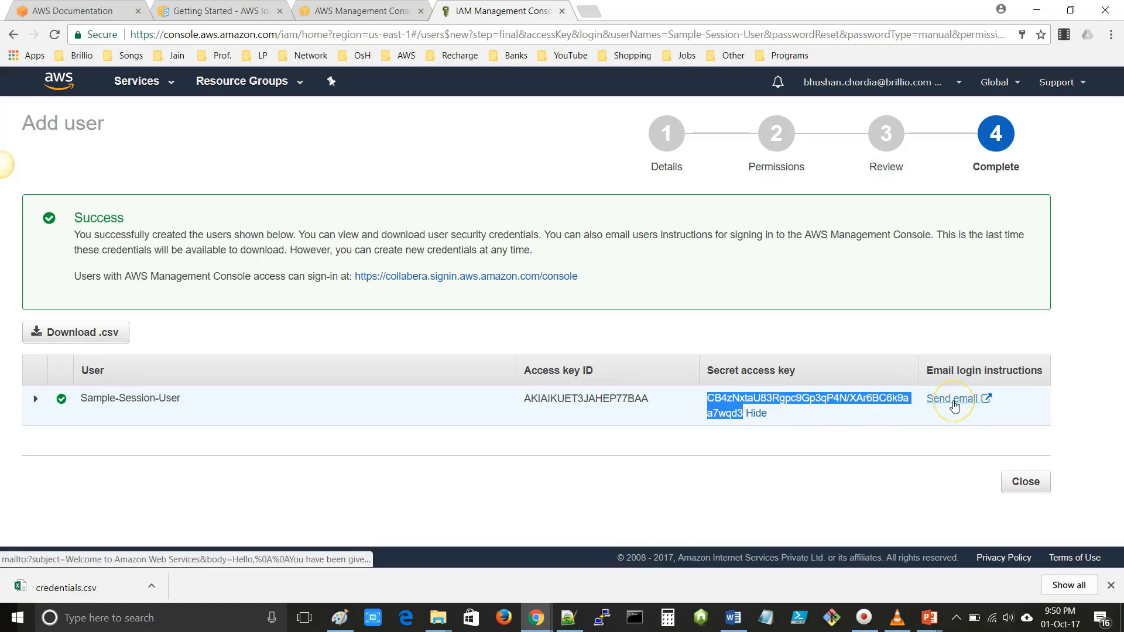
click(1022, 484)
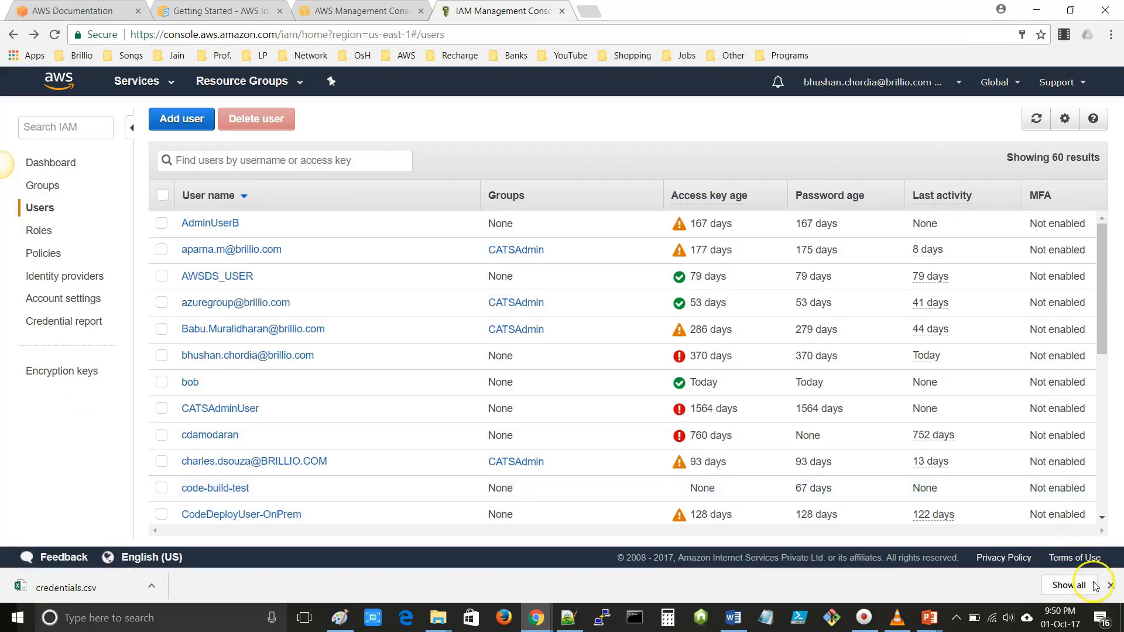
- Find Sample-Session-User by filtering for 'Sample' and open its summary and Groups tab
click(1111, 586)
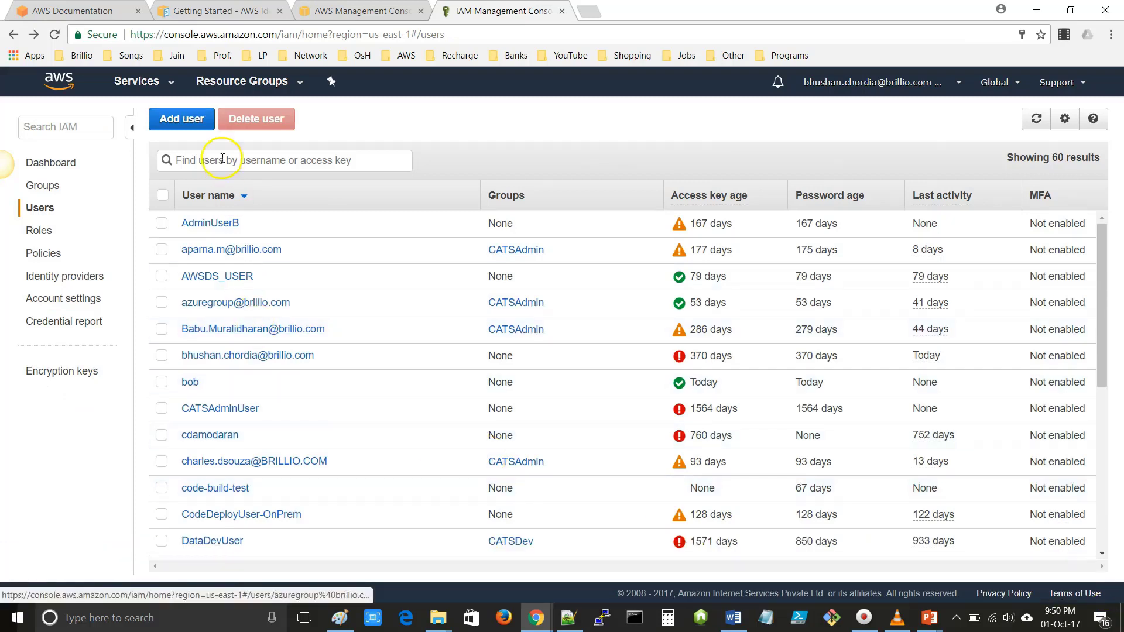
click(230, 160)
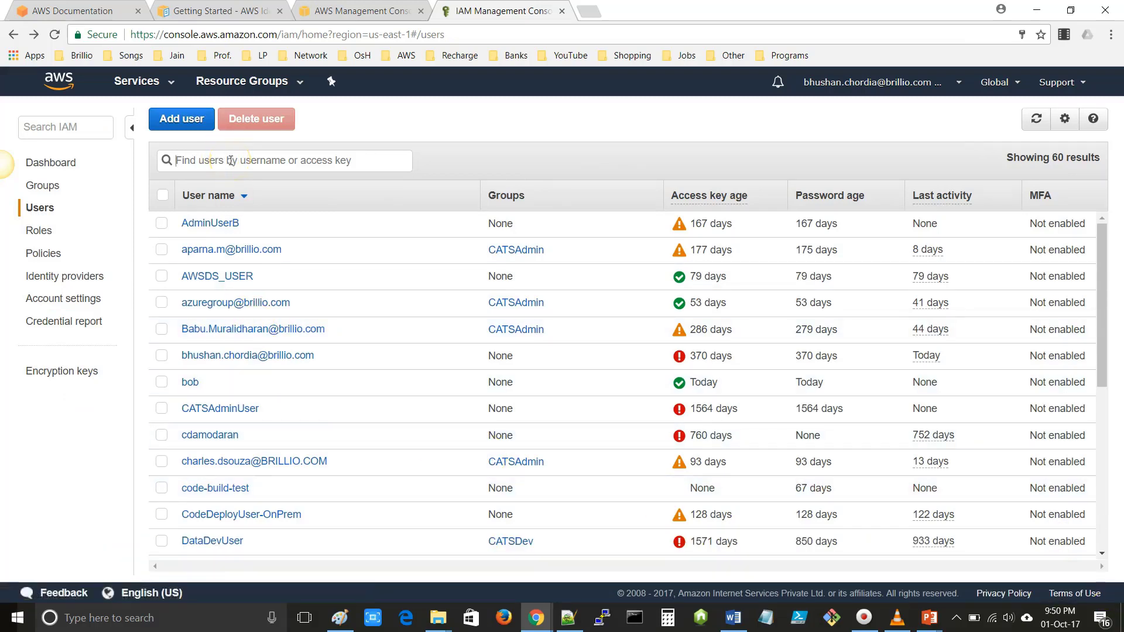
text(Sample)
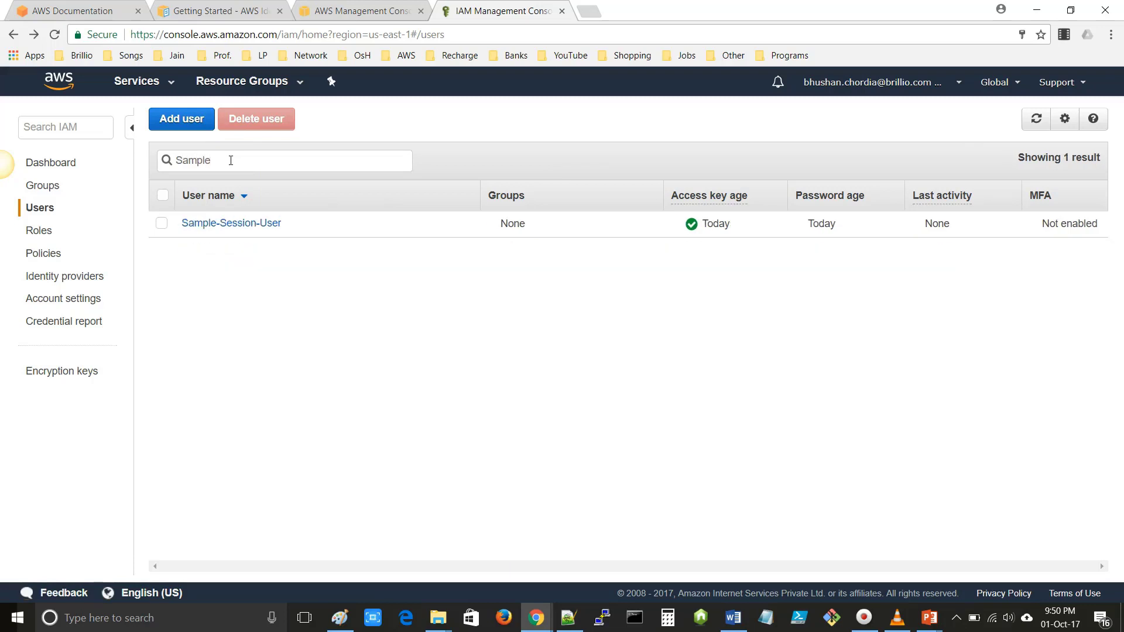
click(159, 227)
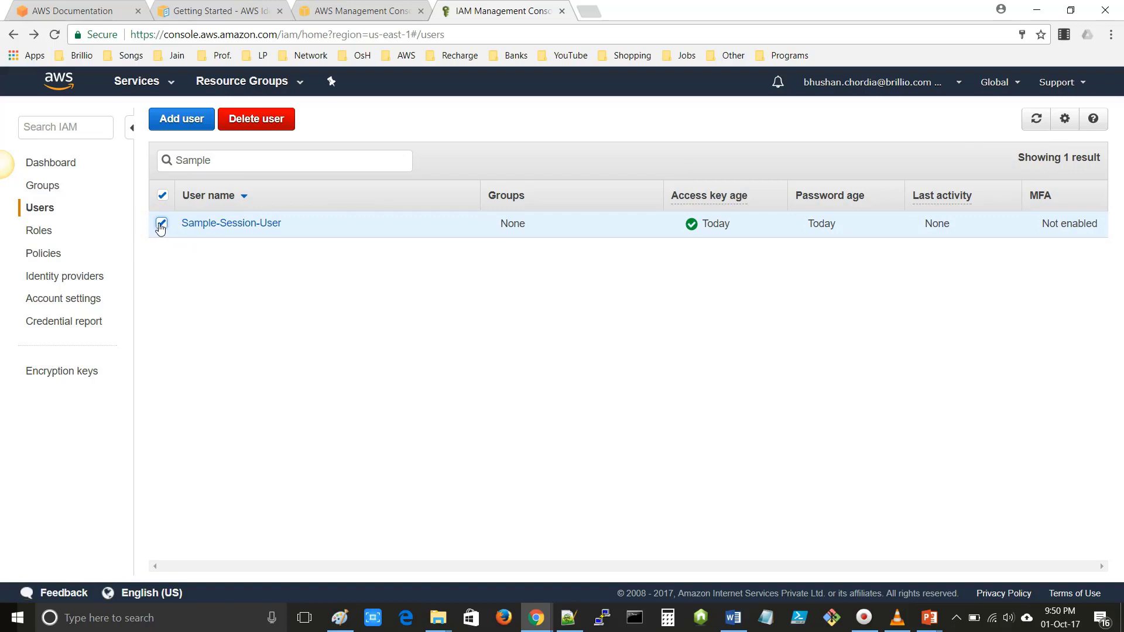
click(229, 223)
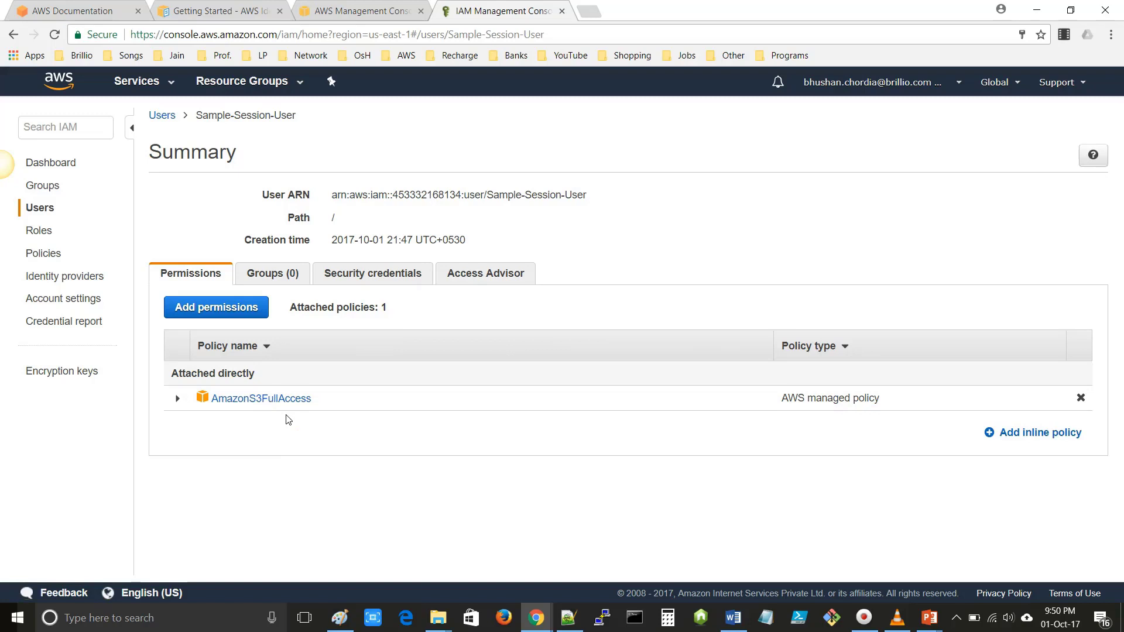
click(209, 311)
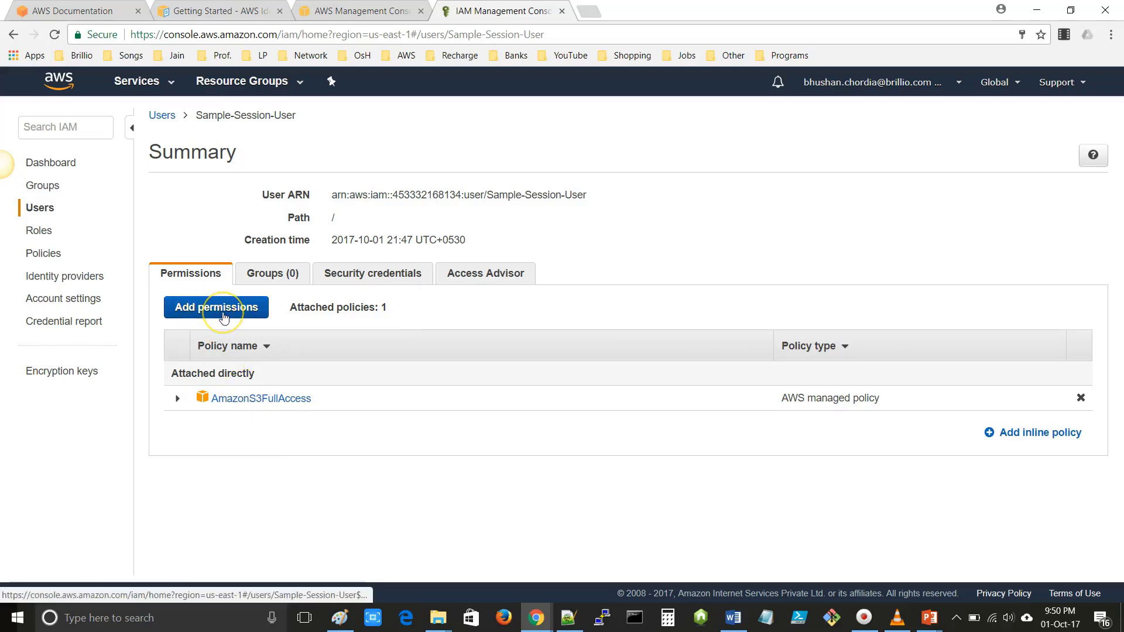
click(275, 279)
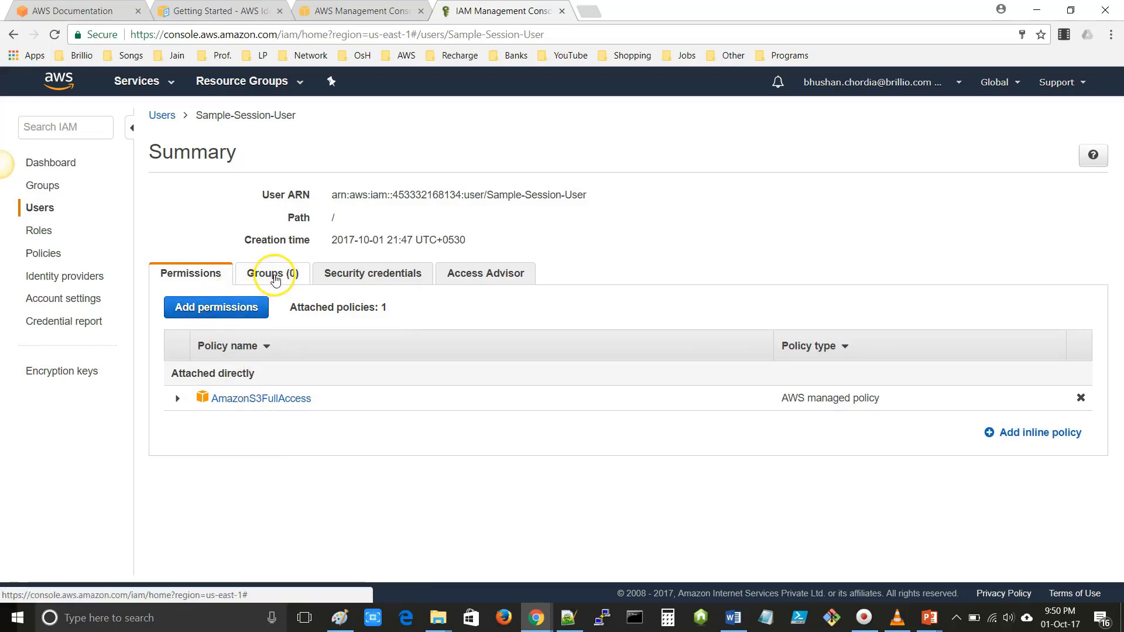
- Add Sample-Session-User to SampleSessionGroup, located by filtering the groups for 'Sam'
click(262, 281)
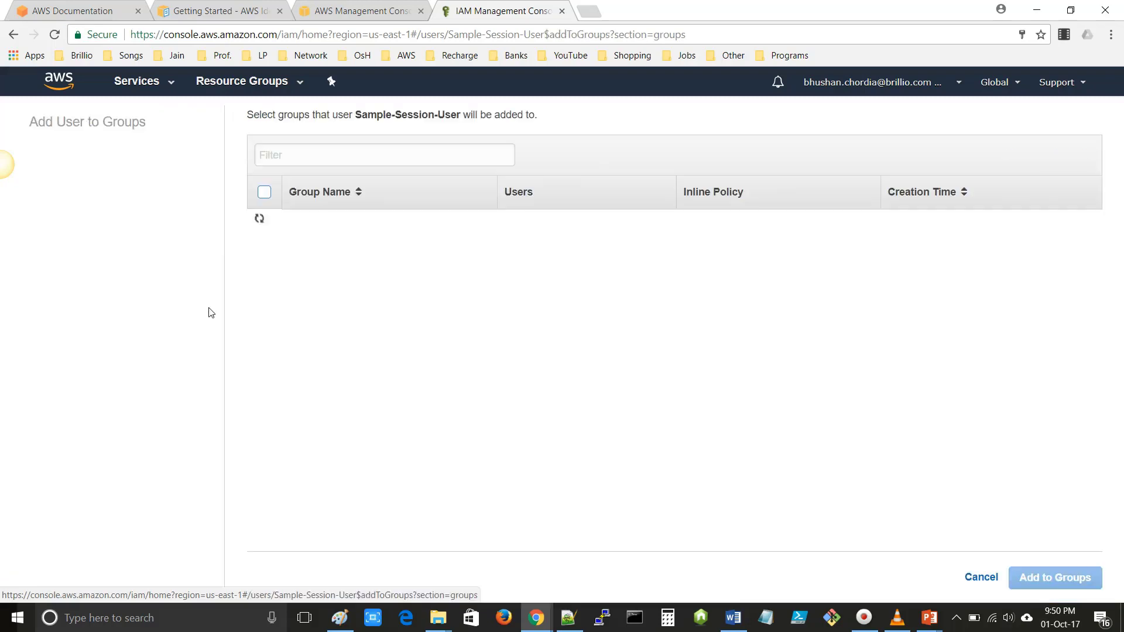
click(323, 156)
text(S)
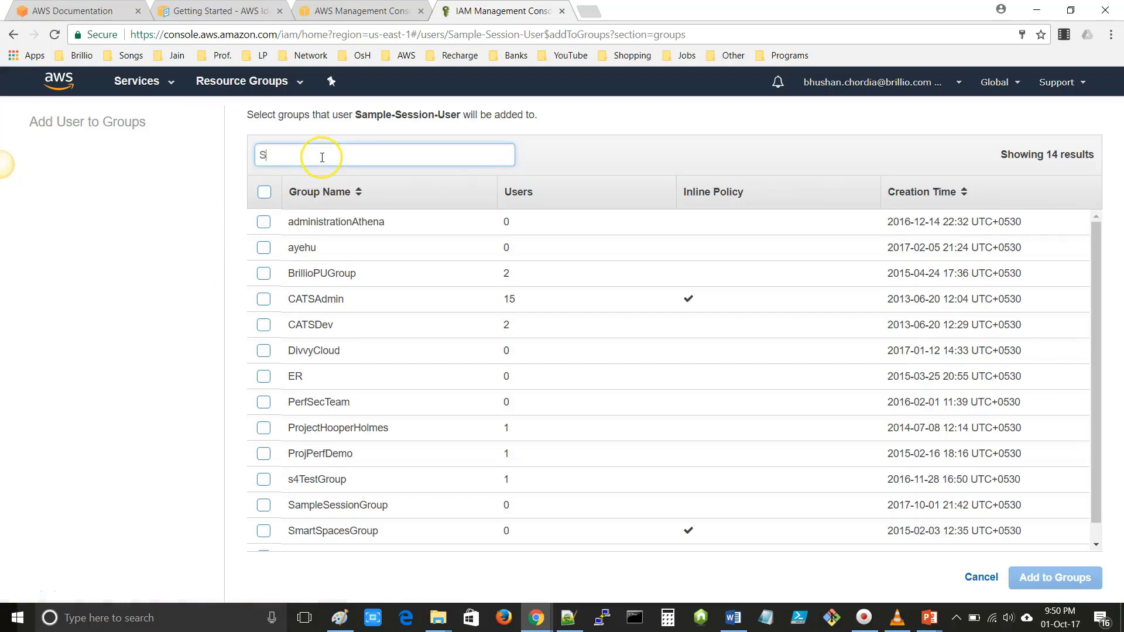
text(am)
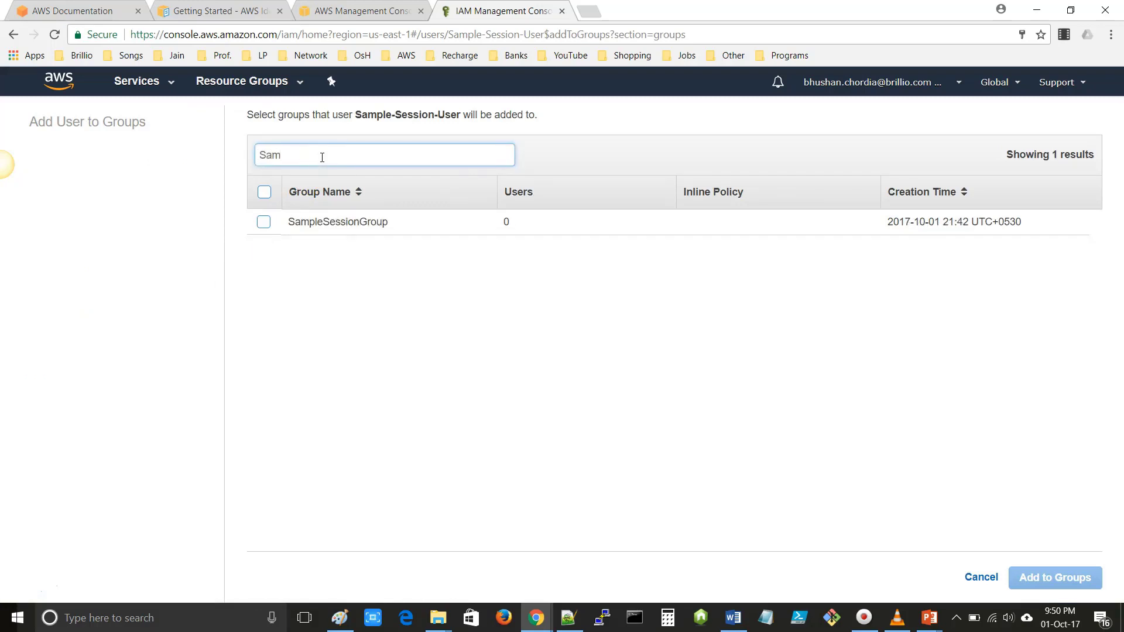
click(264, 222)
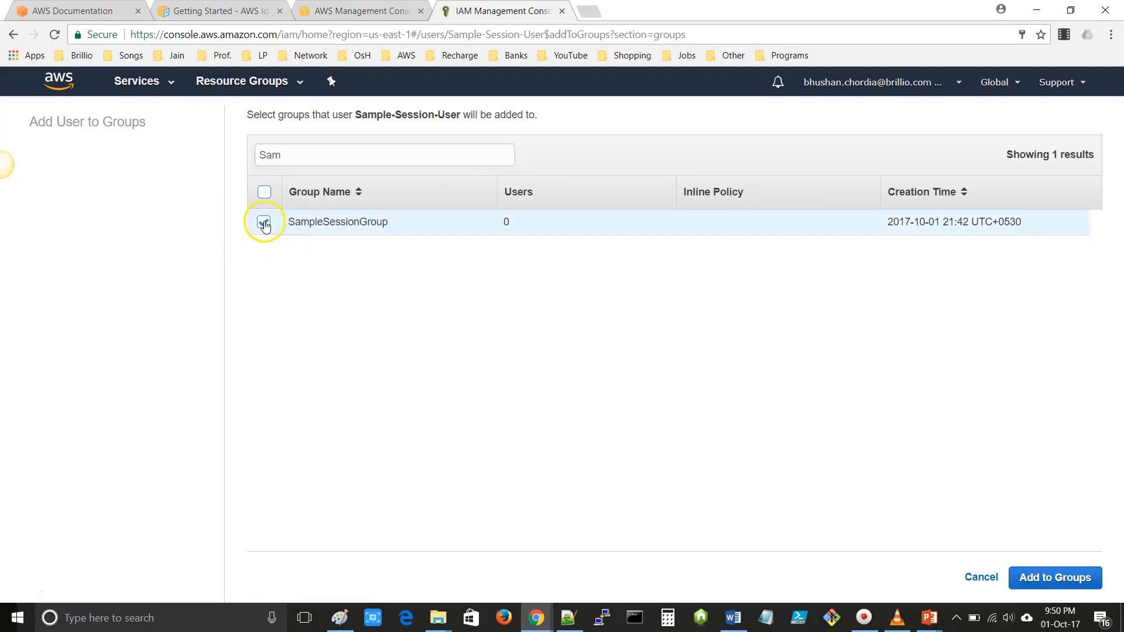
click(1054, 578)
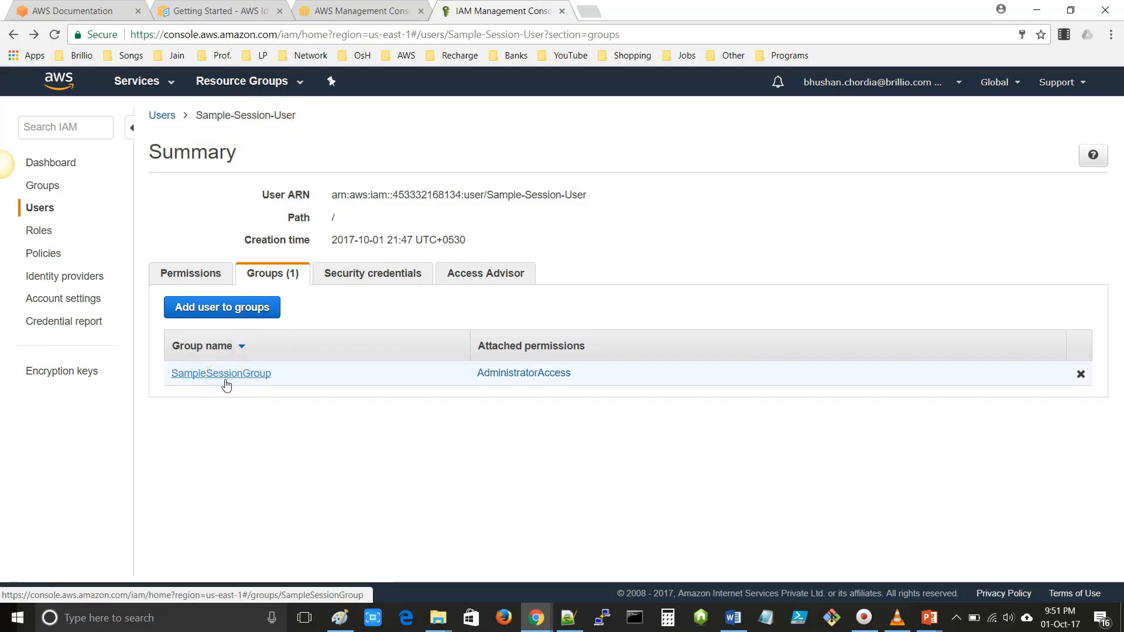
- Show Sample-Session-User's security credentials, check its active access key, and select the console login link
click(367, 276)
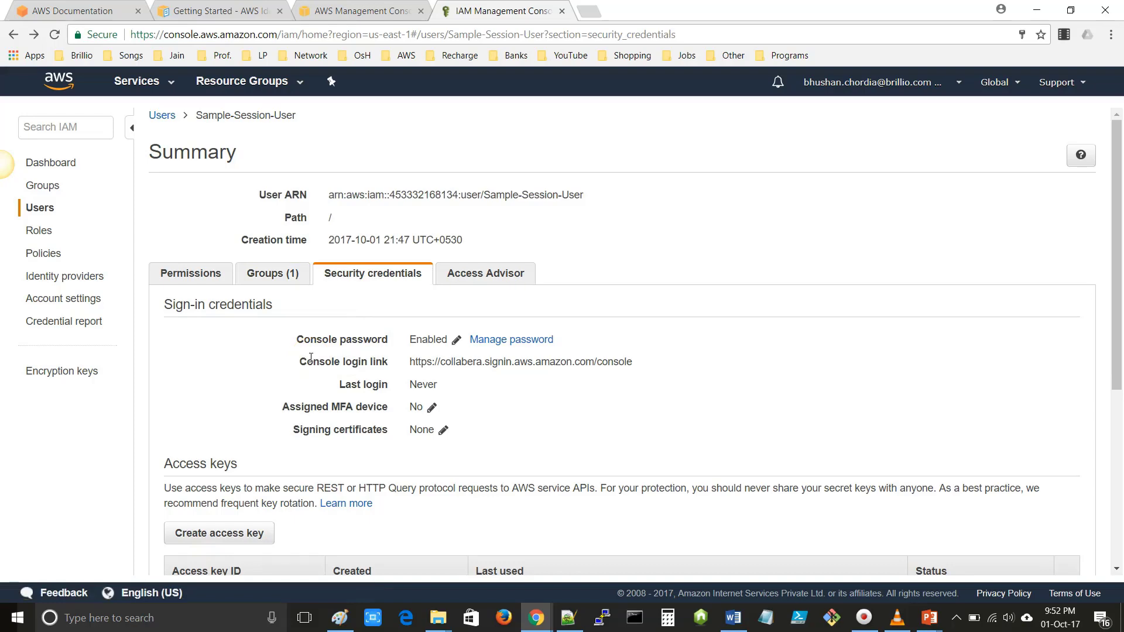
scroll(311, 358, down, 3)
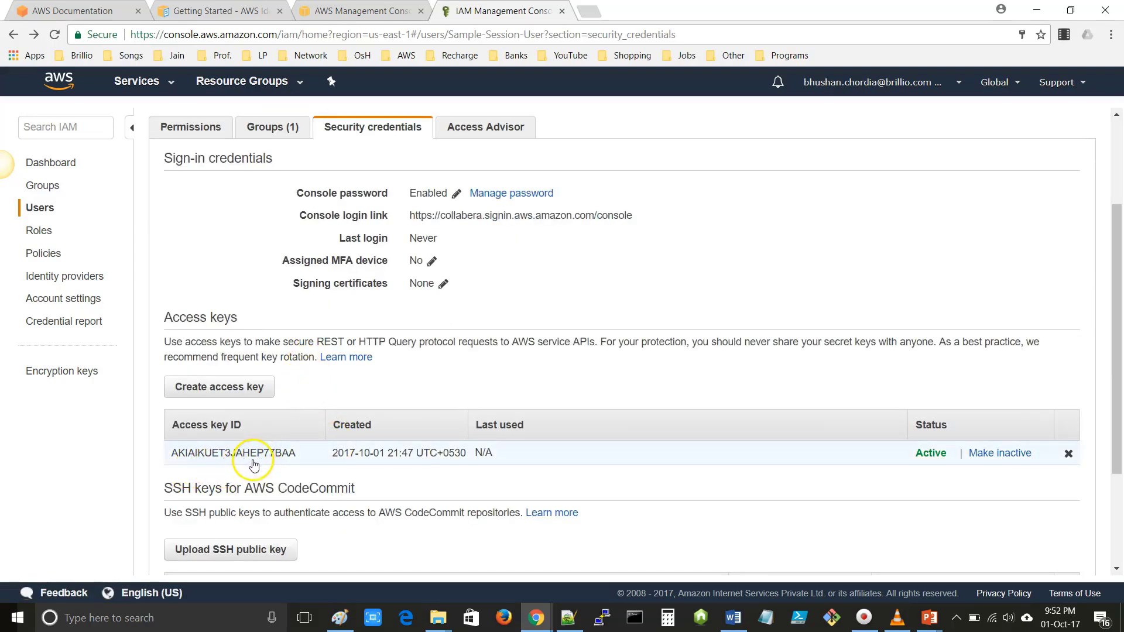
scroll(253, 466, down, 2)
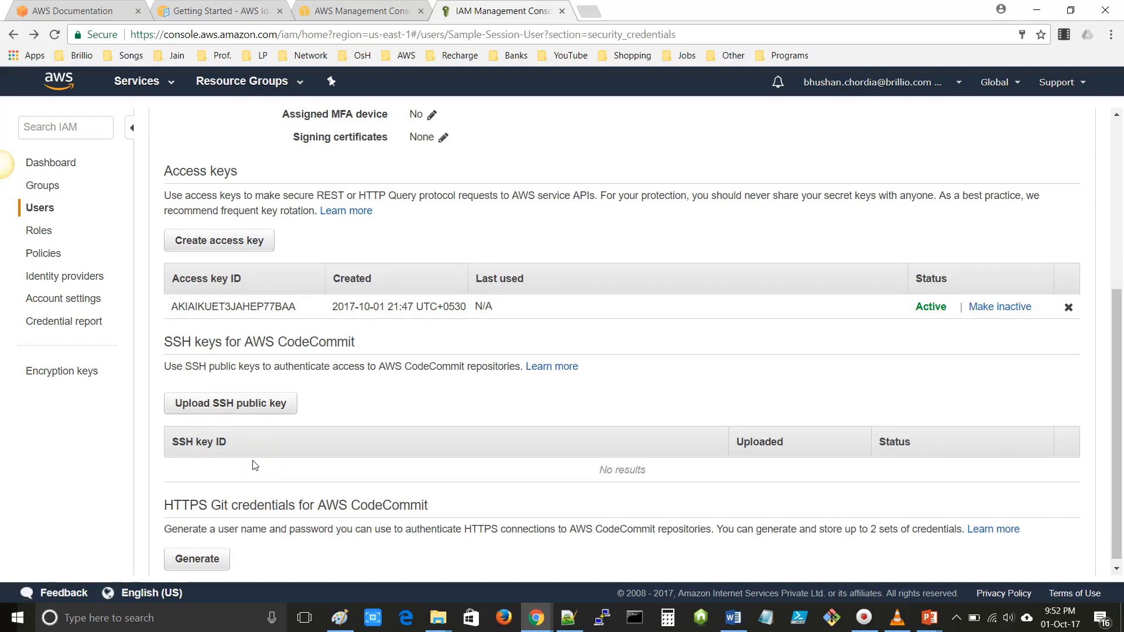
scroll(254, 466, down, 1)
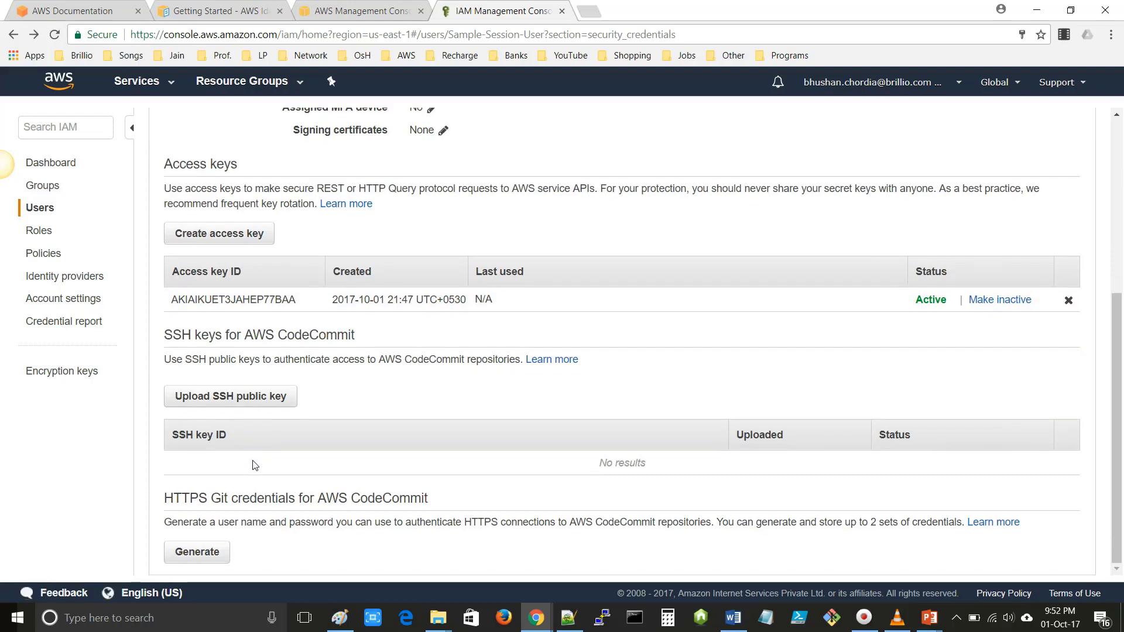
scroll(254, 466, up, 5)
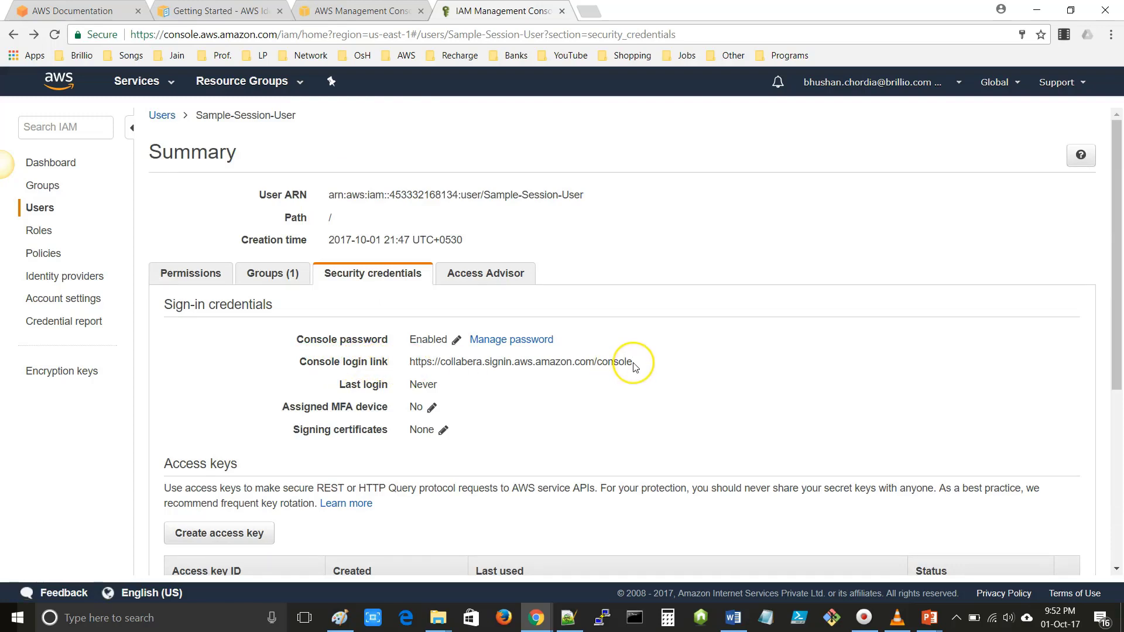
drag(636, 368, 410, 367)
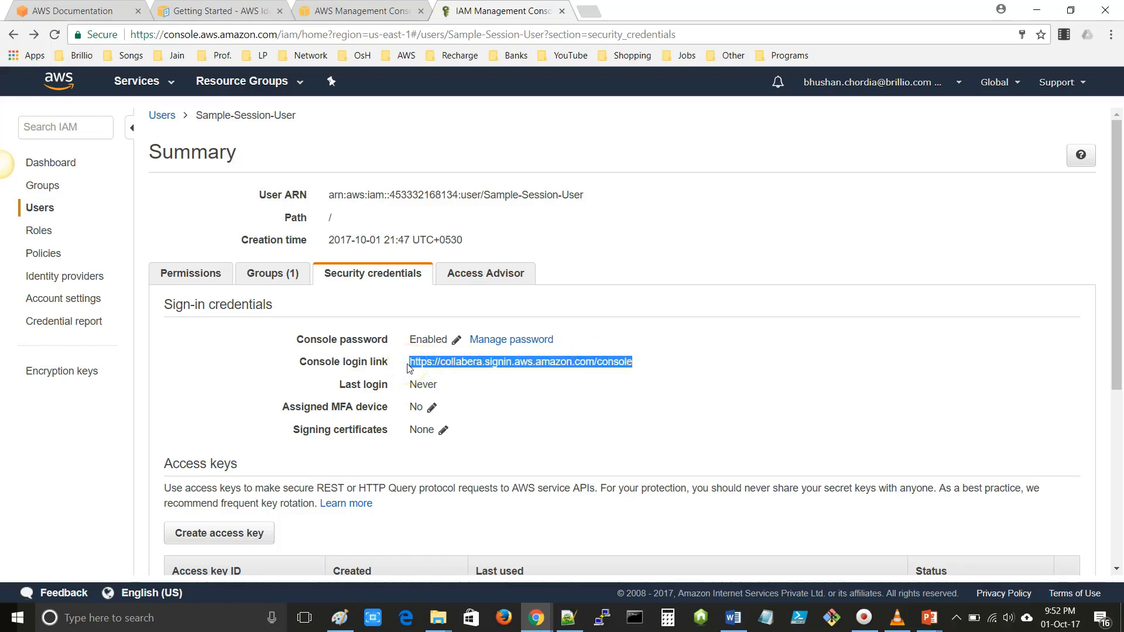
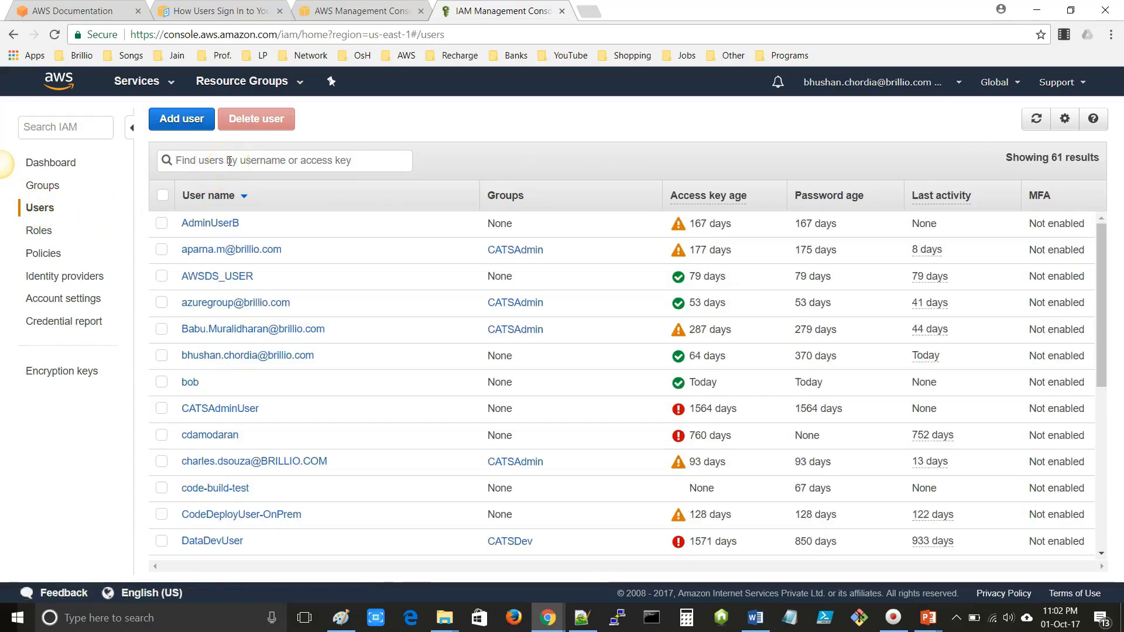
- Filter the IAM users for 'Sampl', tick Sample-Session-User and open its summary
text(Sam)
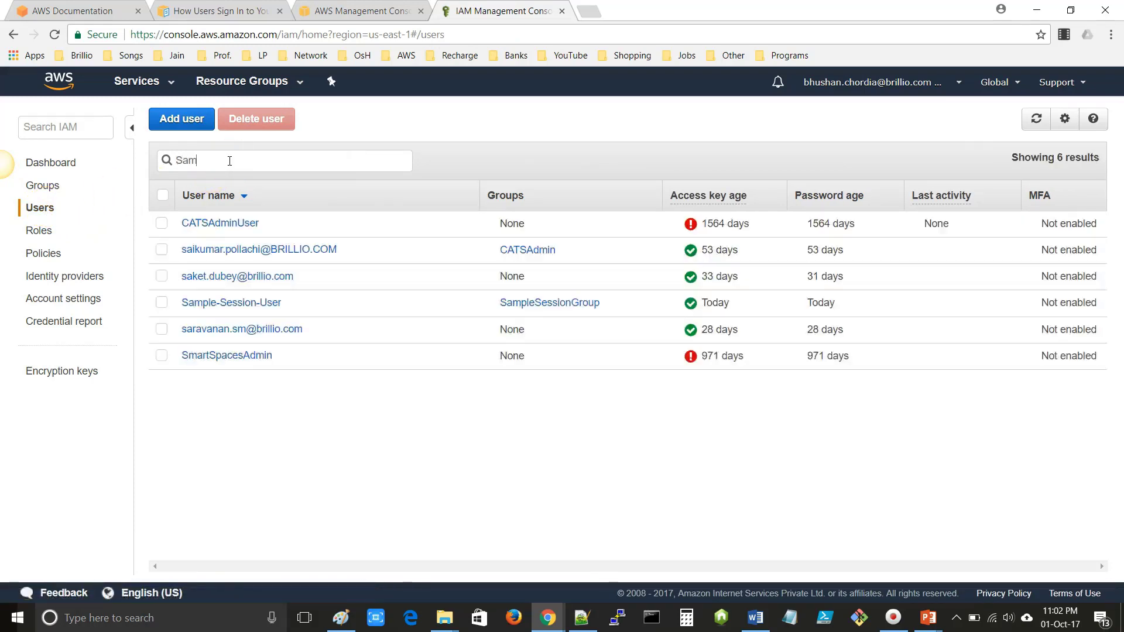
text(pl)
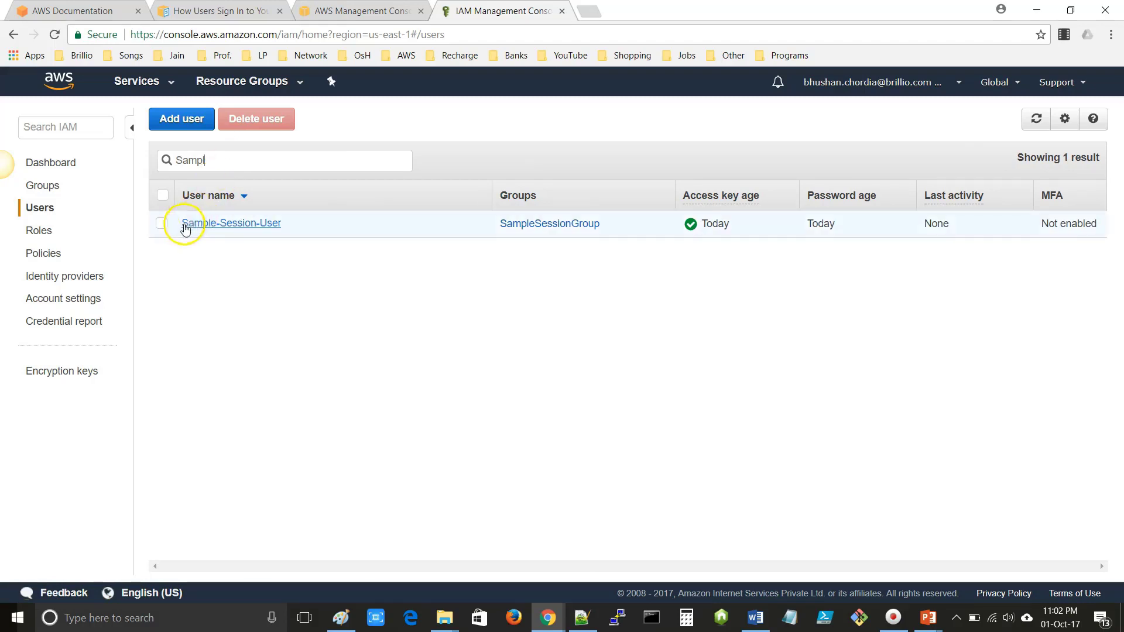
click(162, 223)
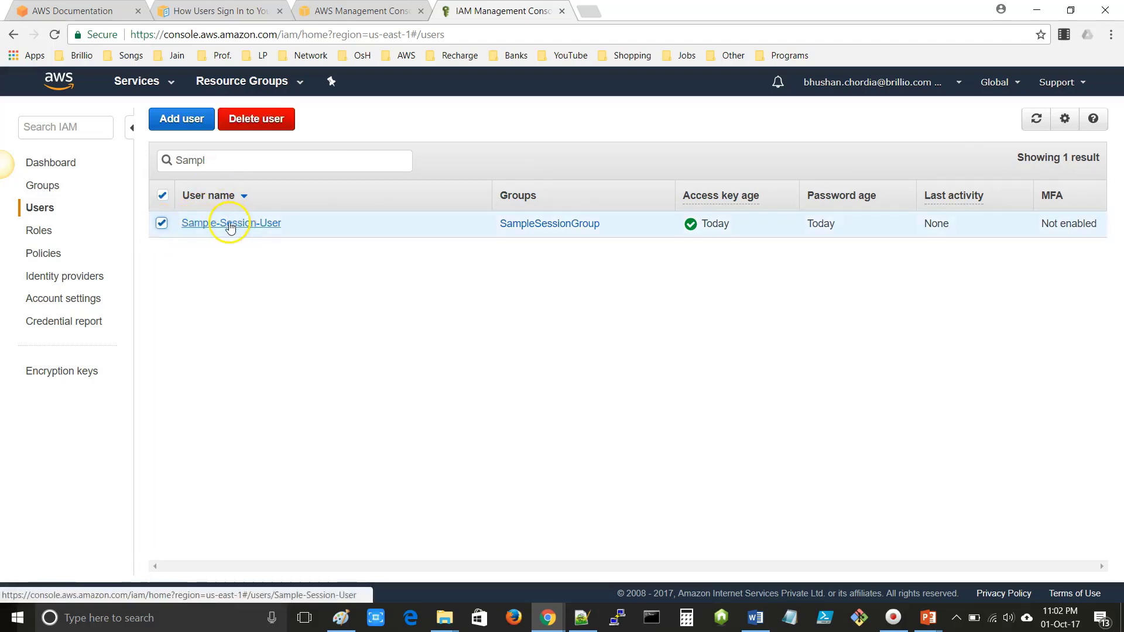
click(230, 226)
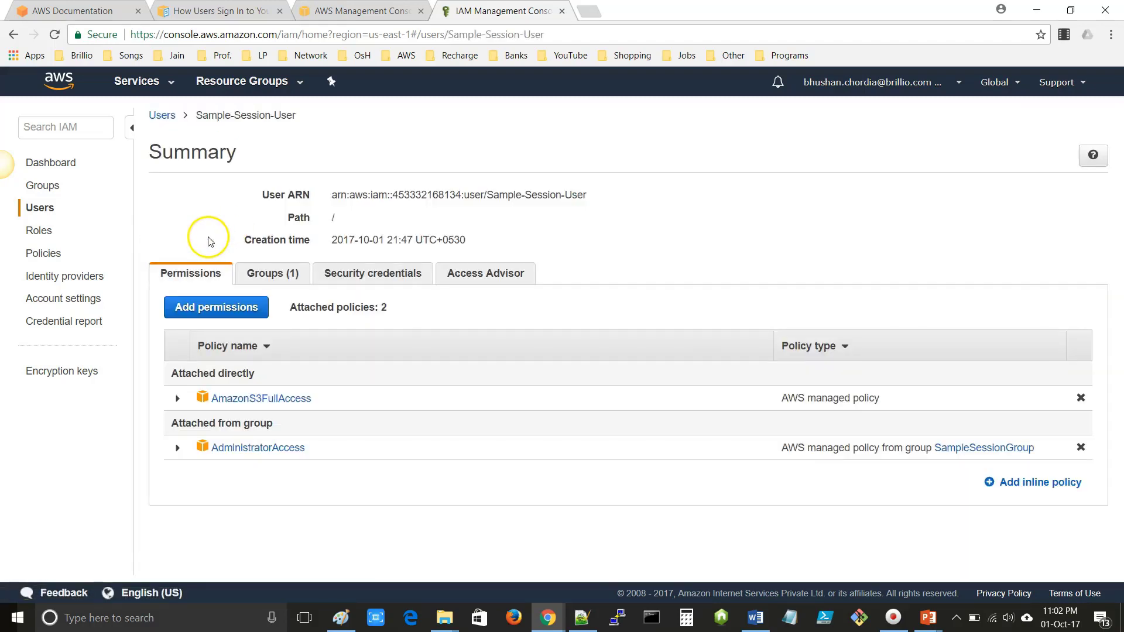
- Show Sample-Session-User's Security credentials and select the full console login link URL
click(870, 82)
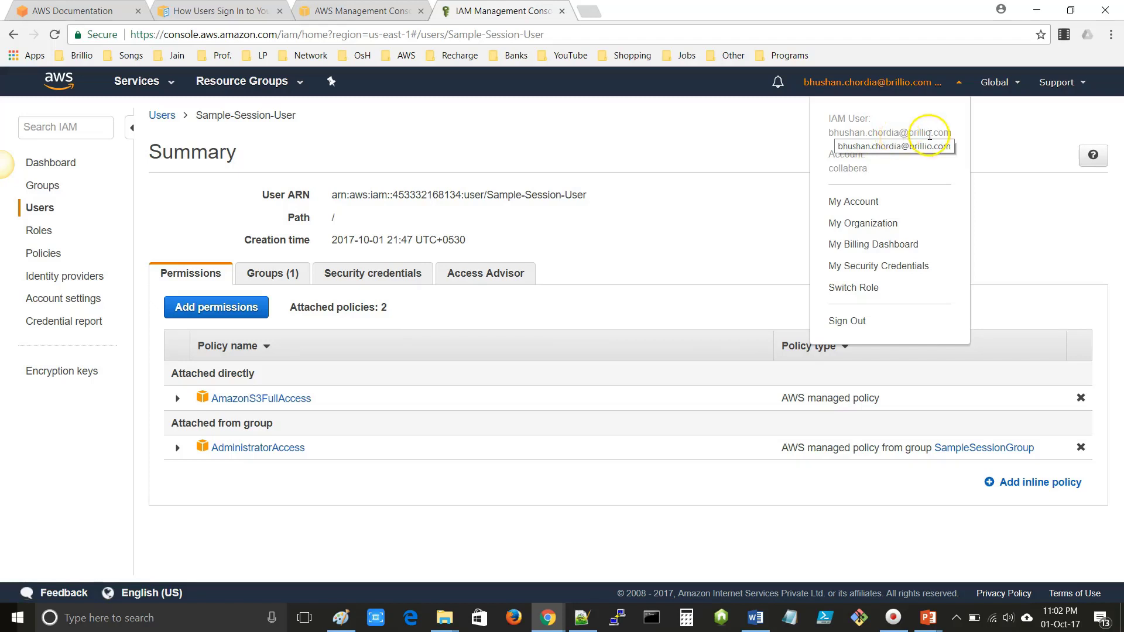
click(448, 327)
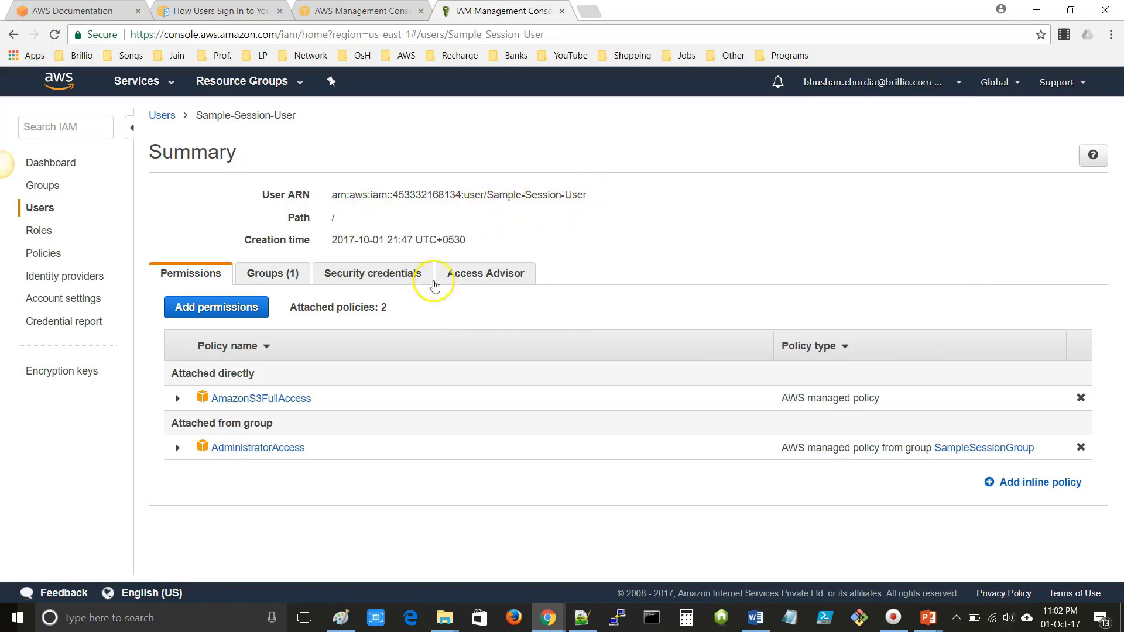
click(355, 278)
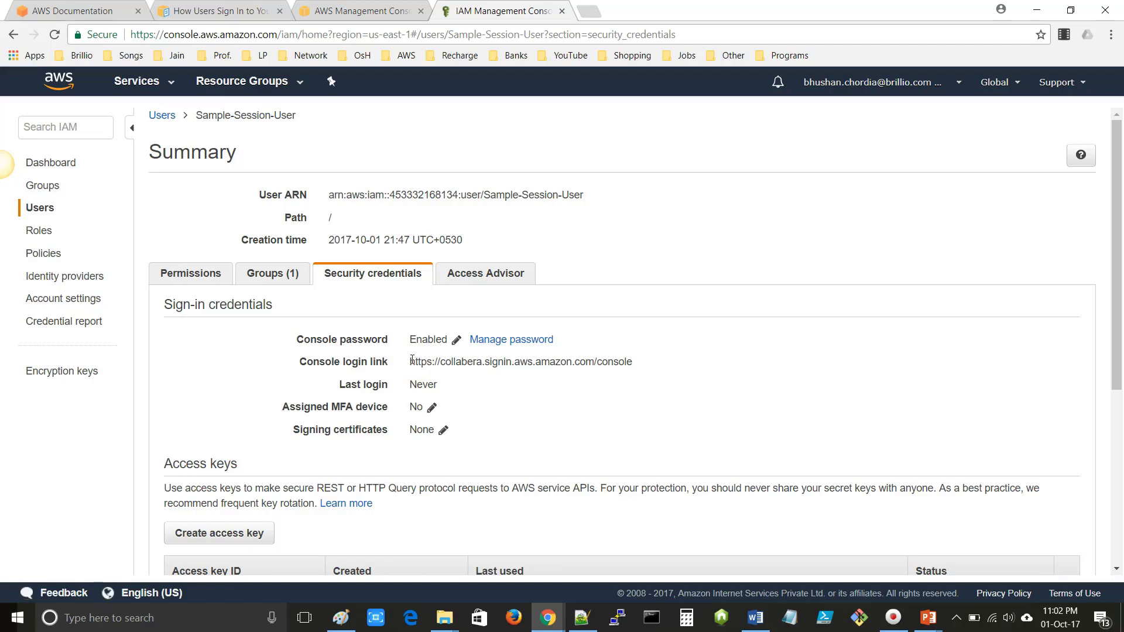
drag(411, 365, 641, 373)
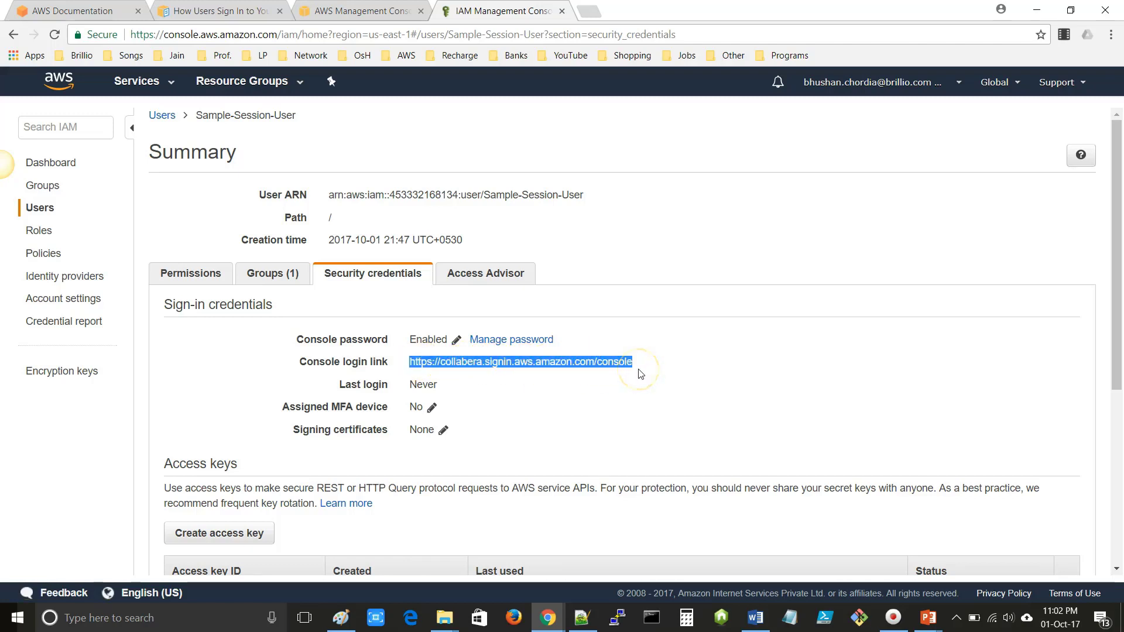
- Save the AWS IAM Notes, paste the console login link into a new Notepad++ tab, and return to Chrome
click(581, 617)
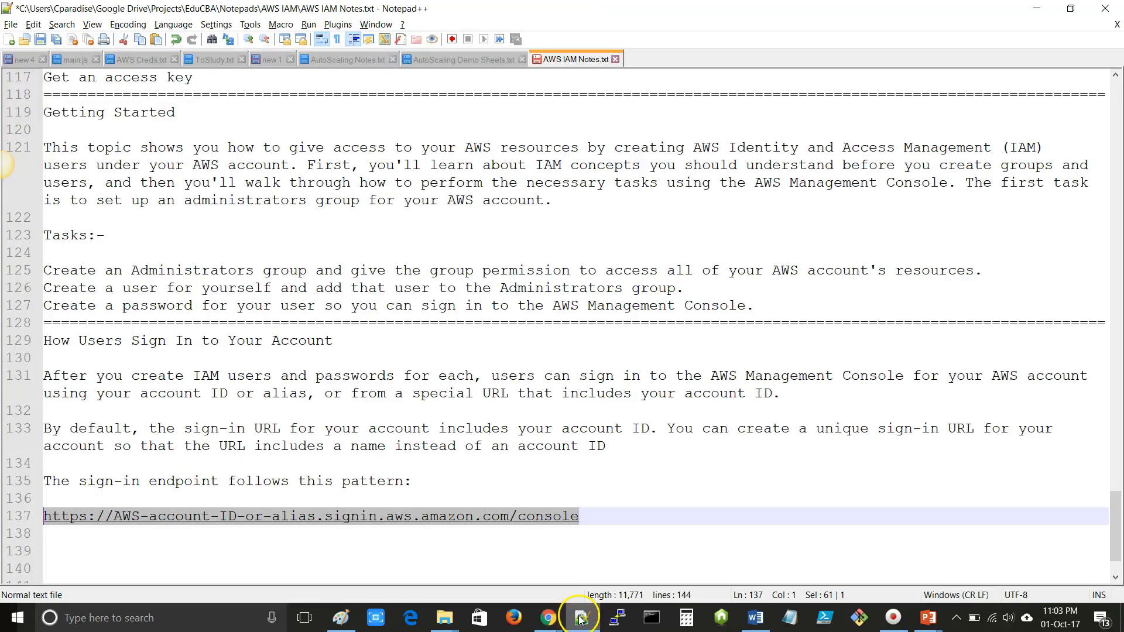
key(ctrl+s)
double_click(648, 56)
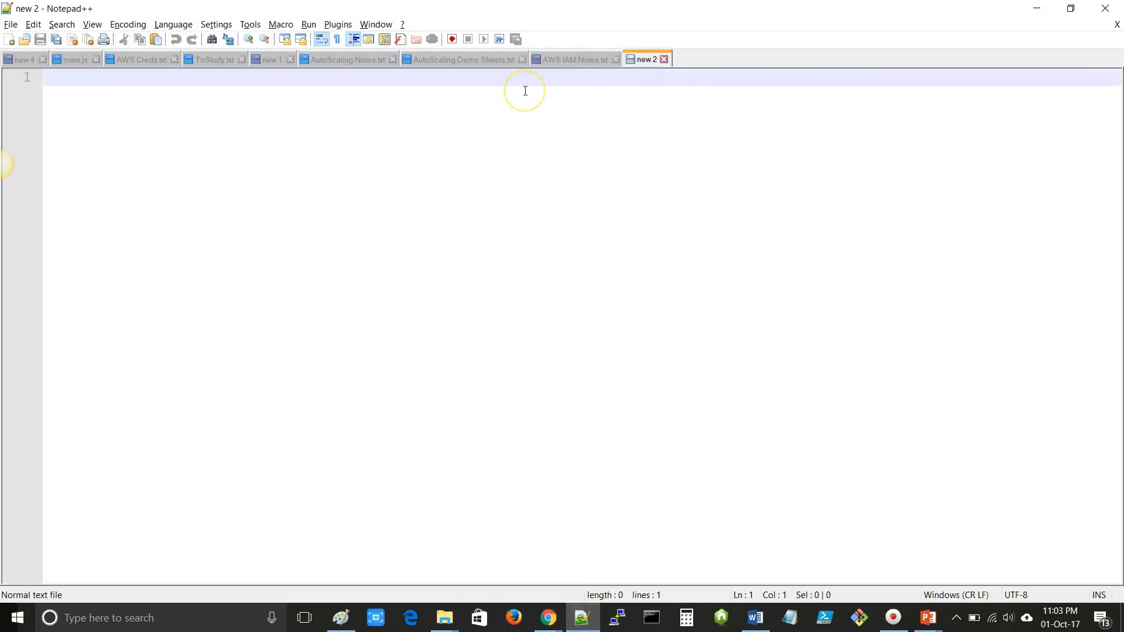
text(https://collabera.signin.aws.amazon.com/console)
key(Return)
key(Return)
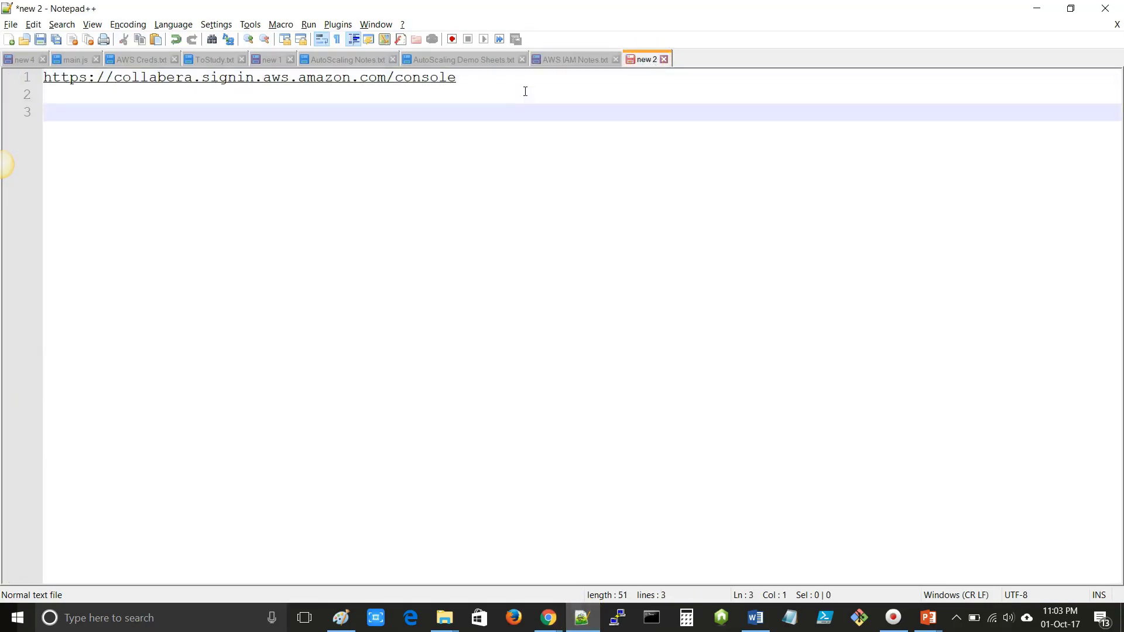
key(alt+Tab)
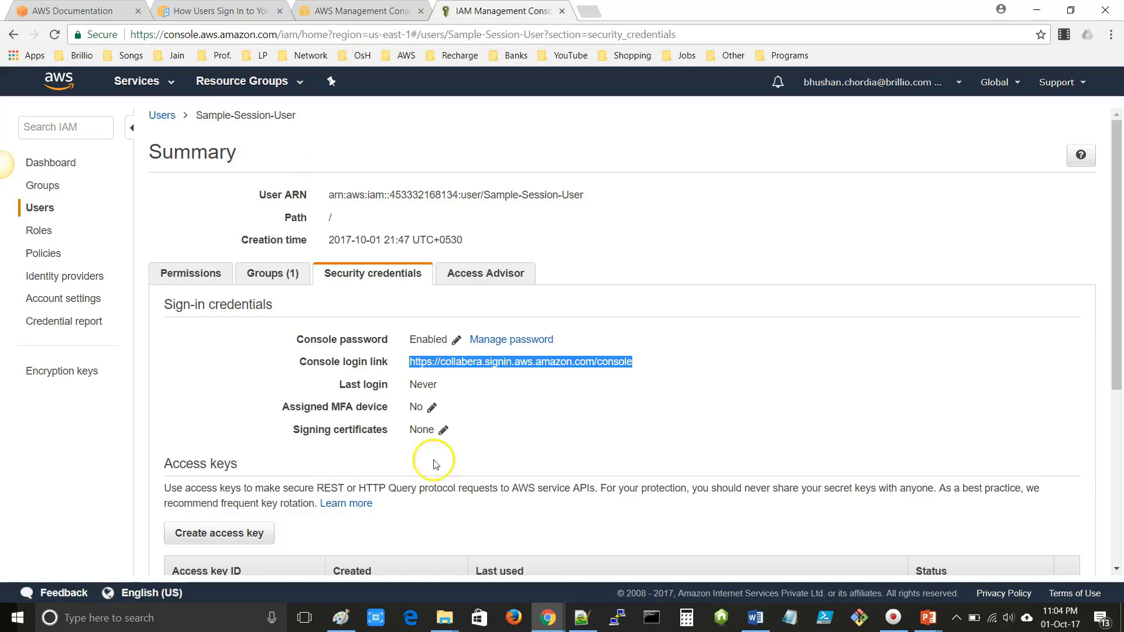
- Open credentials.csv from the Downloads folder in File Explorer so it loads in Excel
click(445, 619)
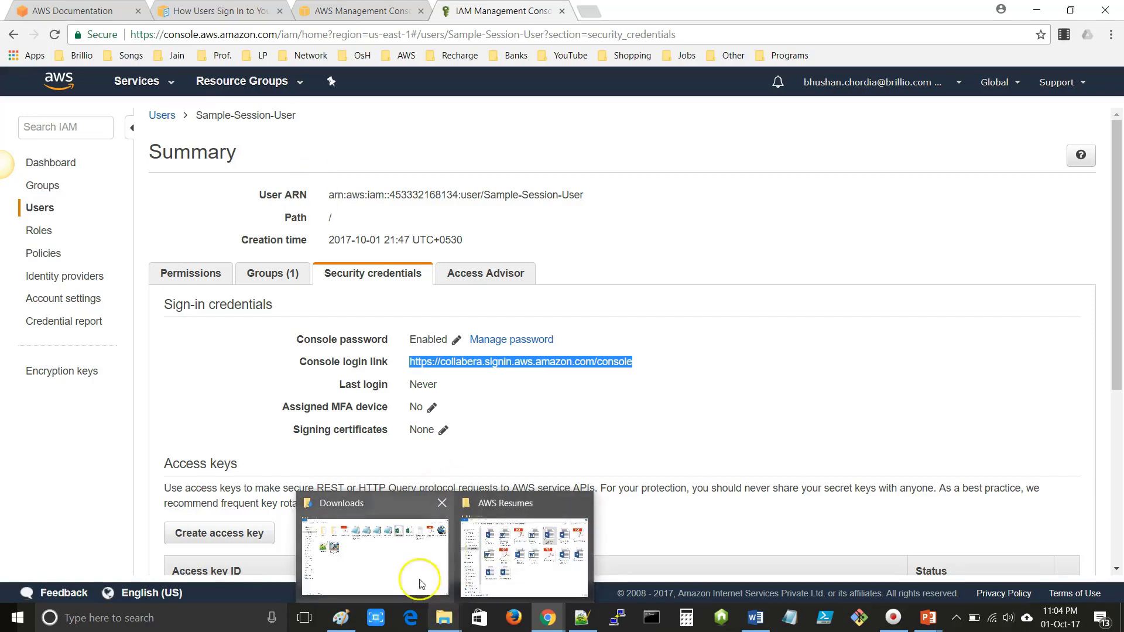
click(377, 557)
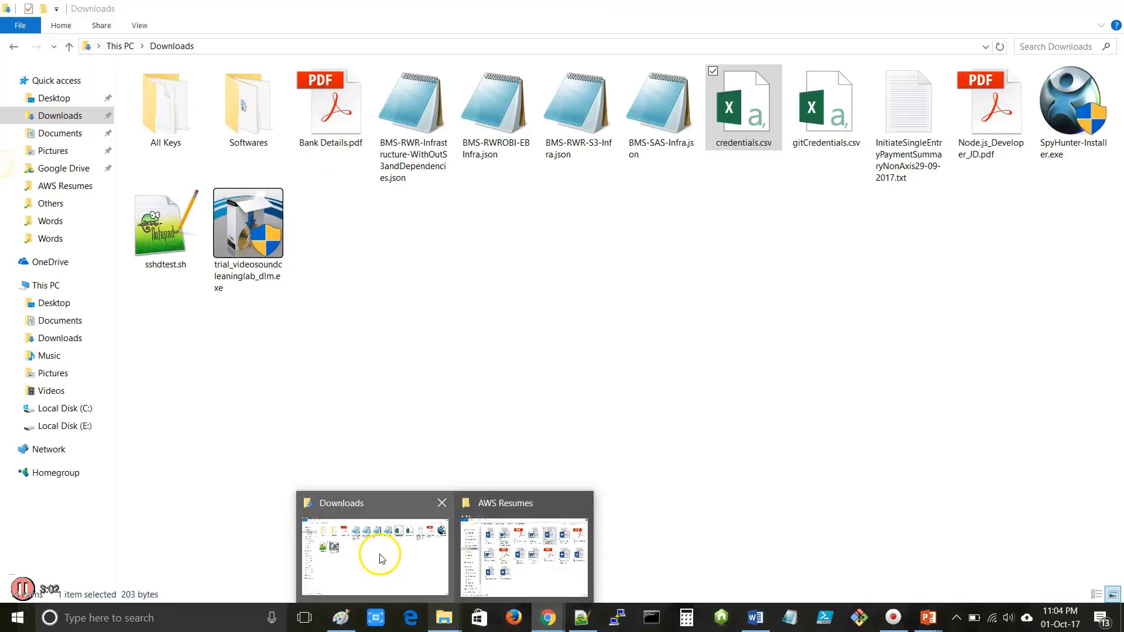
double_click(757, 113)
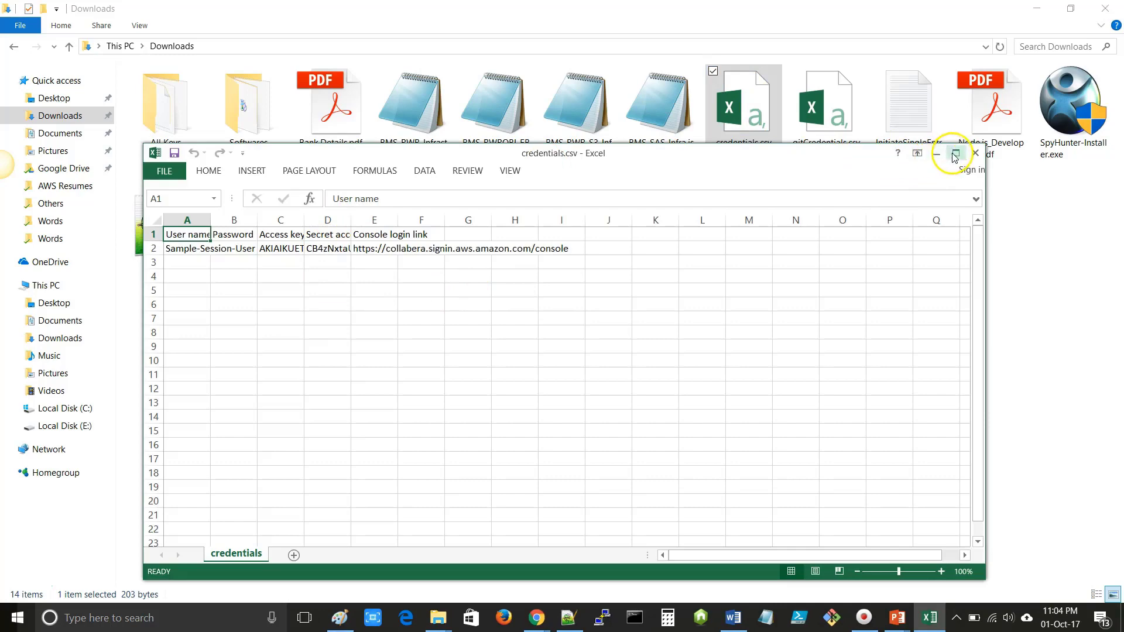
- Maximize Excel, widen column A, and enter the user's password in cell B2
click(956, 153)
drag(69, 80, 267, 70)
double_click(182, 105)
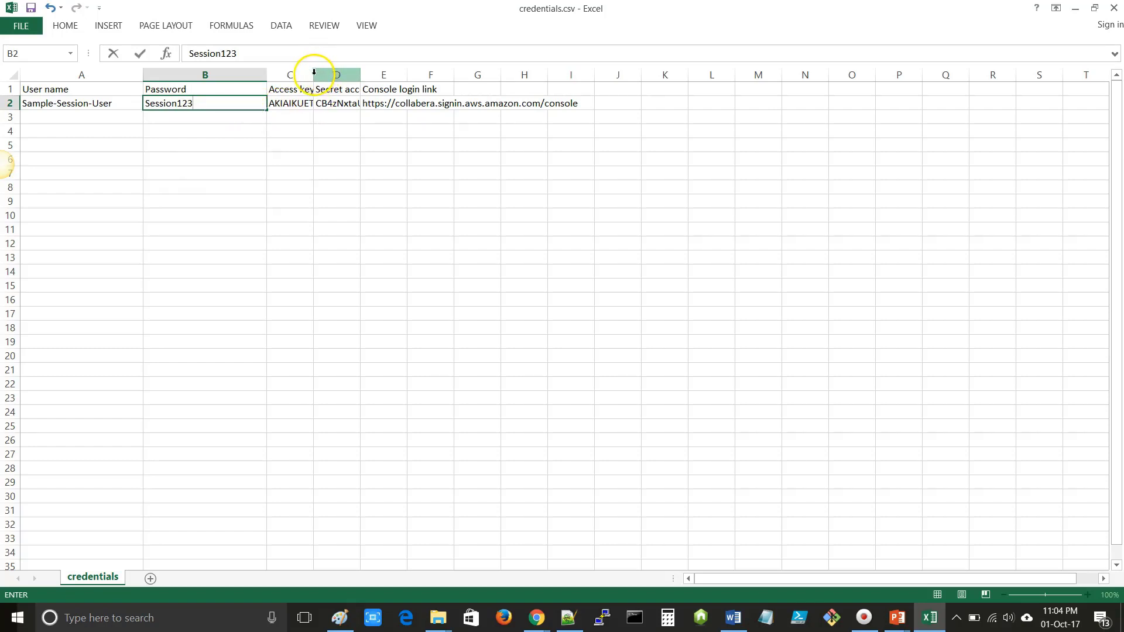
click(309, 105)
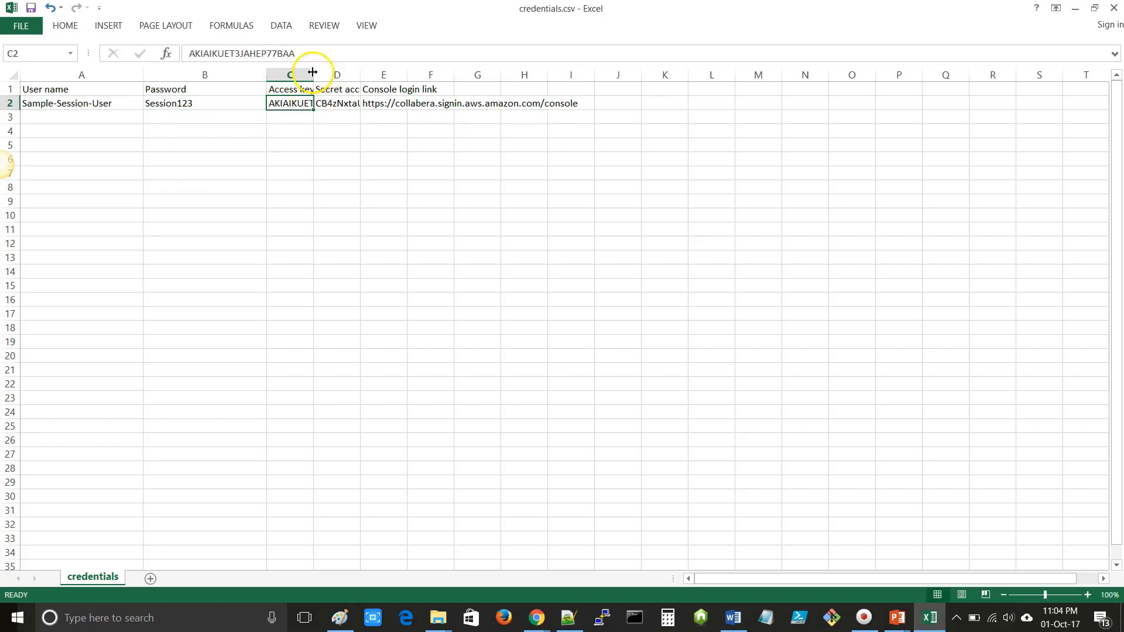
- Widen columns C and E and select the full console login link in E2
drag(312, 72, 513, 78)
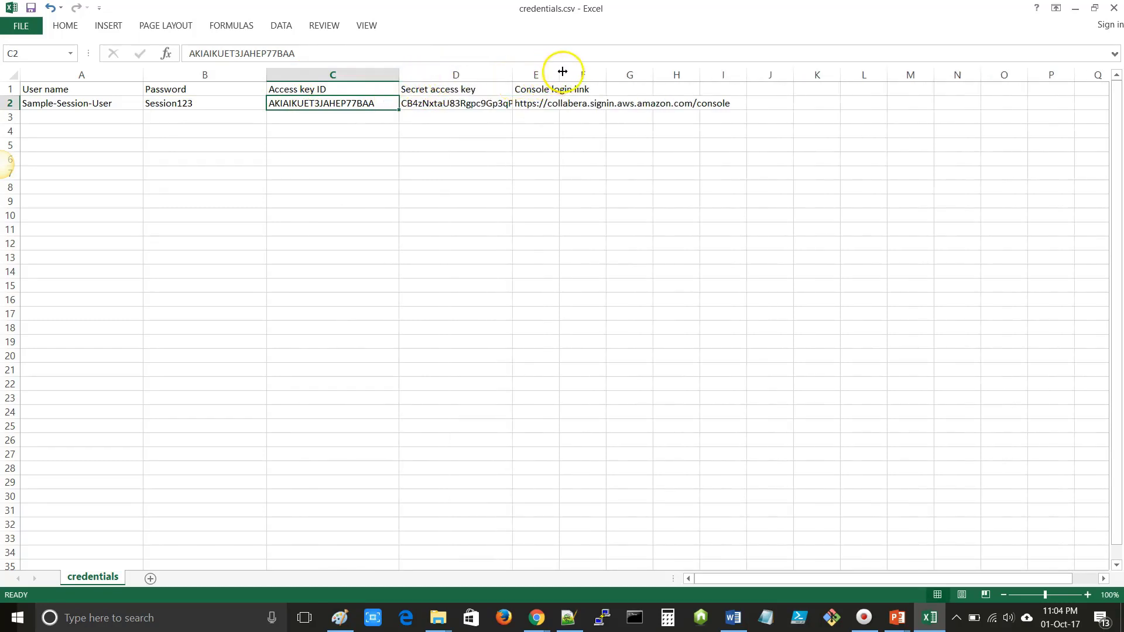
drag(560, 75, 747, 73)
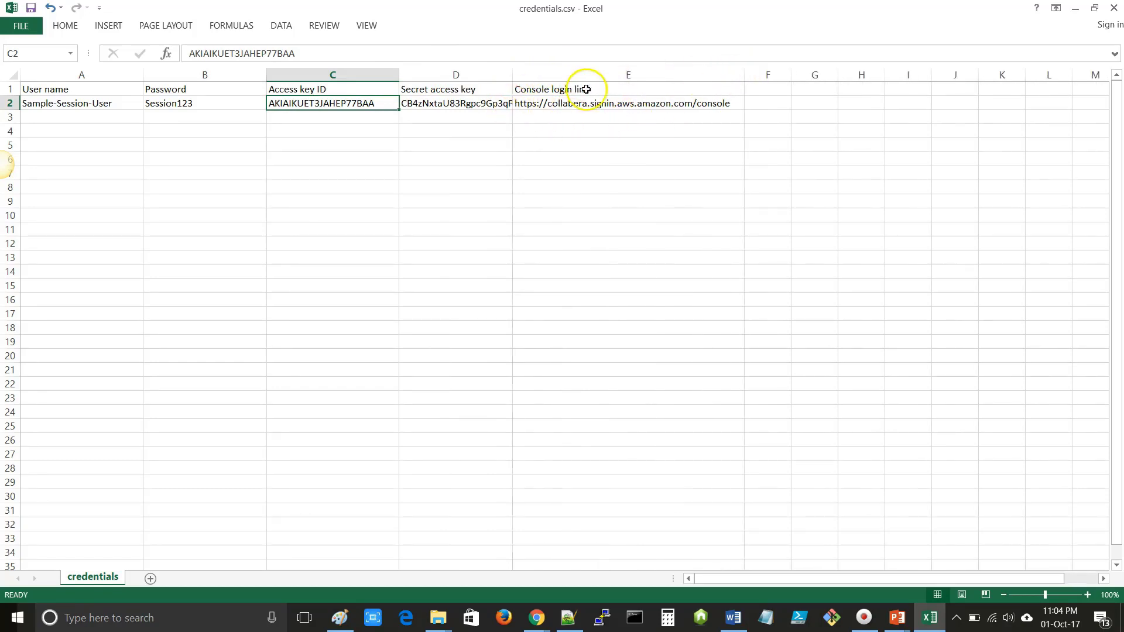
click(685, 103)
double_click(723, 103)
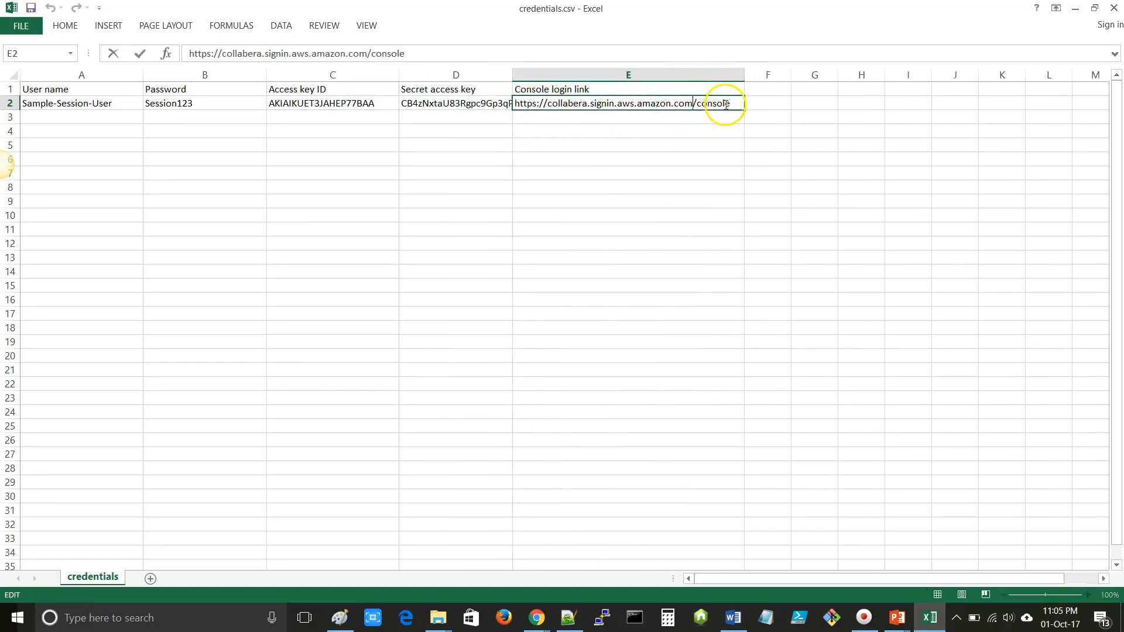
drag(733, 103, 508, 103)
key(ctrl+c)
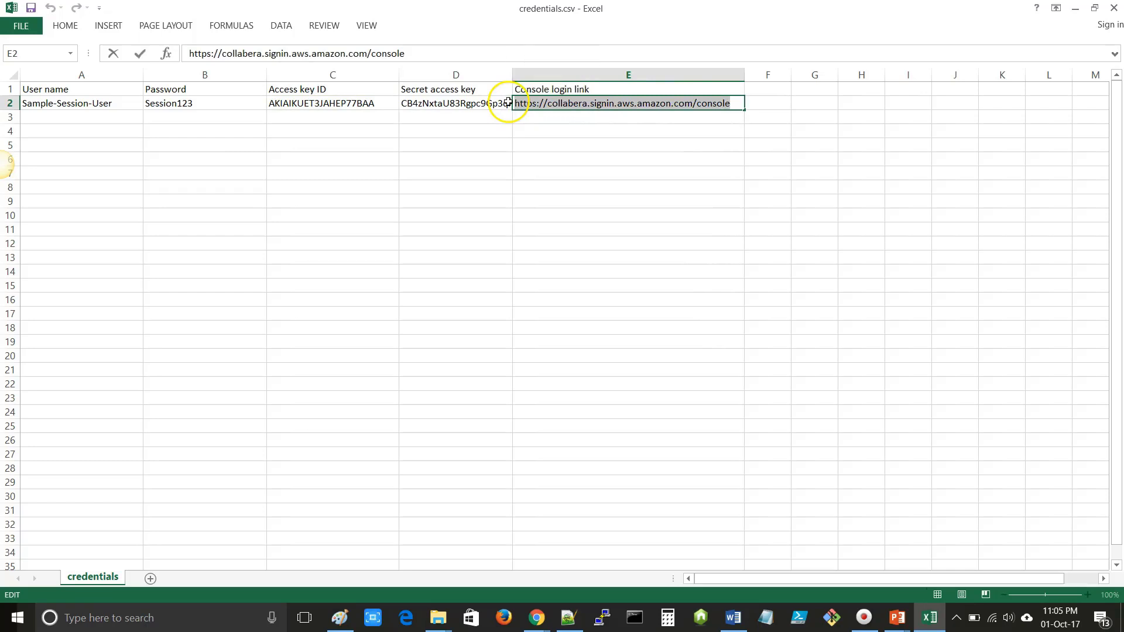
right_click(537, 620)
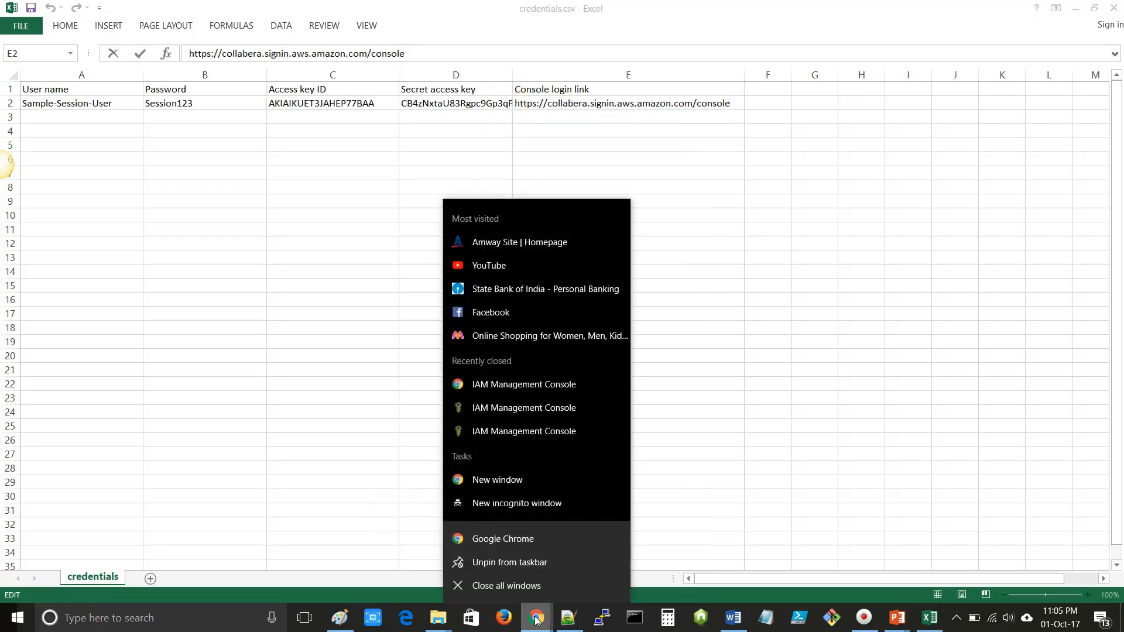
- Load the pasted console login link in a new Chrome incognito window
click(524, 505)
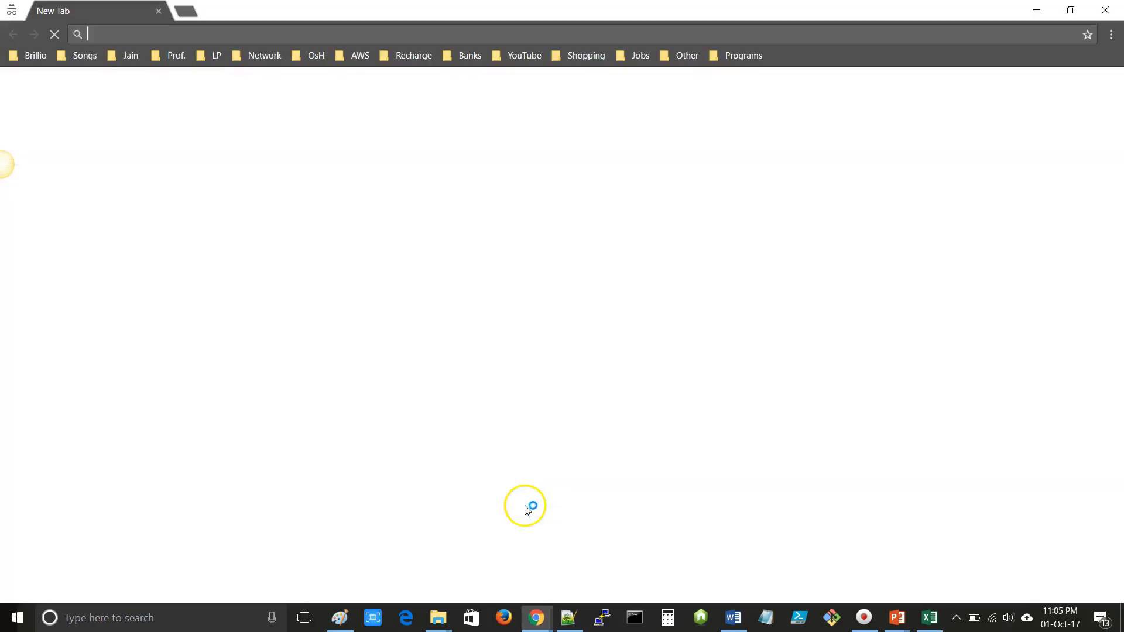
click(151, 33)
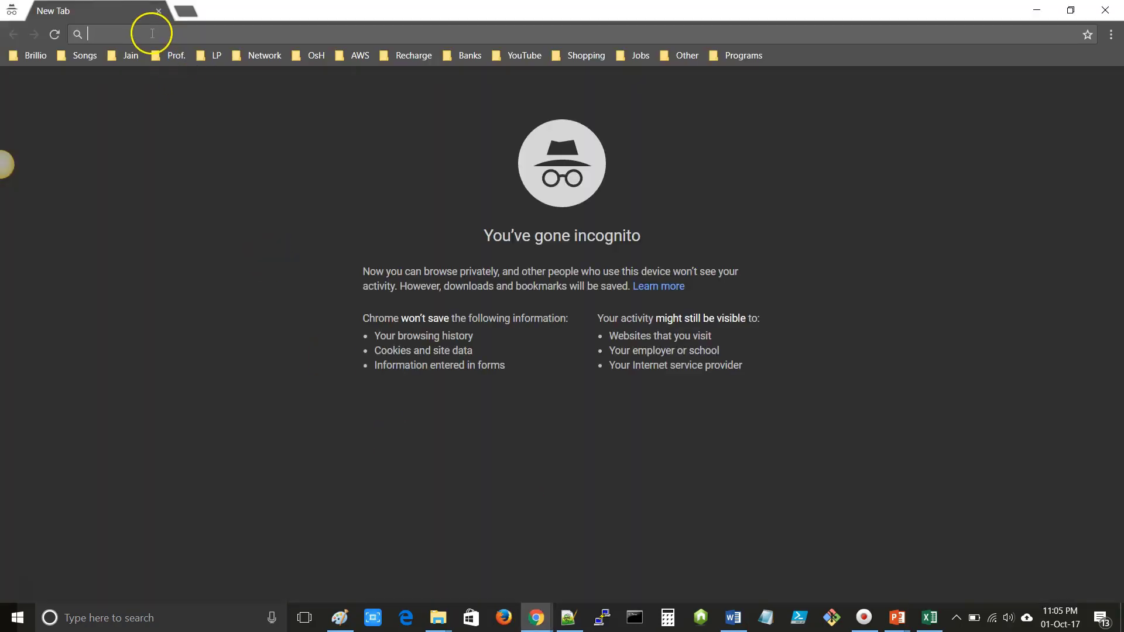
key(ctrl+v)
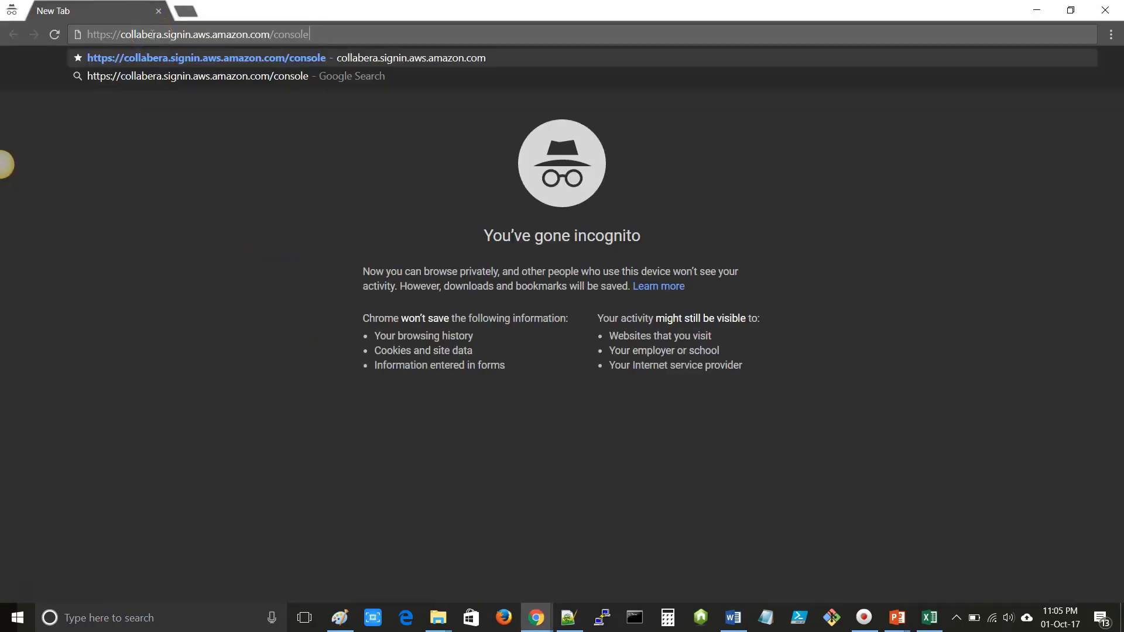
key(Return)
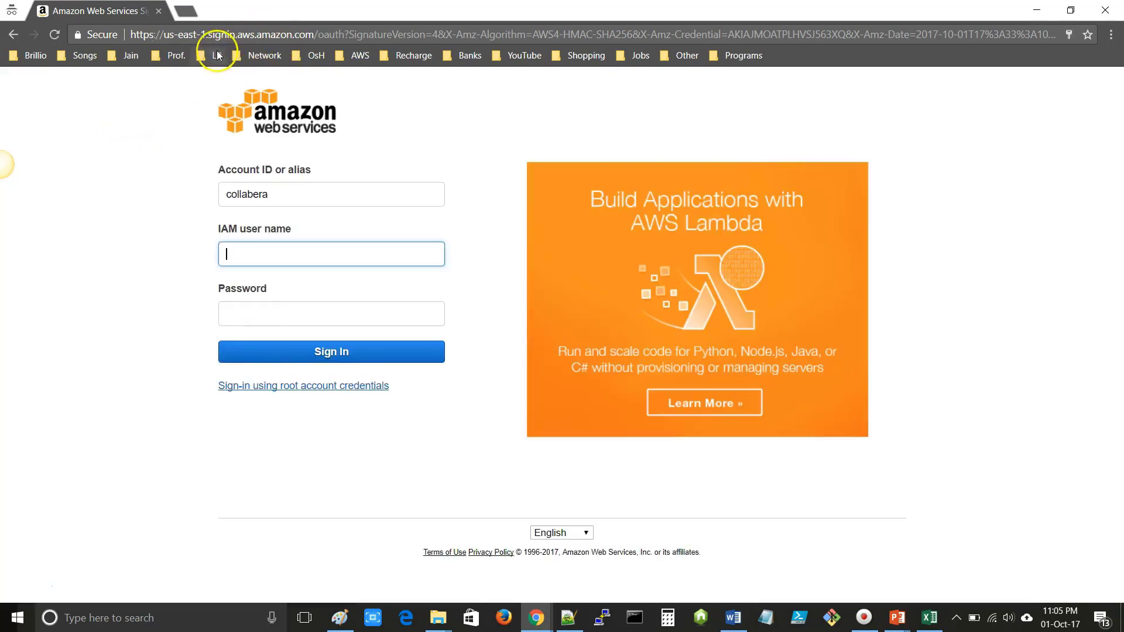
drag(164, 35, 206, 35)
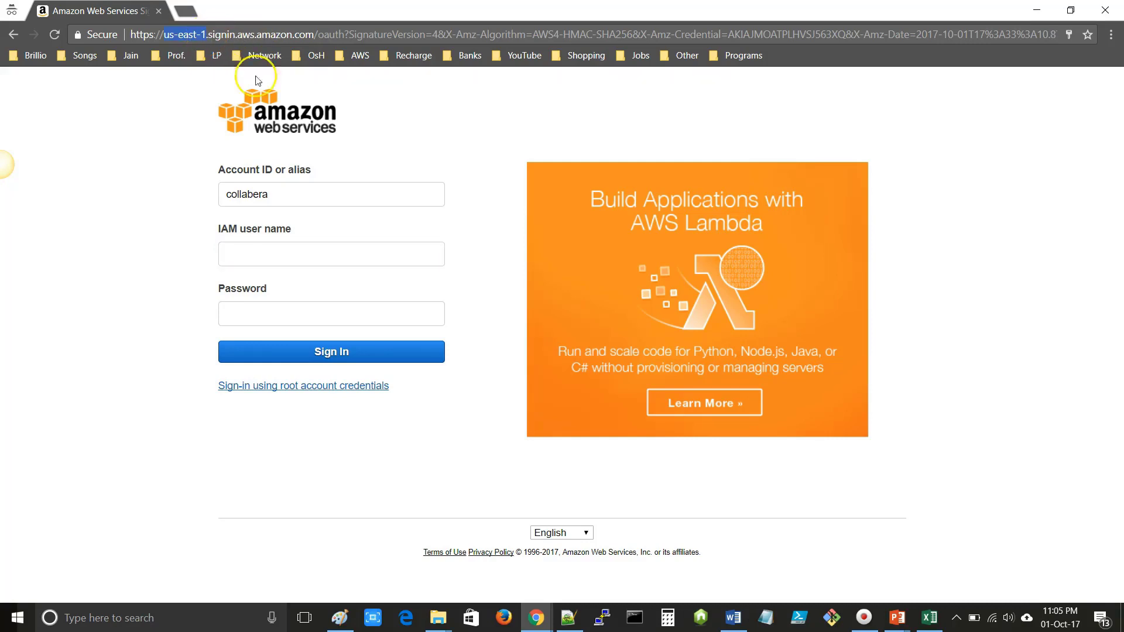
- Copy the Sample-Session-User name from cell A2 of credentials.csv and return to the sign-in page
key(alt+Tab)
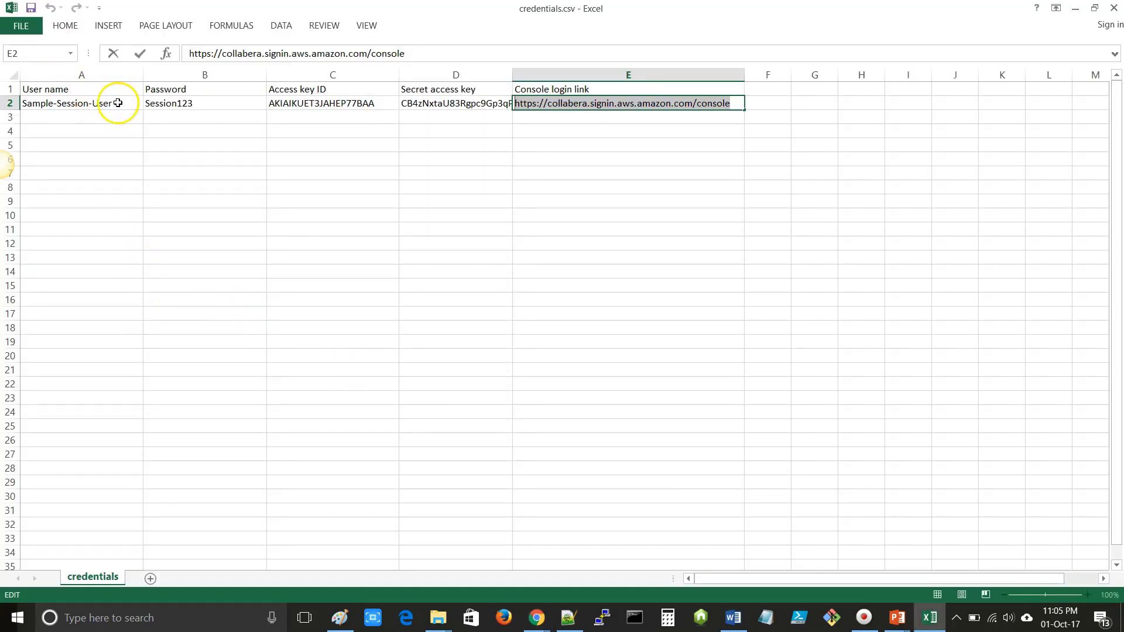
click(119, 103)
double_click(124, 104)
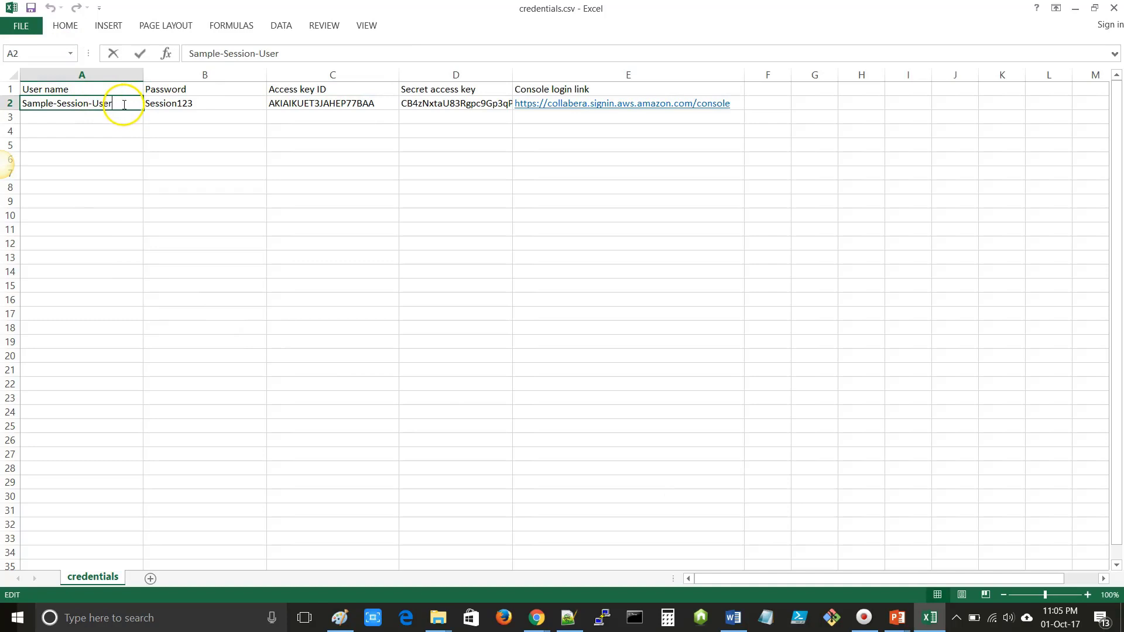
drag(121, 104, 9, 103)
key(ctrl+c)
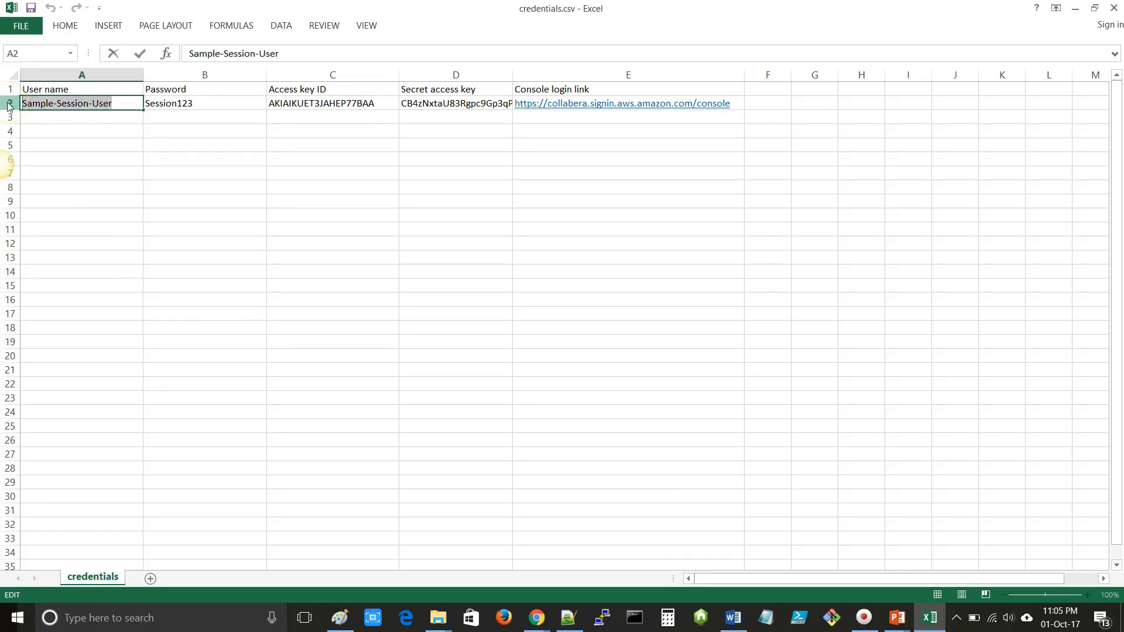
key(alt+Tab)
- Paste the user name into IAM user name and copy the password from cell B2
click(252, 258)
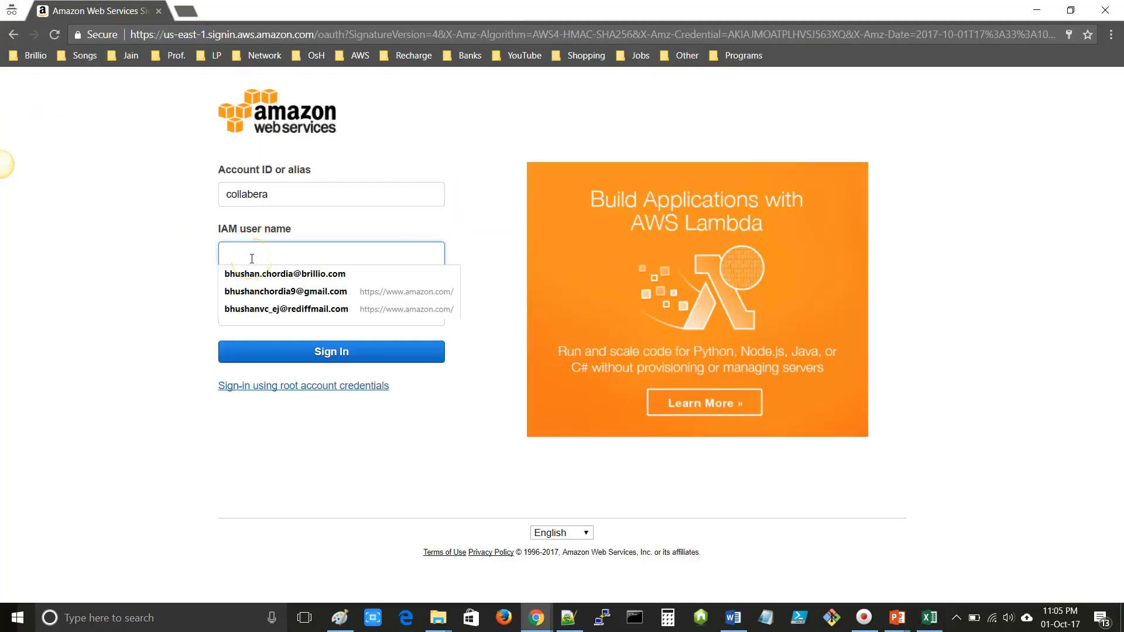
key(ctrl+v)
key(alt+Tab)
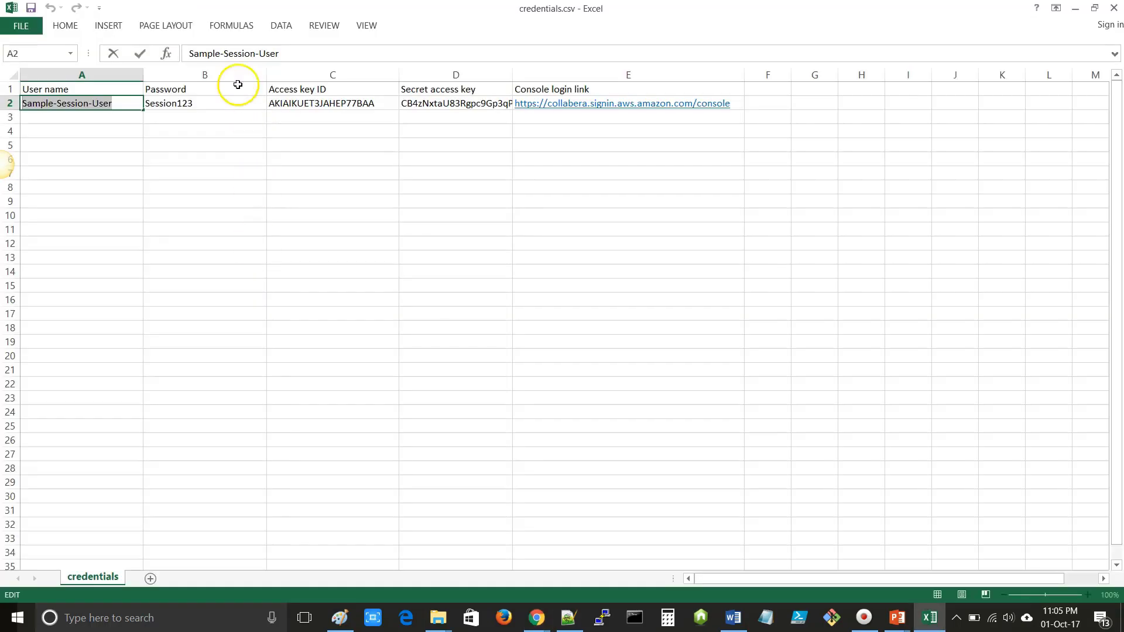
double_click(199, 103)
drag(199, 103, 114, 103)
key(ctrl+c)
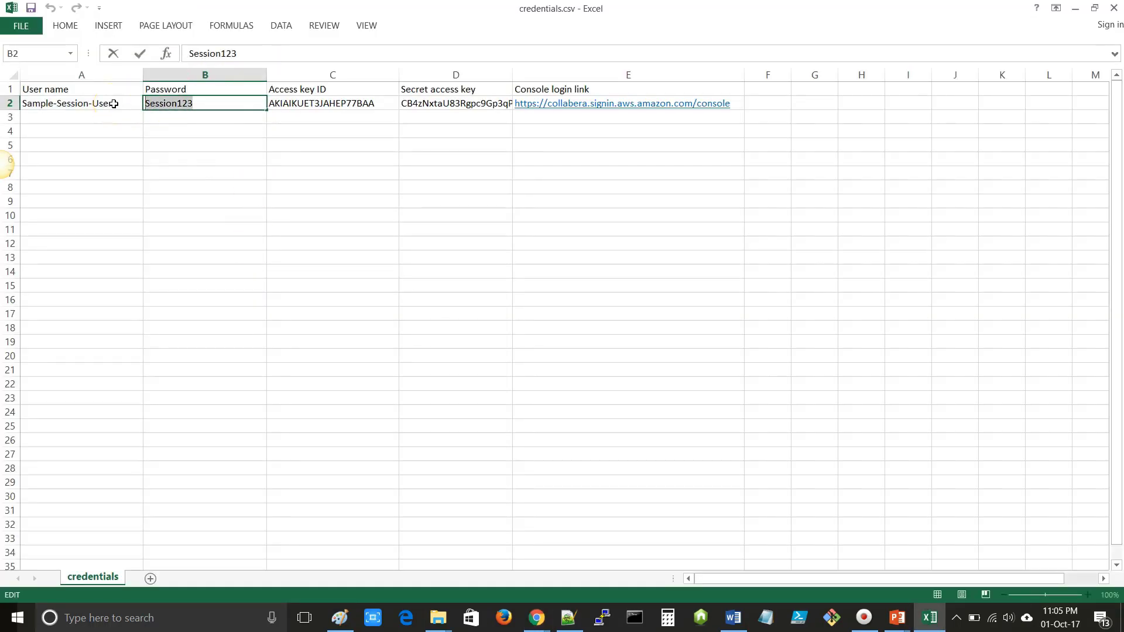
- Paste the password into the Password field and submit the sign-in, which is rejected
key(alt+Tab)
click(290, 317)
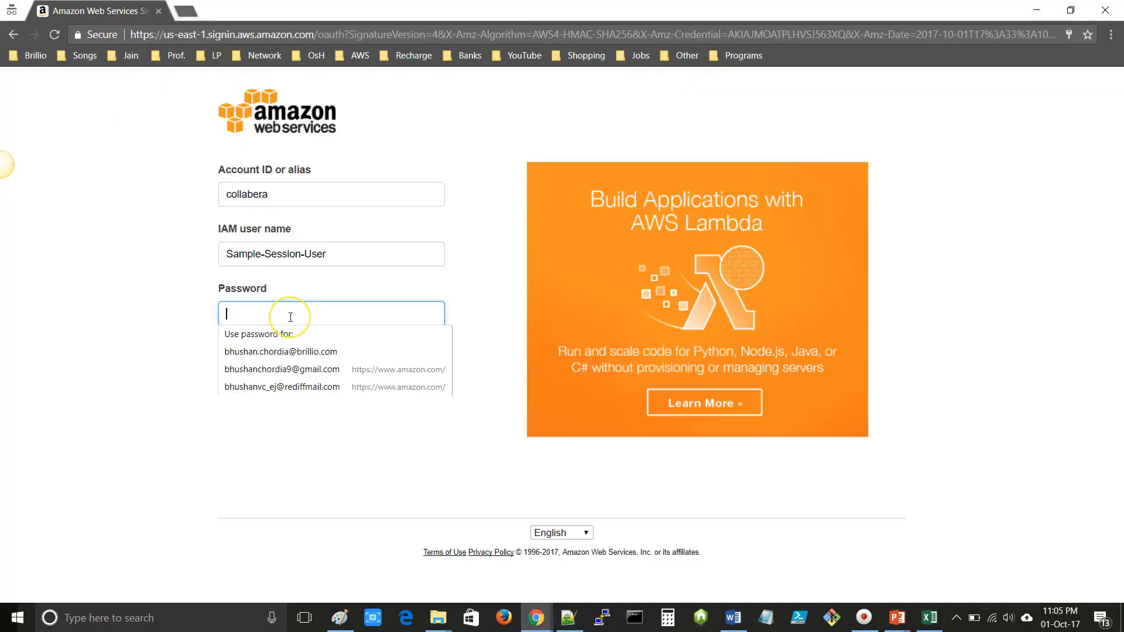
key(ctrl+v)
click(322, 353)
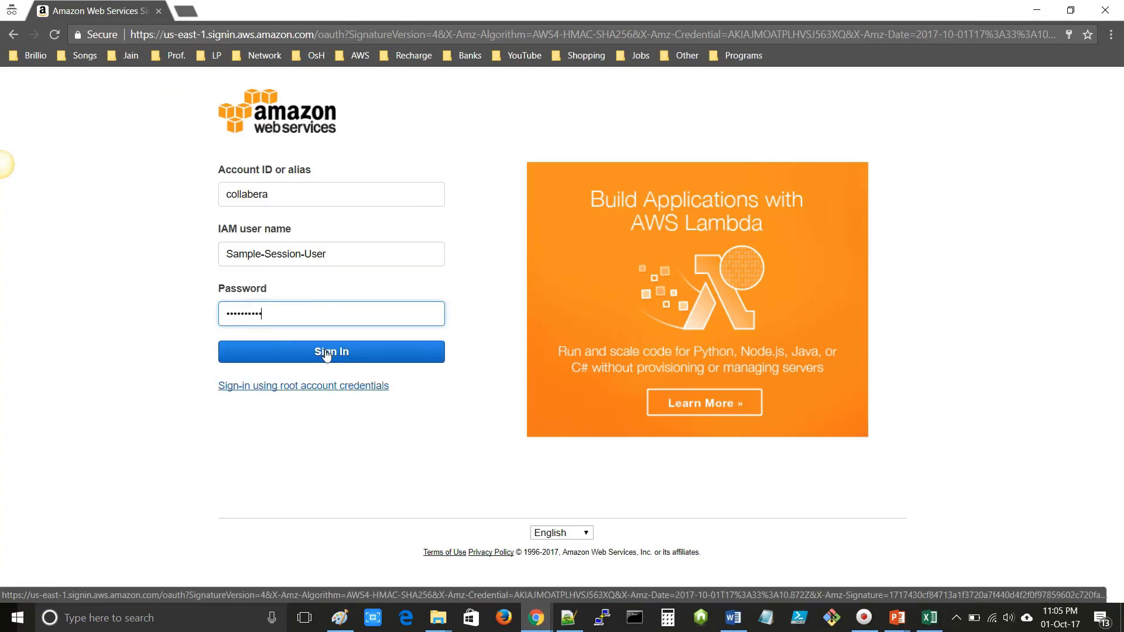
click(326, 354)
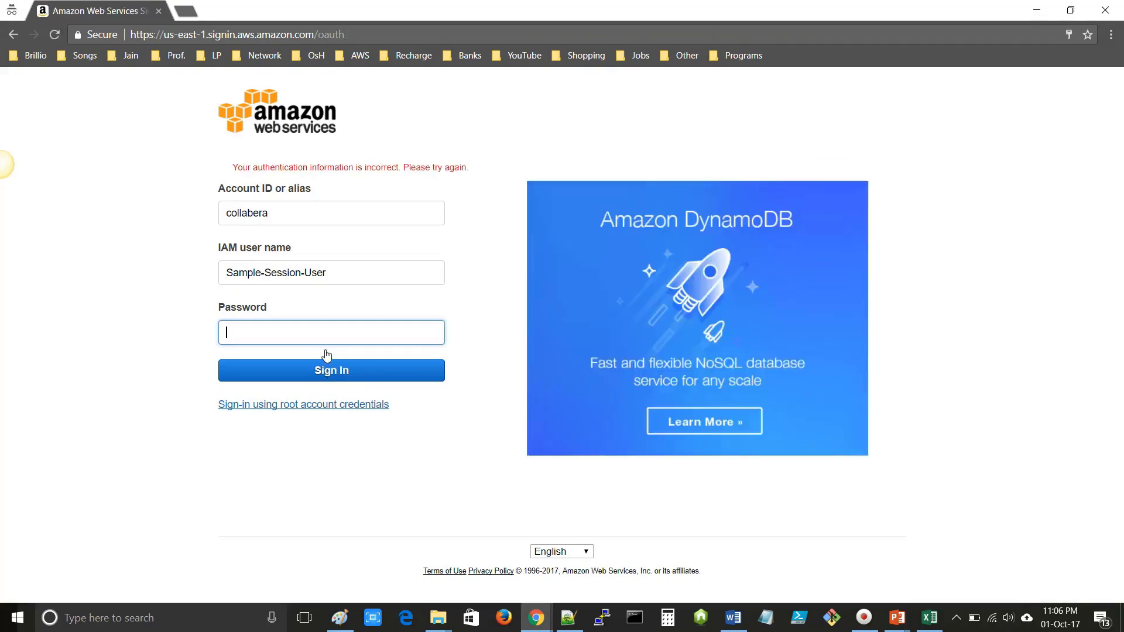
- Change the password's first letter in B2 to lowercase 's' and select the corrected password
key(alt+Tab)
click(151, 104)
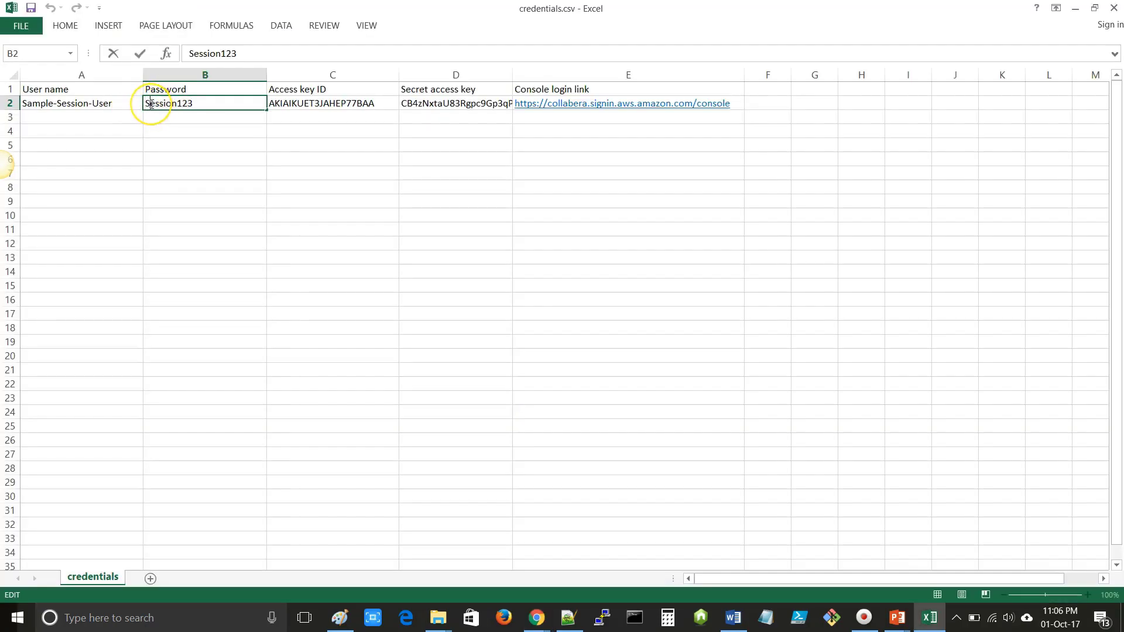
key(BackSpace)
text(s)
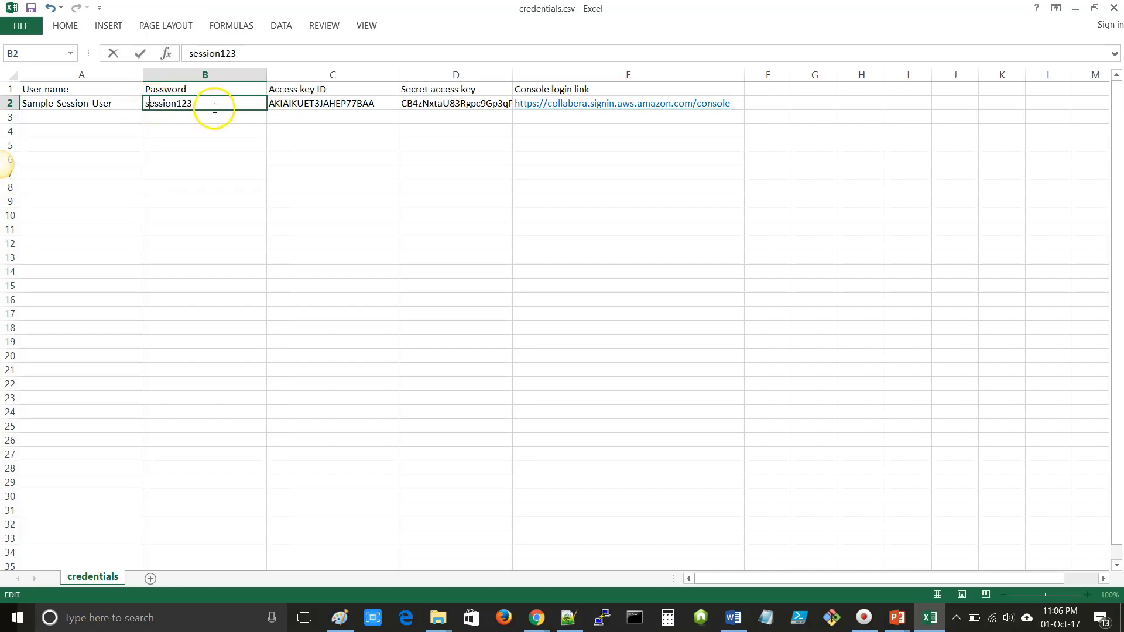
drag(213, 103, 131, 103)
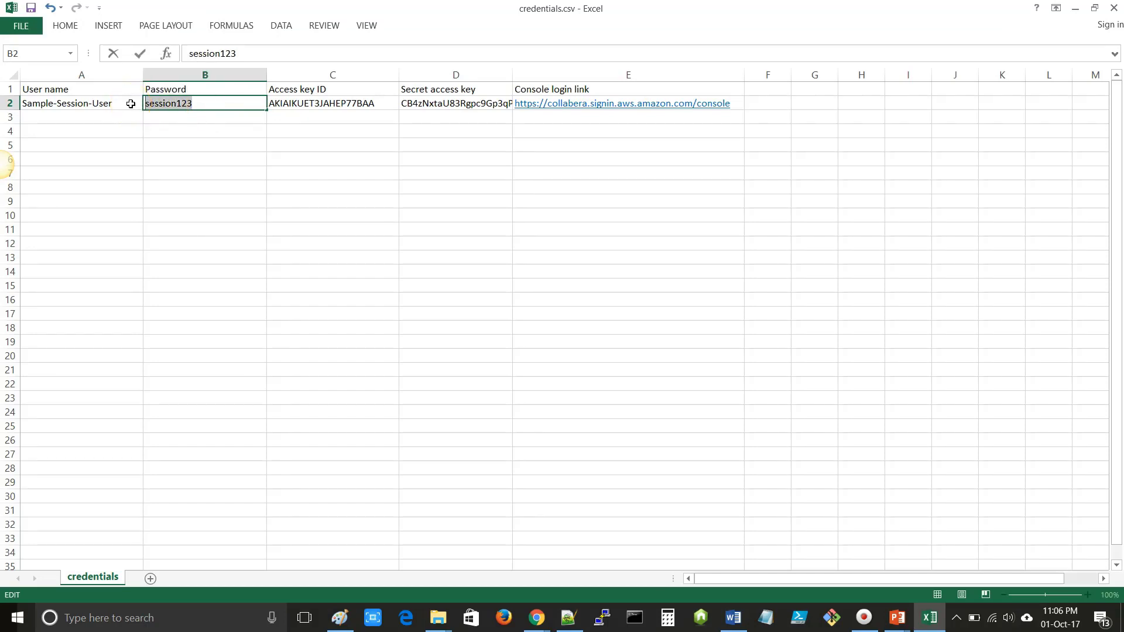
- Paste the corrected password into the Password field and sign in again
key(alt+Tab)
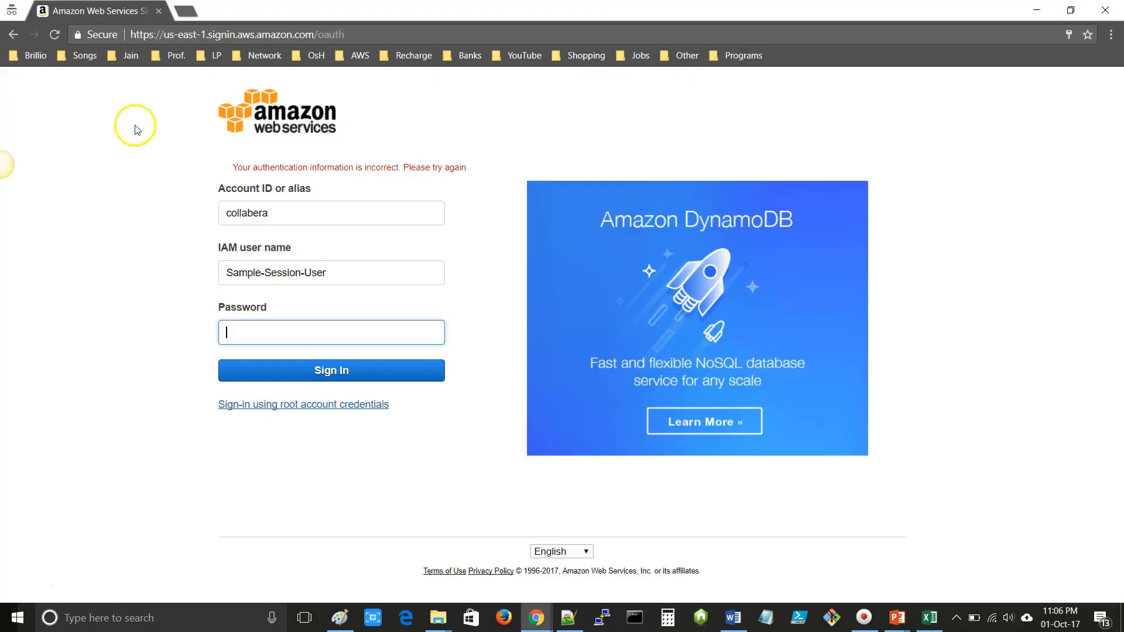
click(262, 334)
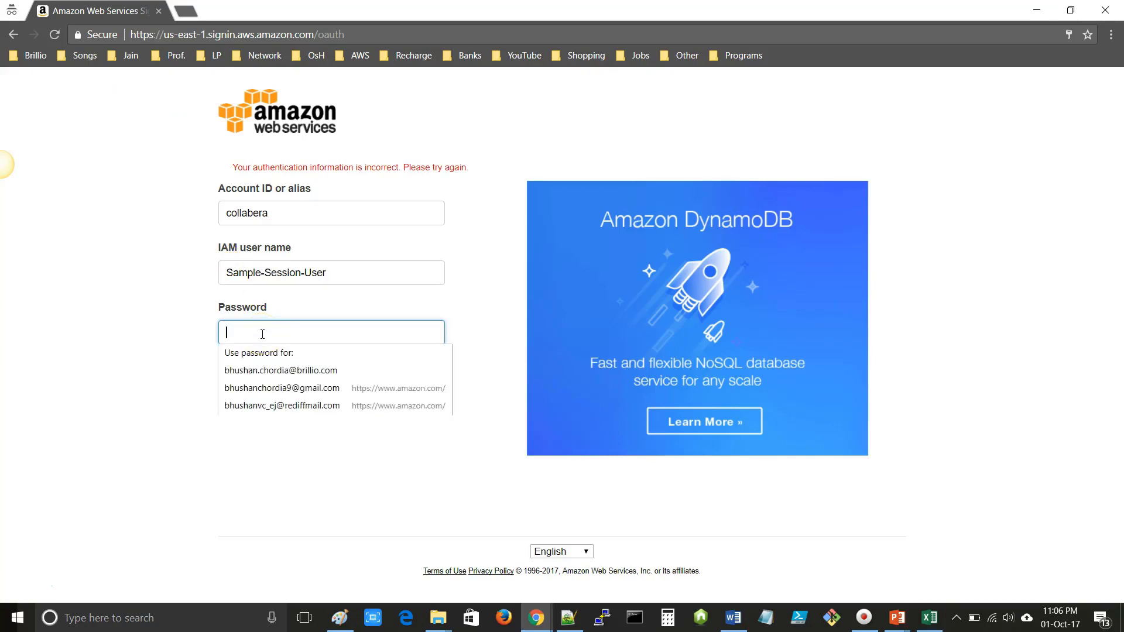
key(ctrl+v)
click(315, 375)
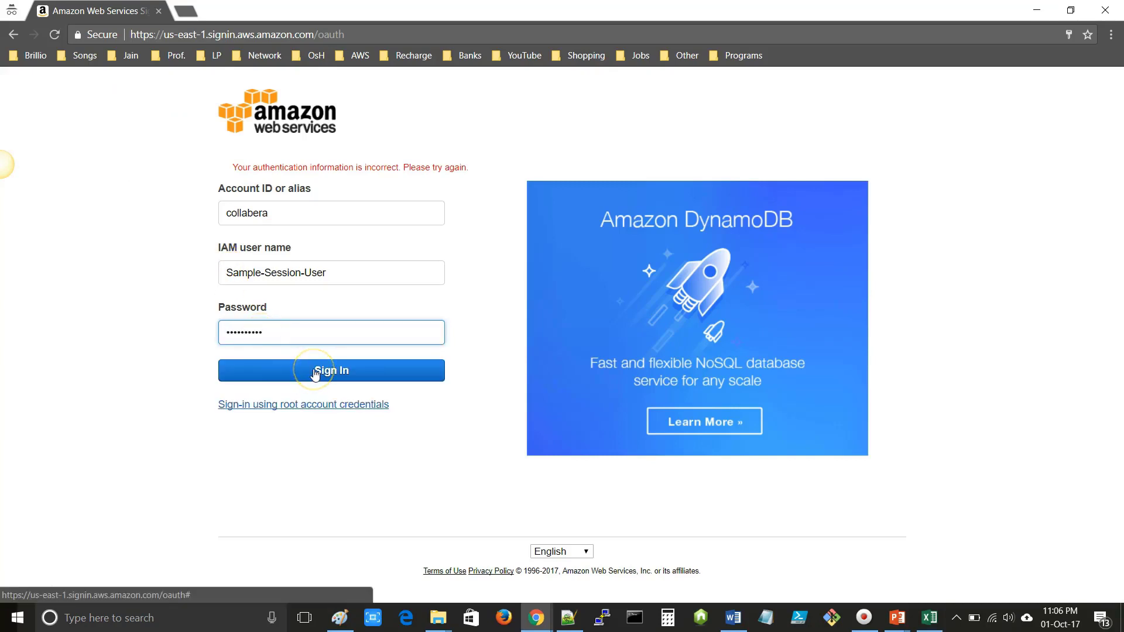
click(315, 371)
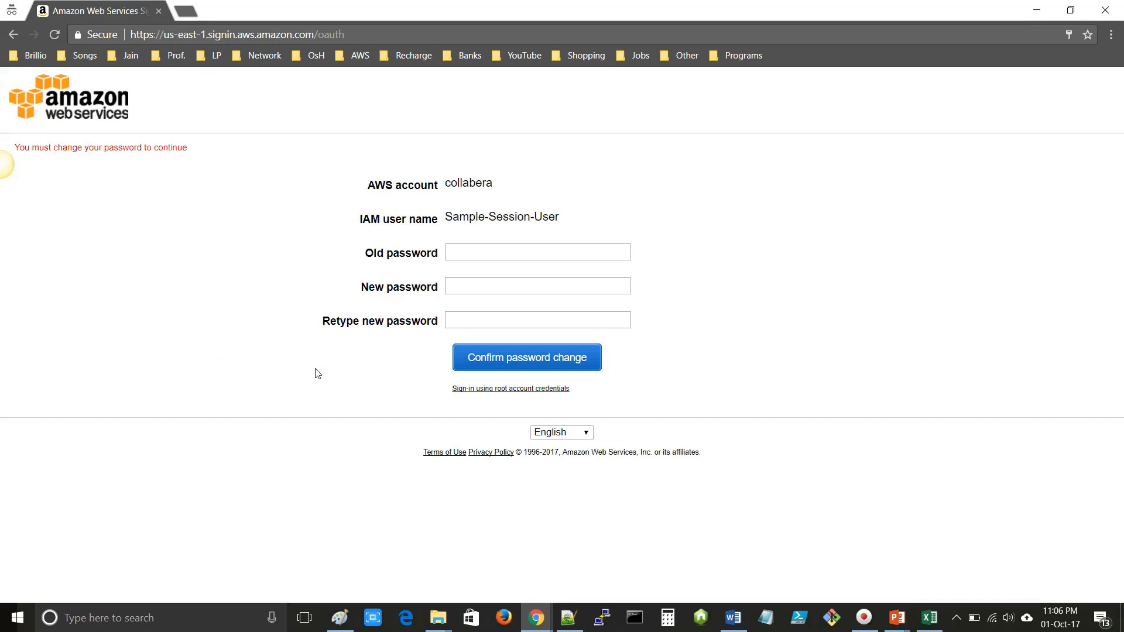
- Enter the old password, type and retype the new password, and confirm the change
click(480, 251)
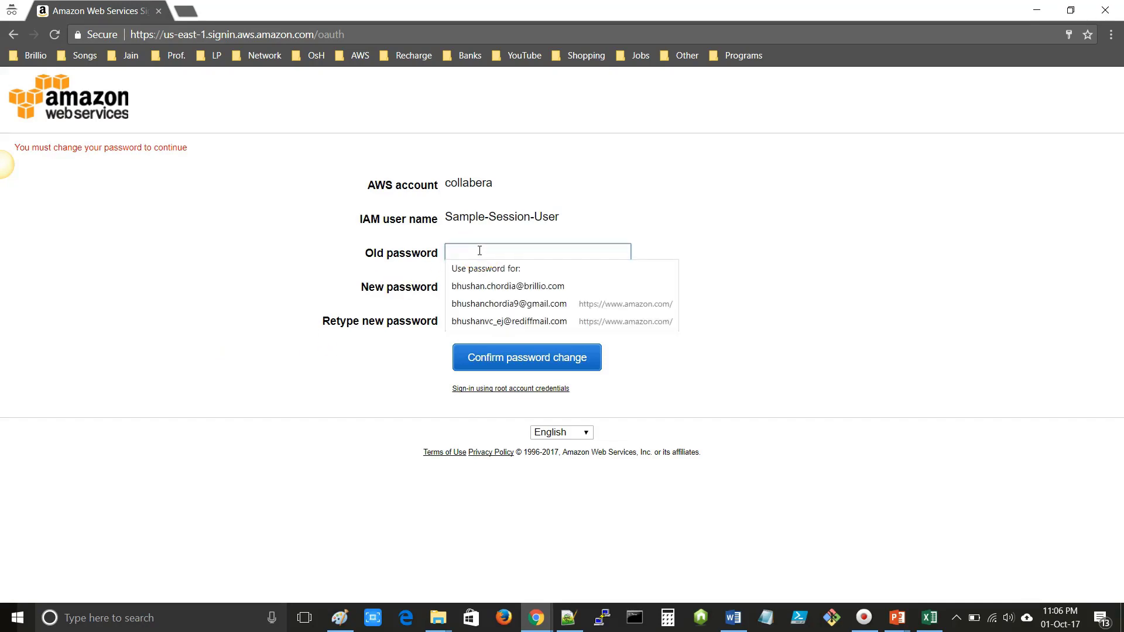
text(••)
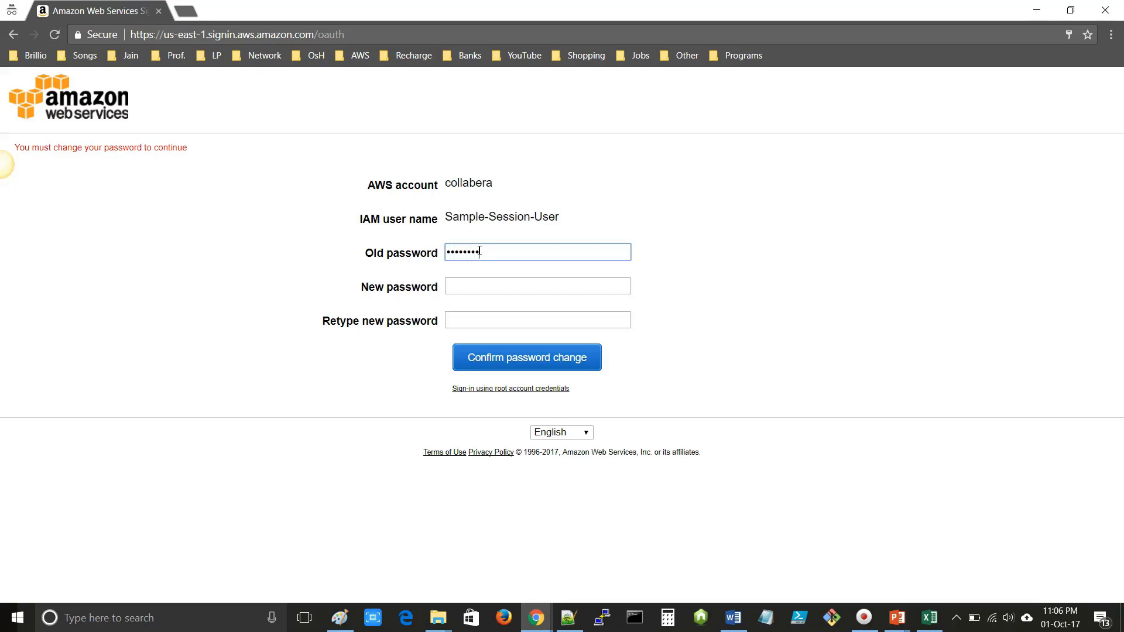
click(479, 287)
click(409, 364)
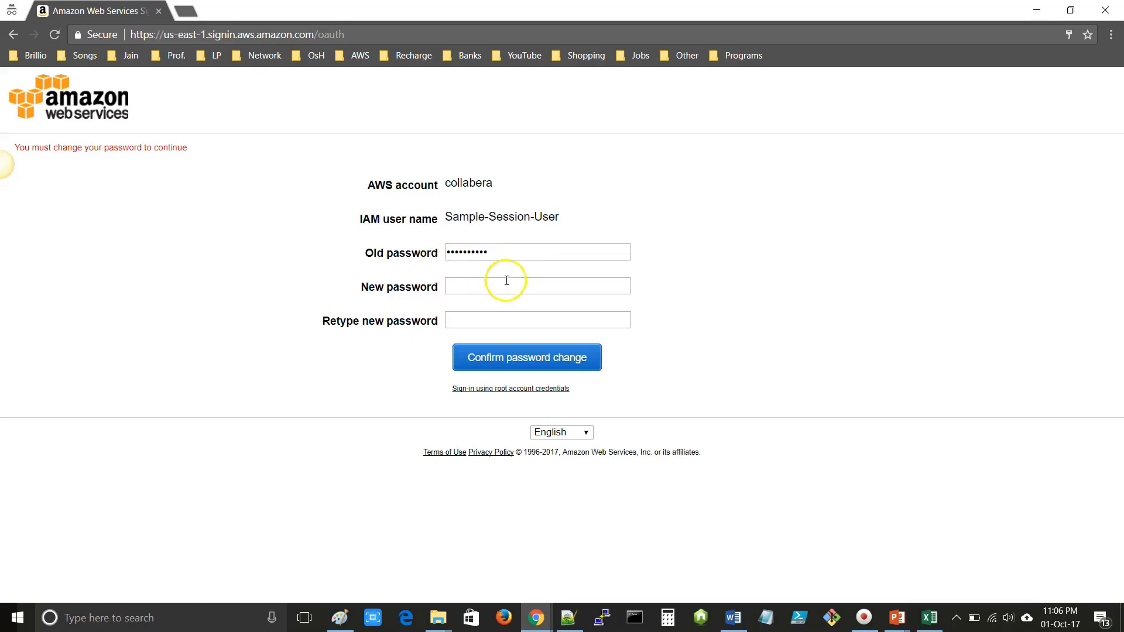
click(480, 286)
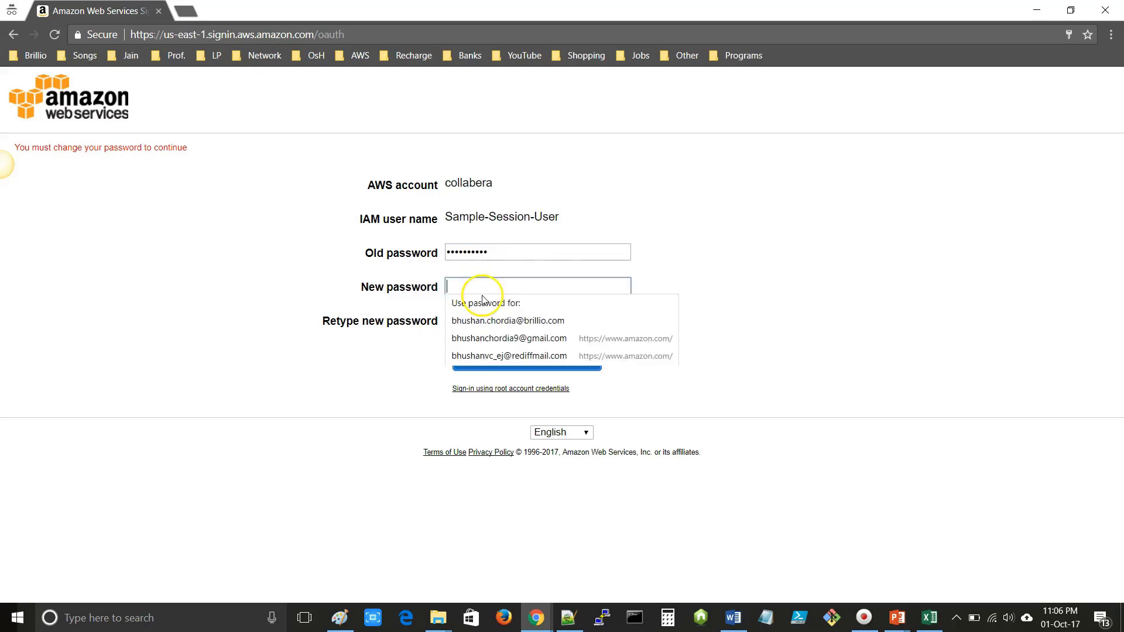
text(•)
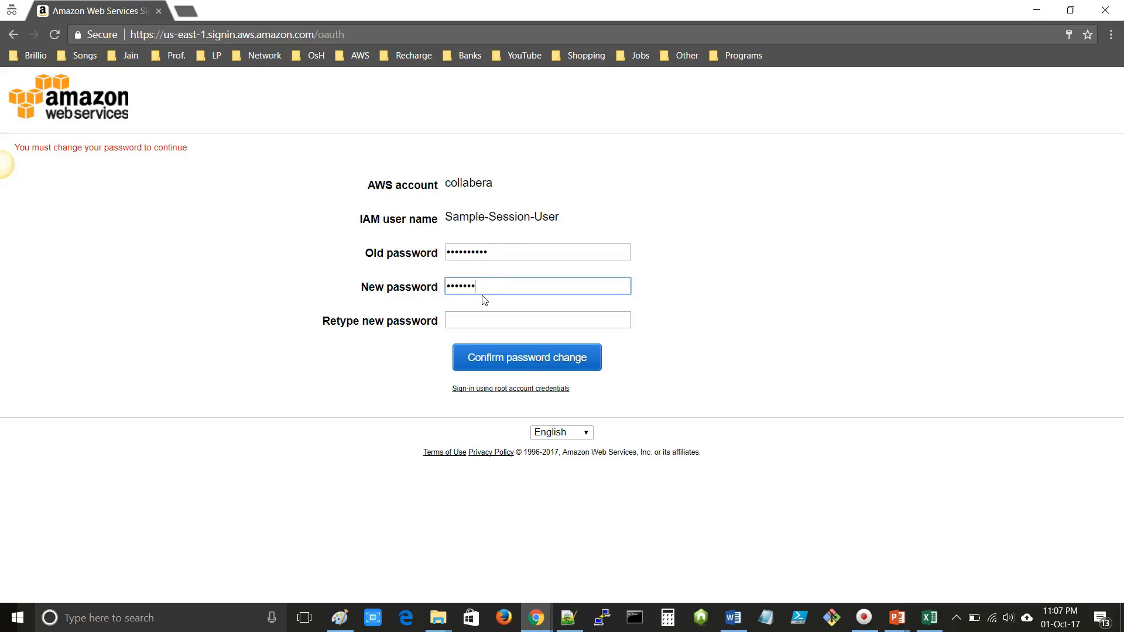
key(Tab)
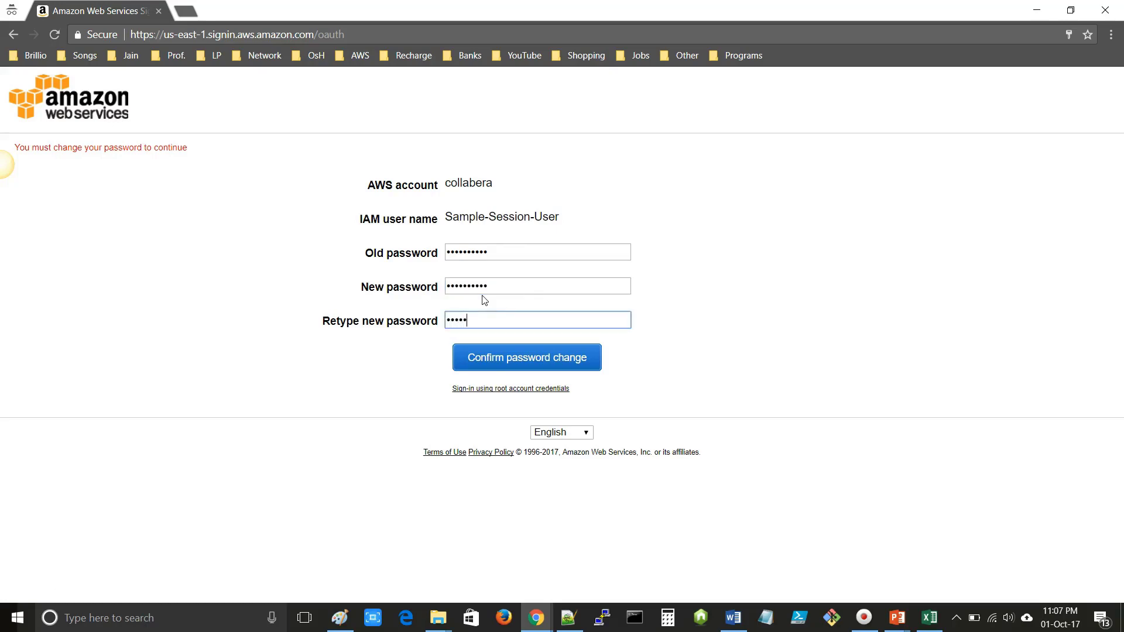
text(••••••••••)
click(502, 312)
click(532, 364)
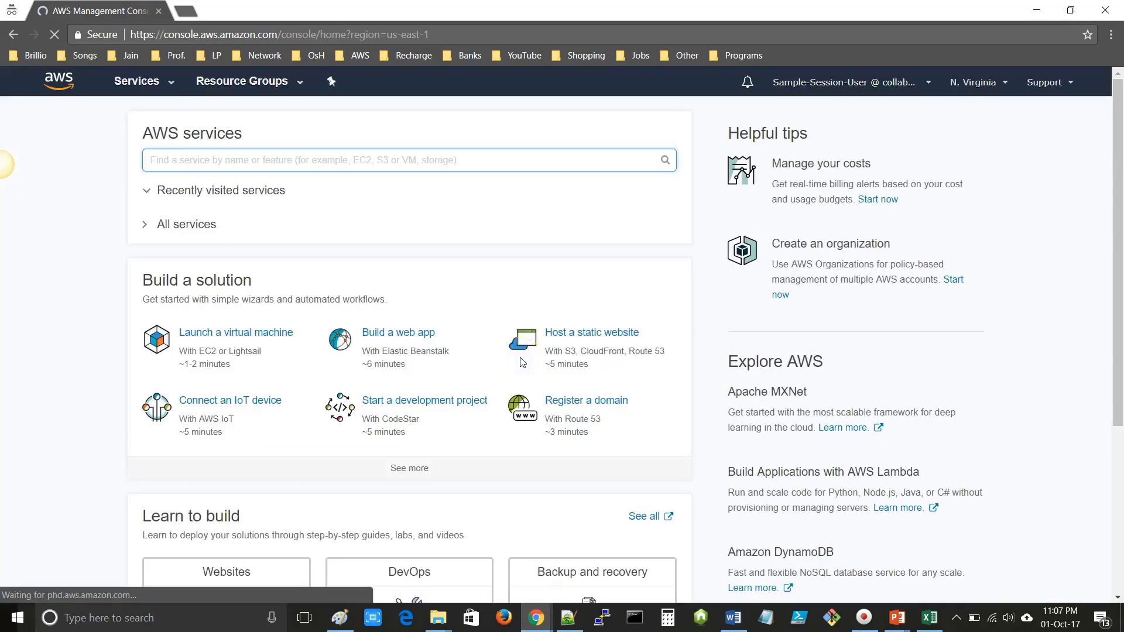
- Expand the All services list on the console home and scroll through it
click(146, 227)
scroll(223, 352, down, 3)
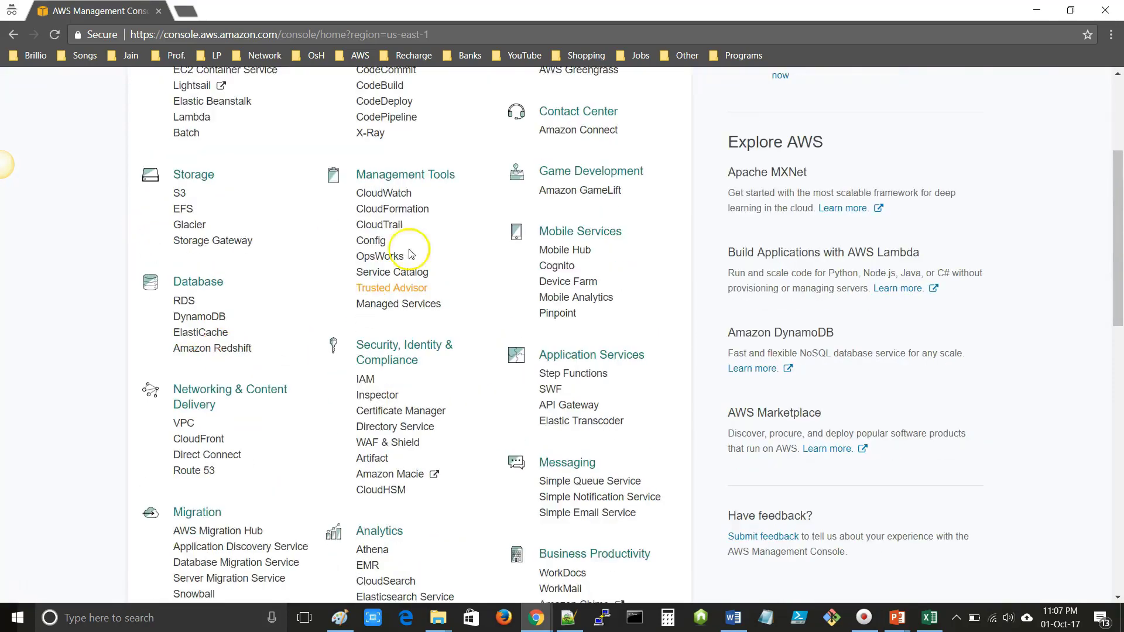
scroll(416, 373, up, 3)
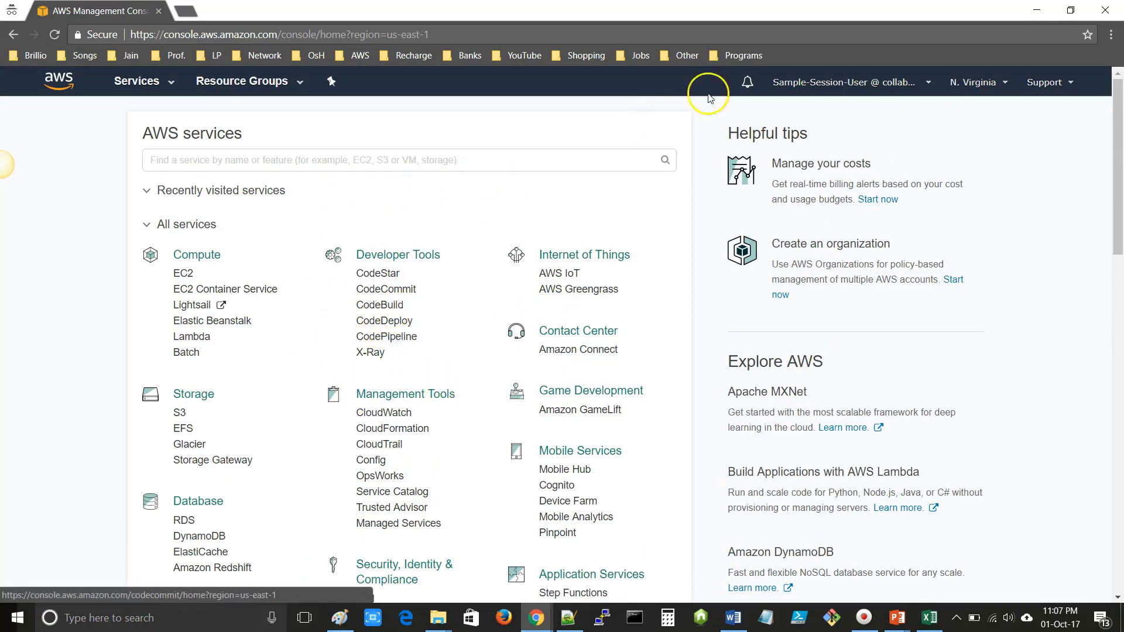
- Copy the signed-in IAM user name from the account menu to the clipboard
click(855, 88)
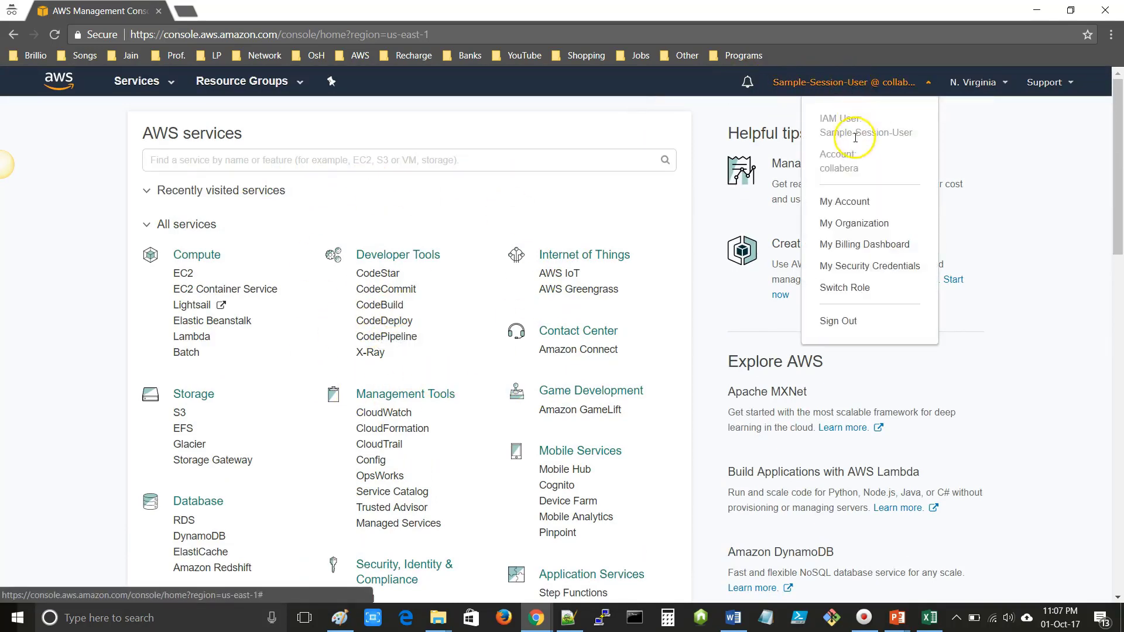
drag(817, 131, 914, 134)
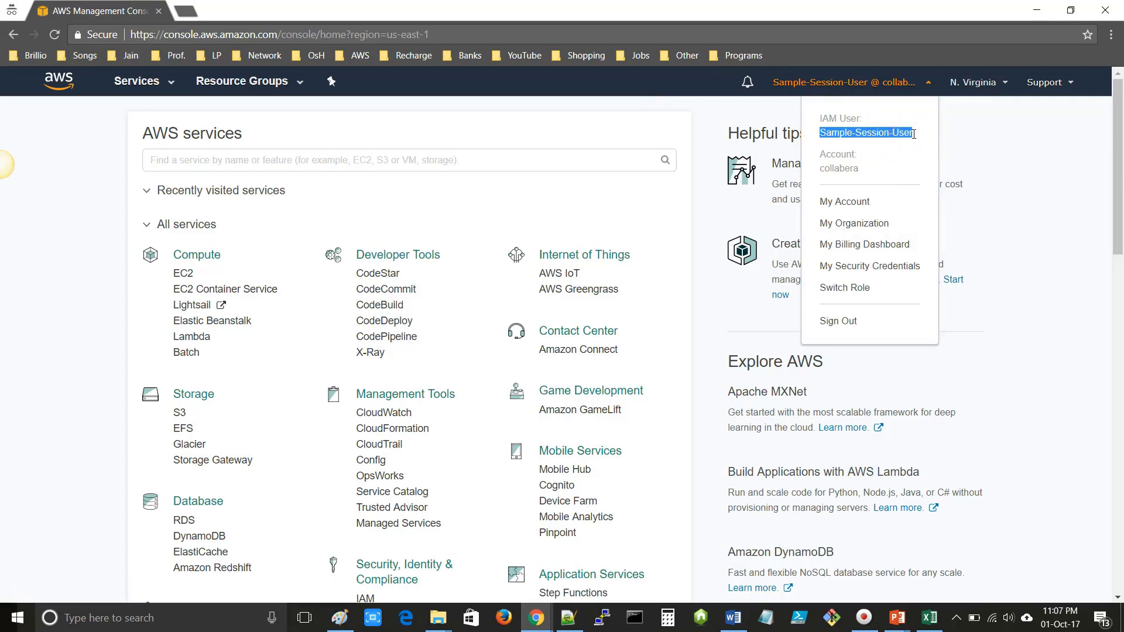
key(ctrl+c)
- Return to the PowerPoint slide show and advance two slides to the customer managed policy overview
key(alt+Tab)
key(Tab)
key(Tab)
key(Tab)
key(Tab)
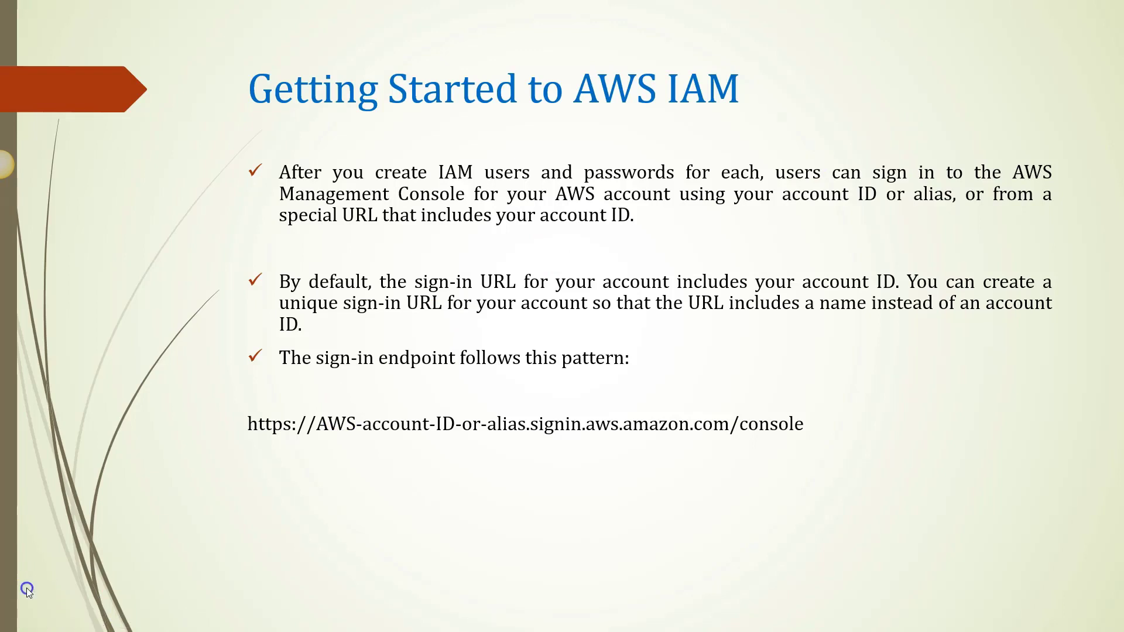
click(22, 585)
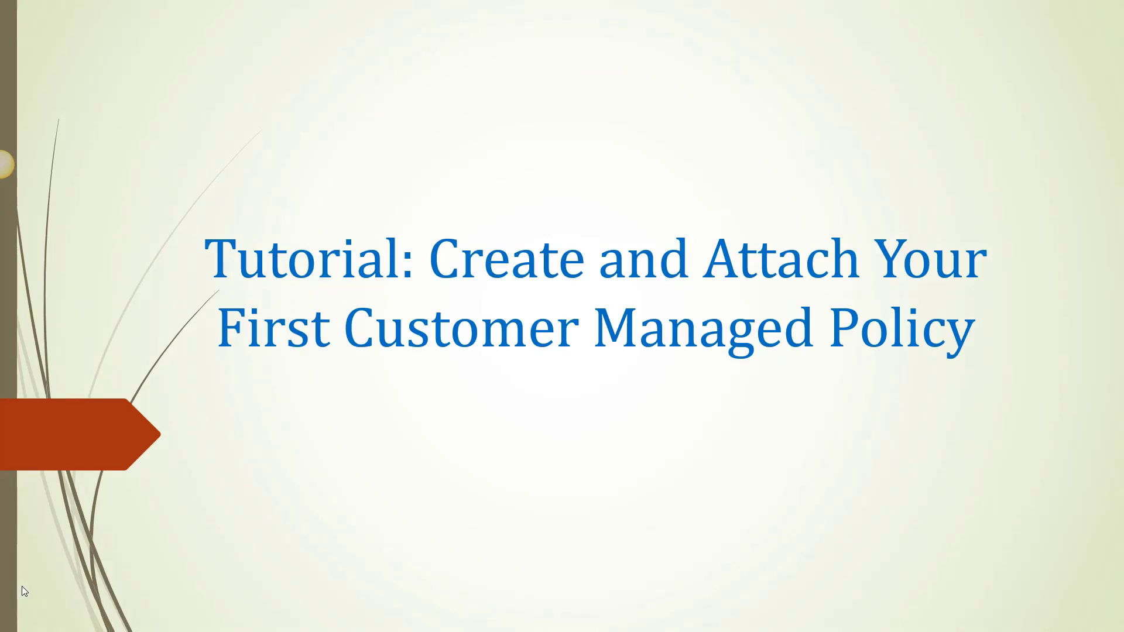
click(22, 586)
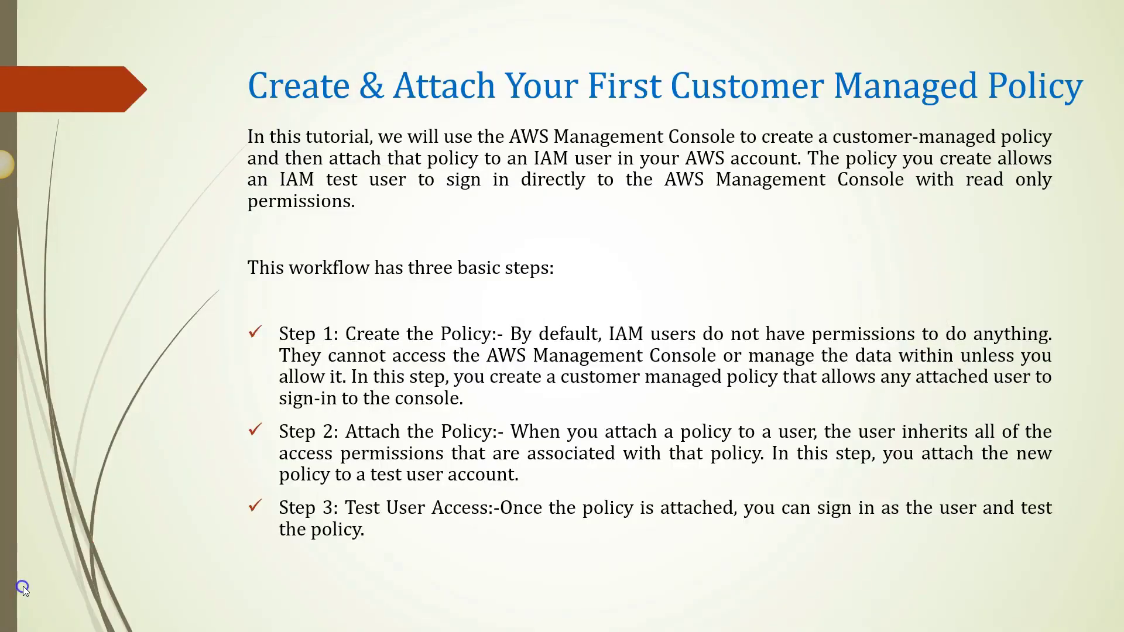
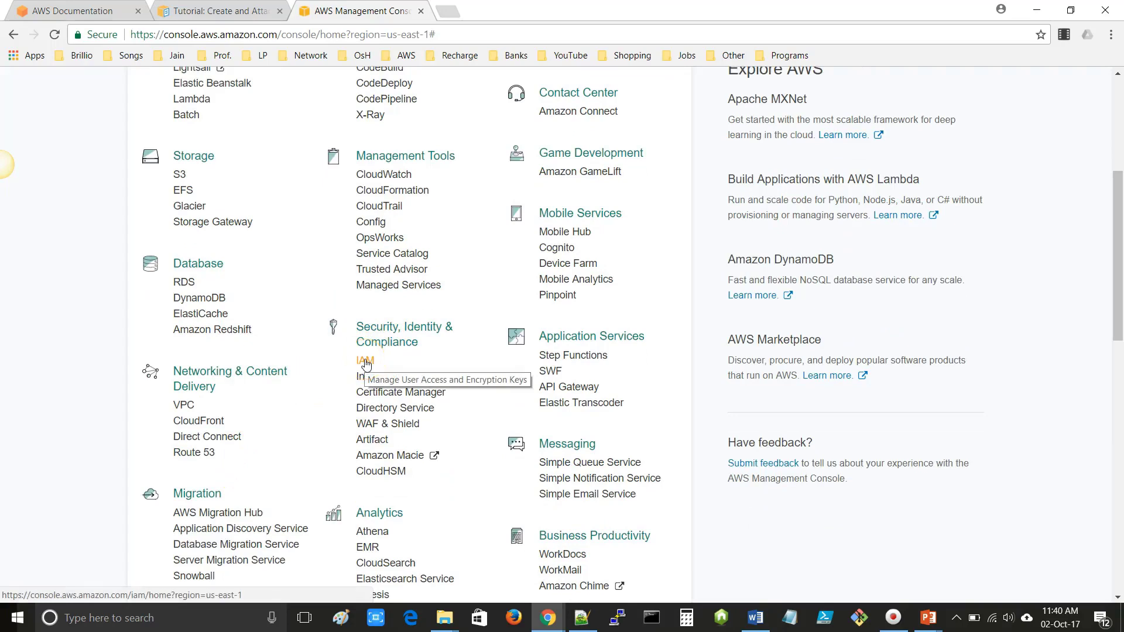
- Open IAM in a new browser tab and switch to it
right_click(366, 363)
click(410, 369)
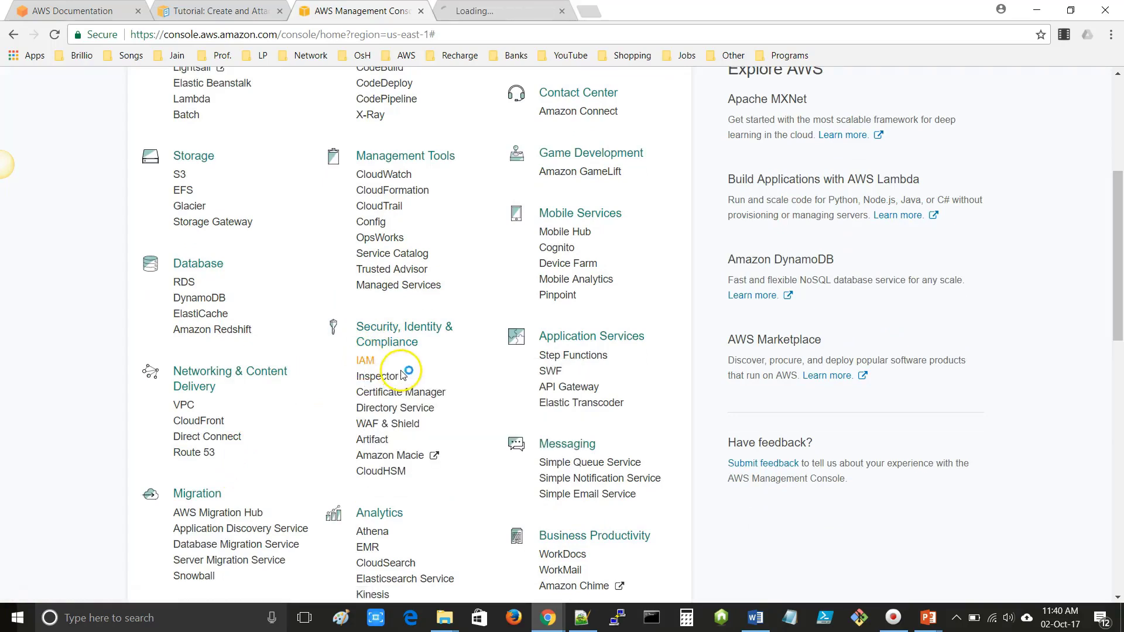
click(503, 10)
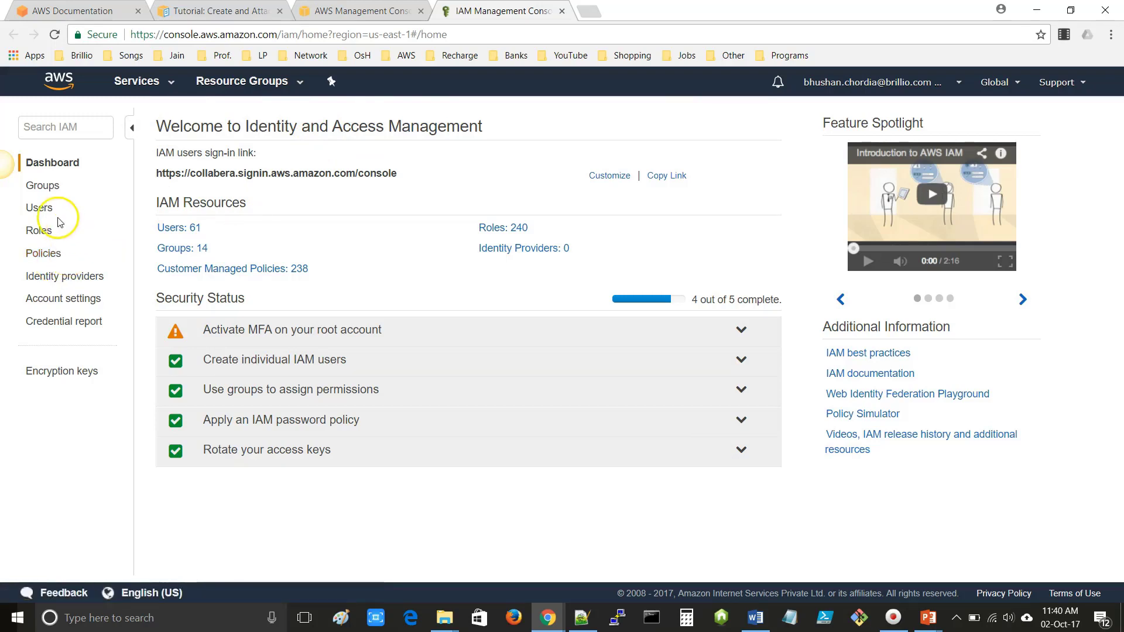
- Look over the IAM users list, then start the Add user wizard
click(41, 209)
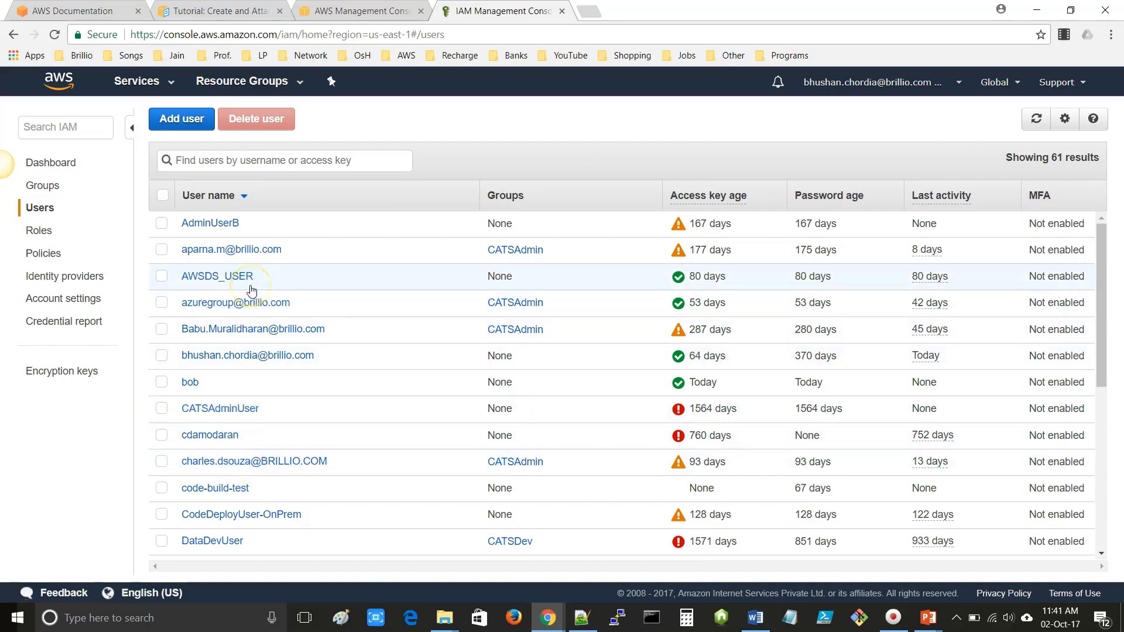
scroll(251, 389, down, 6)
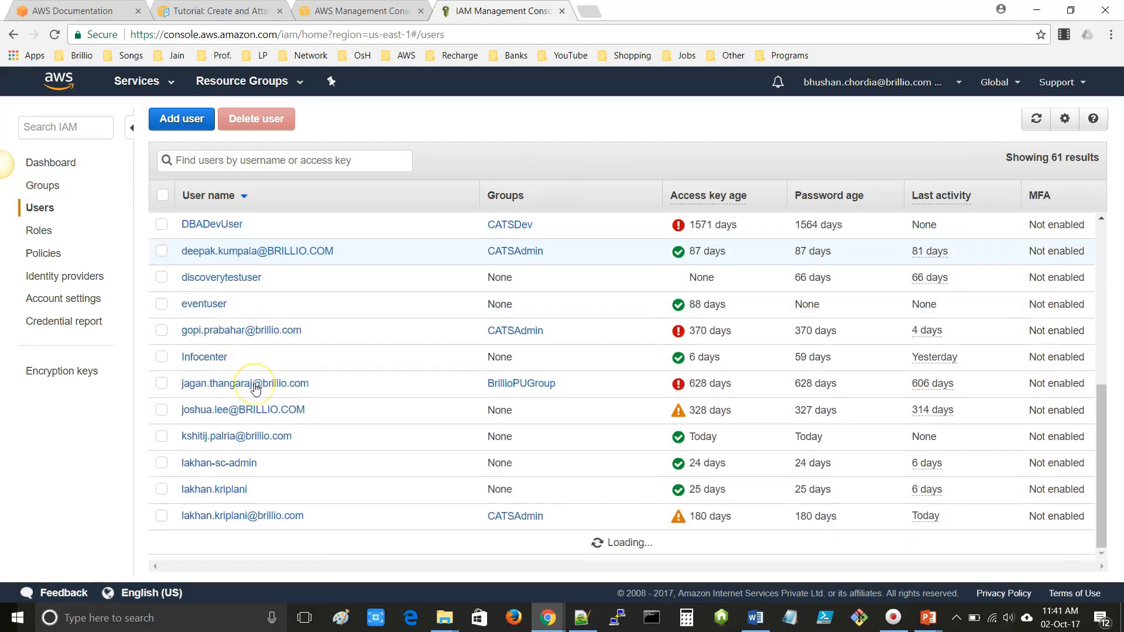
scroll(255, 390, up, 6)
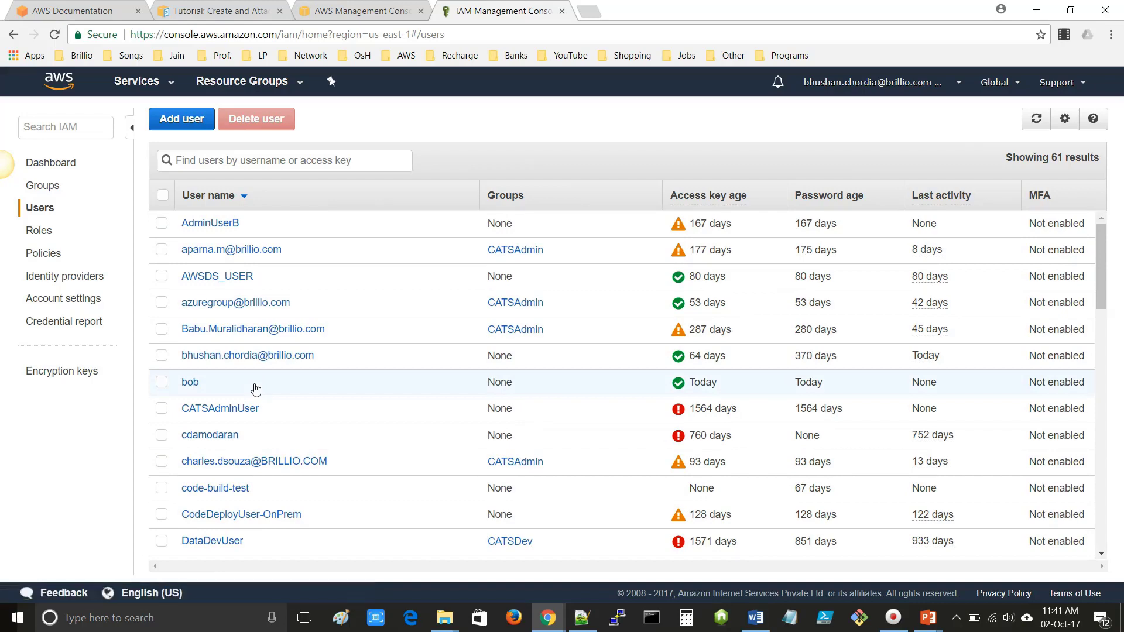
click(185, 122)
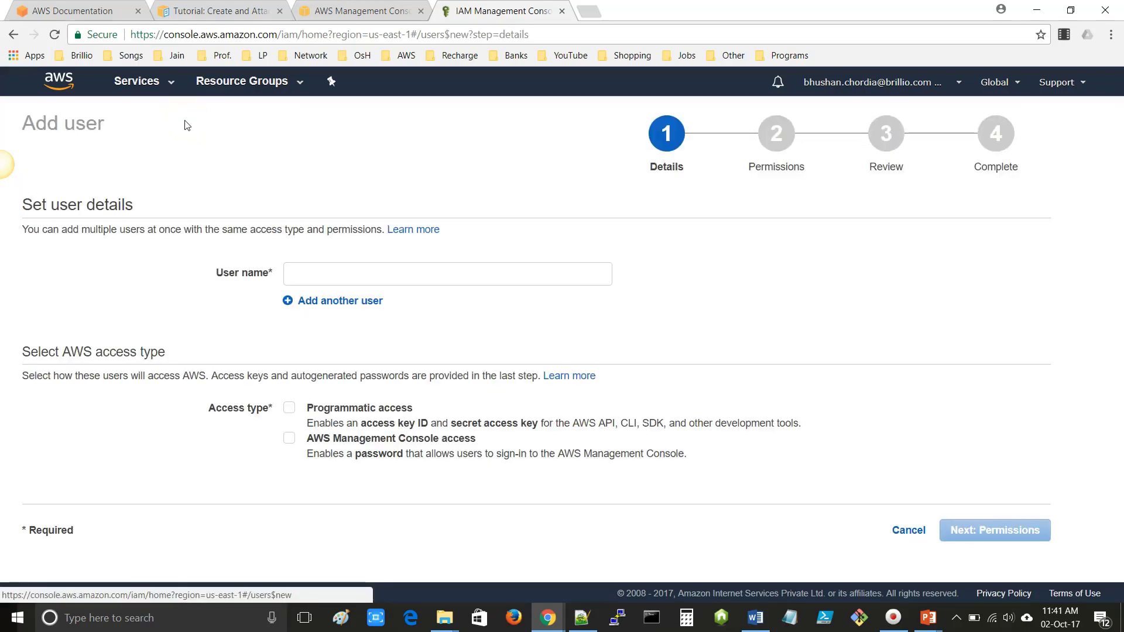
- Enter the user name PolicyUser as the only user in the form
click(329, 271)
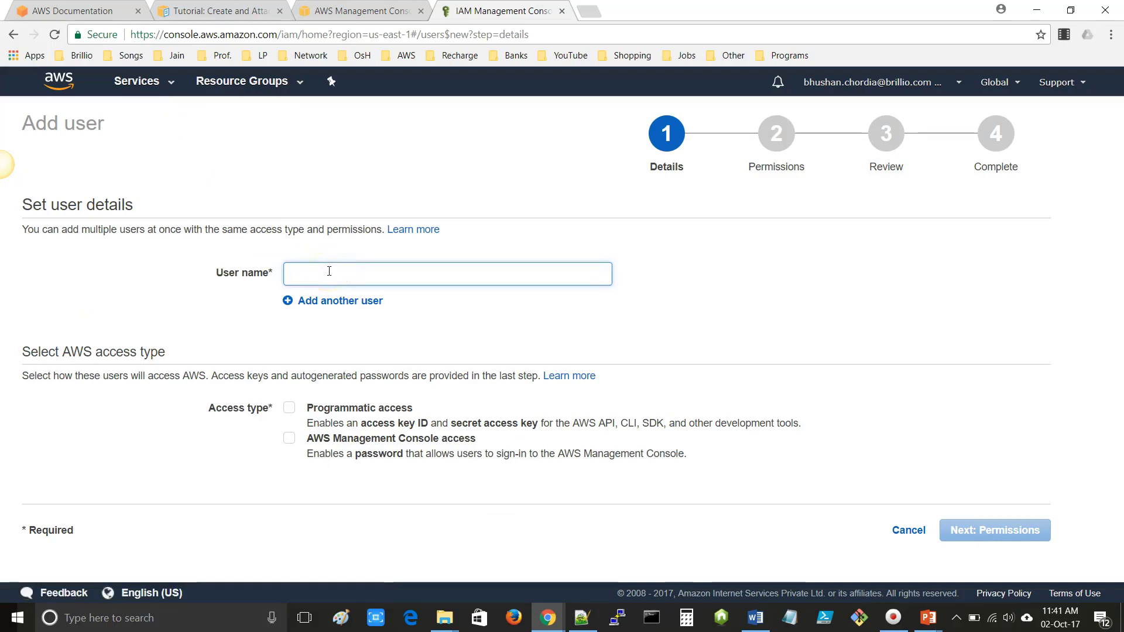
text(PolicyUser)
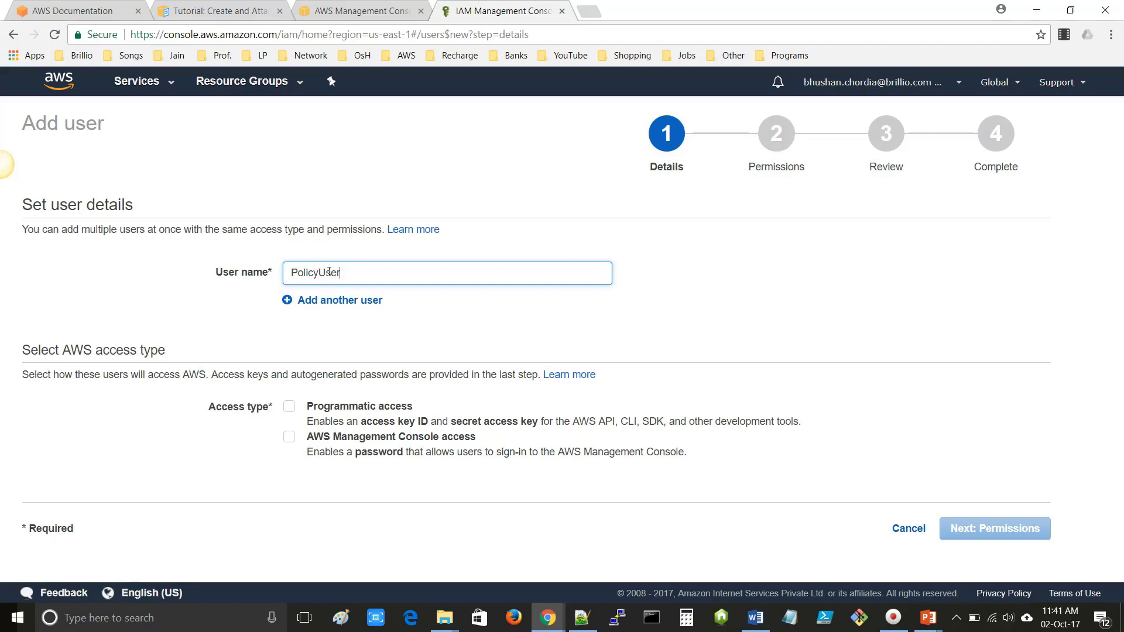
click(296, 300)
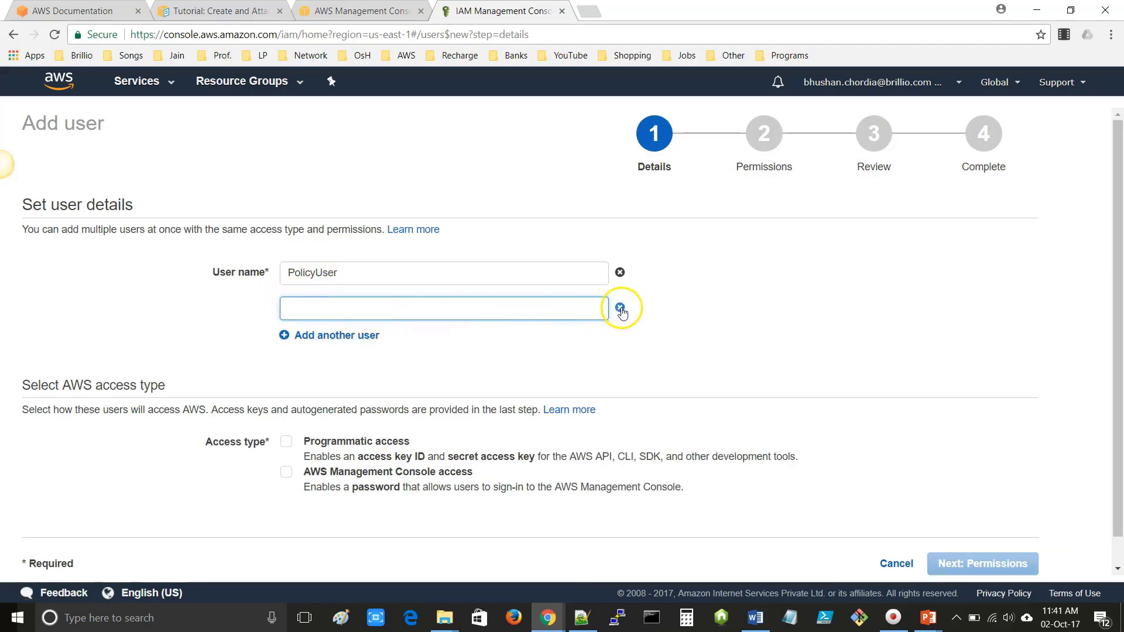
click(620, 308)
drag(364, 273, 292, 272)
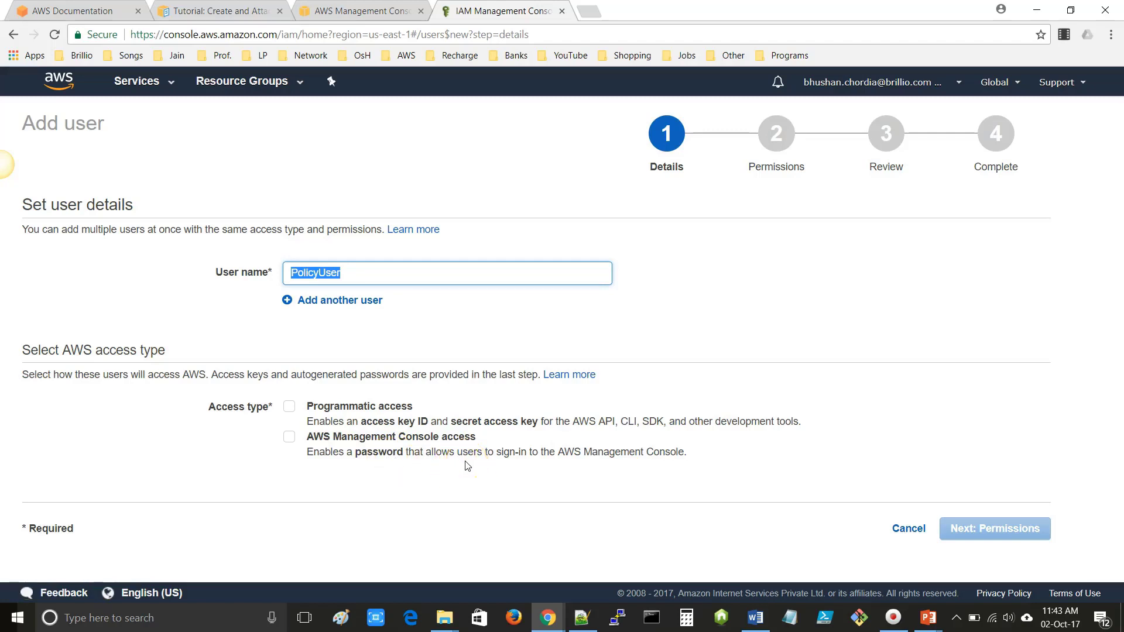
- Give PolicyUser both programmatic and AWS Management Console access
click(290, 409)
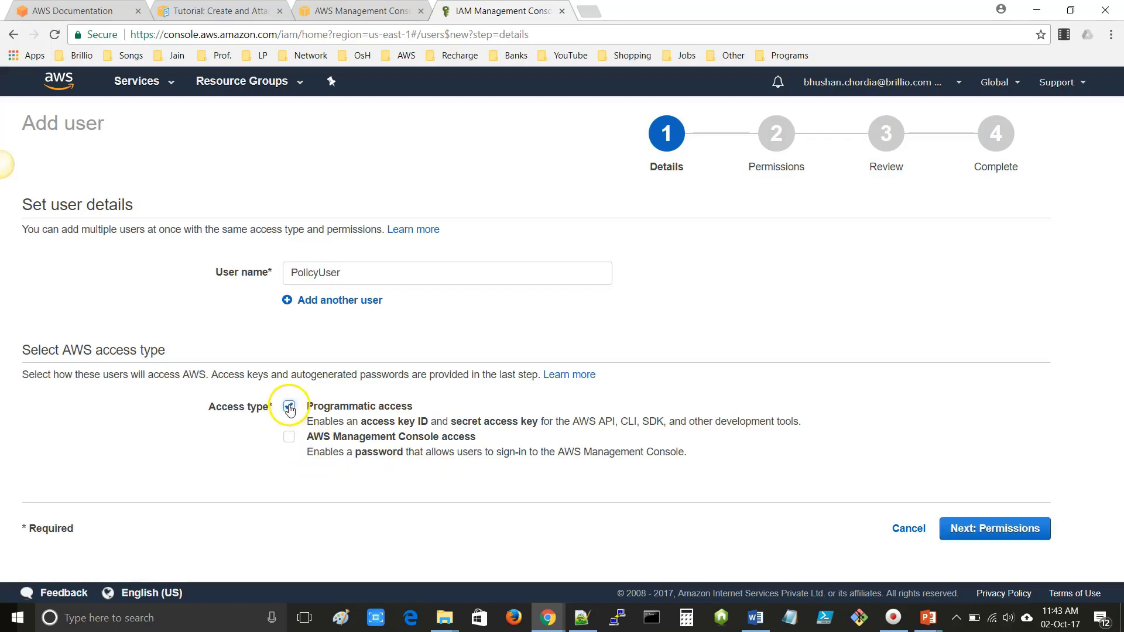
click(288, 439)
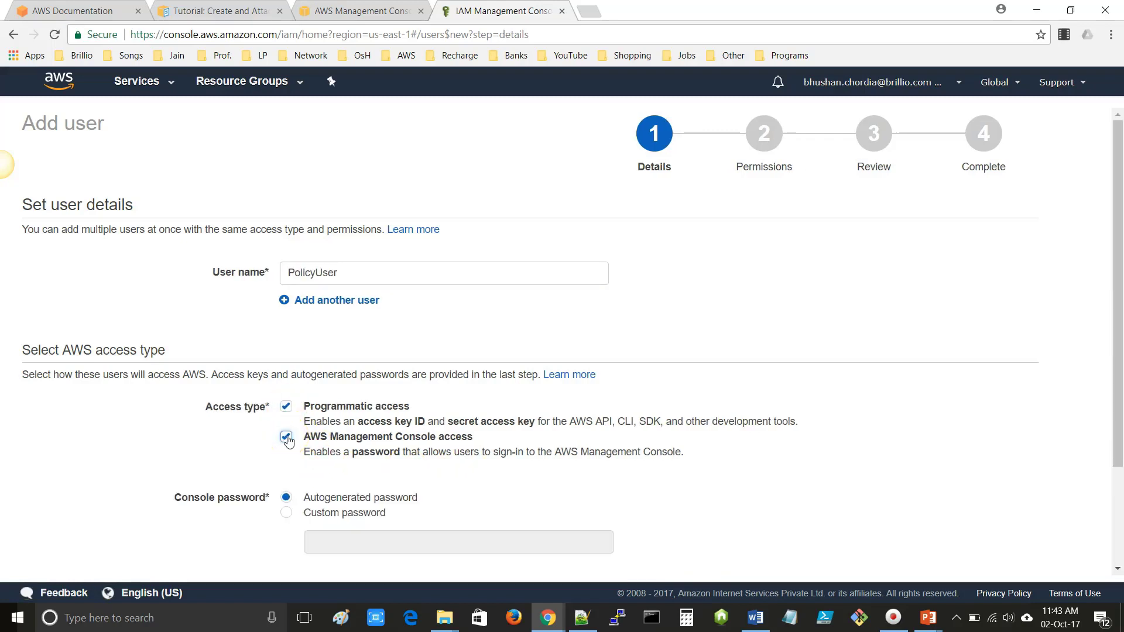
scroll(286, 440, down, 1)
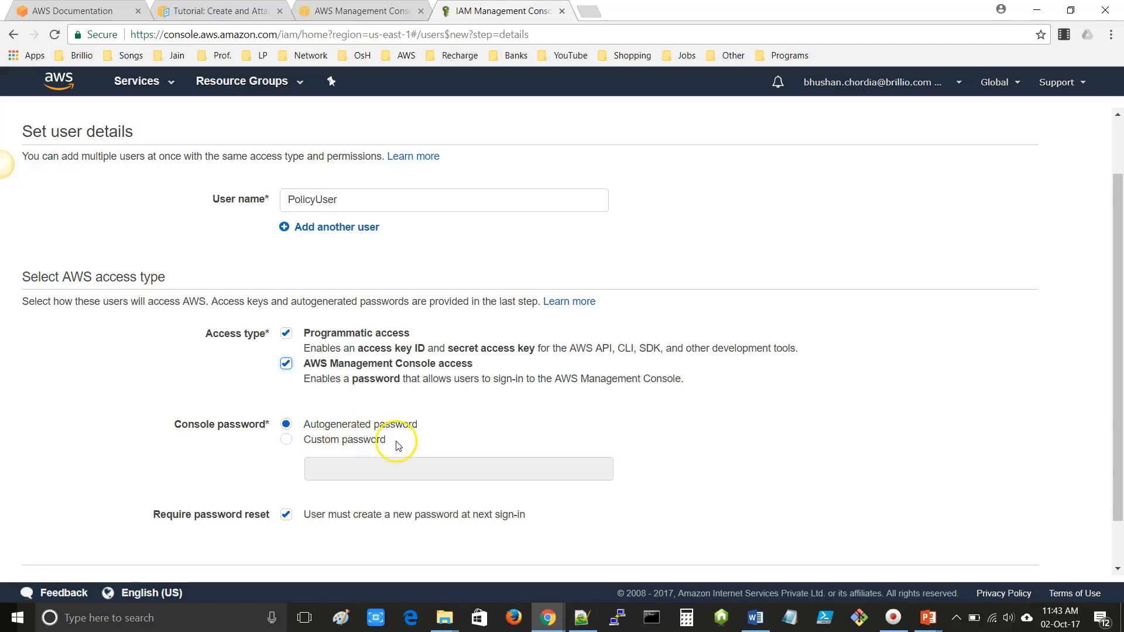
- Choose a custom console password, enter it, and continue to Permissions
click(286, 443)
click(321, 469)
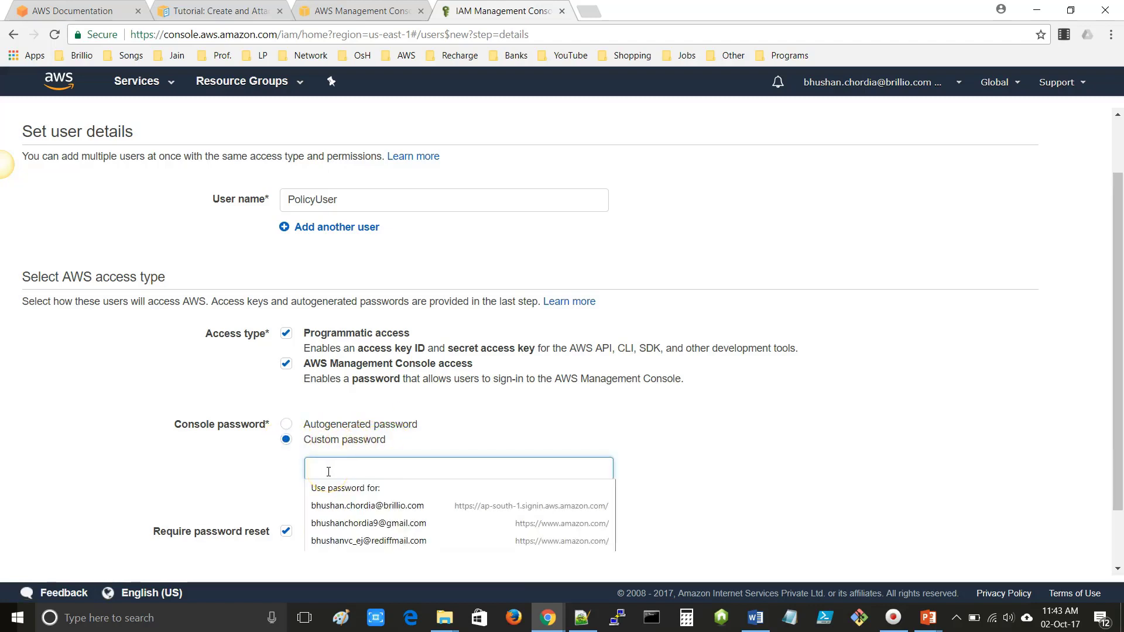
click(295, 498)
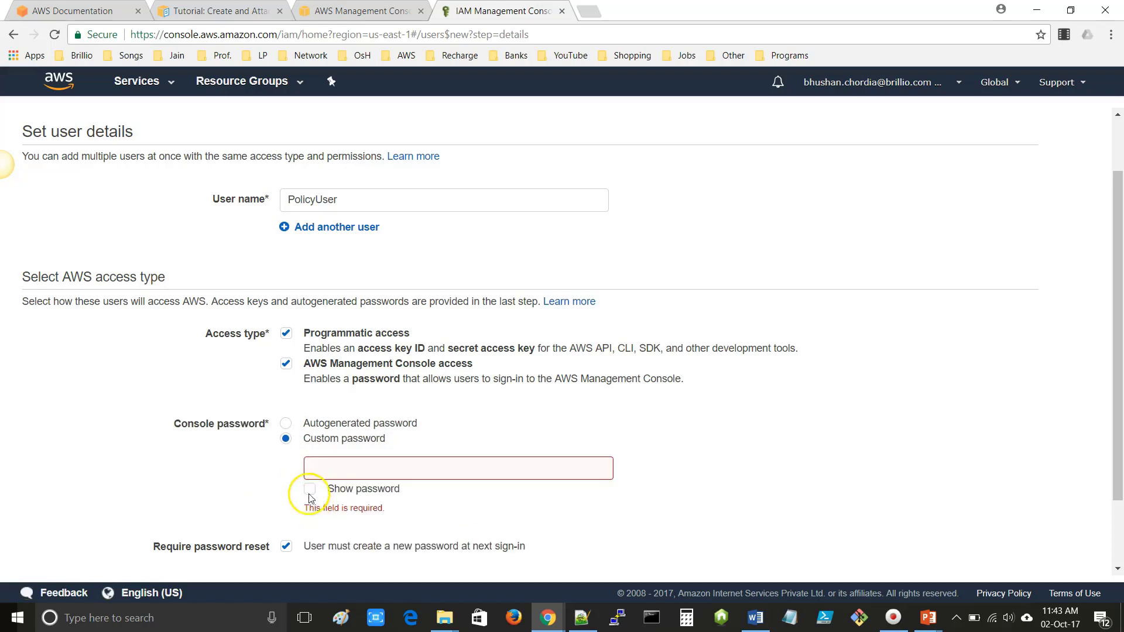
click(309, 488)
click(326, 468)
text(P)
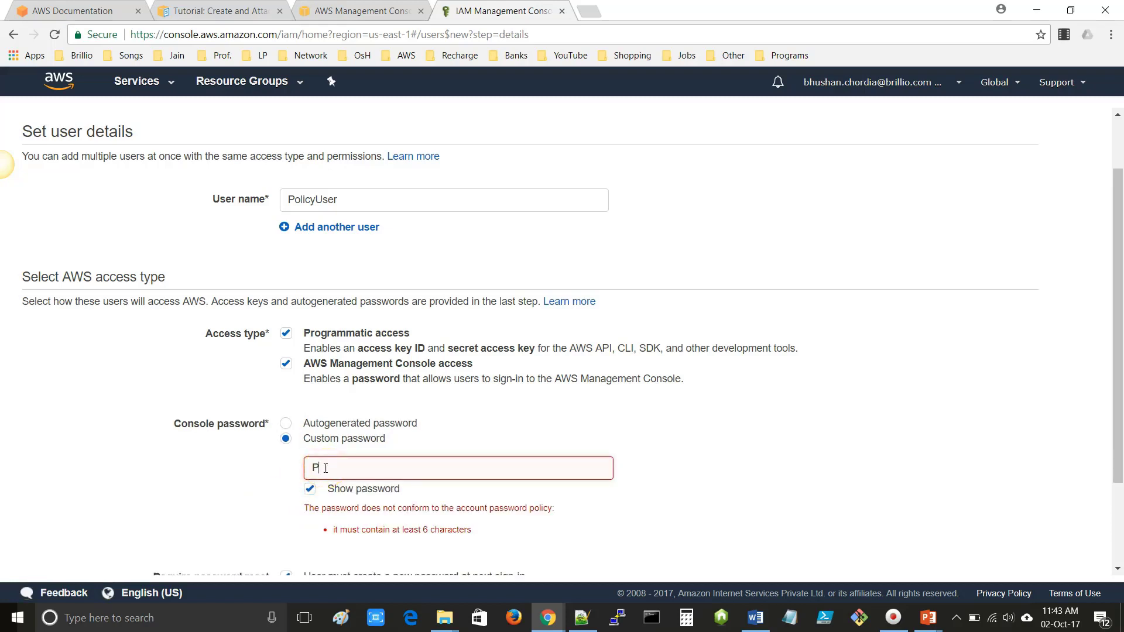
text(o)
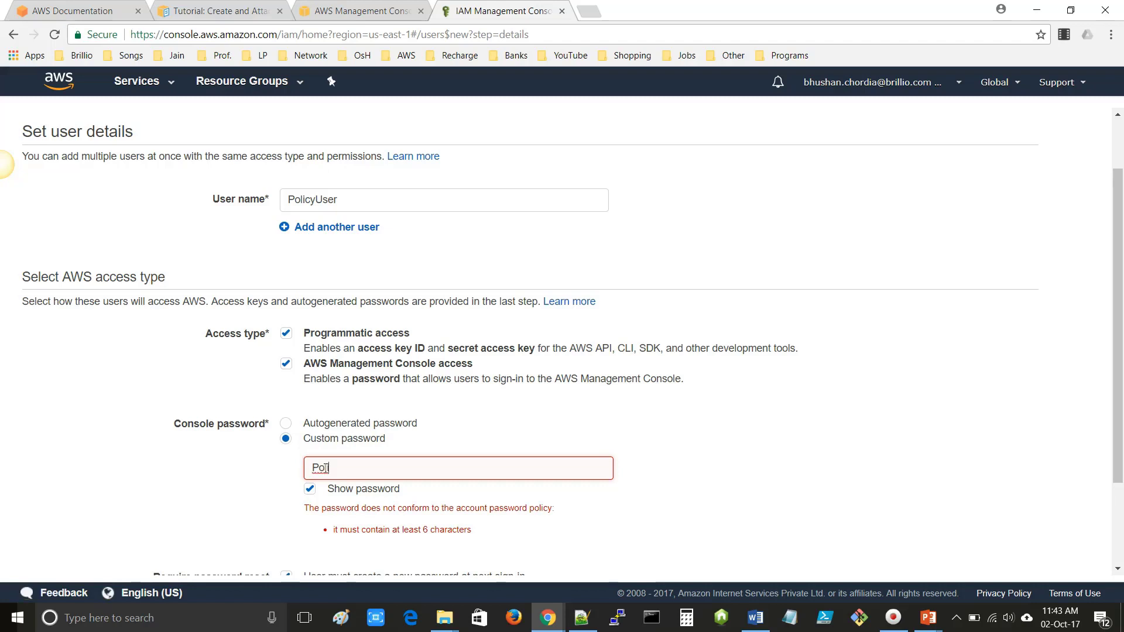
text(licyUser)
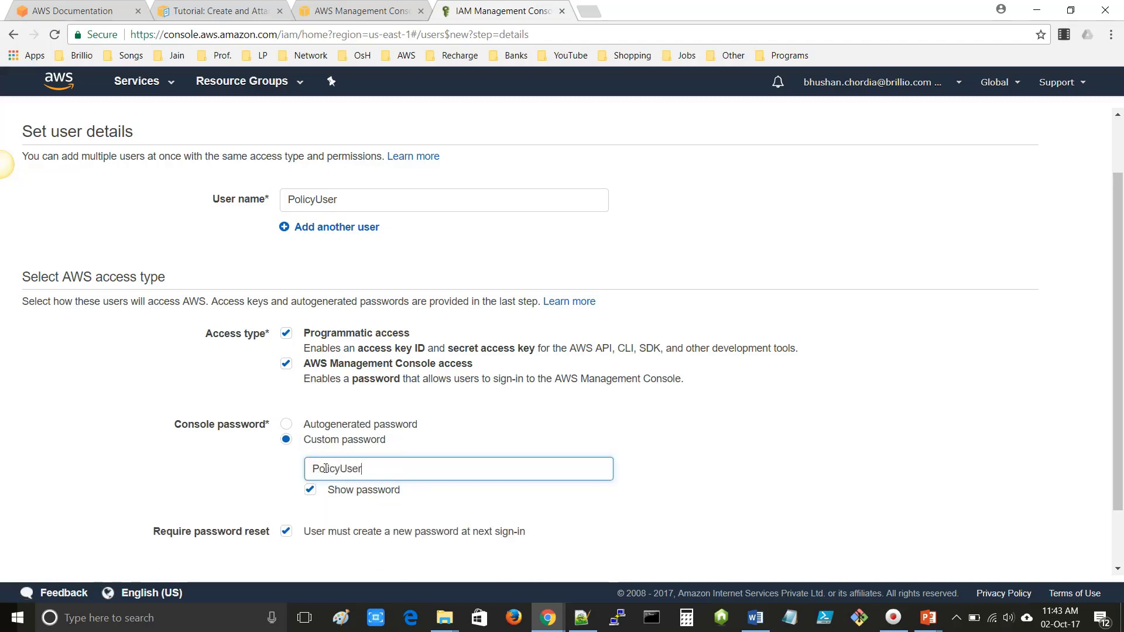
scroll(455, 460, down, 2)
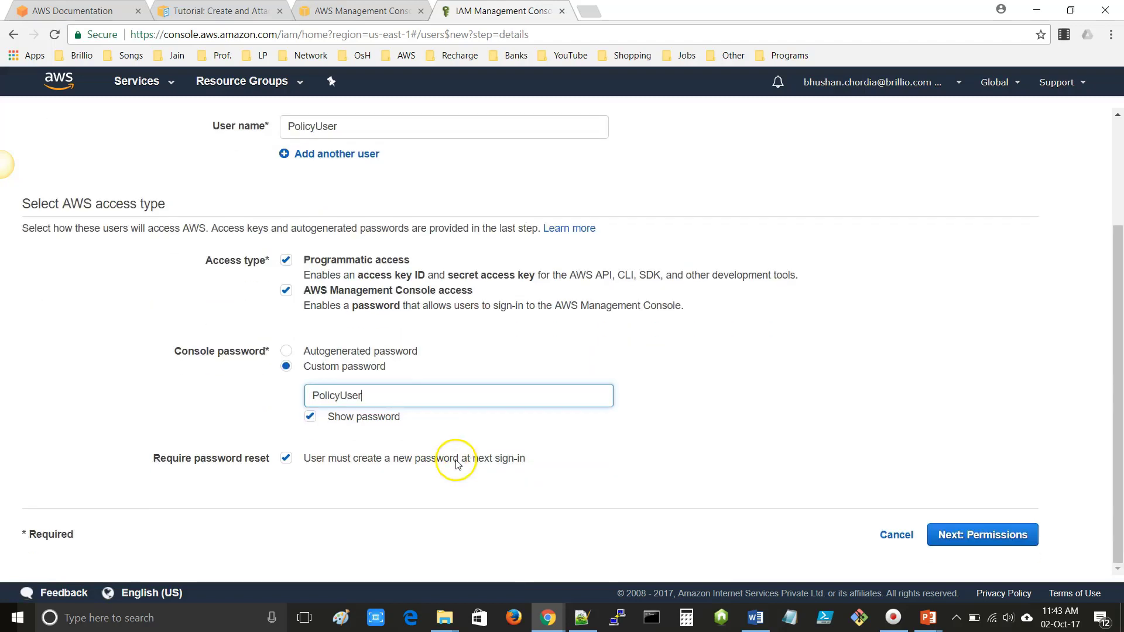
drag(388, 396, 296, 396)
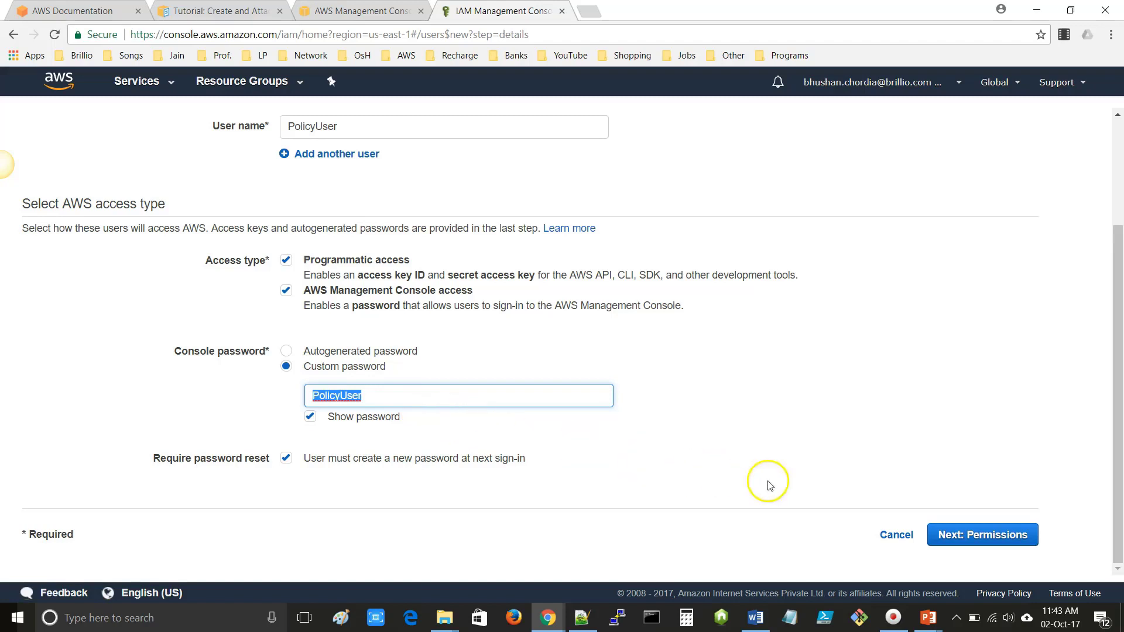
click(982, 537)
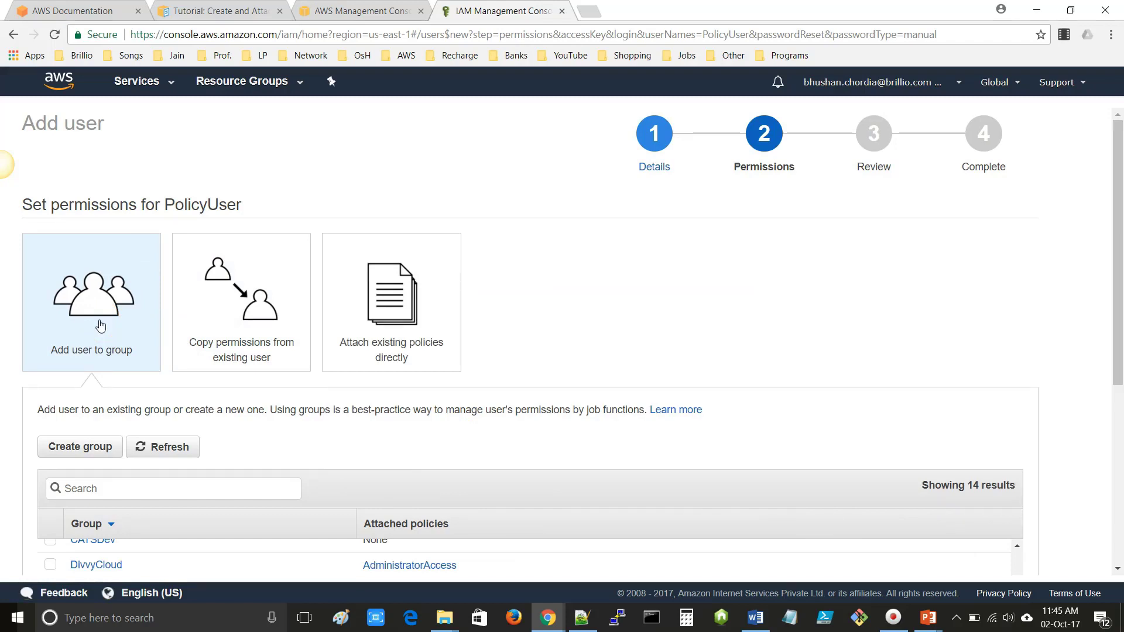
- Skip all 14 groups and policies for PolicyUser and proceed to Review
drag(164, 203, 256, 209)
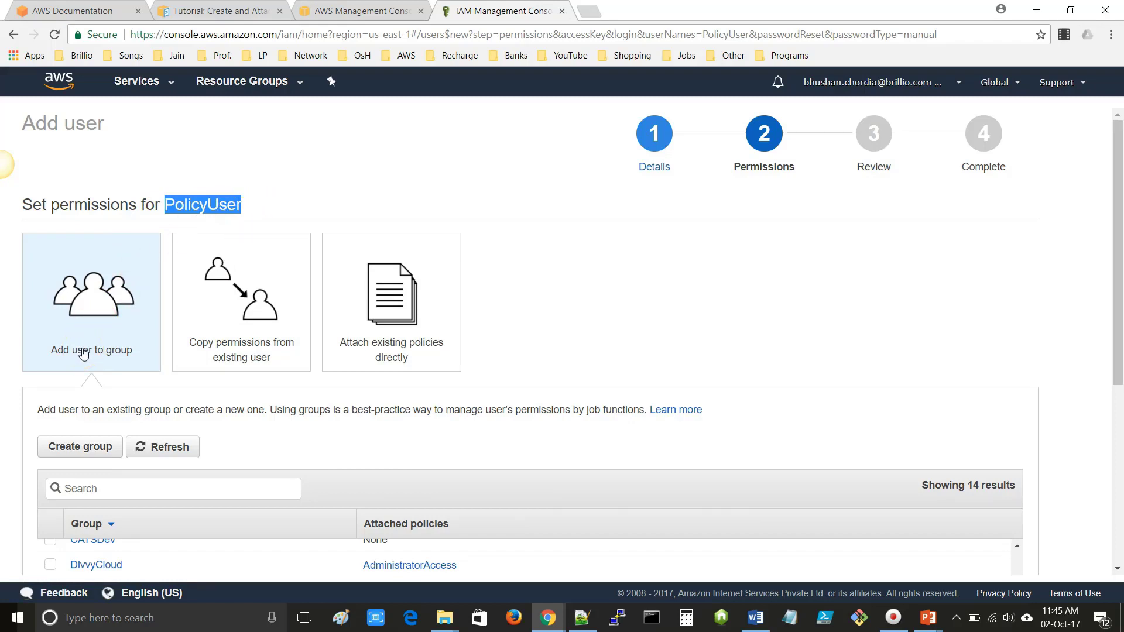
click(202, 359)
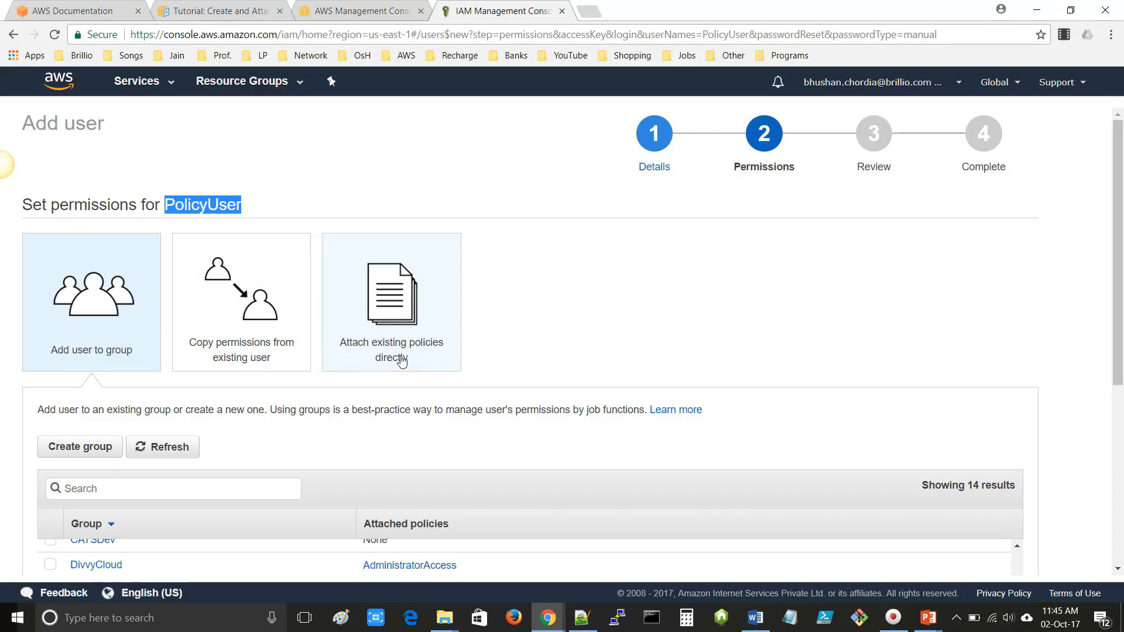
scroll(402, 362, down, 2)
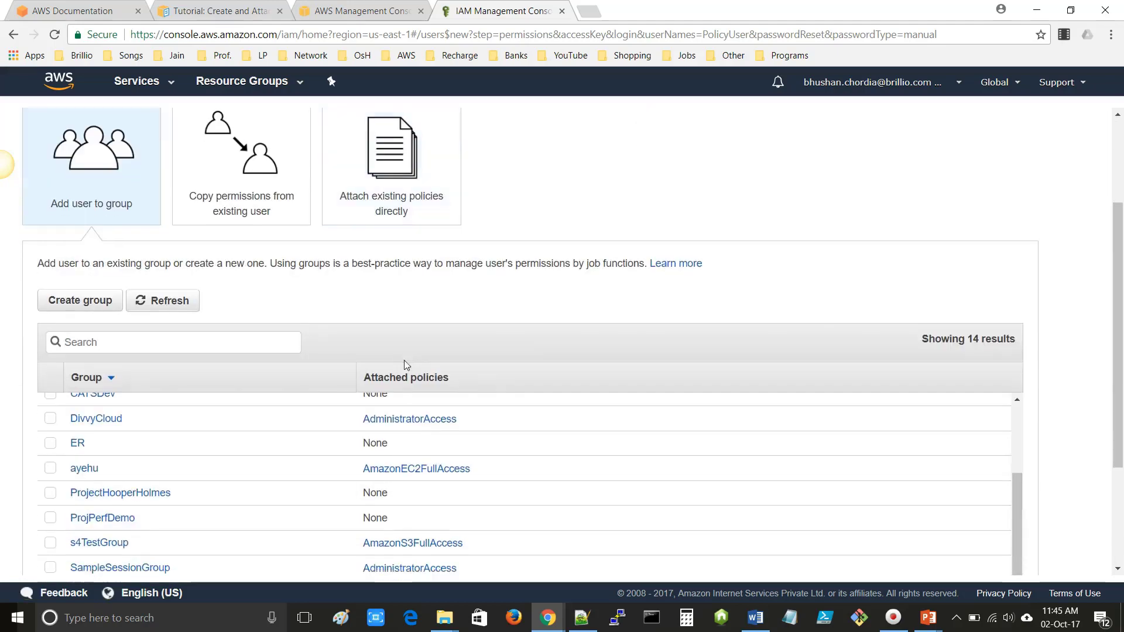
scroll(883, 484, down, 3)
scroll(883, 488, up, 4)
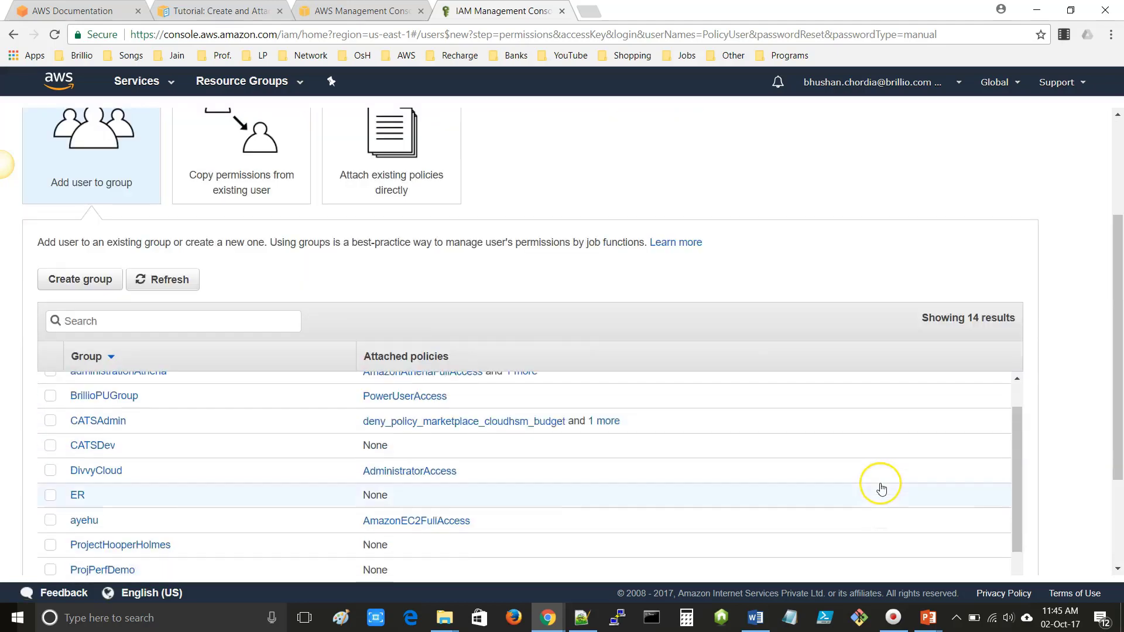
scroll(937, 468, up, 1)
scroll(1029, 447, down, 3)
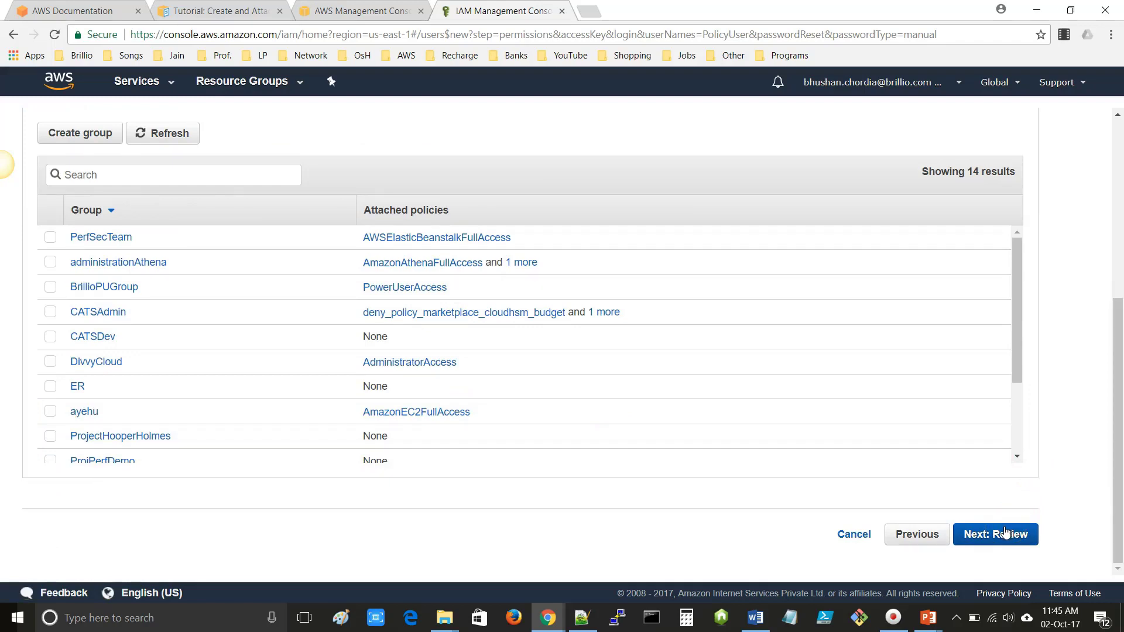
click(992, 536)
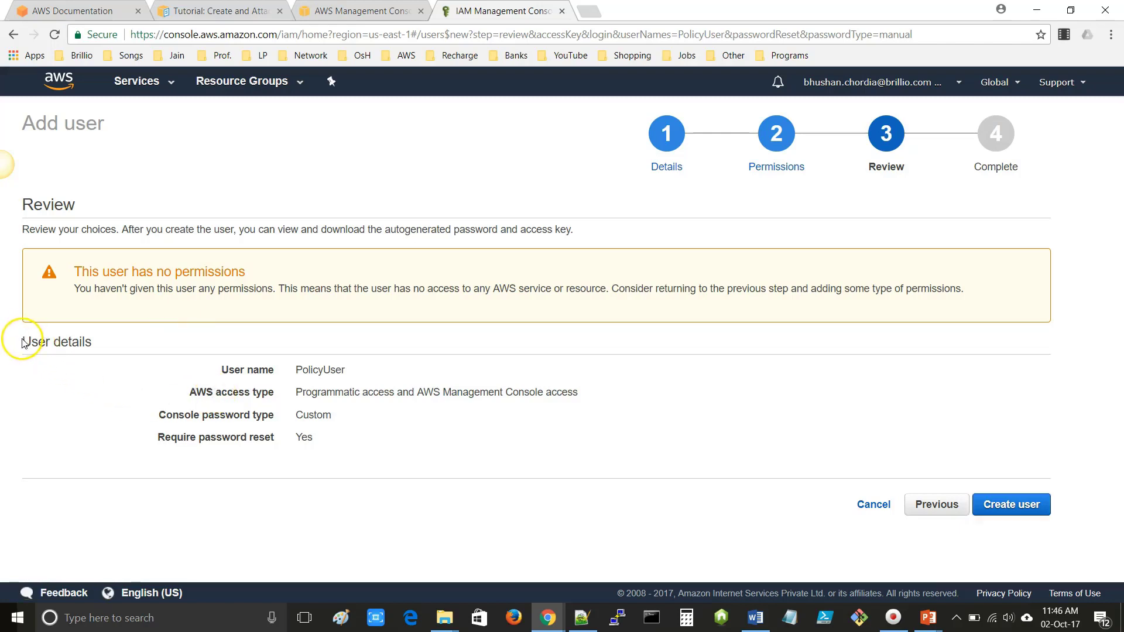
- Create PolicyUser, download its credentials .csv, reveal the secret key, then close the wizard
drag(24, 338, 92, 342)
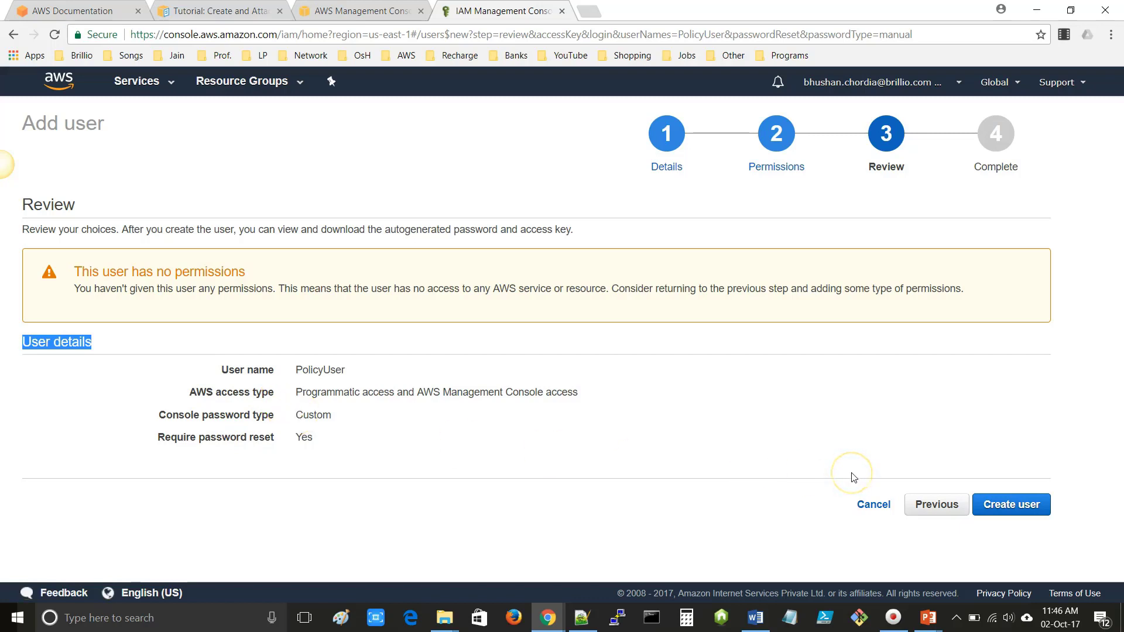
click(1013, 504)
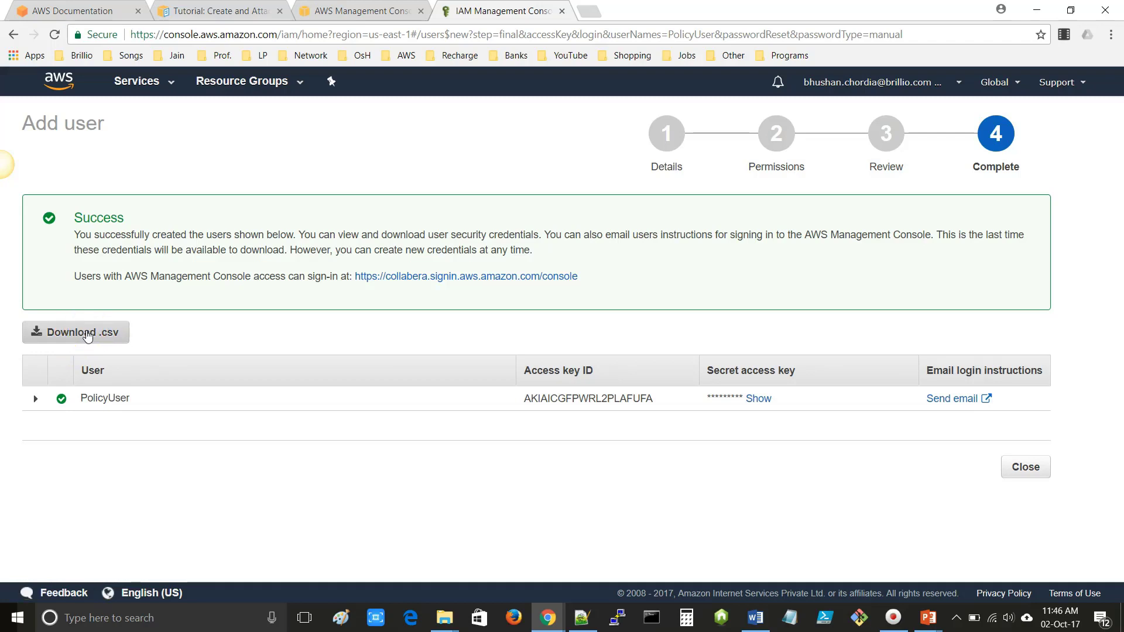
click(87, 335)
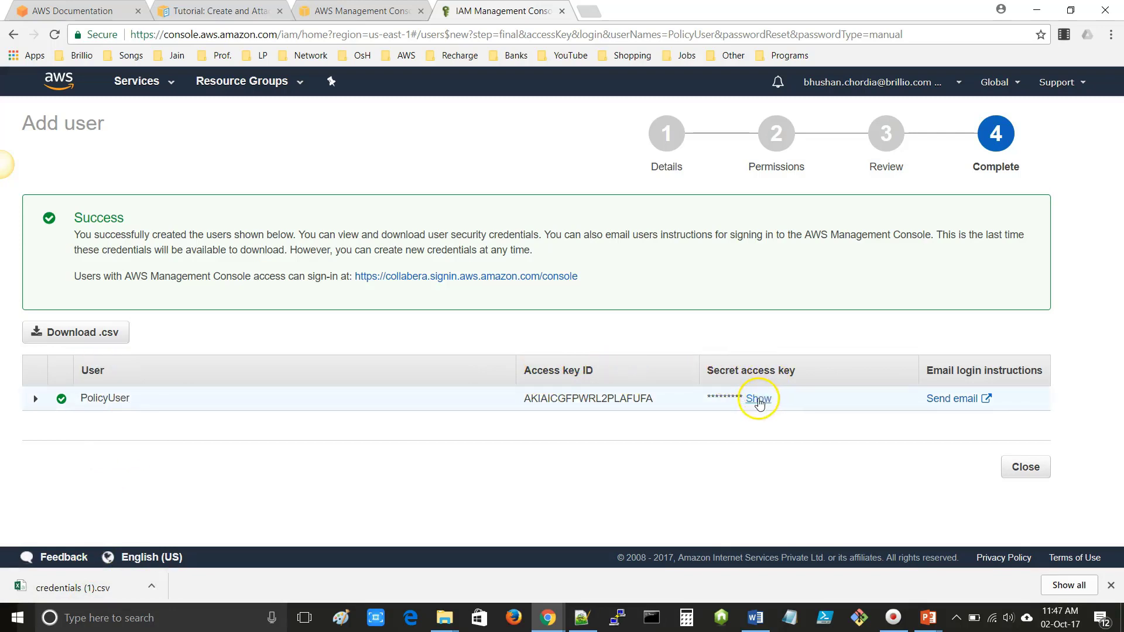
click(757, 398)
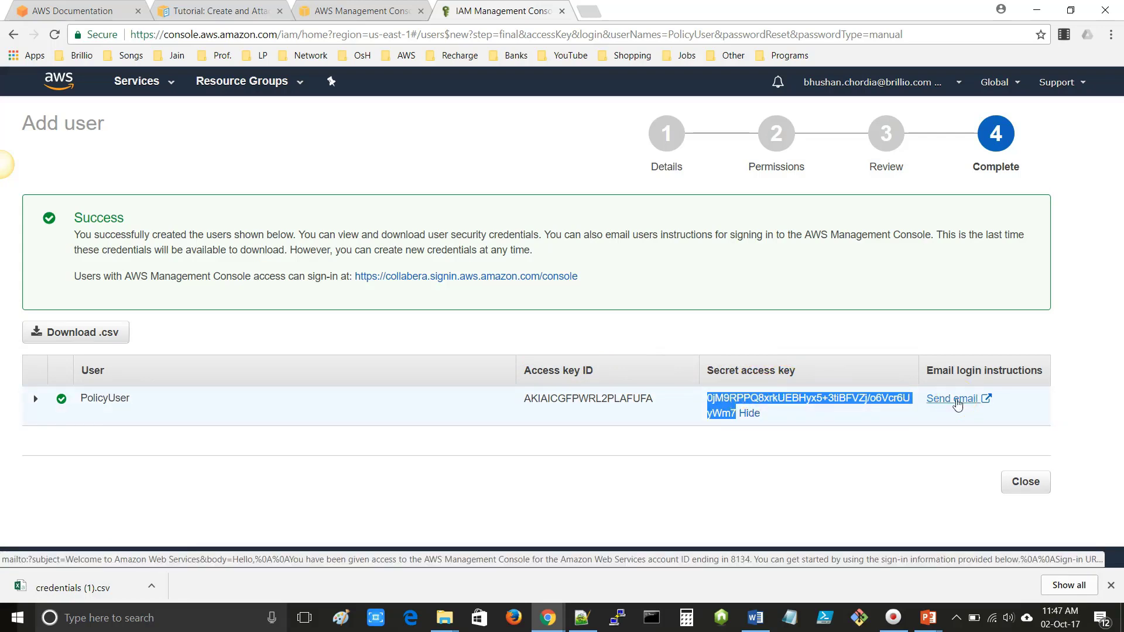
click(955, 400)
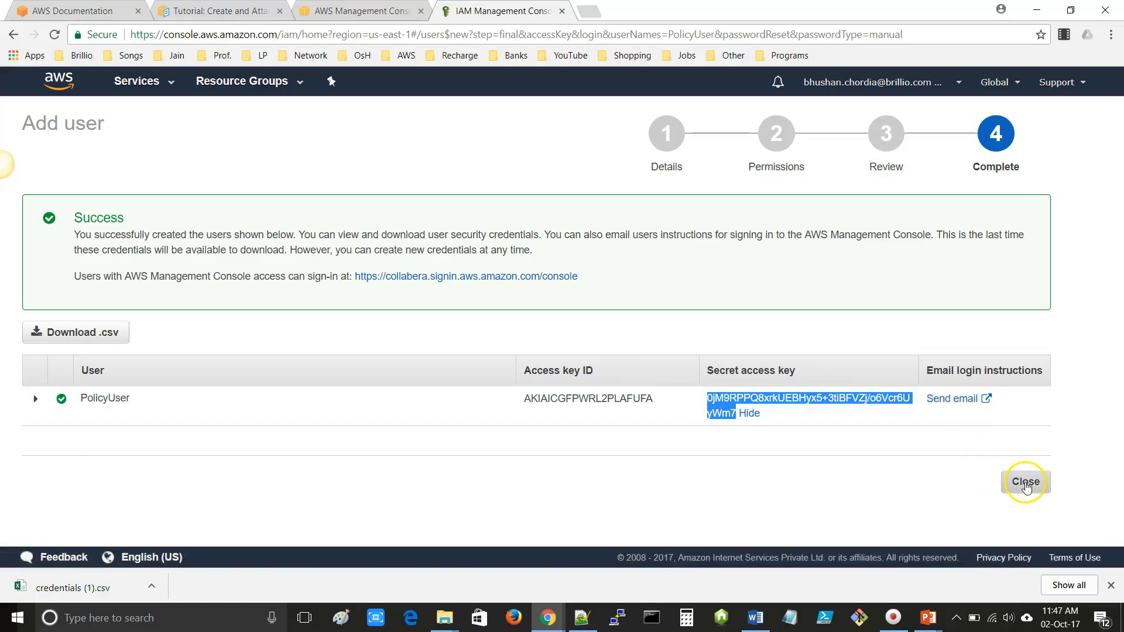
click(1024, 484)
click(1111, 586)
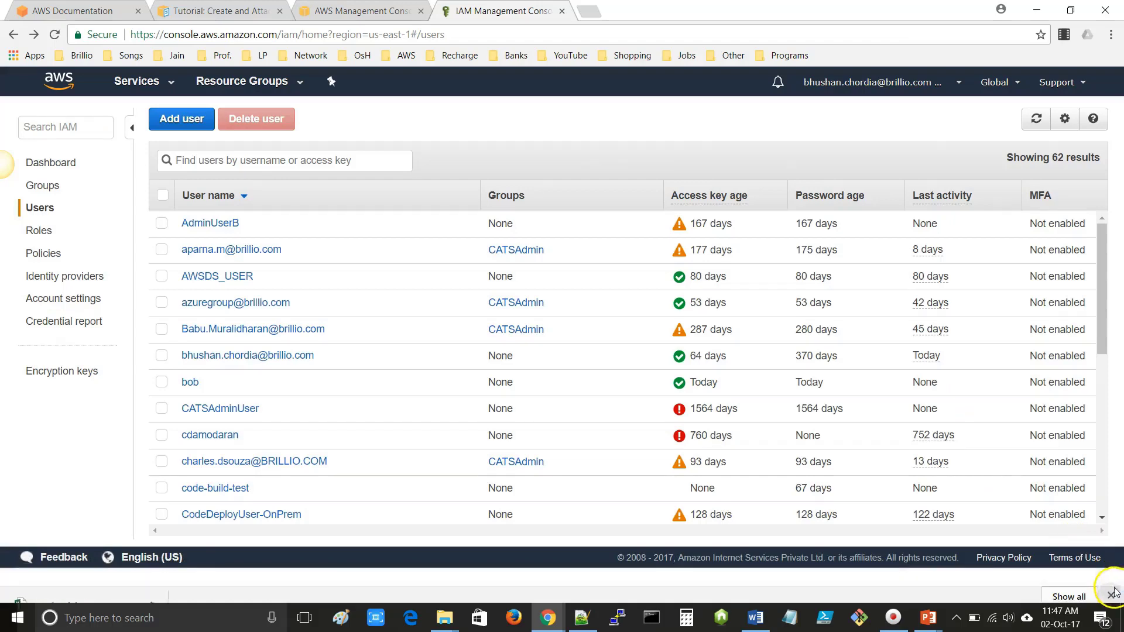
- Filter the users list by 'Policy' and tick PolicyUser
click(311, 161)
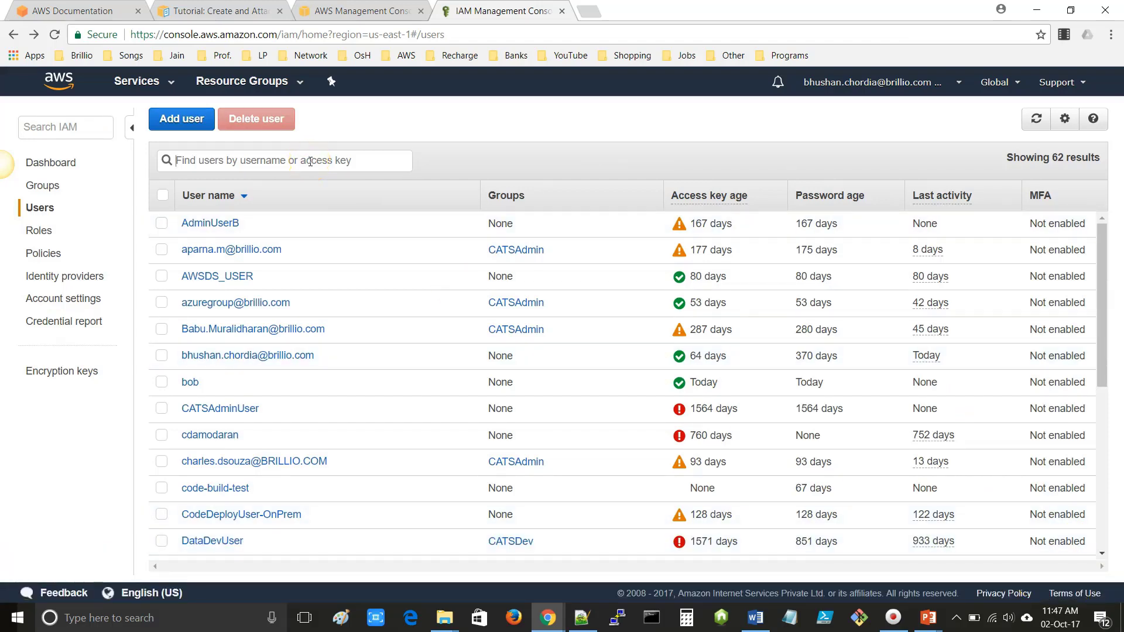
text(Po)
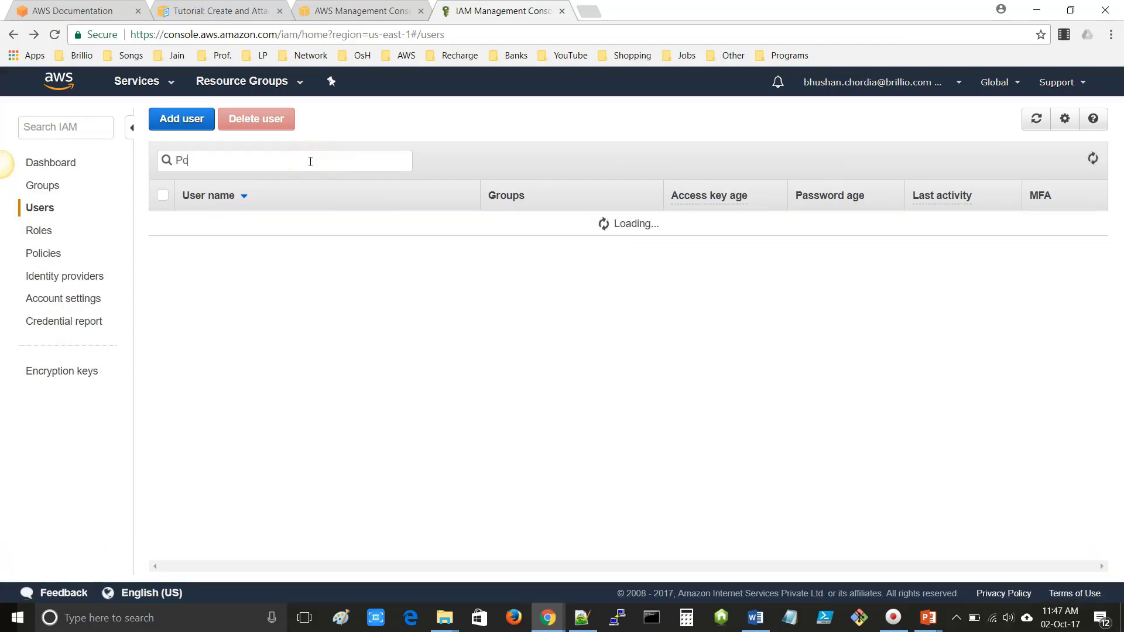
text(licy)
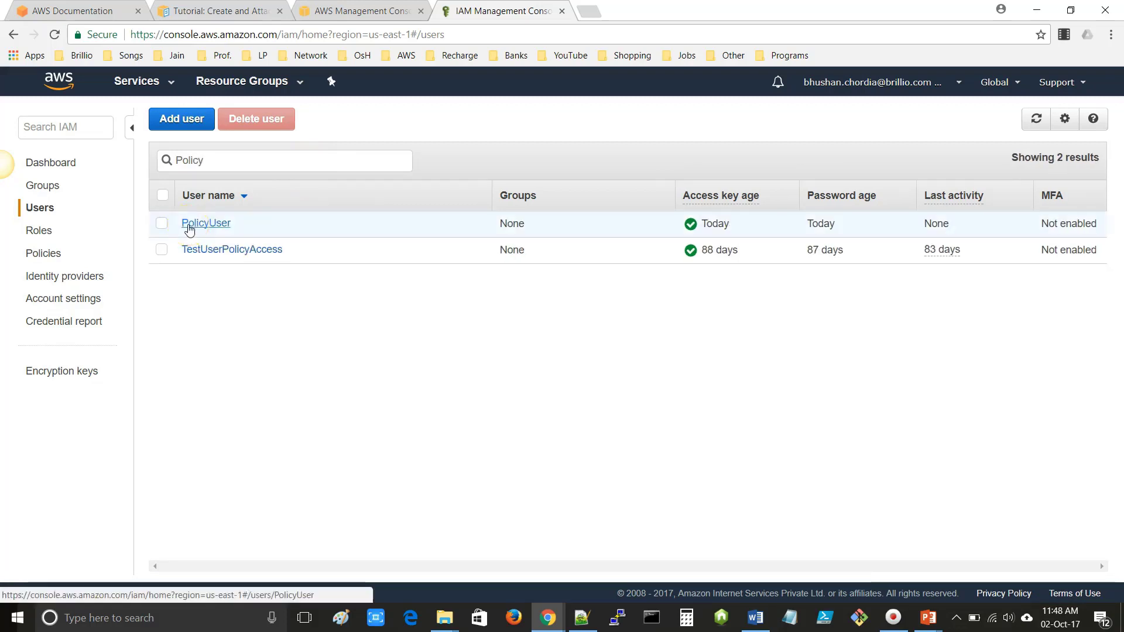
click(162, 225)
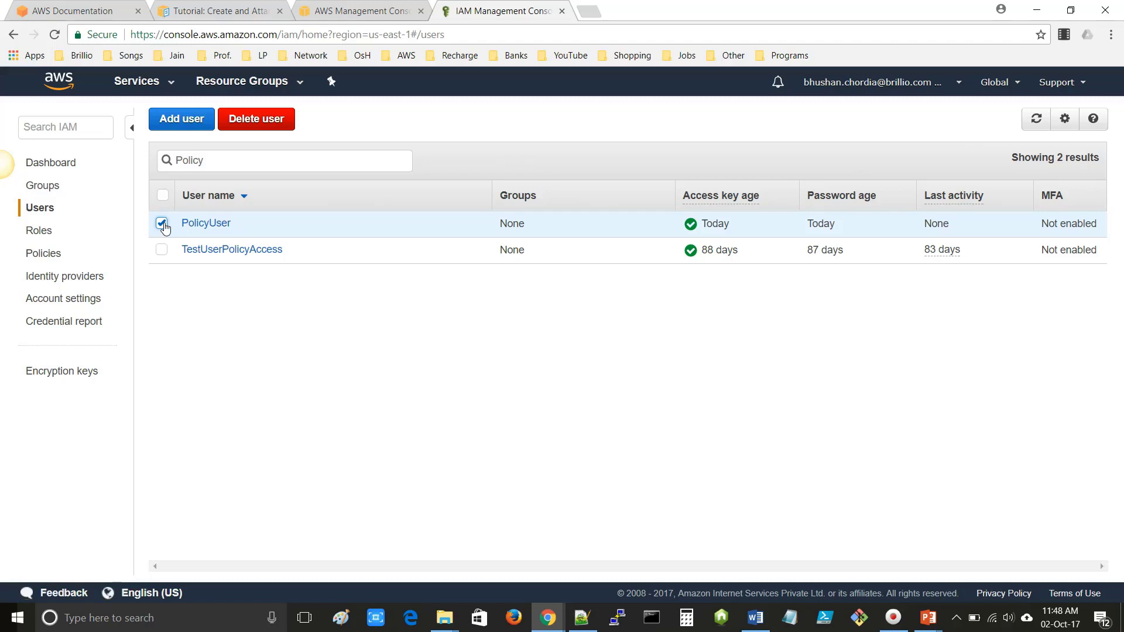
- Browse the IAM policies list and start creating a new policy
click(43, 254)
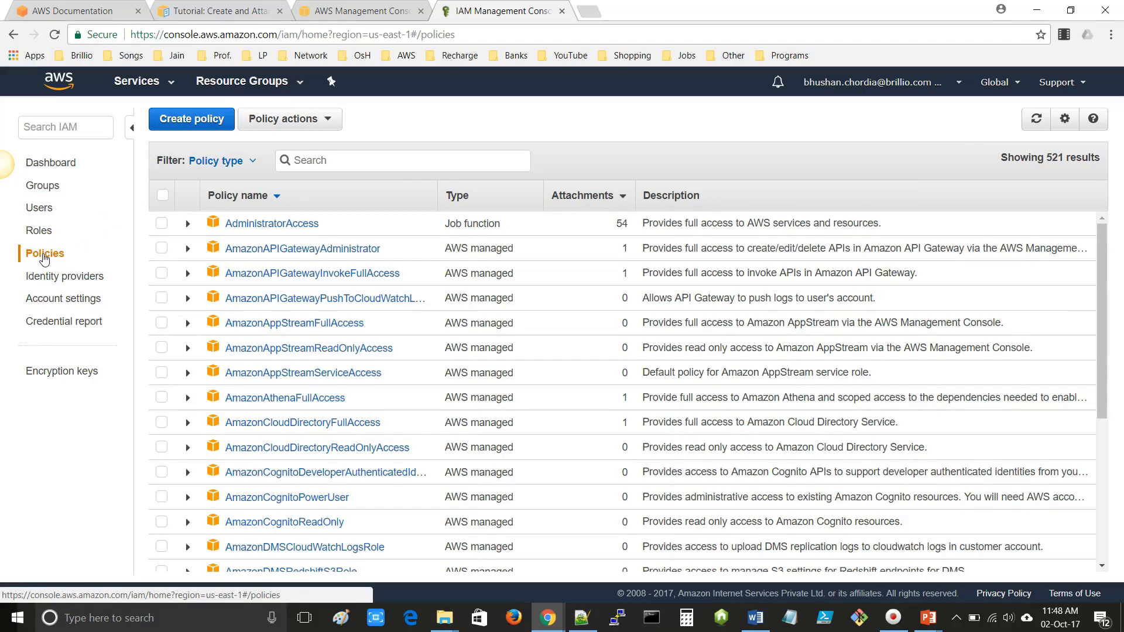
scroll(301, 377, down, 7)
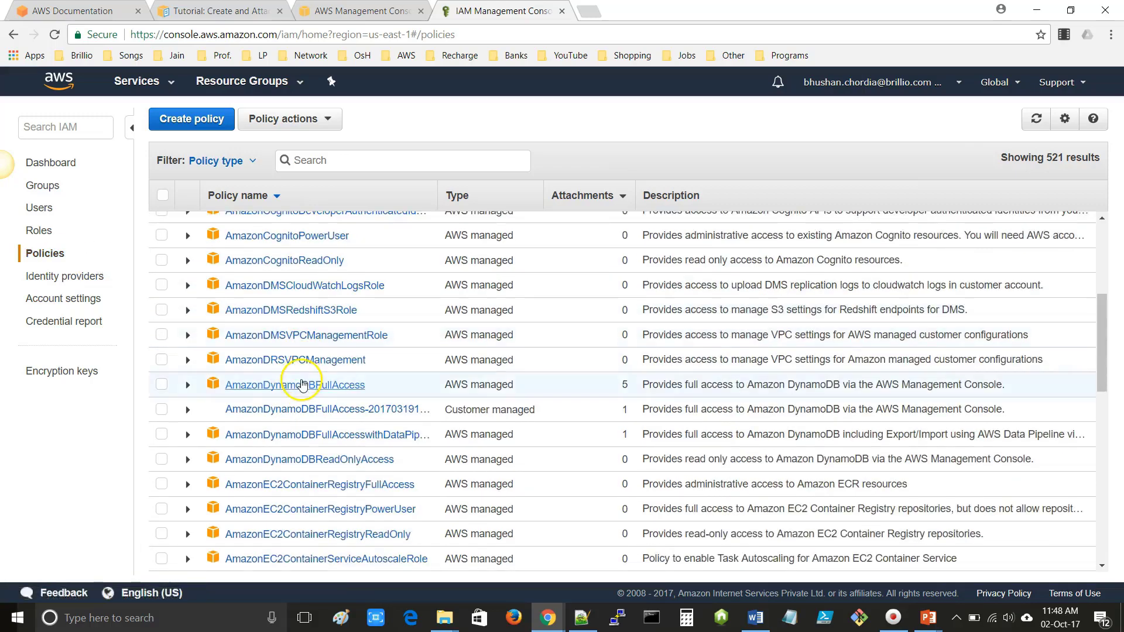
scroll(302, 387, down, 3)
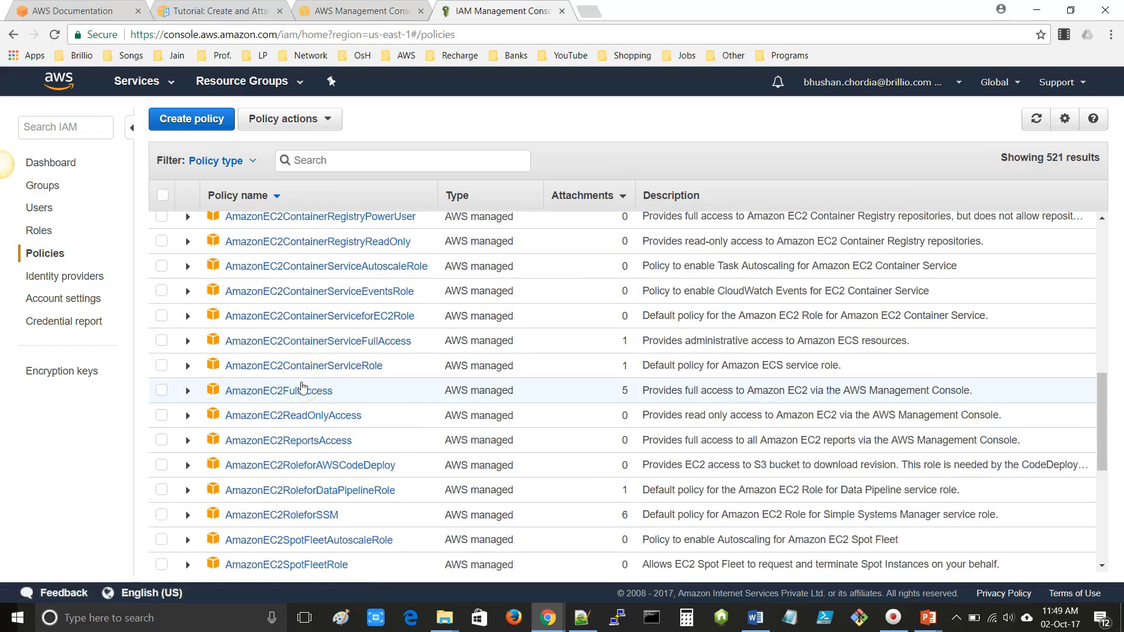
scroll(302, 386, up, 10)
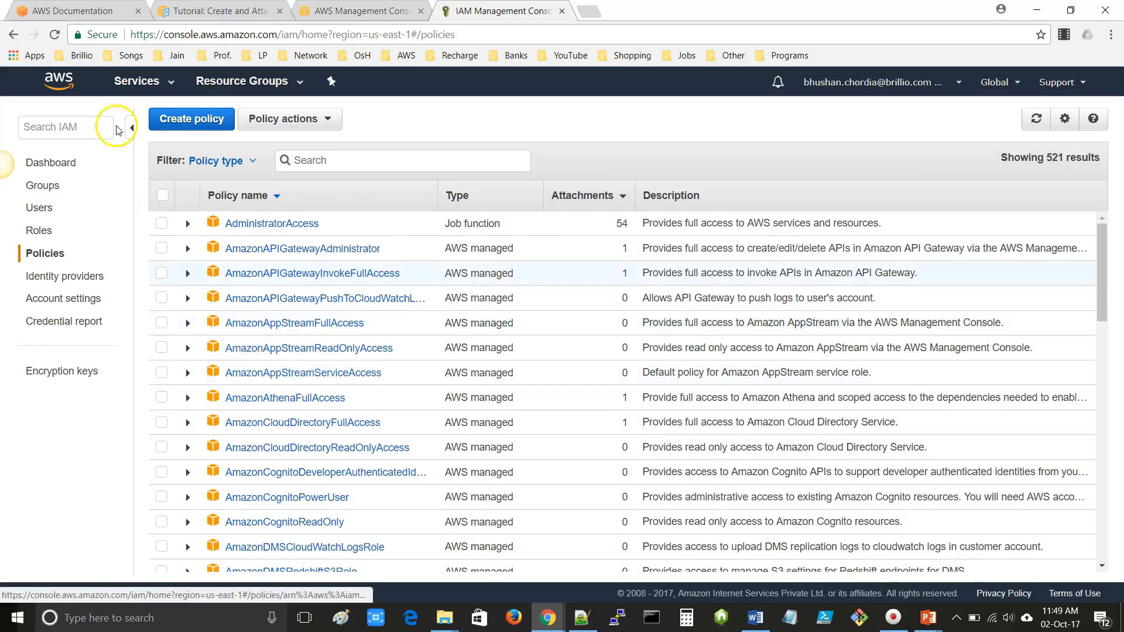
click(189, 122)
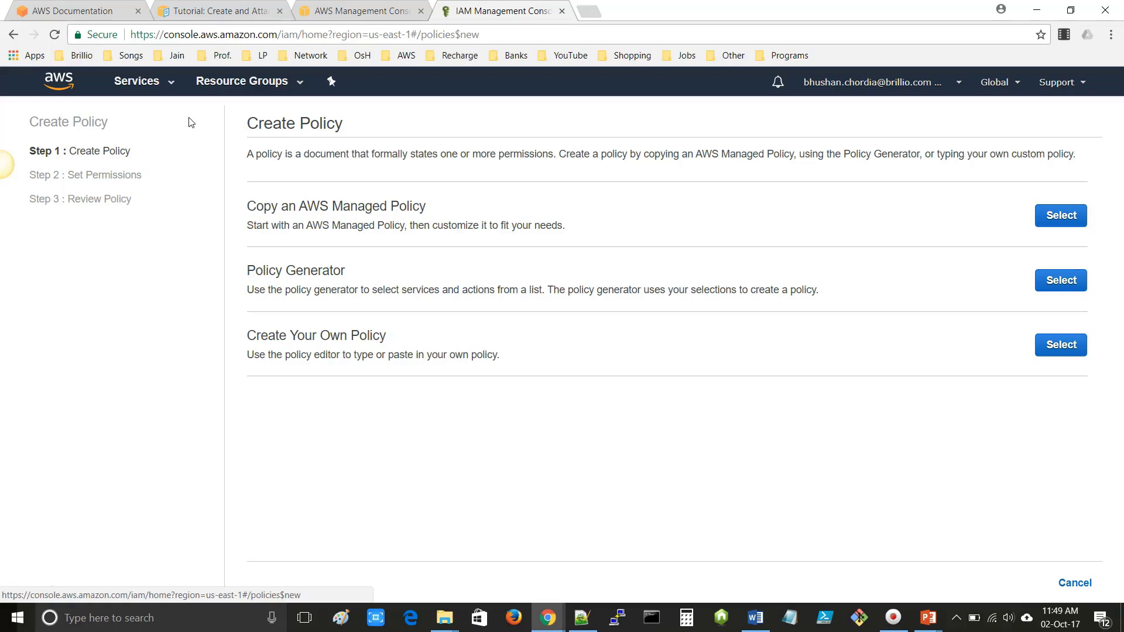
- Choose Create Your Own Policy in the Create Policy wizard
click(188, 132)
click(250, 339)
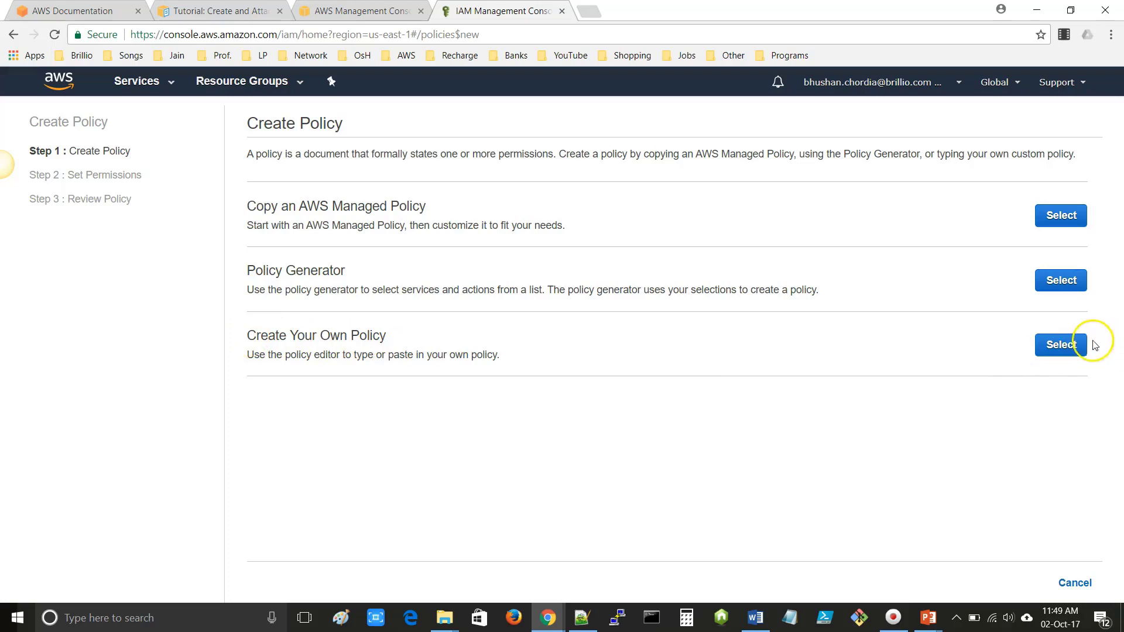
click(1062, 346)
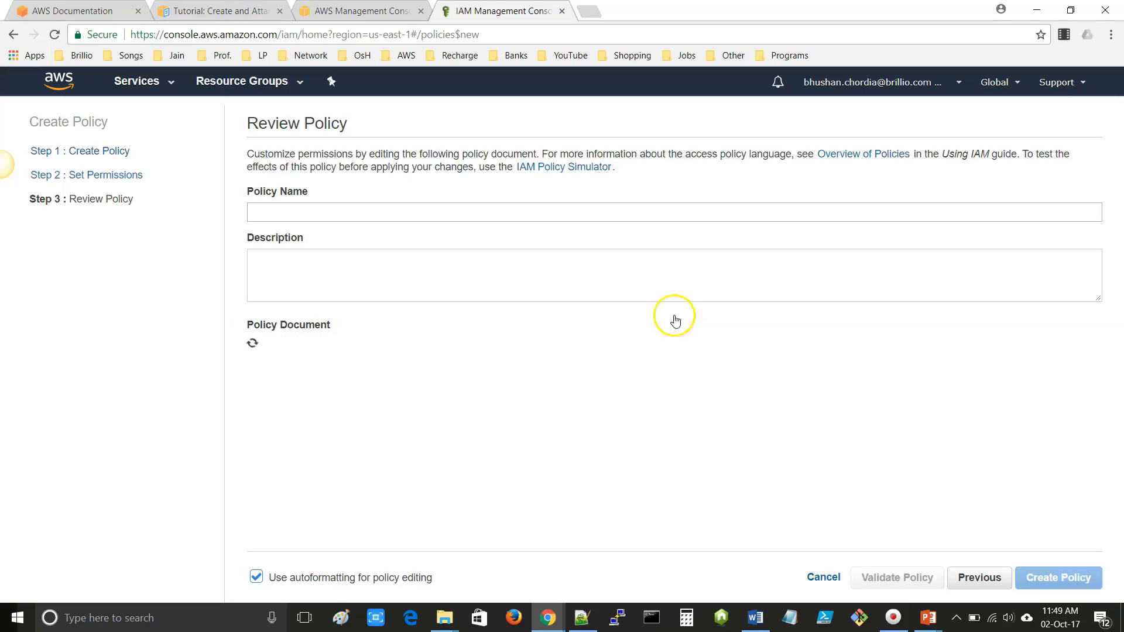
- Set policy name and description to UsersReadOnlyAccessToIAMConsole, copied from Notepad++
click(269, 207)
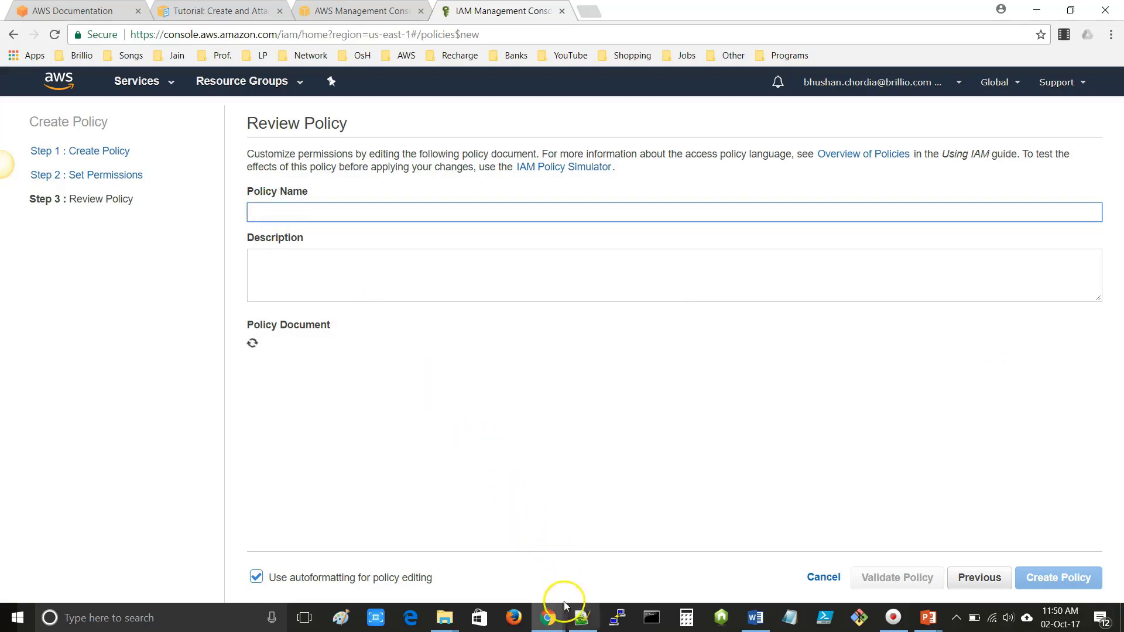
click(583, 619)
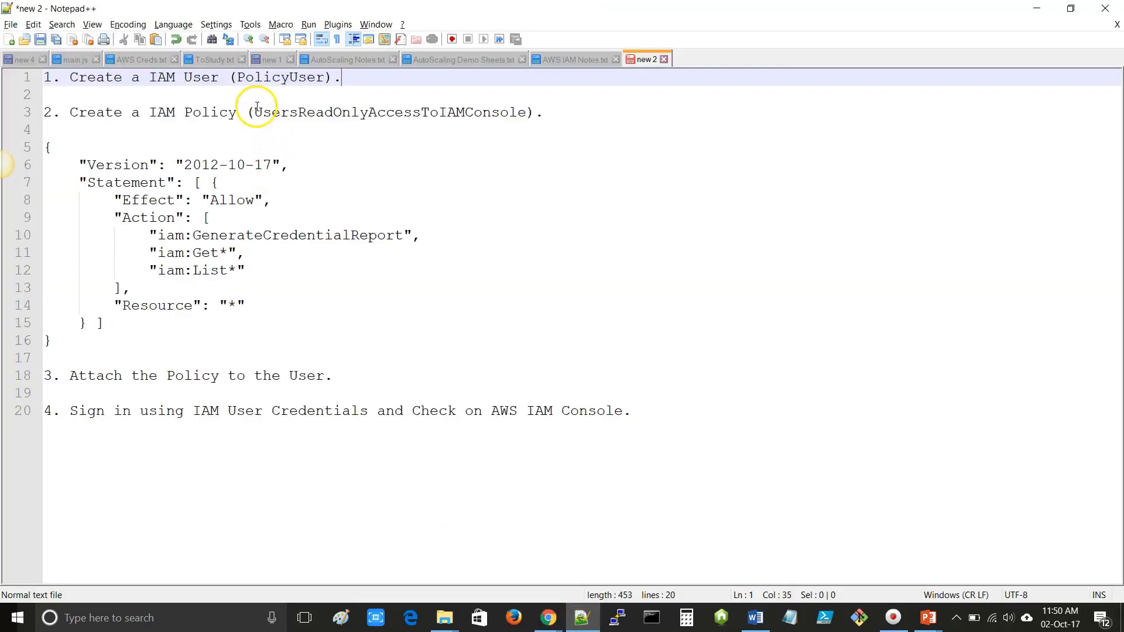
double_click(361, 112)
key(ctrl+c)
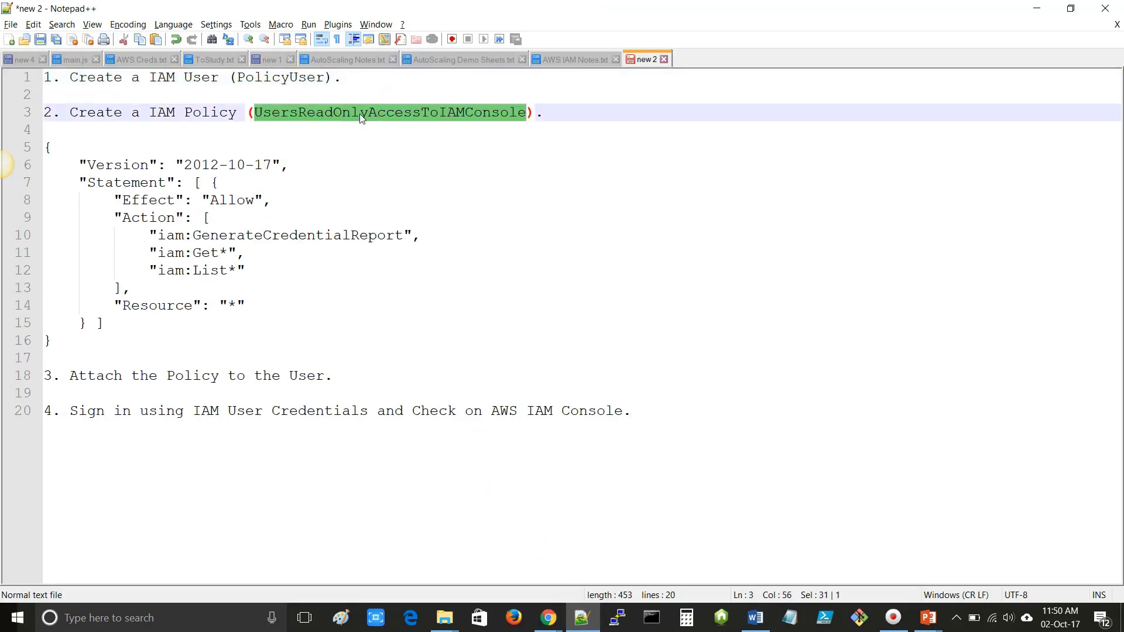
key(alt+Tab)
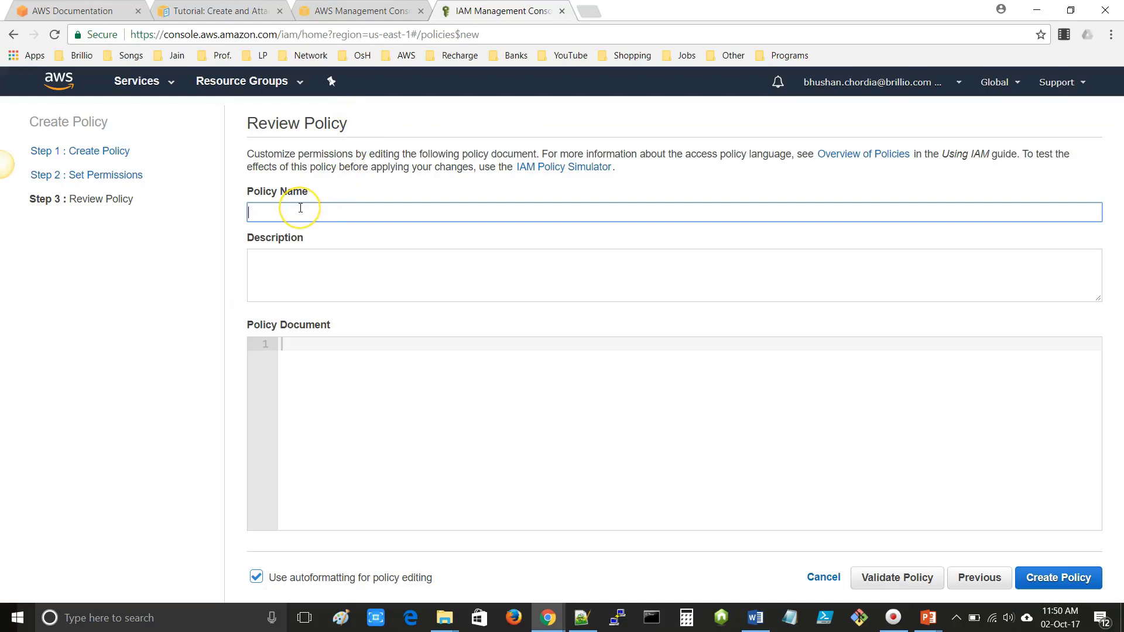
key(ctrl+v)
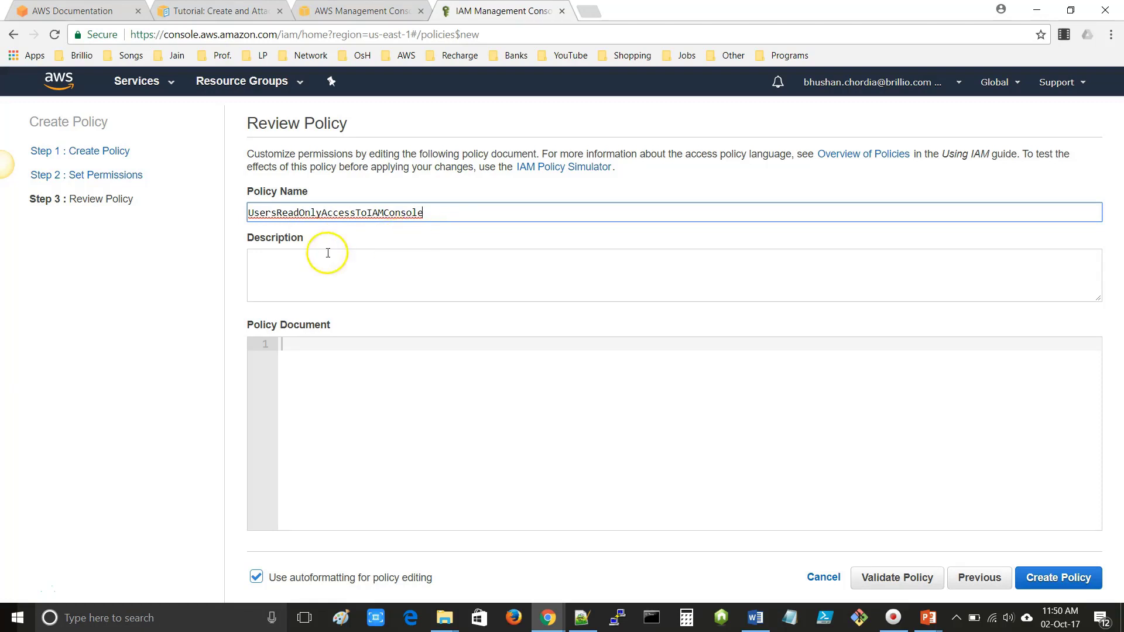
click(293, 265)
key(ctrl+v)
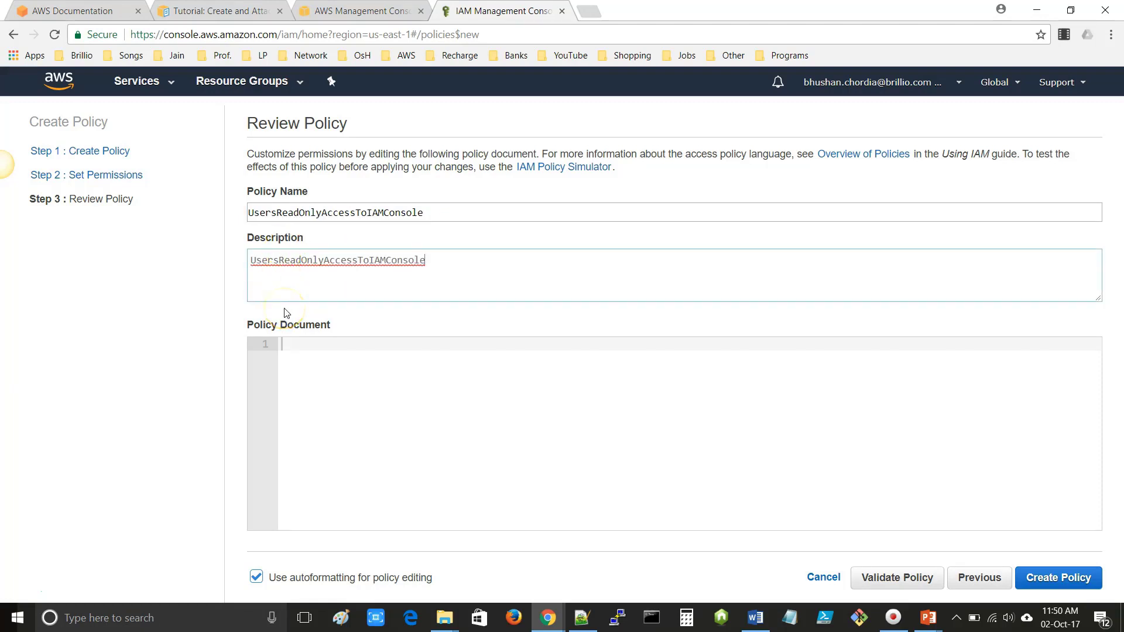
- Copy the JSON policy block from Notepad++ for the Policy Document box
key(alt+Tab)
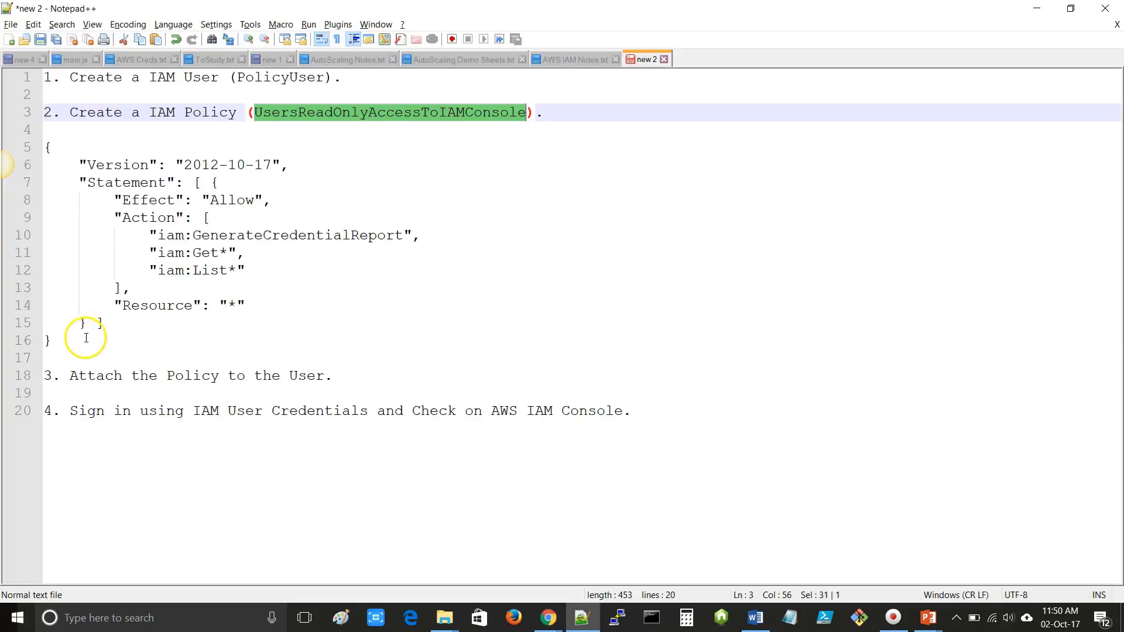
drag(76, 339, 27, 154)
key(ctrl+c)
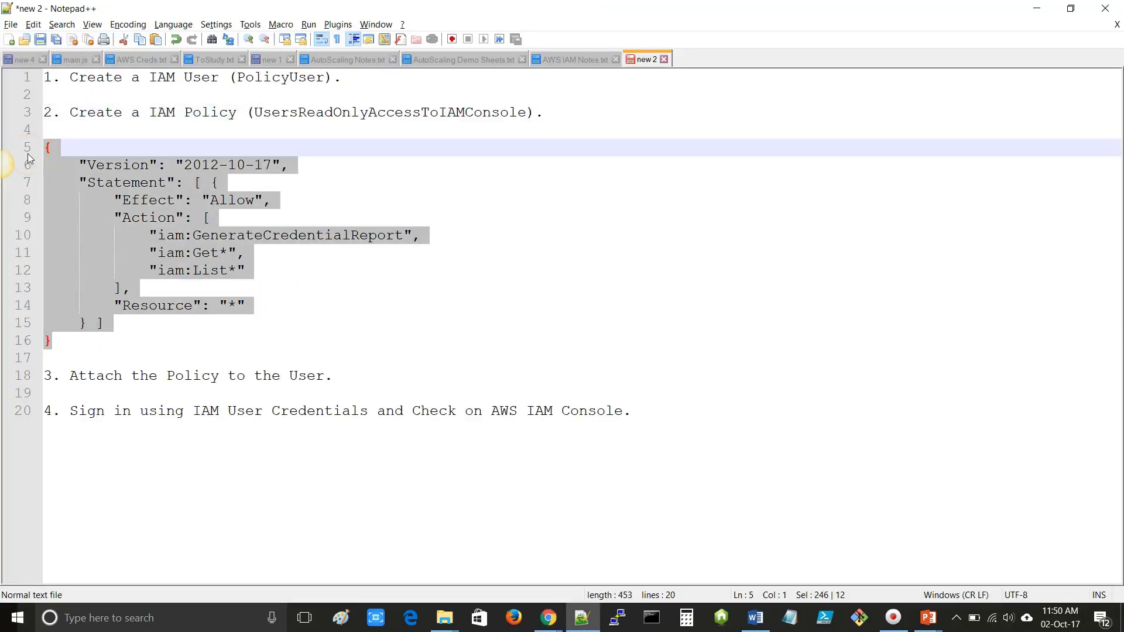
key(alt+Tab)
click(304, 389)
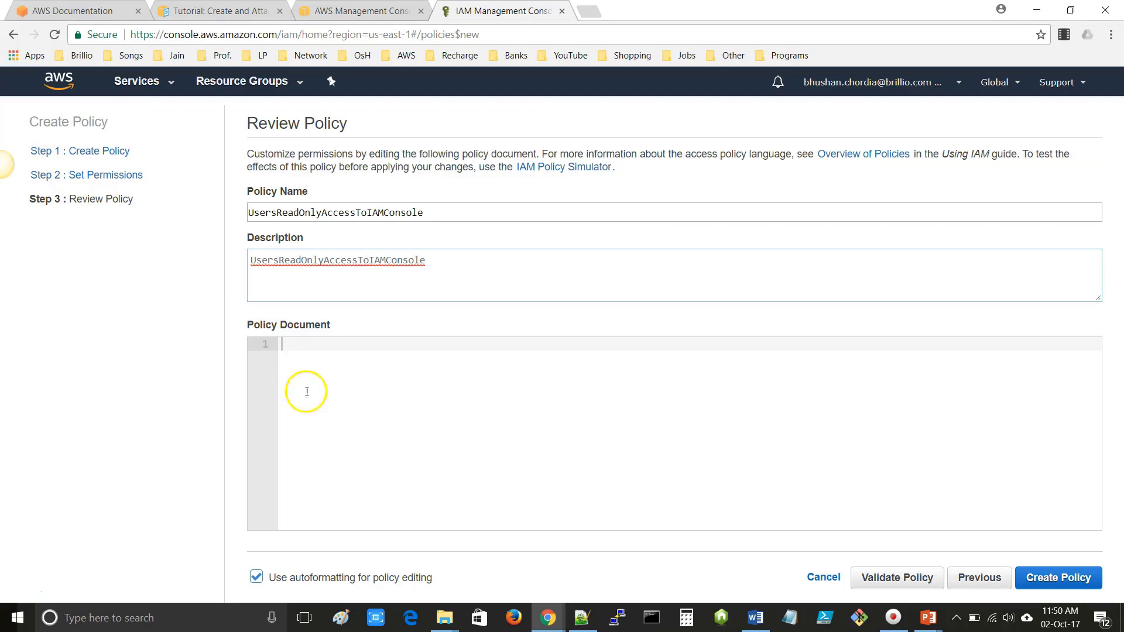
- Paste the JSON allowing iam:GenerateCredentialReport, iam:Get* and iam:List* on all resources, review it, and create
click(314, 358)
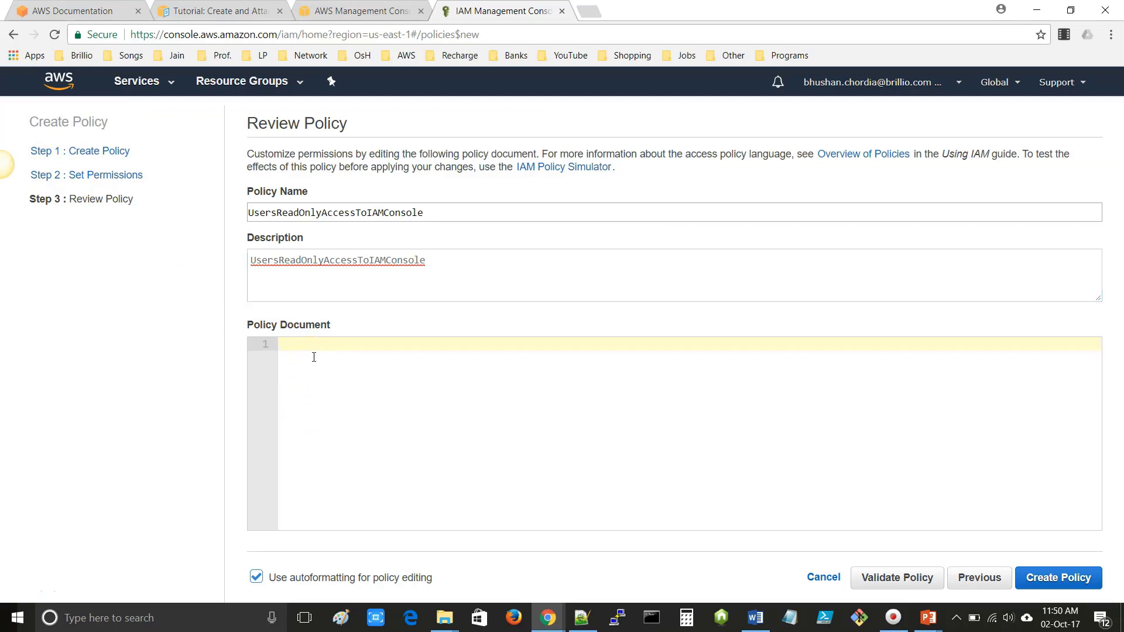
key(ctrl+v)
click(316, 357)
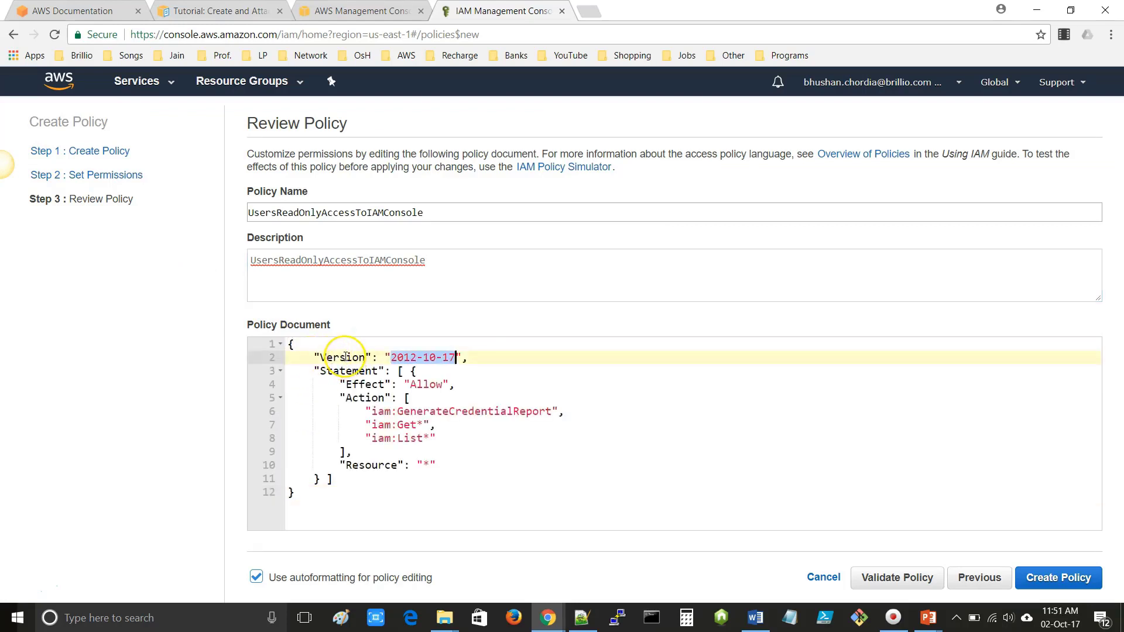
double_click(344, 358)
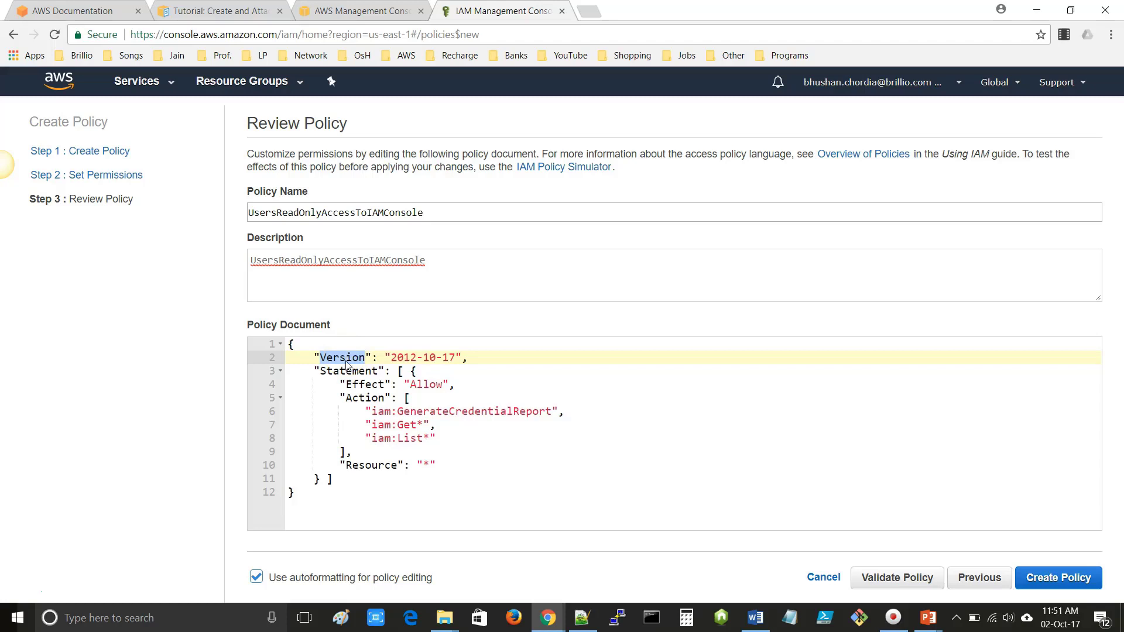
click(346, 373)
double_click(353, 372)
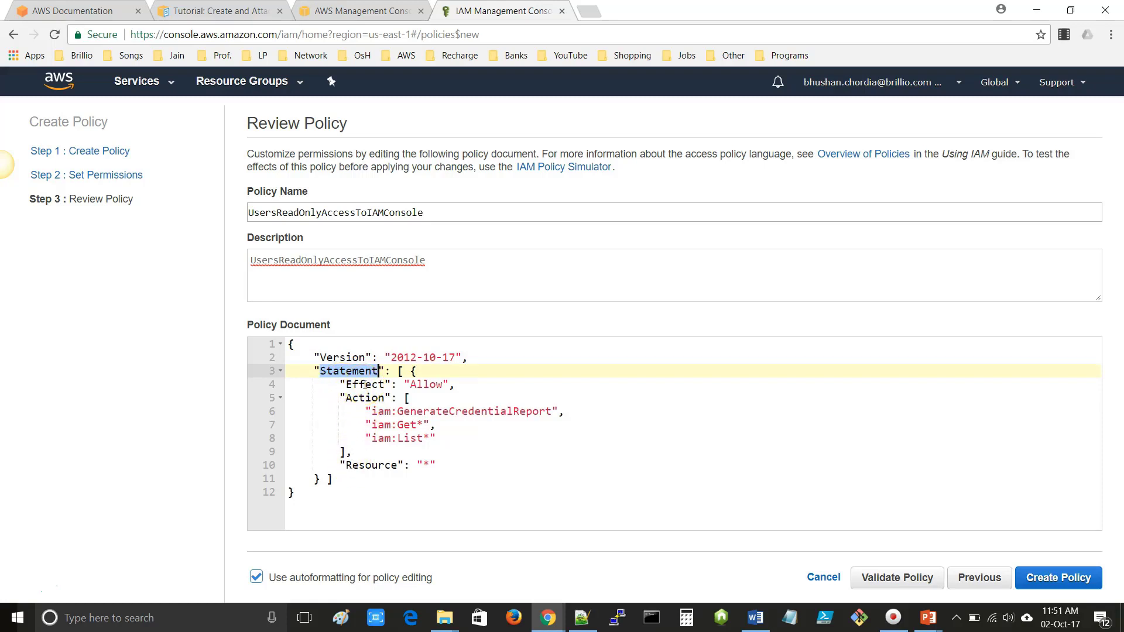
double_click(365, 385)
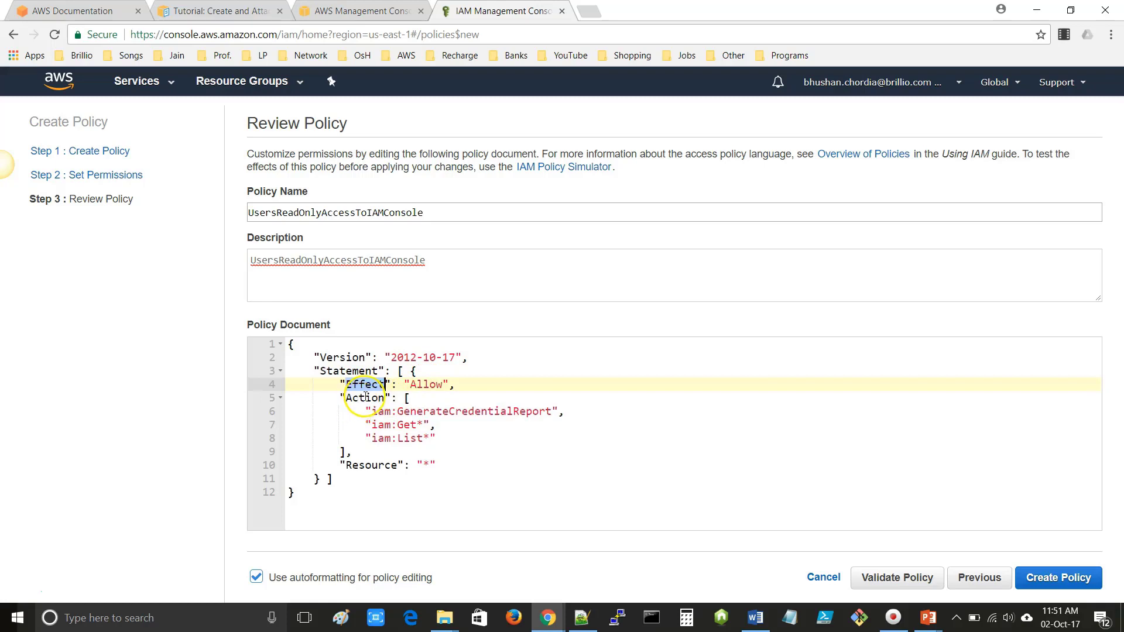
double_click(365, 398)
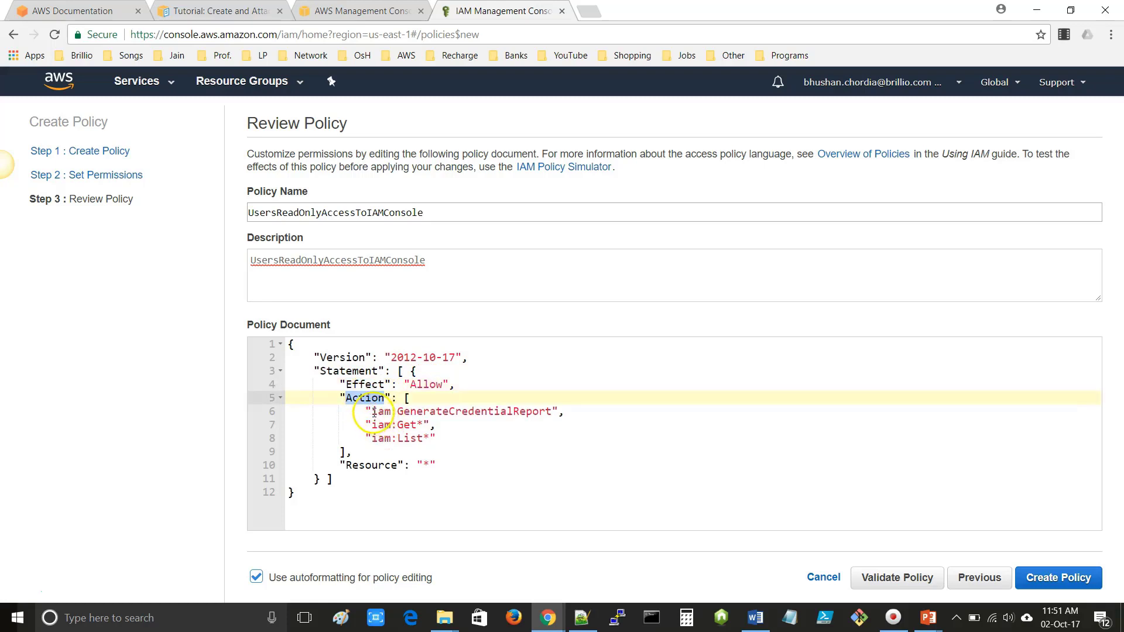
click(378, 412)
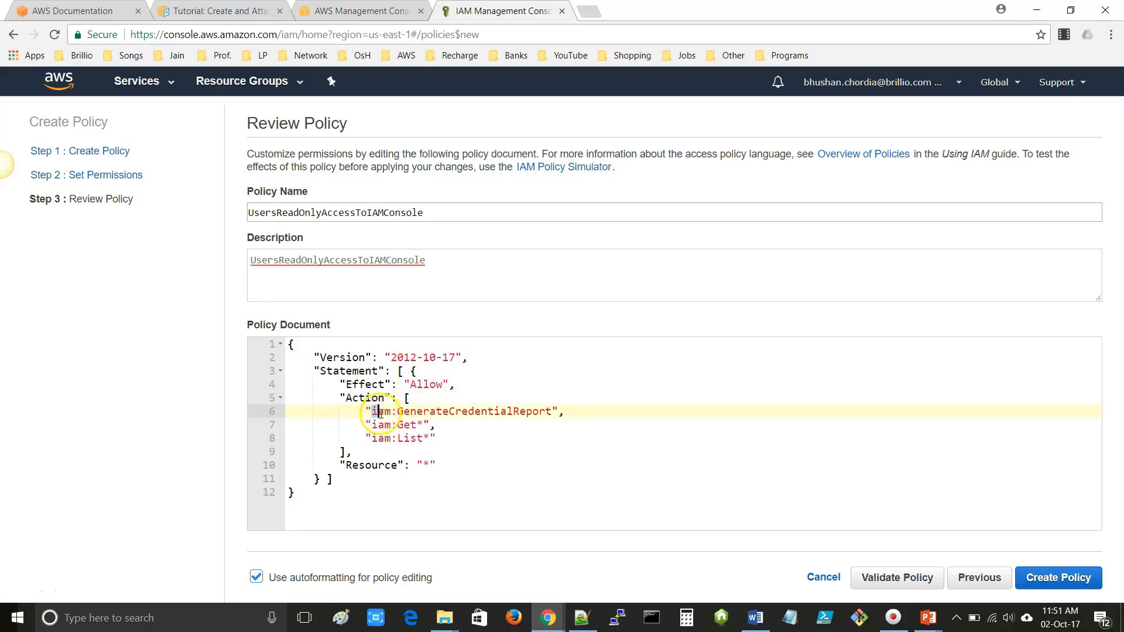
drag(373, 412, 418, 439)
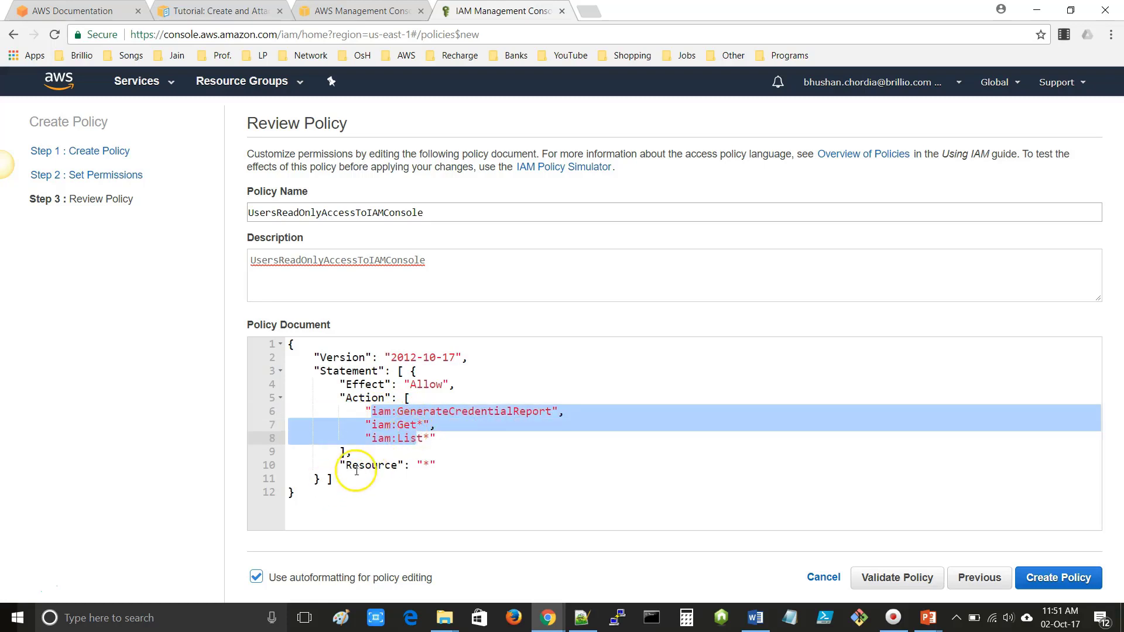
click(373, 465)
double_click(373, 465)
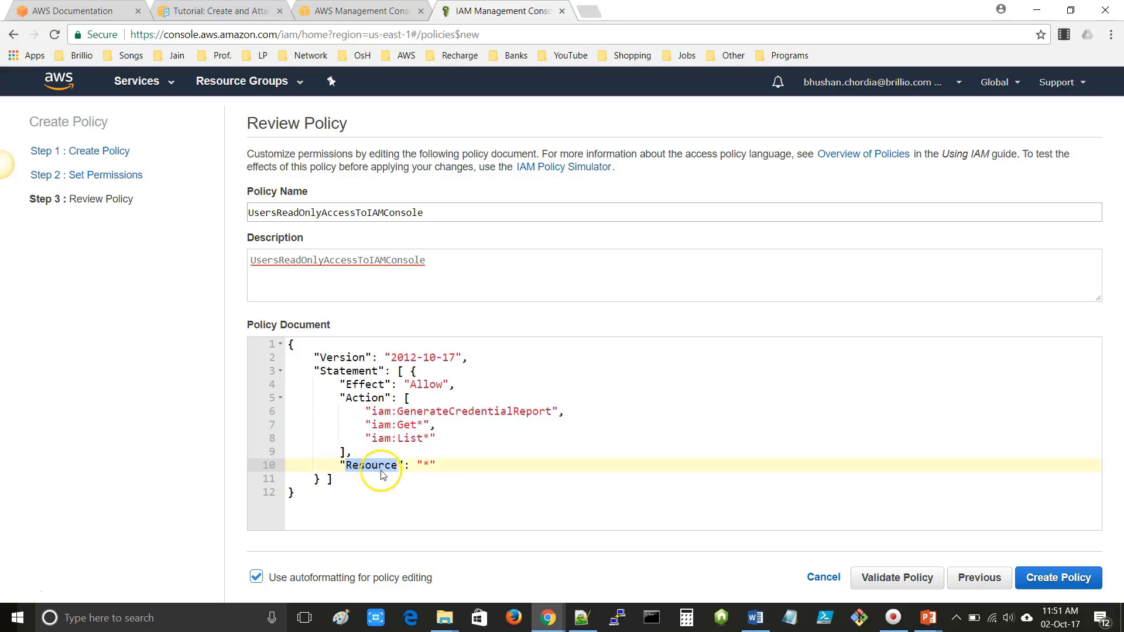
click(1066, 579)
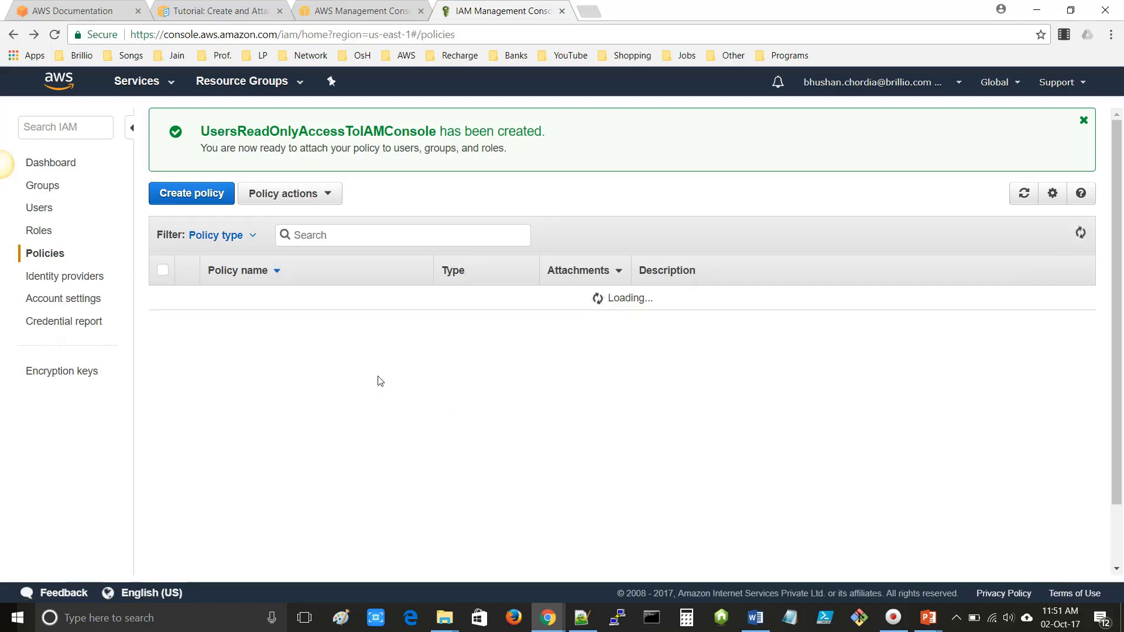
- Search policies for UsersReadOnlyAccessToIAMConsole and expand its row to check the JSON
click(328, 235)
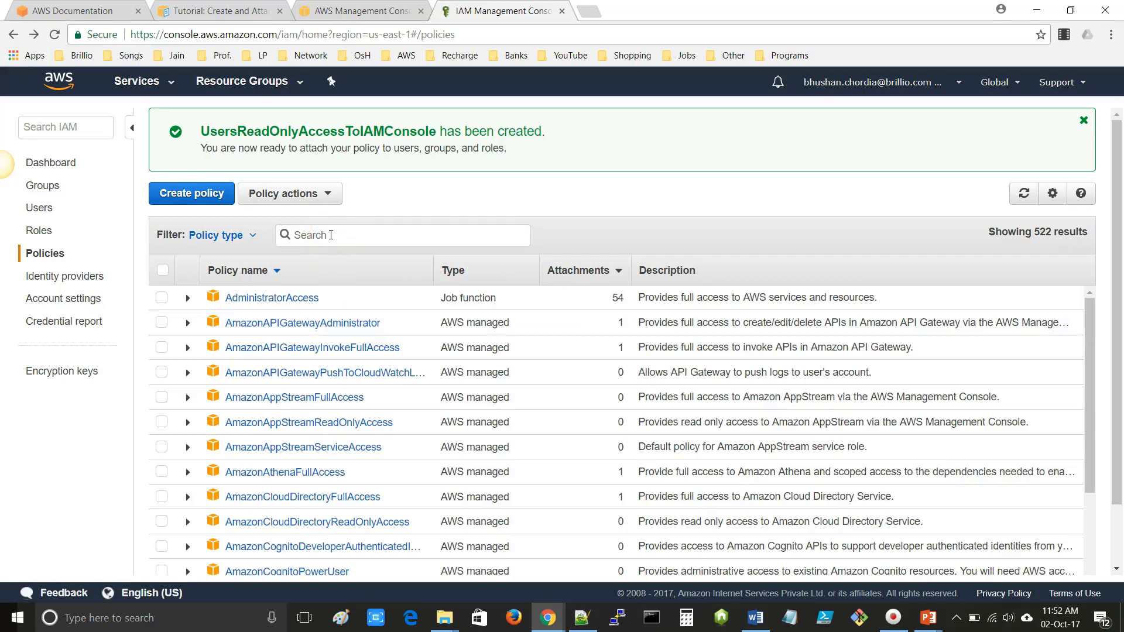
text(User)
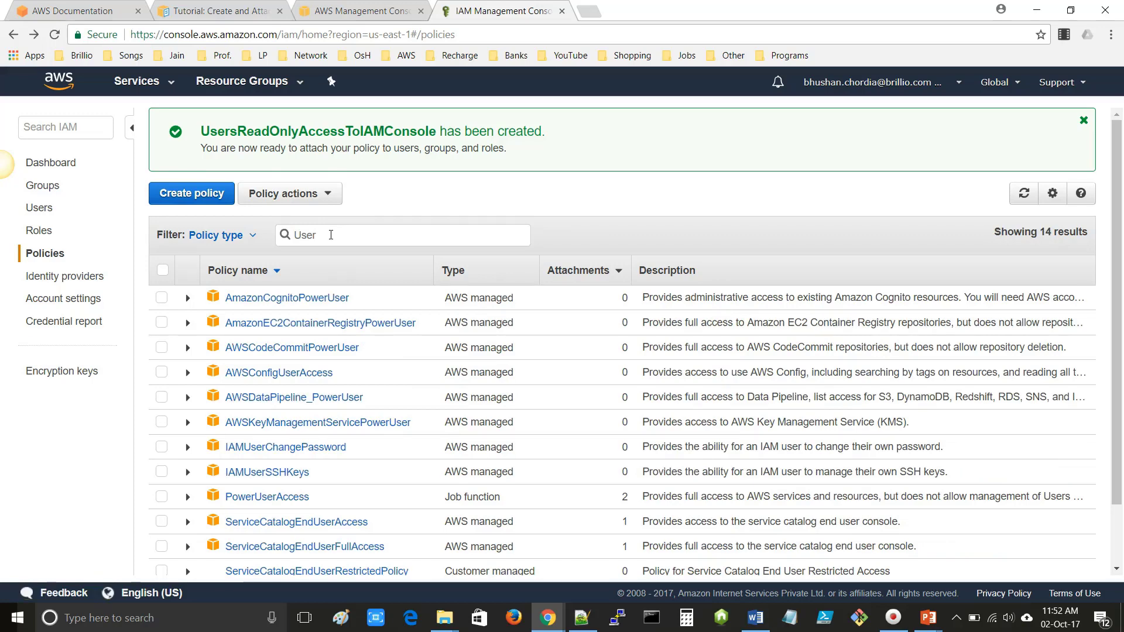
key(alt+Tab)
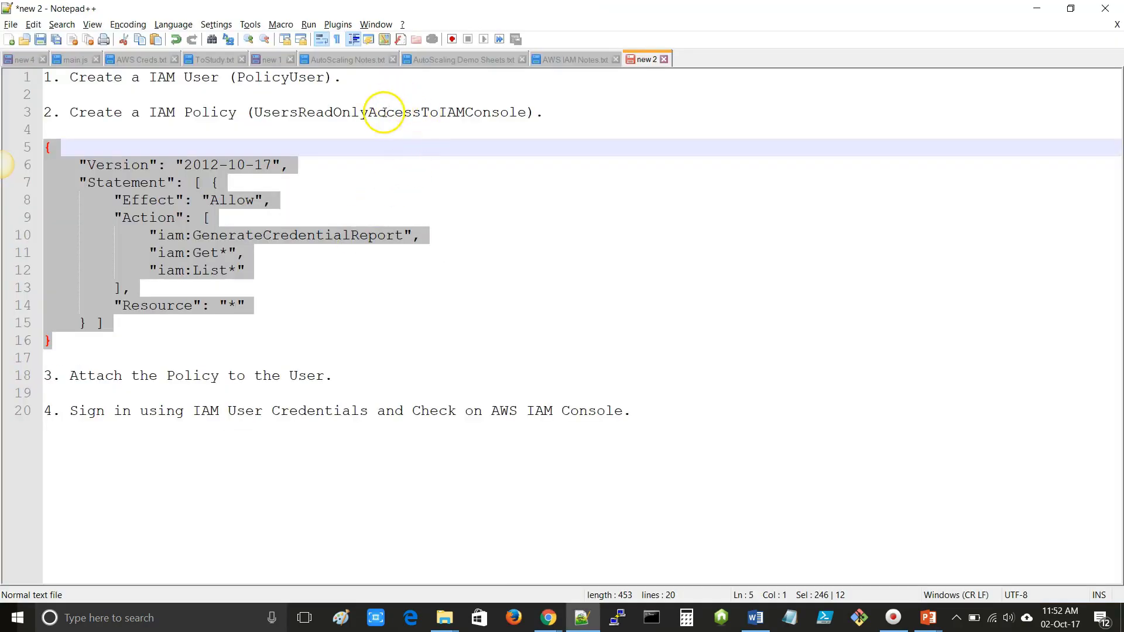
double_click(384, 112)
key(ctrl+c)
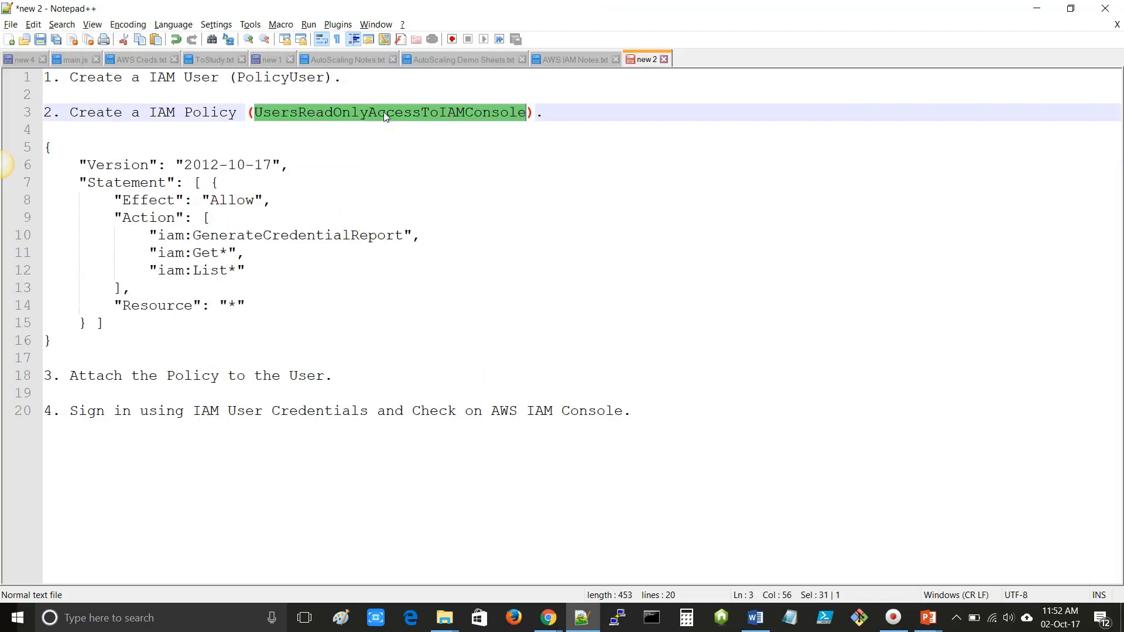
key(alt+Tab)
drag(359, 235, 261, 243)
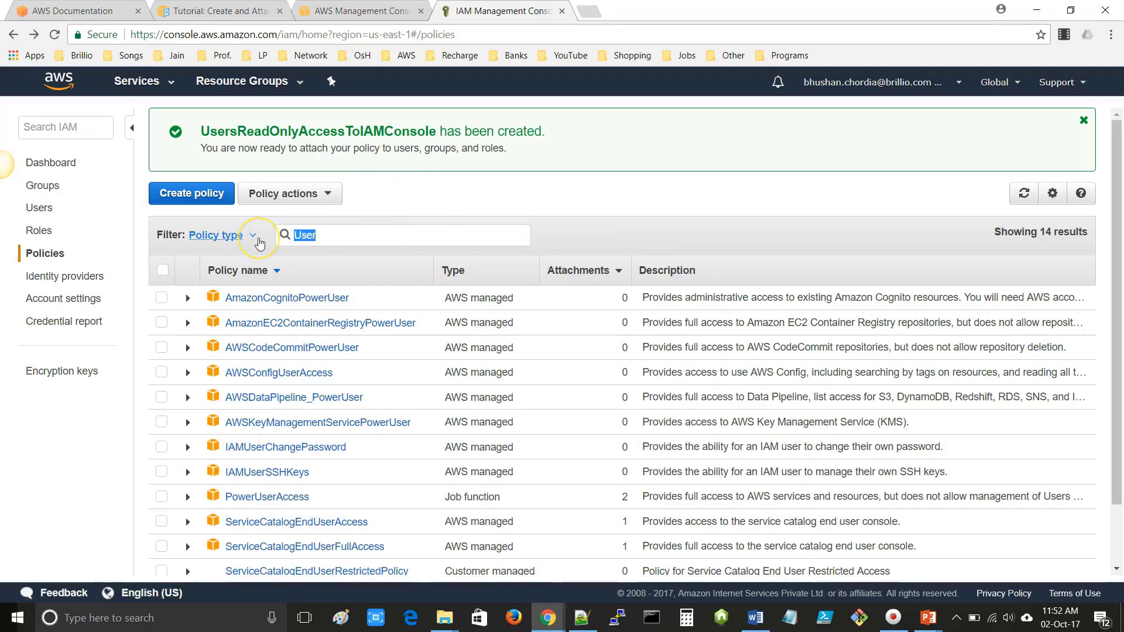
key(ctrl+v)
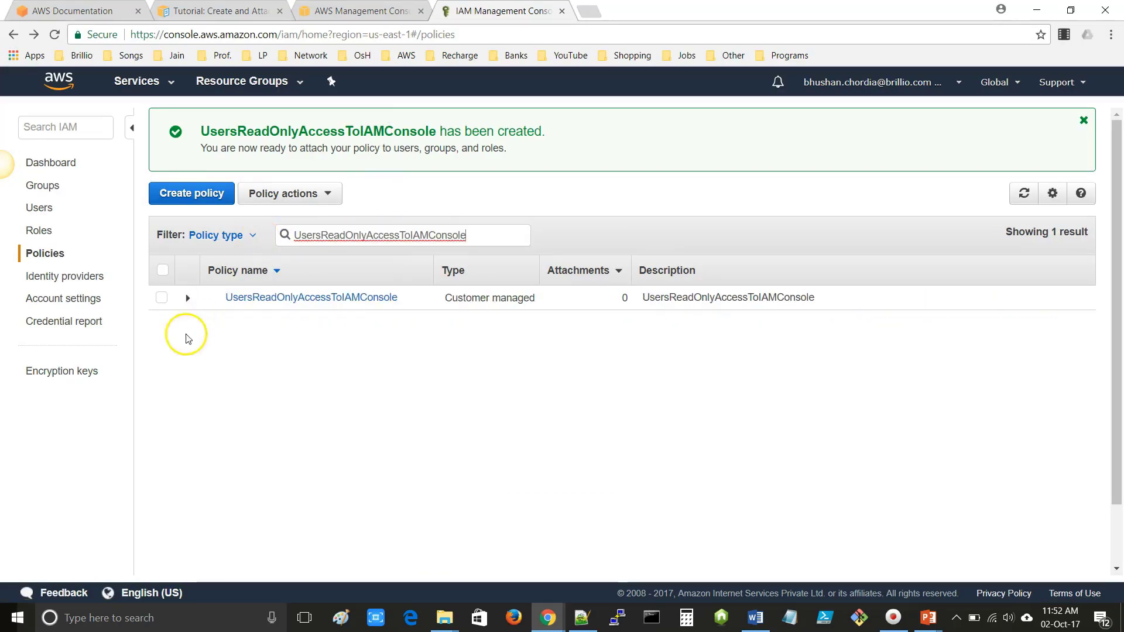
click(188, 301)
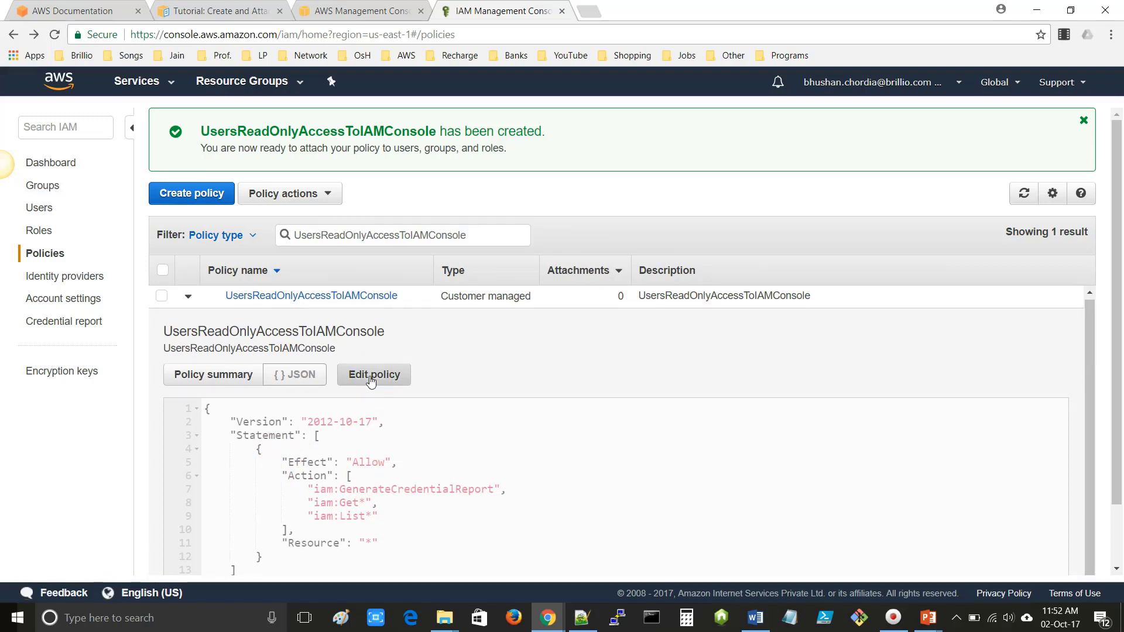
click(187, 300)
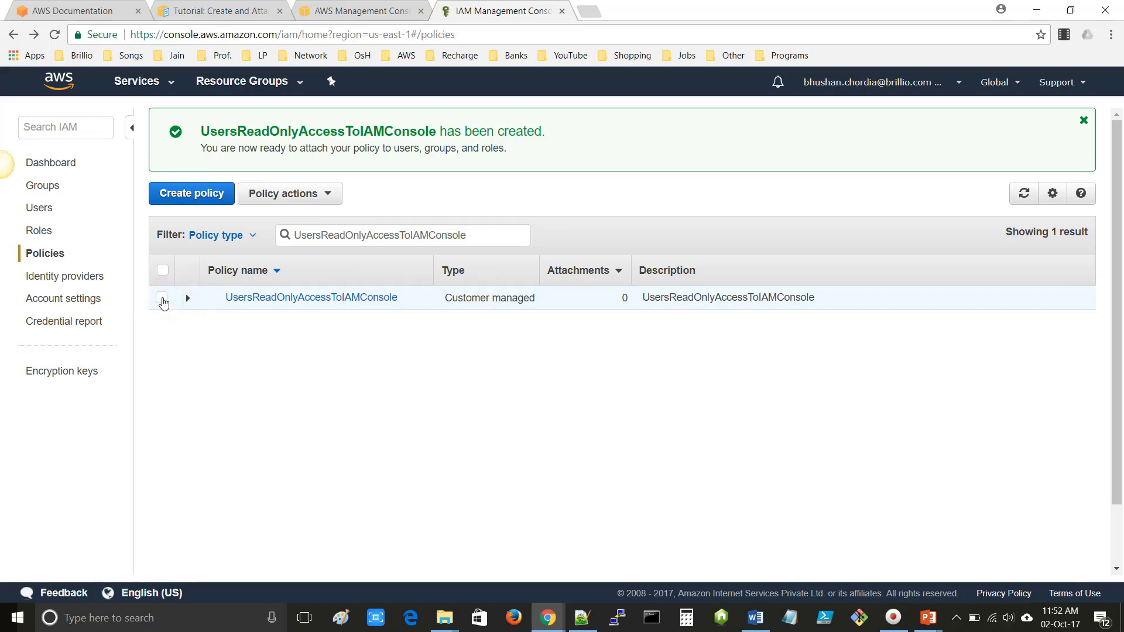
- Select UsersReadOnlyAccessToIAMConsole and choose Policy actions > Attach
click(163, 299)
click(312, 200)
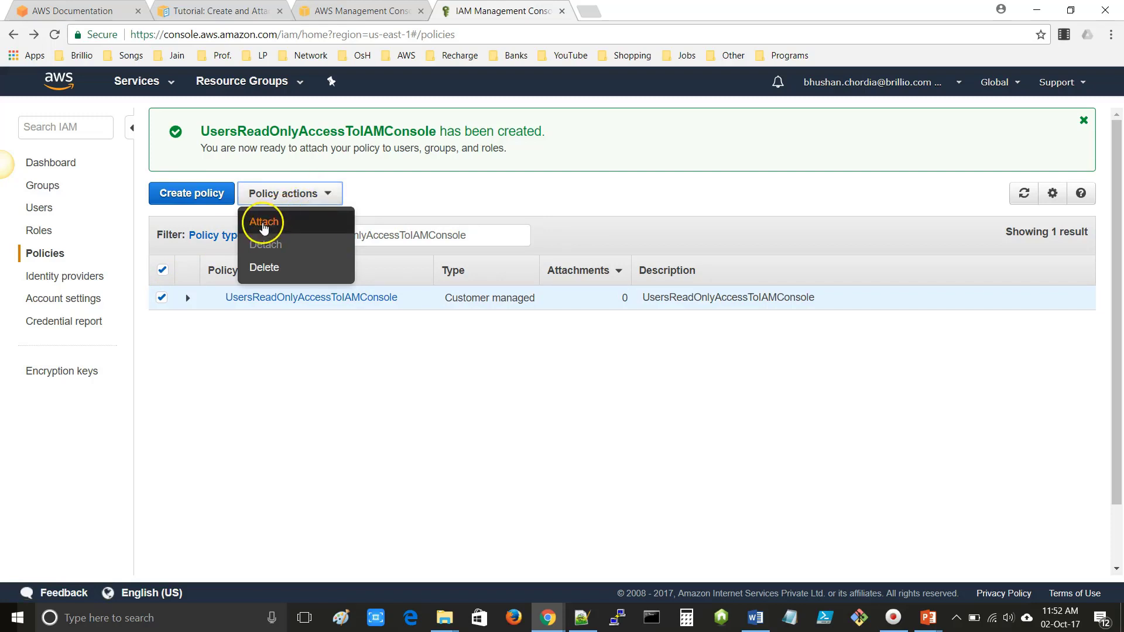
click(264, 225)
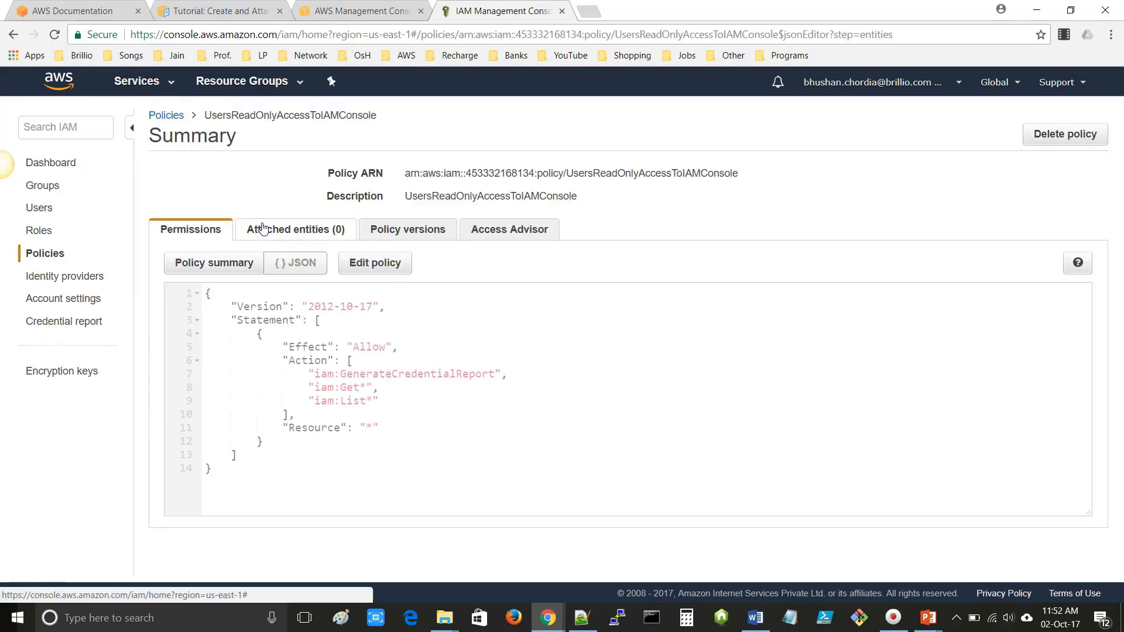
click(284, 229)
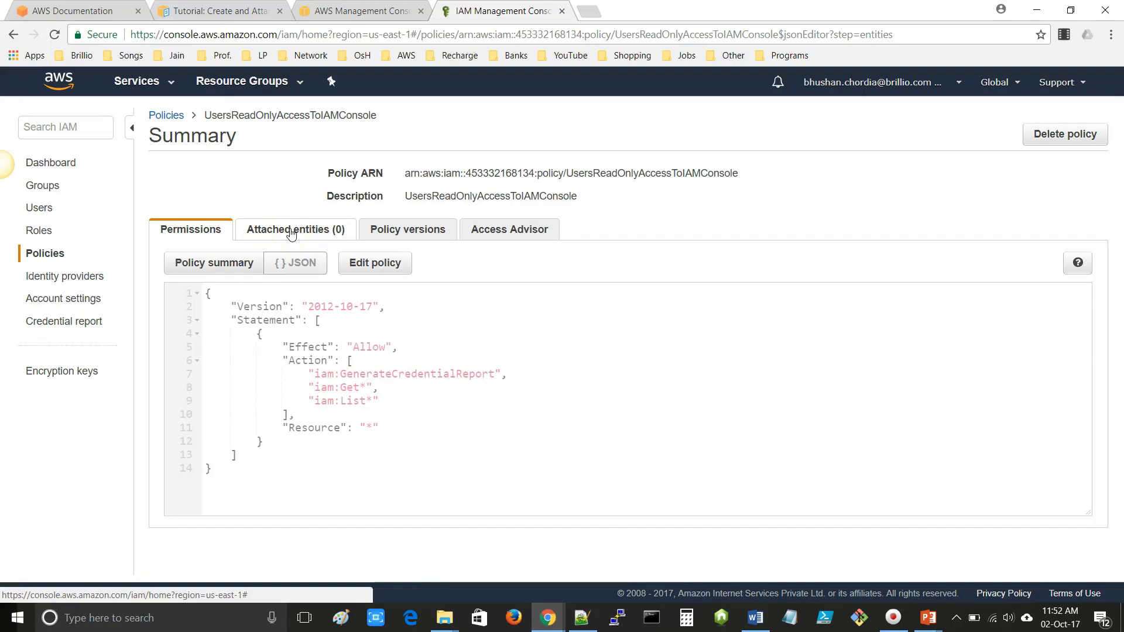
click(291, 233)
click(193, 261)
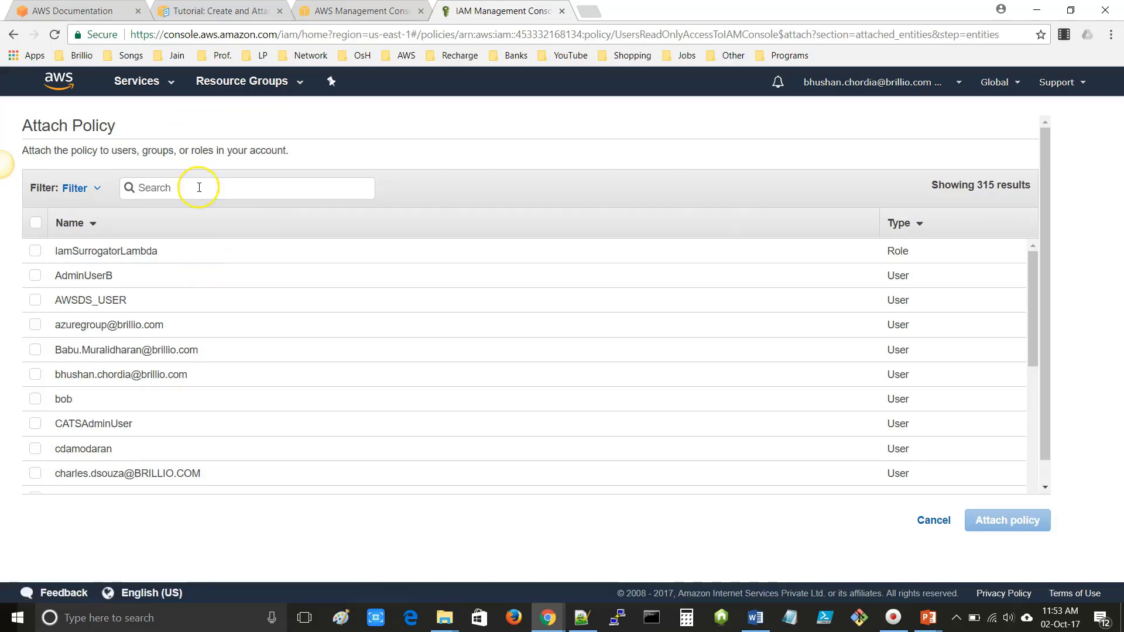
- Search 'Polic', tick PolicyUser, and attach the policy to it
click(199, 188)
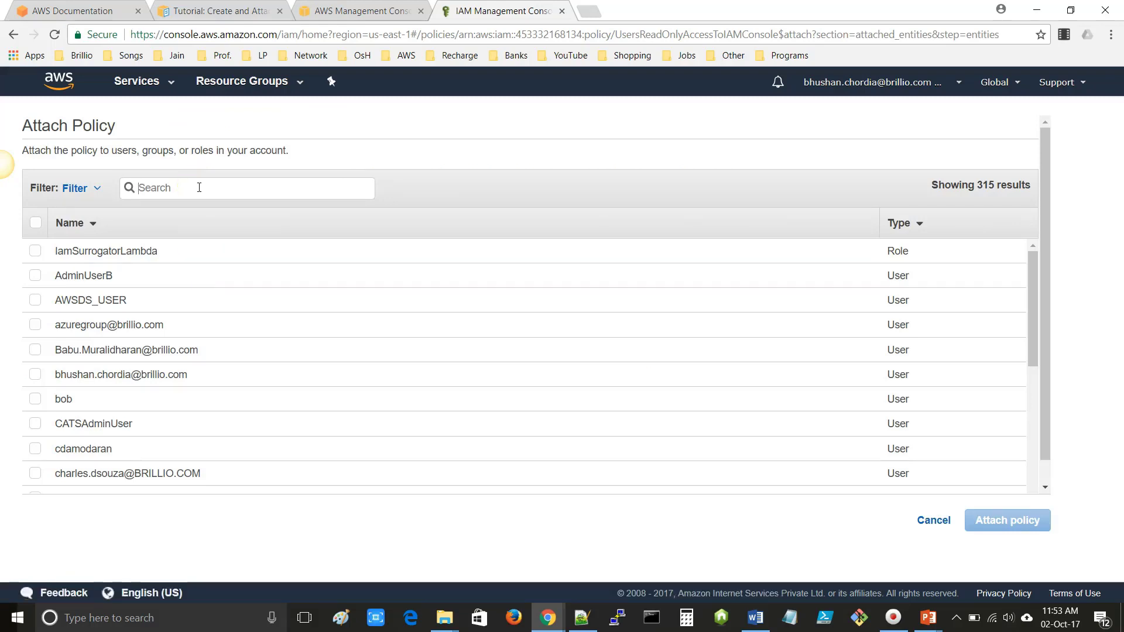
text(Pol)
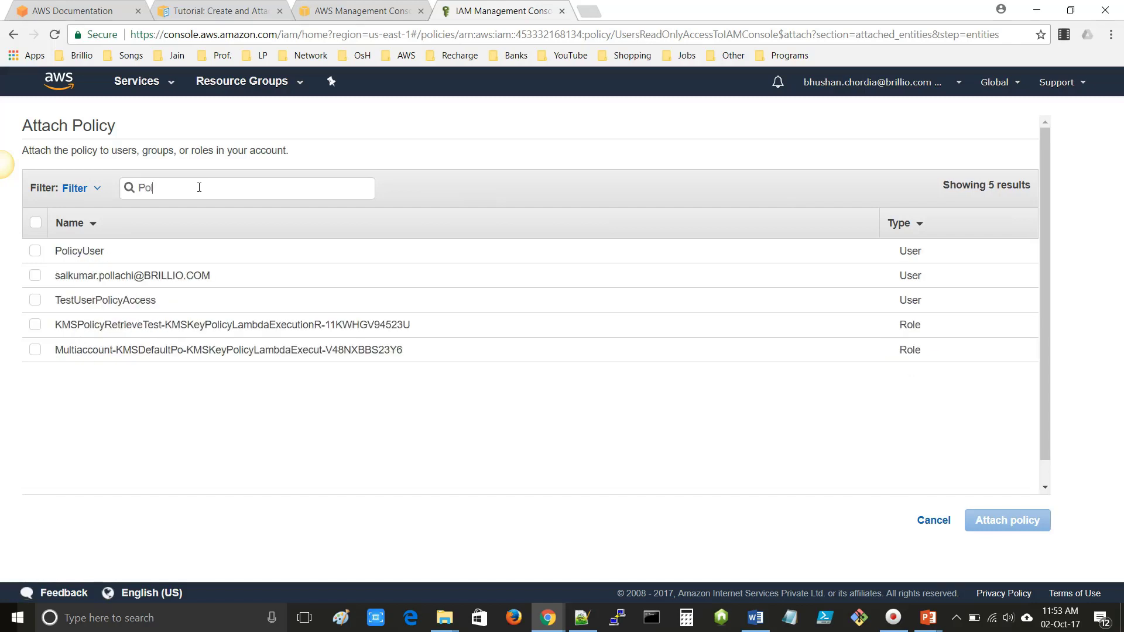
text(icy)
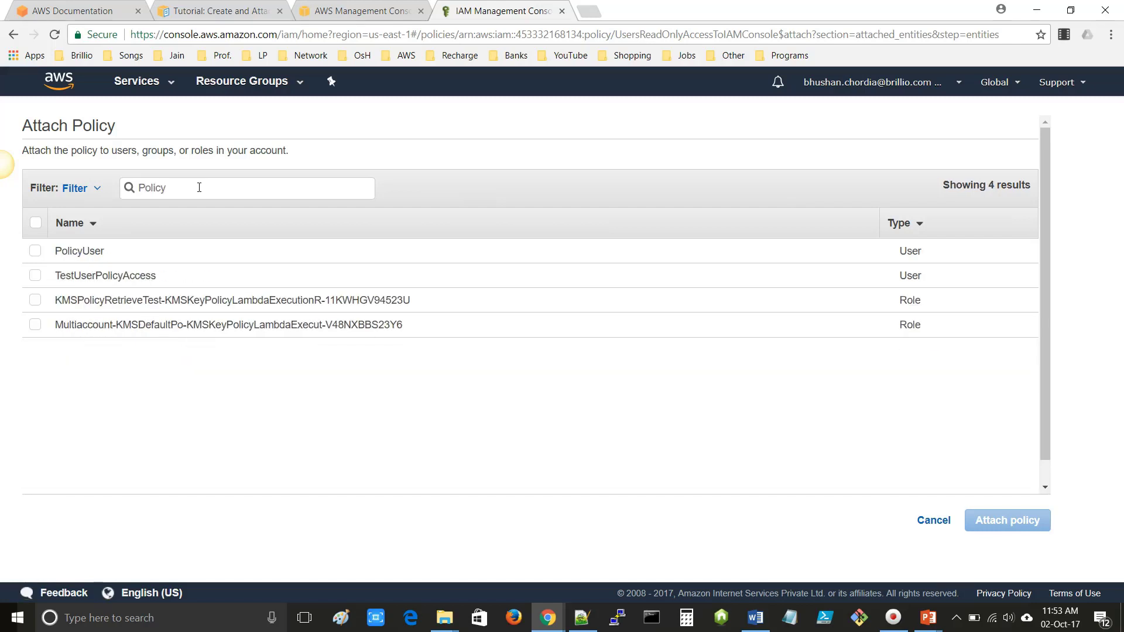
click(36, 252)
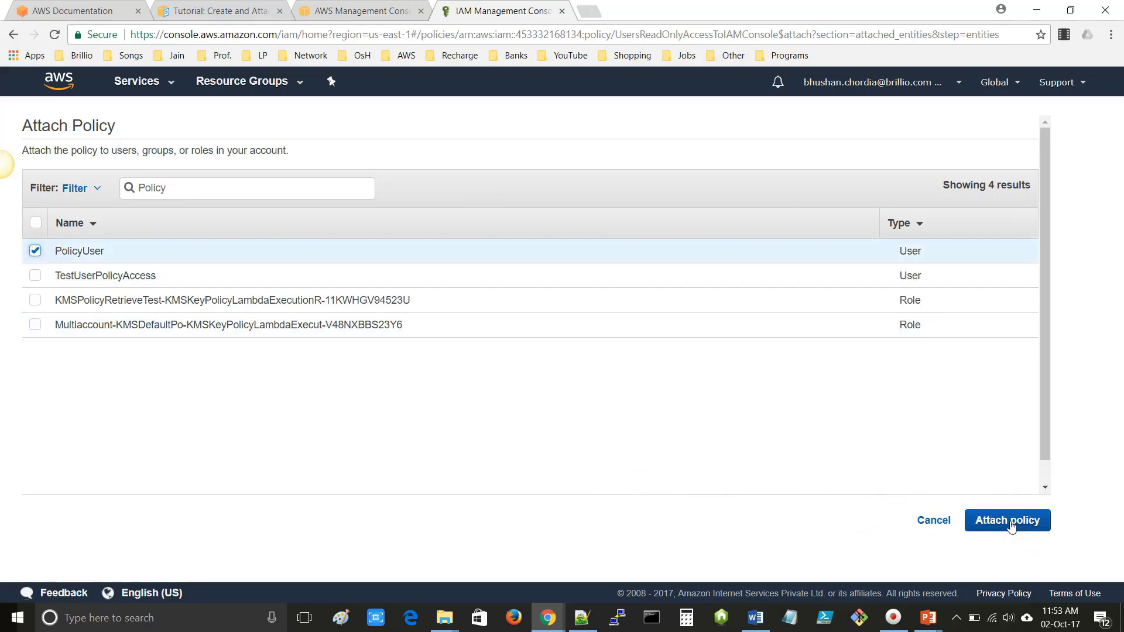
click(247, 263)
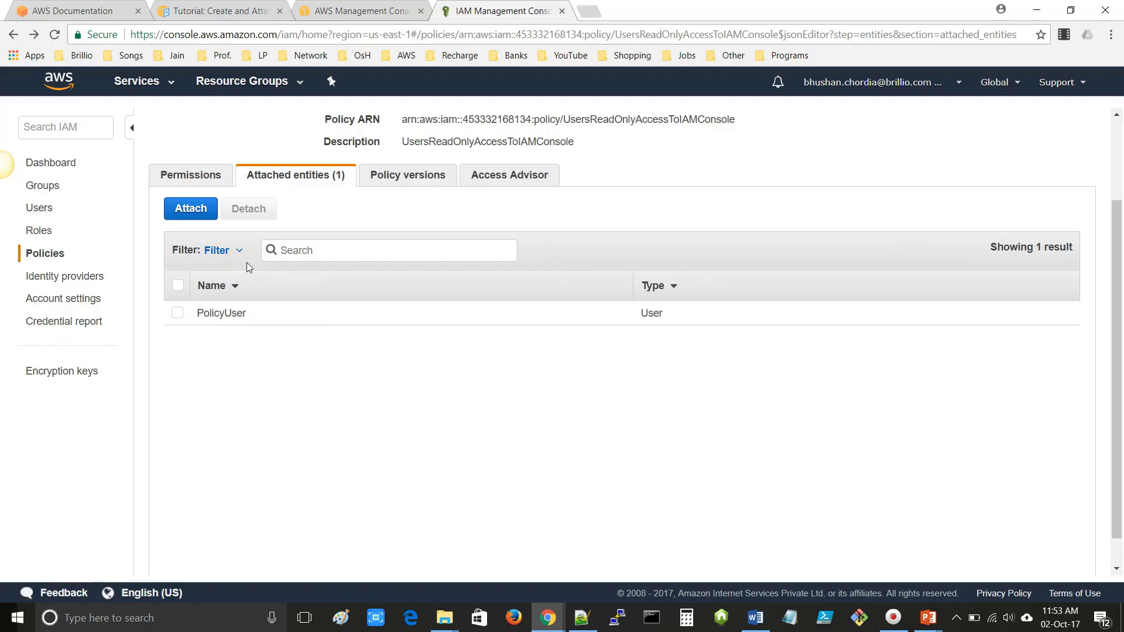
click(305, 321)
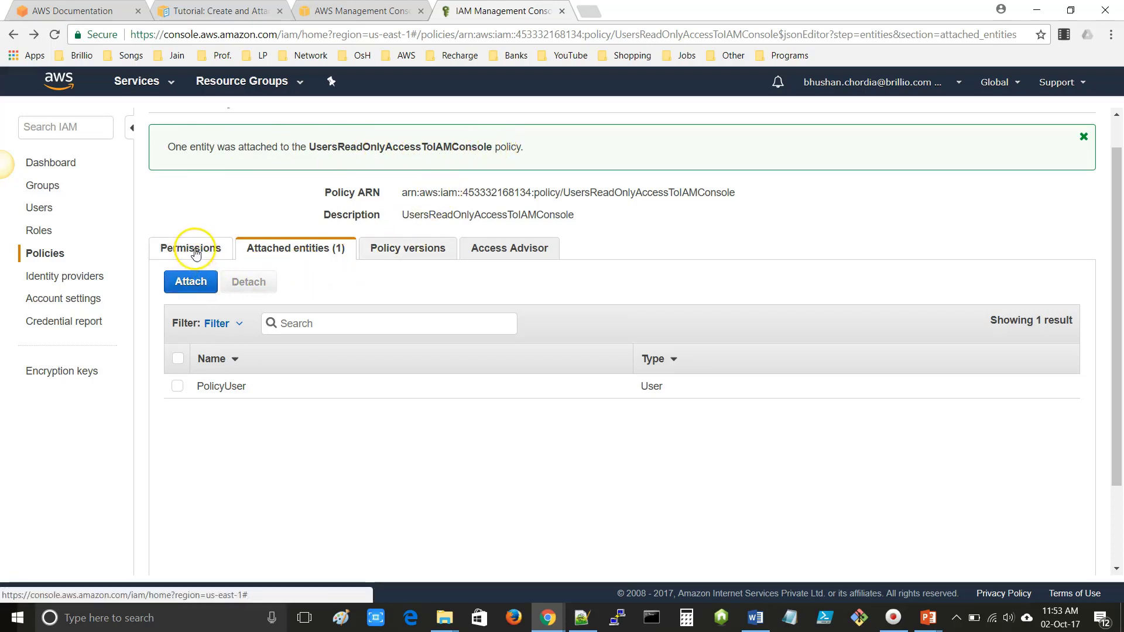
- Filter the users list by 'Po' and open PolicyUser's summary
click(44, 215)
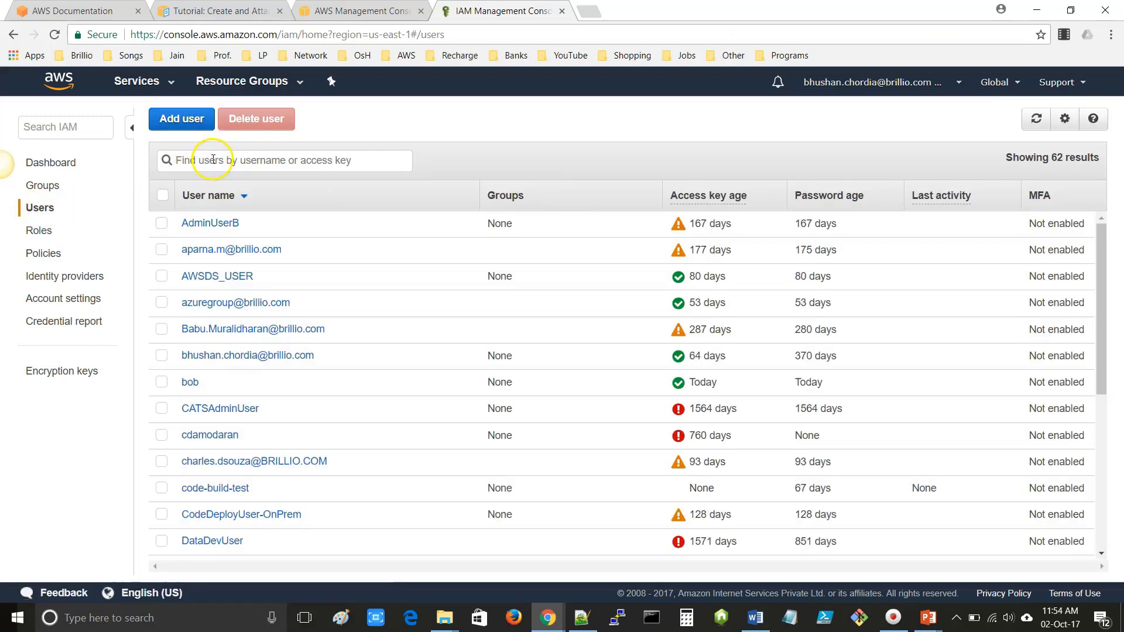
text(Pol)
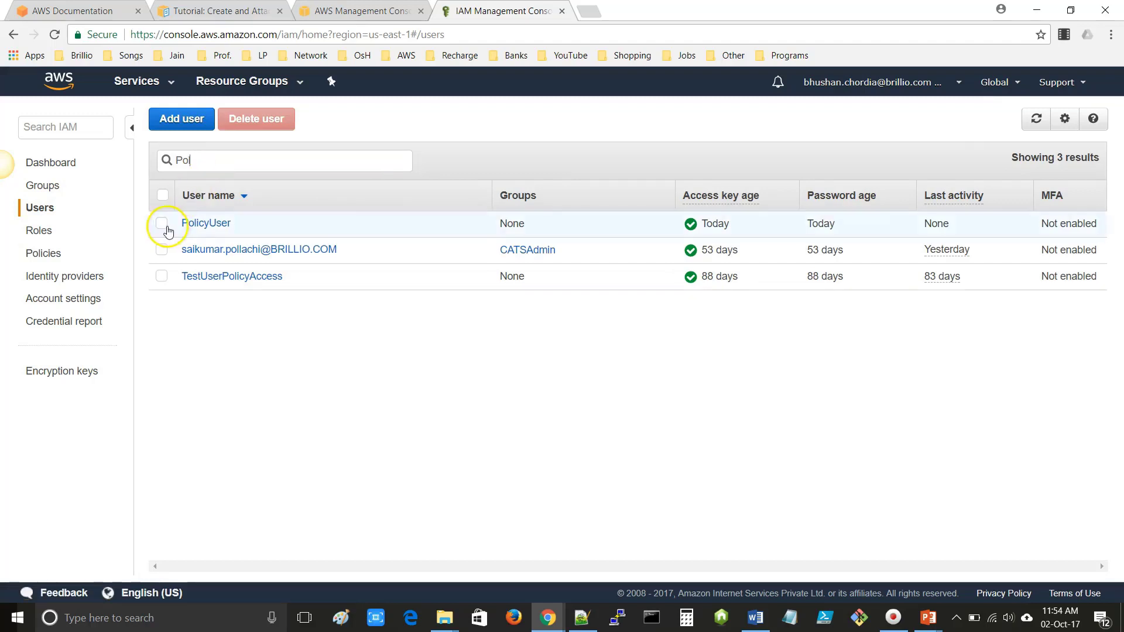
click(209, 224)
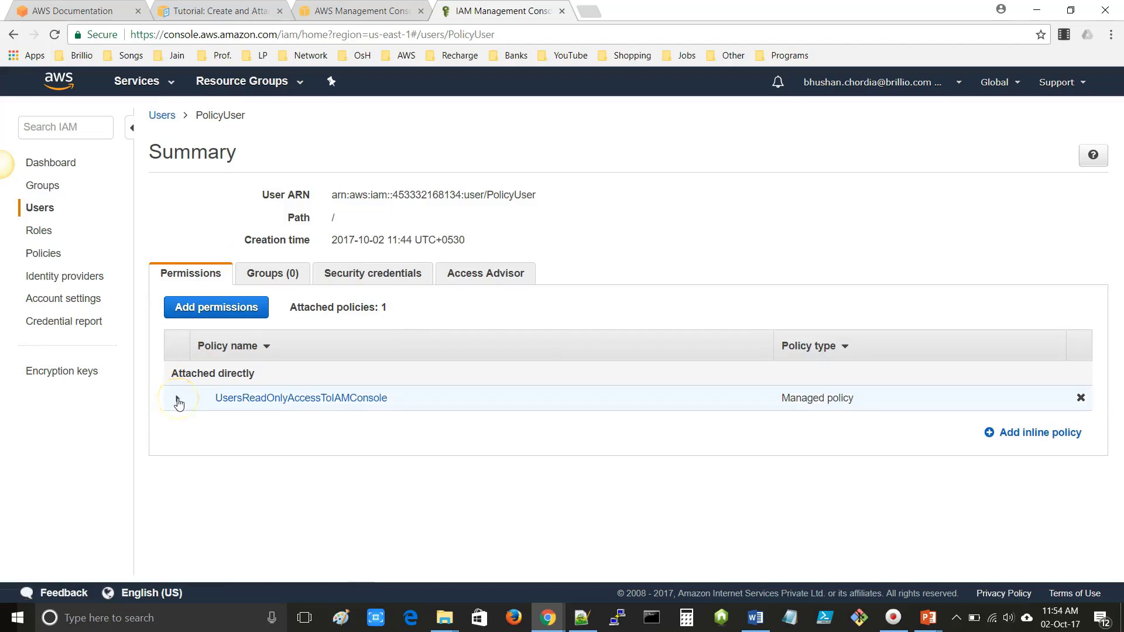
- Expand the attached UsersReadOnlyAccessToIAMConsole policy, view its JSON, and highlight PolicyUser in the User ARN
click(178, 400)
scroll(179, 404, down, 3)
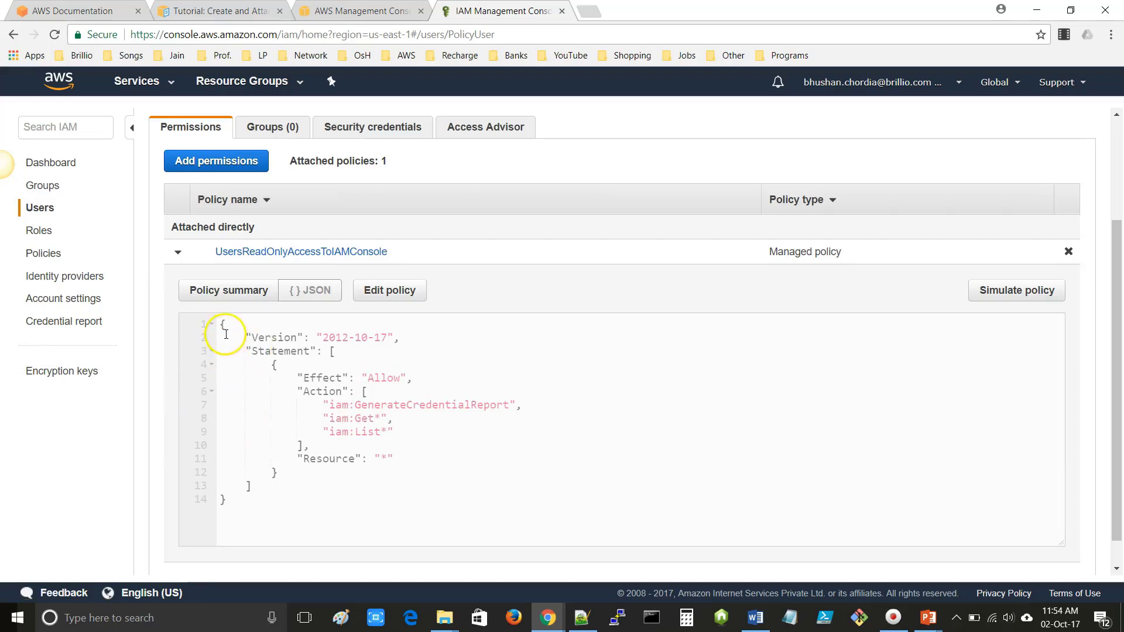
drag(219, 323, 256, 515)
click(269, 418)
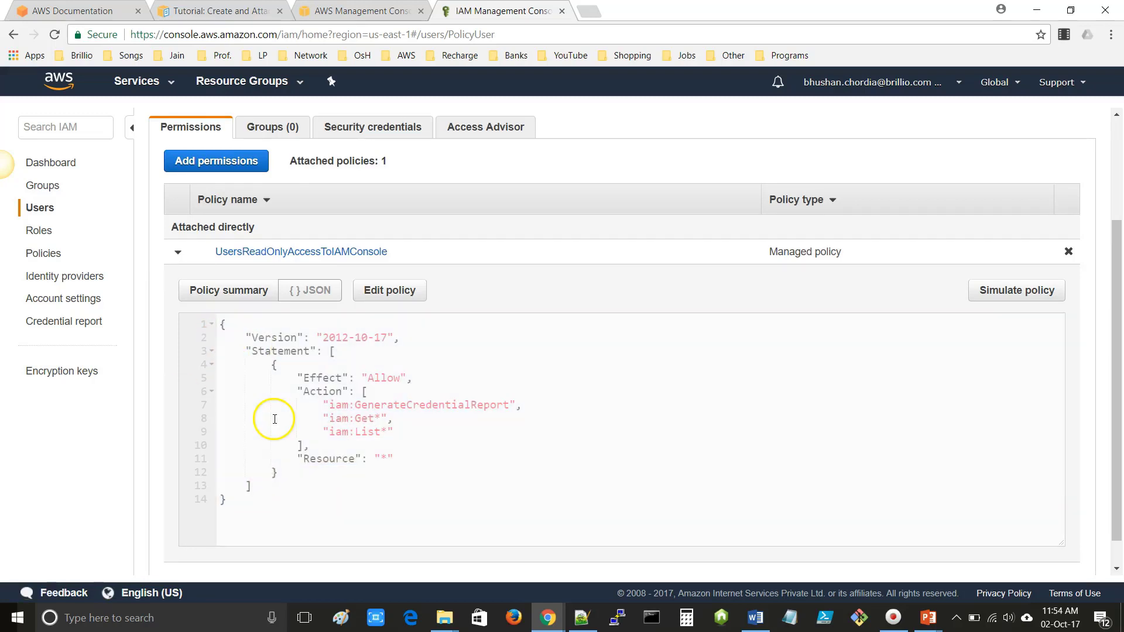
scroll(240, 428, up, 3)
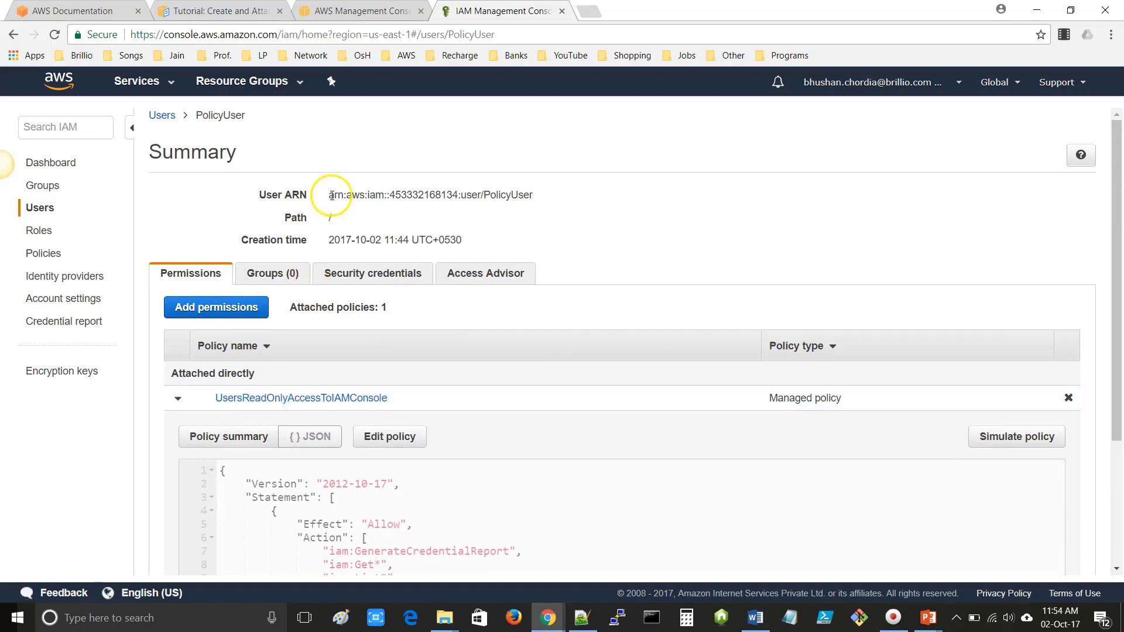
drag(484, 194, 534, 195)
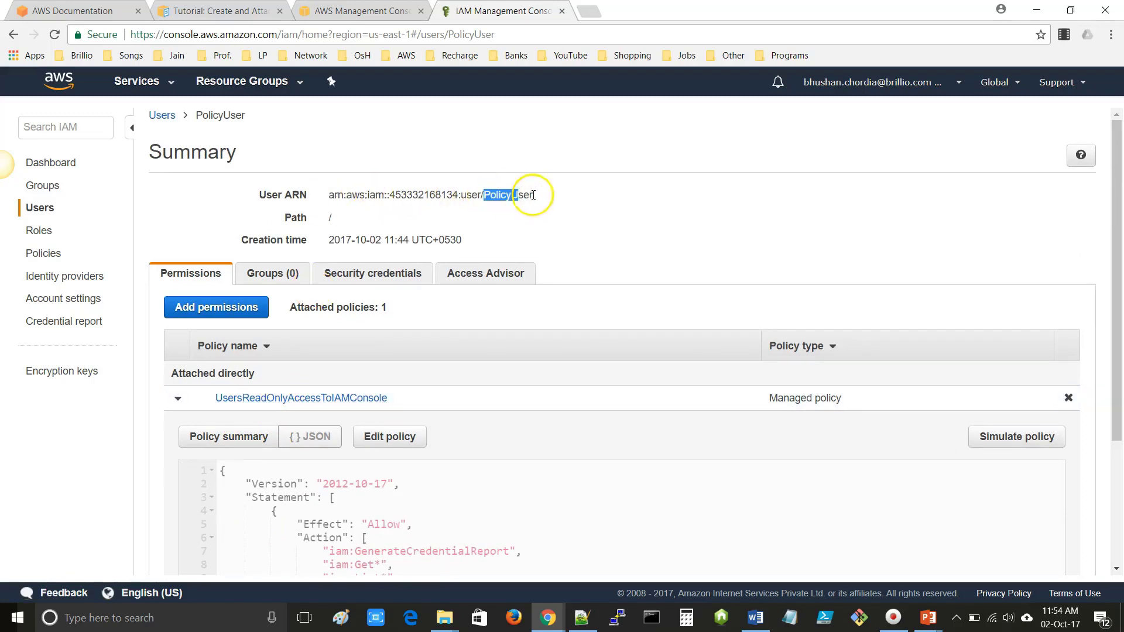
scroll(381, 511, down, 1)
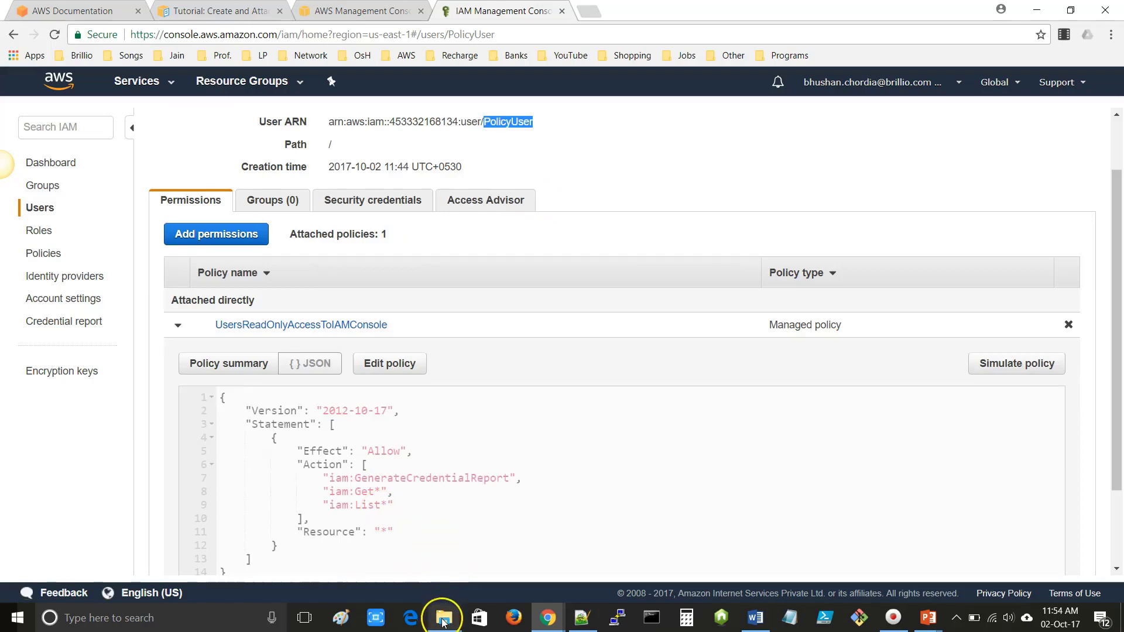
click(443, 617)
- Open credentials (1).csv from the Downloads folder in Excel and widen the User name column
click(372, 556)
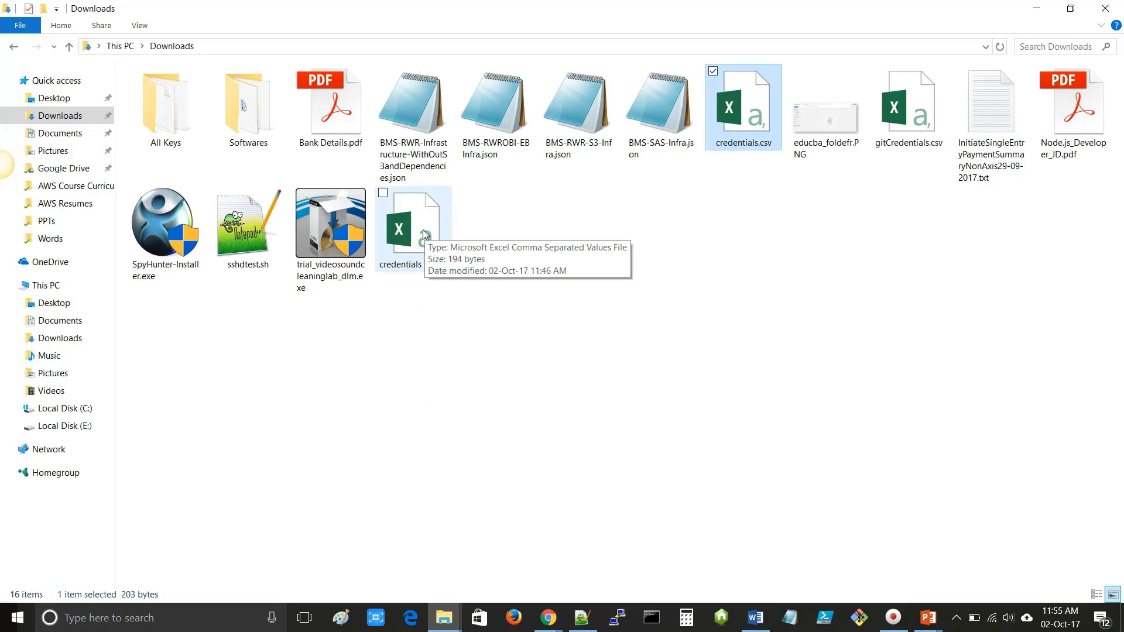
double_click(424, 234)
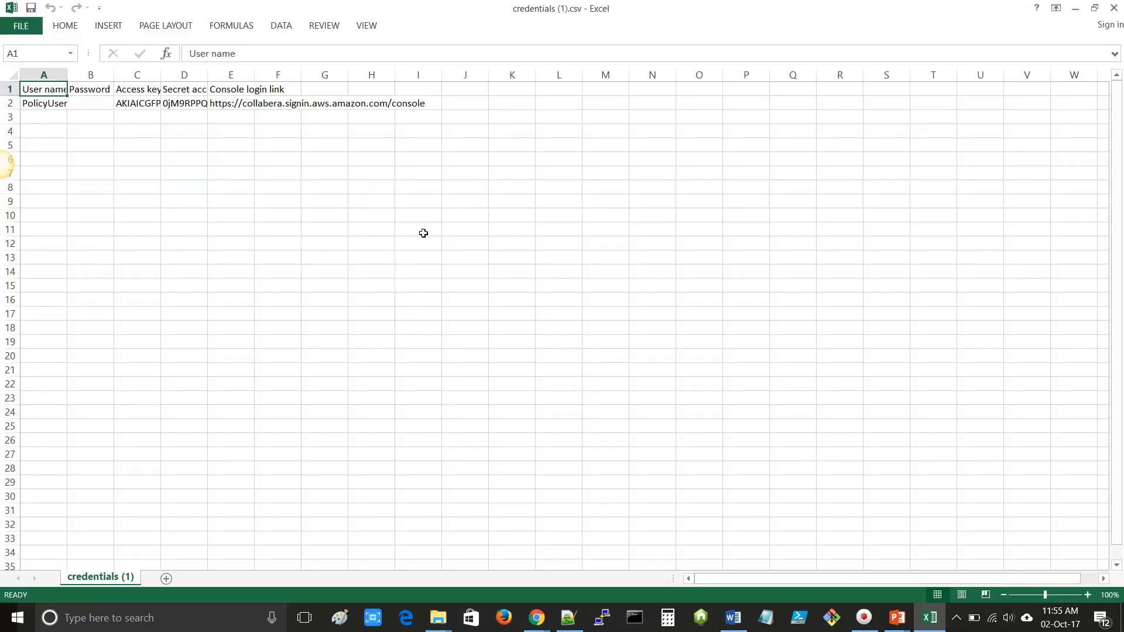
drag(68, 75, 438, 77)
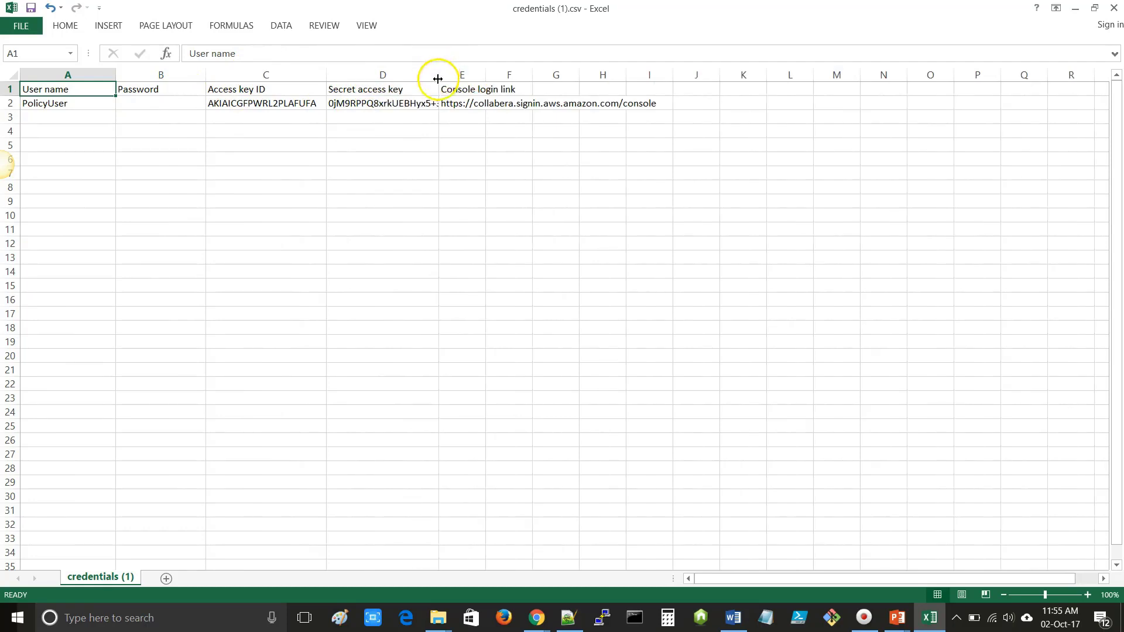
- Autofit the key and link columns, copy the console login link from E2, and open a Chrome incognito window
double_click(438, 78)
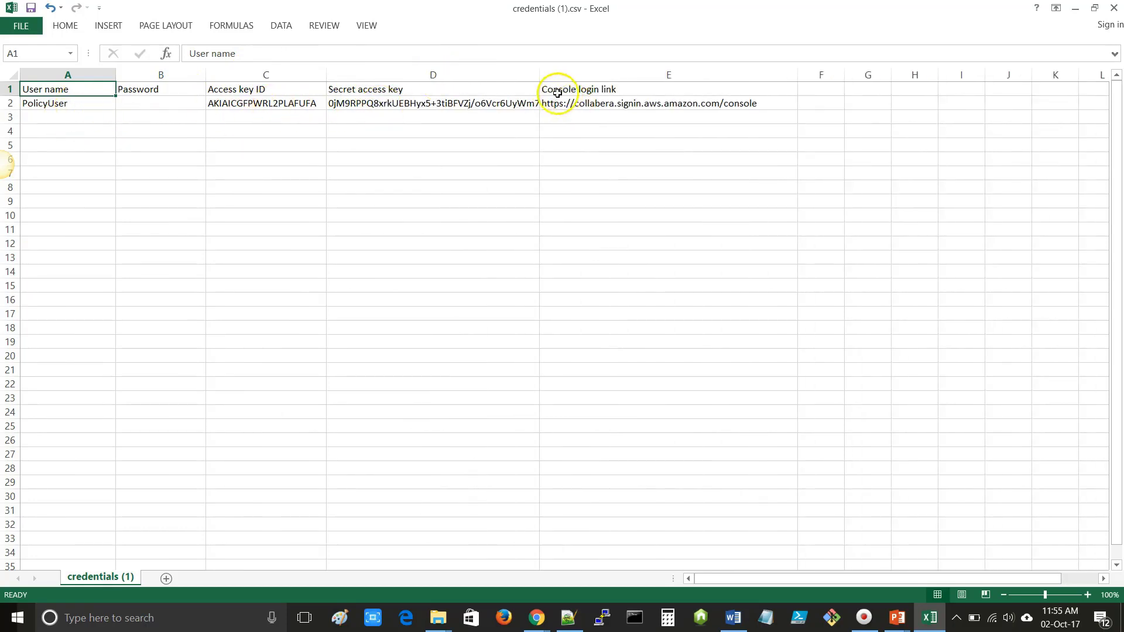
click(709, 103)
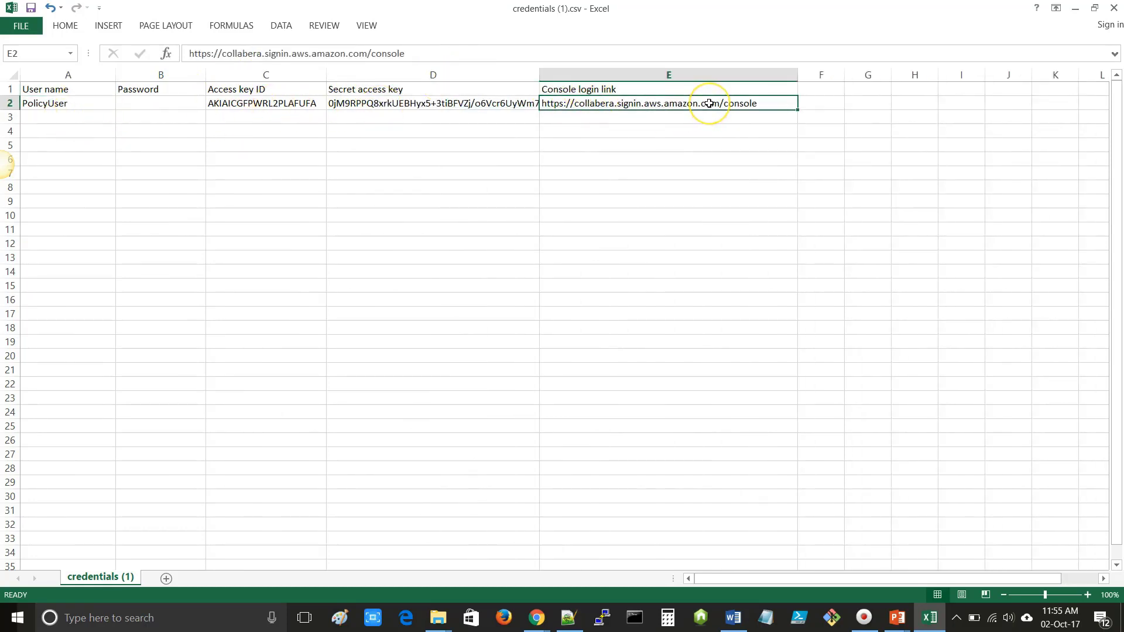
key(ctrl+c)
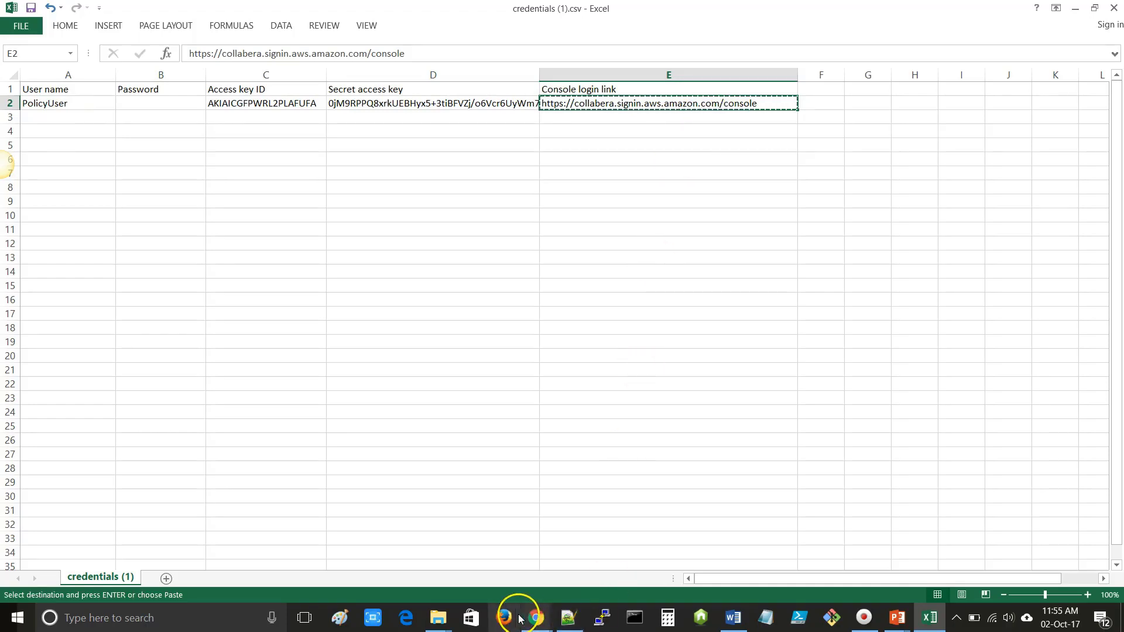
right_click(530, 618)
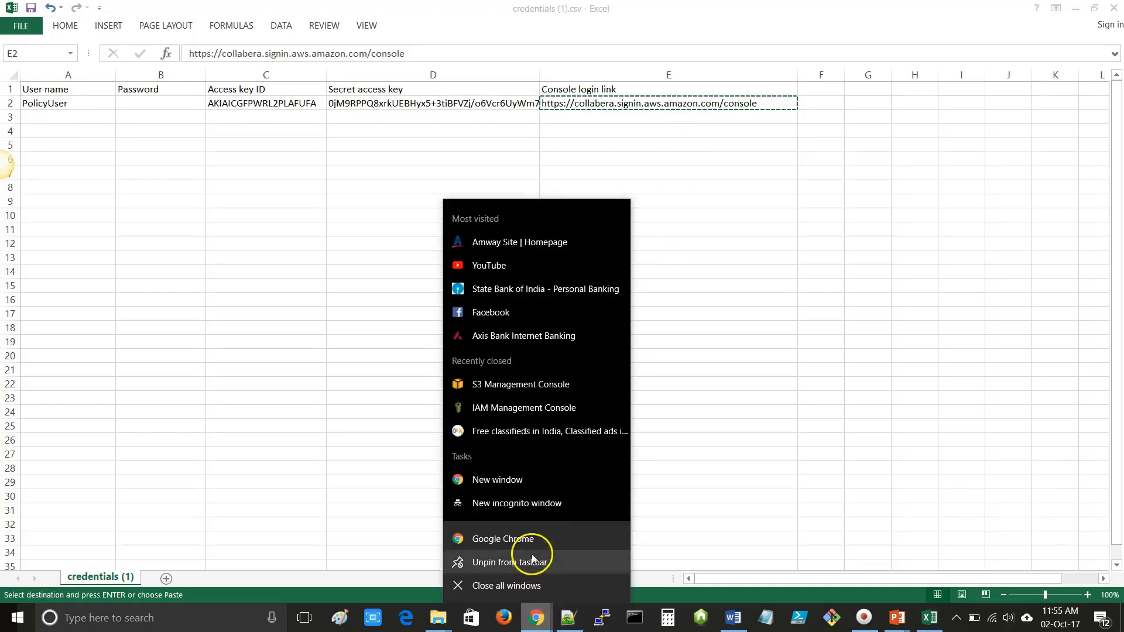
click(524, 505)
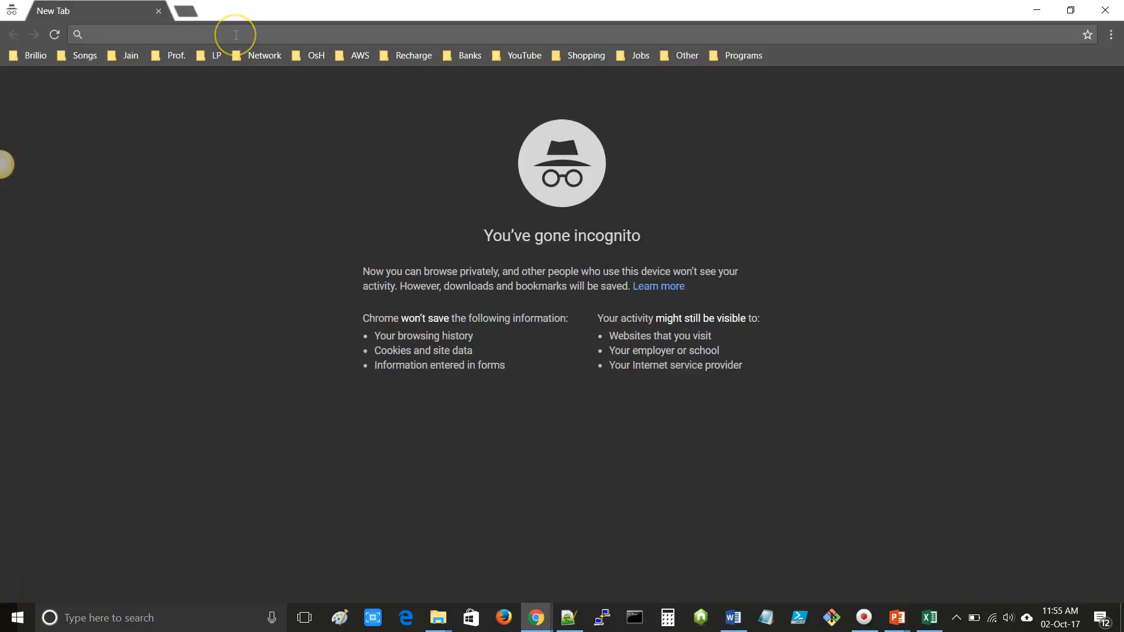
- Load the console sign-in page from the copied link and copy PolicyUser from cell A2
key(ctrl+v)
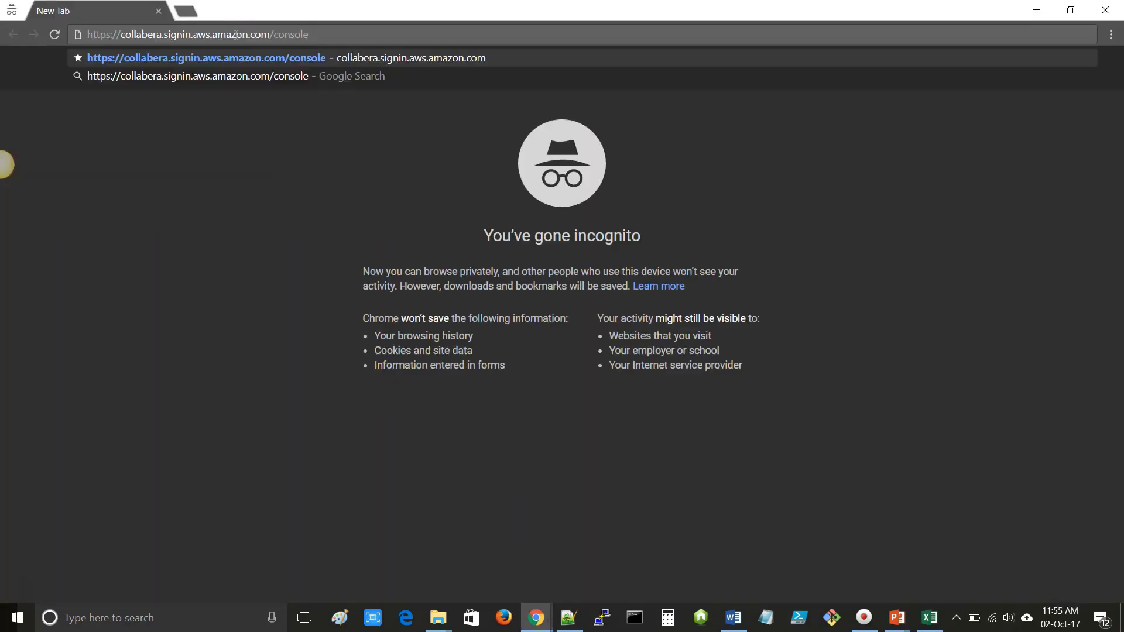
key(Return)
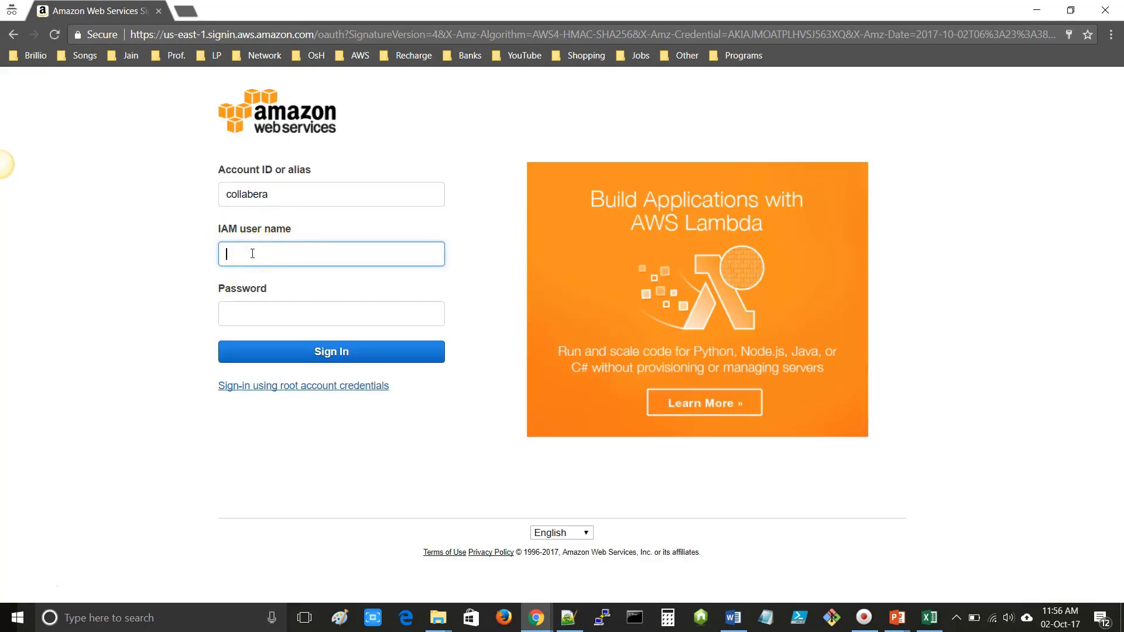
key(alt+Tab)
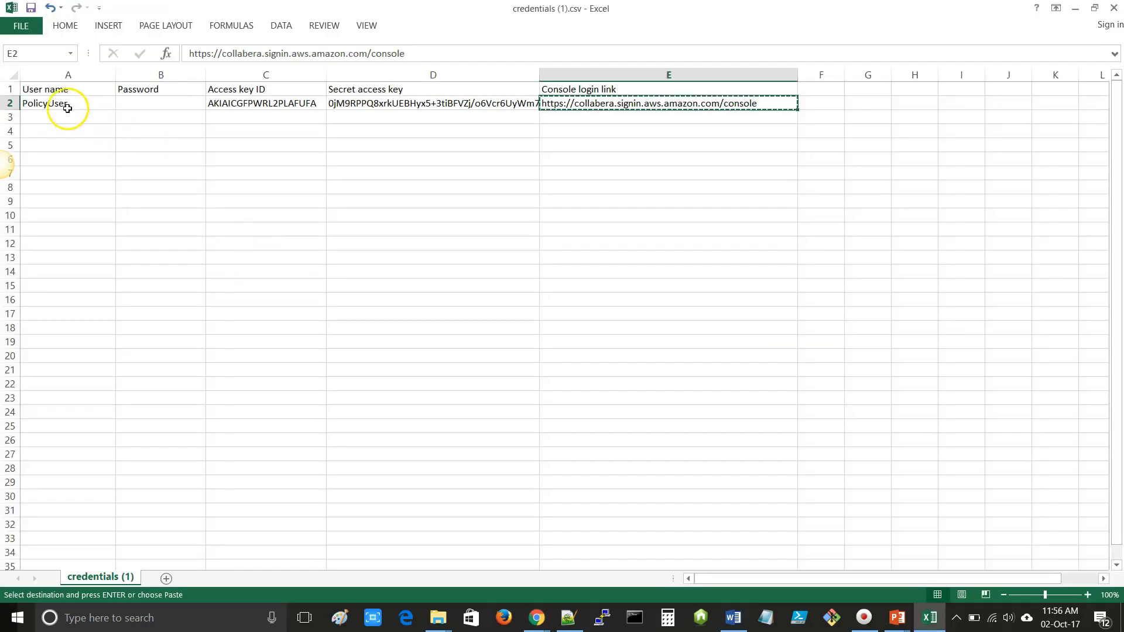
click(82, 103)
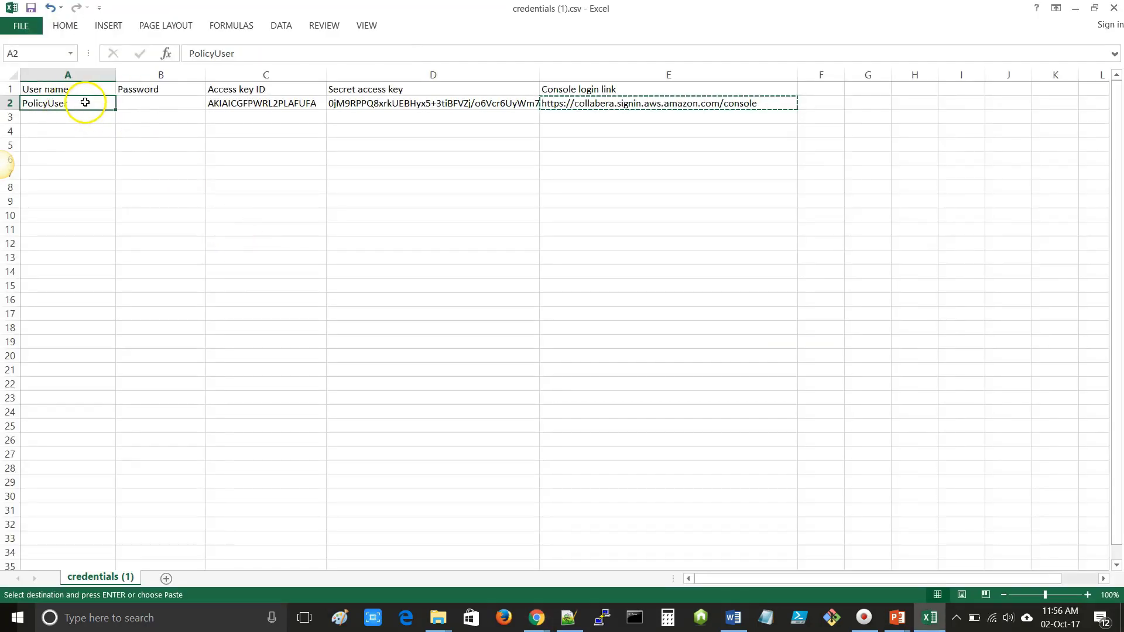
key(ctrl+c)
key(alt+Tab)
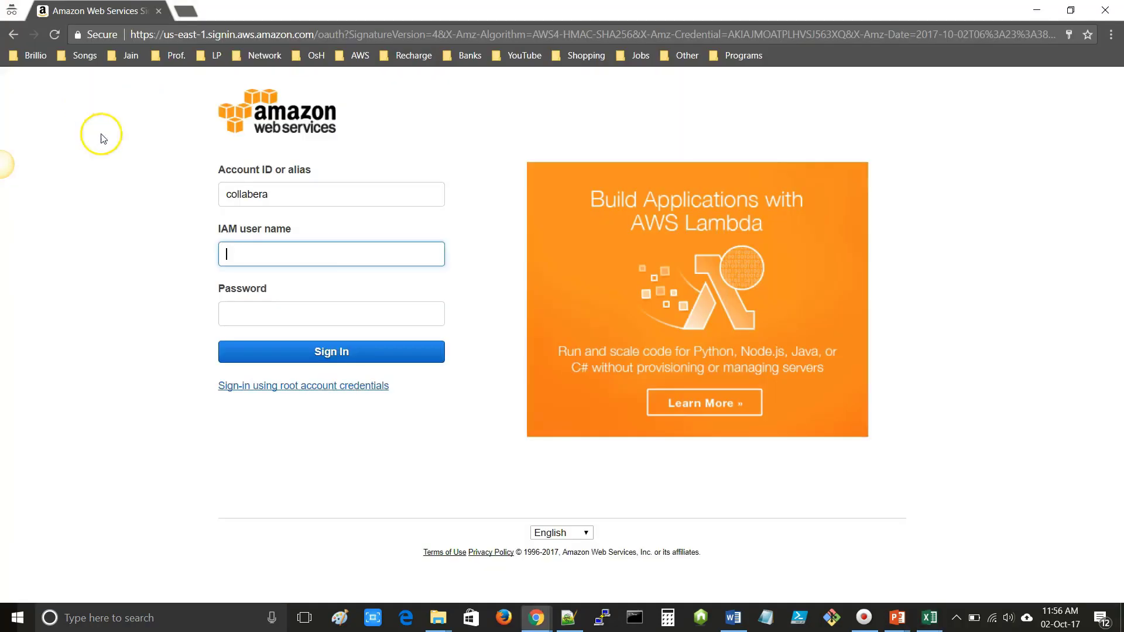
- Enter PolicyUser as the IAM user name with its password and sign in
click(258, 256)
key(ctrl+v)
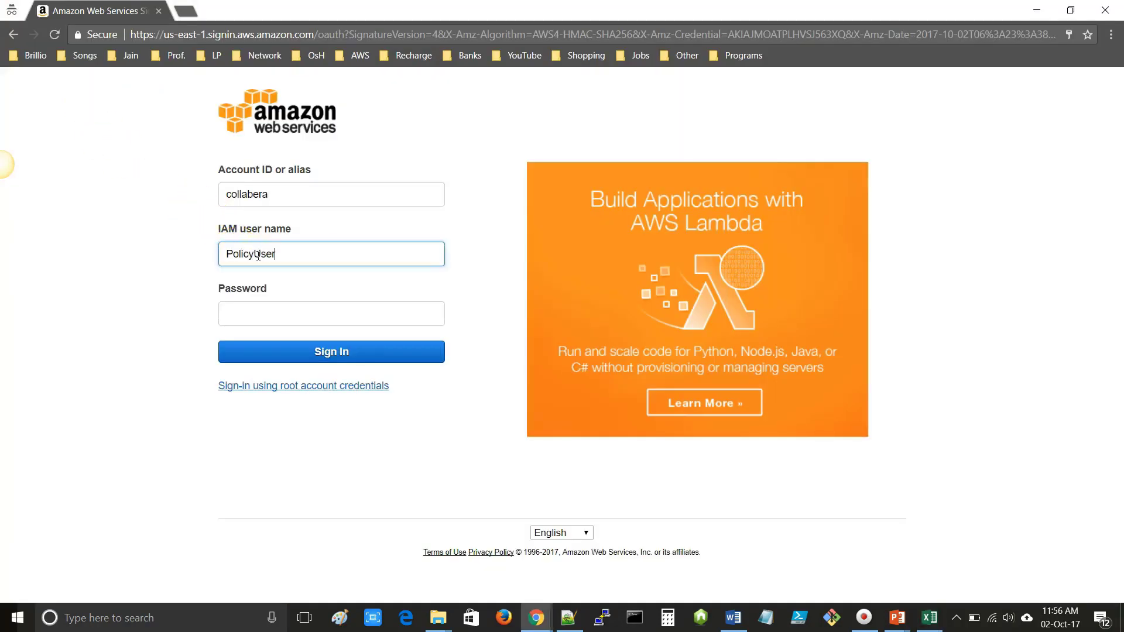
click(246, 315)
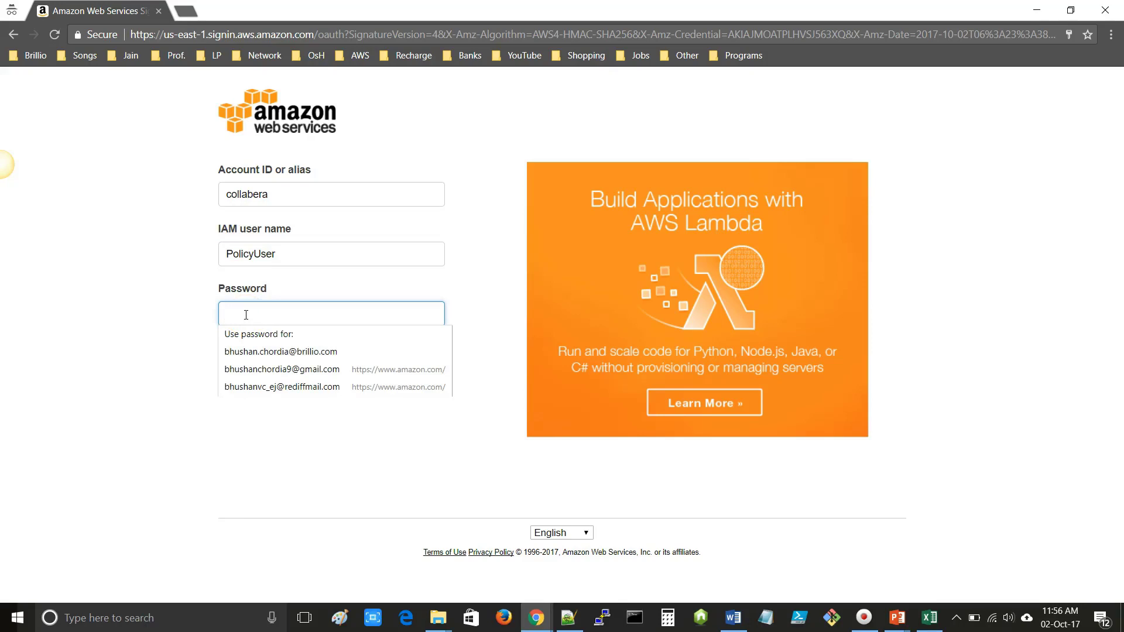
key(ctrl+v)
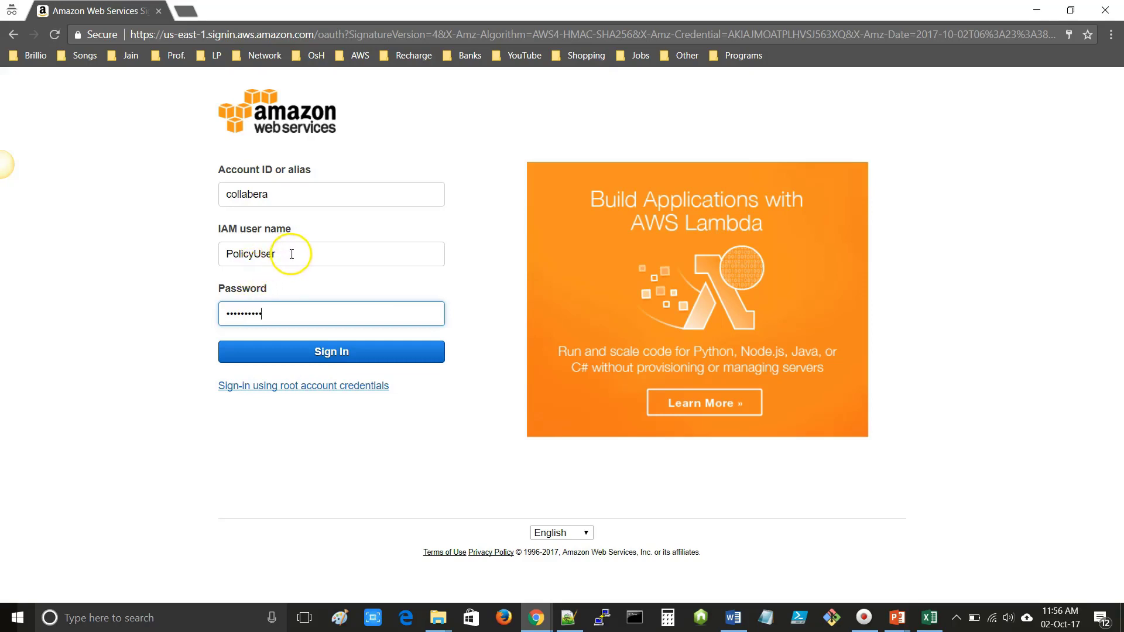
drag(292, 254, 188, 252)
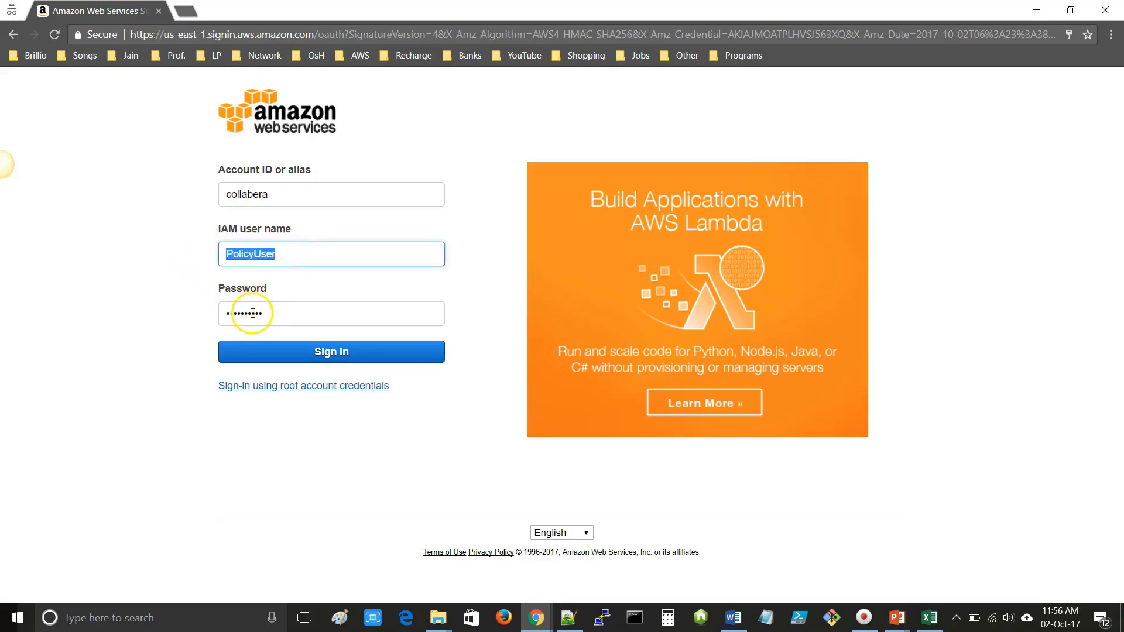
click(328, 357)
- Submit the sign-in, then change PolicyUser's password: enter the old password and the new one twice
click(328, 358)
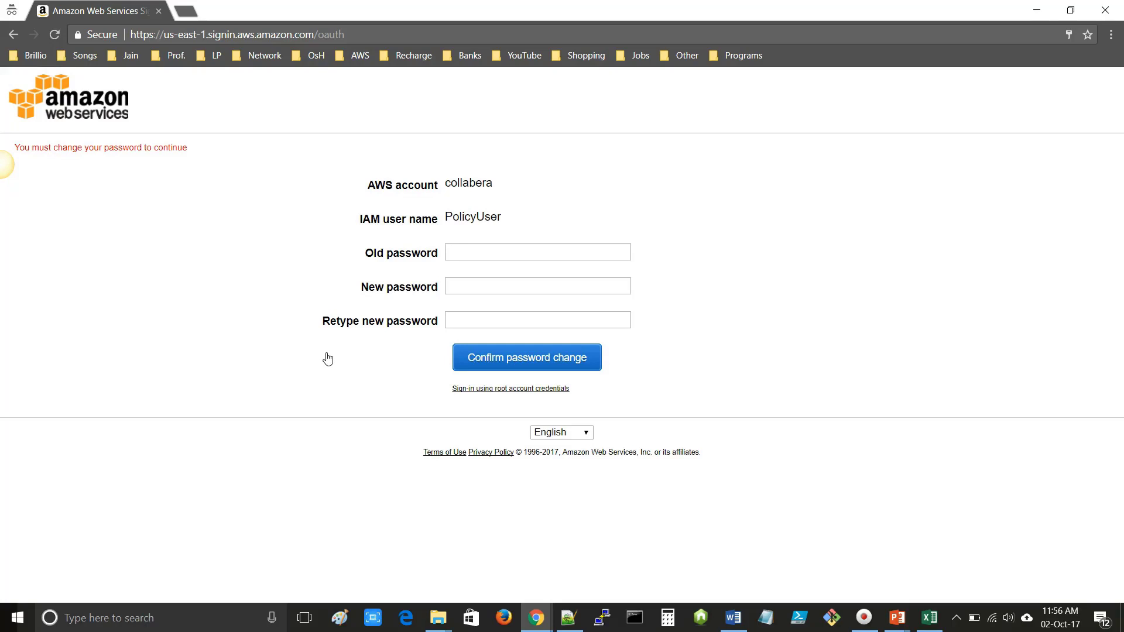
click(466, 250)
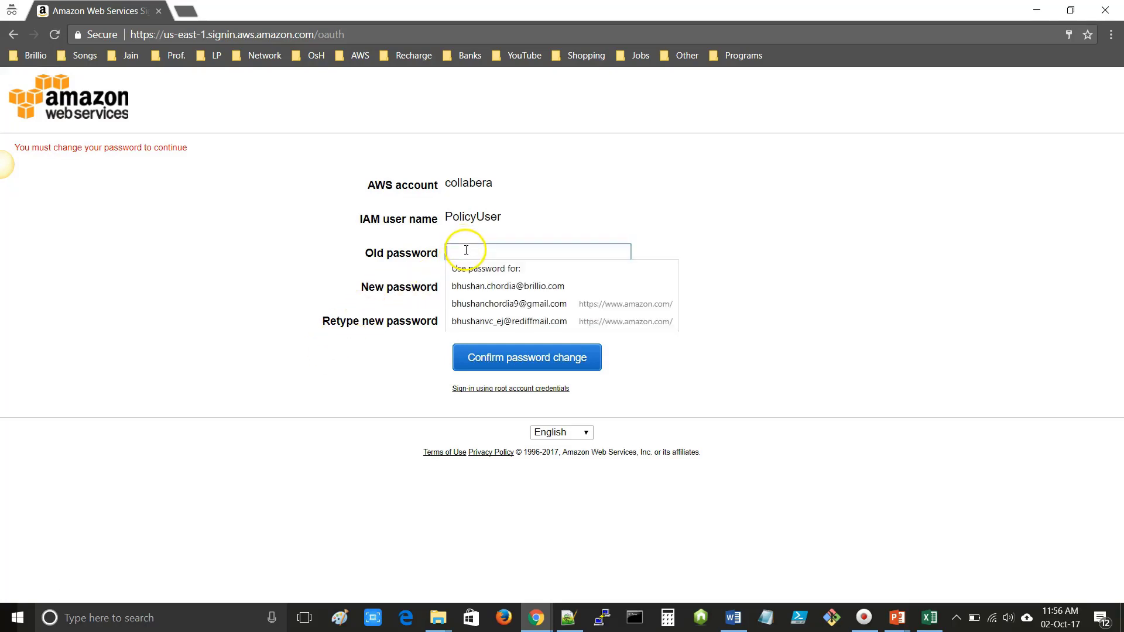
key(ctrl+v)
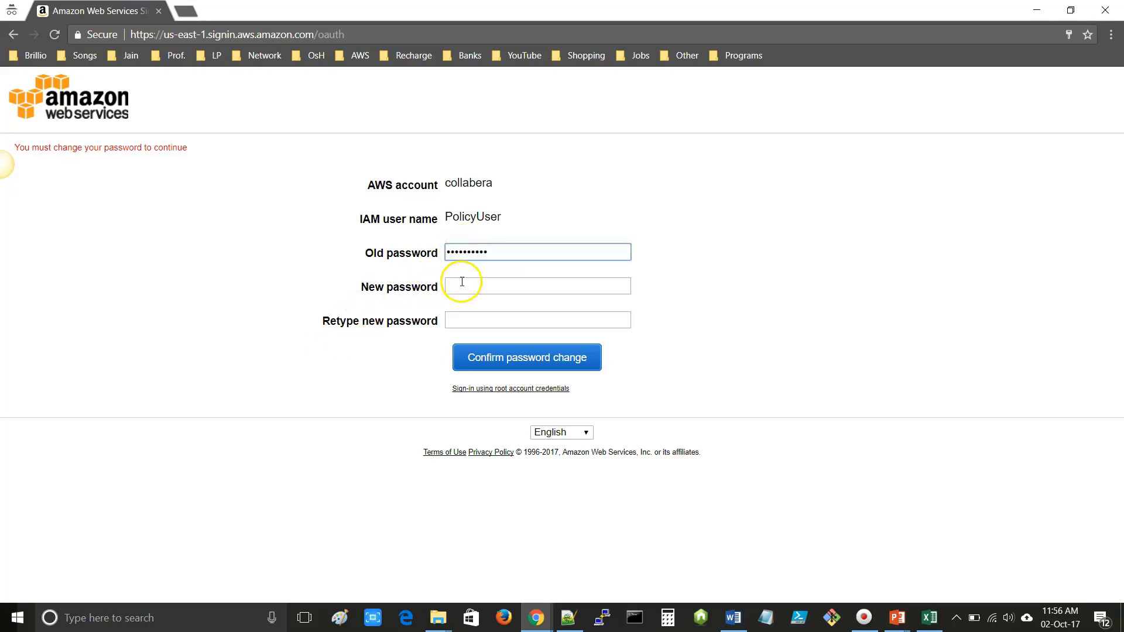
click(463, 285)
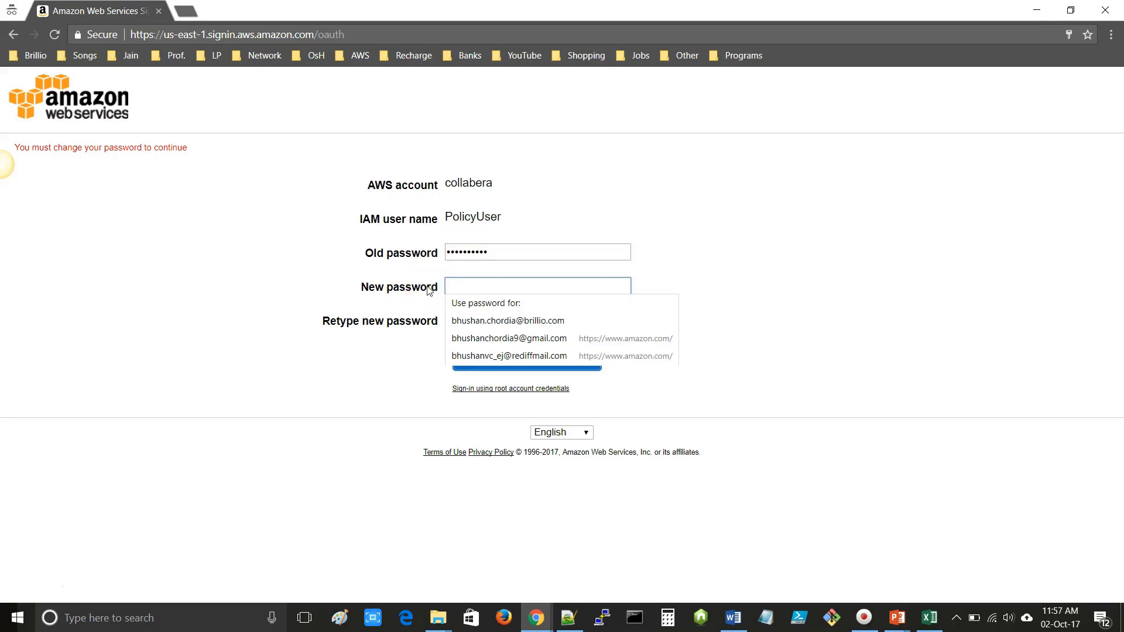
key(ctrl+v)
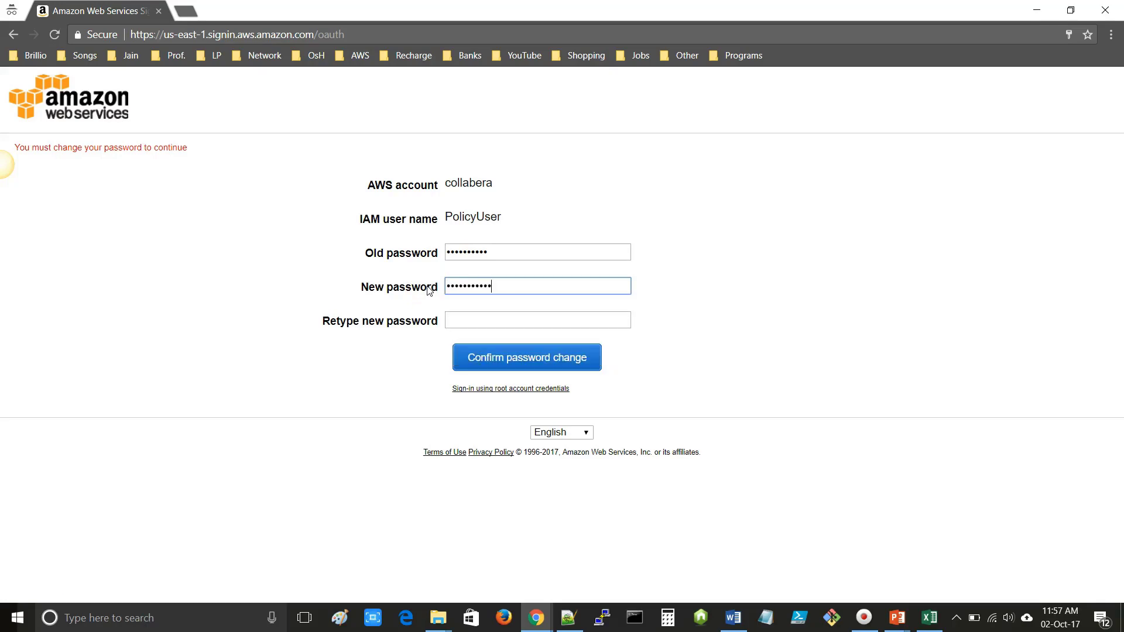
click(460, 318)
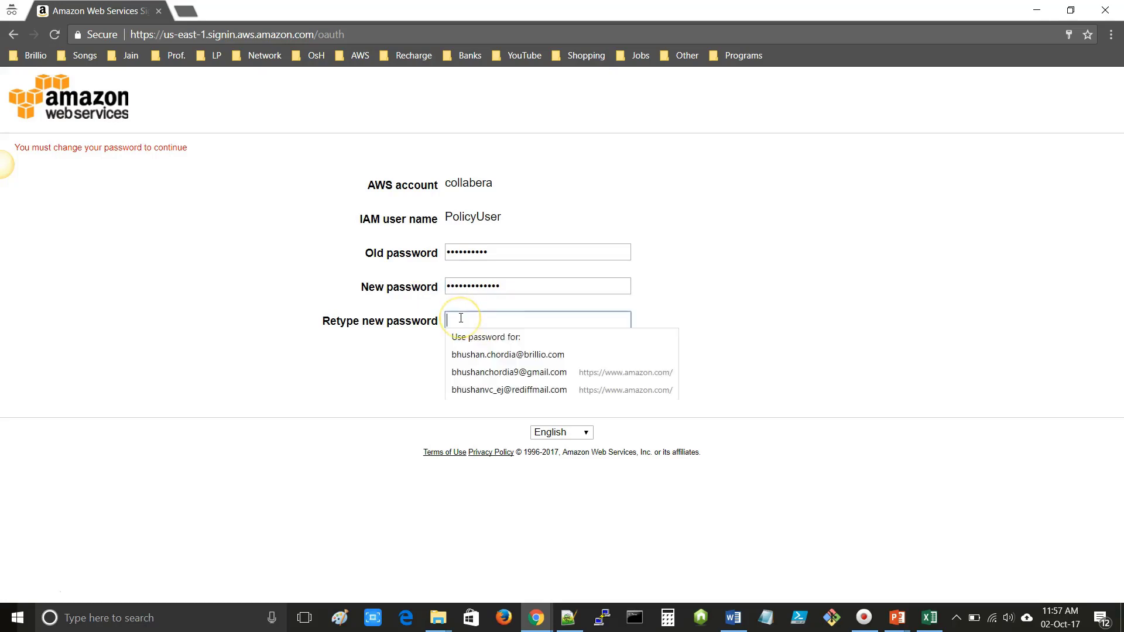
key(ctrl+v)
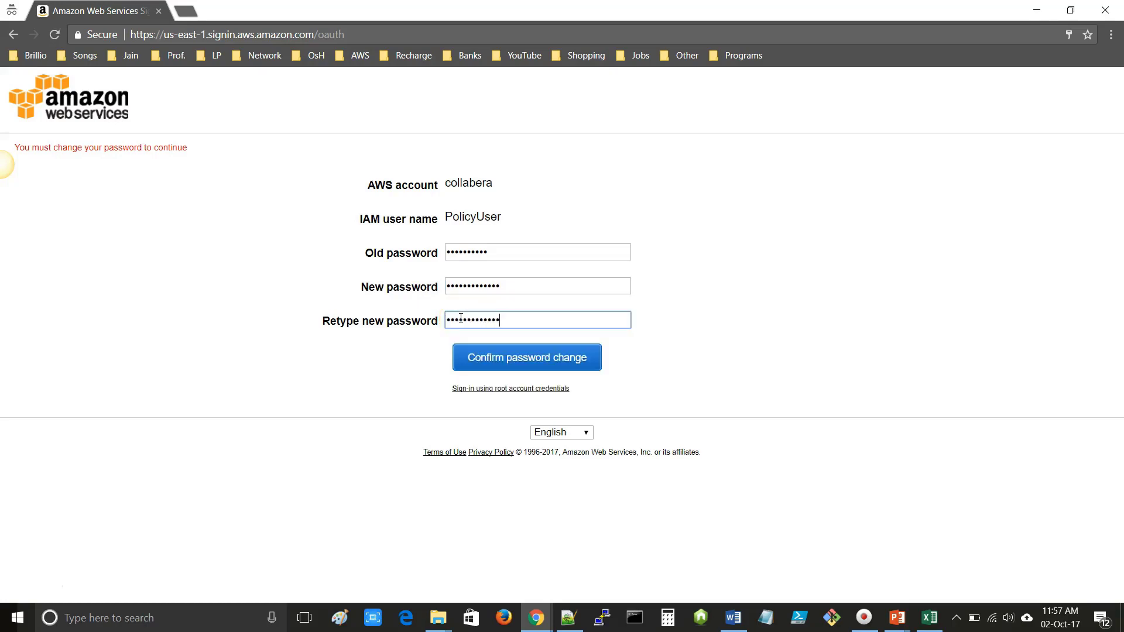
click(525, 360)
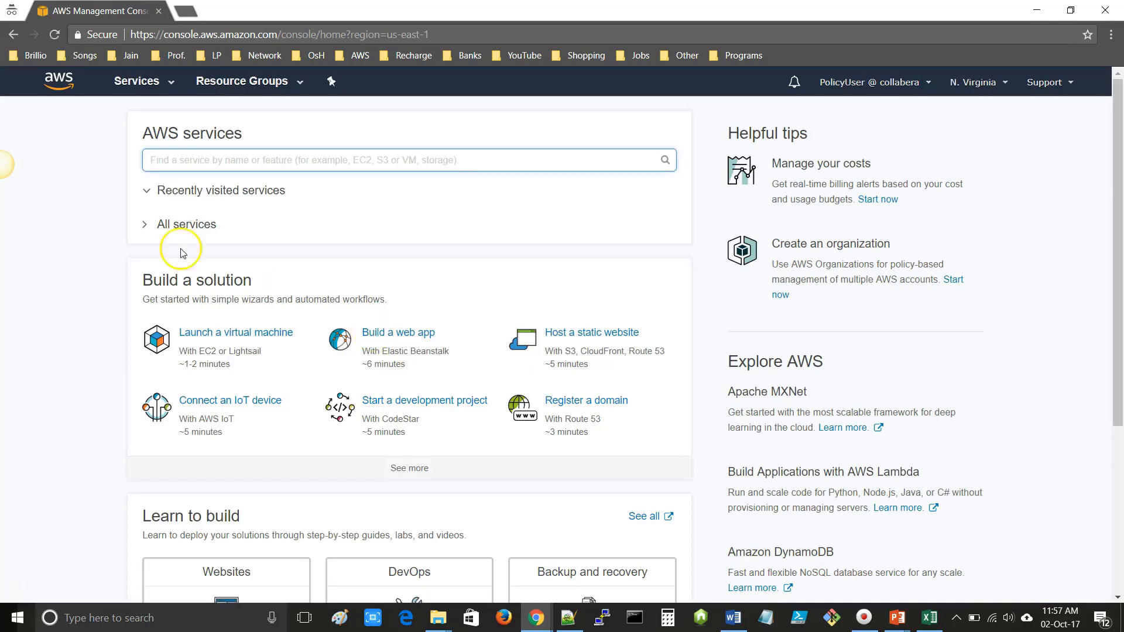
- Expand All services and check the iam entry on line 10 of the policy notes
click(146, 229)
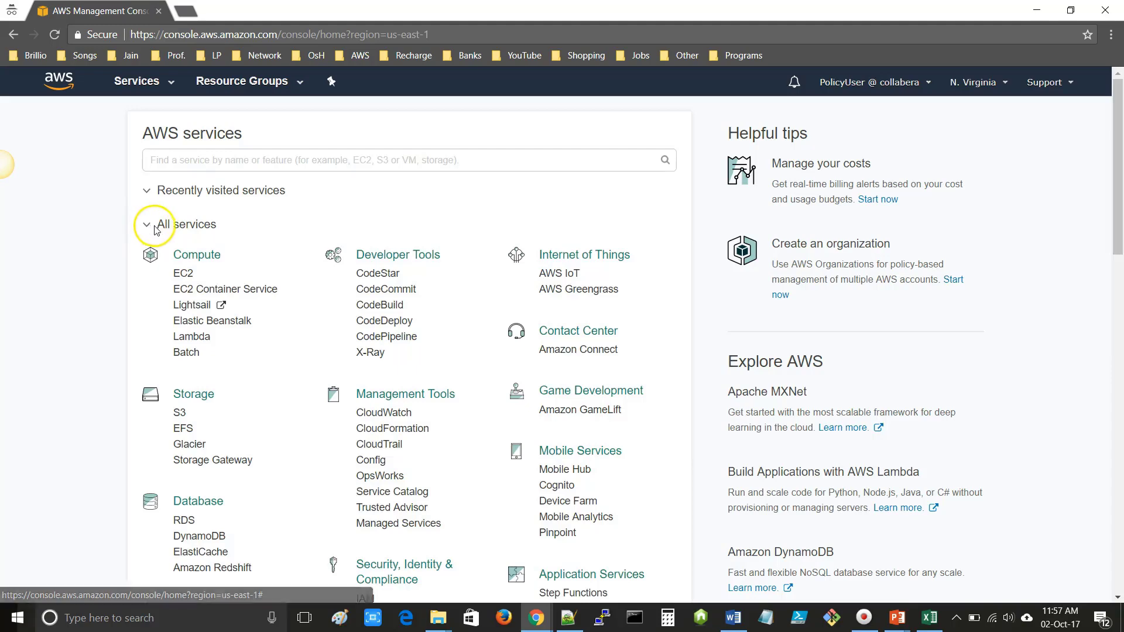
click(569, 619)
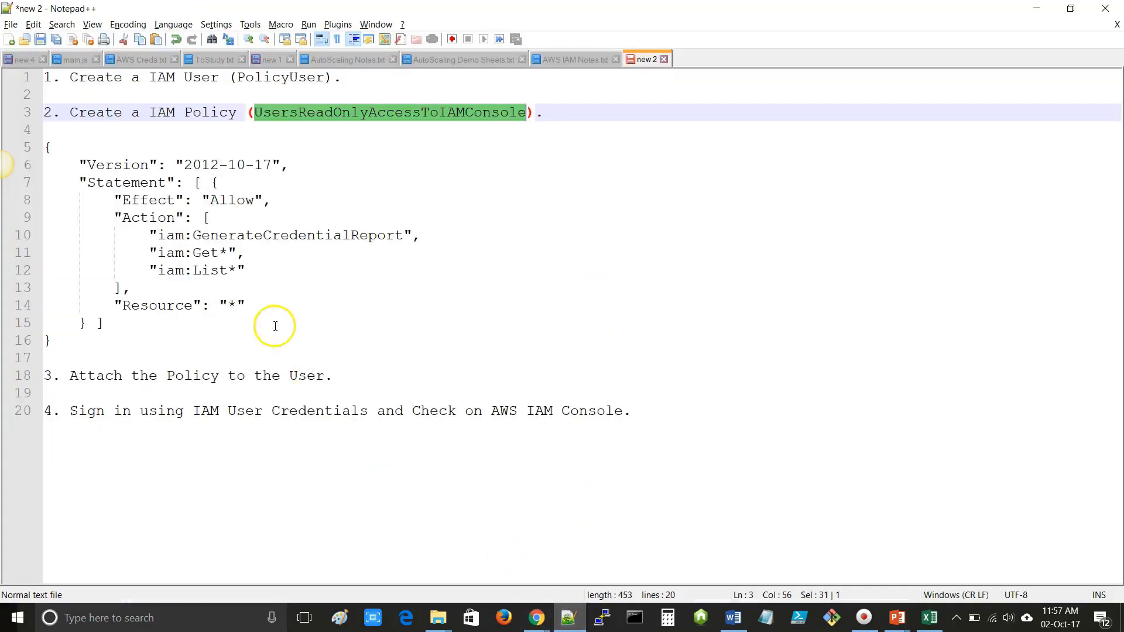
double_click(167, 236)
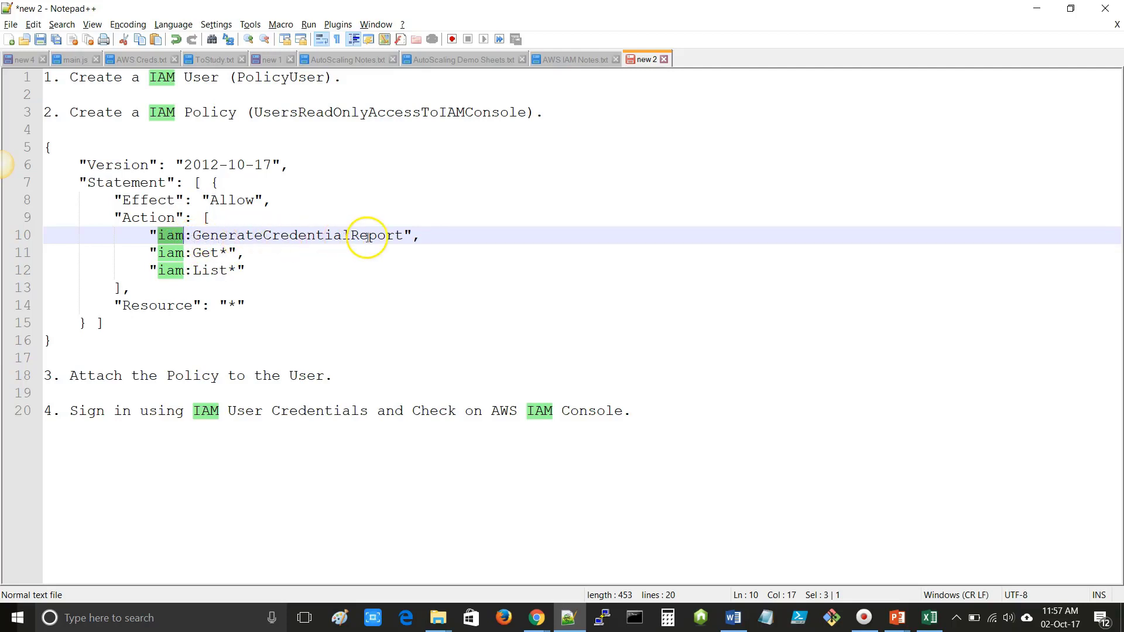
click(1037, 8)
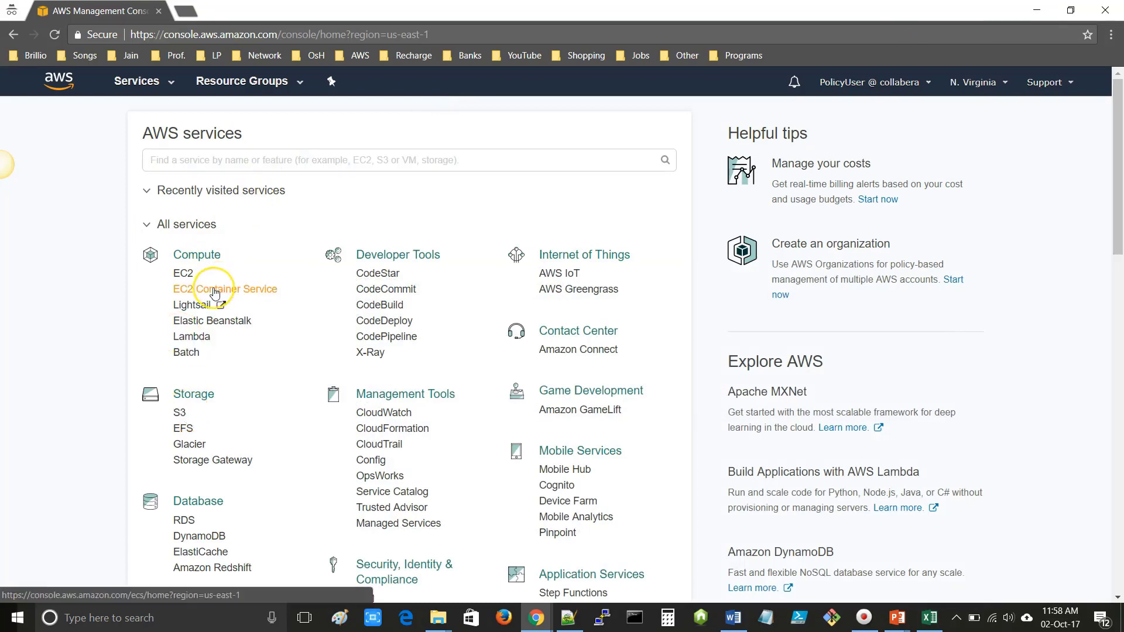
- Open S3 in a new tab, confirm its Access Denied error, and return to the notes
click(183, 275)
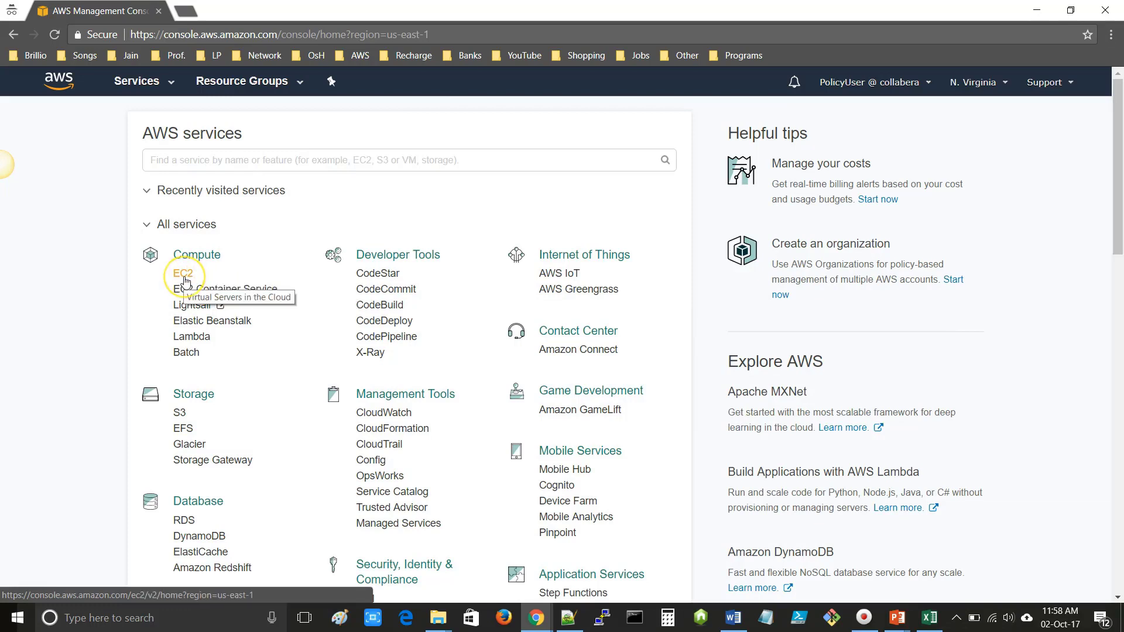
right_click(181, 413)
click(234, 422)
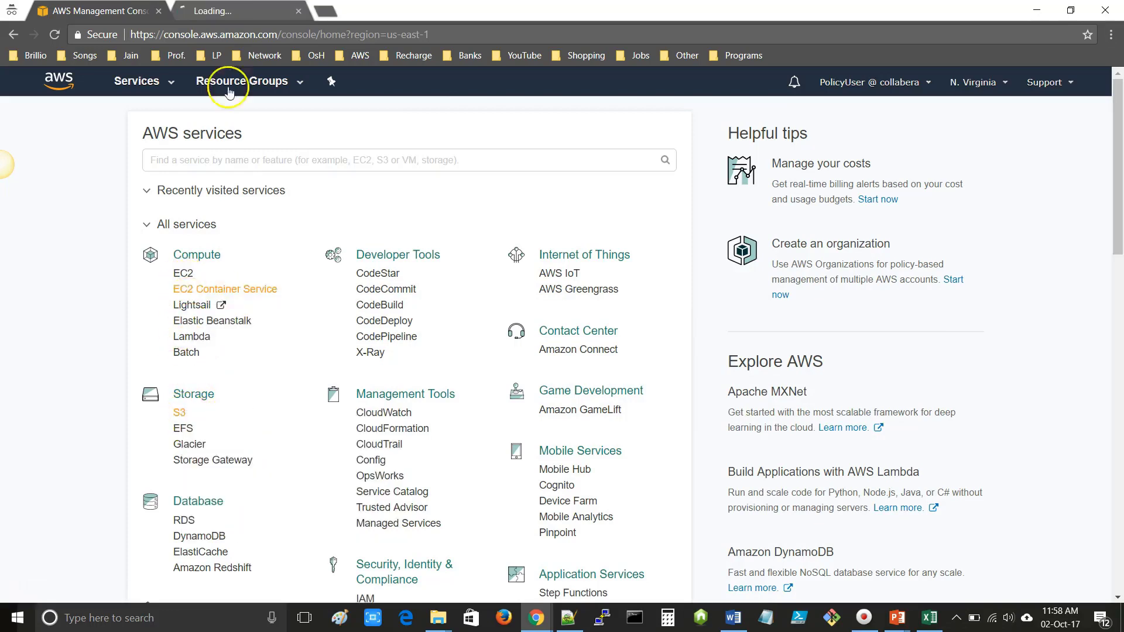
click(237, 12)
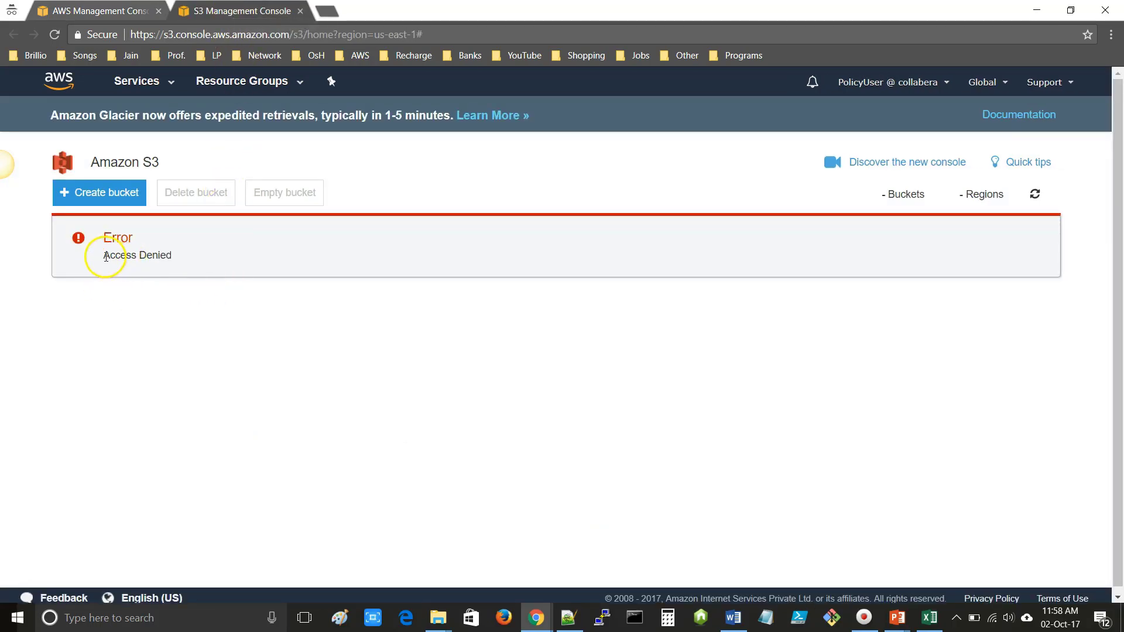
drag(103, 256, 183, 260)
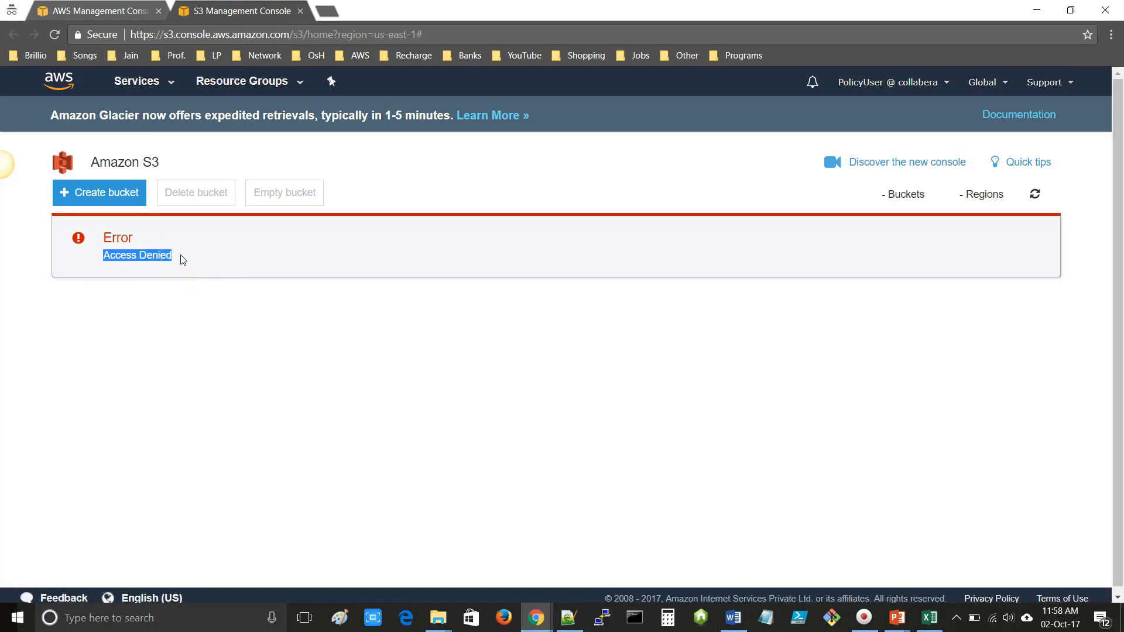
click(568, 617)
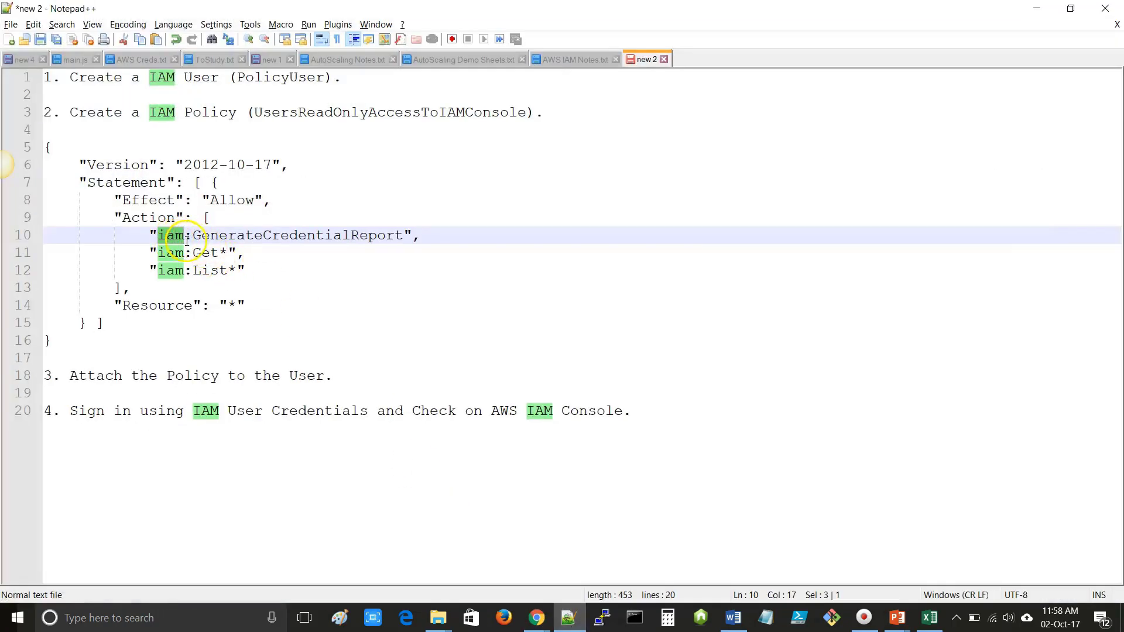
- Open IAM in a new tab and show its Users list of 62 users
click(568, 618)
click(117, 11)
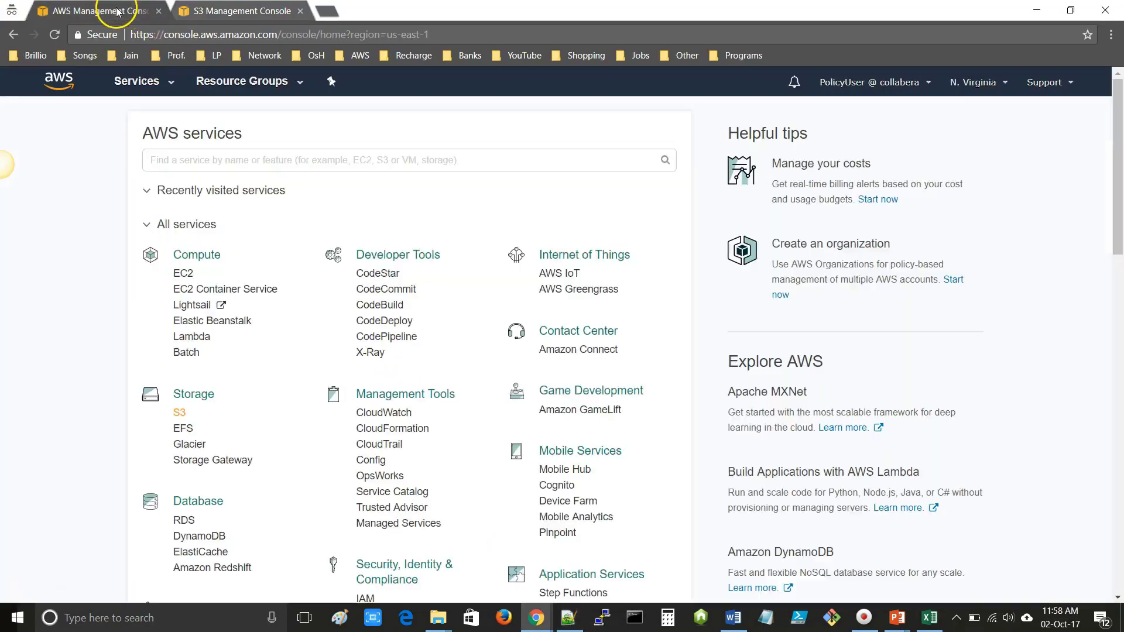
scroll(311, 377, down, 2)
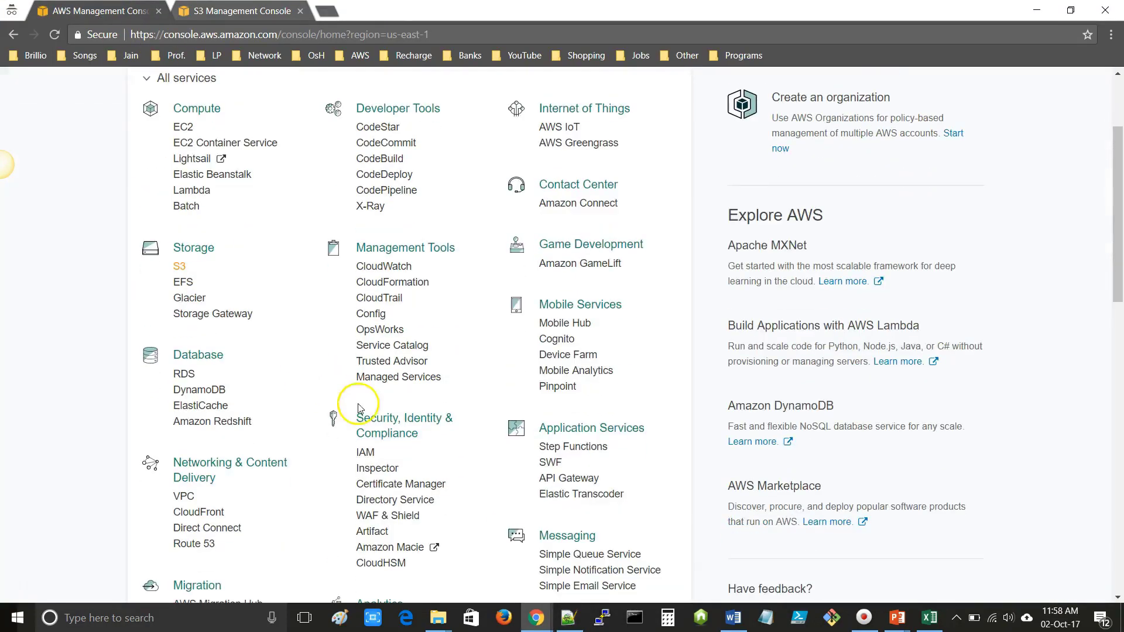
right_click(366, 452)
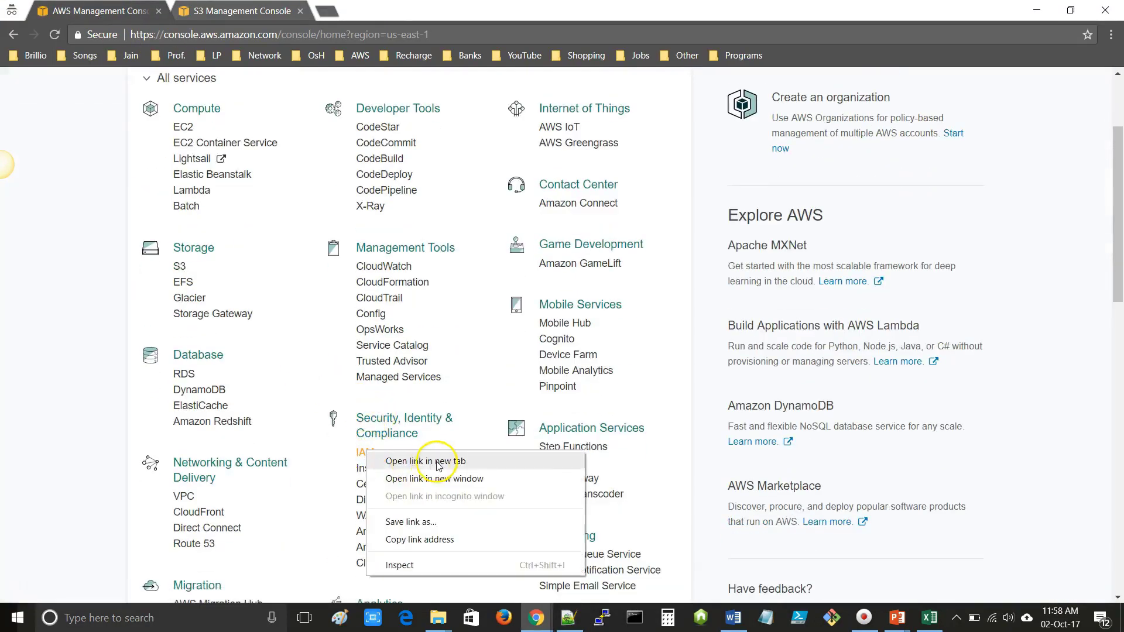
click(437, 462)
click(370, 10)
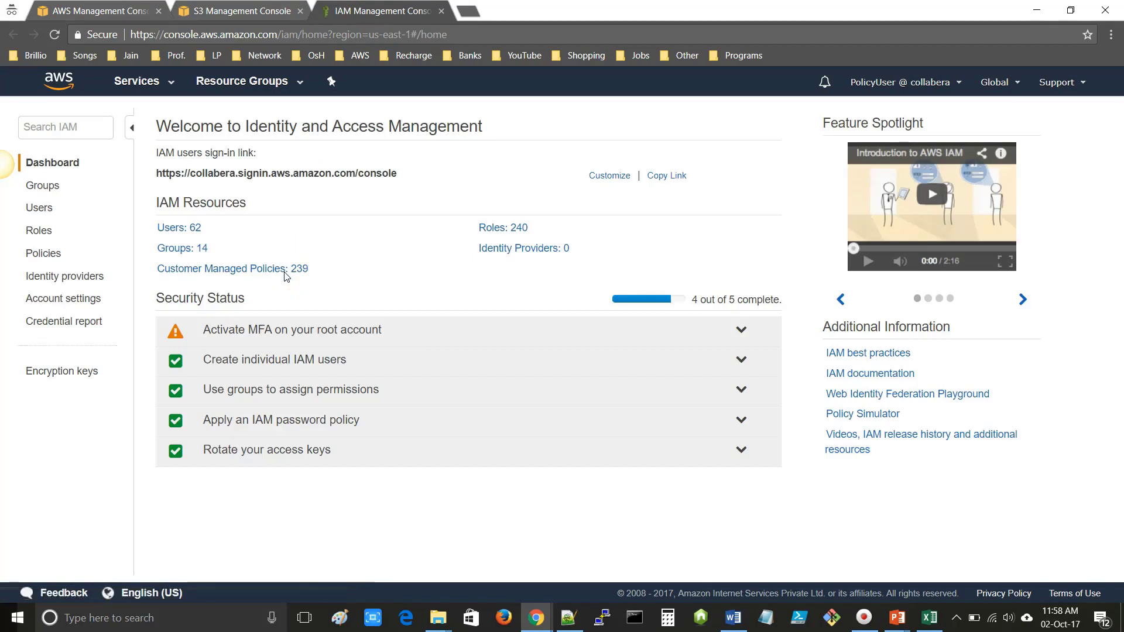
click(227, 279)
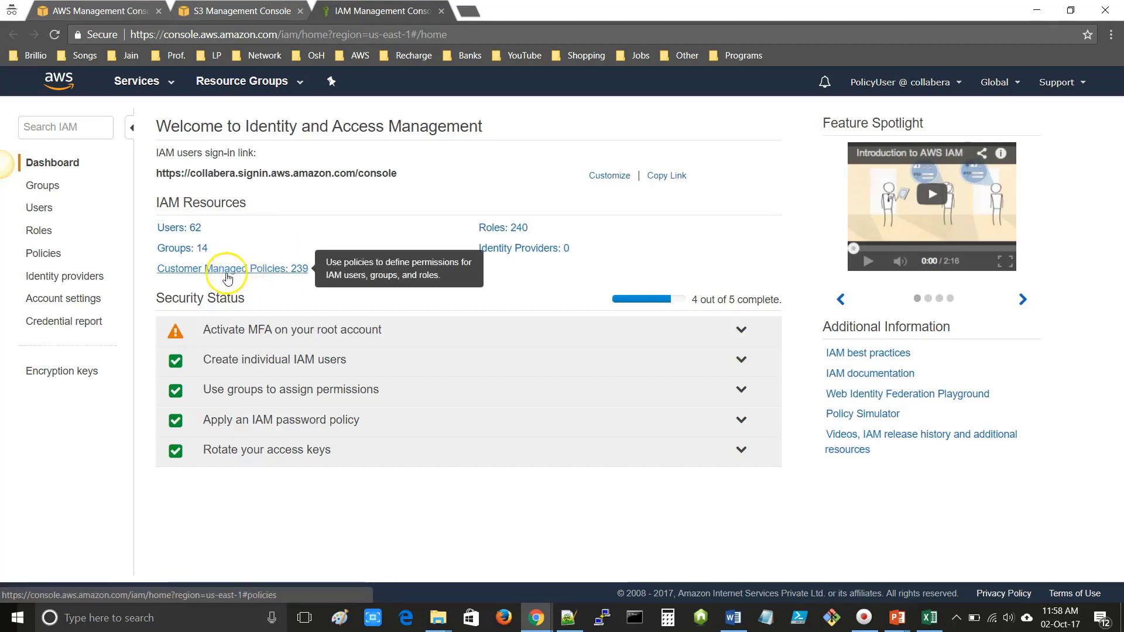
click(40, 209)
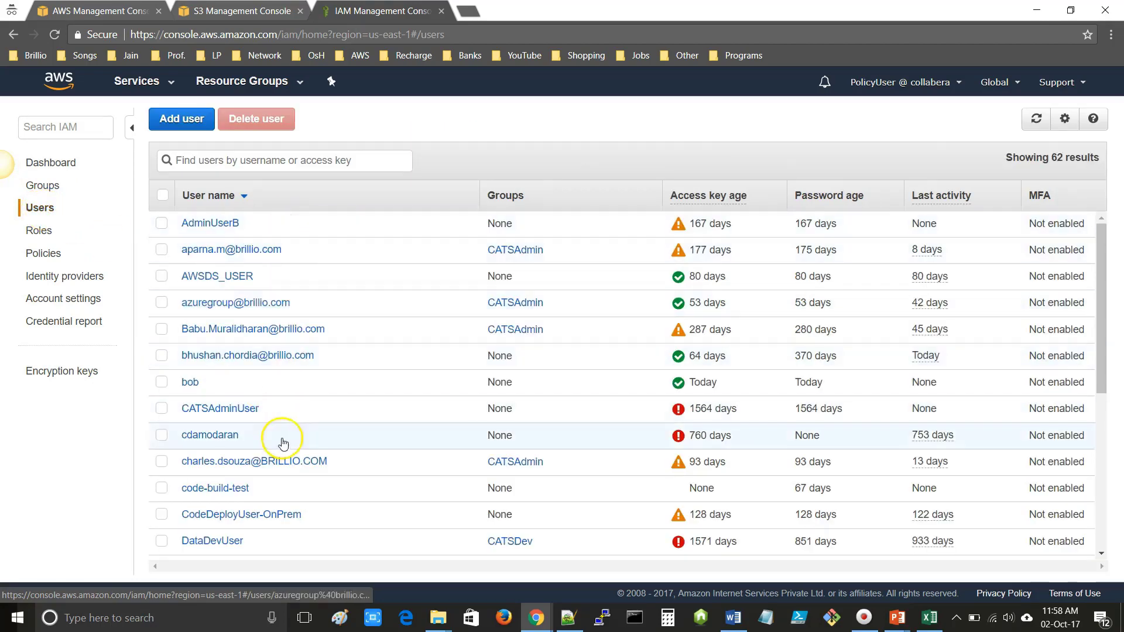
- Check the List* wildcard on line 12 of the policy notes, then return to IAM users
click(568, 618)
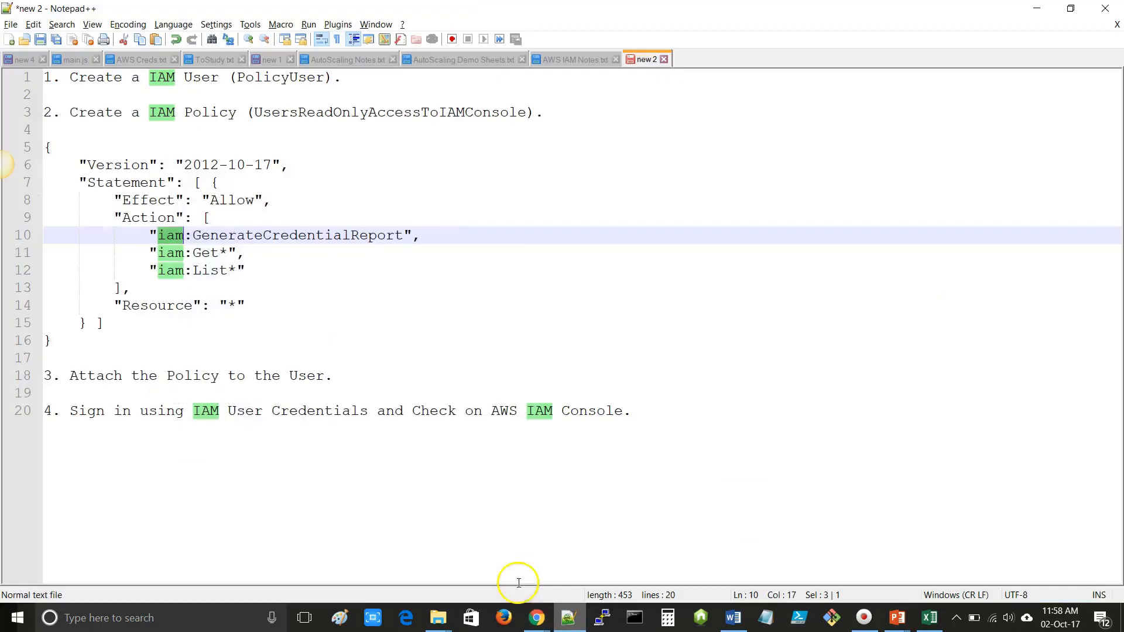
double_click(218, 271)
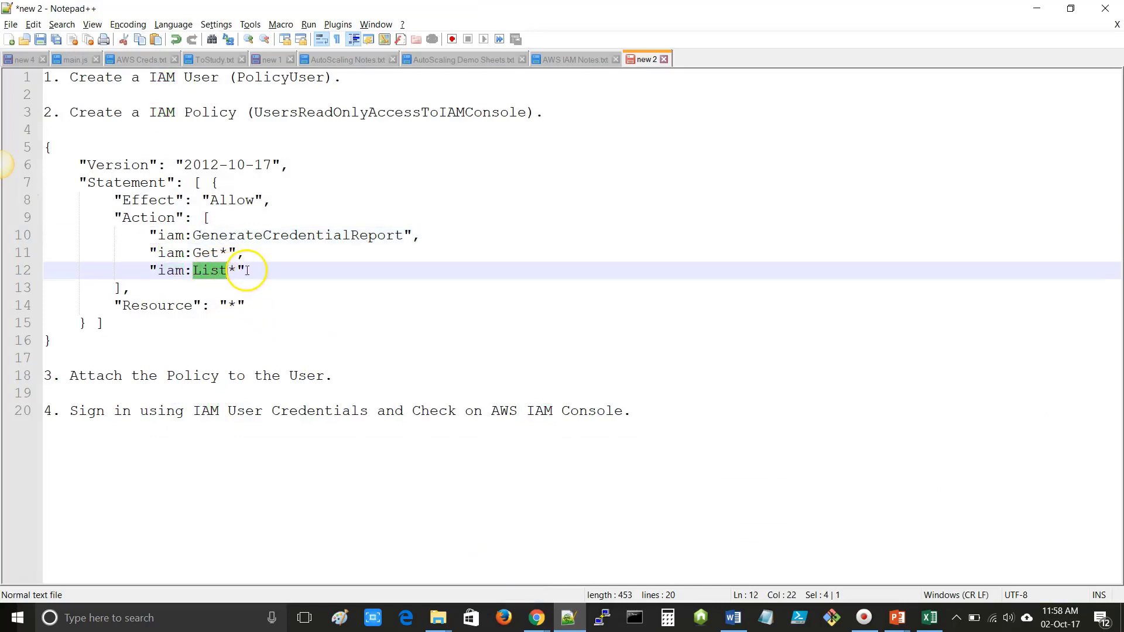
click(238, 270)
key(shift+Left)
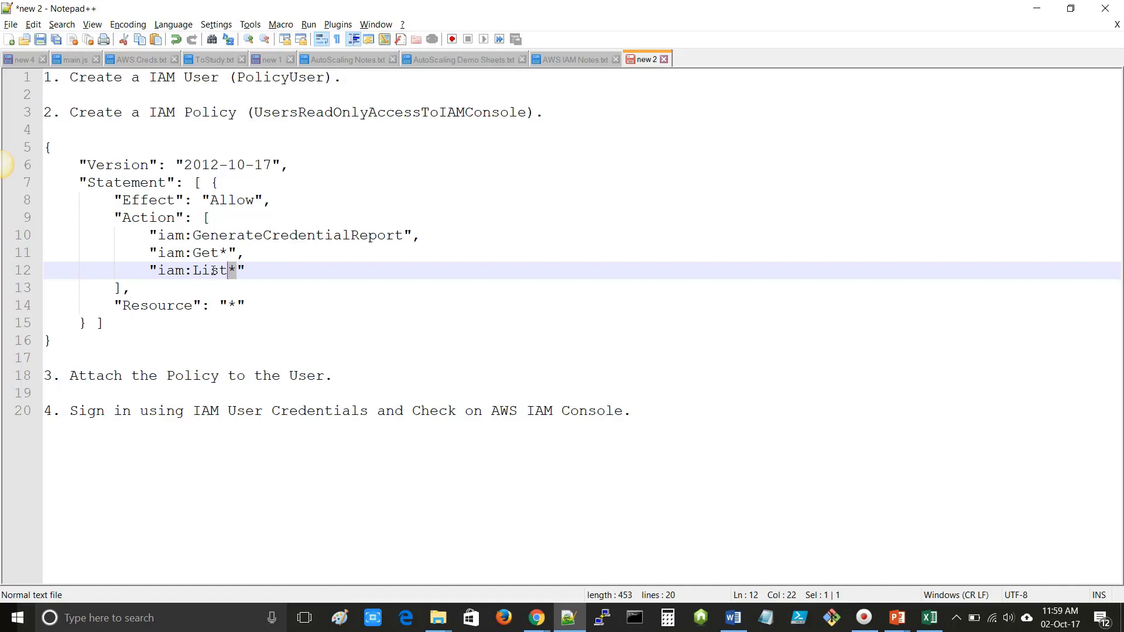
click(1034, 9)
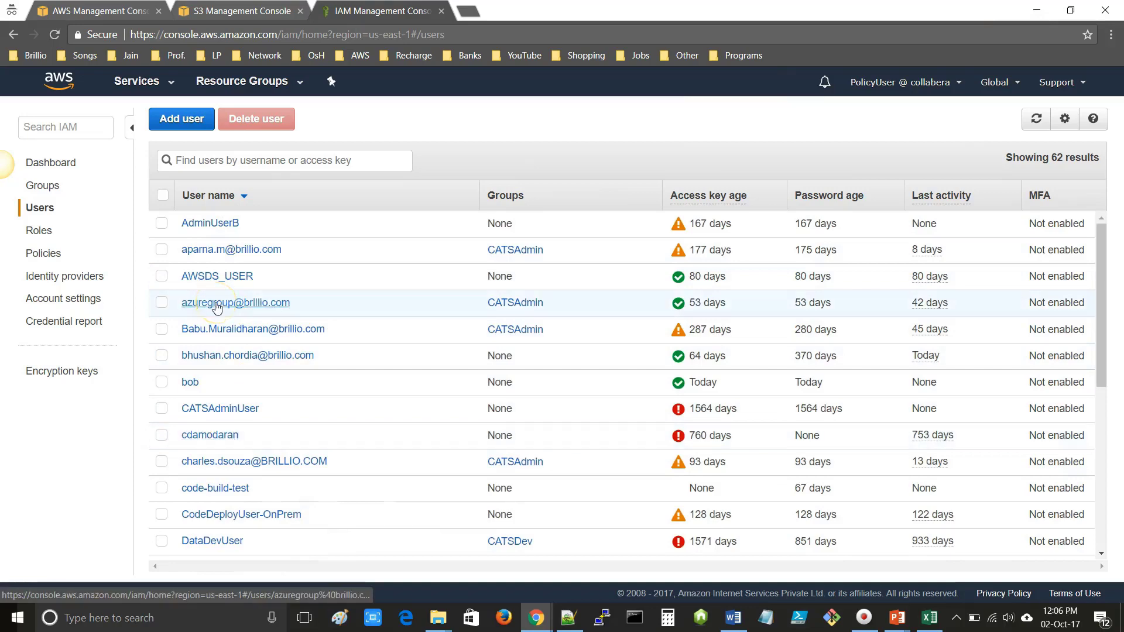
- Open AdminUserB's summary with its SQS, SNS and S3 read-only policies and check the signed-in account
click(216, 225)
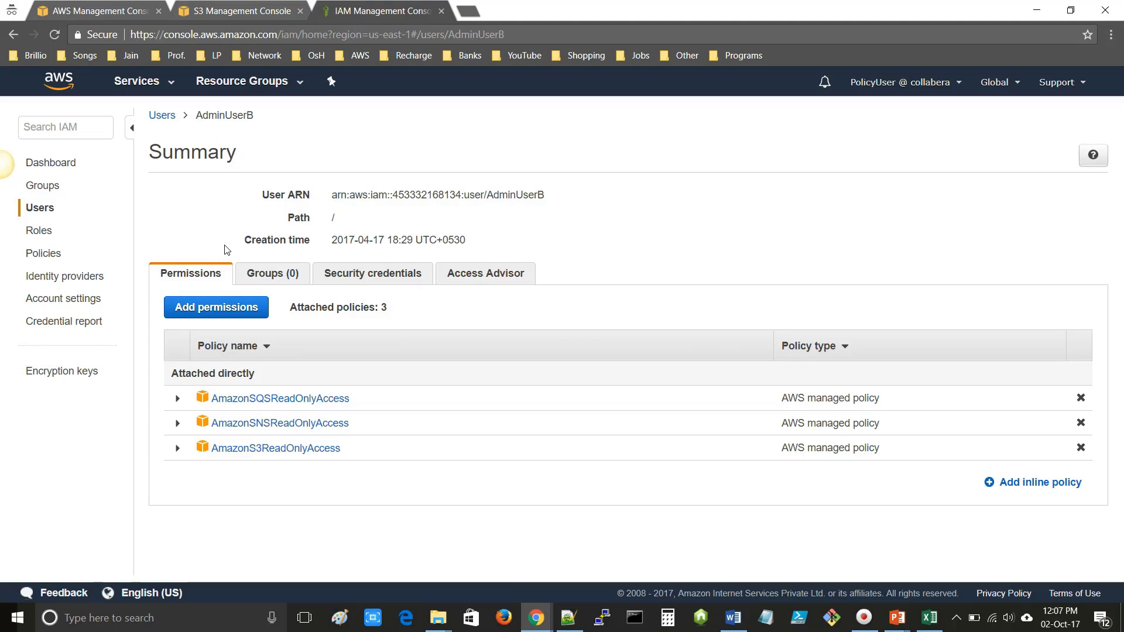
click(891, 85)
click(852, 135)
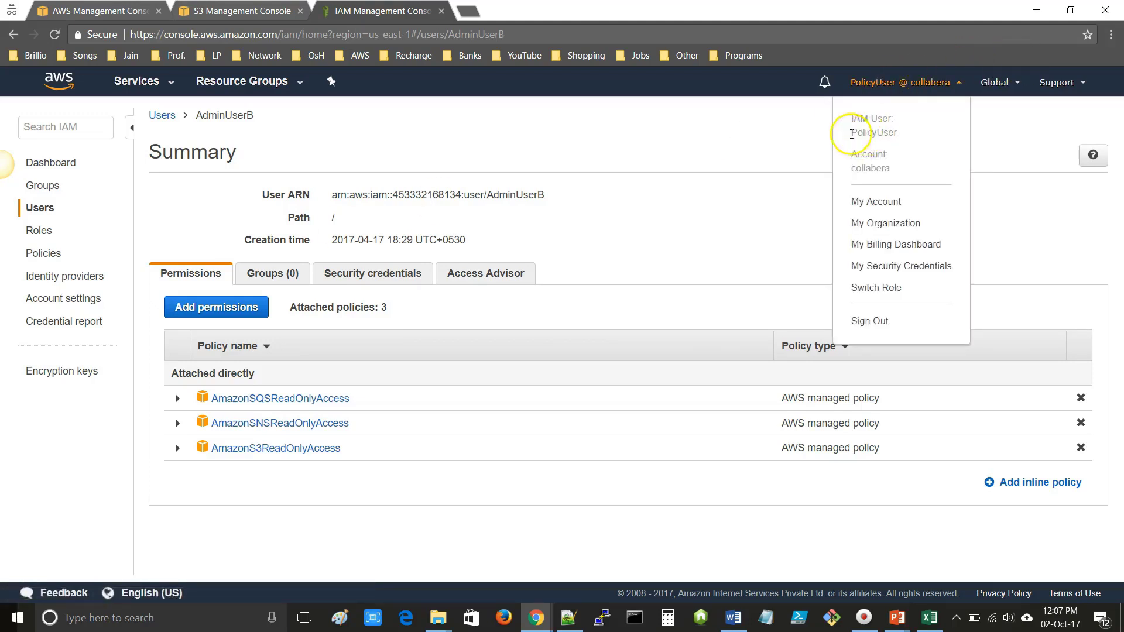
click(614, 160)
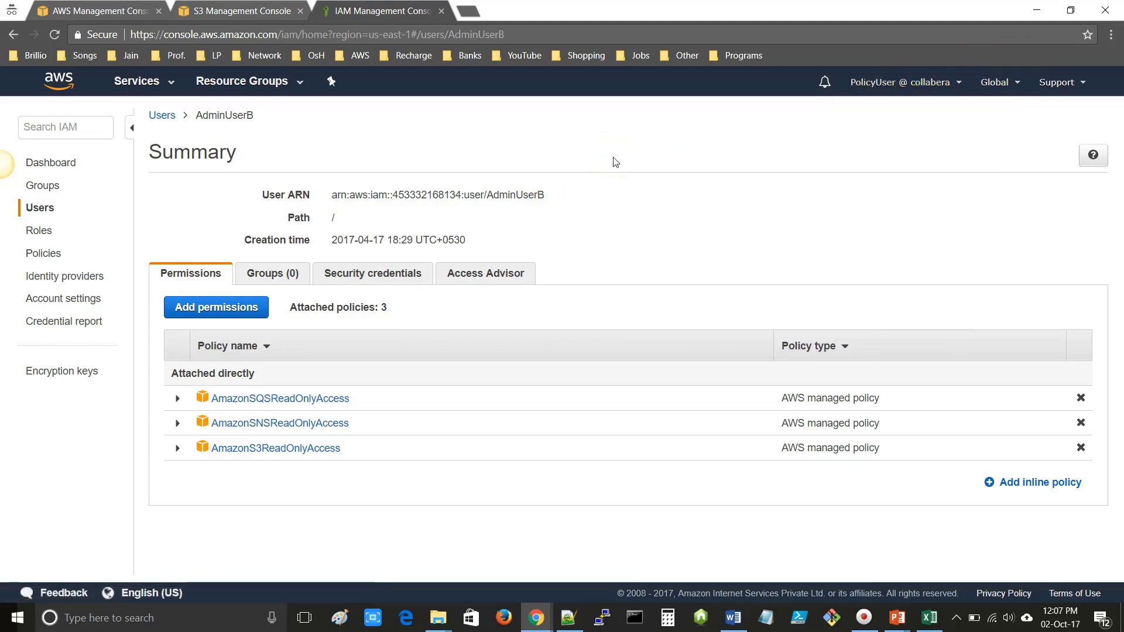
click(612, 167)
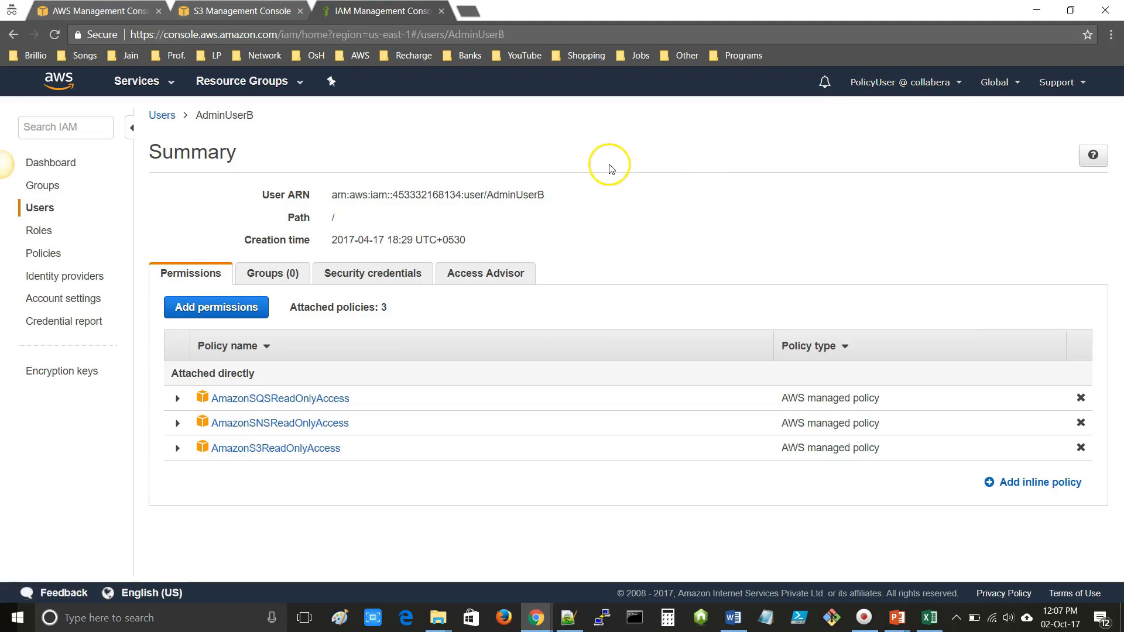
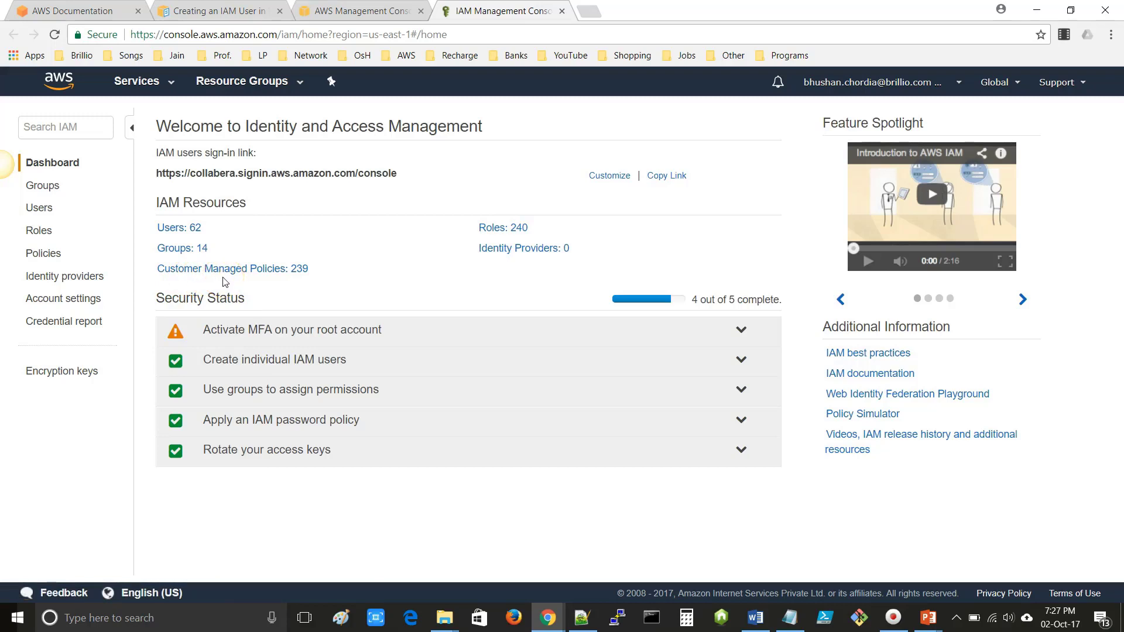
- From the IAM Users list, choose Add user and enter the user name Sample-IAM-User
click(37, 209)
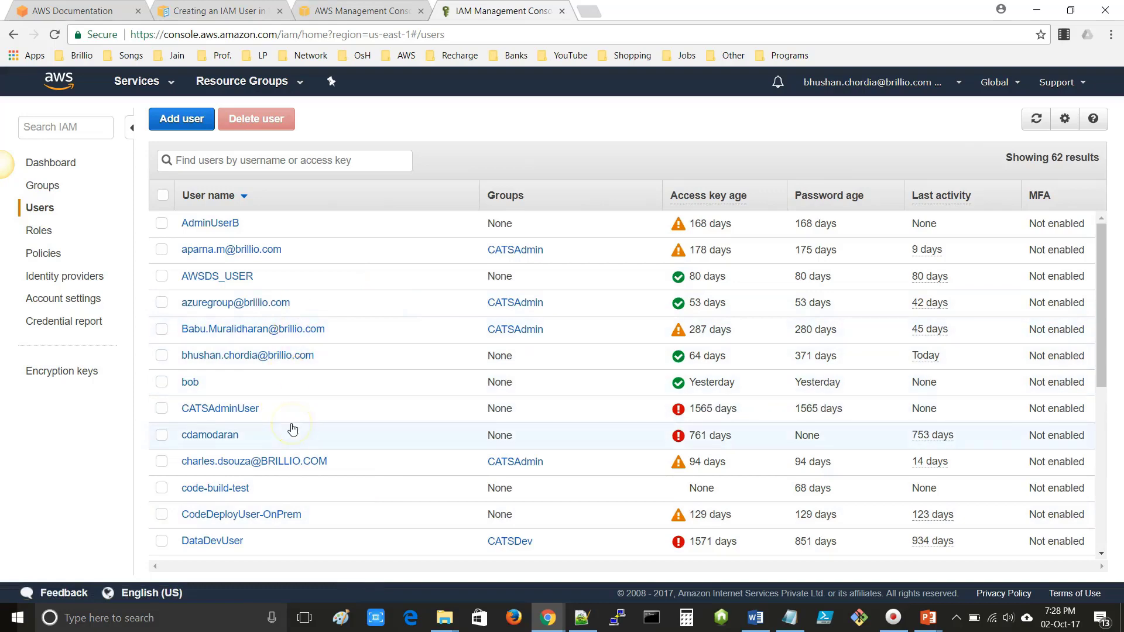
scroll(293, 430, down, 6)
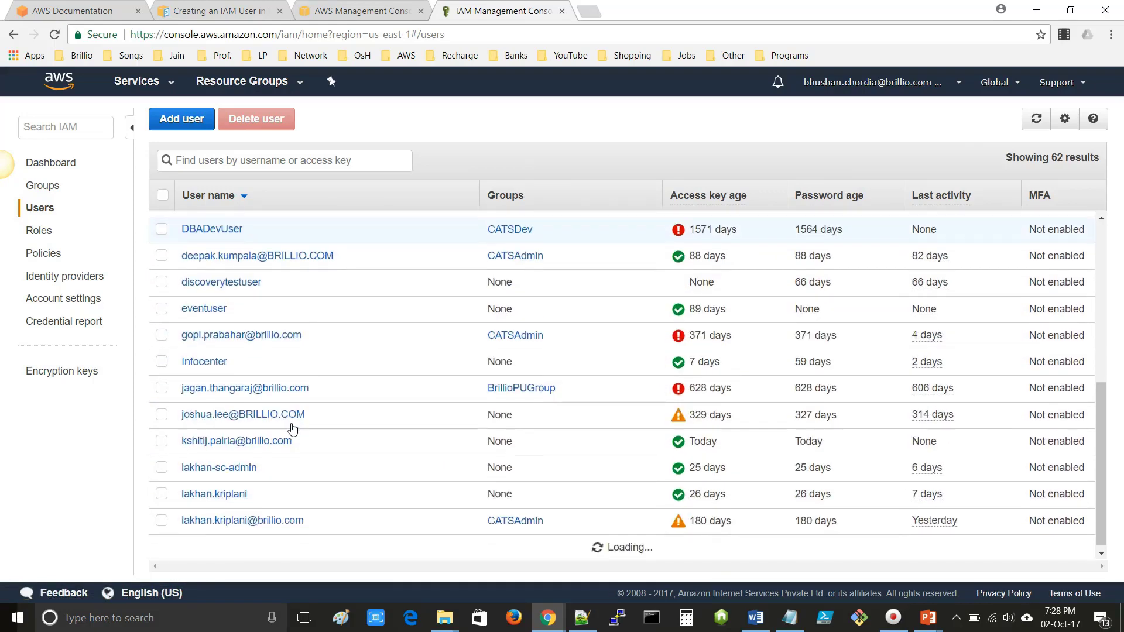
scroll(291, 429, up, 6)
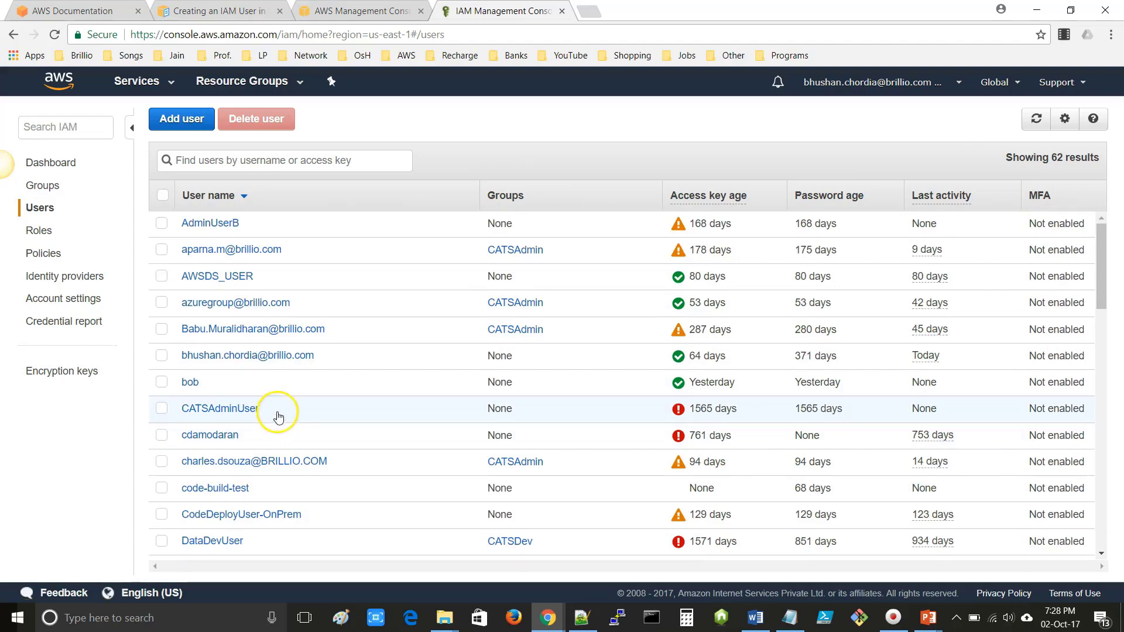
click(183, 123)
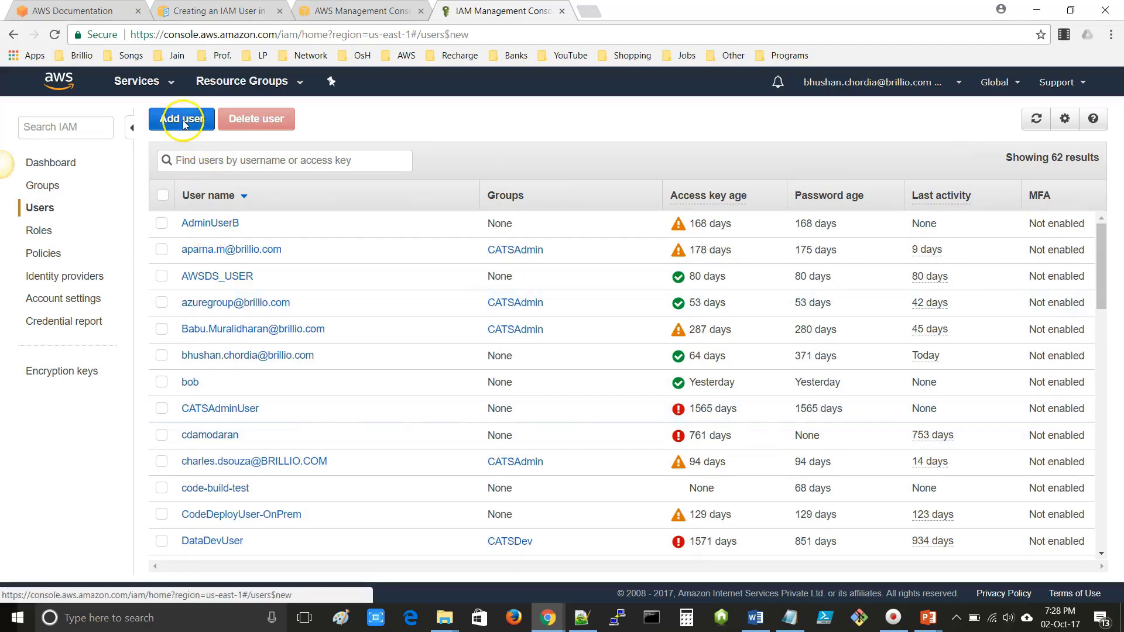
click(353, 284)
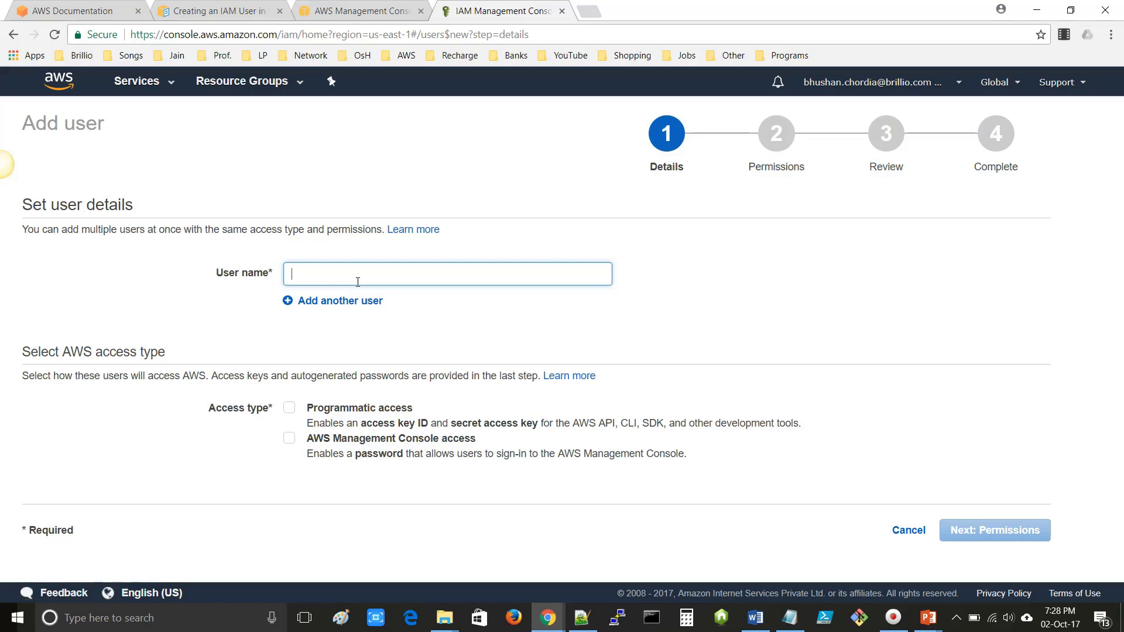
text(S)
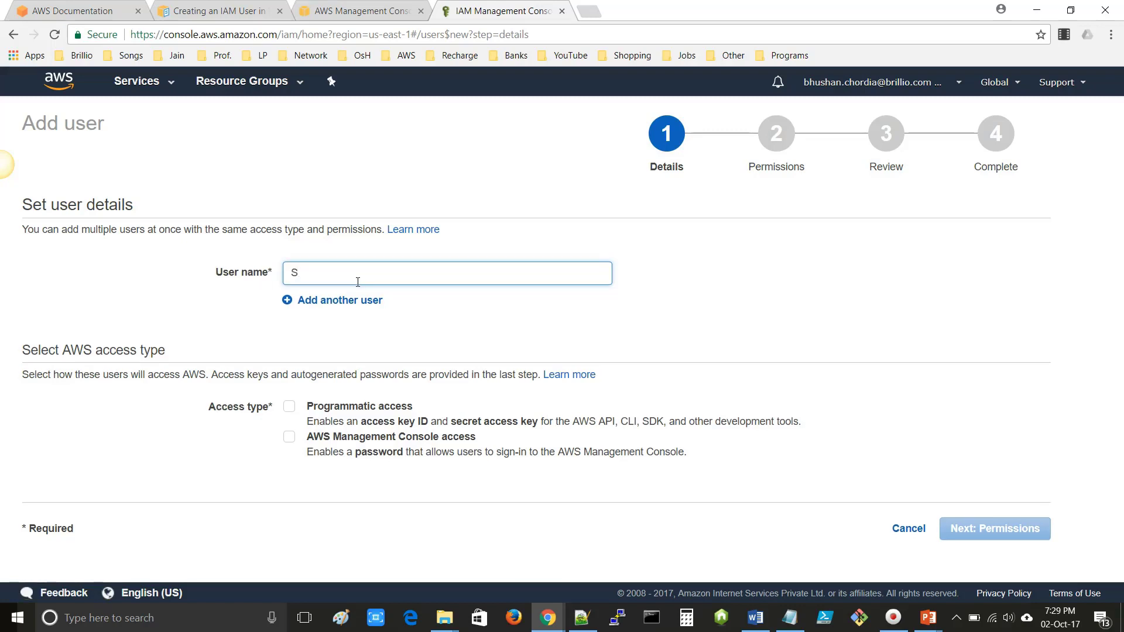
text(ample-)
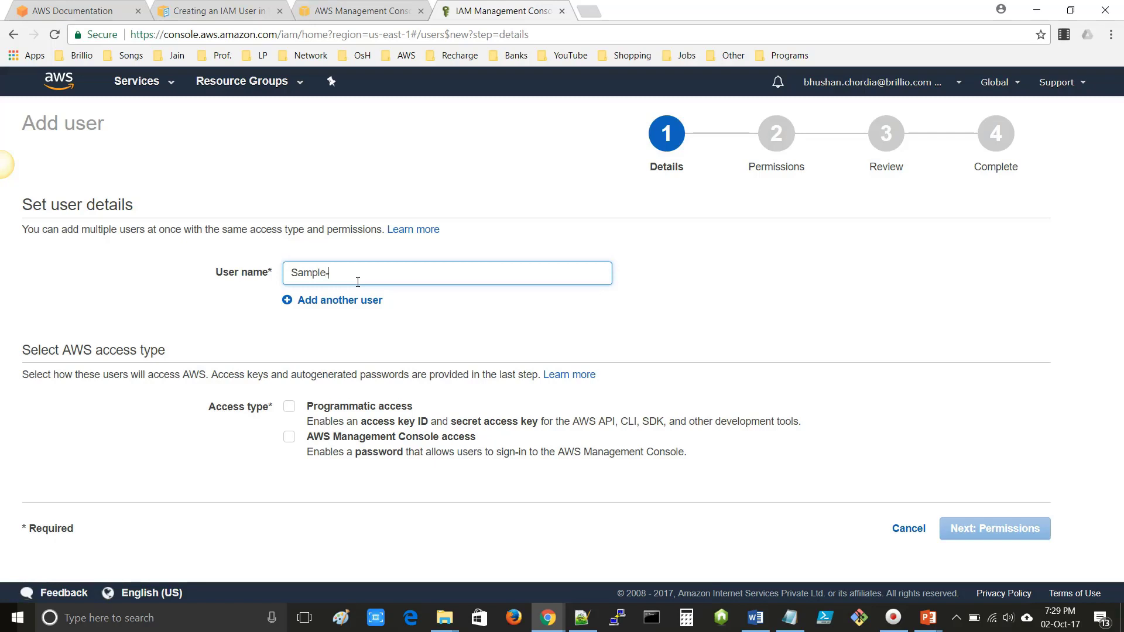
text(IA)
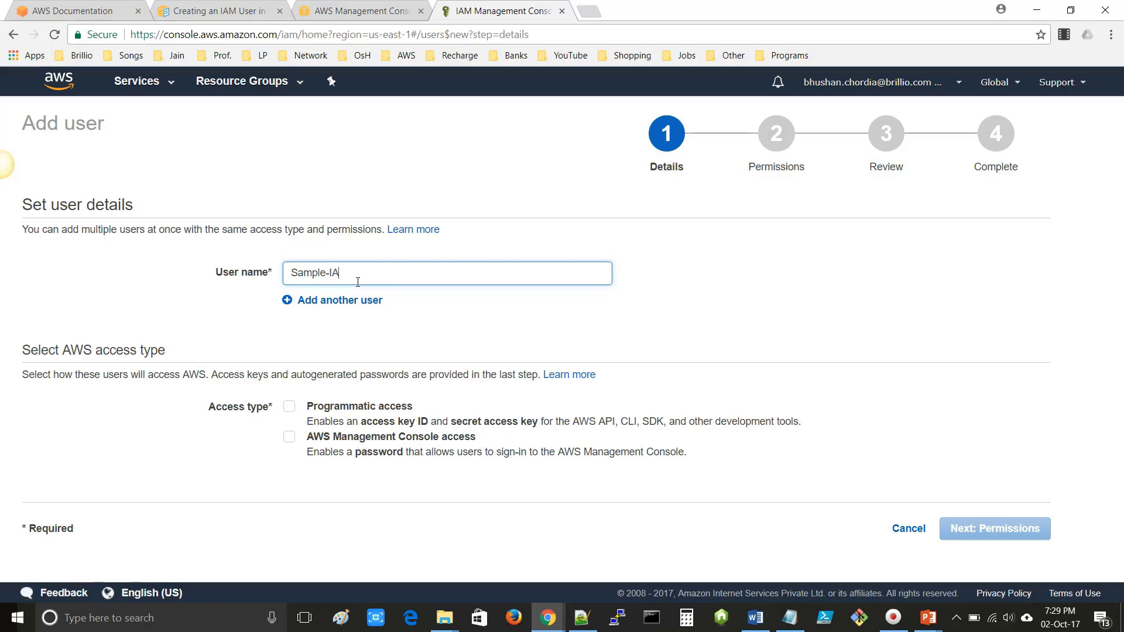
text(M-User)
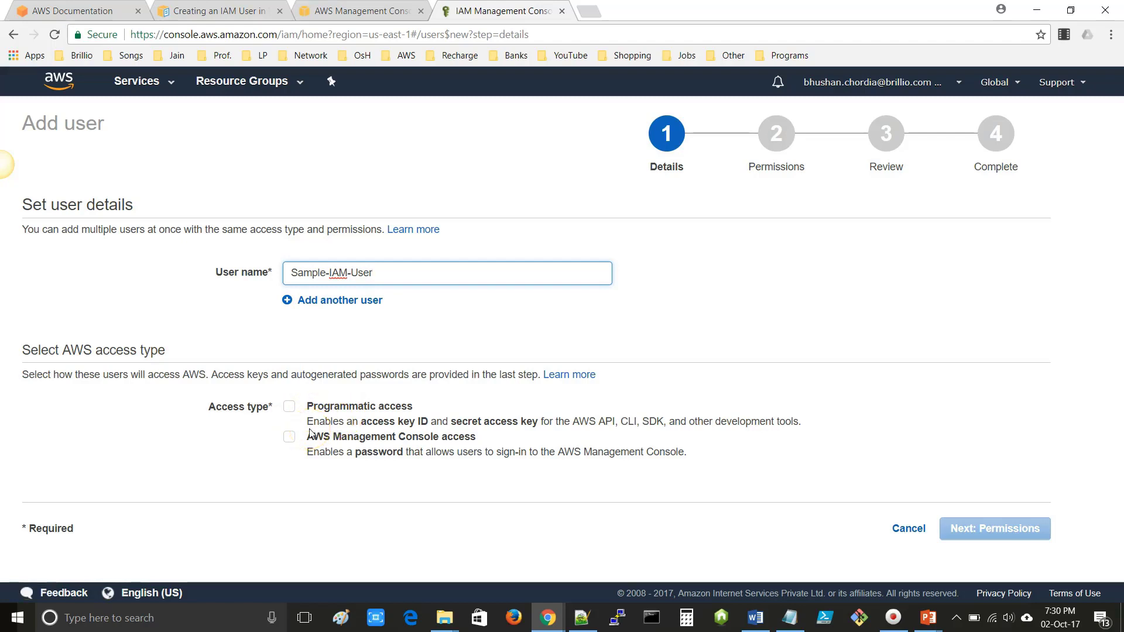
click(313, 412)
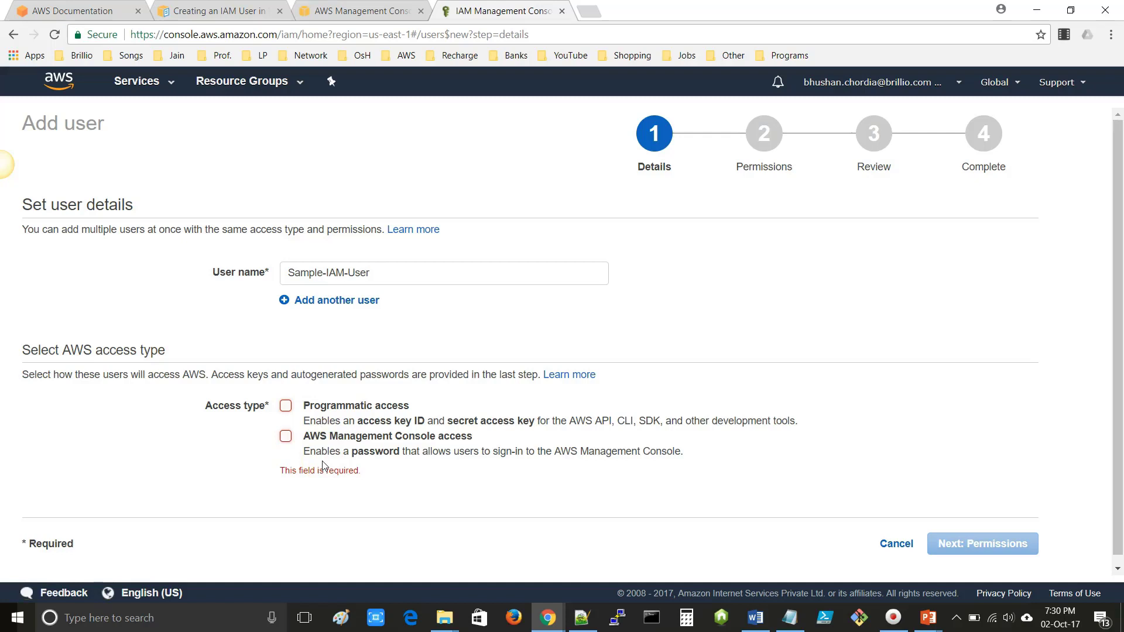
- Enable programmatic and console access, entering a custom password and showing it in plain text
click(286, 407)
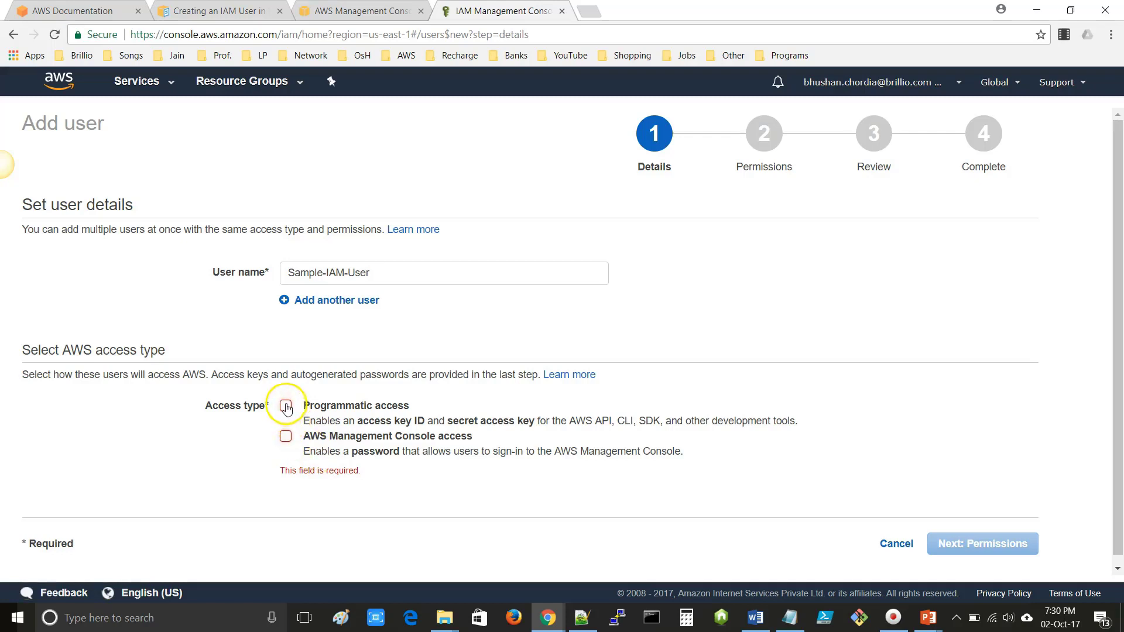
click(292, 441)
scroll(292, 441, down, 1)
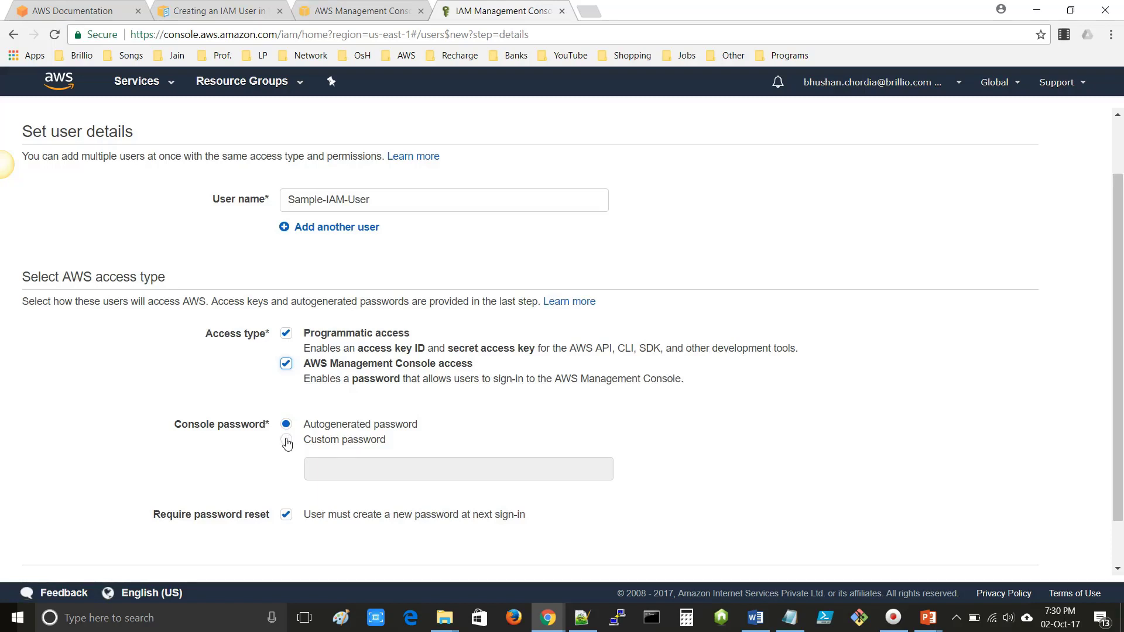
click(287, 441)
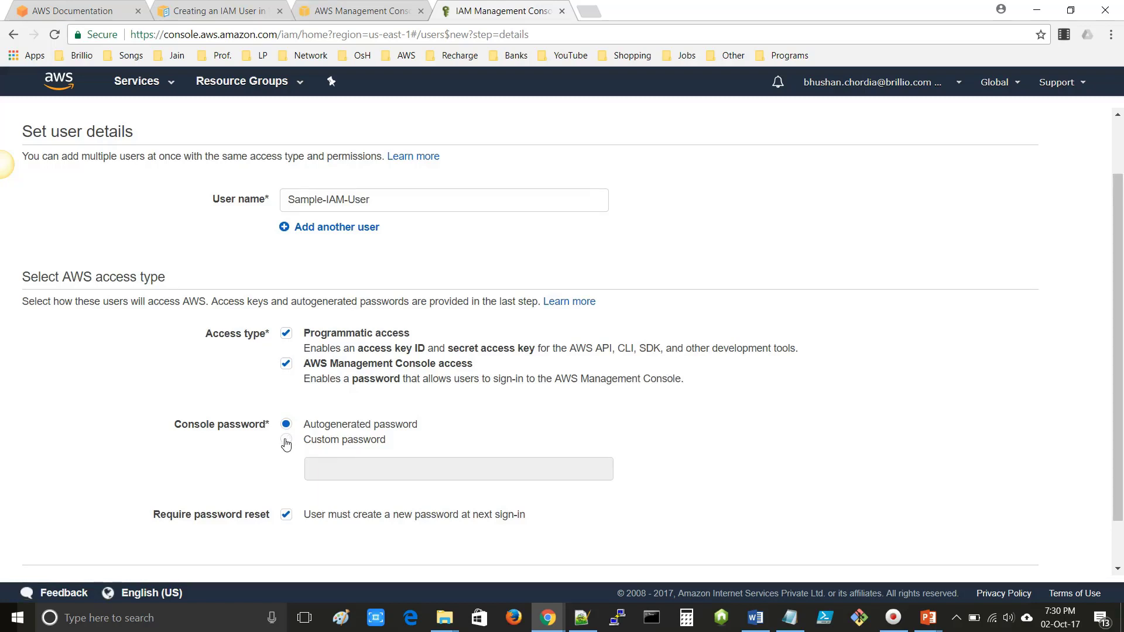
click(351, 469)
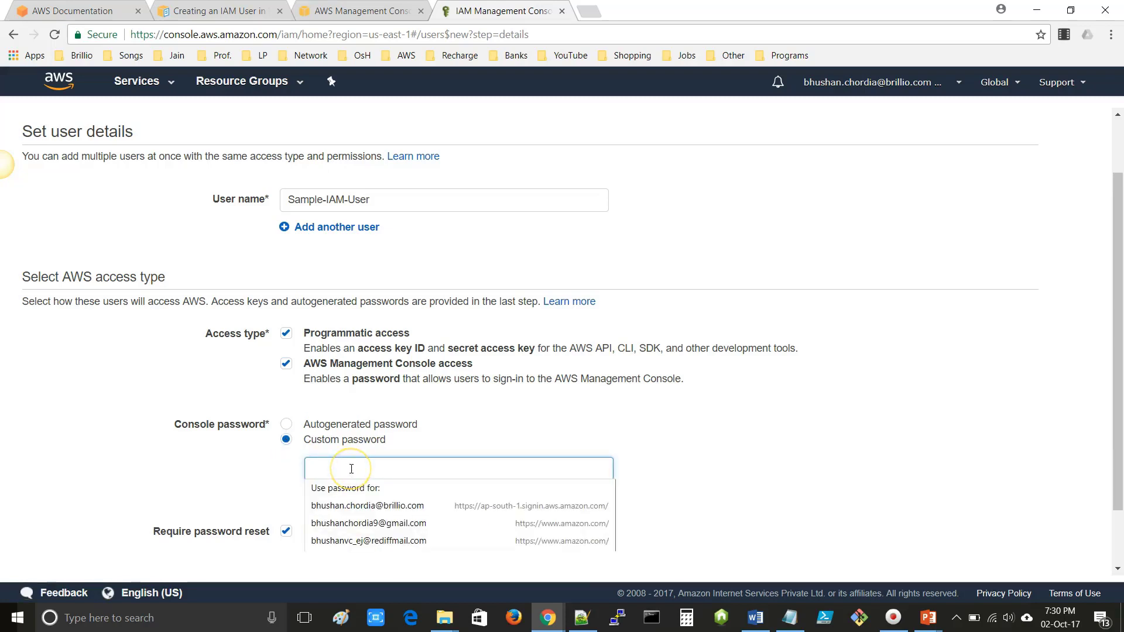
text(••••••)
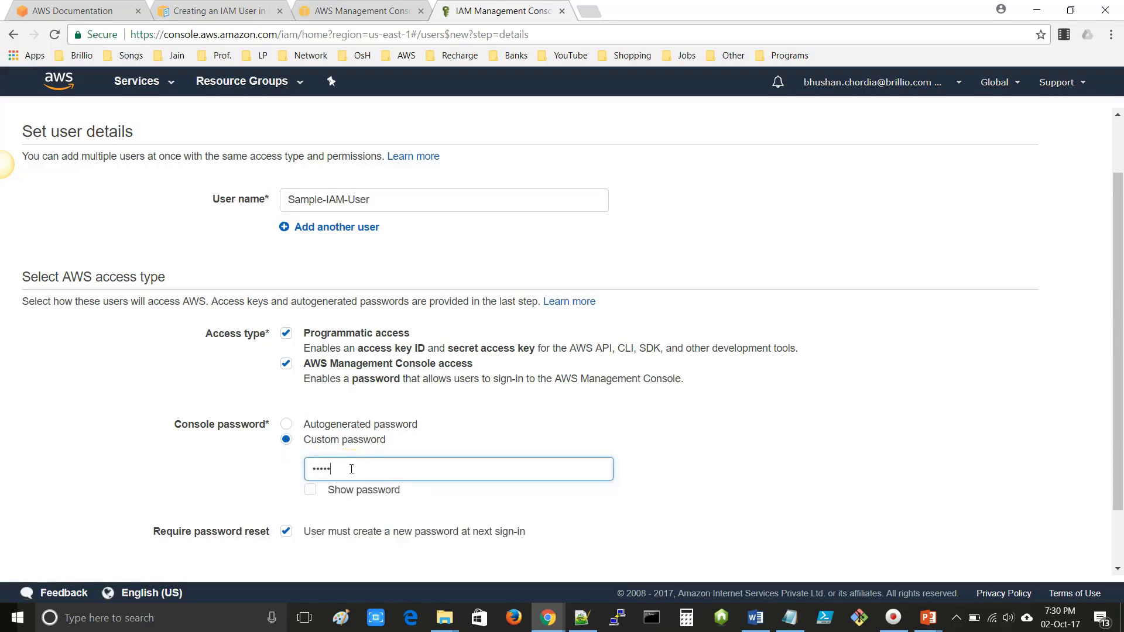
text(•••••)
click(309, 491)
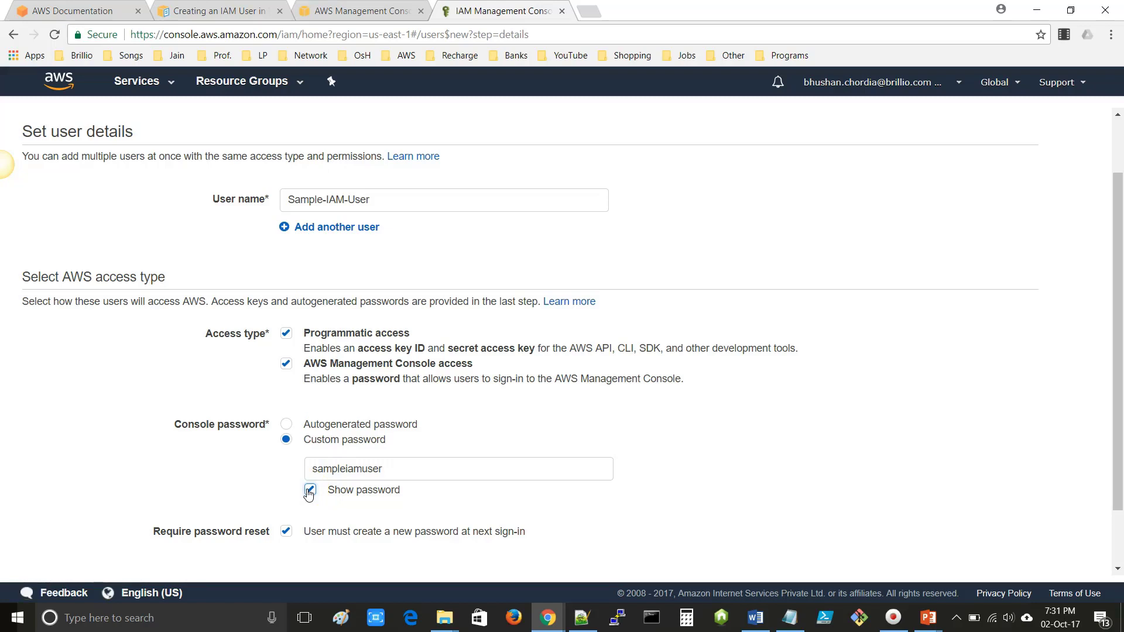
scroll(397, 466, down, 2)
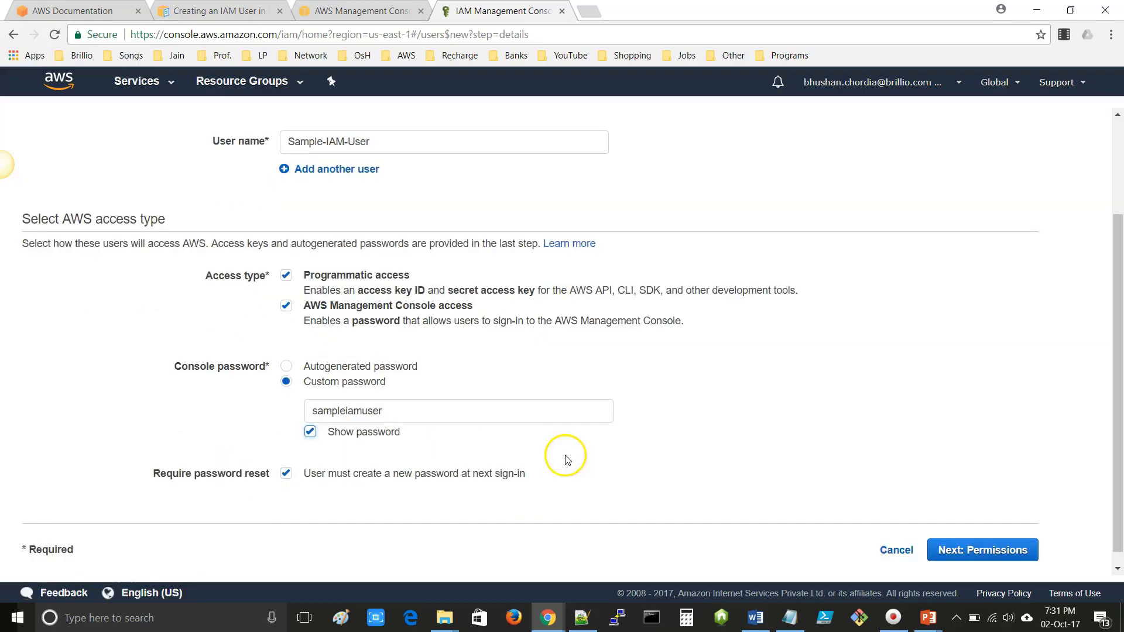
- Attach the existing AdministratorAccess policy directly to the user and continue to the Review step
click(995, 535)
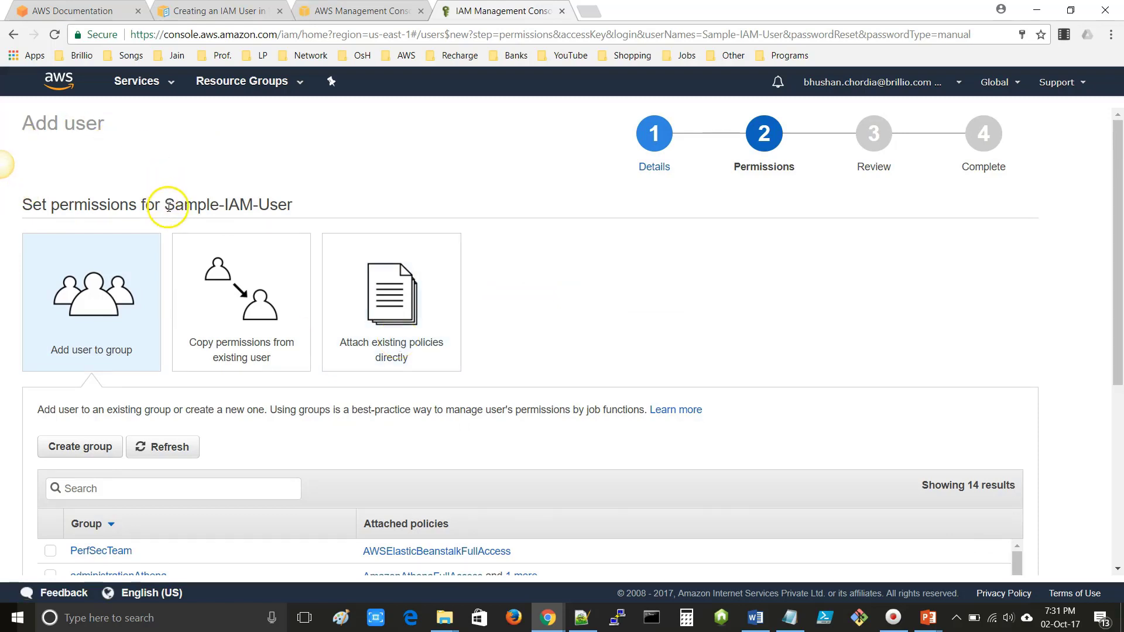
drag(166, 205, 296, 211)
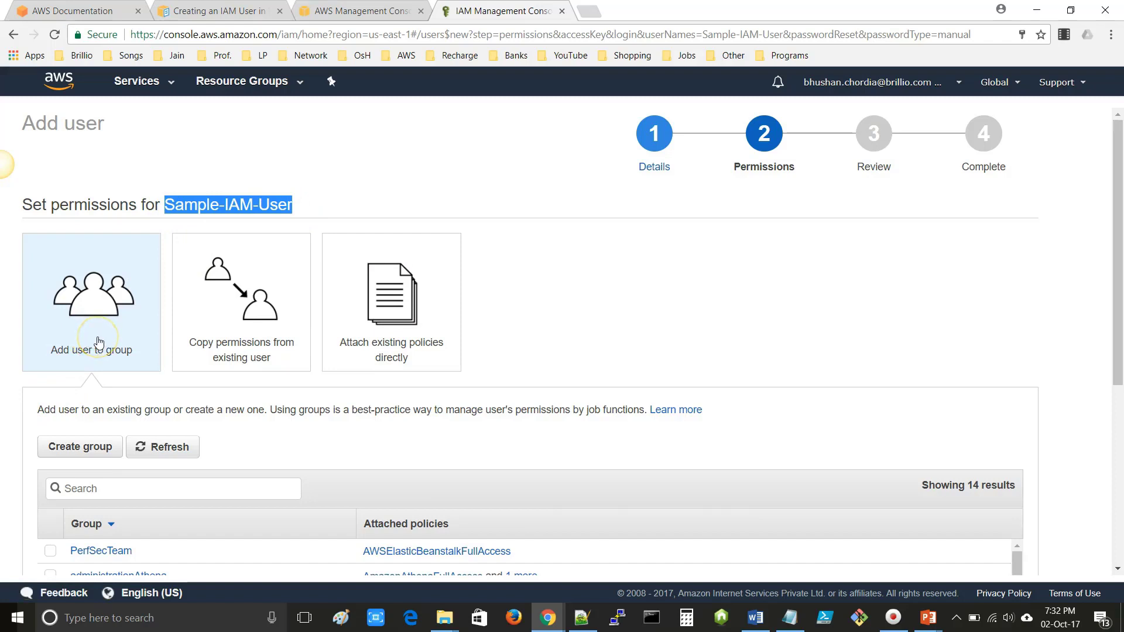
click(241, 344)
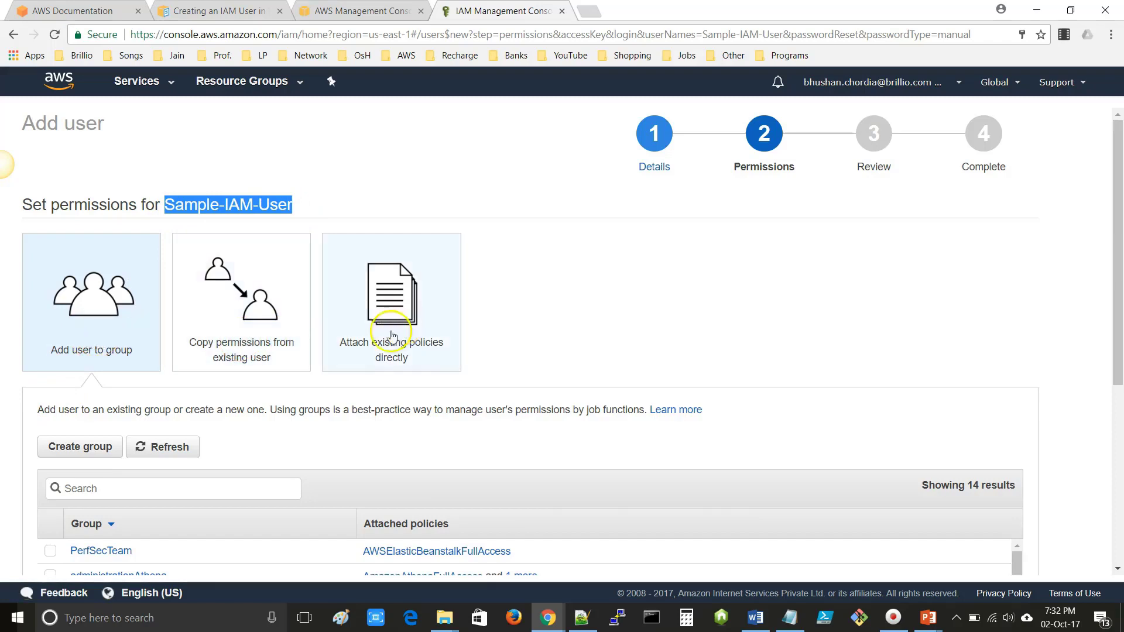
click(379, 349)
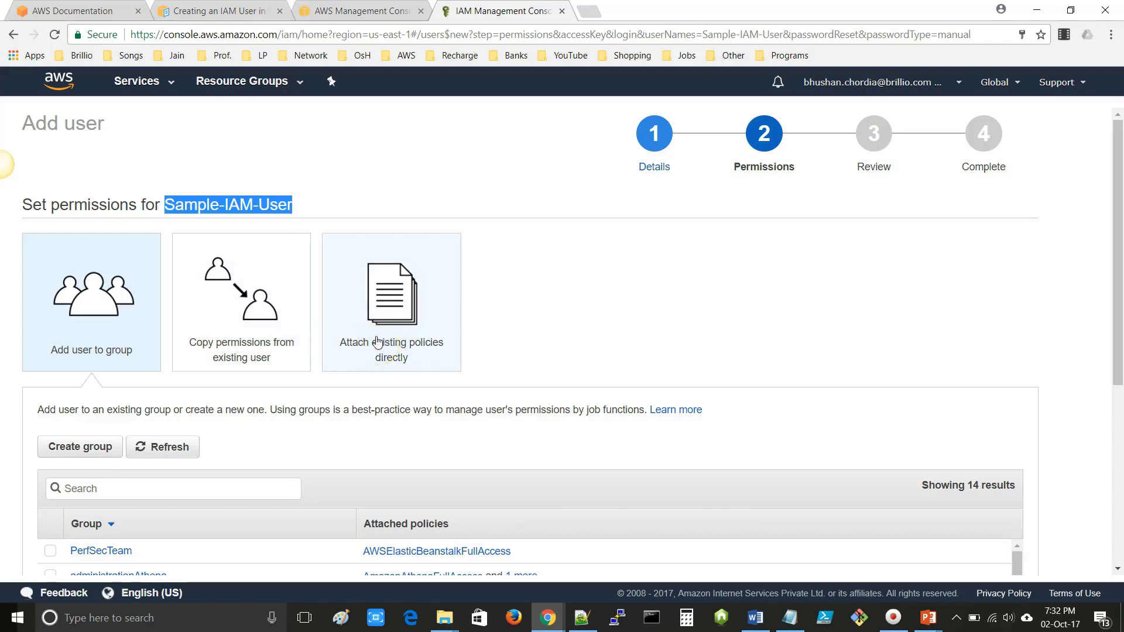
click(378, 343)
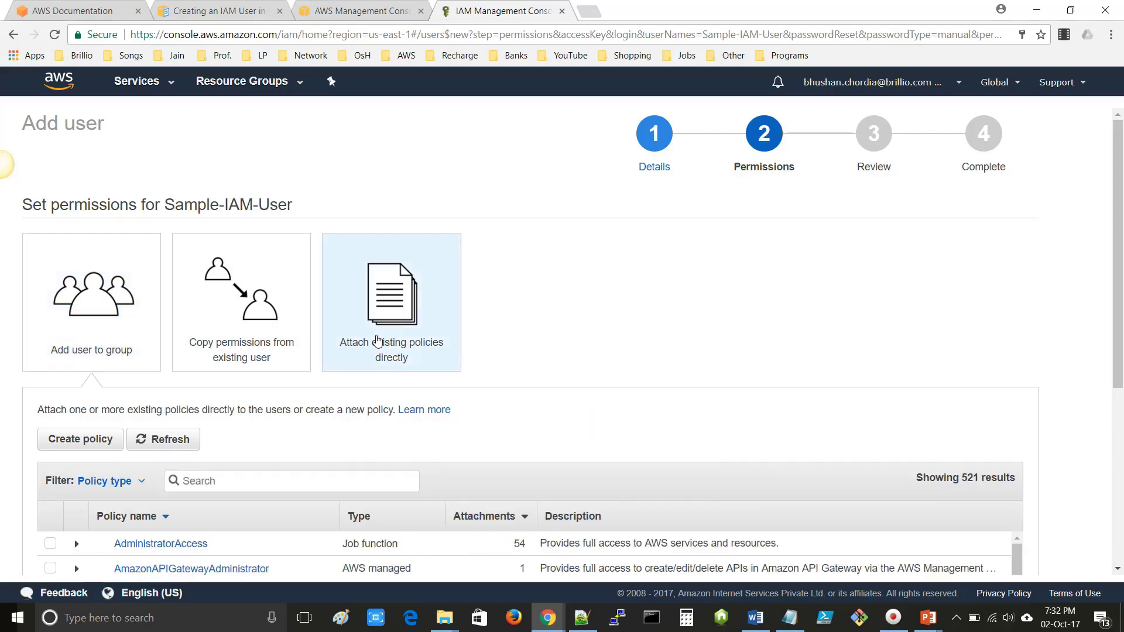
scroll(113, 403, down, 3)
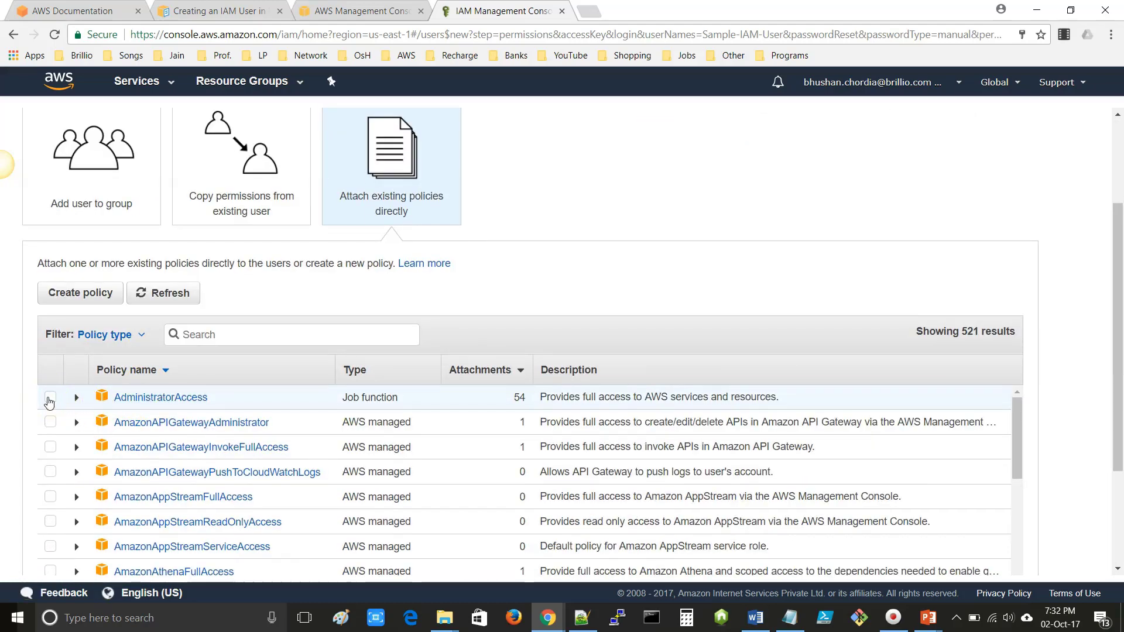
click(50, 398)
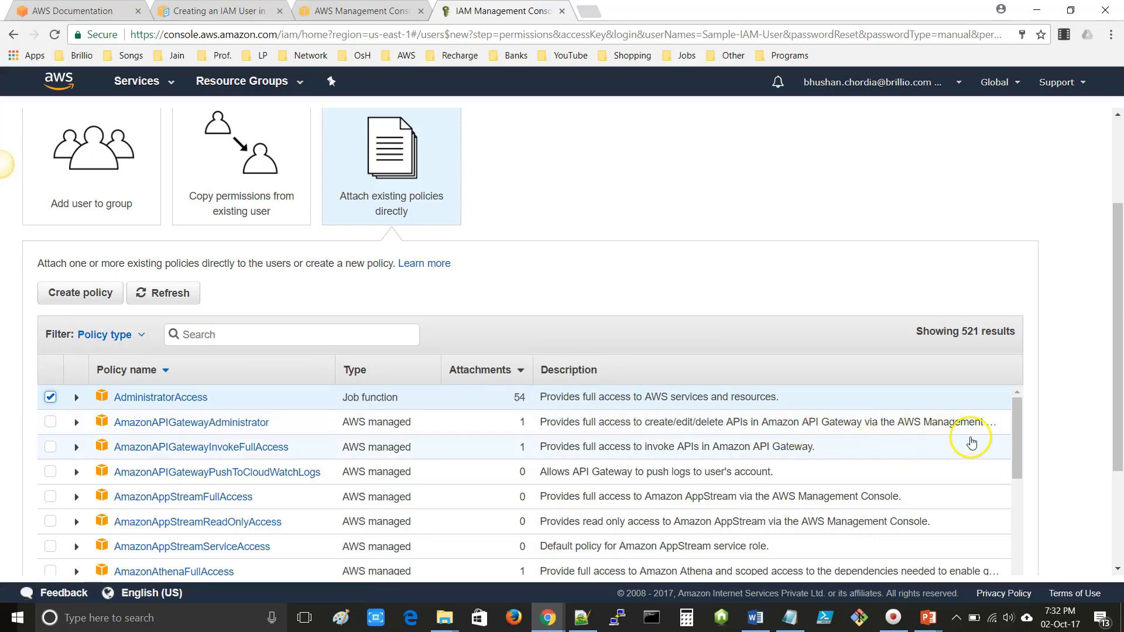
scroll(973, 442, down, 8)
scroll(1097, 447, down, 3)
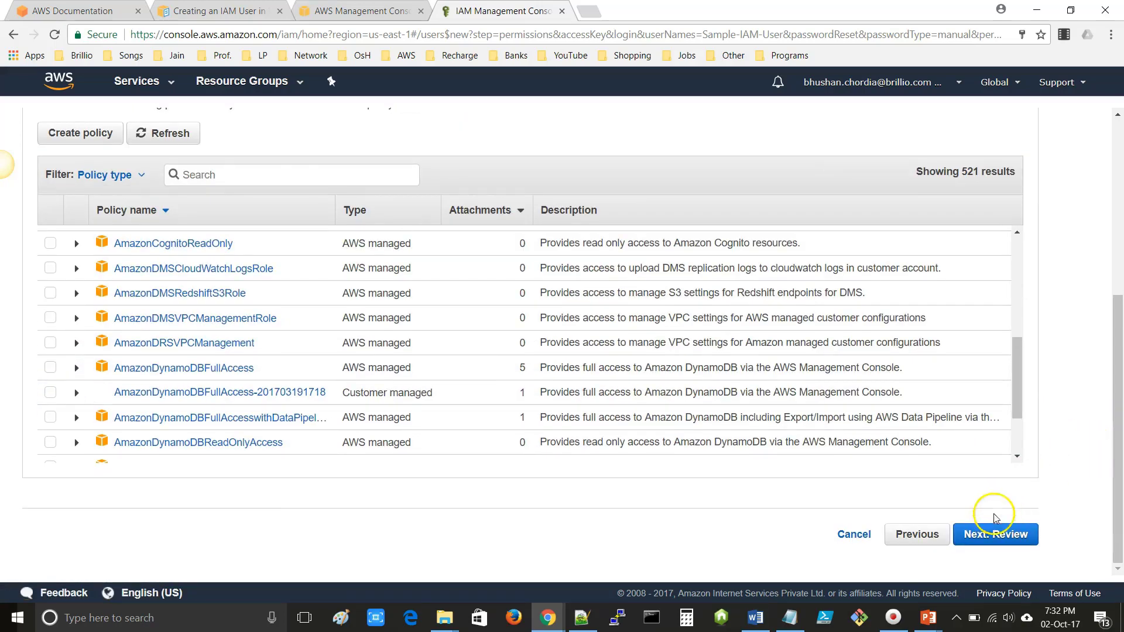
click(988, 540)
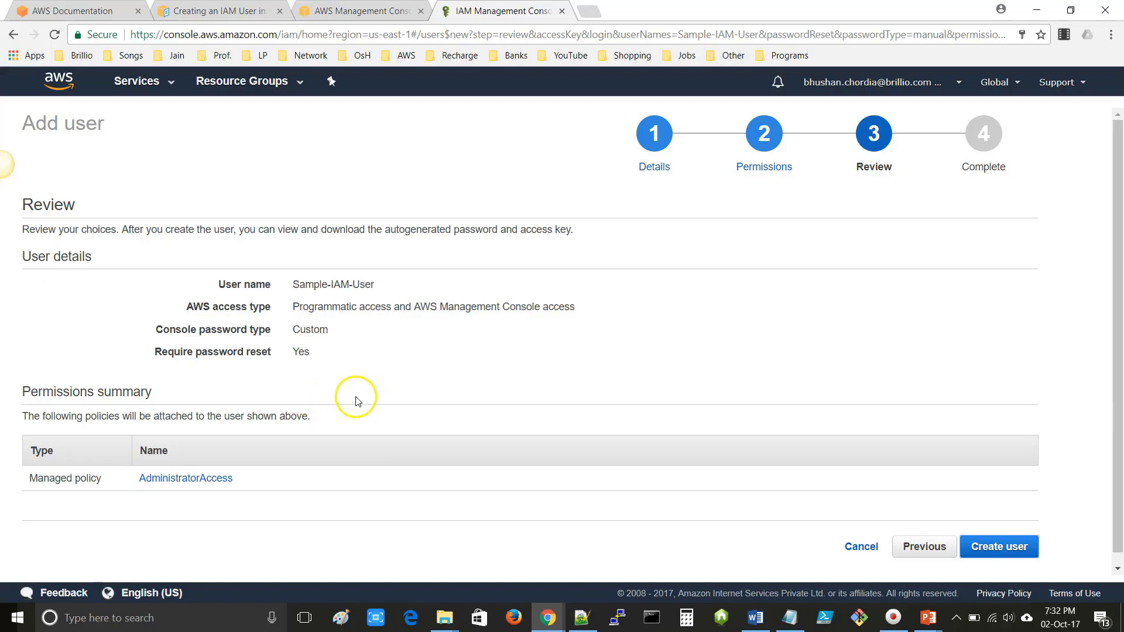
- Create the user Sample-IAM-User and download its credentials CSV file
scroll(820, 471, down, 1)
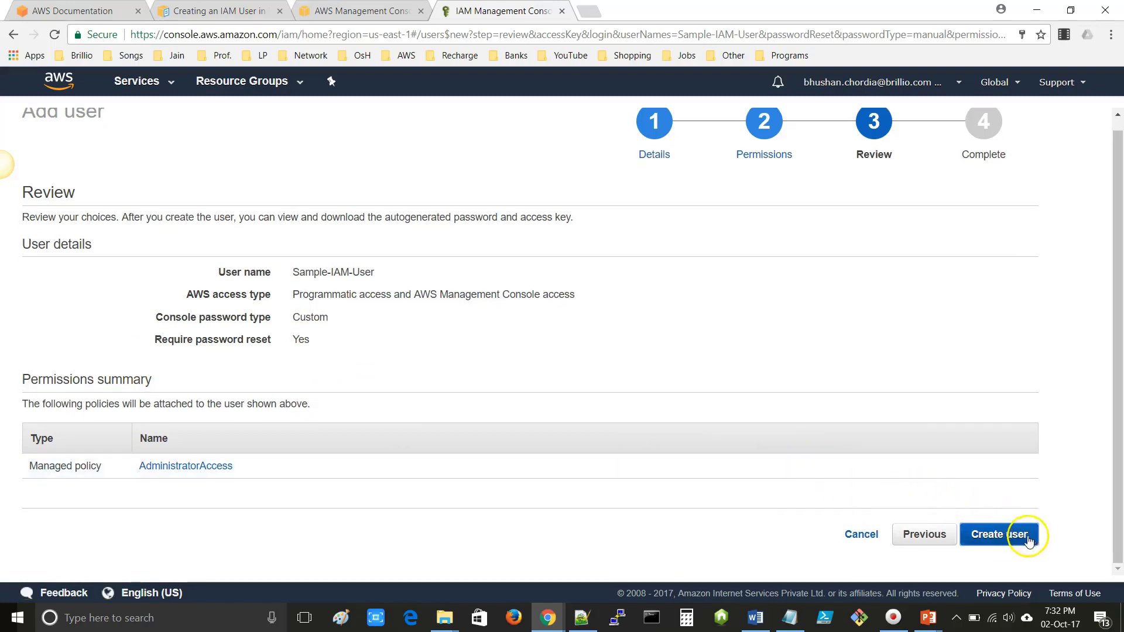
click(1002, 536)
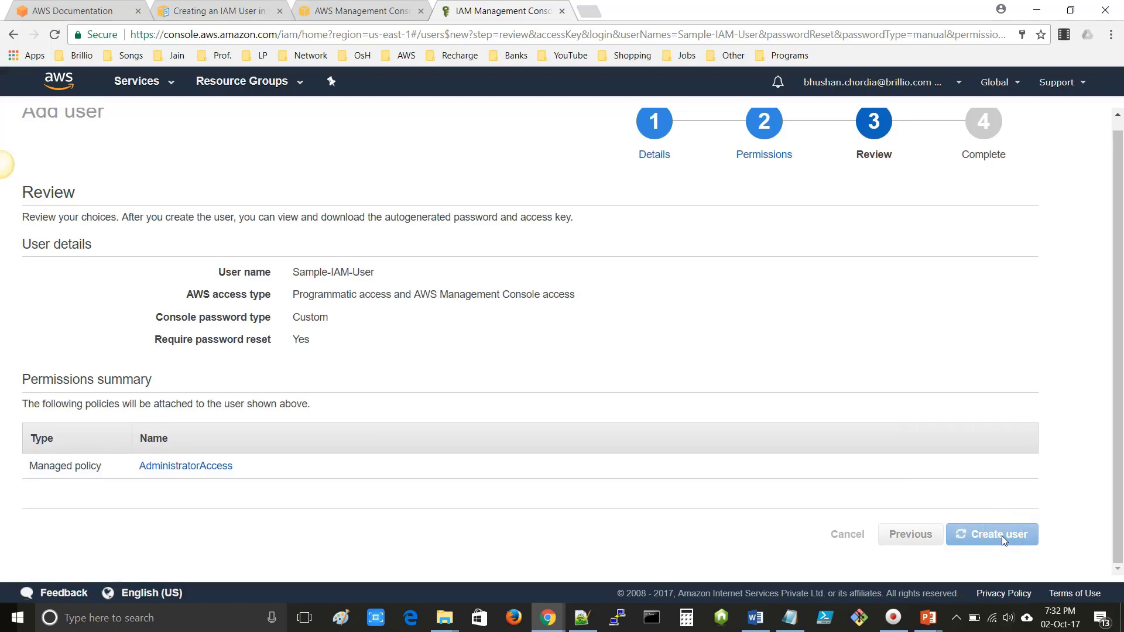
click(81, 346)
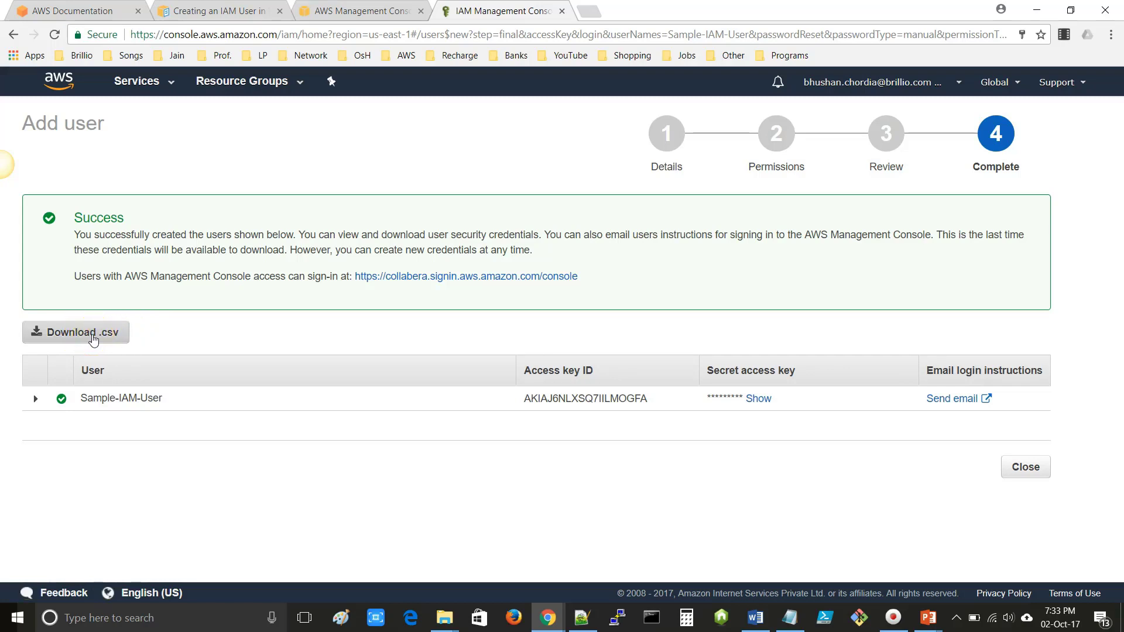
click(93, 338)
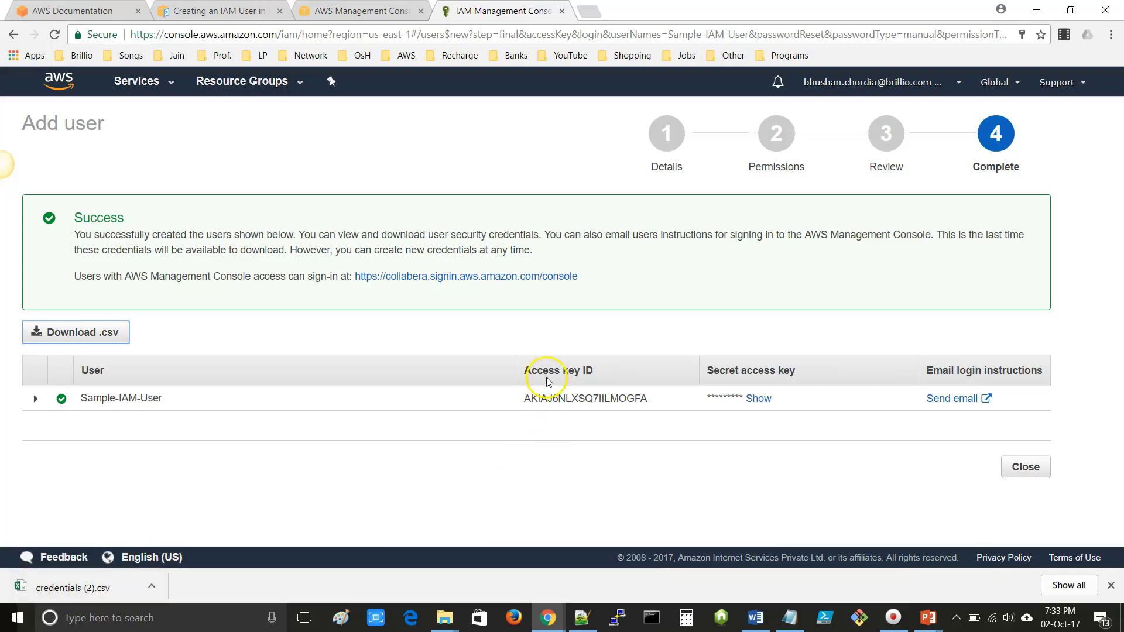
- Reveal and select the secret access key, then close the success page to return to the 63-user list
drag(530, 373, 616, 376)
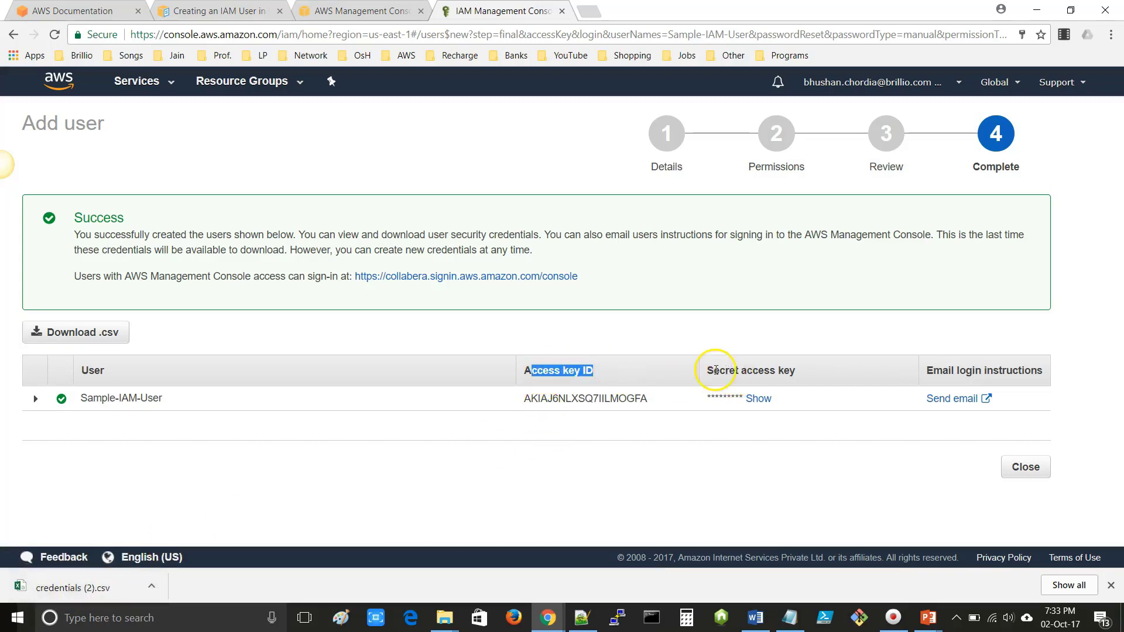
drag(712, 370, 800, 371)
click(759, 398)
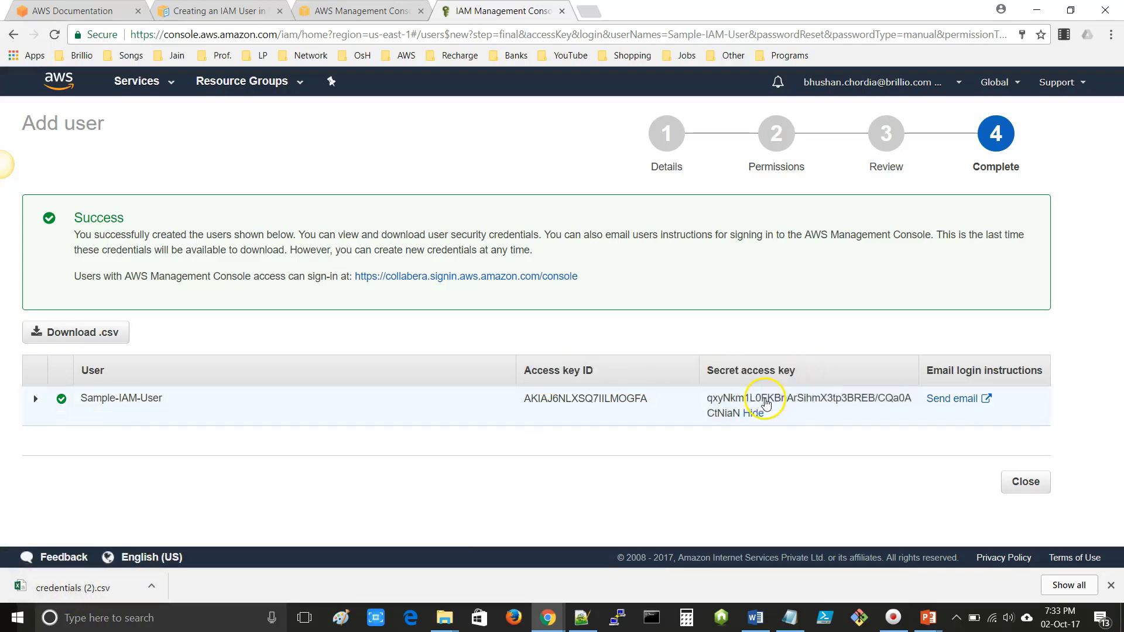
double_click(762, 403)
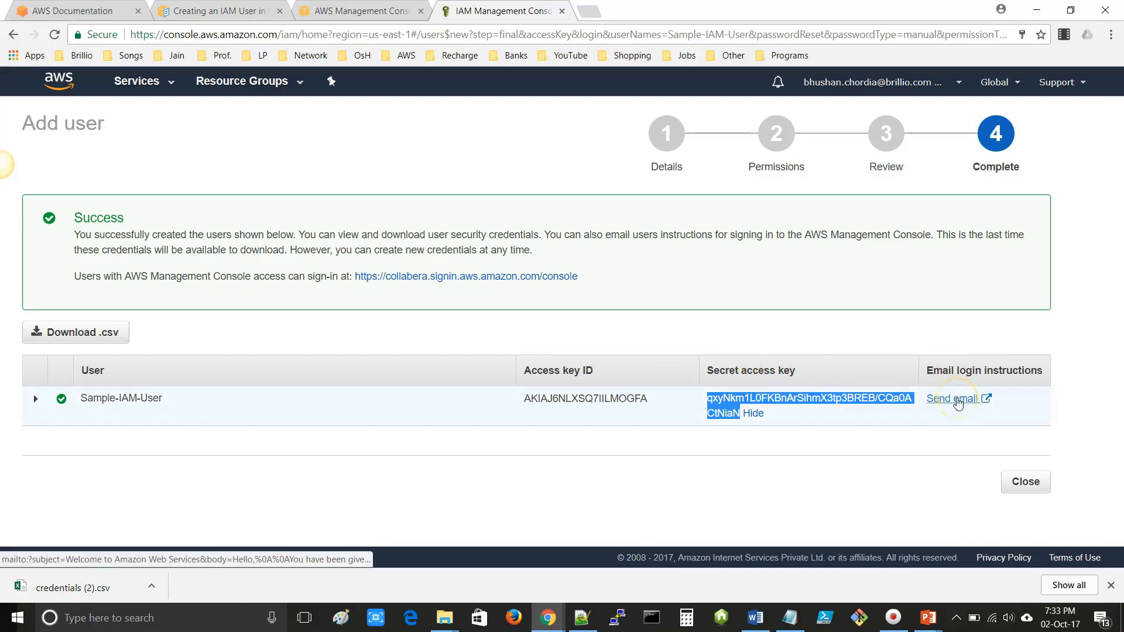
click(1112, 587)
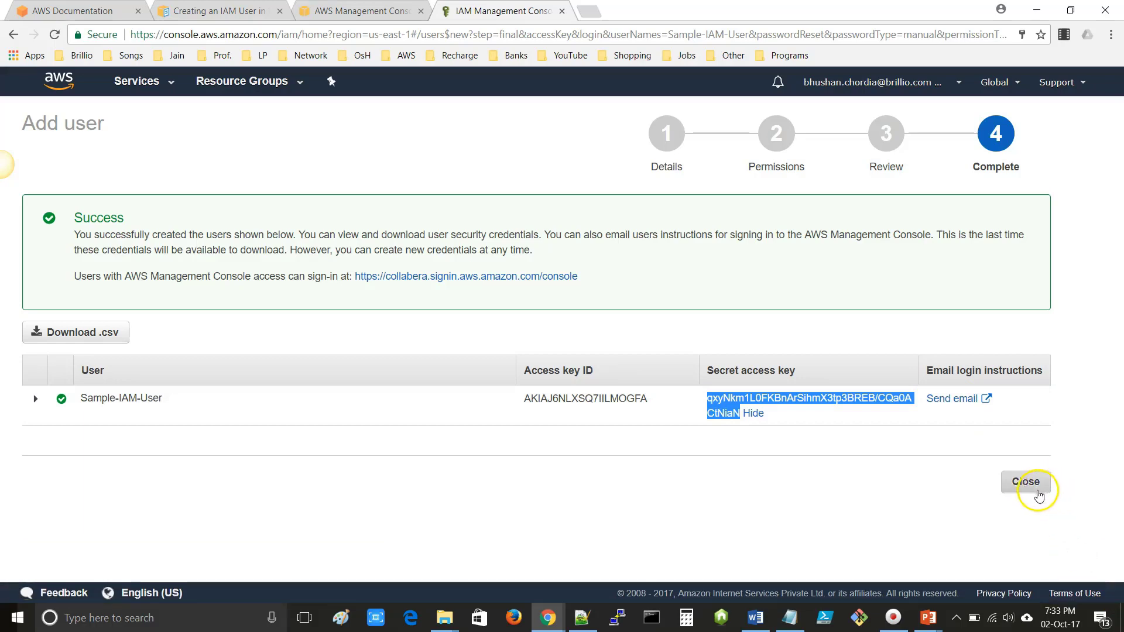
click(1034, 490)
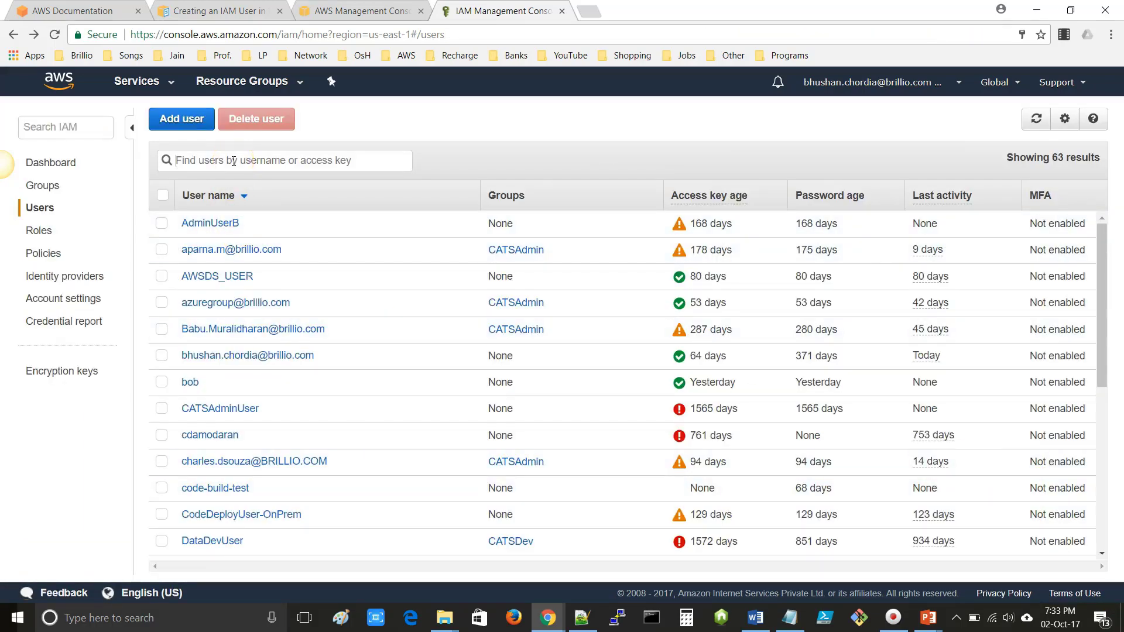
- Filter the IAM users list by 'Sample'
text(Sample)
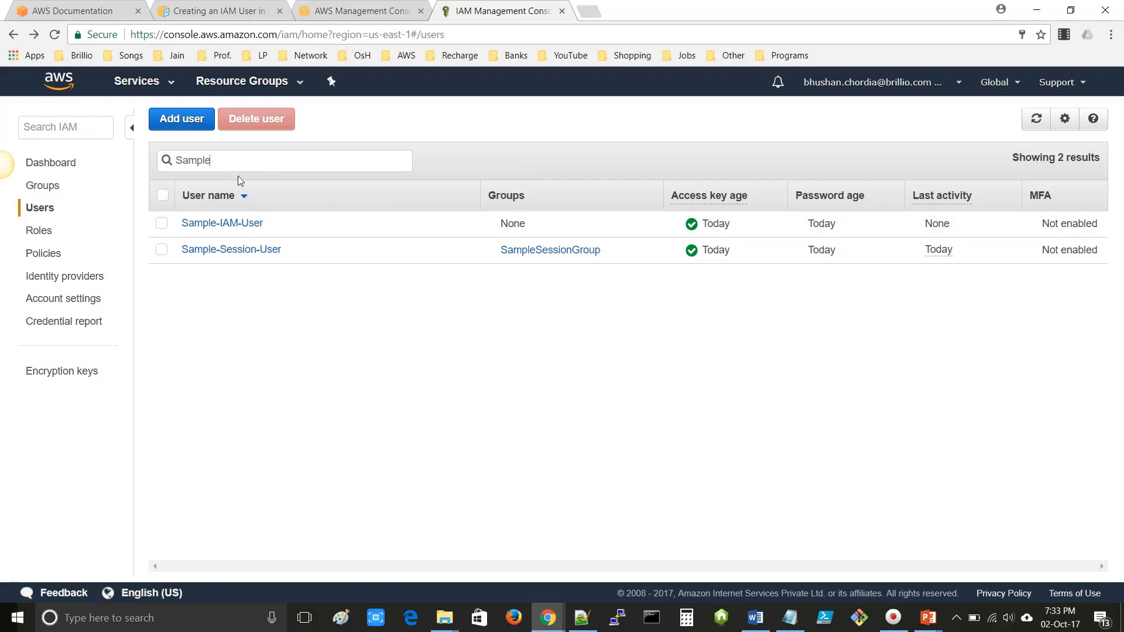
- Open the AWS CLI Command Reference from the AWS bookmarks folder in a new tab
click(588, 11)
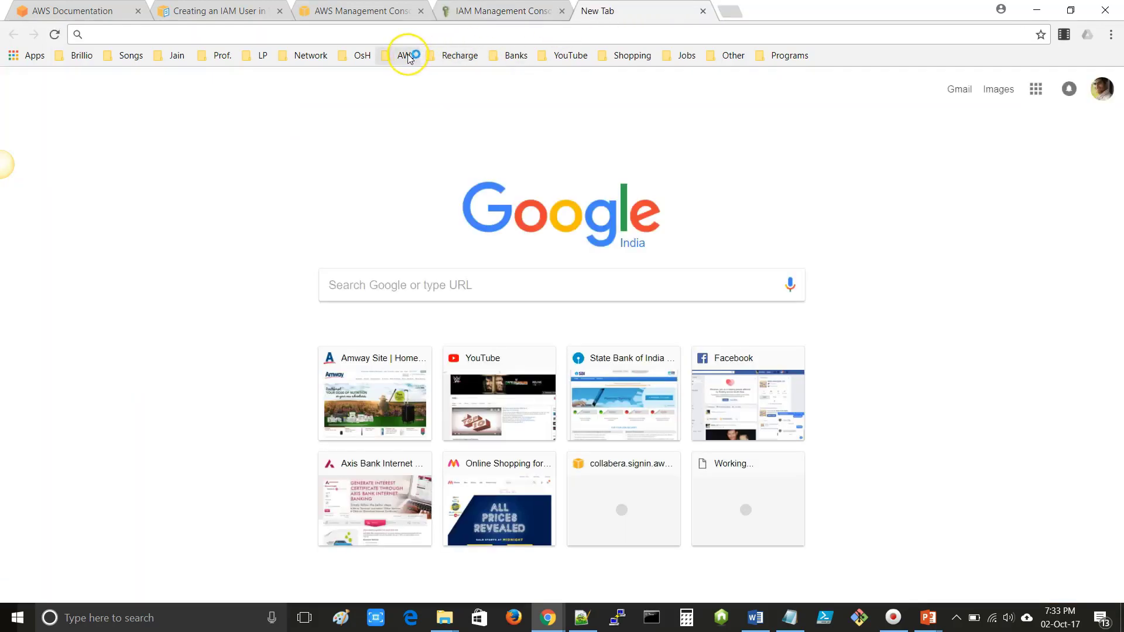
click(408, 56)
mouse_move(434, 74)
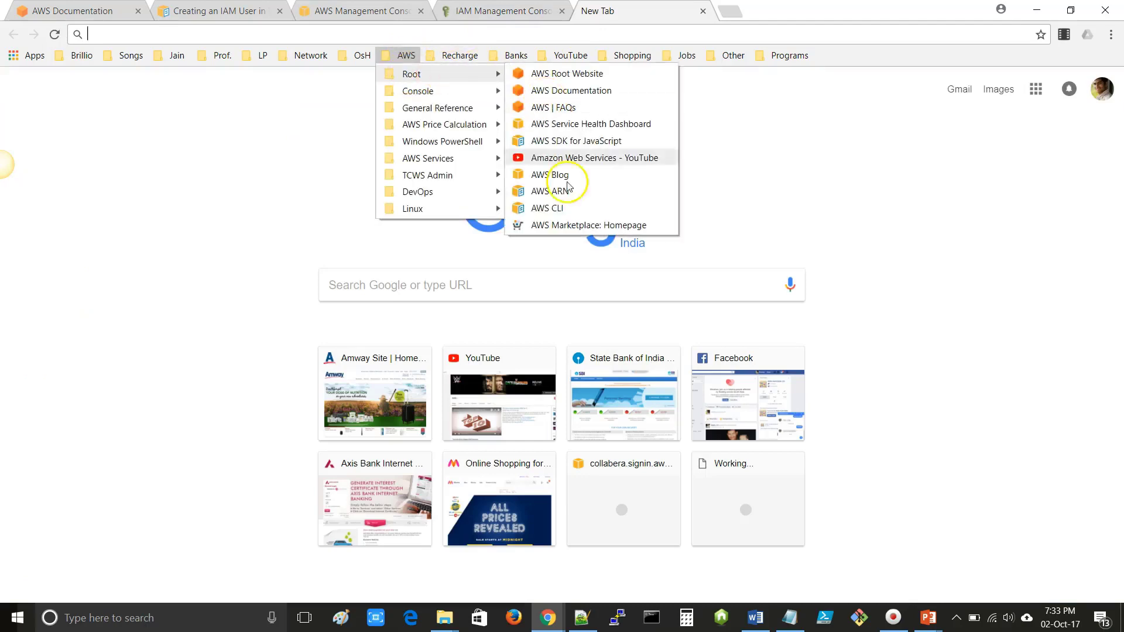
click(554, 208)
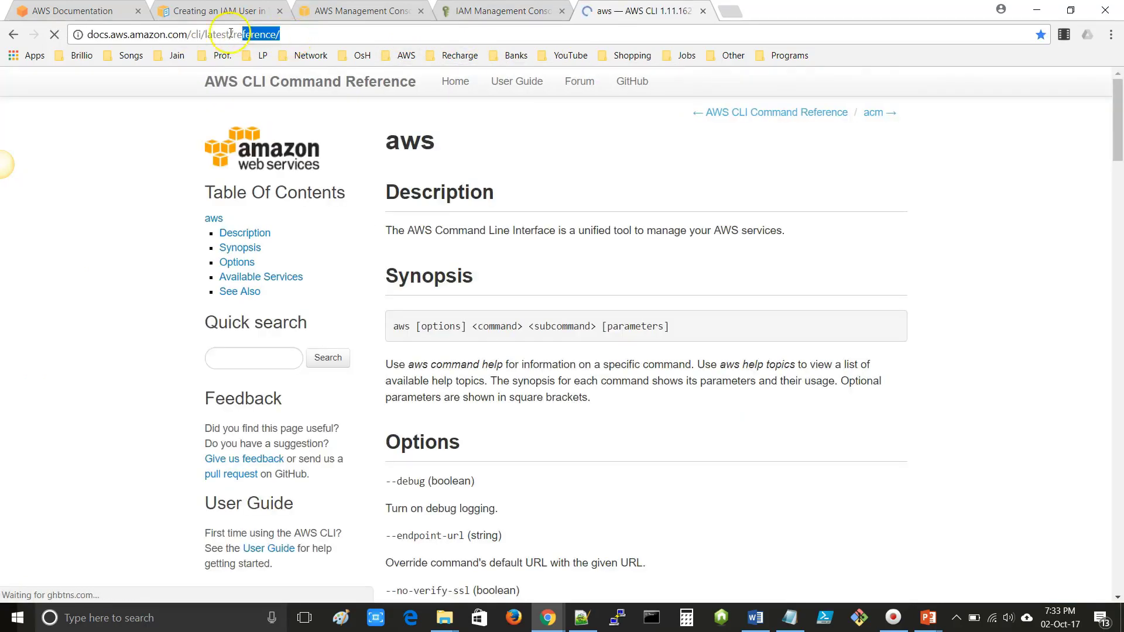
click(71, 39)
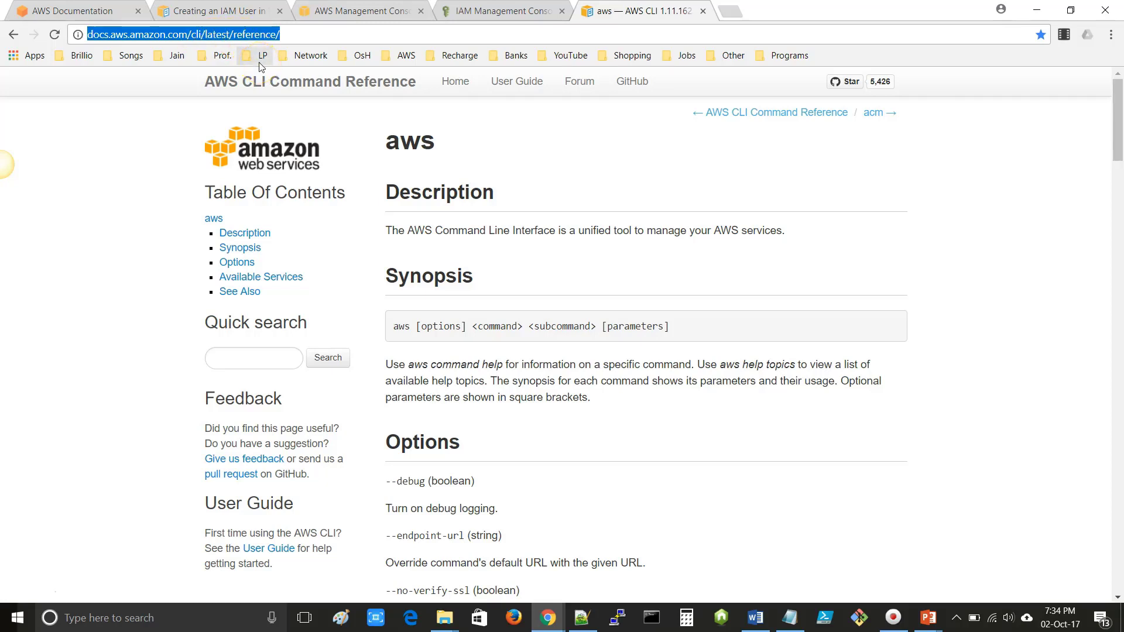
- Find the iam service and open its create-user command page
key(ctrl+f)
text(iam)
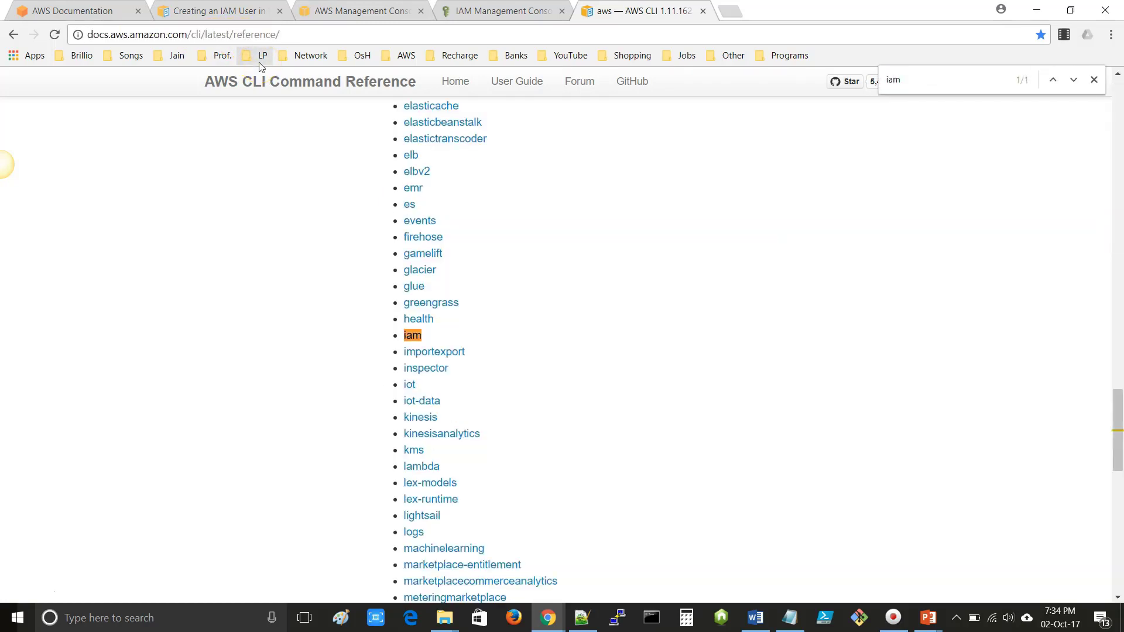
click(413, 338)
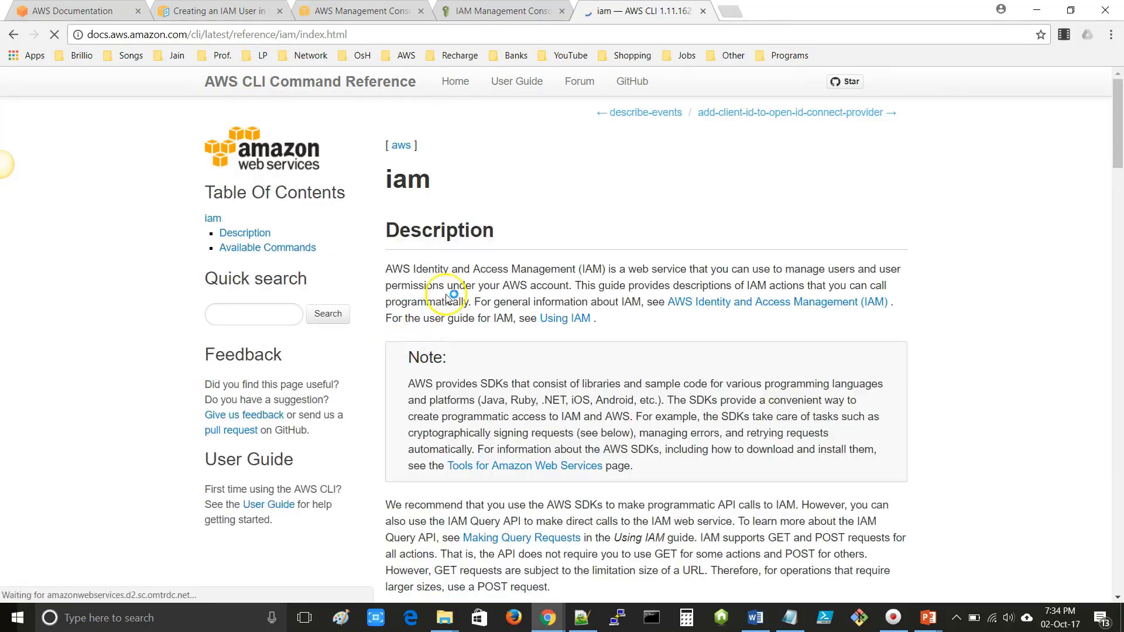
key(ctrl+f)
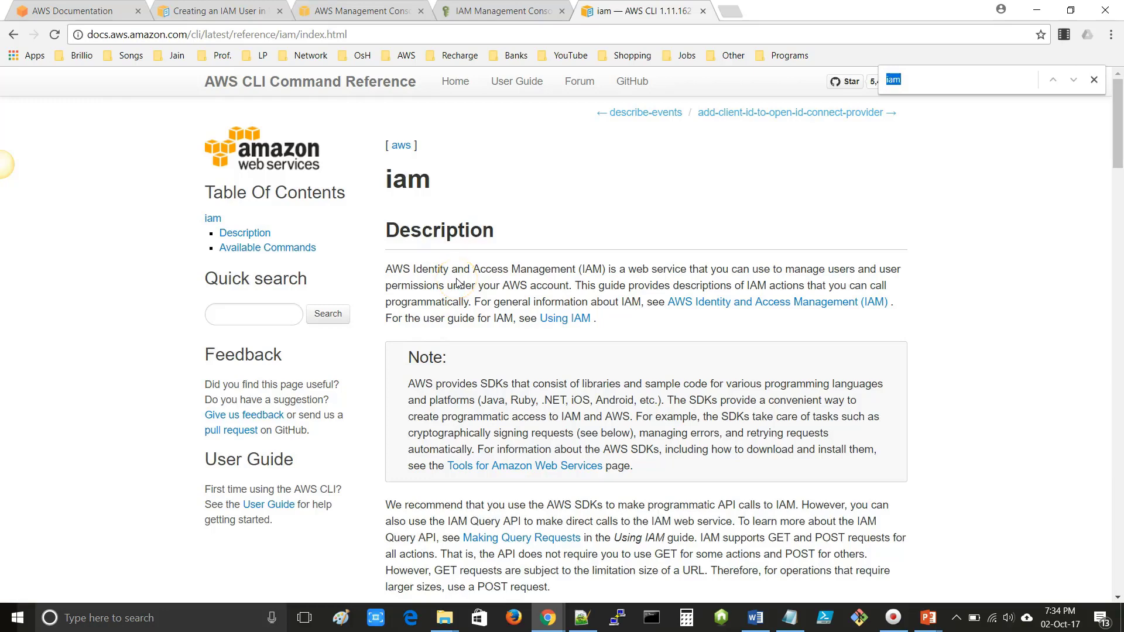
text(create-)
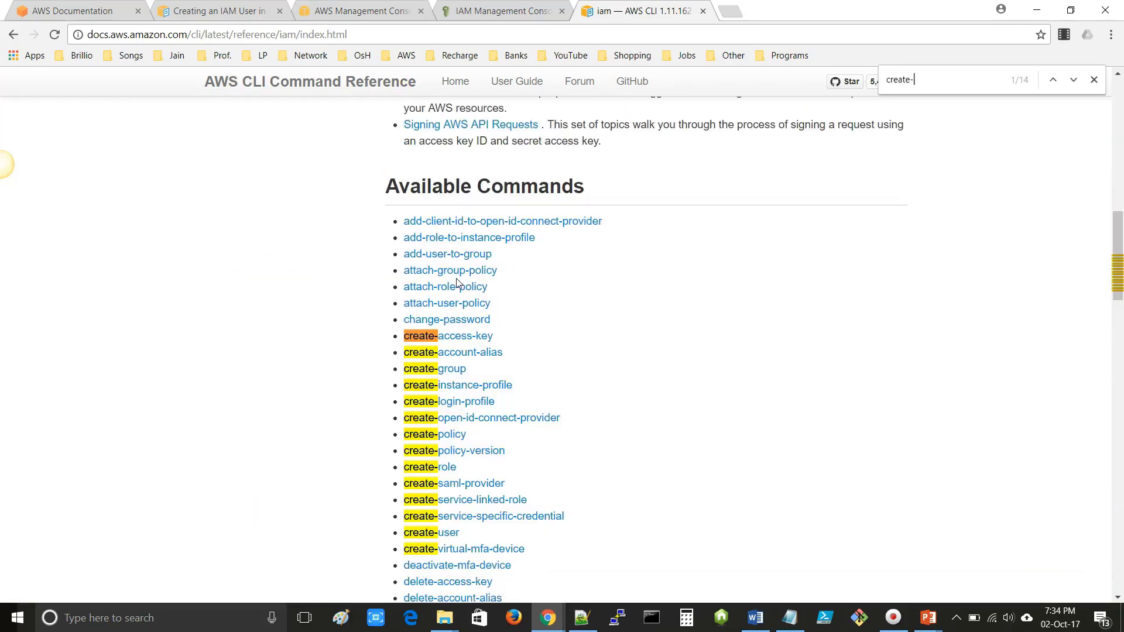
text(us)
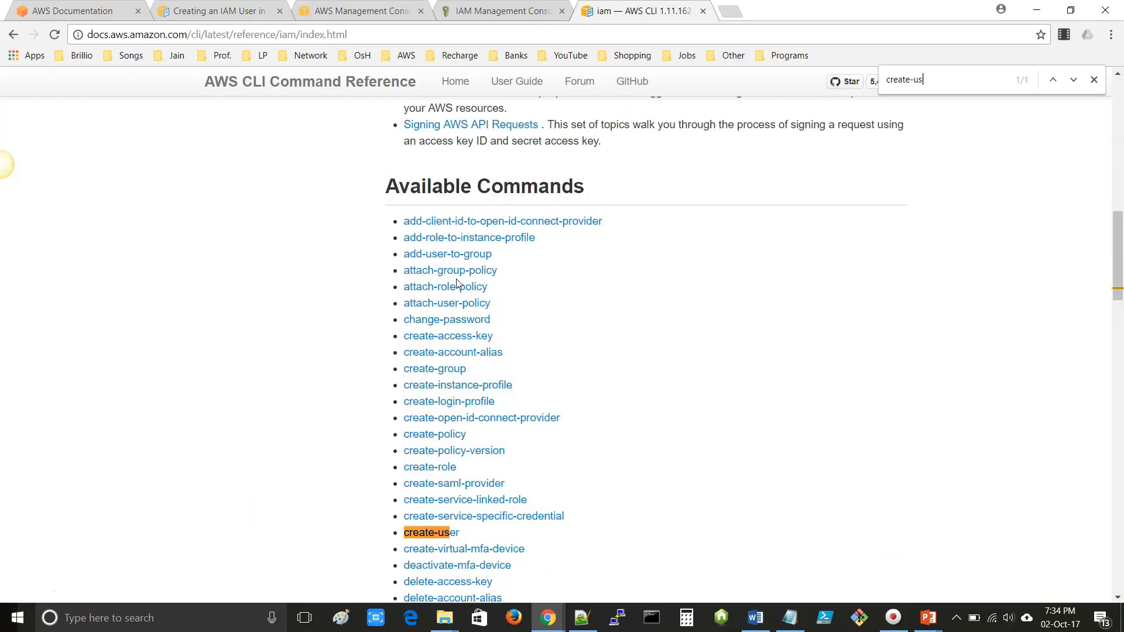
scroll(469, 451, down, 1)
scroll(468, 450, down, 1)
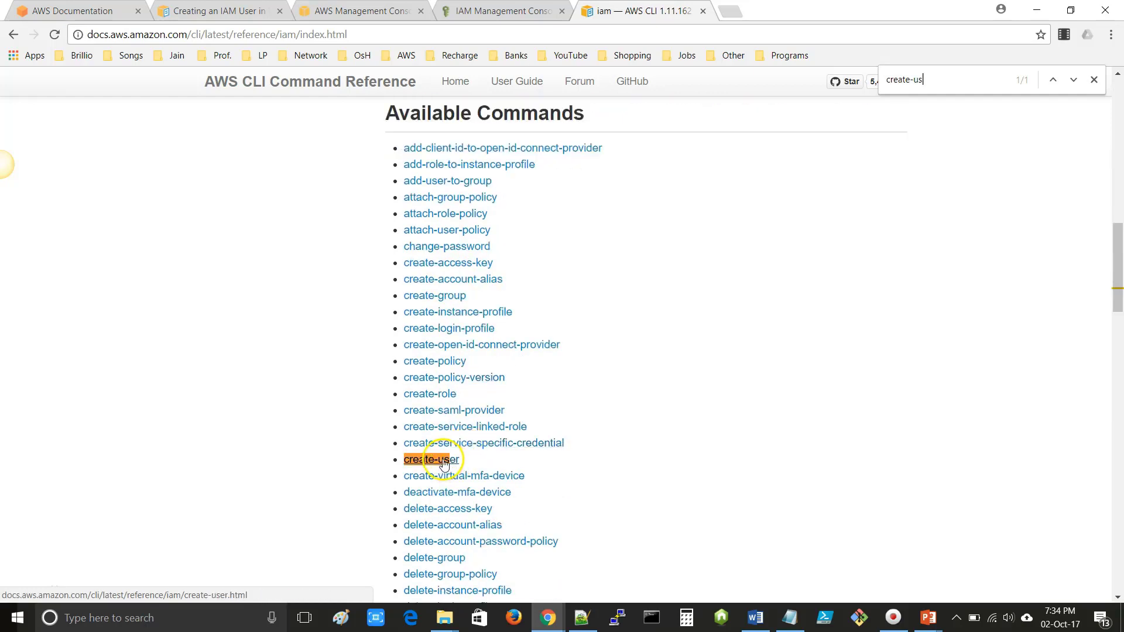
click(444, 462)
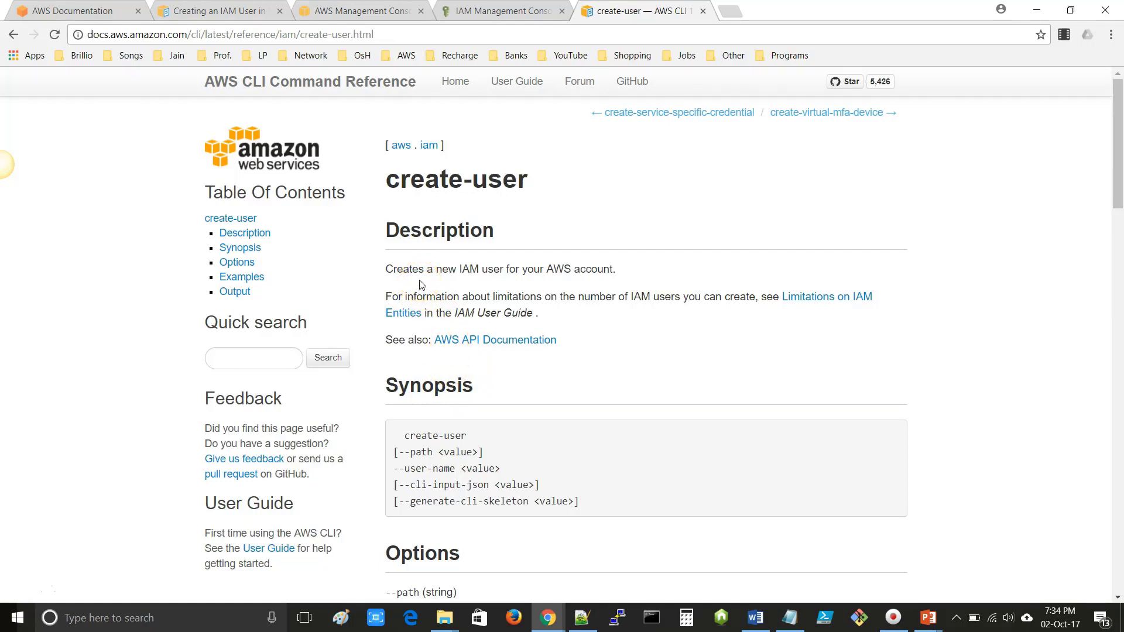
- Select the create-user example command and start a new line in the Notepad++ scratch file
key(ctrl+f)
text(example)
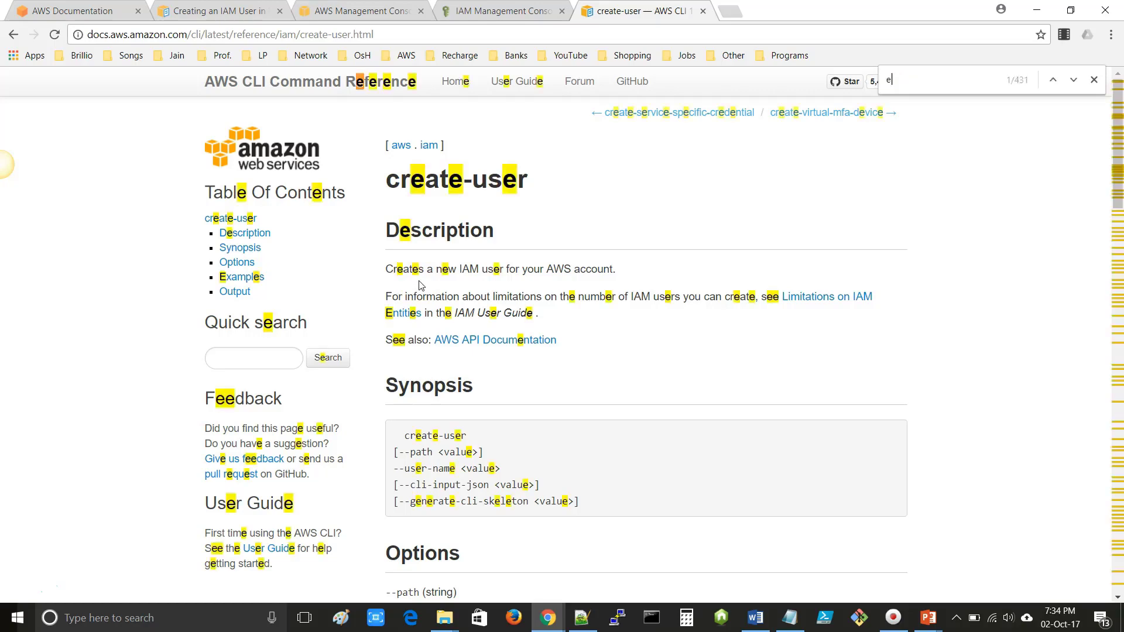
key(Return)
key(Return)
key(Return)
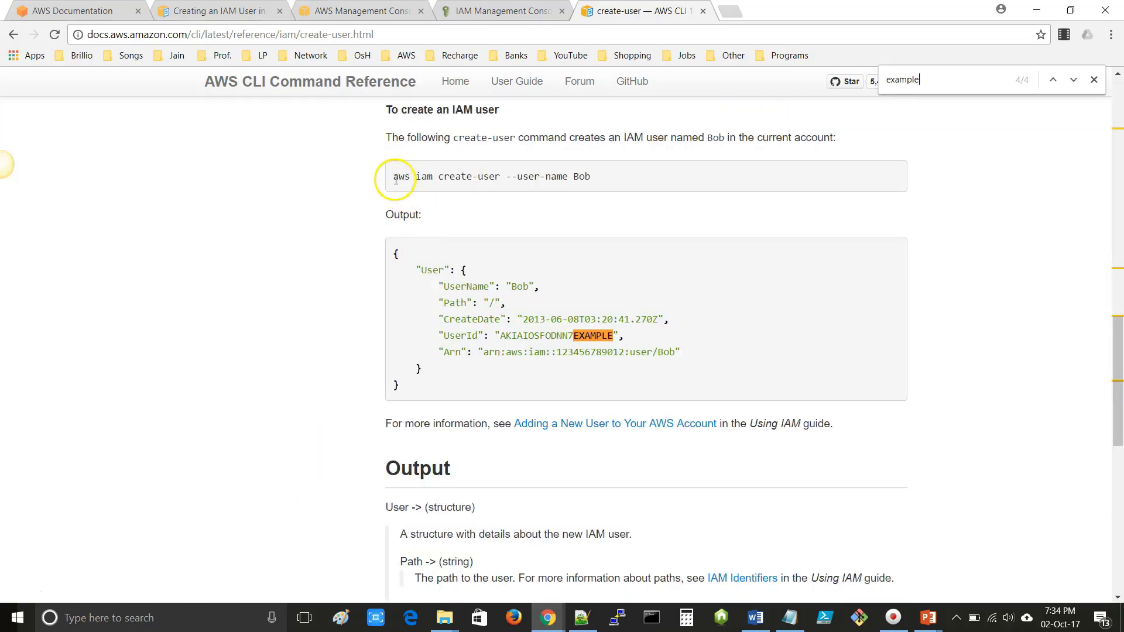
drag(393, 177, 598, 183)
key(ctrl+c)
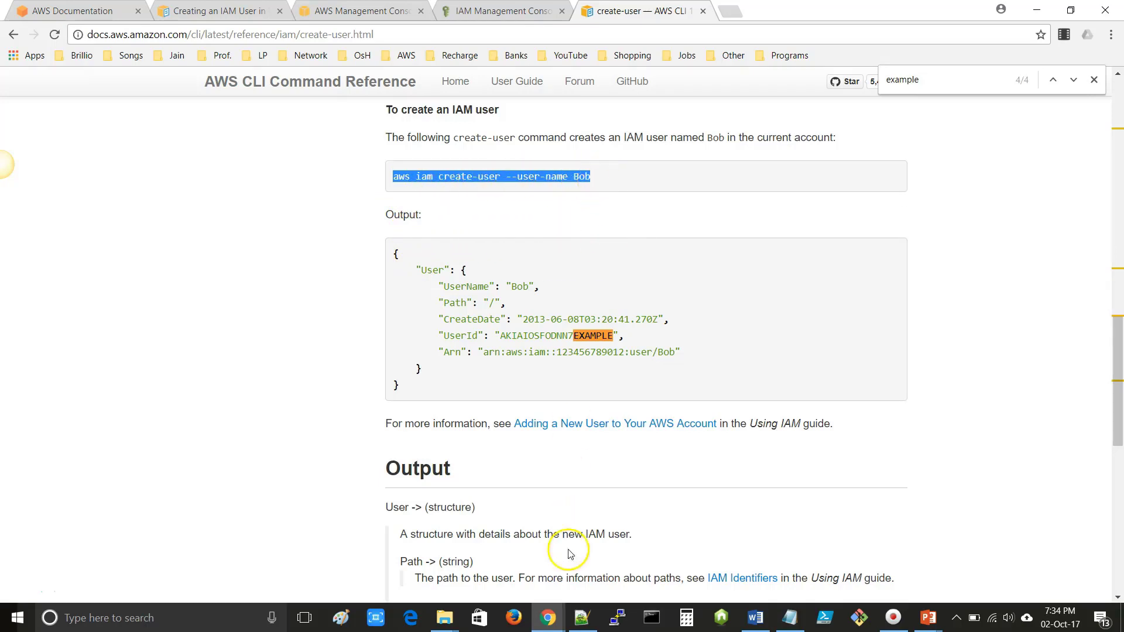
click(581, 618)
key(Return)
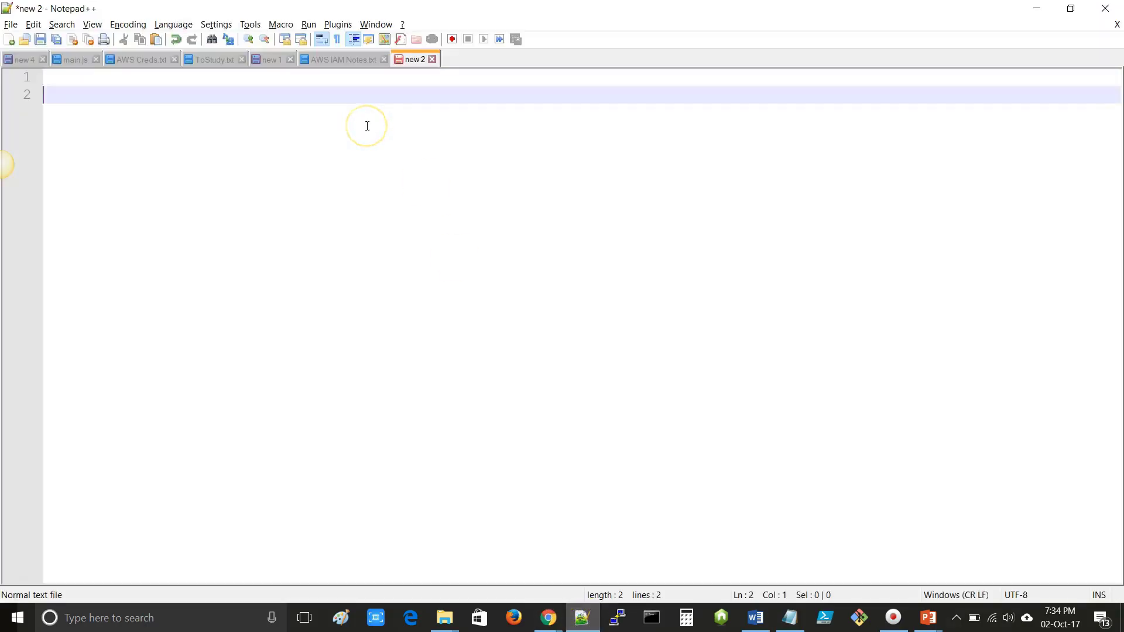
- Paste the create-user command on line 3 and replace Bob with Sample-IAM-User-Using-CLI
key(Return)
key(ctrl+v)
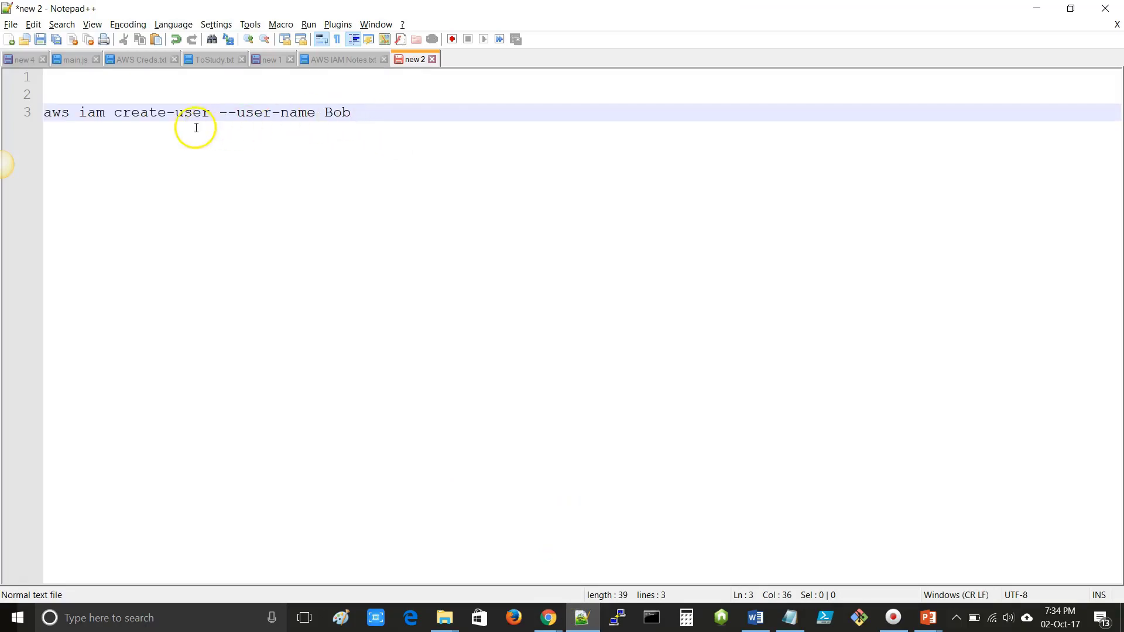
double_click(333, 113)
text(Sample-IAM)
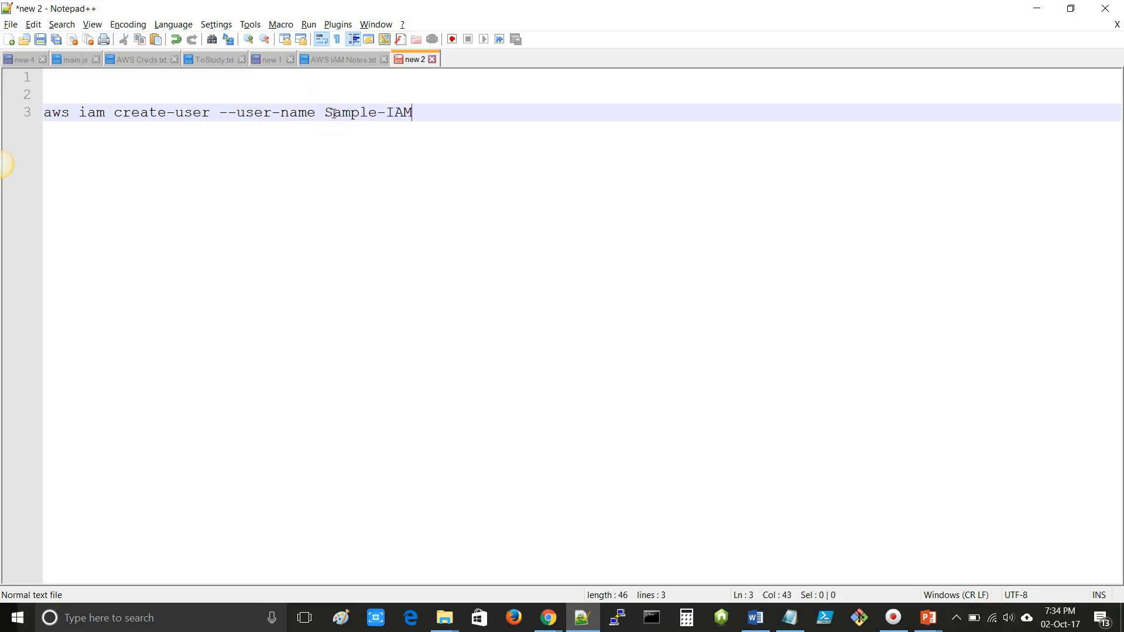
text(-User-Using-CLI)
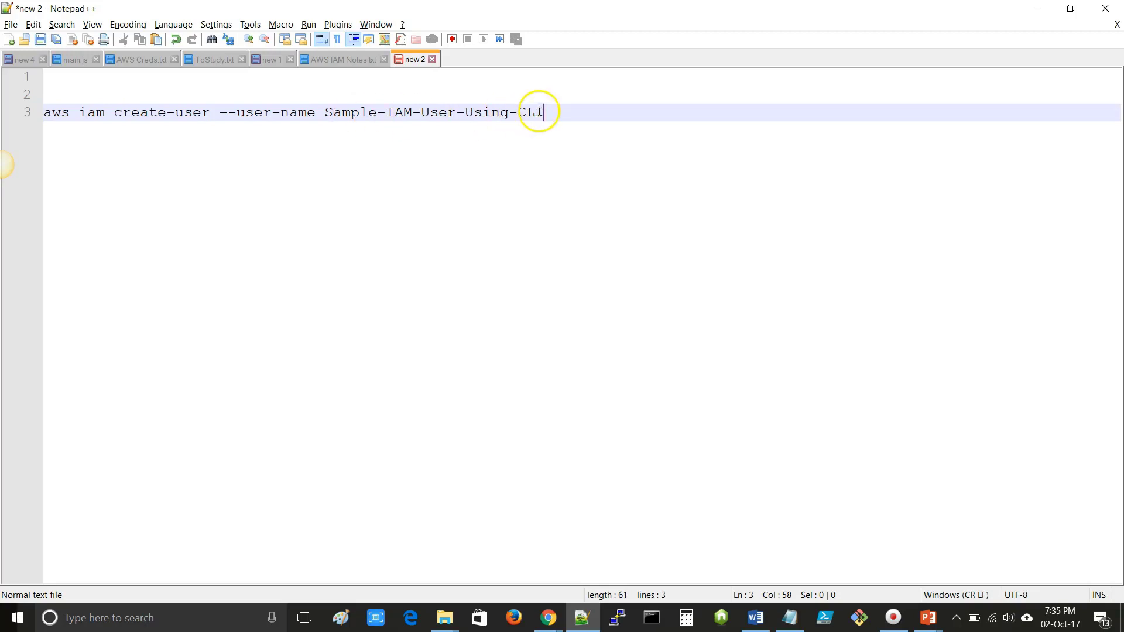
drag(543, 112, 24, 113)
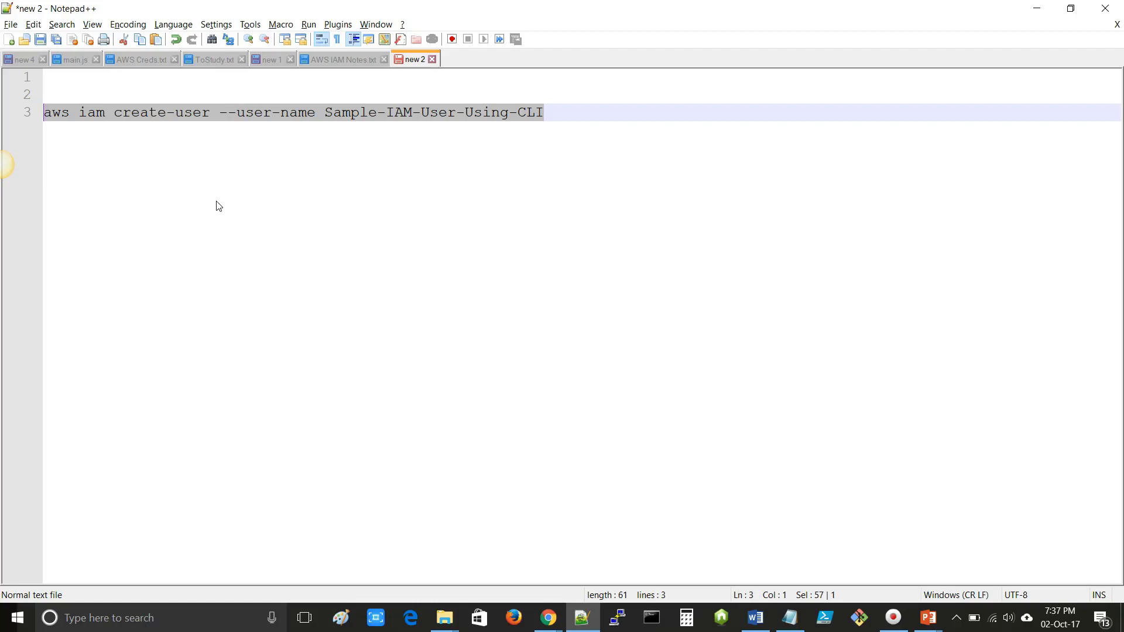
click(445, 620)
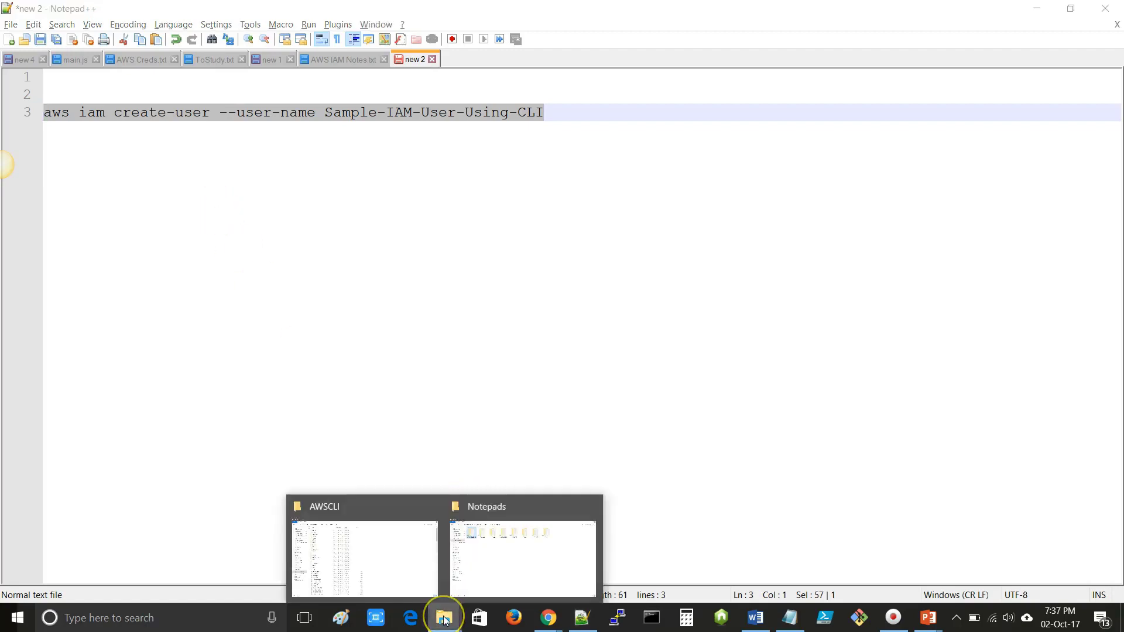
- Browse to C:\Program Files\Amazon\AWSCLI and launch a command prompt there with cmd
click(503, 571)
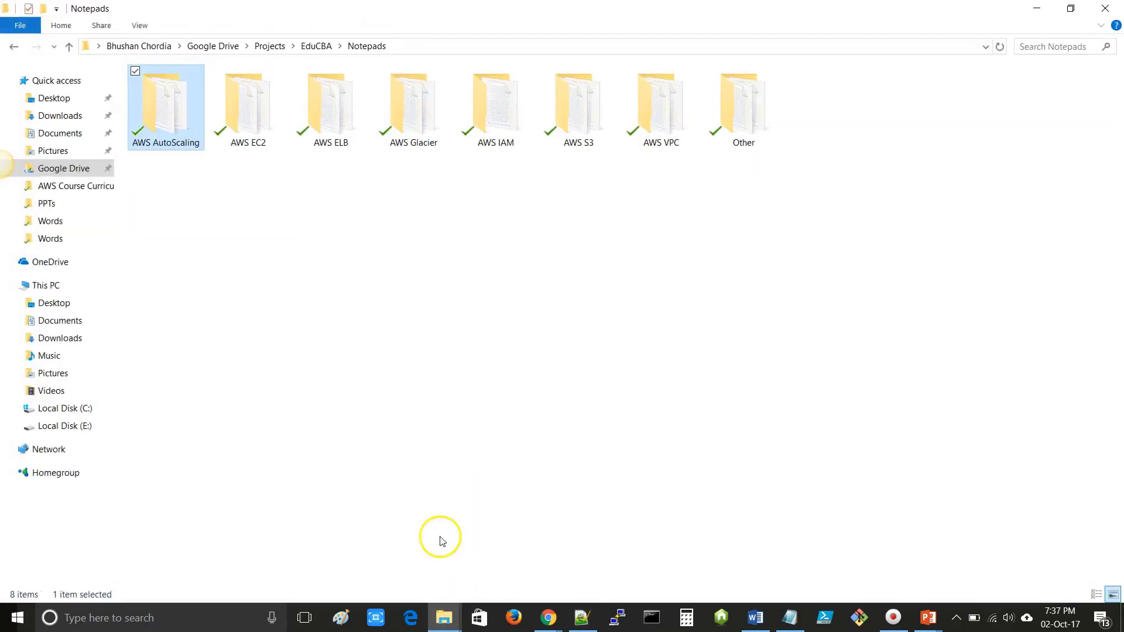
click(66, 408)
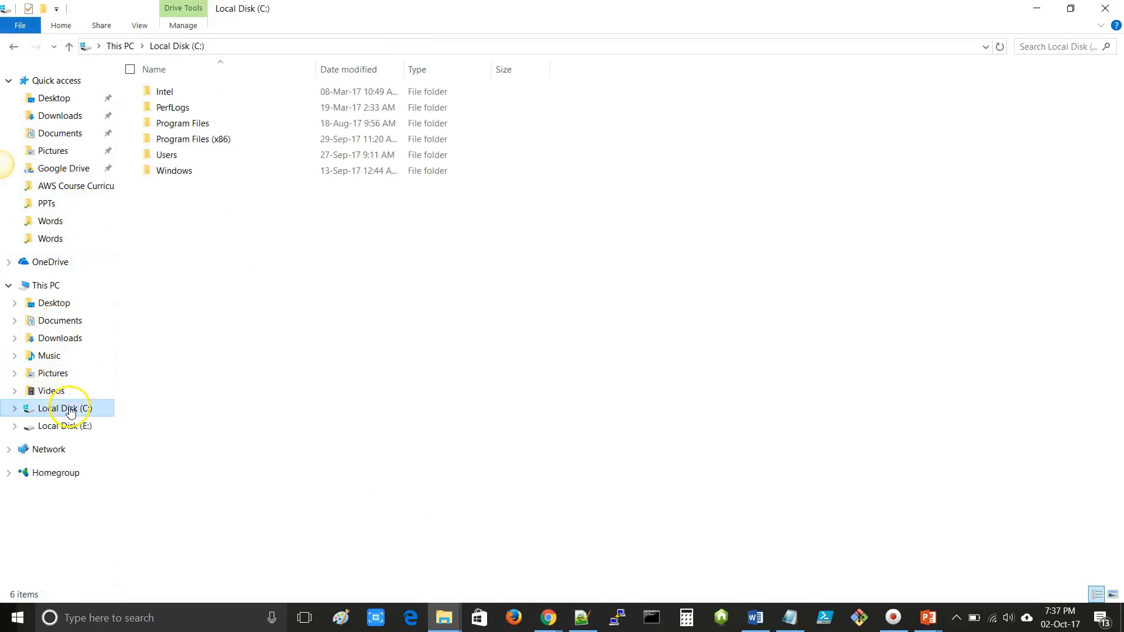
double_click(179, 123)
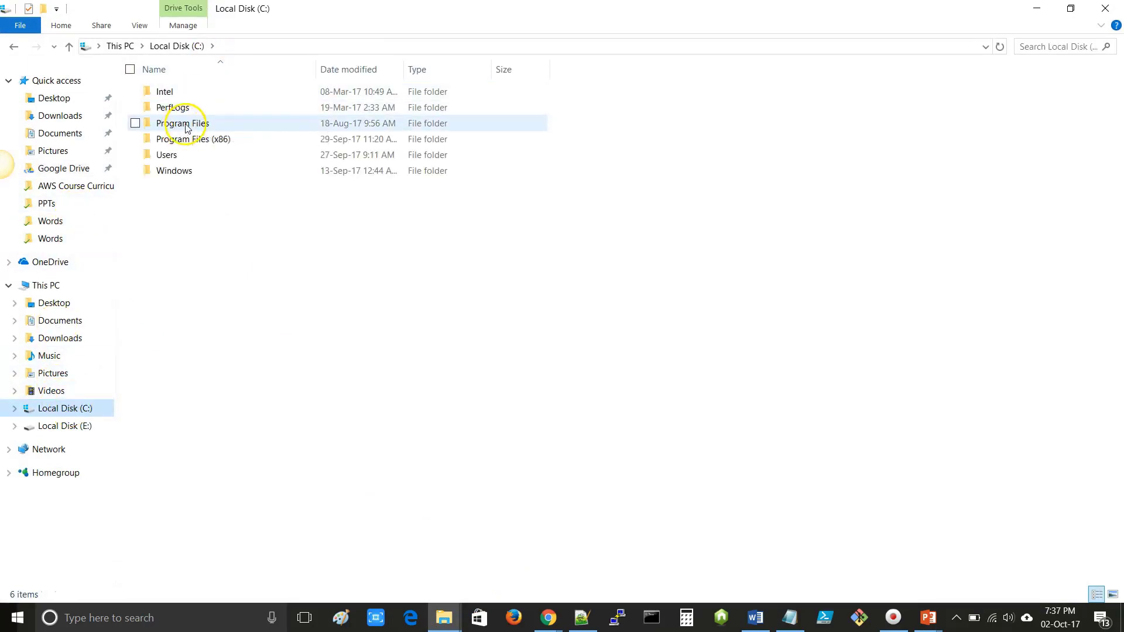
double_click(181, 92)
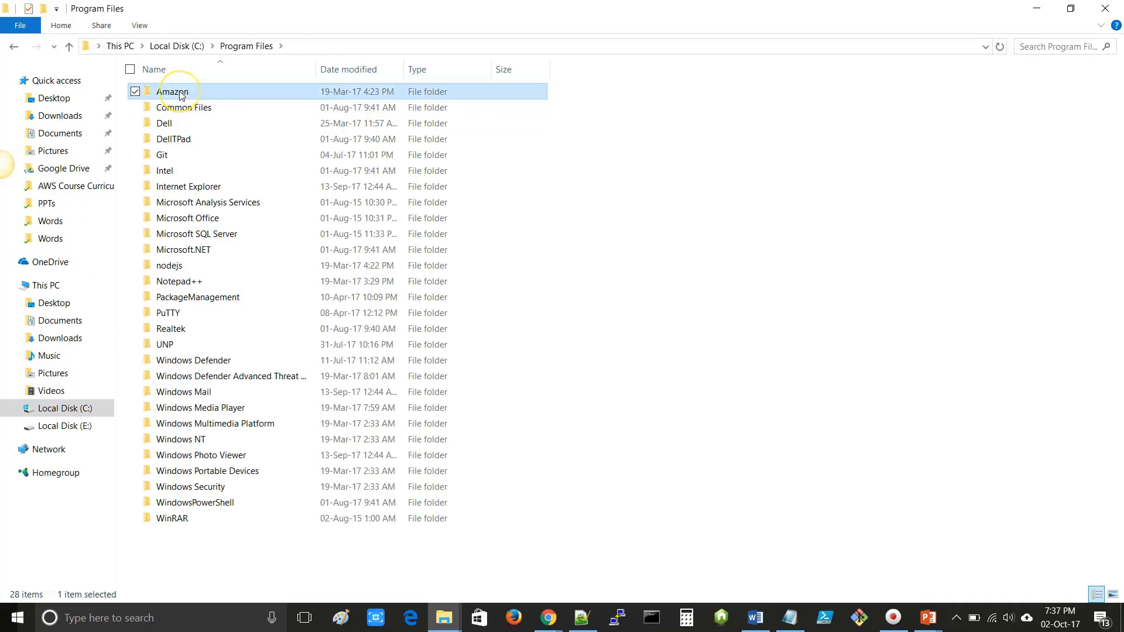
double_click(181, 93)
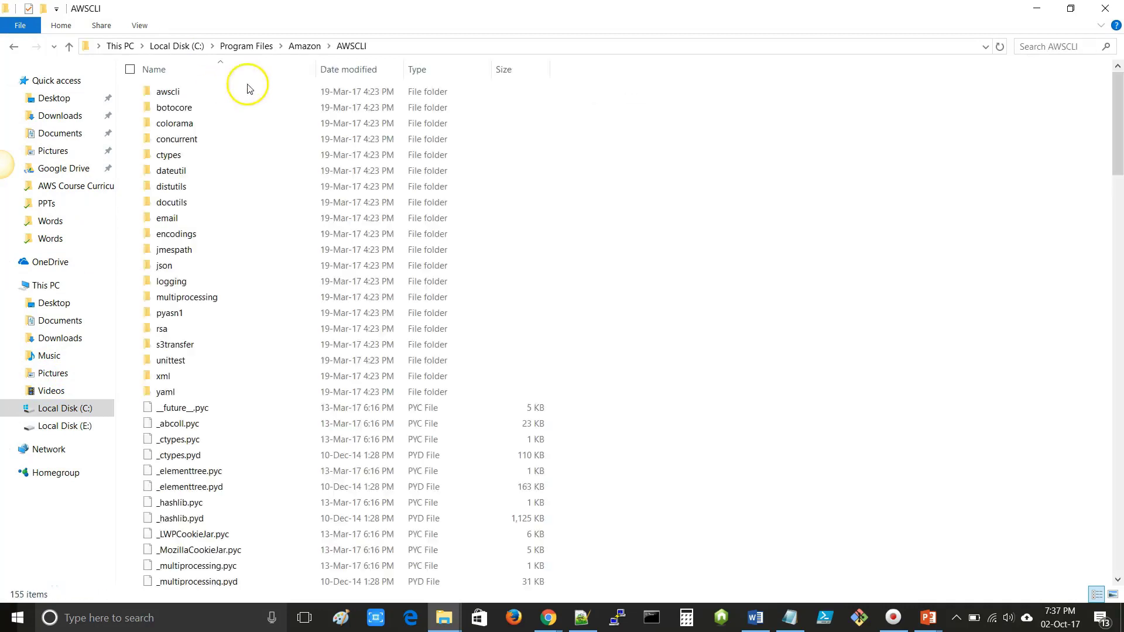
click(428, 46)
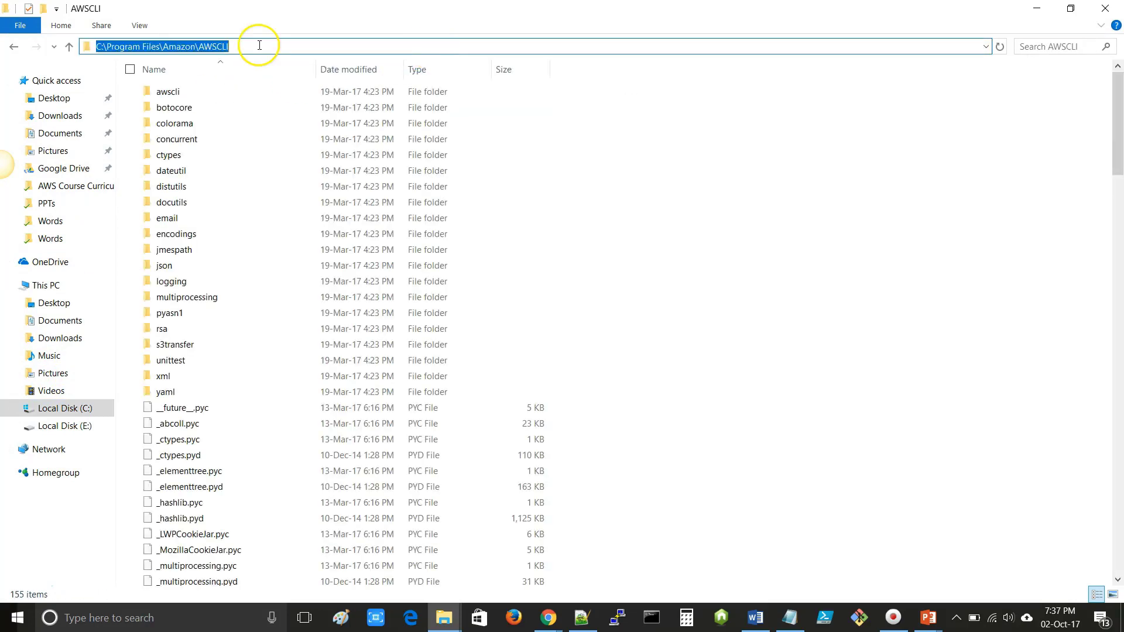
text(cmd)
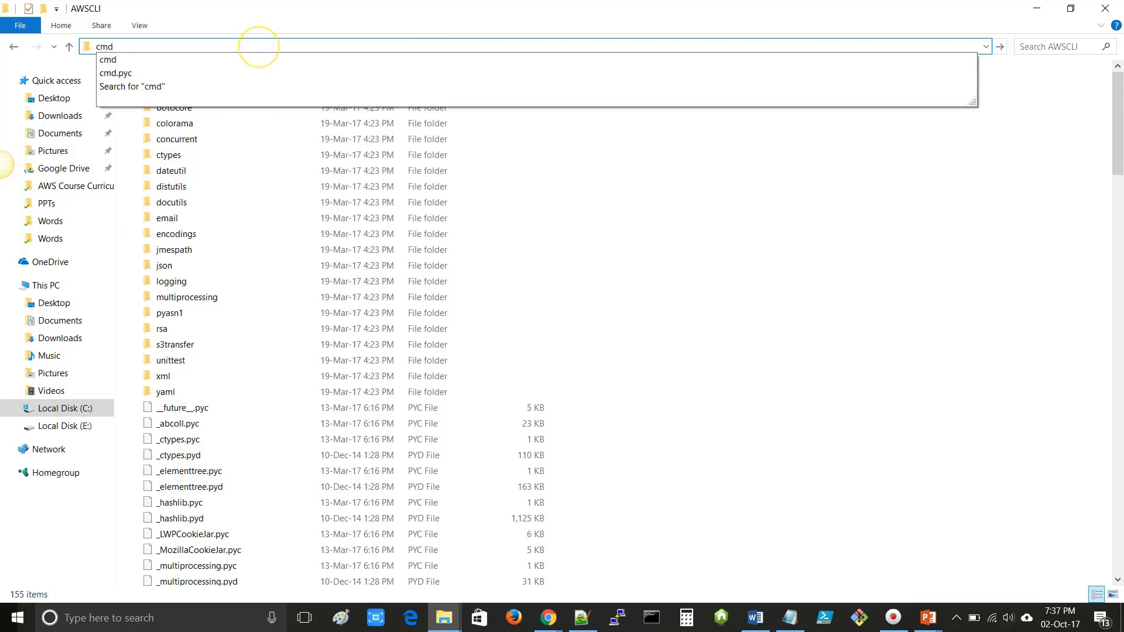
key(Return)
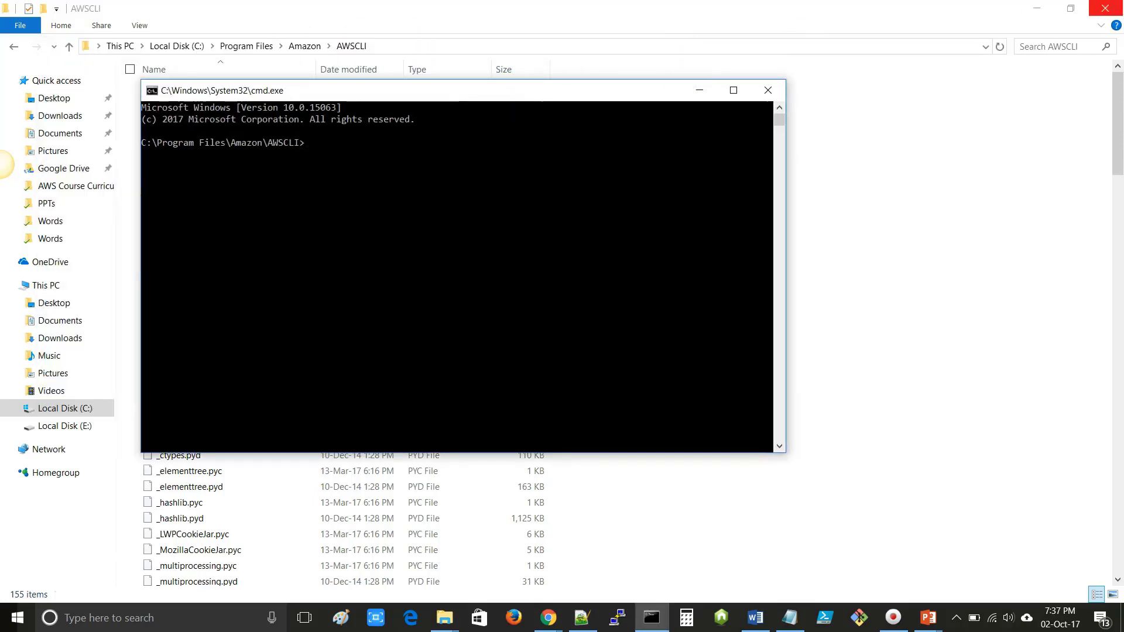
- Copy the create-user command from Notepad++ and run it in the command prompt
click(1035, 10)
drag(492, 98, 574, 161)
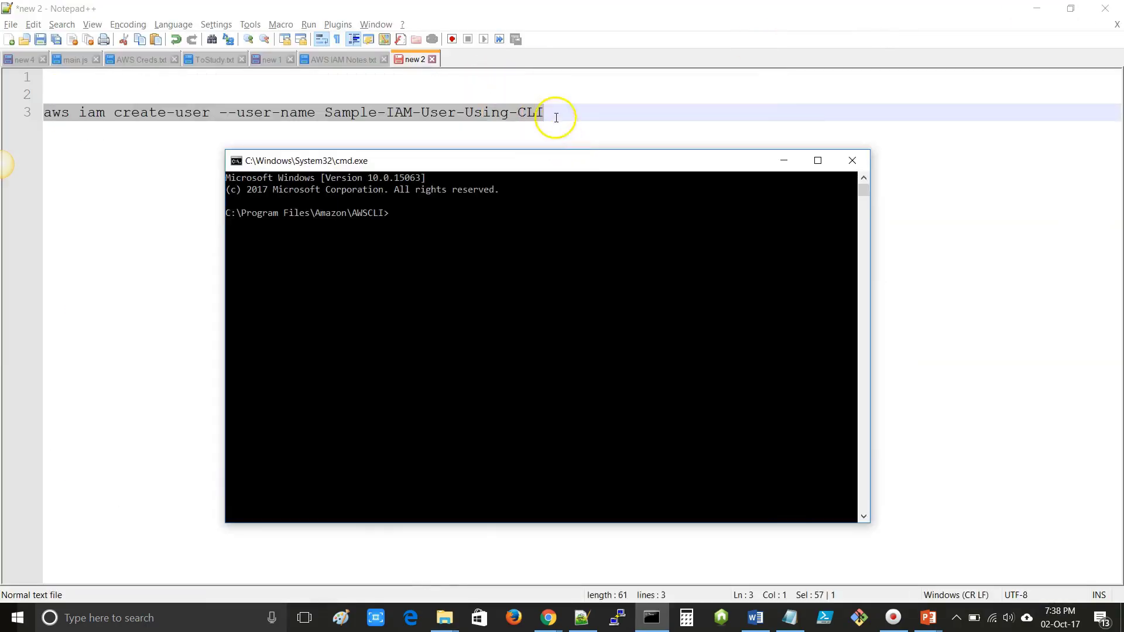
click(557, 119)
drag(578, 120, 12, 115)
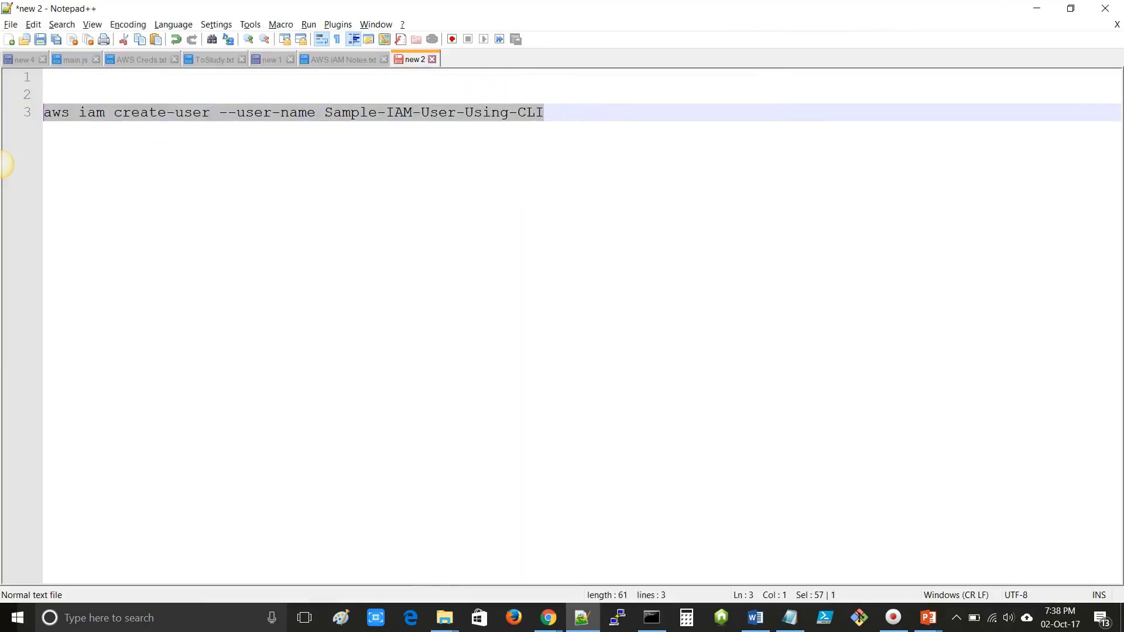
key(alt+Tab)
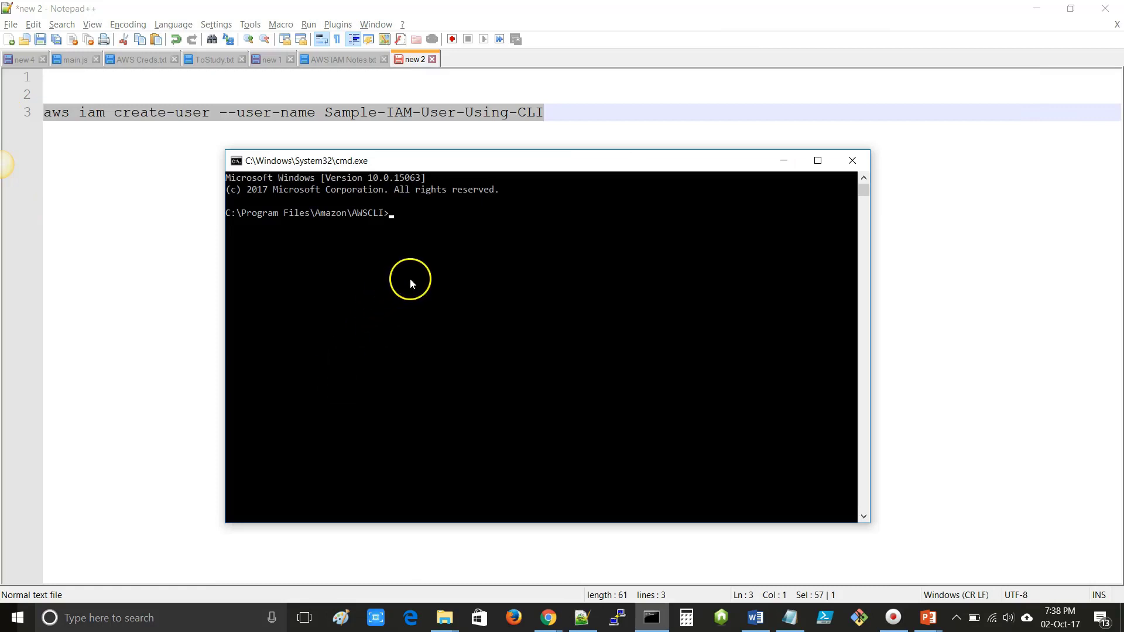
text(aws iam create-user --user-name Sample-IAM-User-Using-CLI)
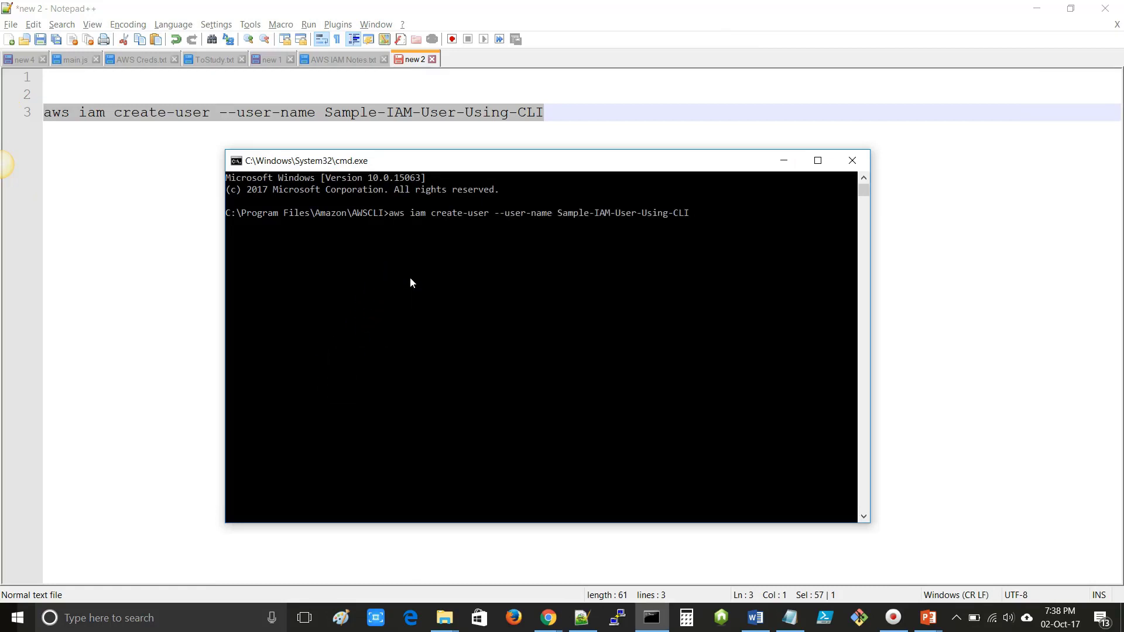
key(Return)
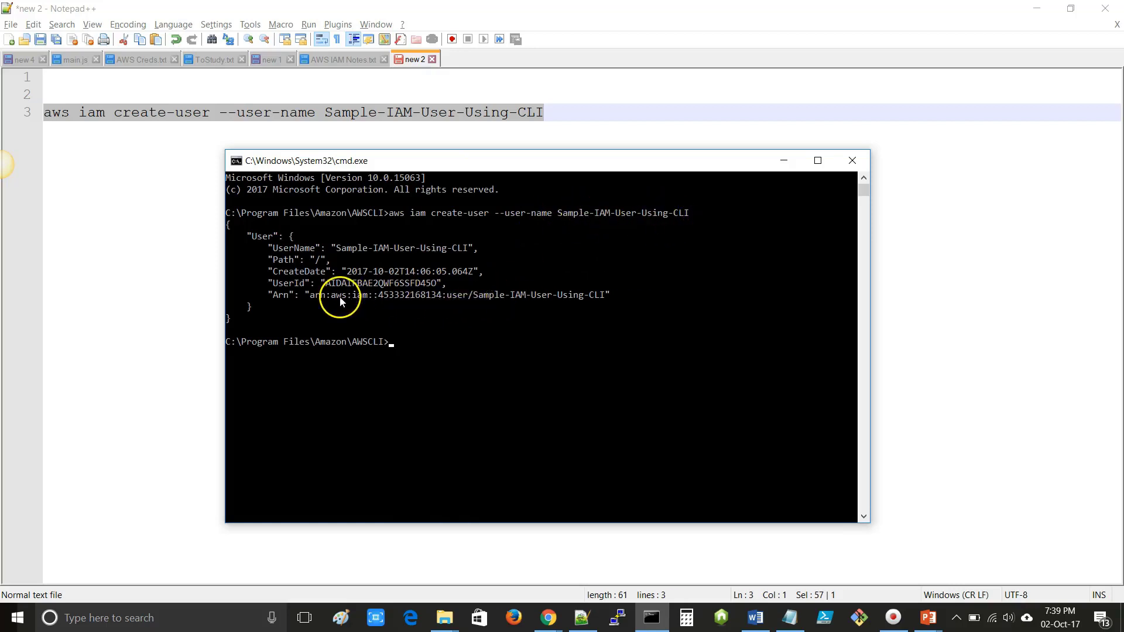
- Copy the returned UserId and switch back to the browser
drag(326, 284, 606, 298)
right_click(580, 481)
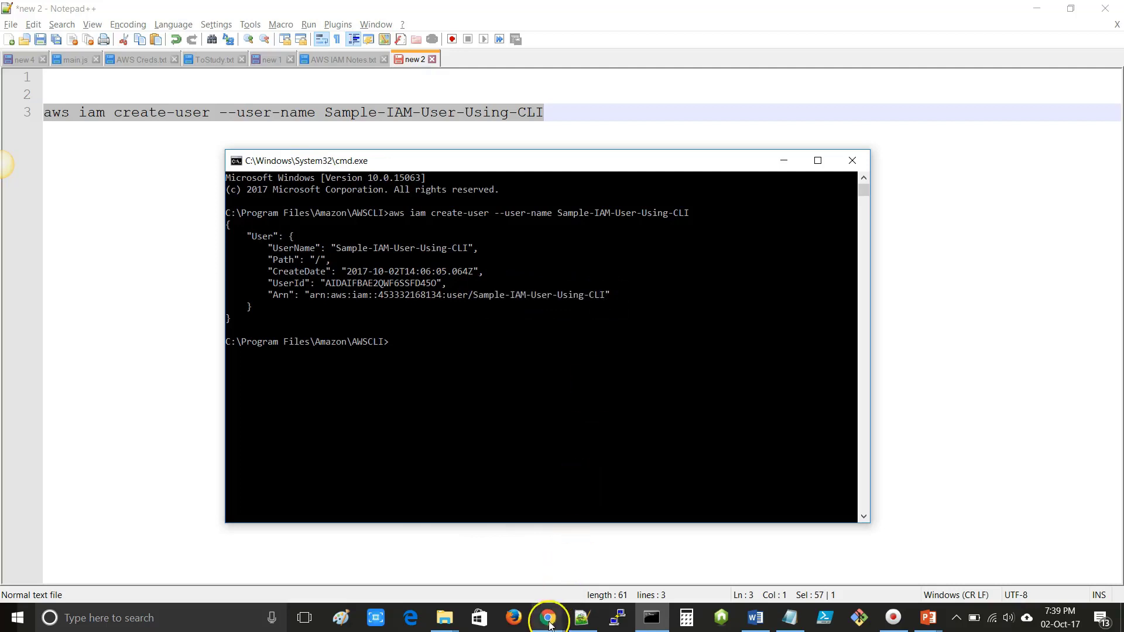
click(548, 618)
click(602, 497)
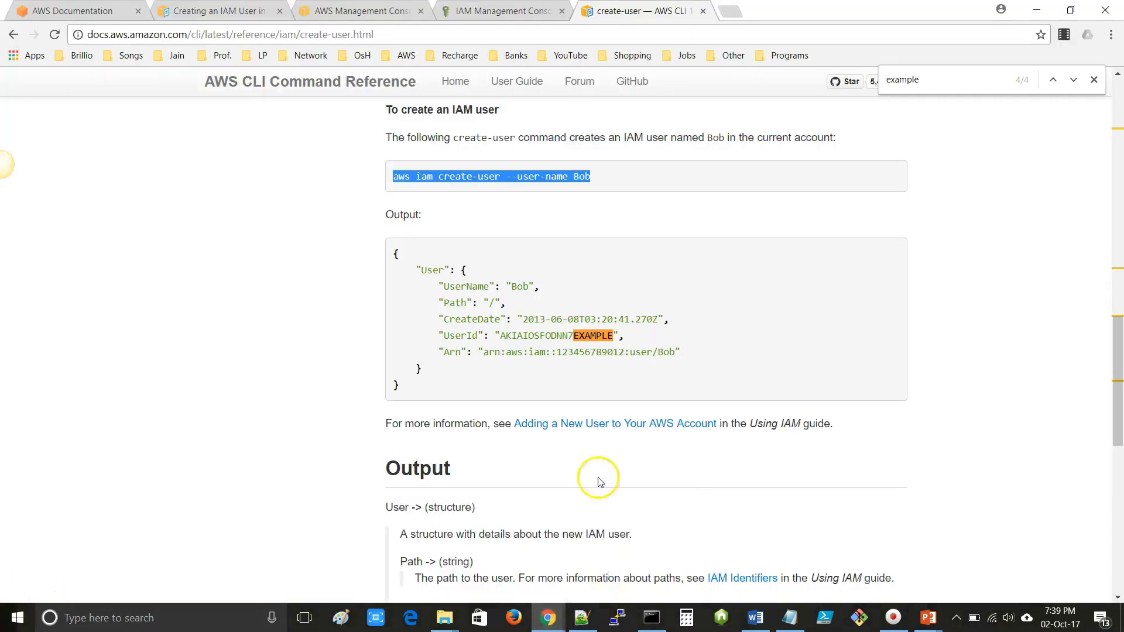
- Search IAM users for Sample-IAM-User-Using-CLI, refresh, and open its summary showing no permissions
click(517, 14)
drag(215, 160, 151, 163)
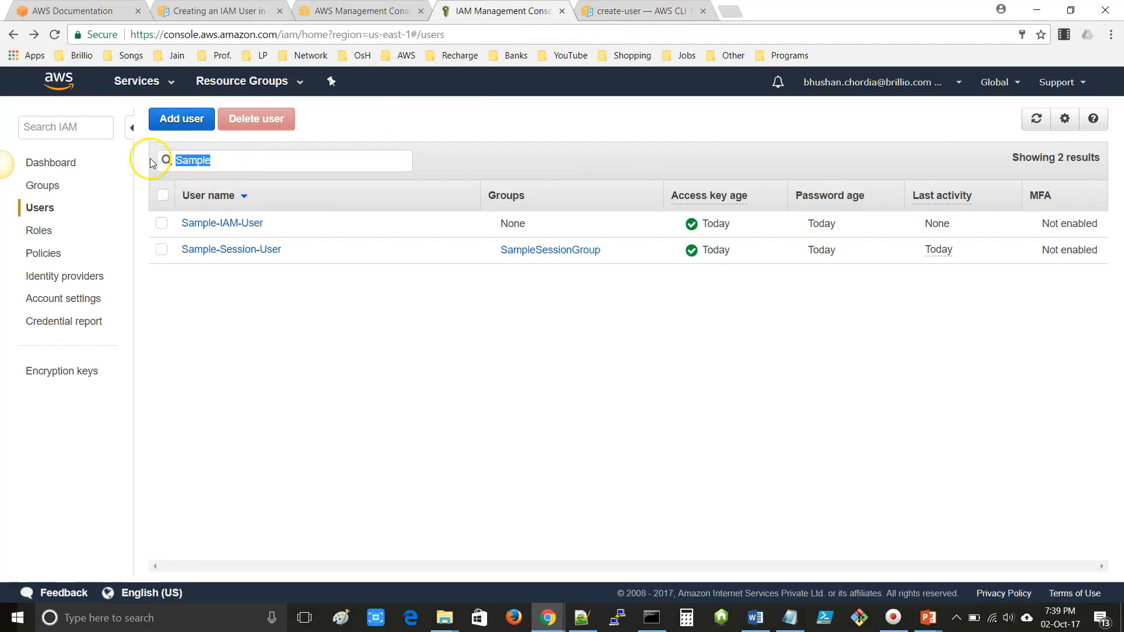
text(Sample-IAM-User-Using-CLI)
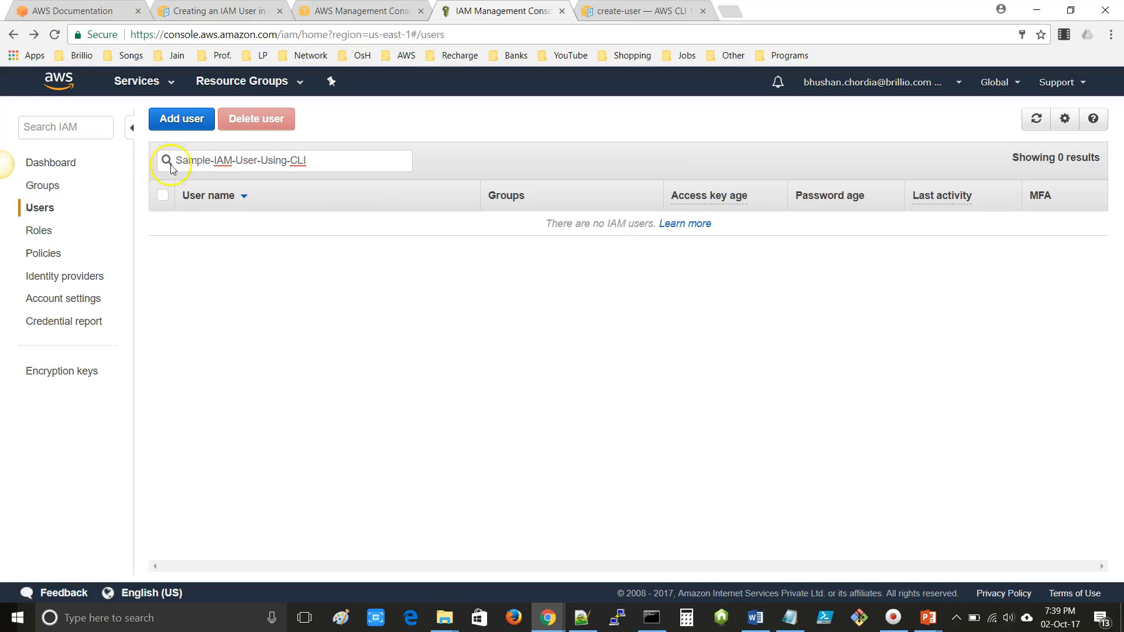
click(1037, 120)
click(1037, 120)
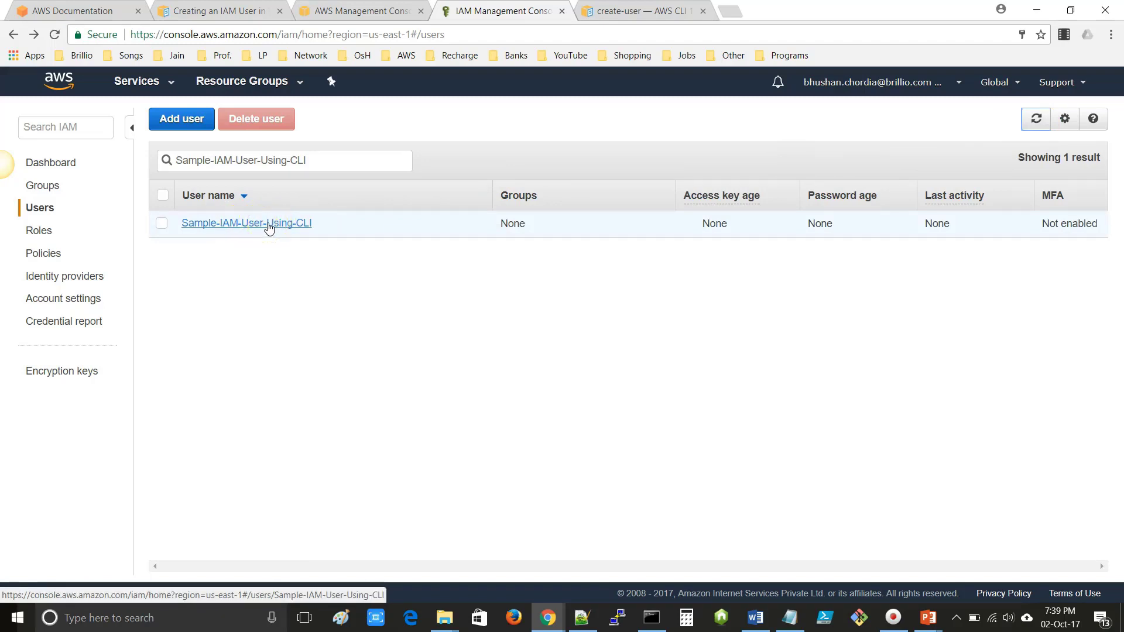
click(269, 227)
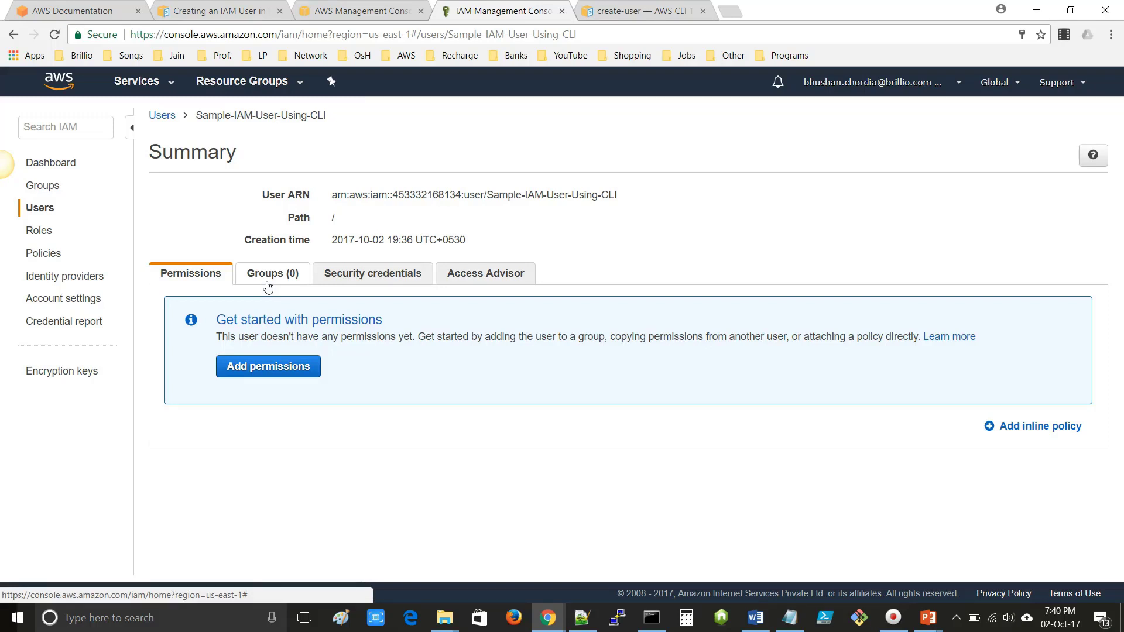
key(alt+Tab)
key(alt+Tab)
key(alt+Tab)
key(alt+Tab)
key(alt+Tab)
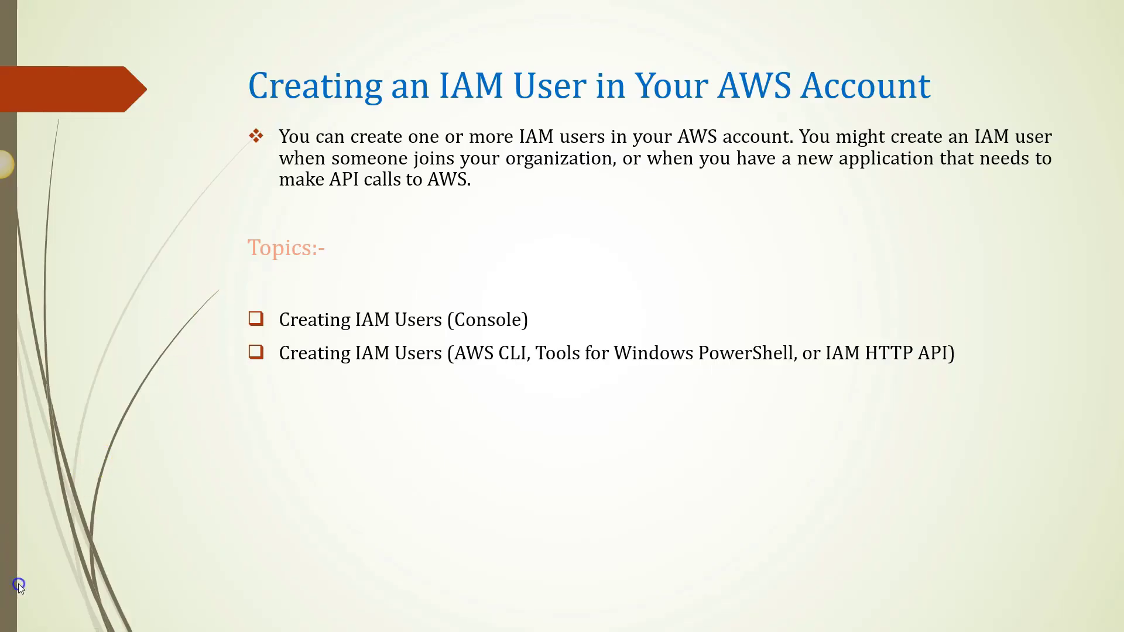
- Advance the slide show to the Managing IAM Users topics slide, then return to the AWS console
click(22, 588)
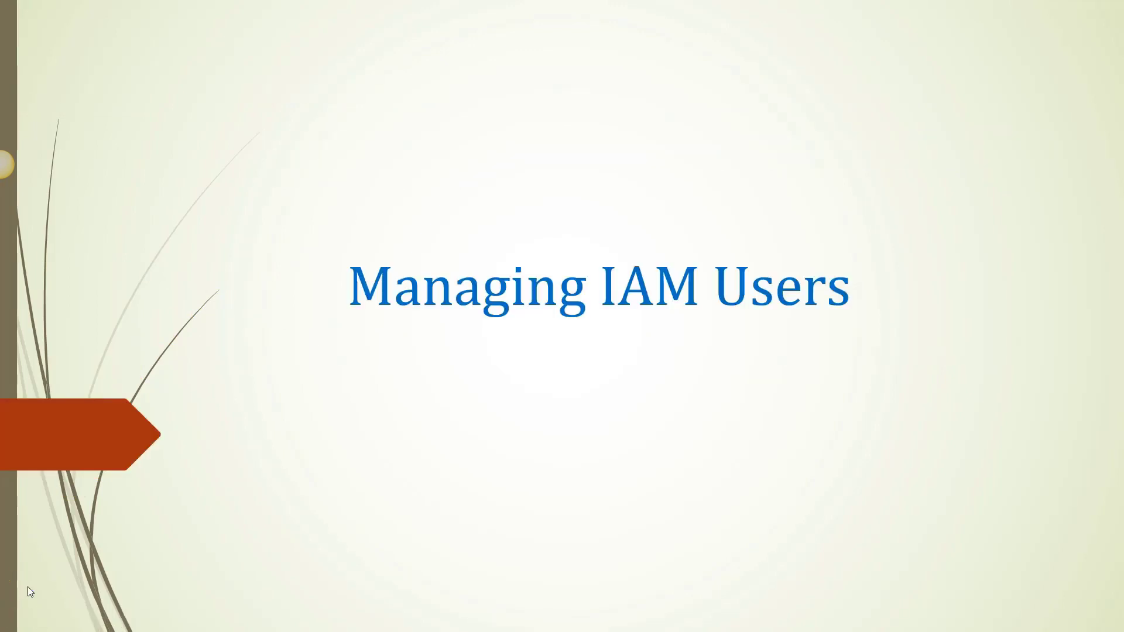
key(Right)
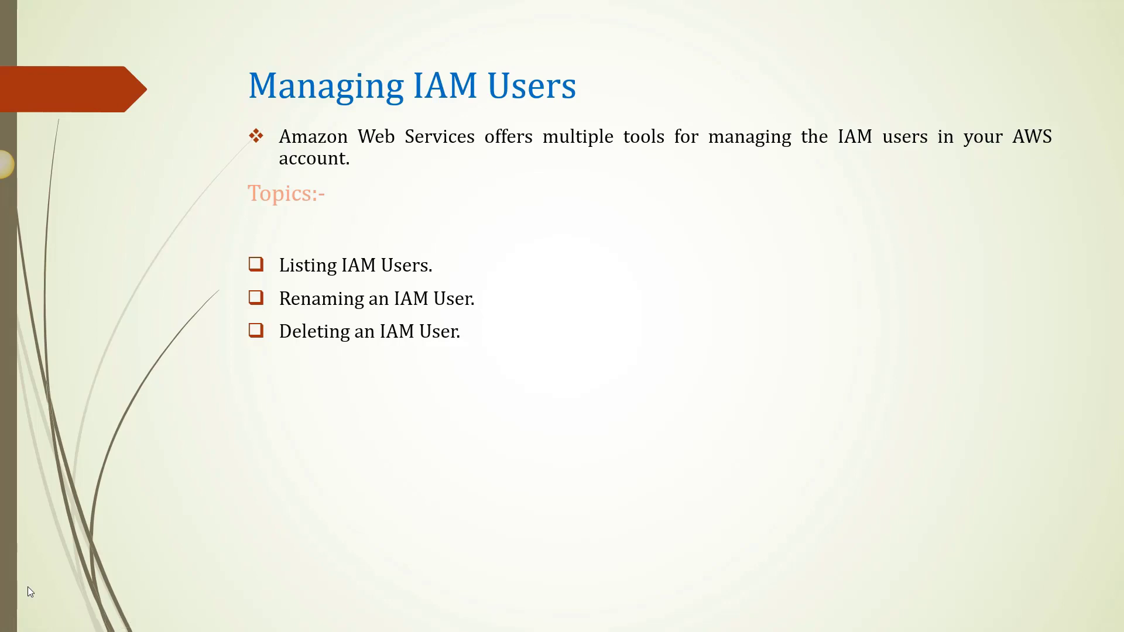
key(alt+Tab)
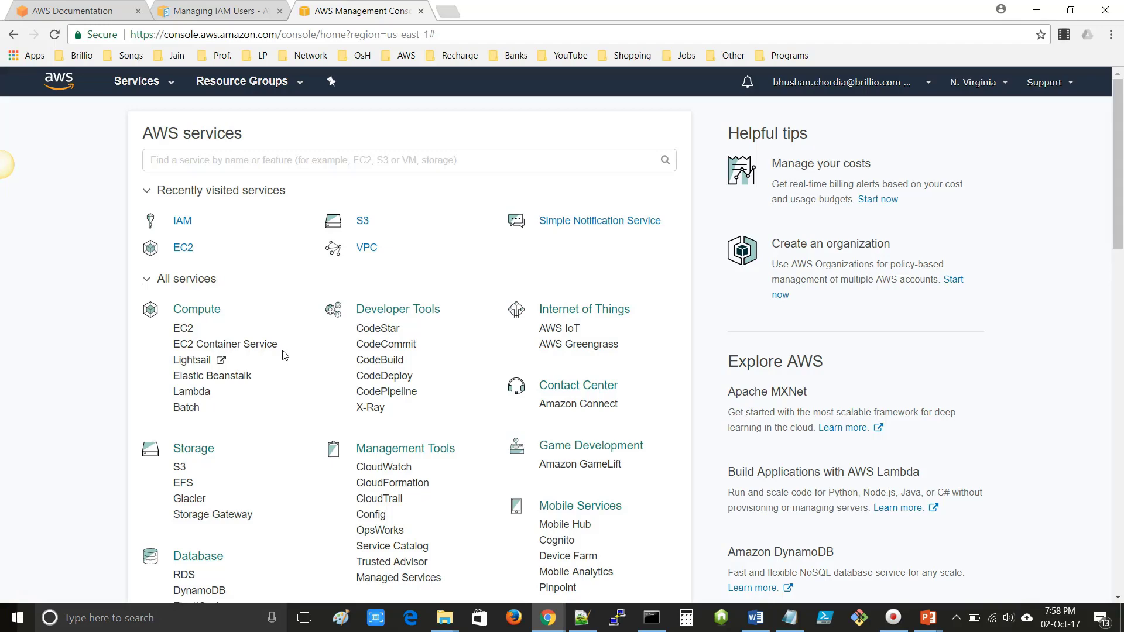
- Open IAM from the AWS services page in a new browser tab
scroll(283, 372, down, 5)
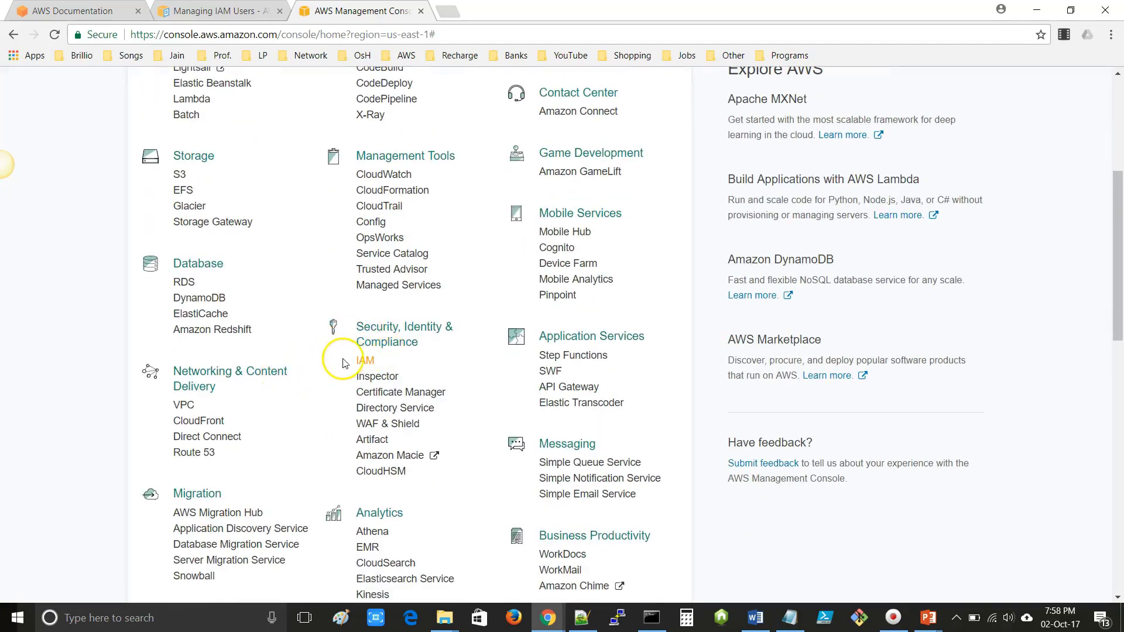
click(364, 362)
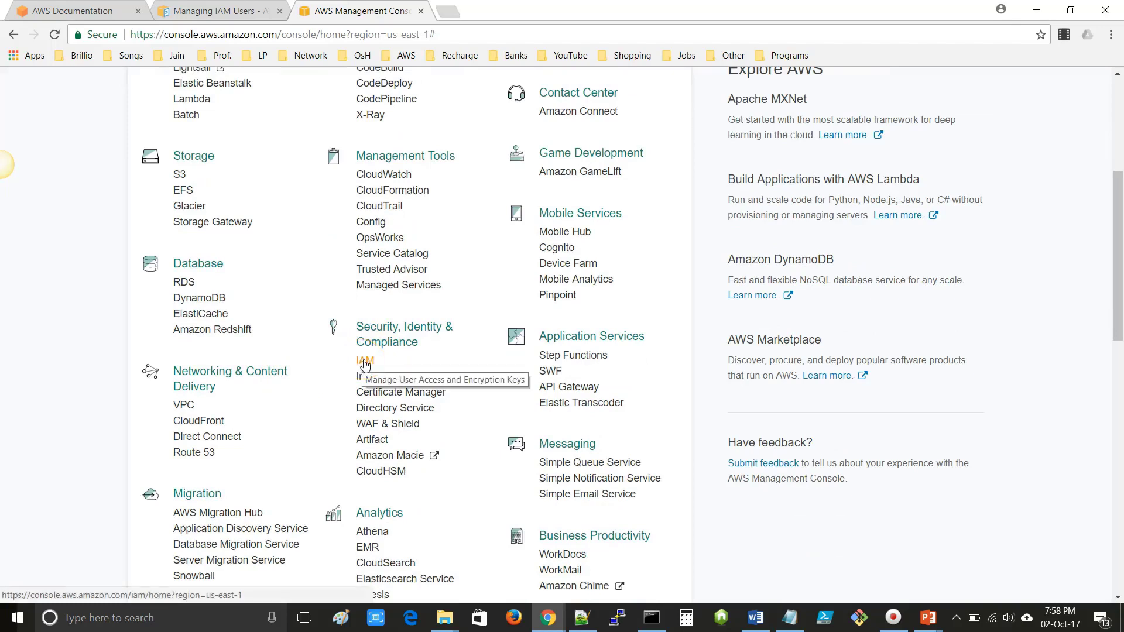
right_click(364, 363)
click(401, 368)
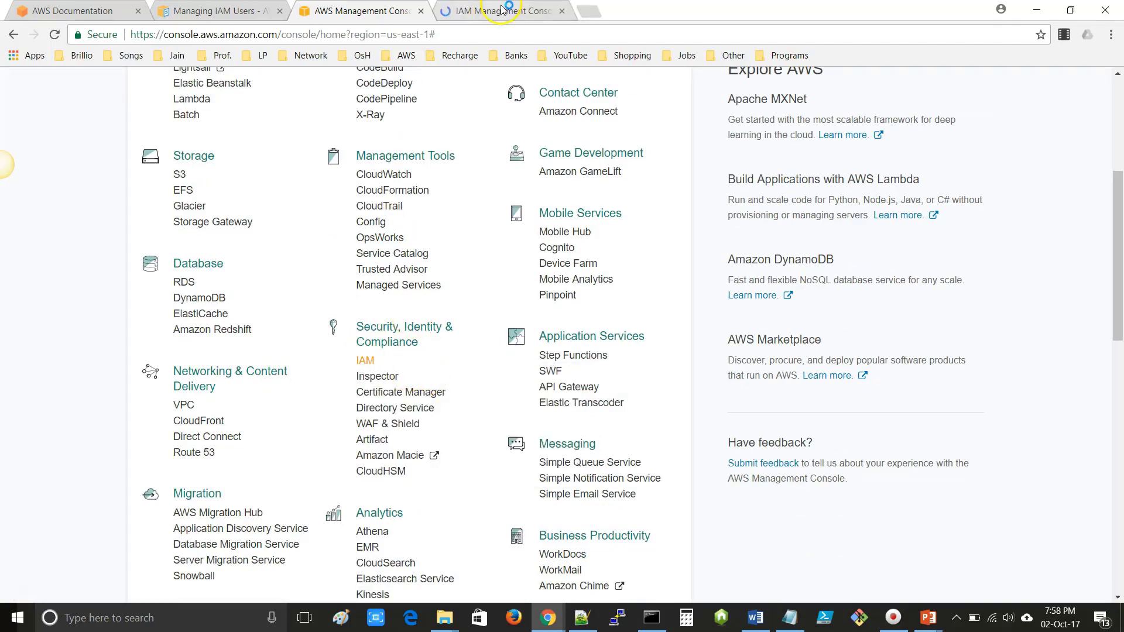
click(502, 8)
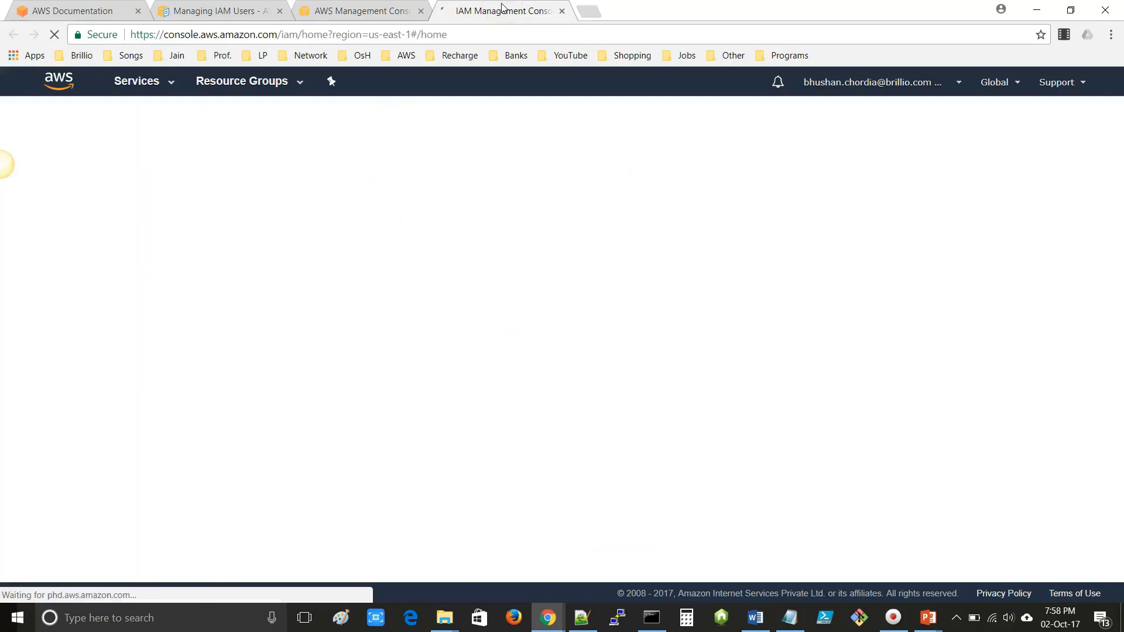
- Show the IAM Users list filtered on 'Sample'
click(40, 210)
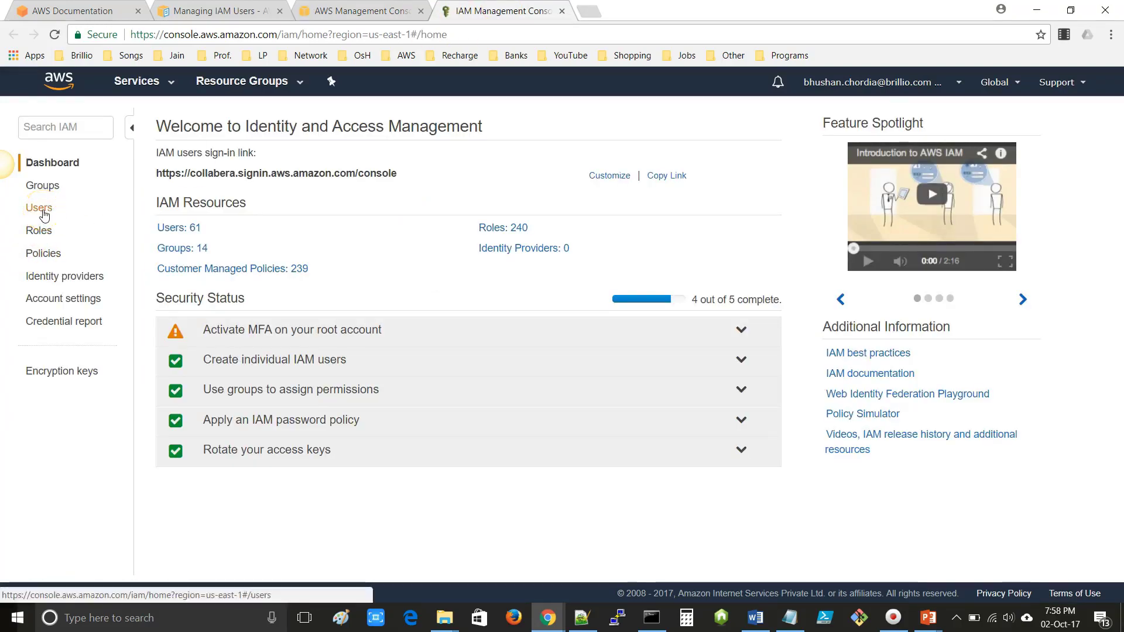
click(44, 216)
click(232, 162)
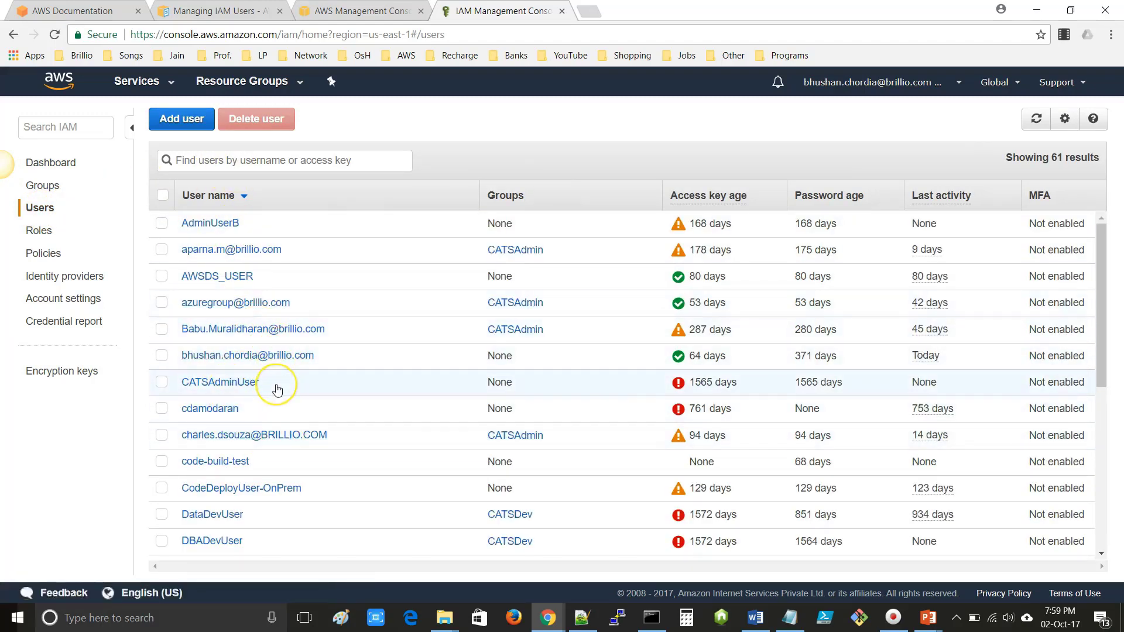
scroll(278, 390, down, 7)
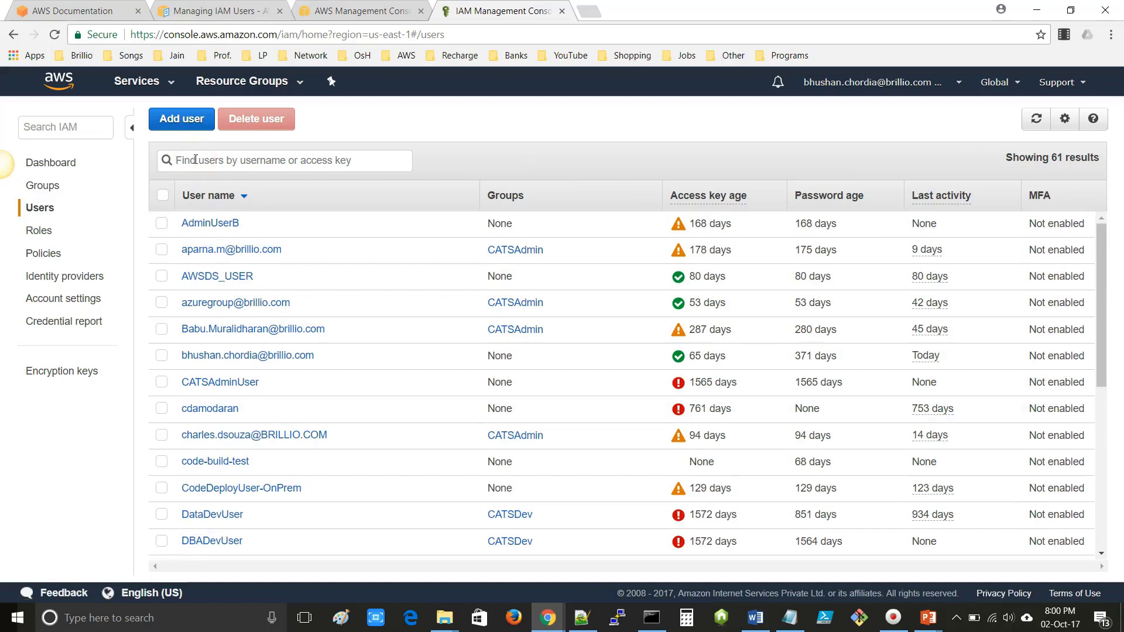
click(196, 159)
text(Sam)
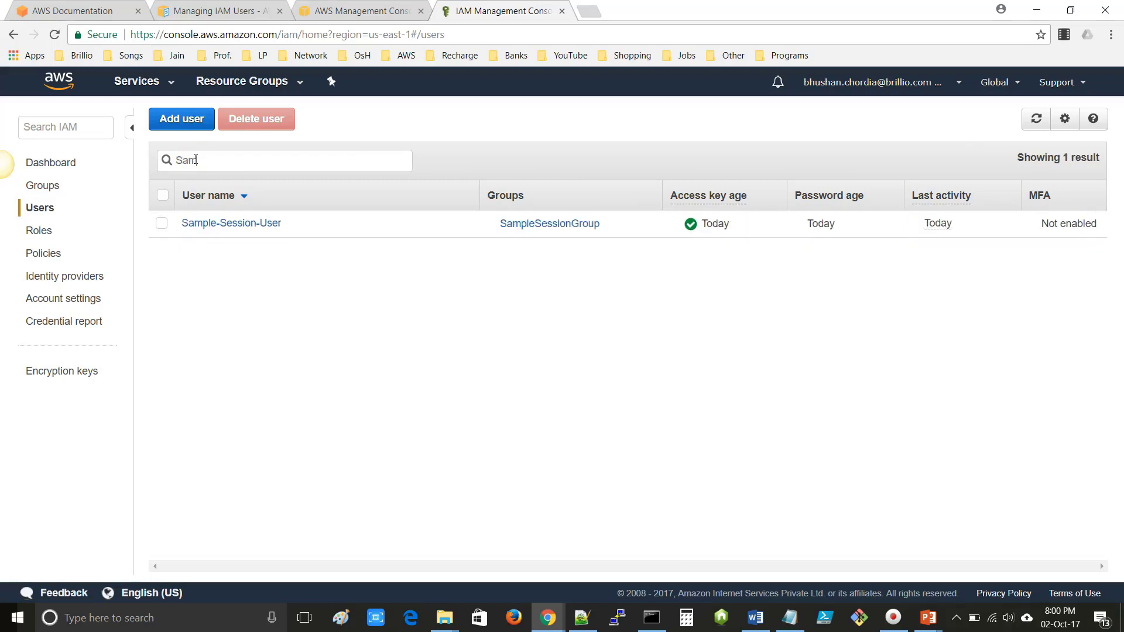
text(ple)
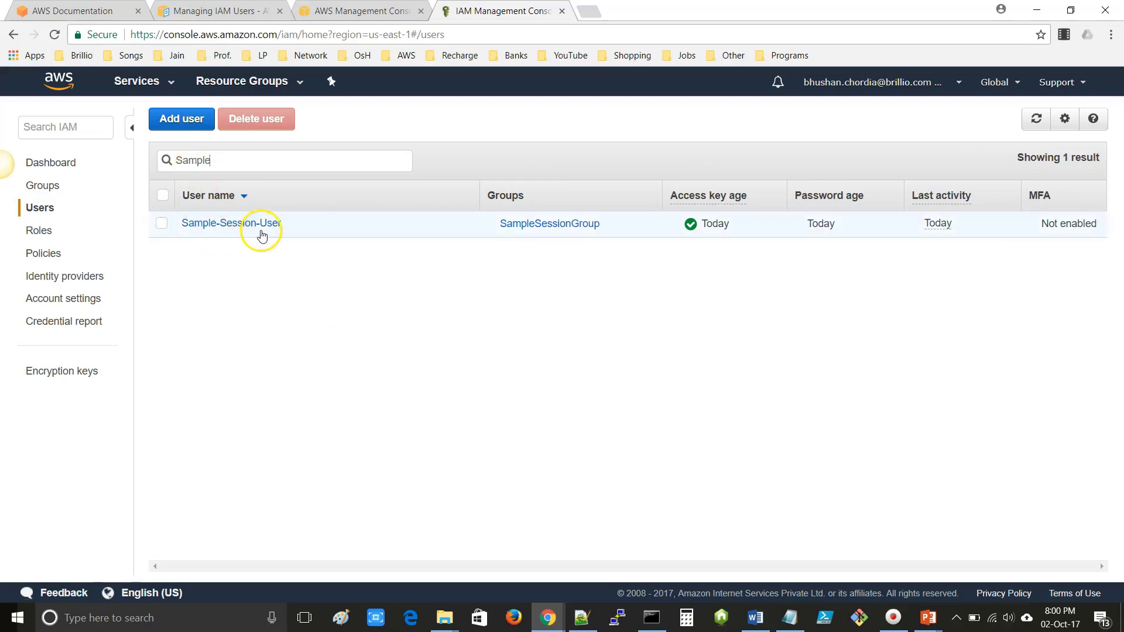
- Open Sample-Session-User's summary, reviewing its groups and security credentials
click(223, 226)
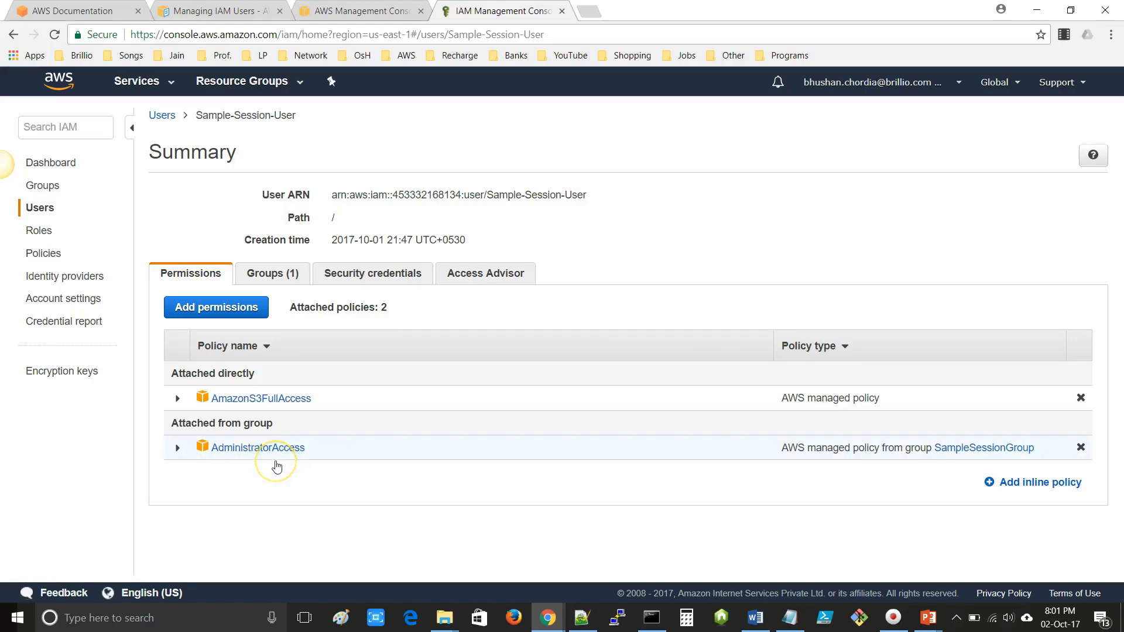
click(268, 276)
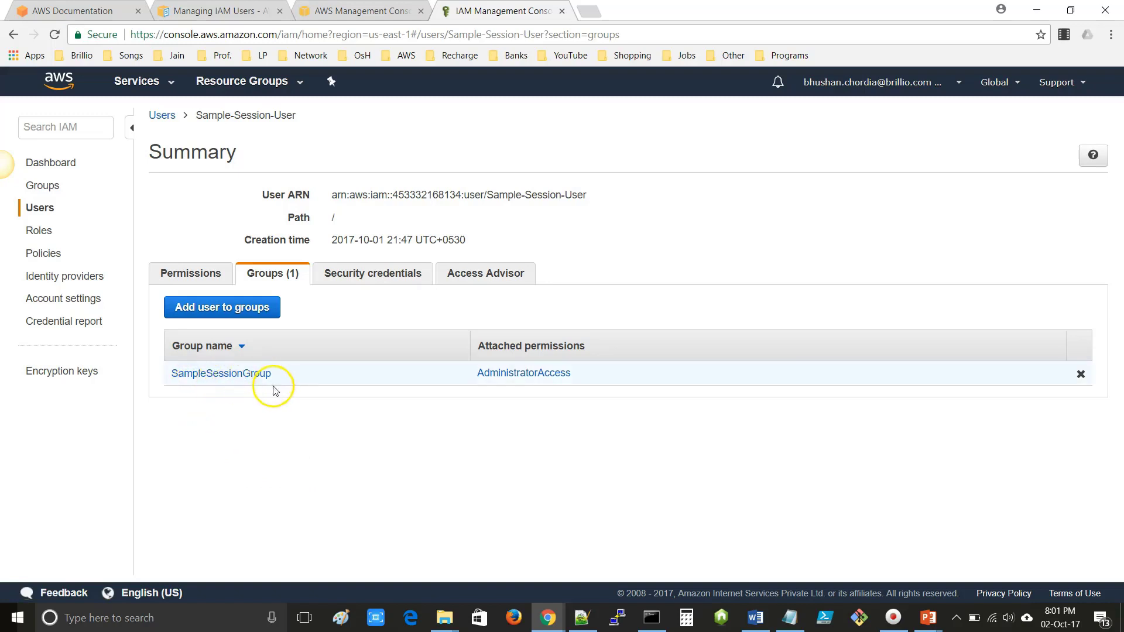
click(373, 275)
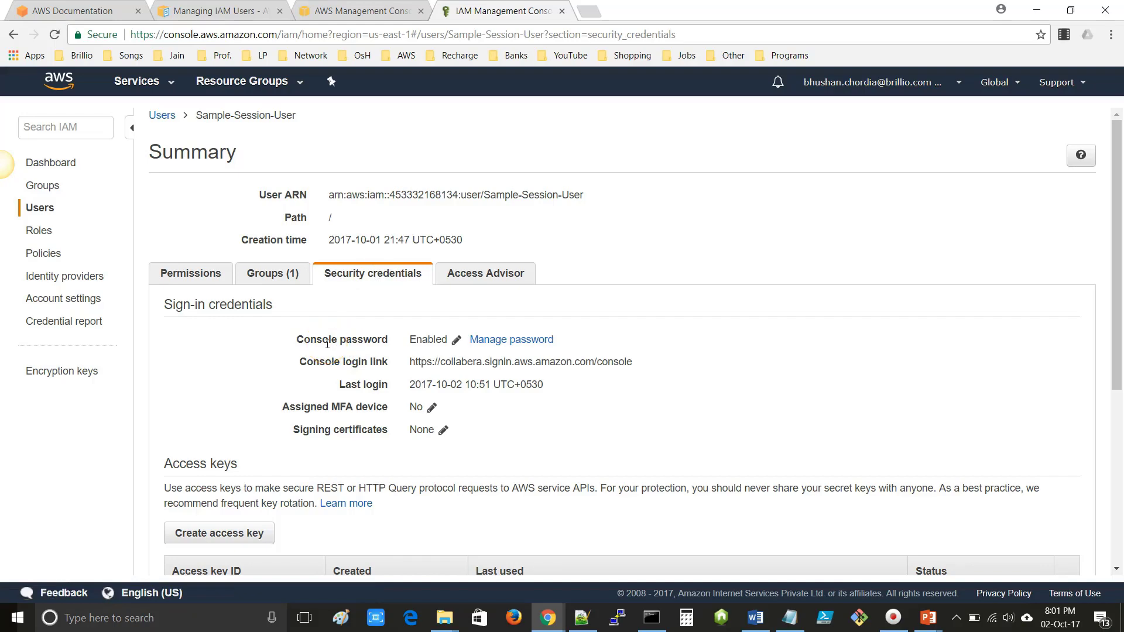
- Select the user name Sample-Session-User in the User ARN and open a new browser tab
scroll(322, 352, down, 5)
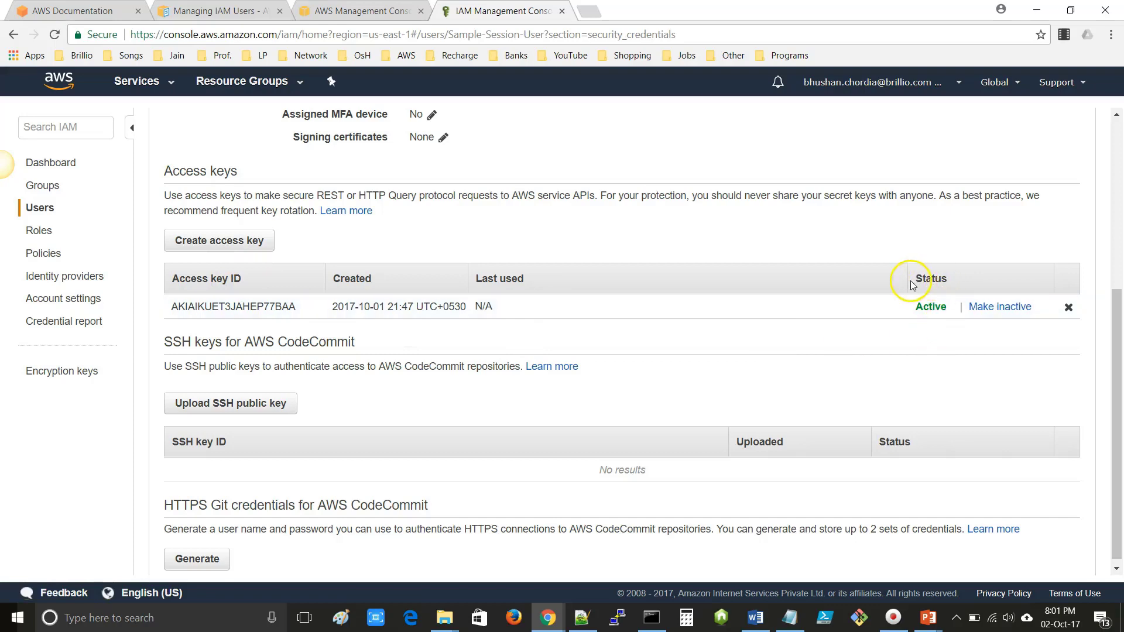
scroll(313, 479, up, 5)
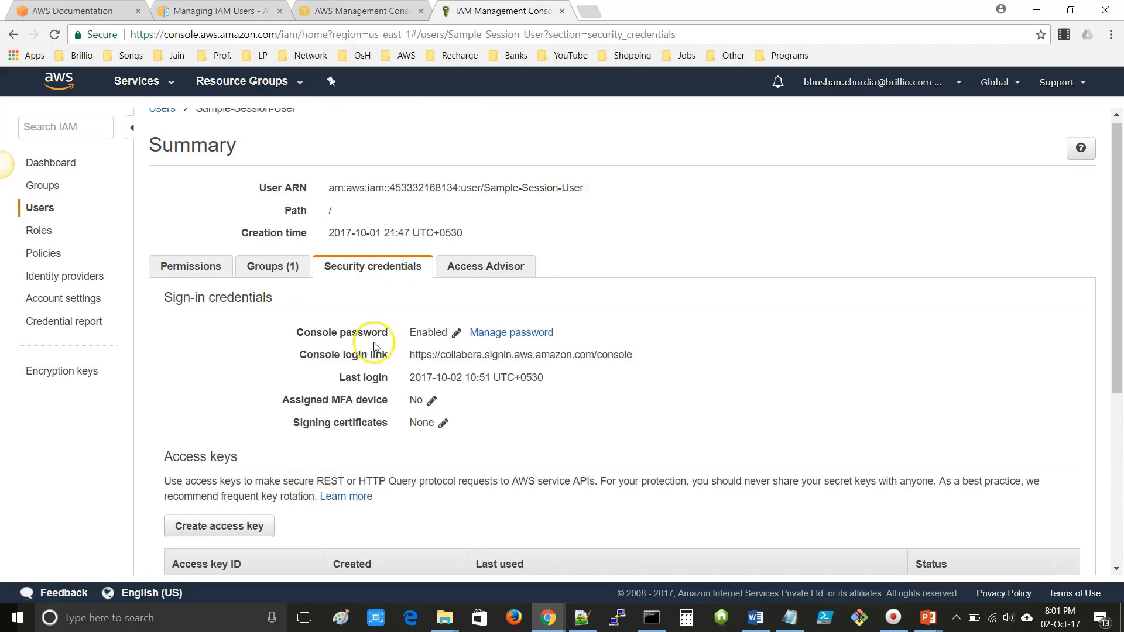
drag(484, 187, 588, 188)
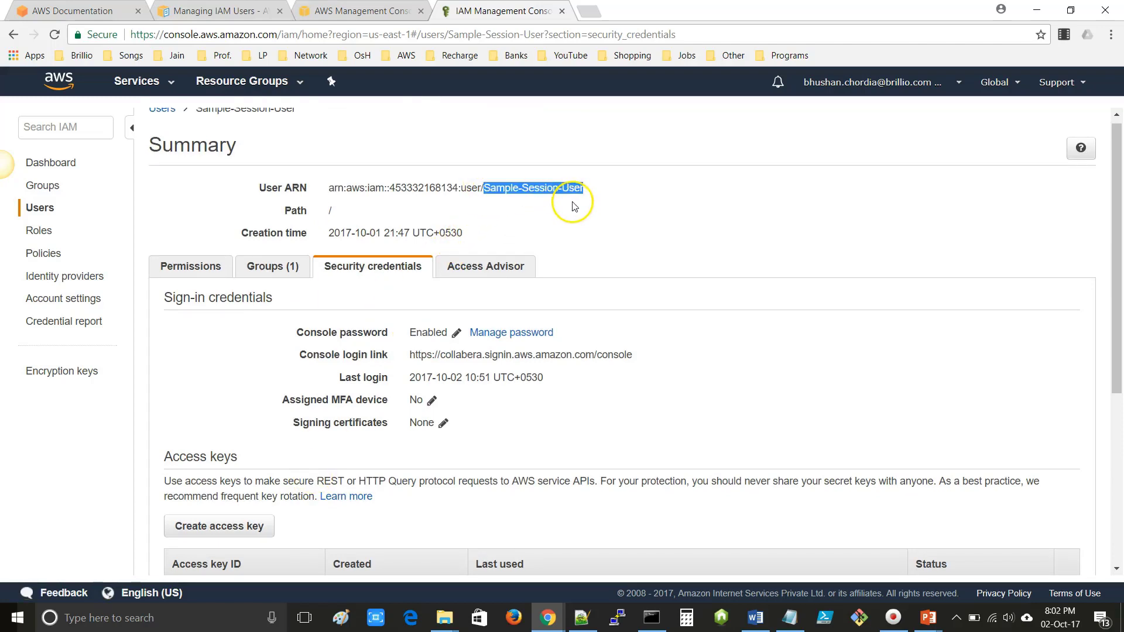
scroll(574, 206, up, 1)
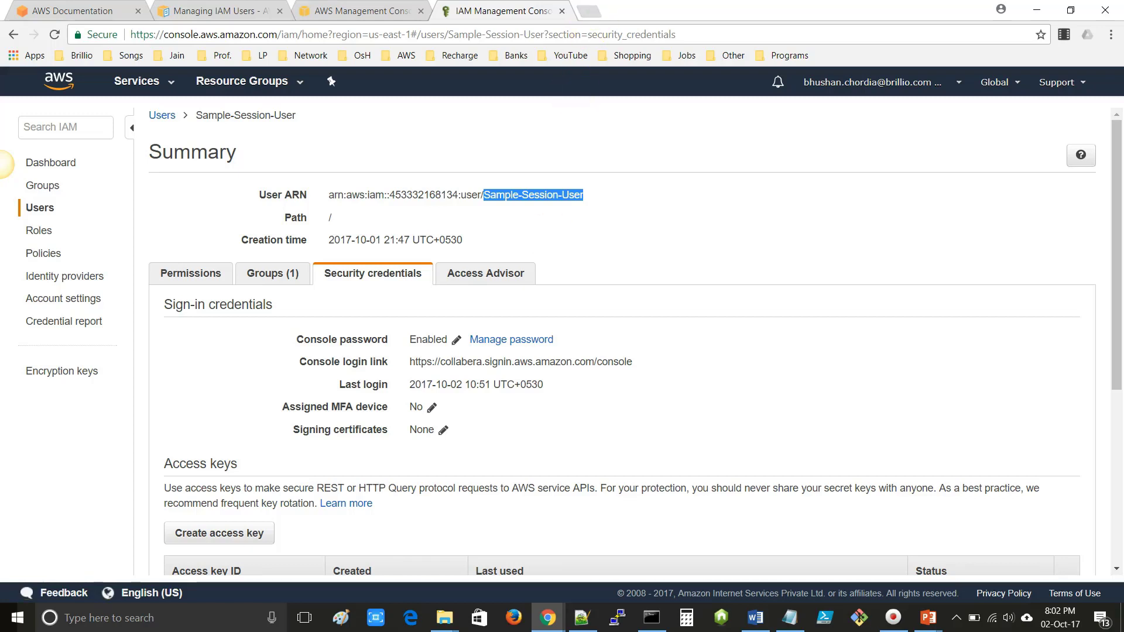
click(589, 10)
- Open the AWS CLI Command Reference from the bookmarks
click(403, 55)
mouse_move(410, 75)
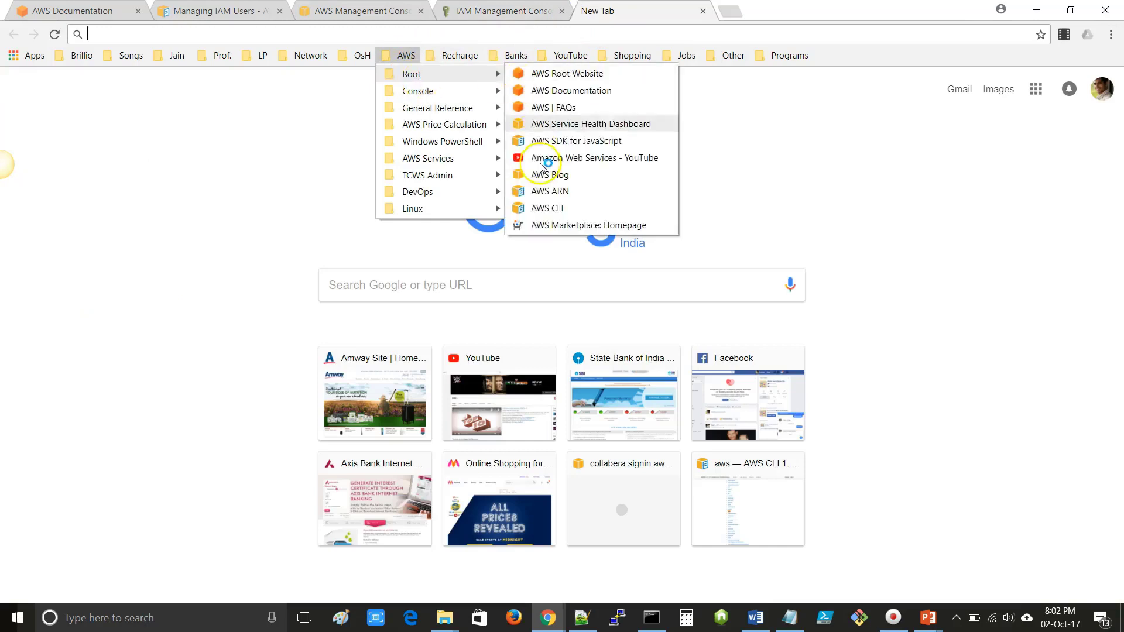
click(492, 209)
drag(296, 34, 85, 36)
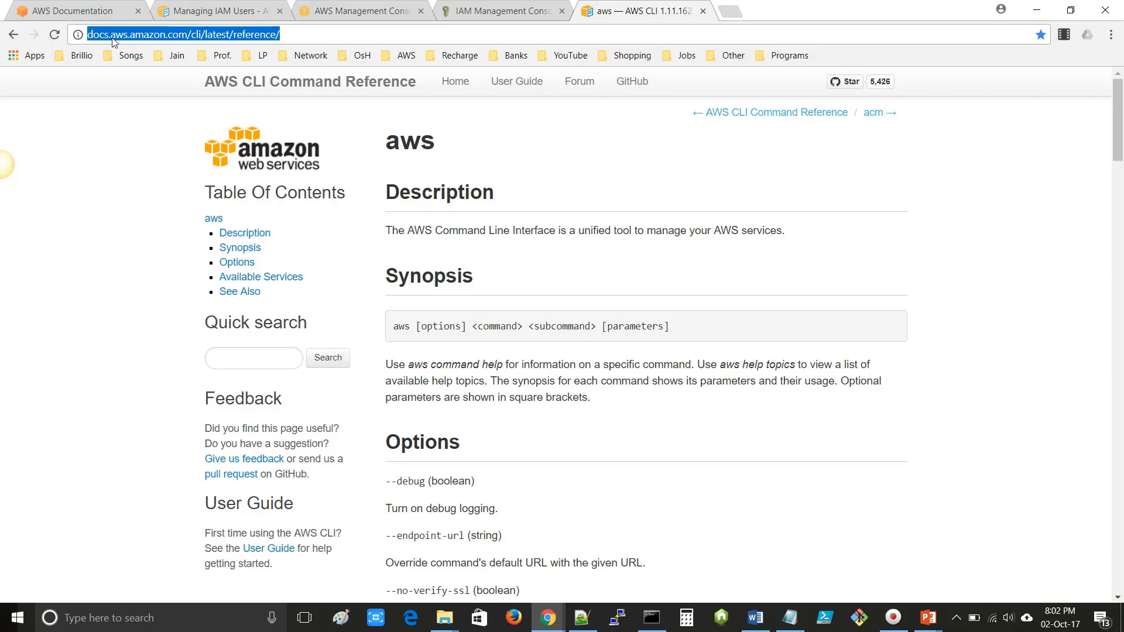
- Find the iam commands and open the update-user documentation
key(ctrl+f)
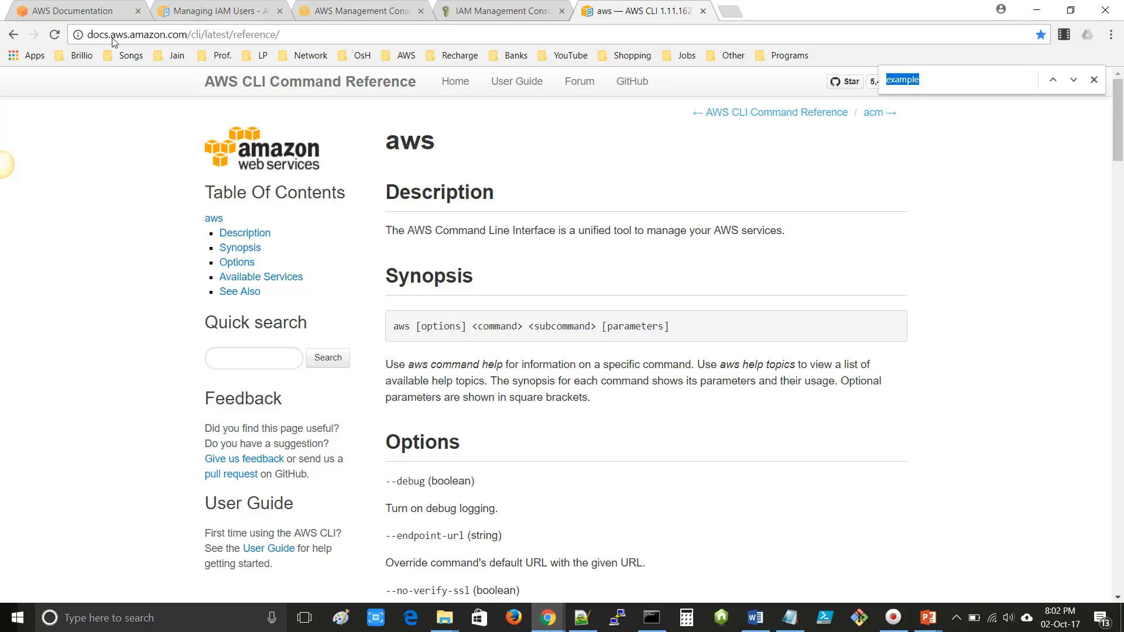
text(iam)
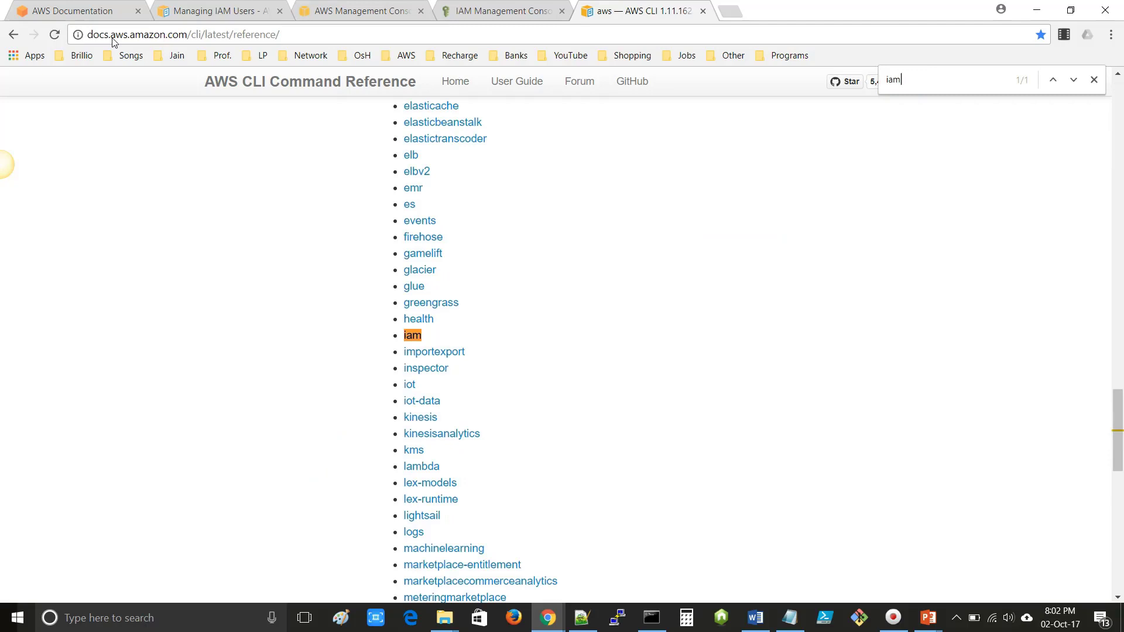
click(411, 345)
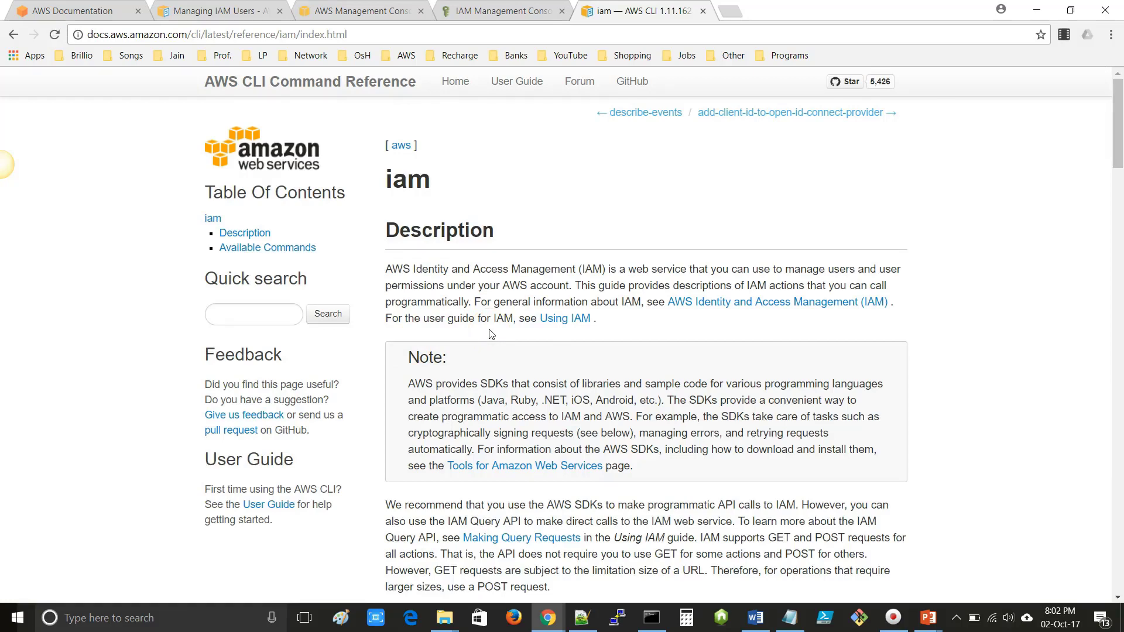
key(ctrl+f)
text(up)
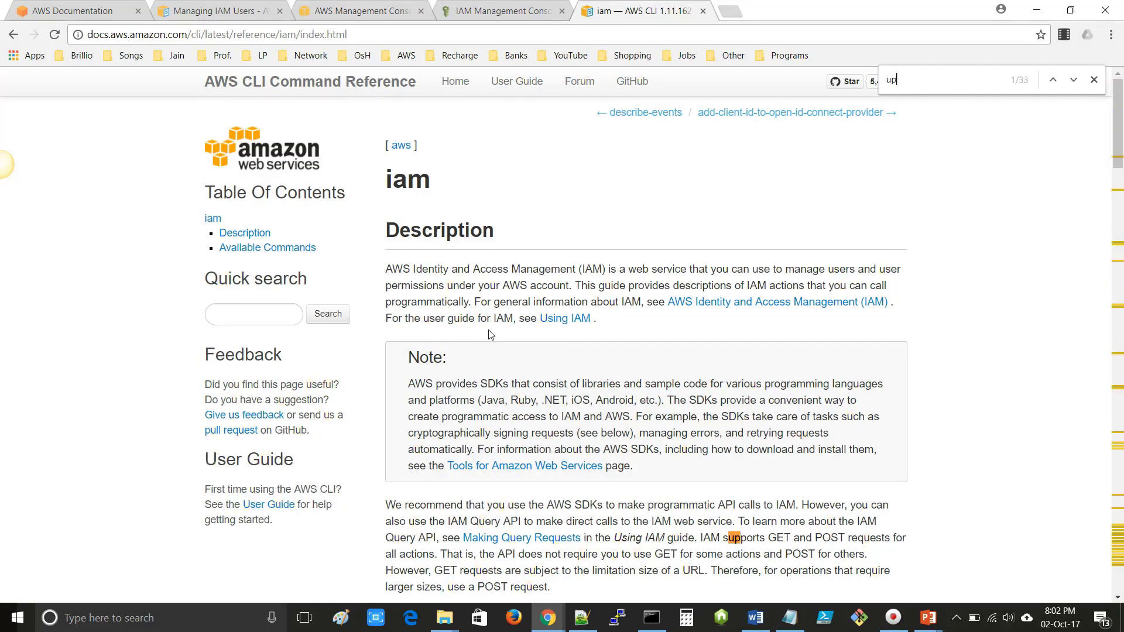
text(date-)
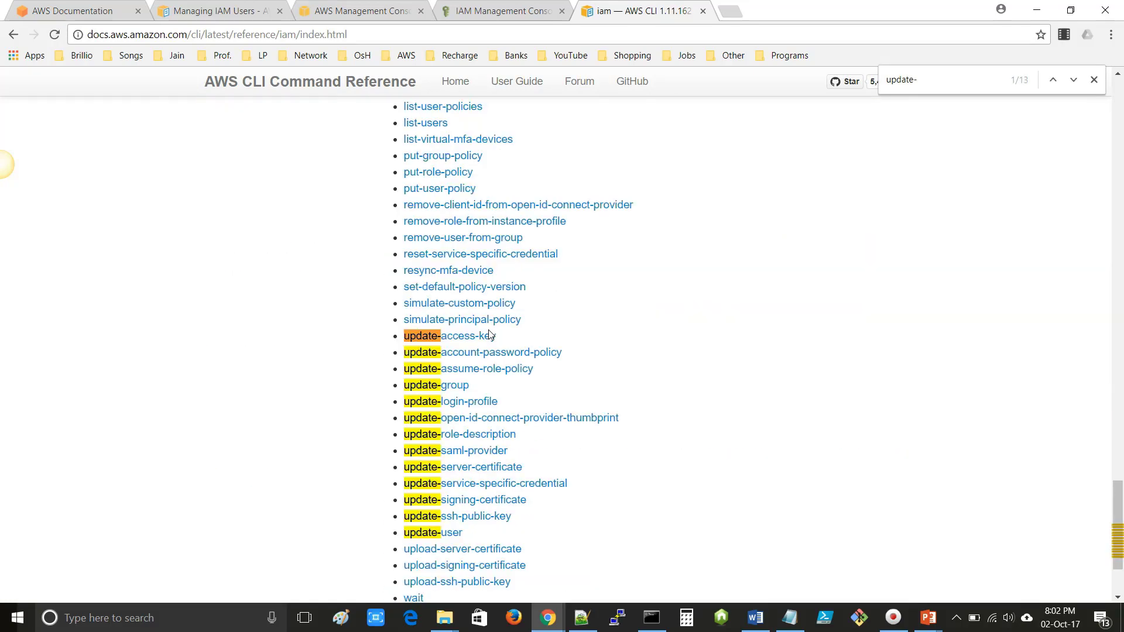
text(u)
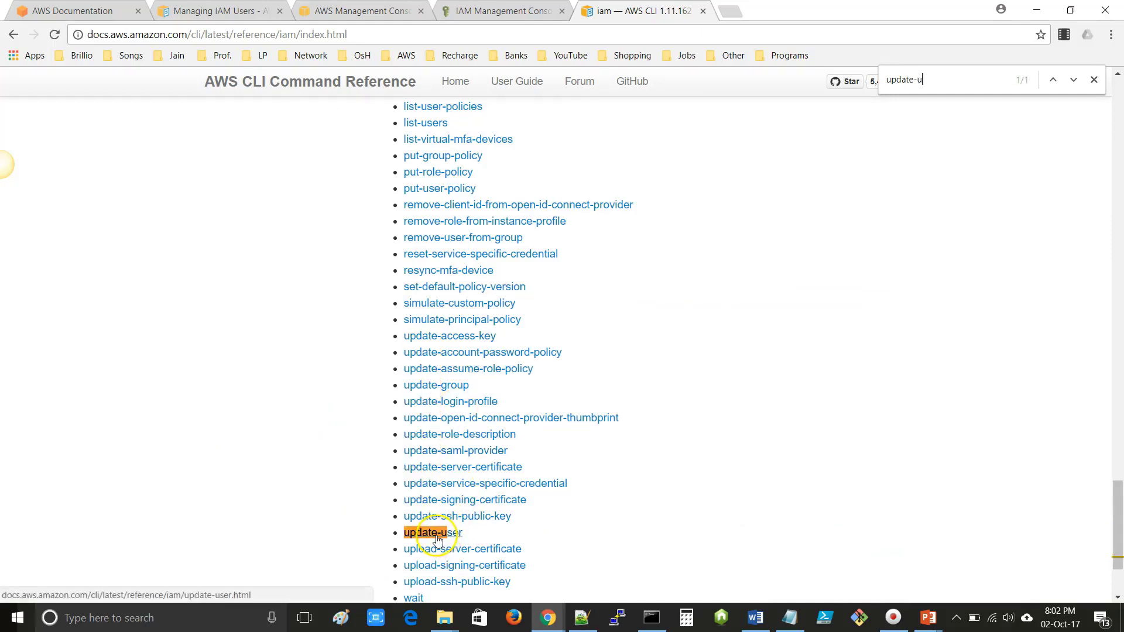
click(436, 537)
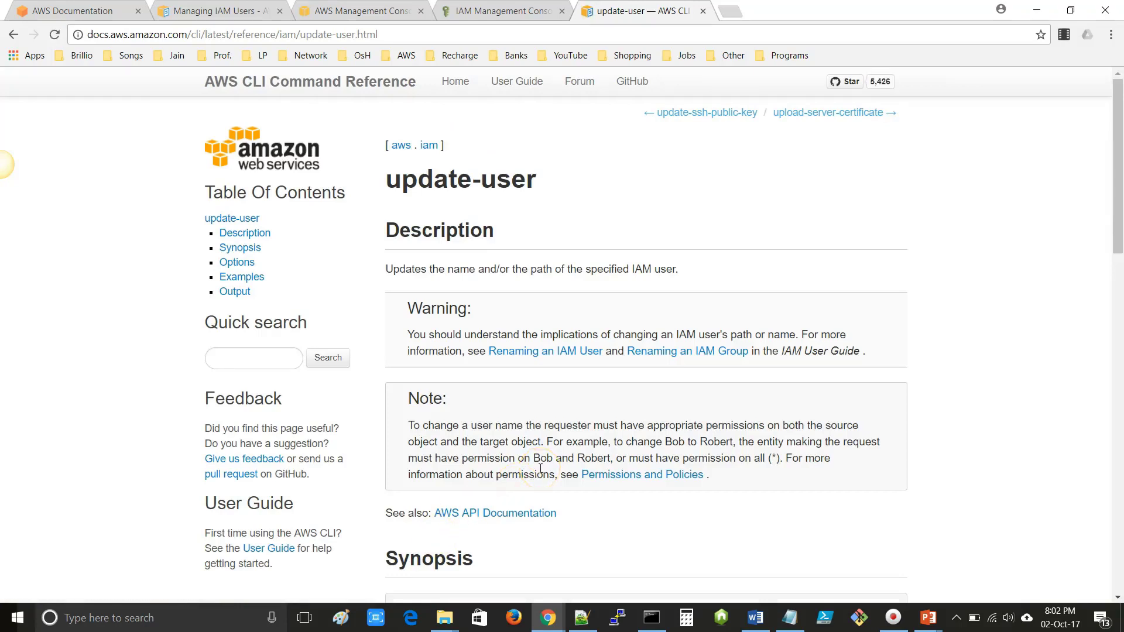
- Select the Examples section's update-user command renaming Bob to Robert, then go to Notepad++
key(ctrl+f)
text(exam)
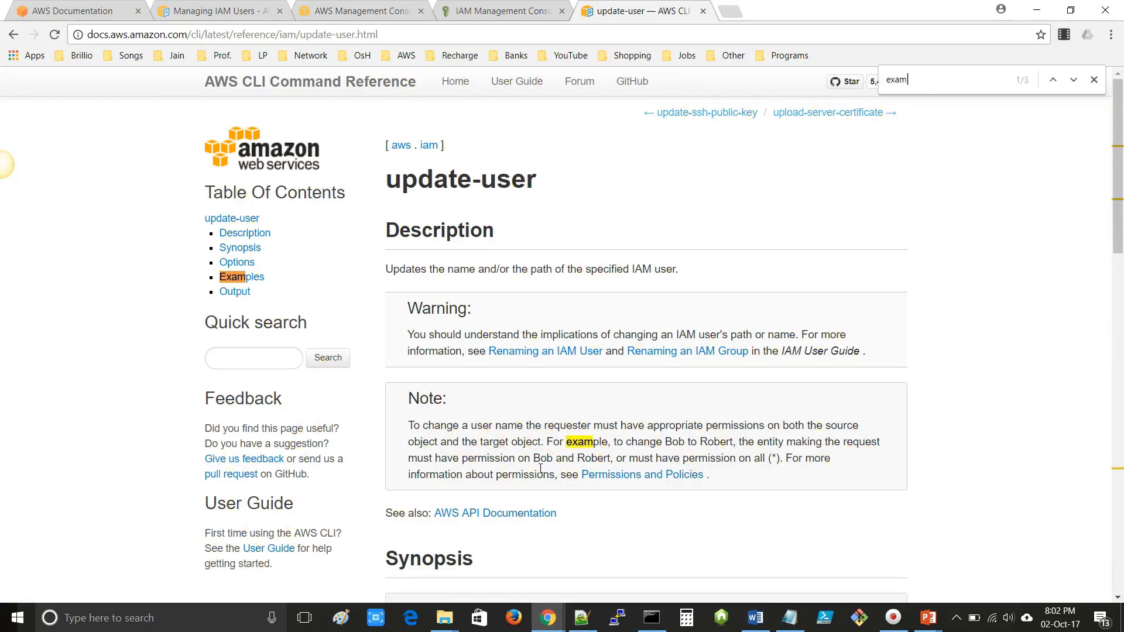
text(ple)
key(Return)
key(Return)
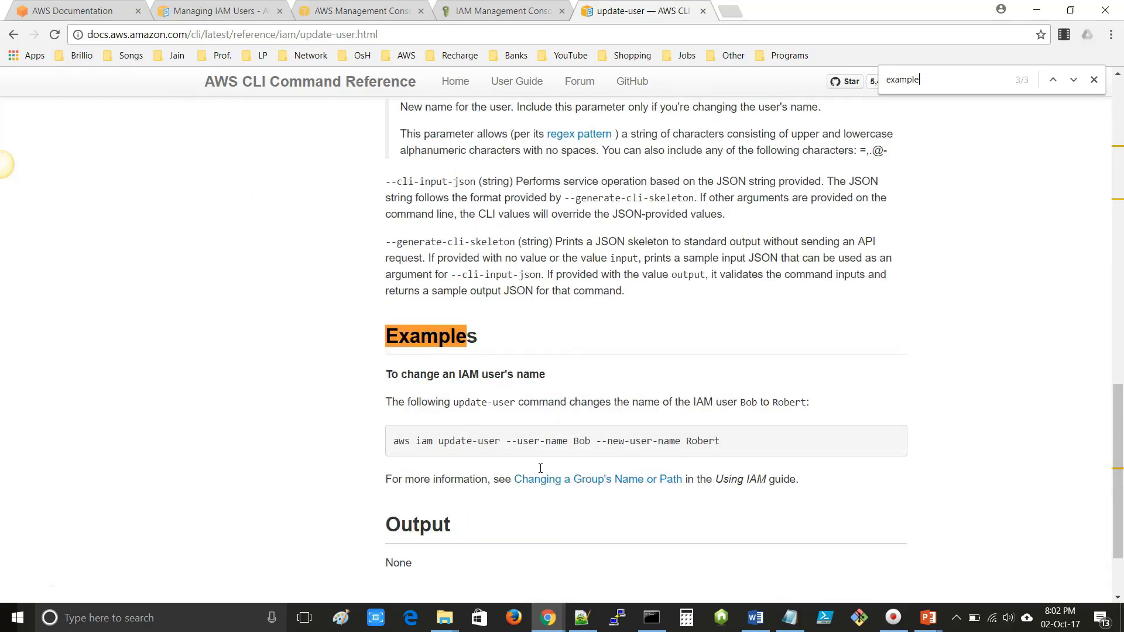
click(393, 444)
drag(393, 443, 728, 442)
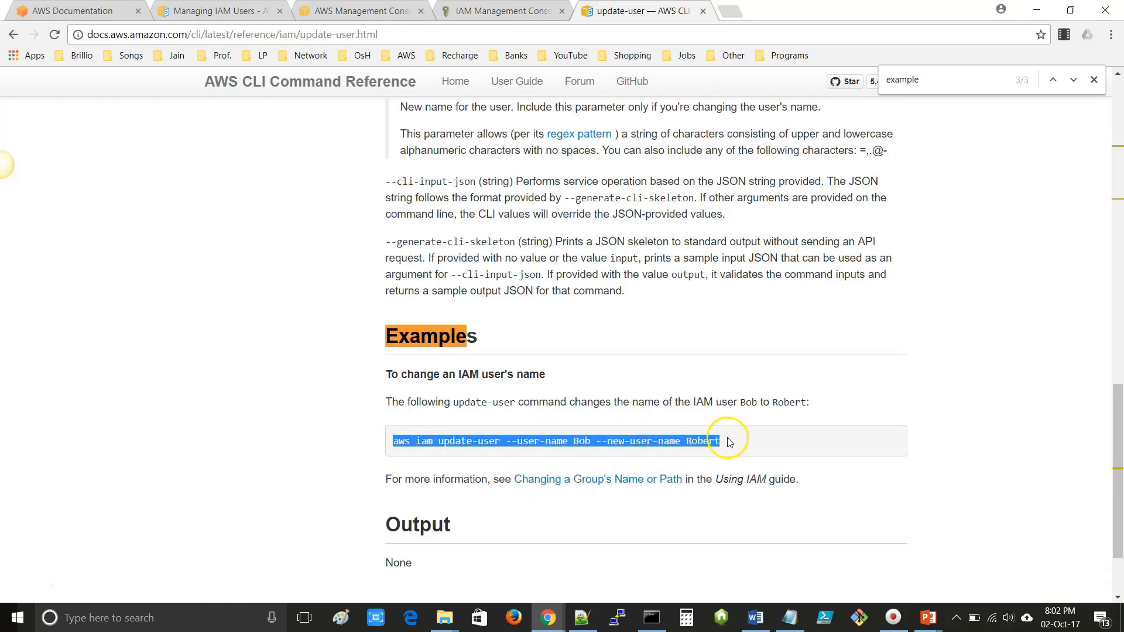
click(582, 616)
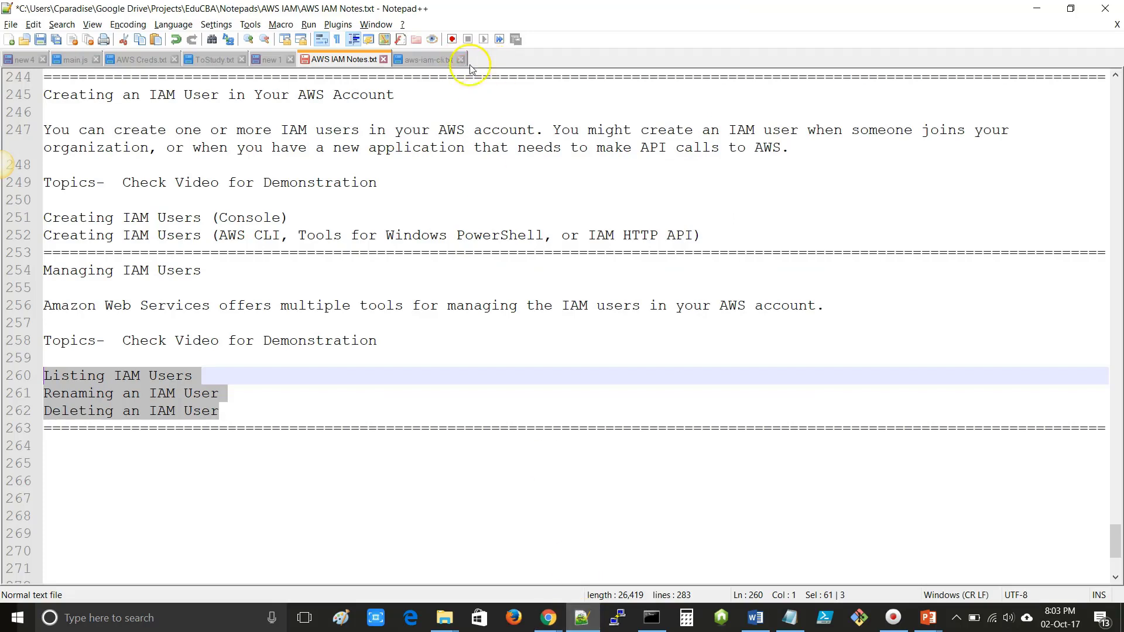
- Copy the user name Sample-Session-User from the IAM console's User ARN
double_click(487, 65)
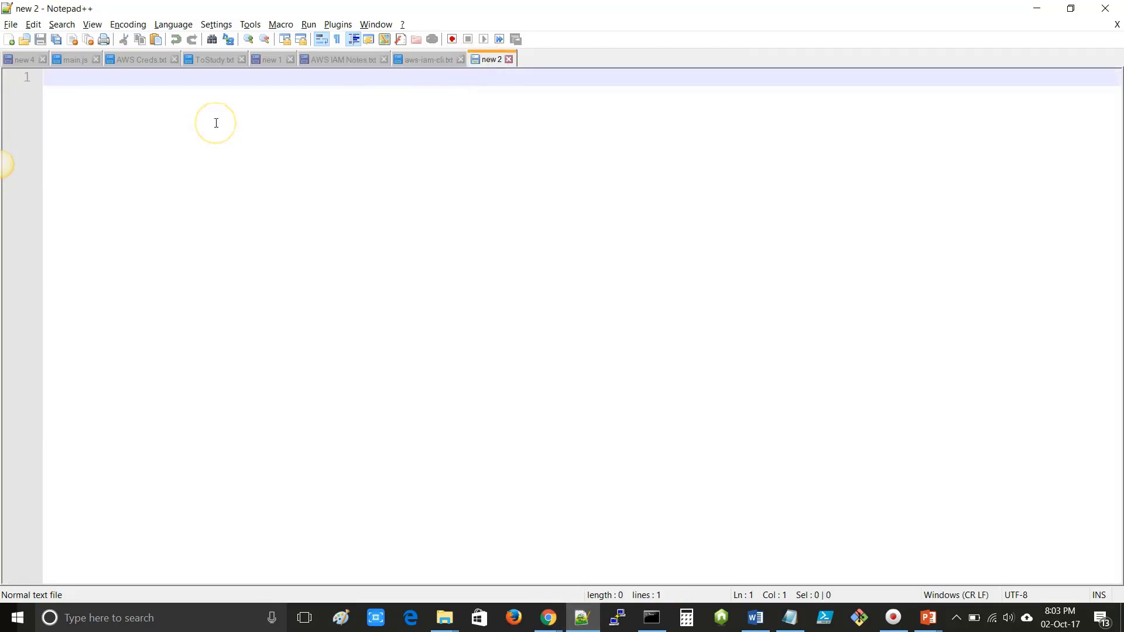
click(427, 60)
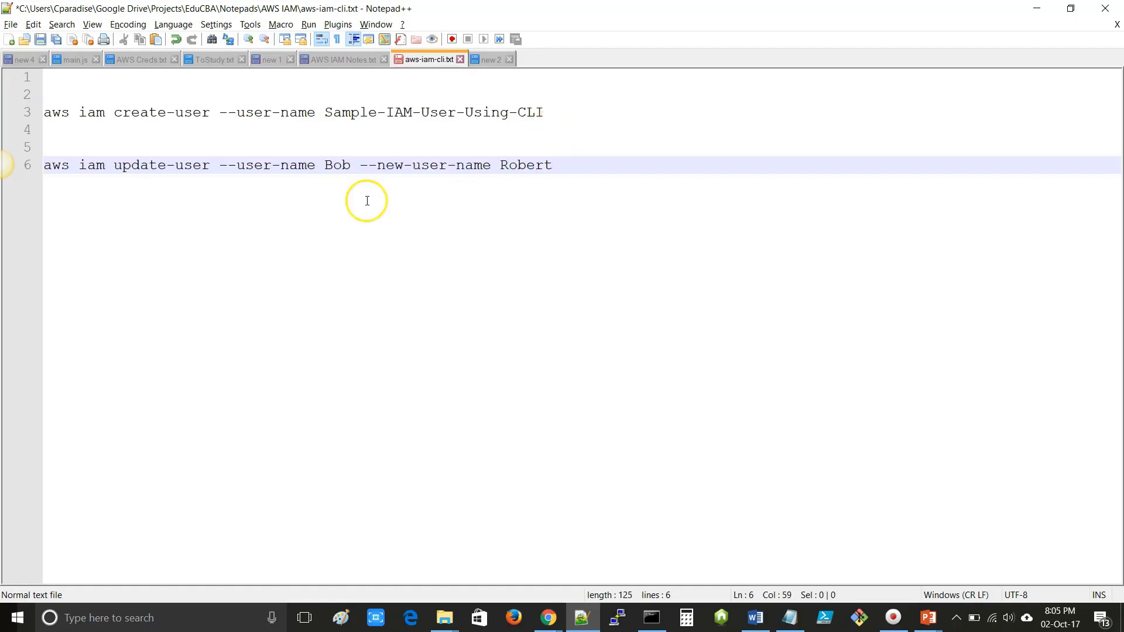
key(alt+Tab)
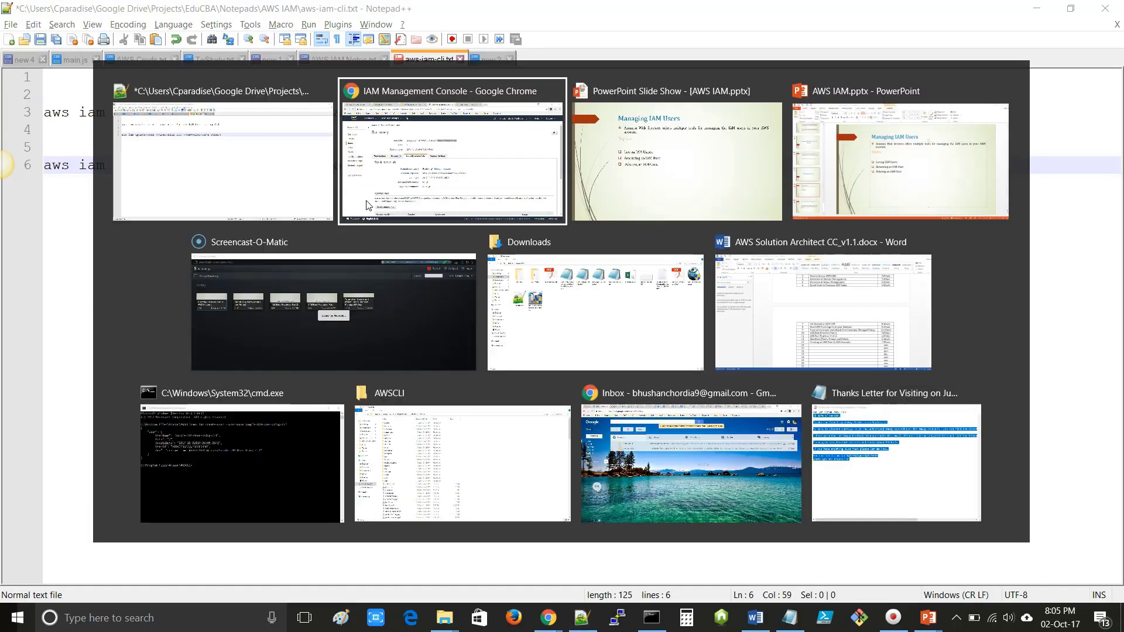
click(364, 203)
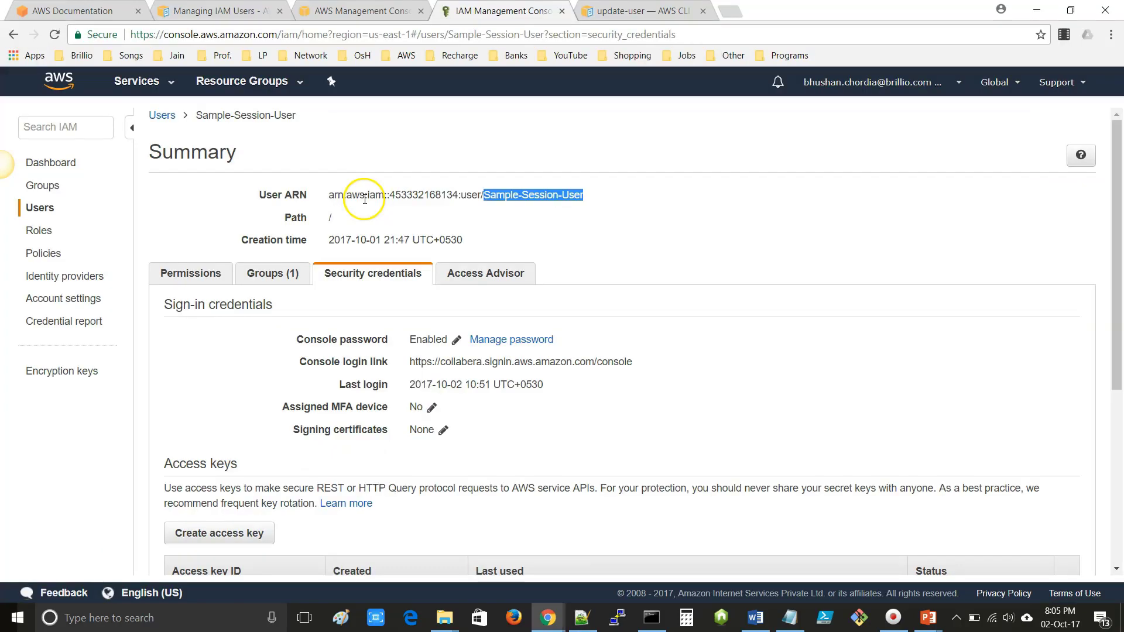
drag(594, 203, 486, 194)
key(ctrl+c)
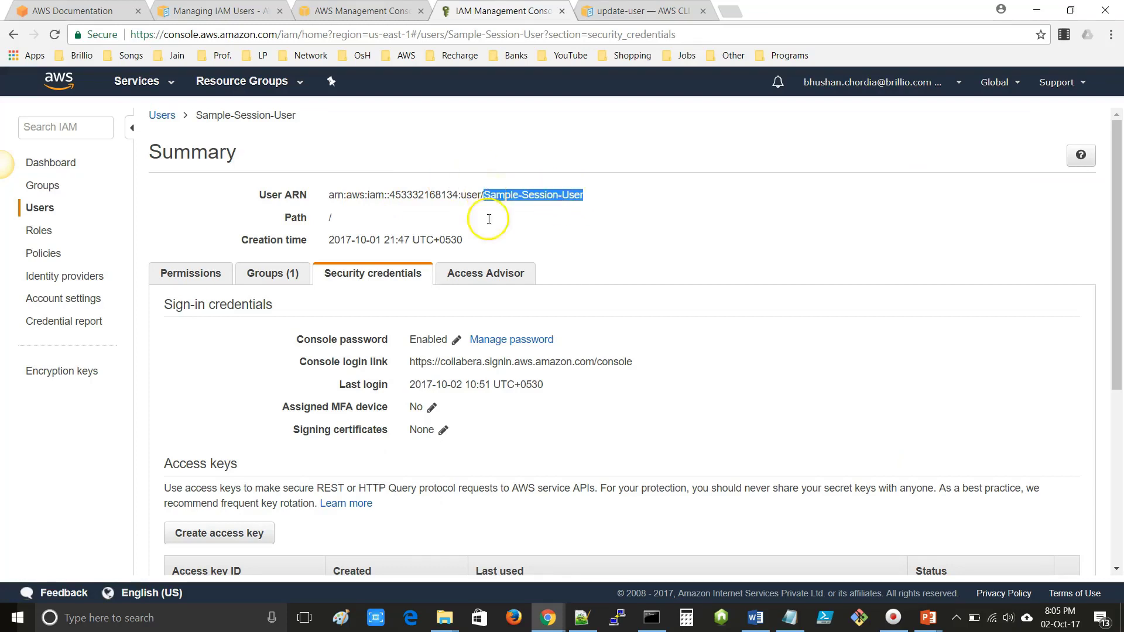
- On line 6, replace Bob with Sample-Session-User and Robert with Sample-Session-New-User, then select the command
click(582, 618)
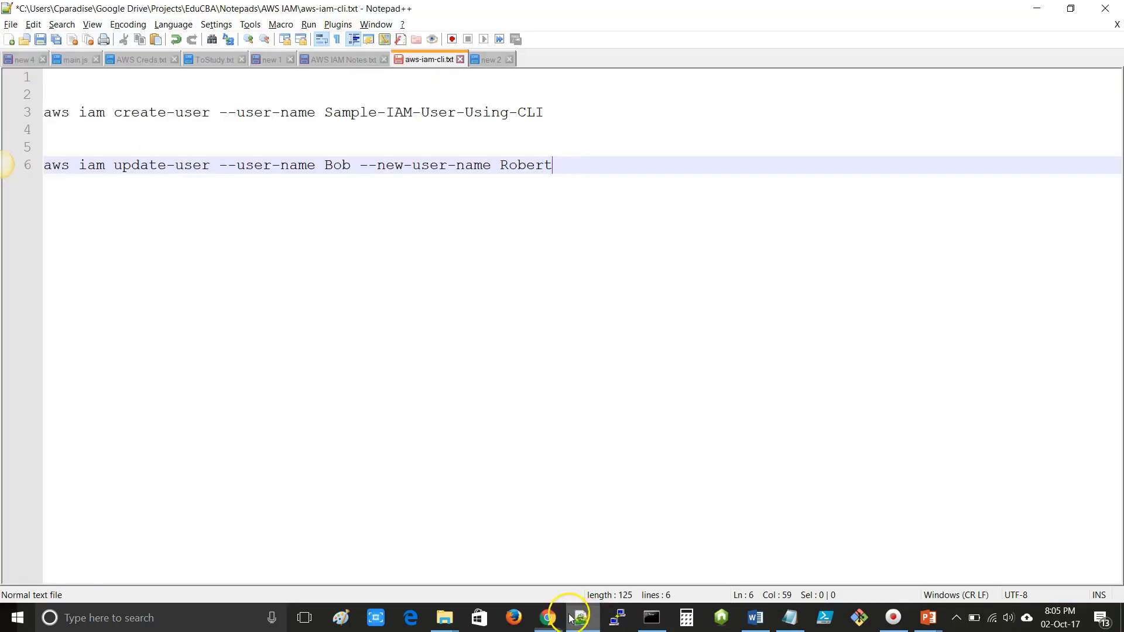
double_click(338, 167)
key(ctrl+v)
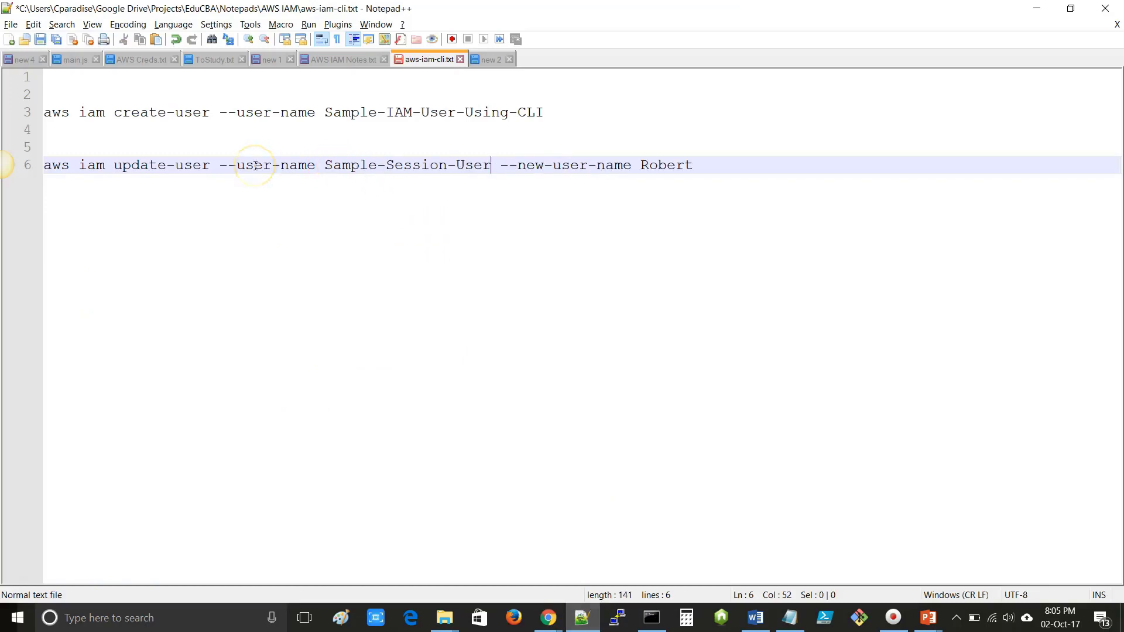
key(End)
drag(325, 166, 487, 171)
key(ctrl+c)
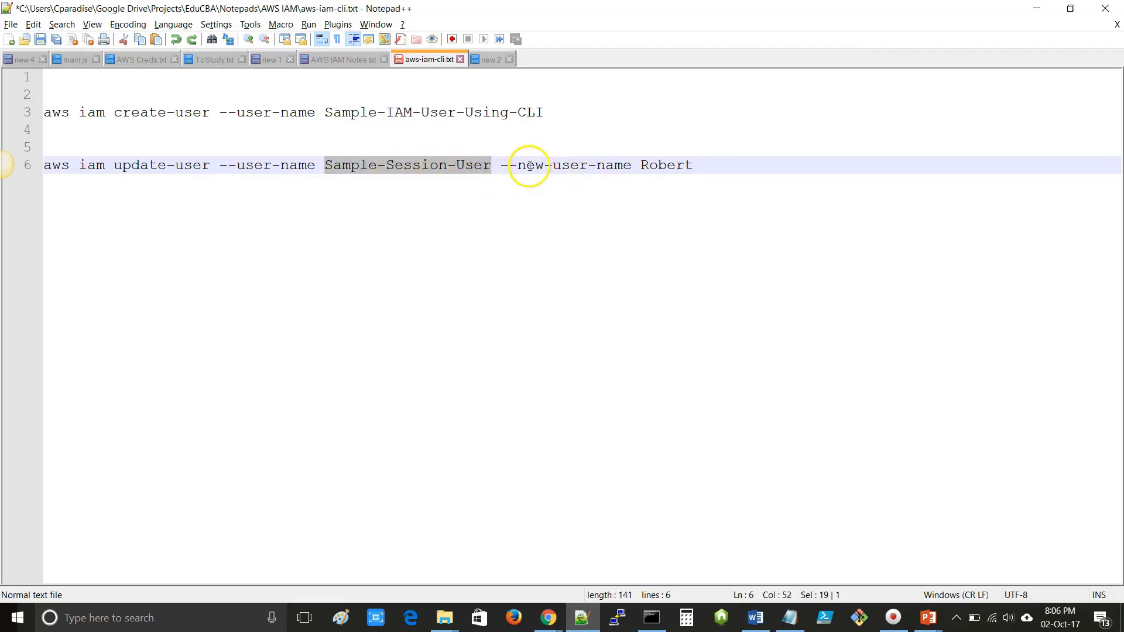
drag(517, 165, 644, 165)
double_click(655, 165)
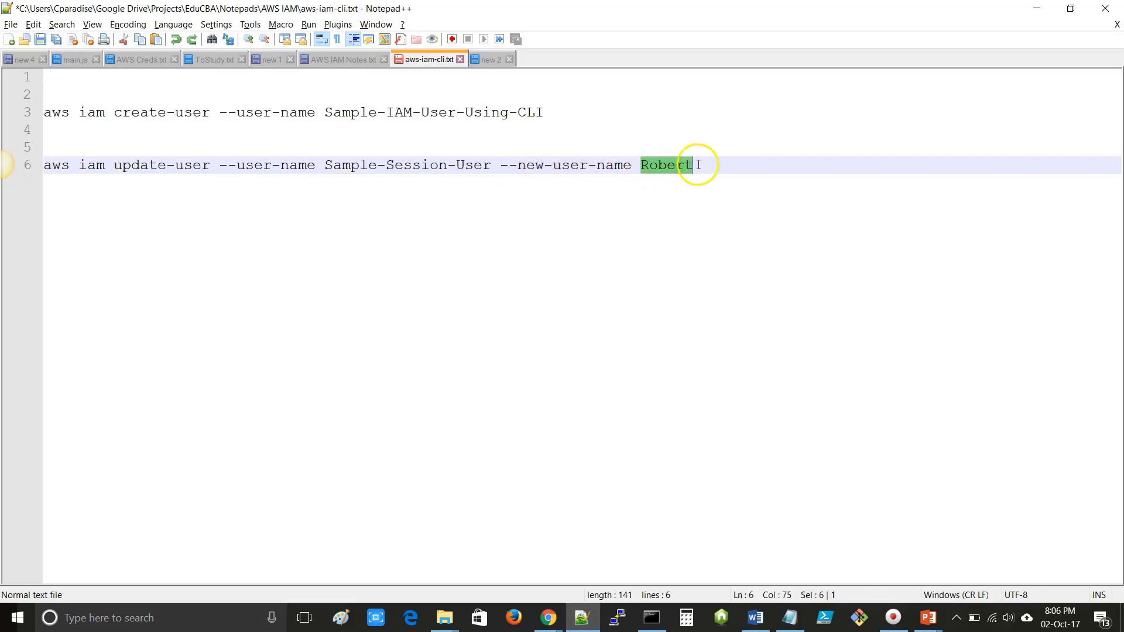
key(ctrl+v)
click(771, 165)
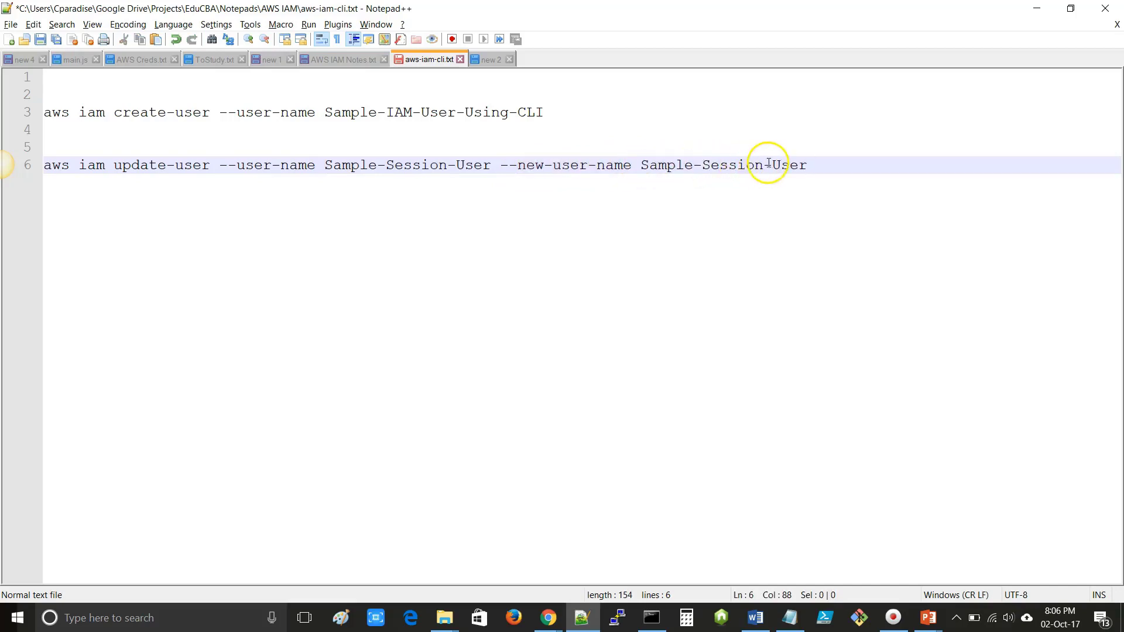
text(New-)
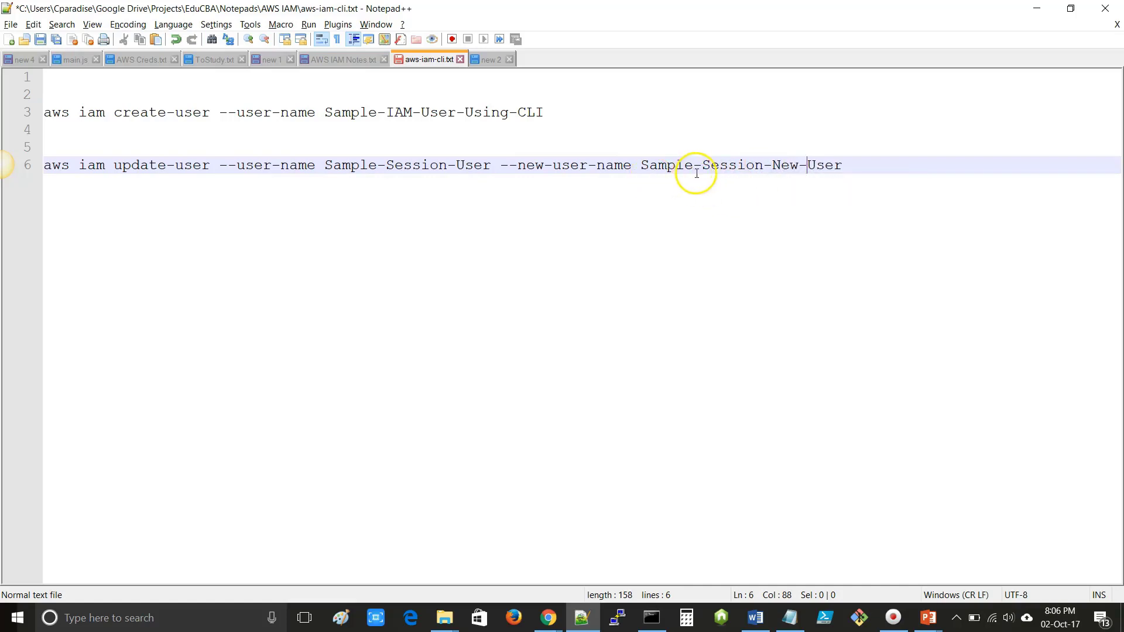
drag(856, 166, 38, 170)
key(ctrl+c)
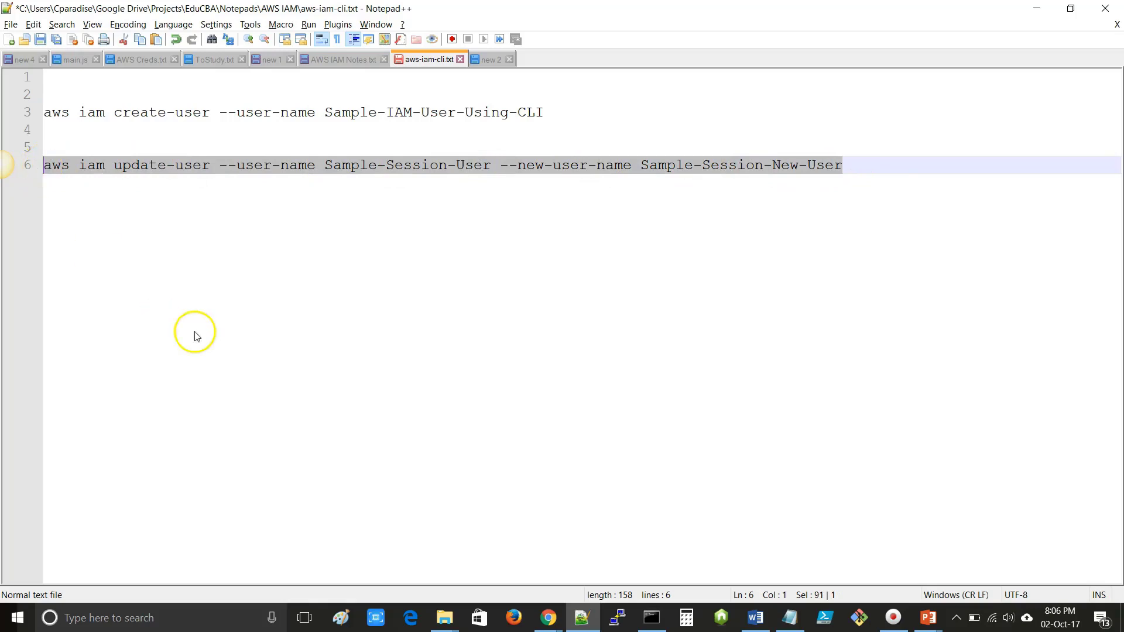
- Launch a Command Prompt in the AWSCLI folder with cmd in the address bar
mouse_move(460, 614)
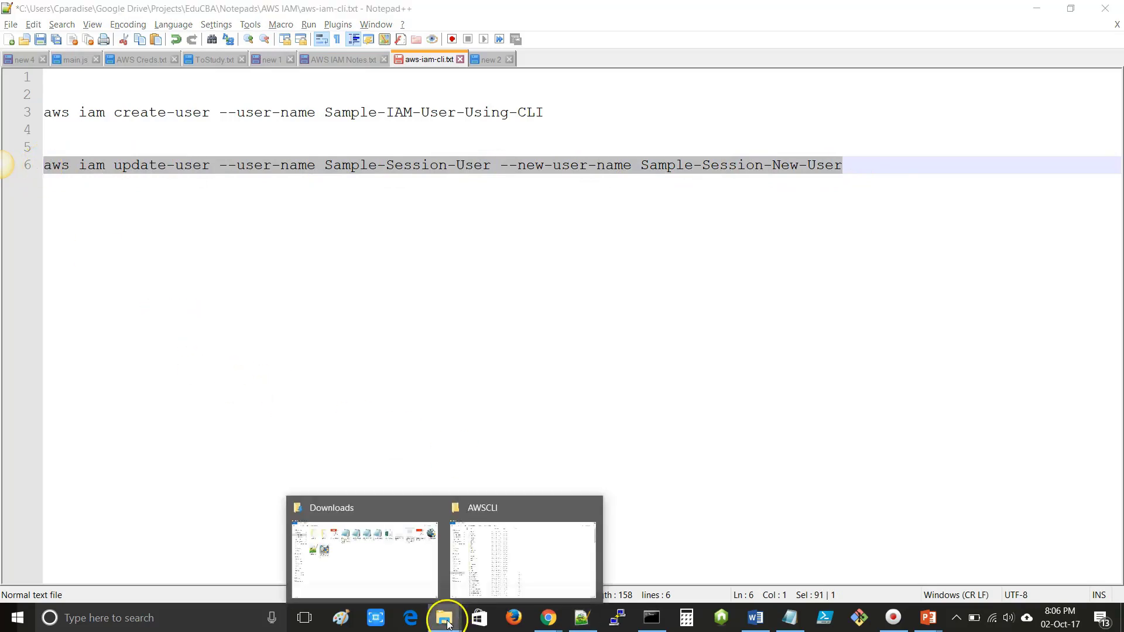
click(520, 565)
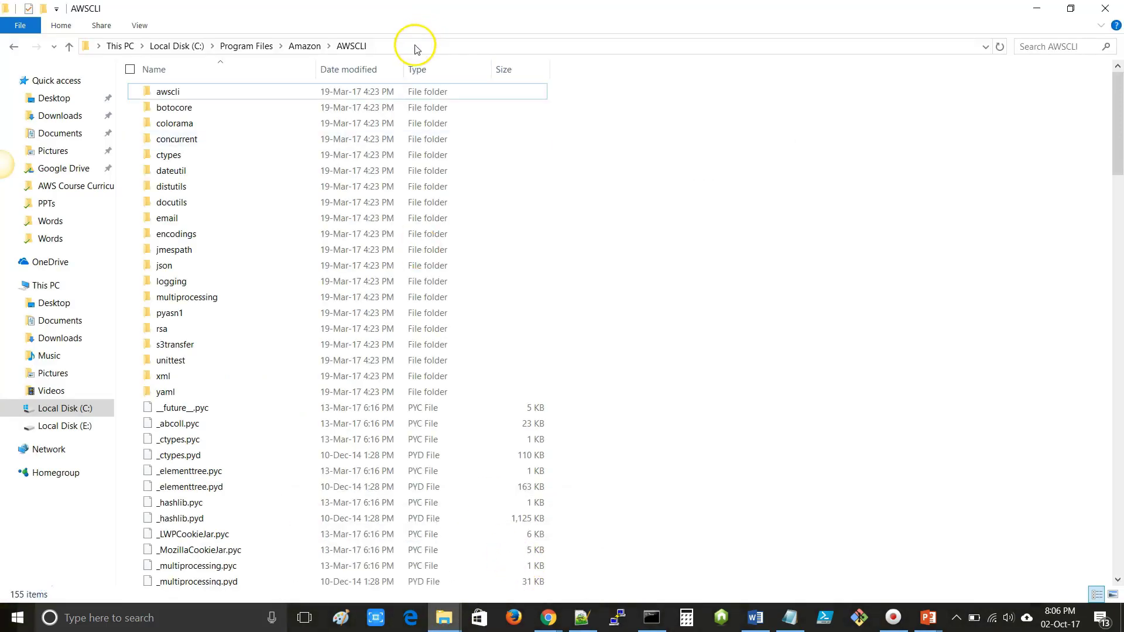
click(416, 47)
text(cmd)
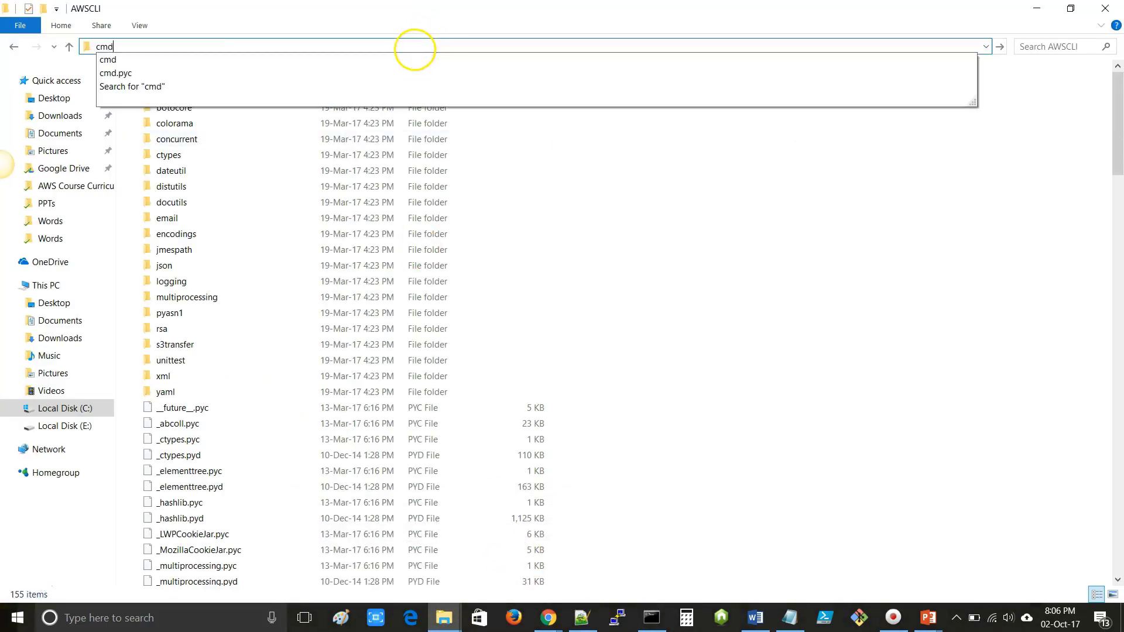
key(Return)
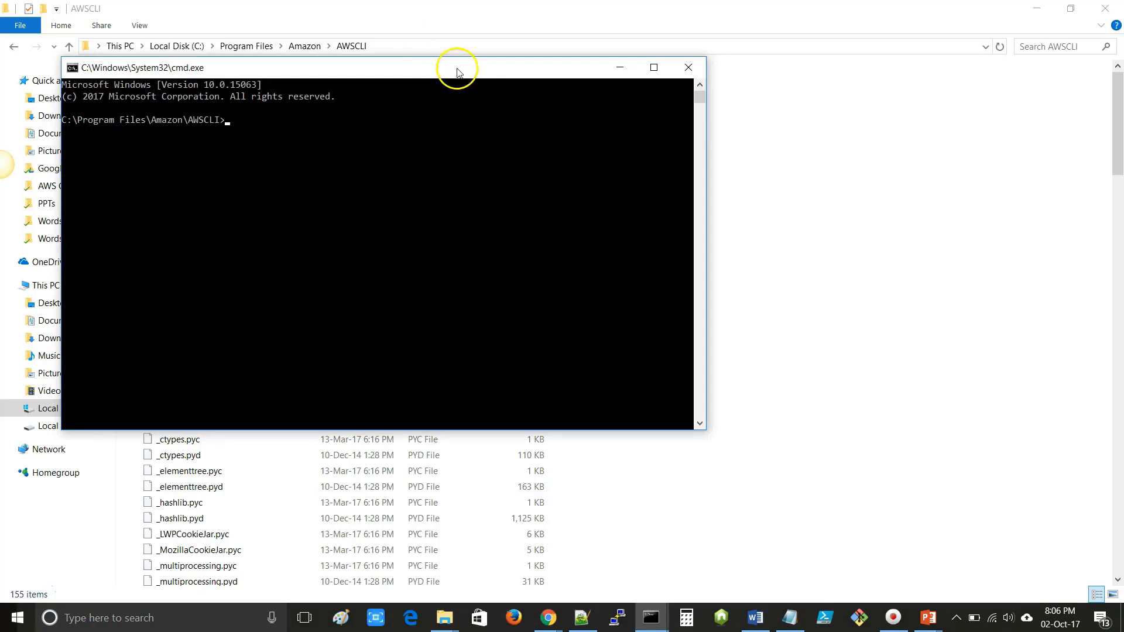
drag(458, 72, 647, 137)
click(1037, 8)
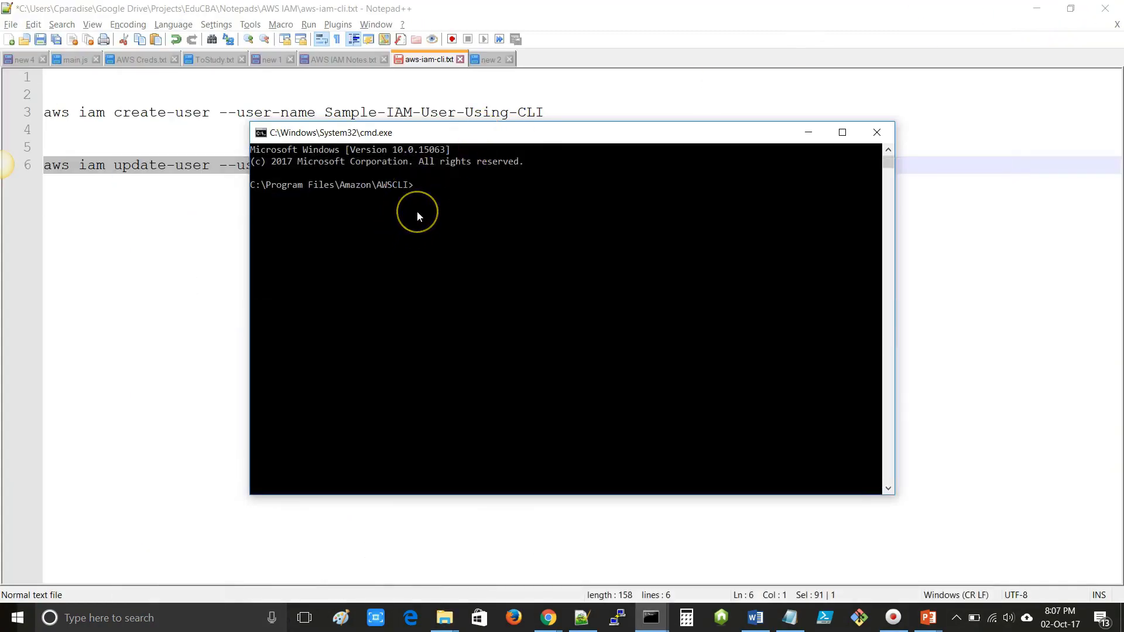
- Paste and run the update-user rename command at the prompt
right_click(418, 216)
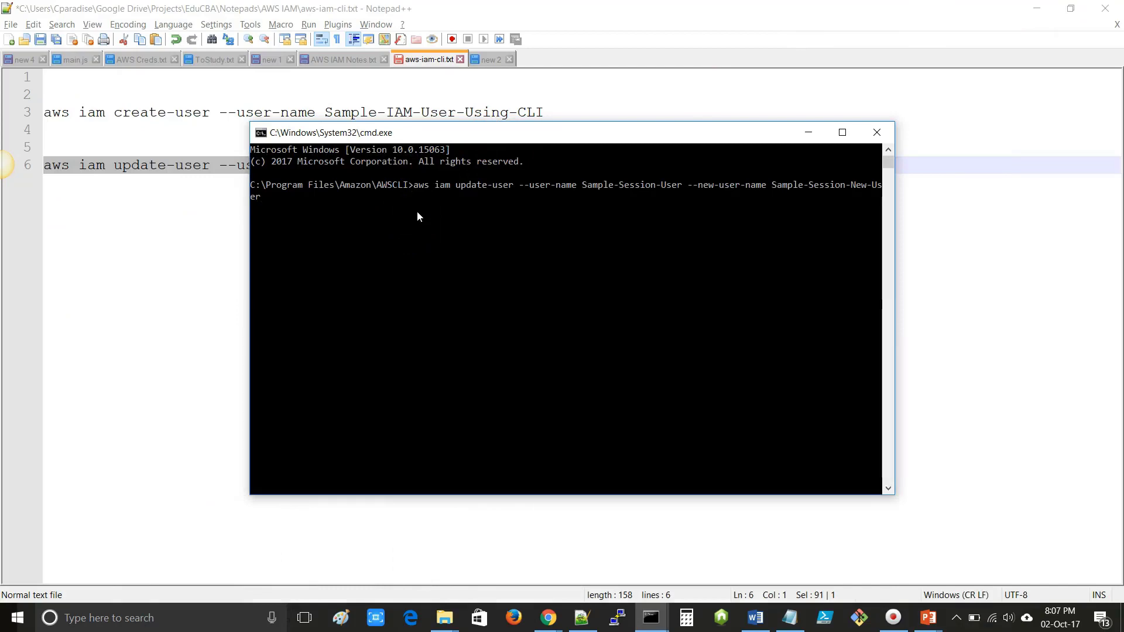
key(Return)
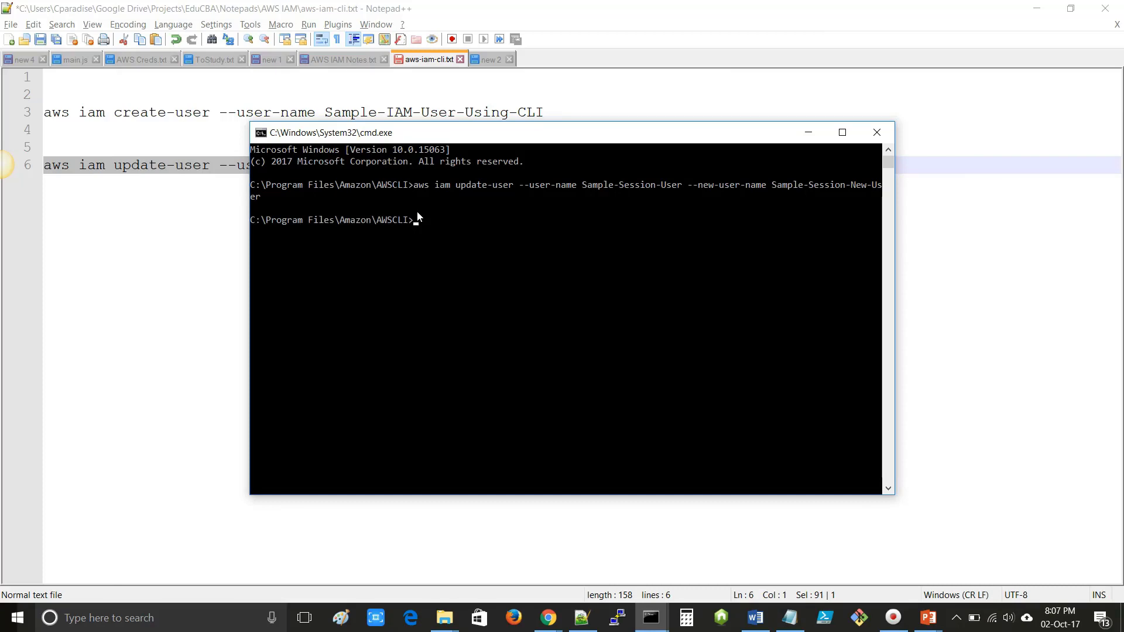
click(472, 196)
key(alt+Tab)
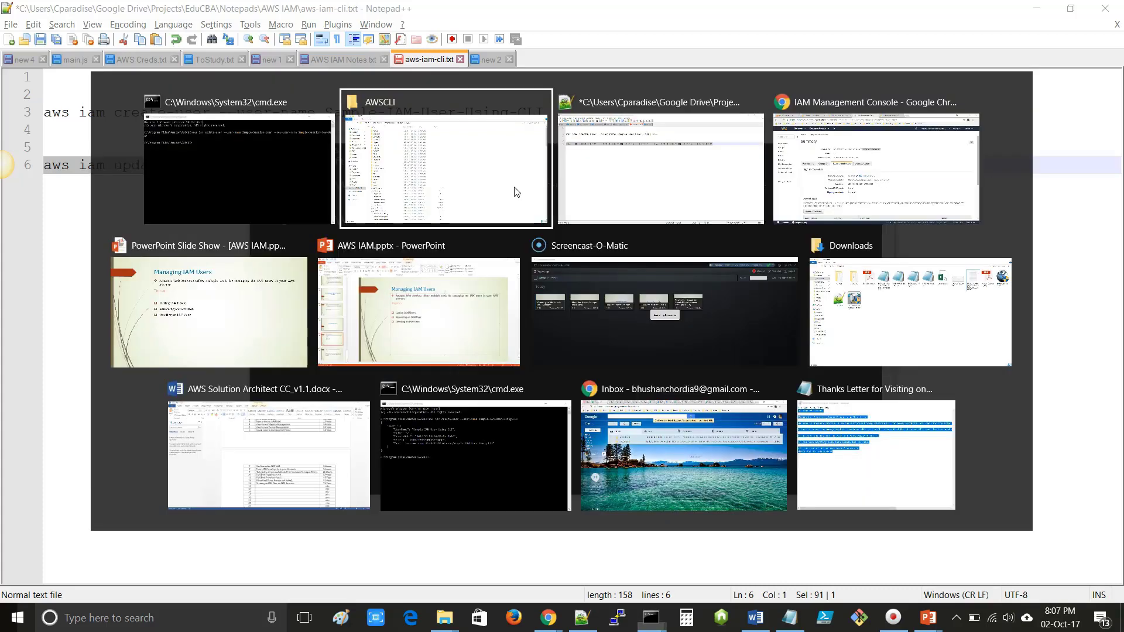
- Refresh the IAM Users list to show Sample-Session-New-User and select that user
key(alt+Tab)
key(alt+Tab)
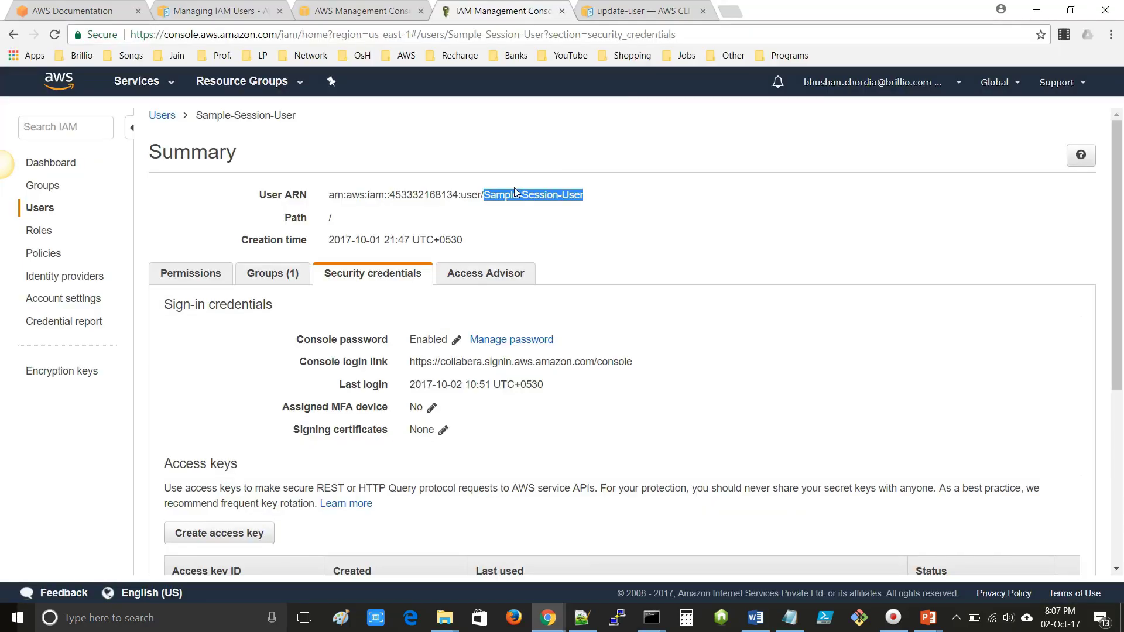
click(162, 116)
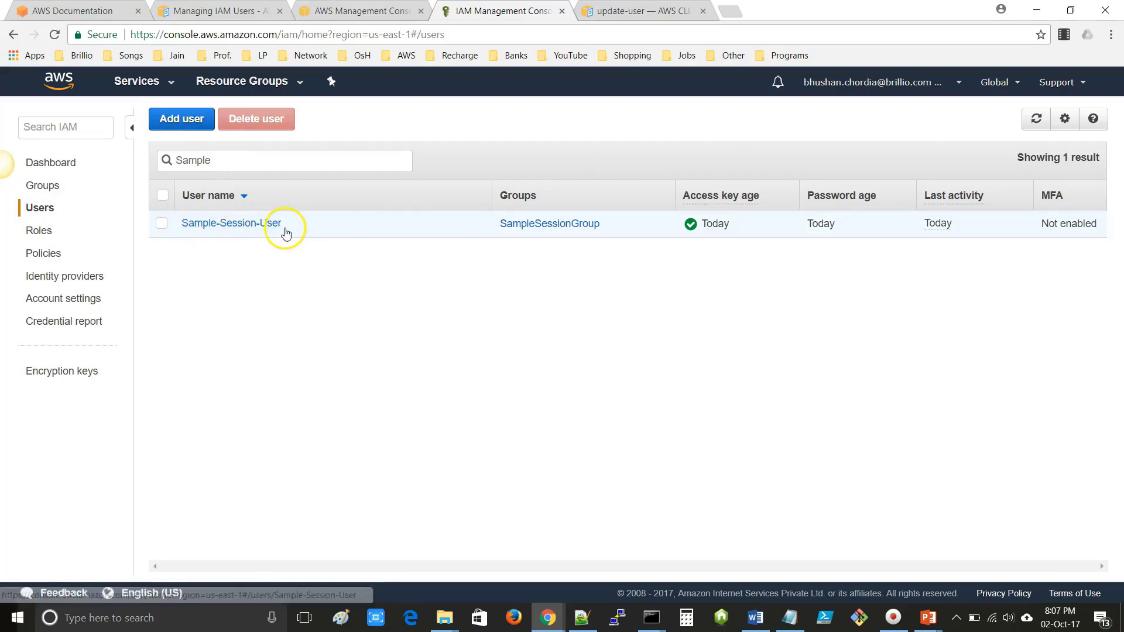
click(1046, 119)
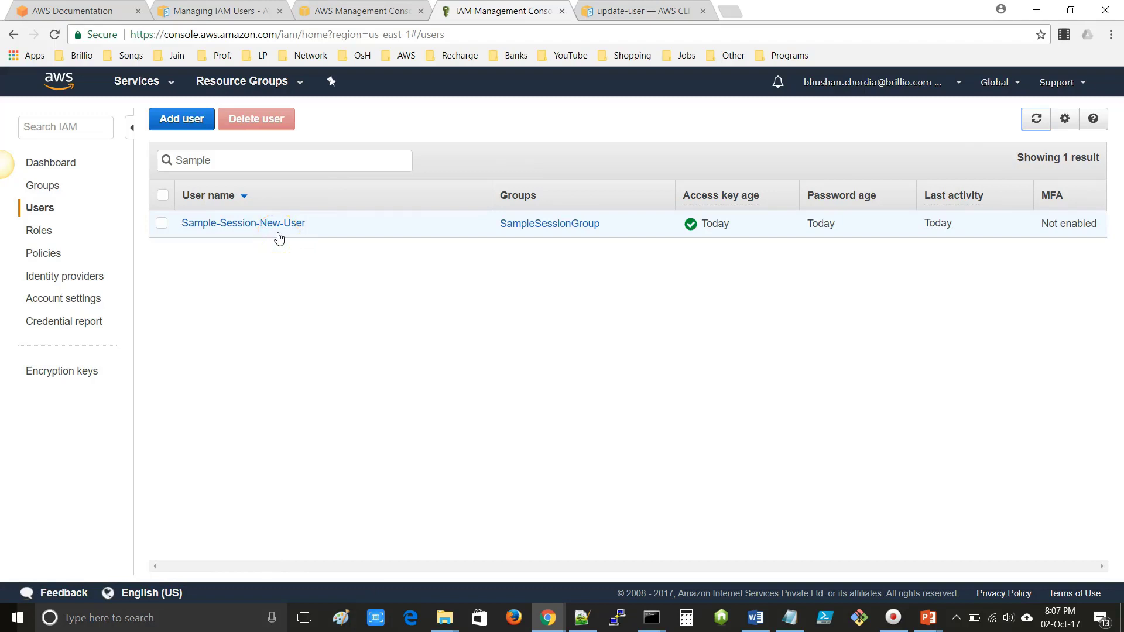
click(162, 226)
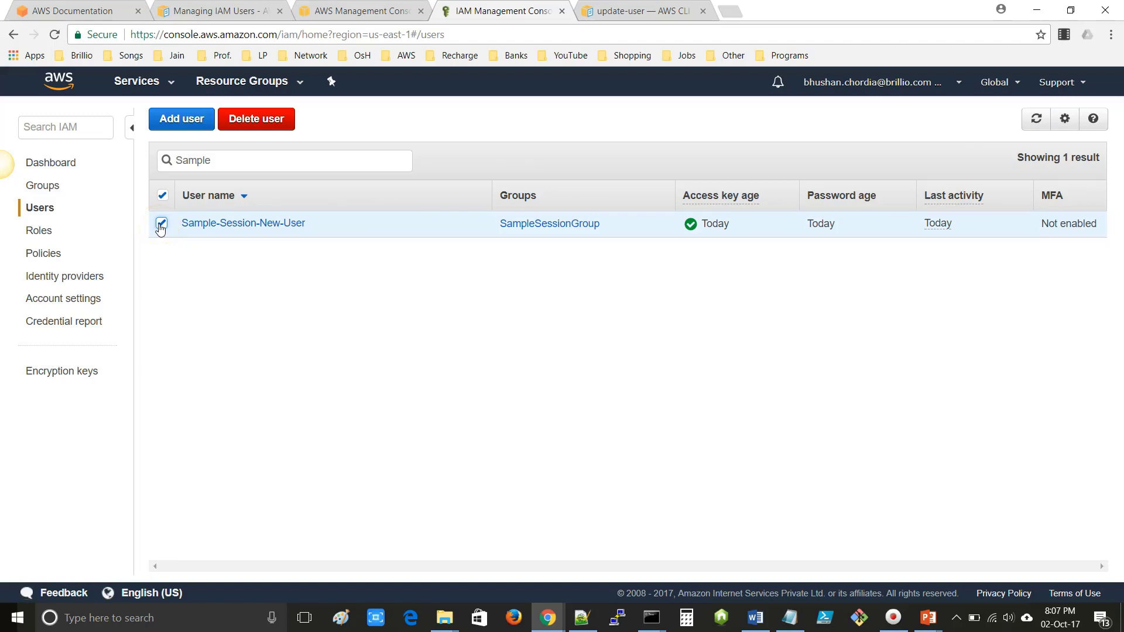
- Delete Sample-Session-New-User, acknowledging the recent-activity warning, then return to the slide show
click(255, 120)
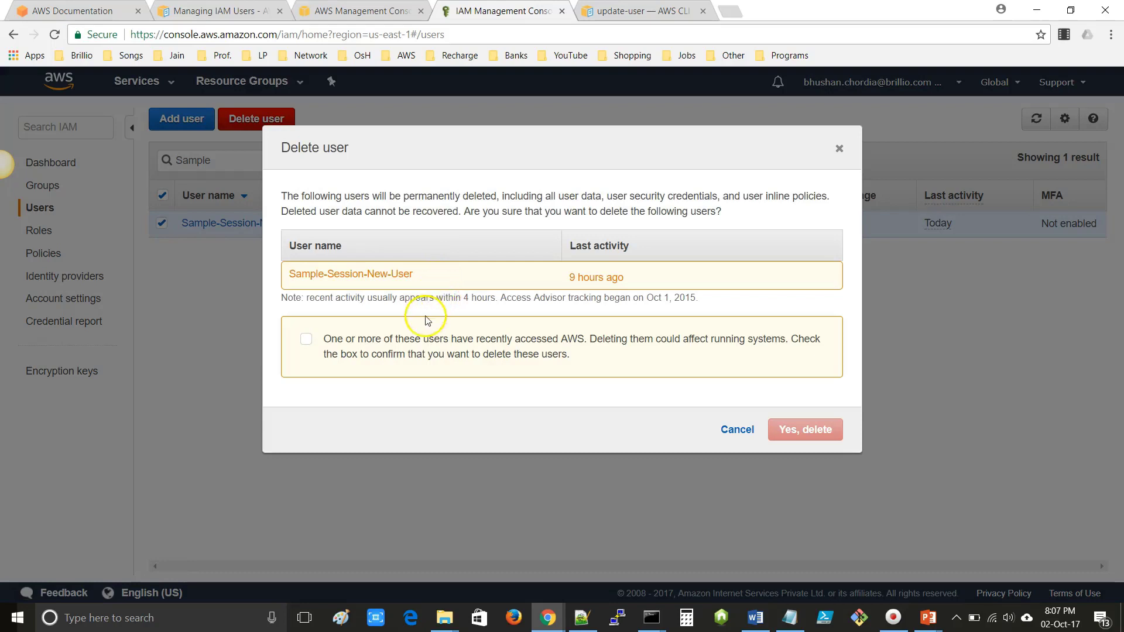
click(307, 340)
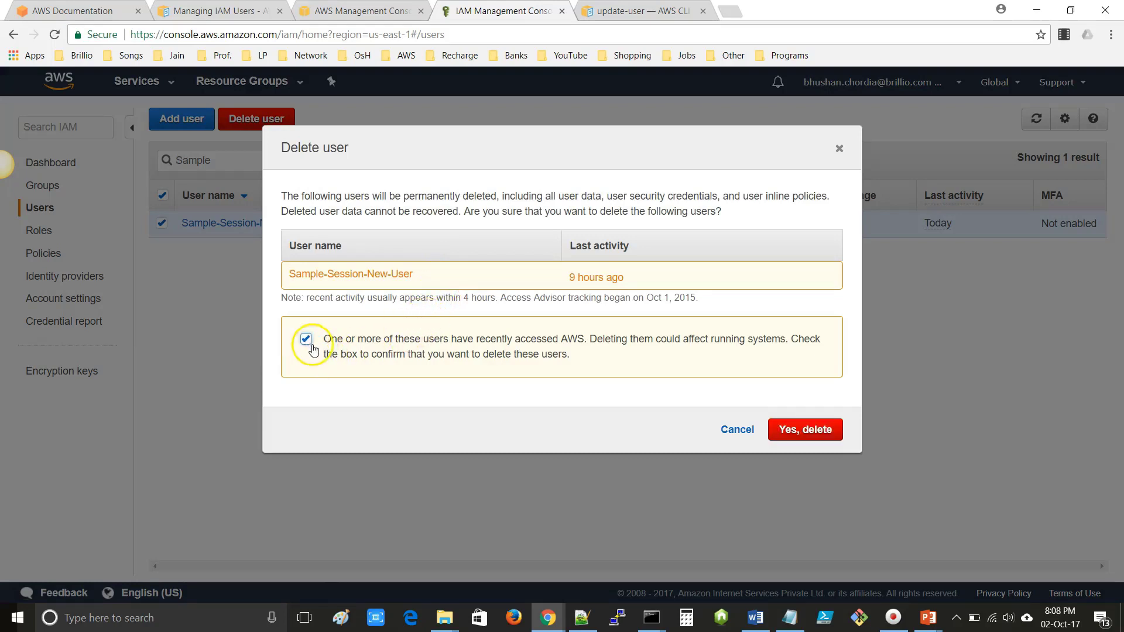
click(807, 436)
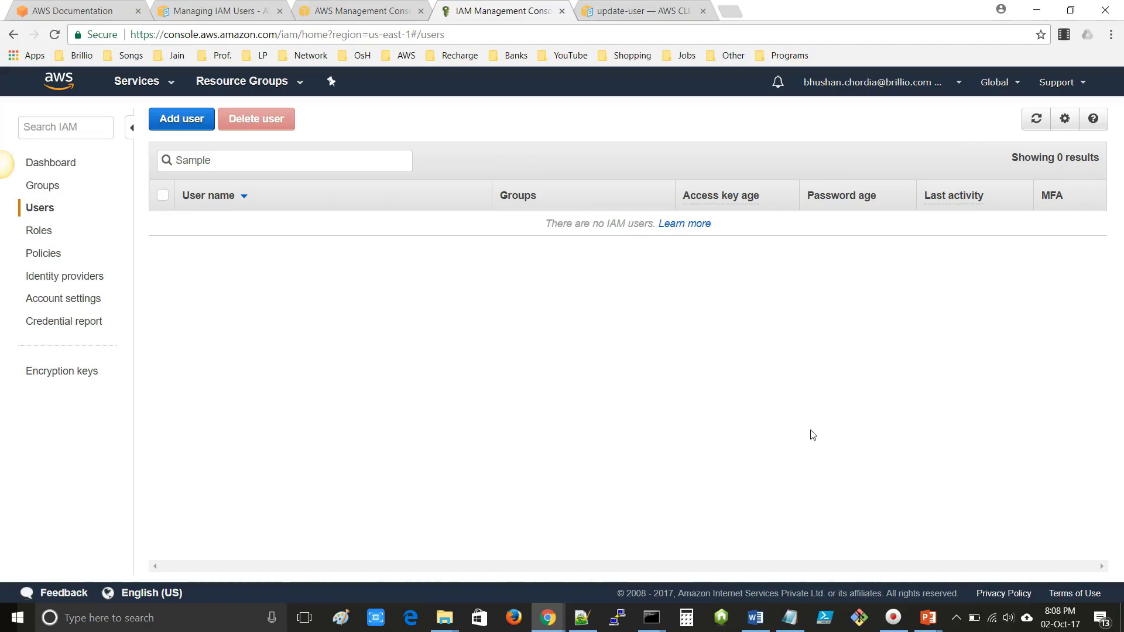
key(alt+Tab)
key(alt+Tab)
key(alt+Tab)
key(alt+Tab)
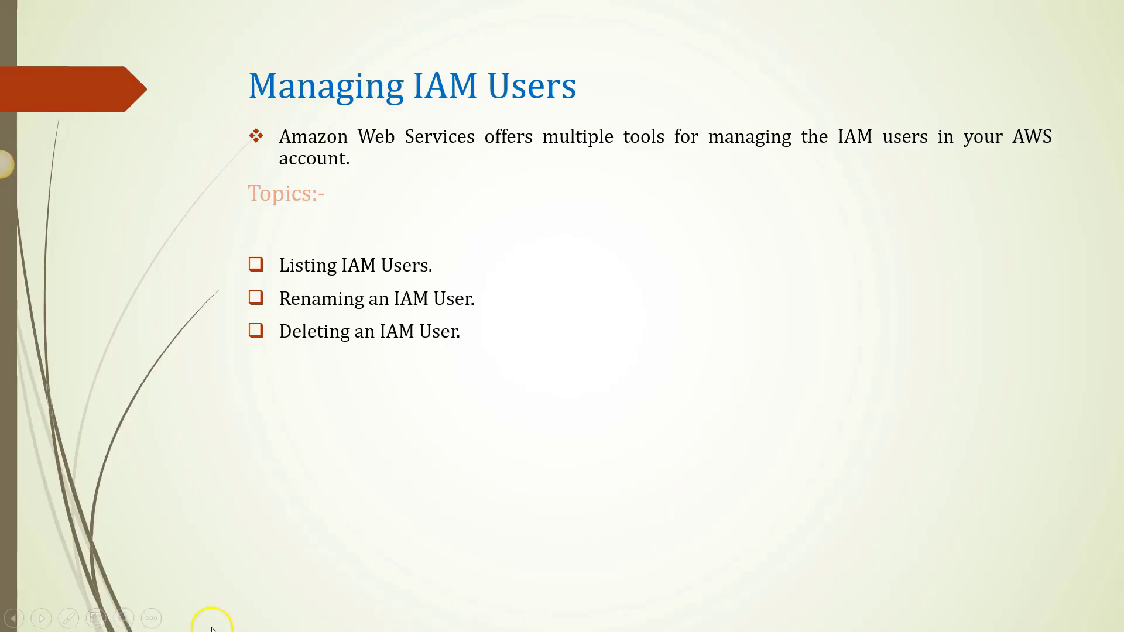
- Advance the slide show to the Creating IAM Groups topics slide, then return to the browser
click(26, 590)
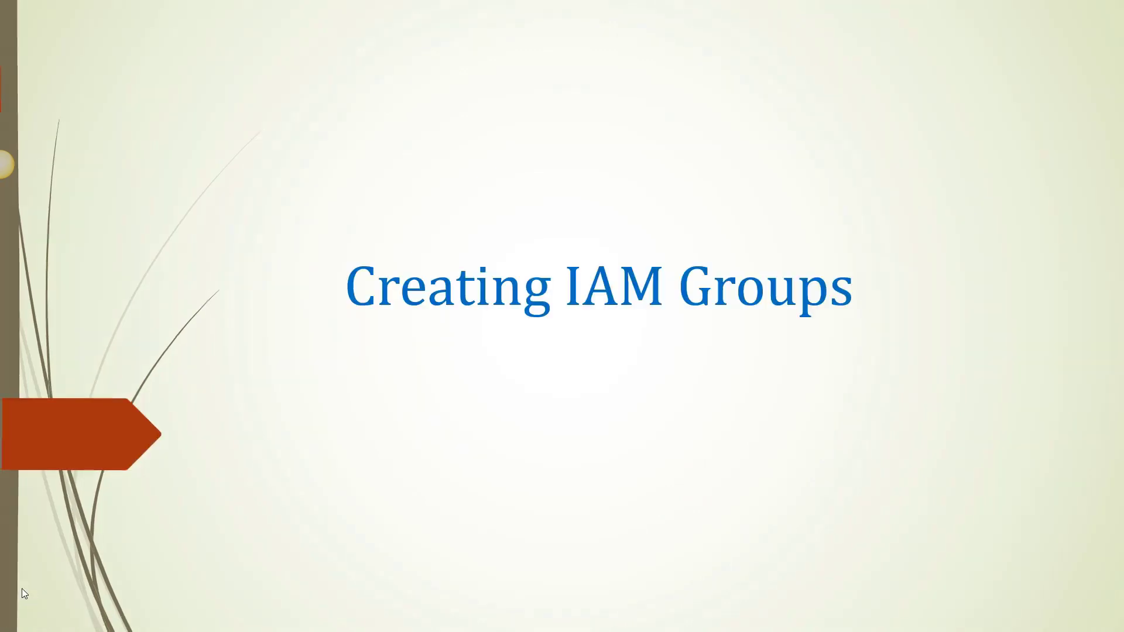
key(Right)
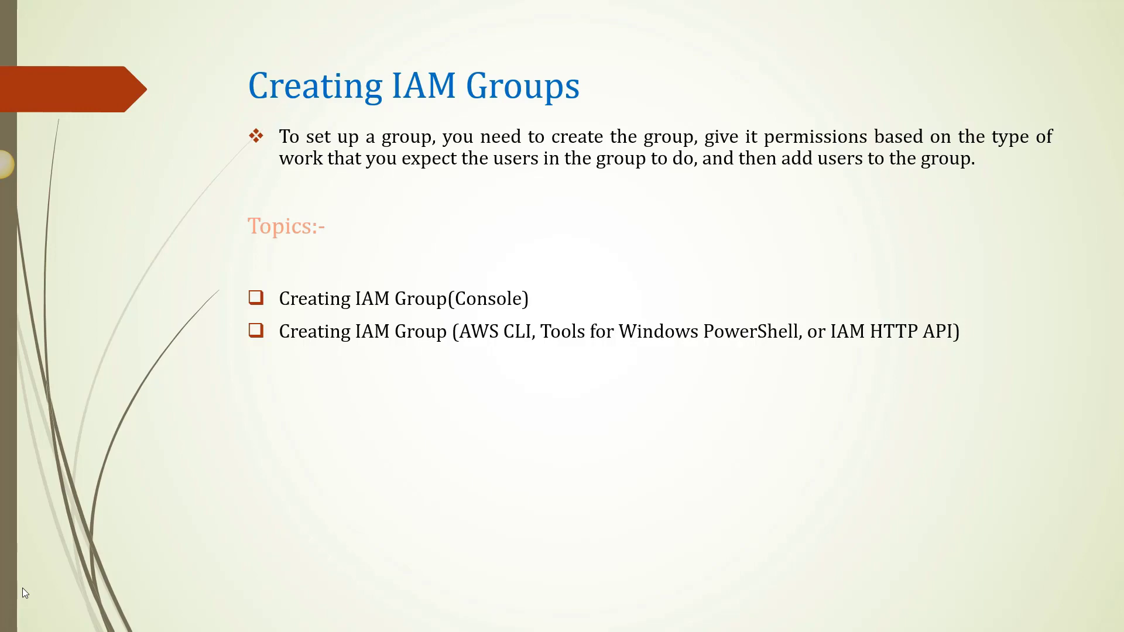
key(alt+Tab)
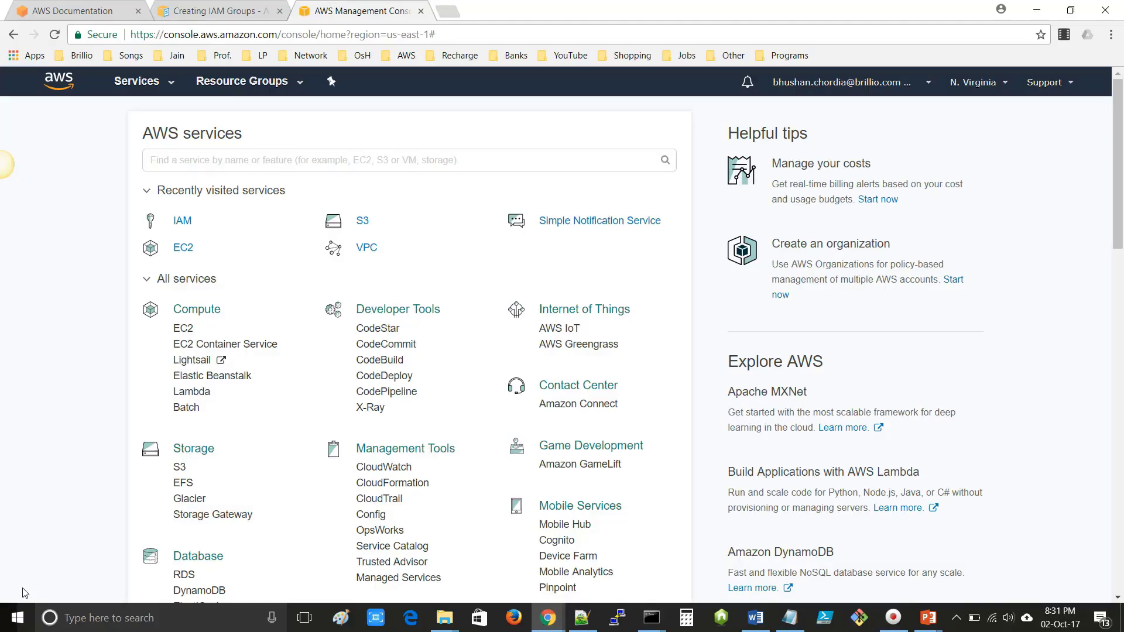
- Open IAM in a new tab, list the groups, and start Create New Group
scroll(258, 502, down, 2)
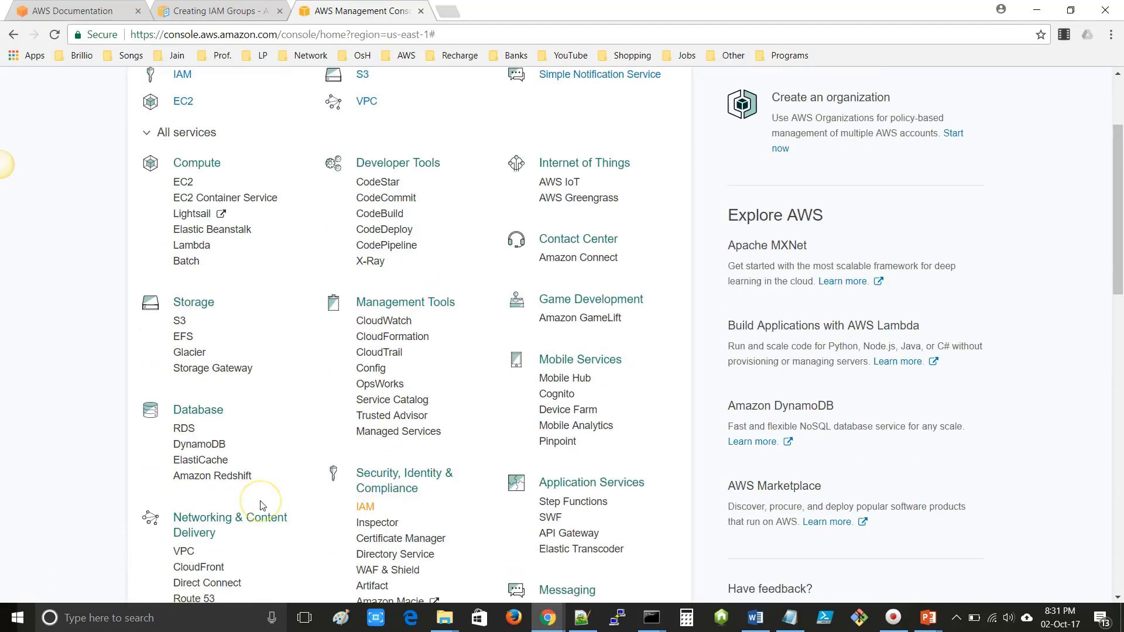
scroll(260, 504, down, 2)
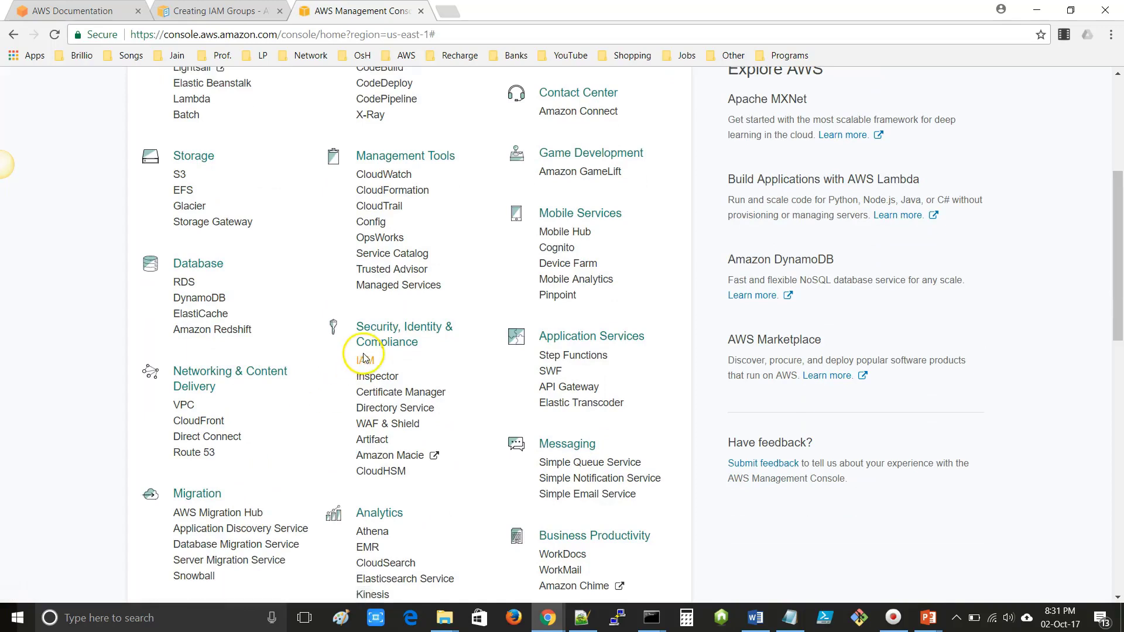
right_click(364, 365)
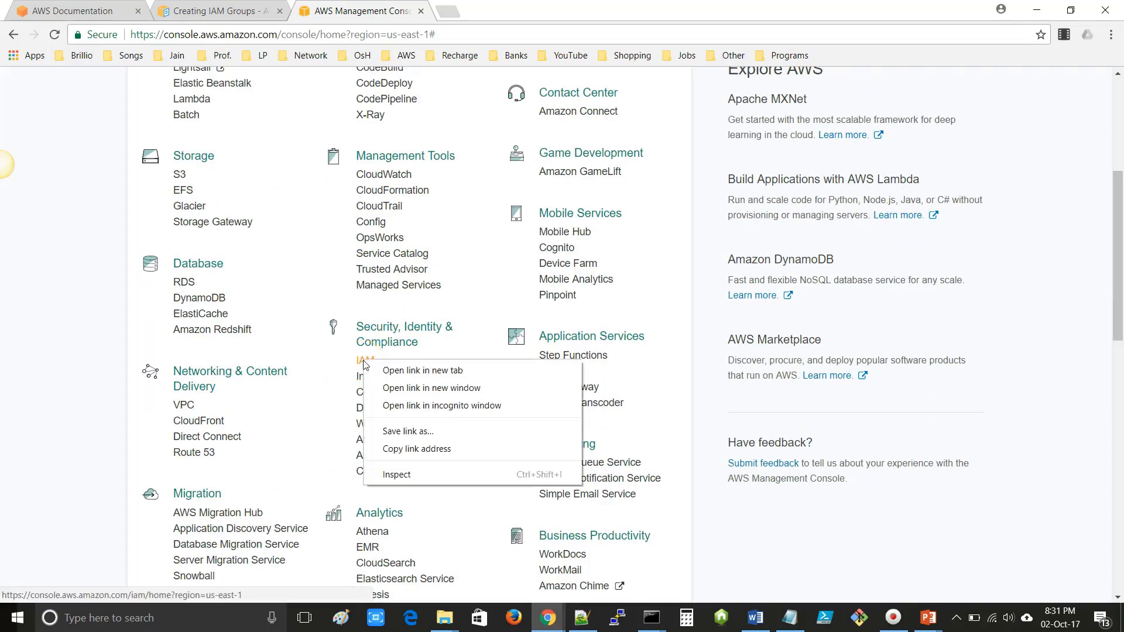
click(393, 368)
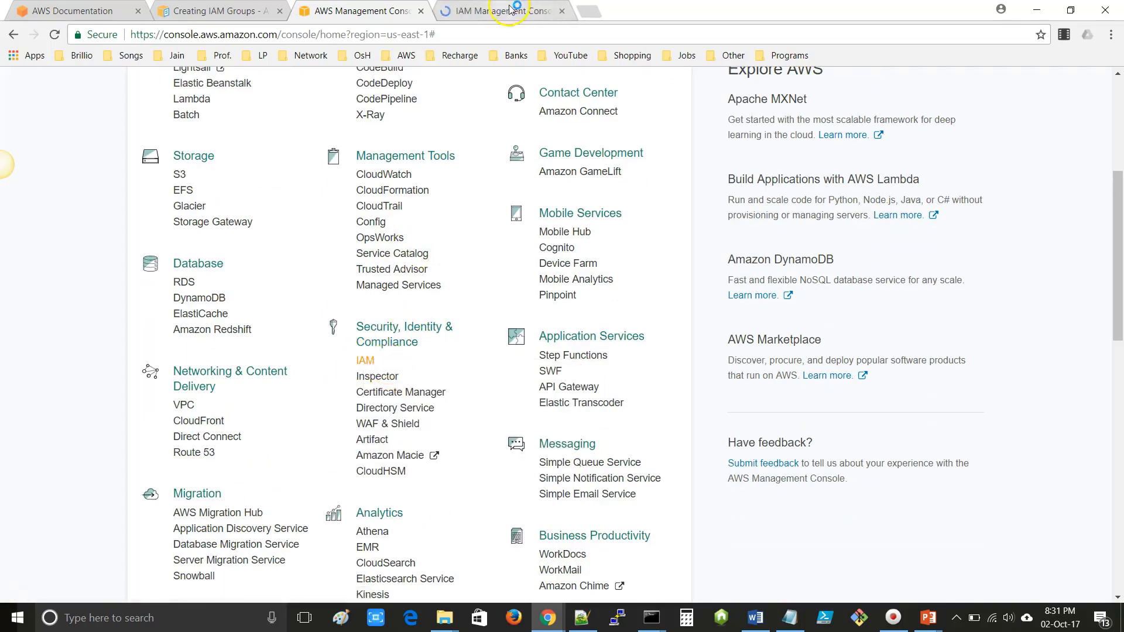
click(503, 12)
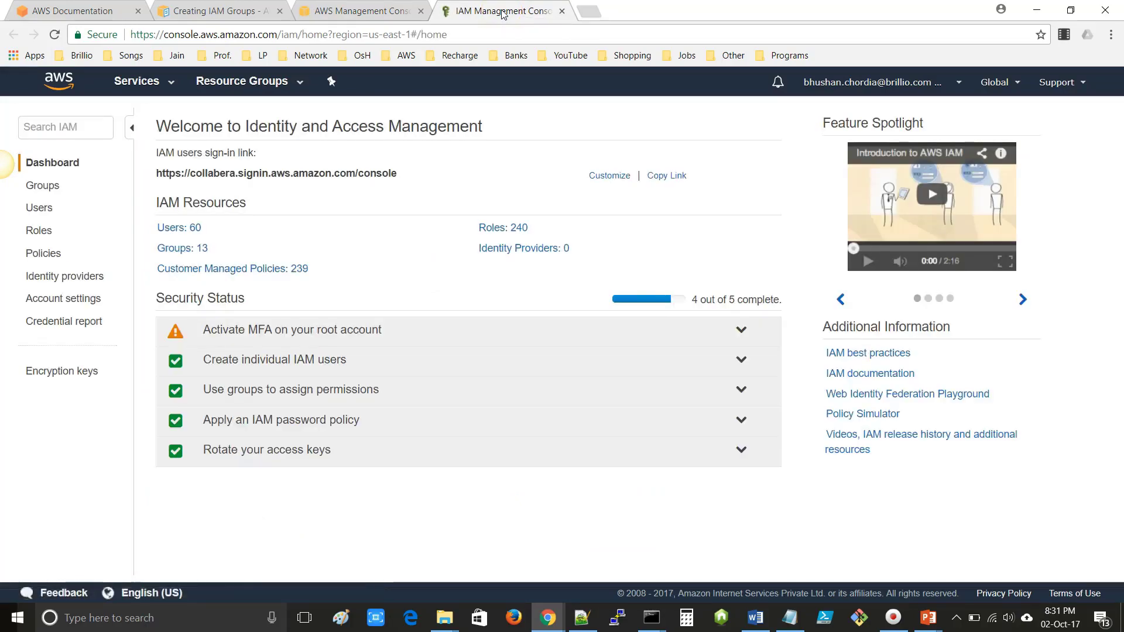
click(51, 190)
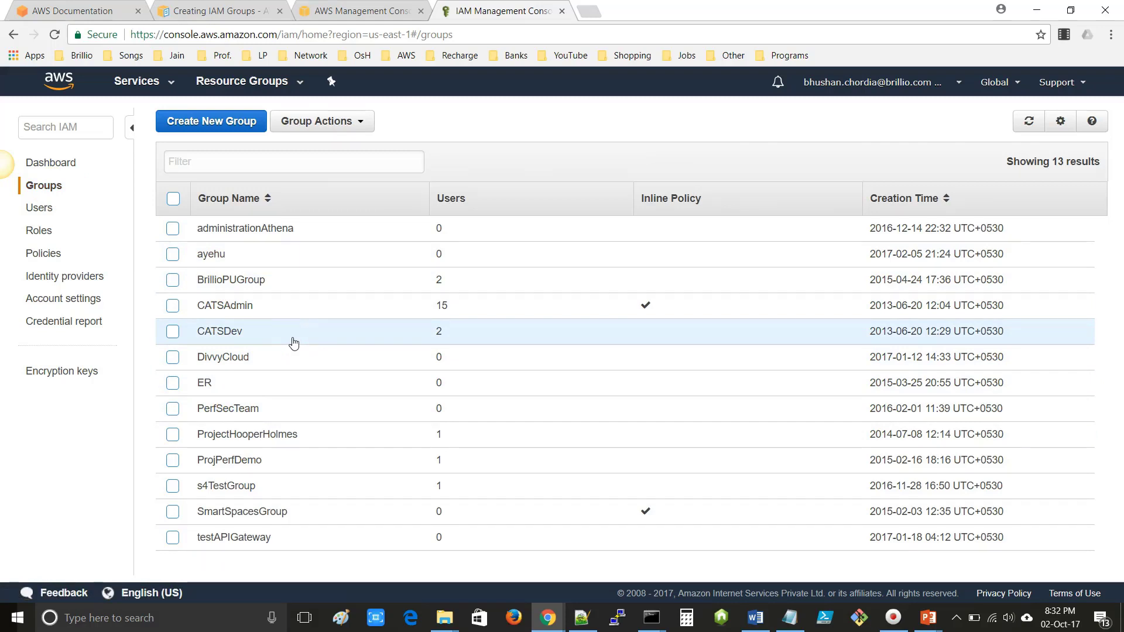
click(209, 125)
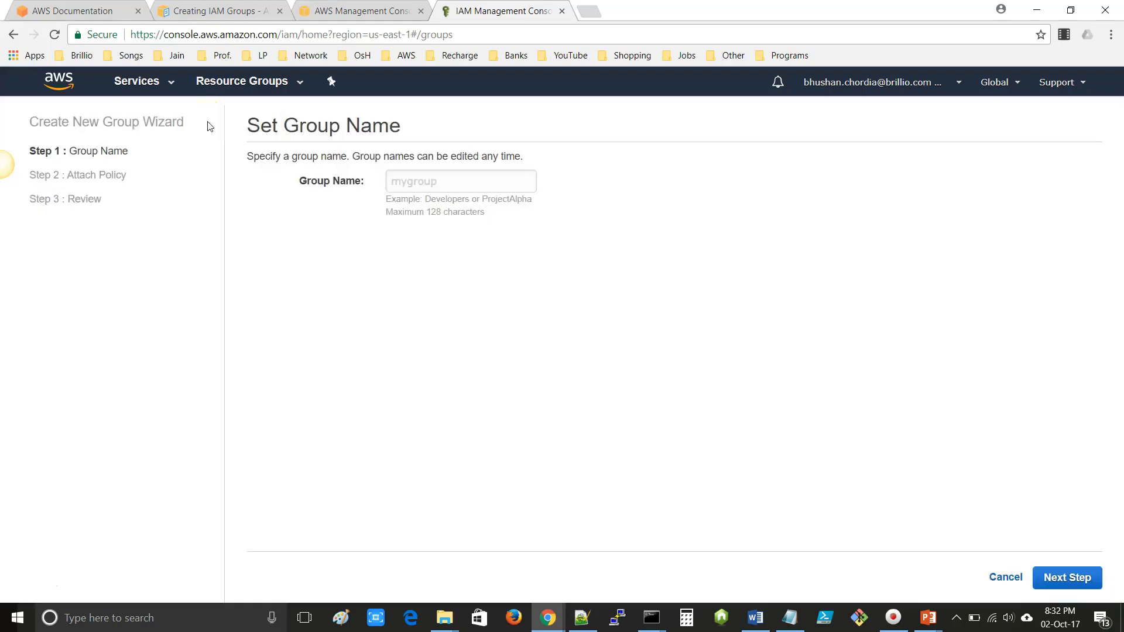
- Enter Sample-Session-Group as the new group's name and continue to policies
click(427, 181)
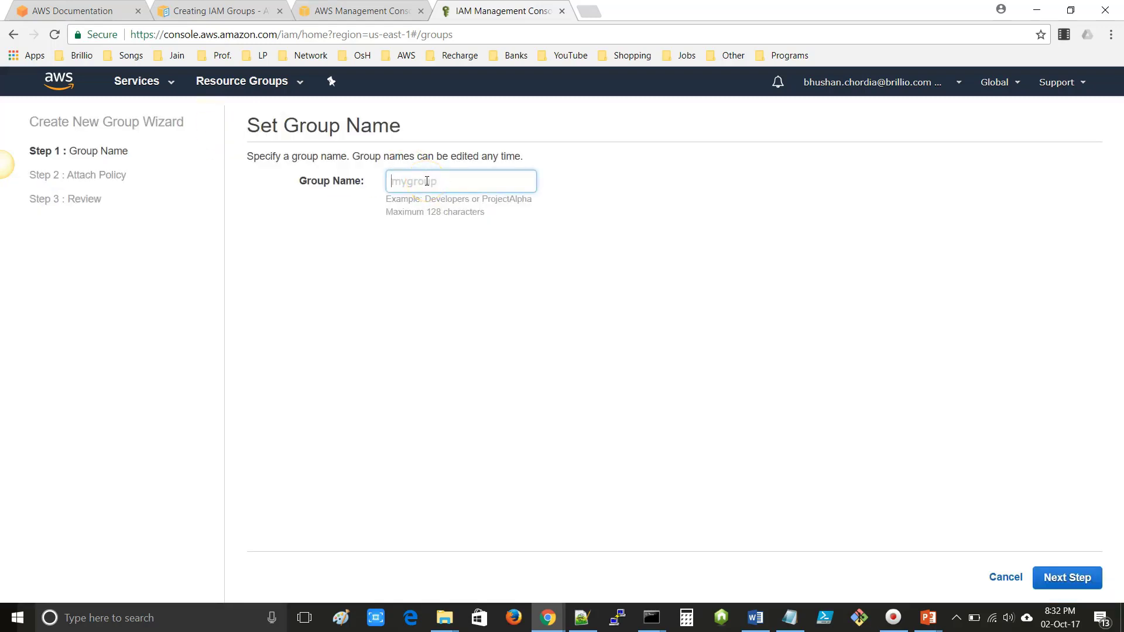
text(Sample-Session-Group)
click(1073, 580)
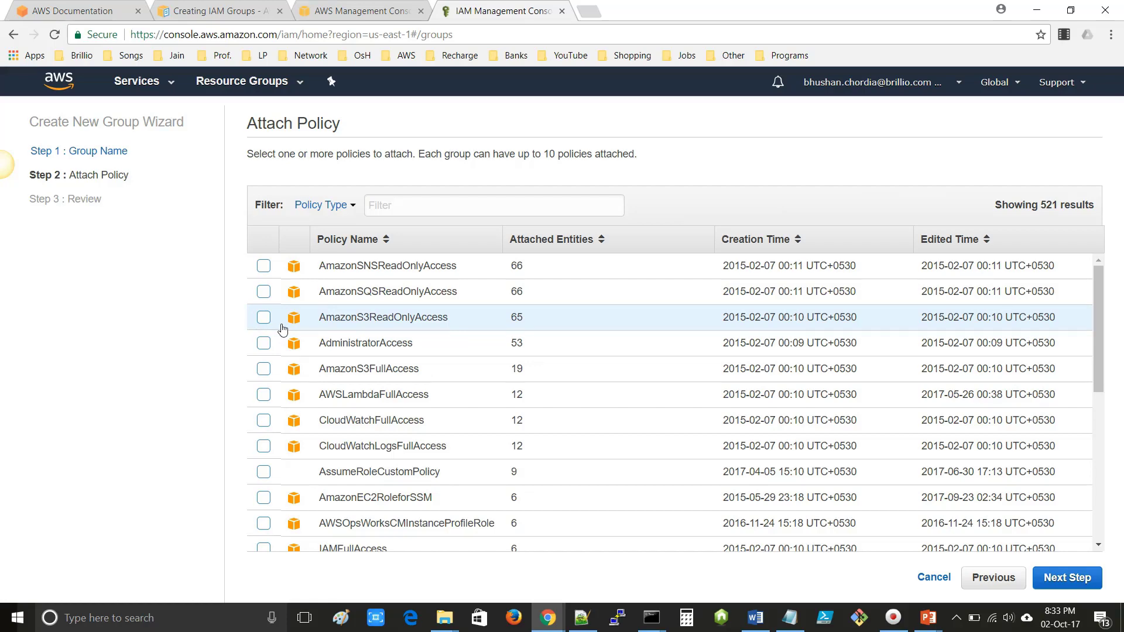
- Filter policies on 'admin', attach AdministratorAccess, and confirm on the Review page
scroll(282, 329, down, 4)
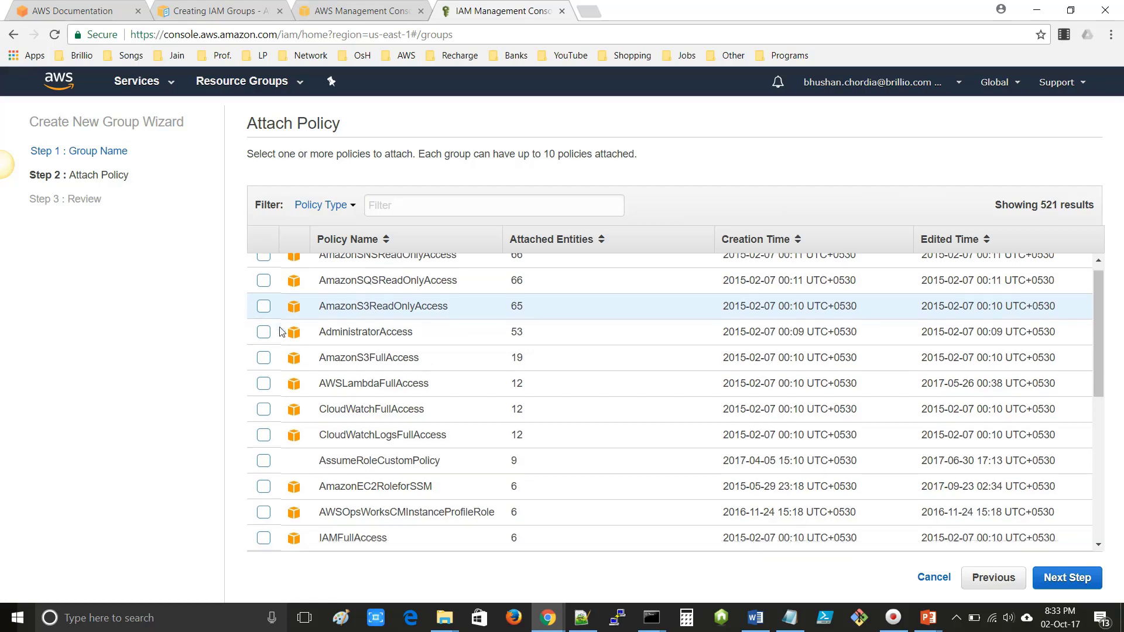
scroll(289, 381, up, 4)
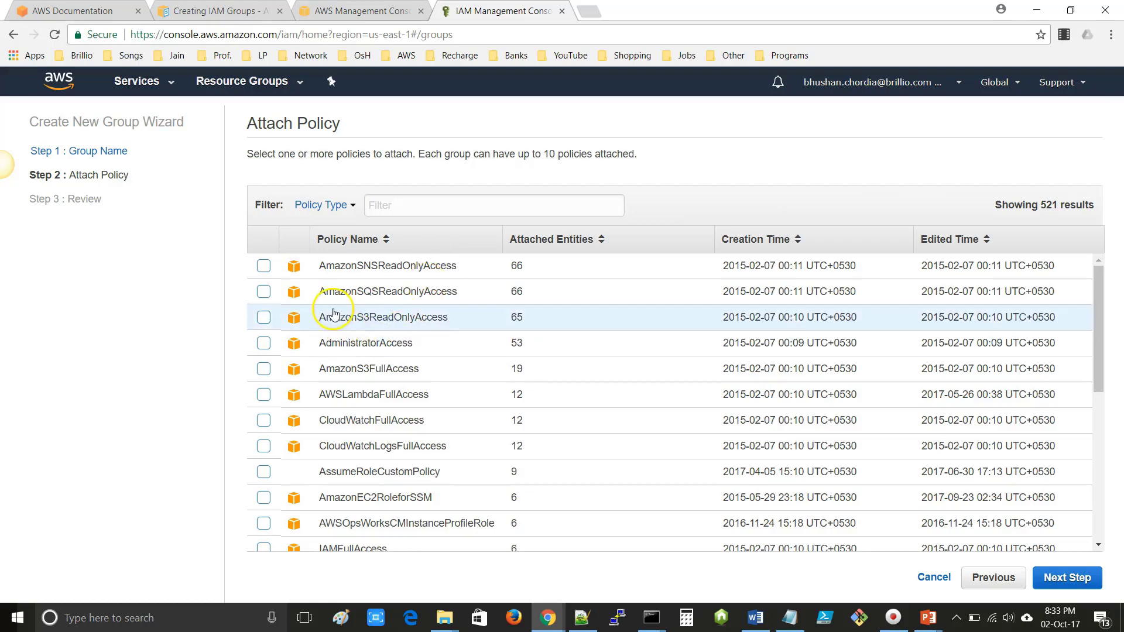
scroll(314, 355, down, 1)
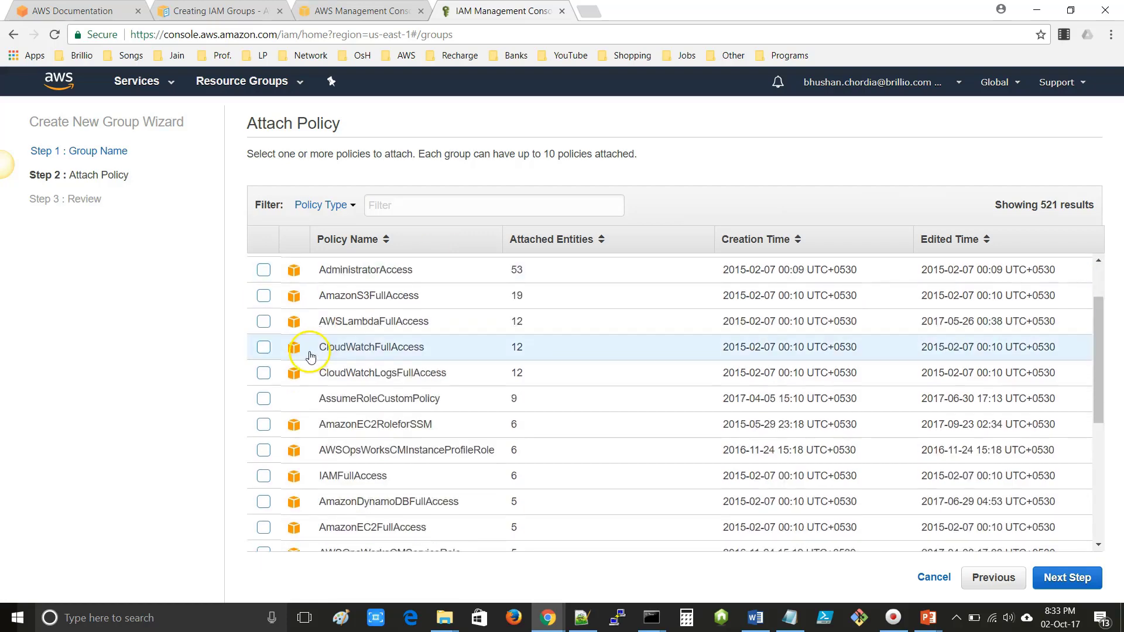
click(408, 202)
text(admin)
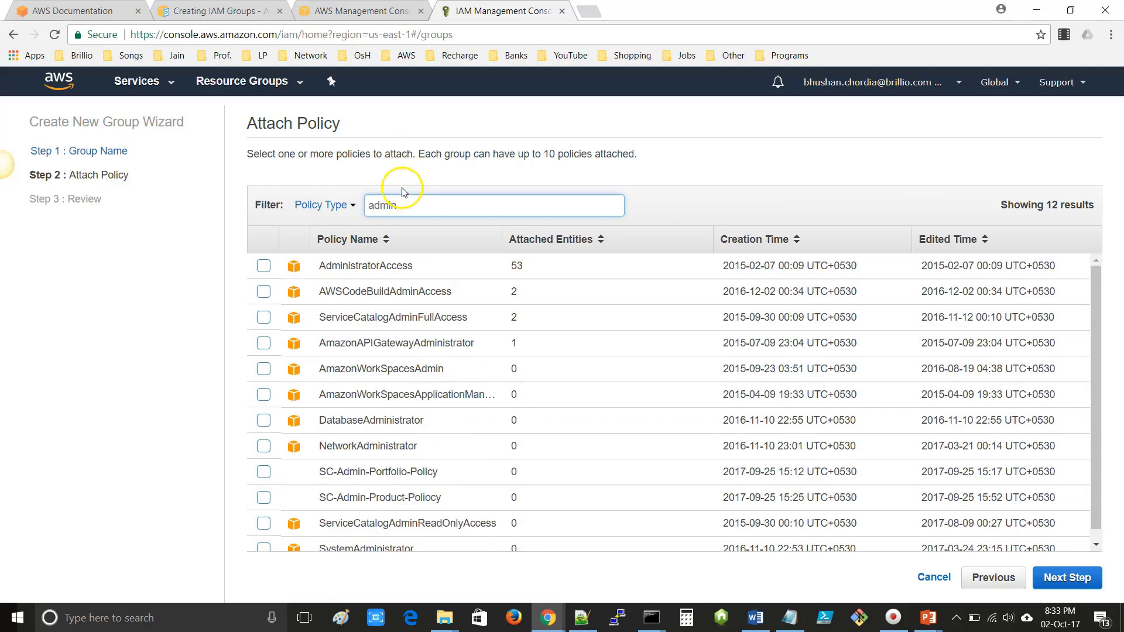
click(263, 267)
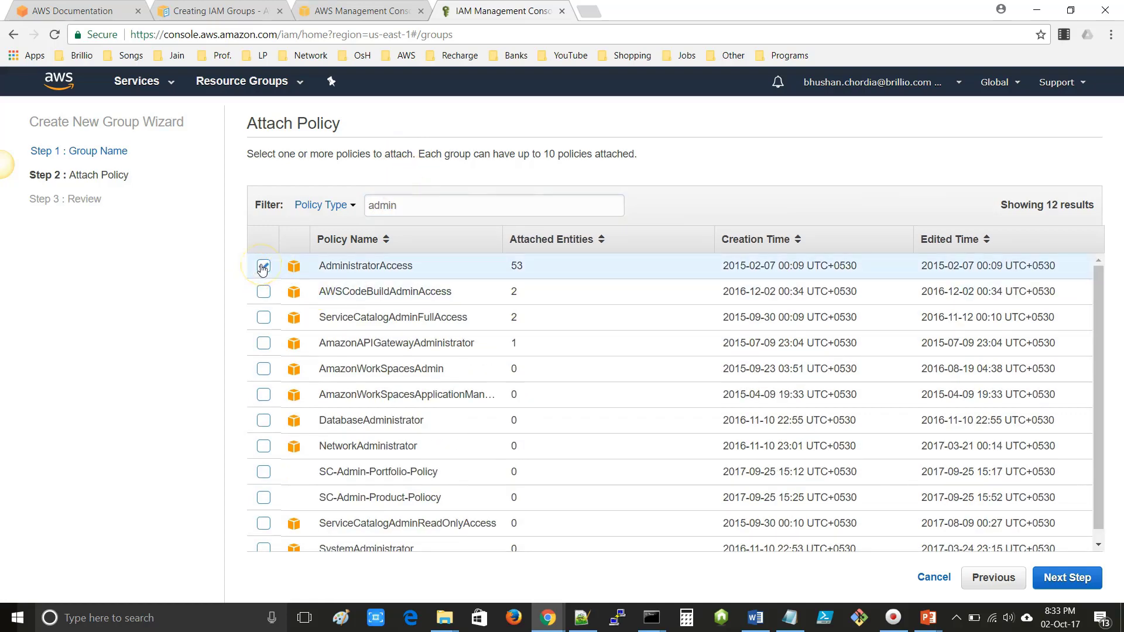
click(1079, 578)
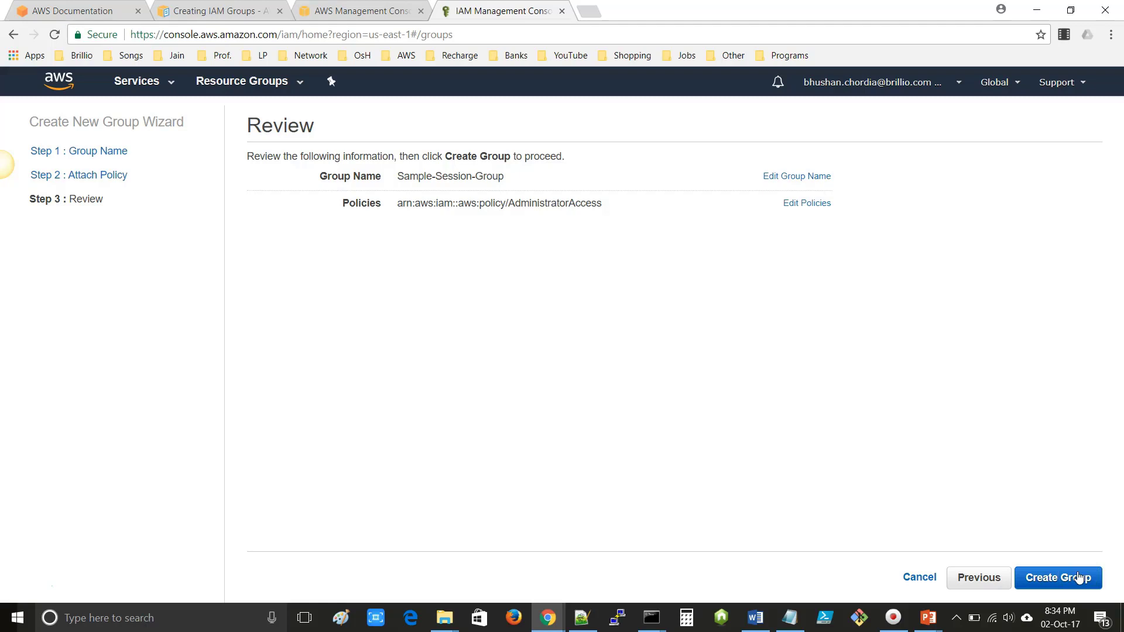
click(1081, 575)
- Create the group, filter groups on 'sample', and open Sample-Session-Group's details page
click(1072, 577)
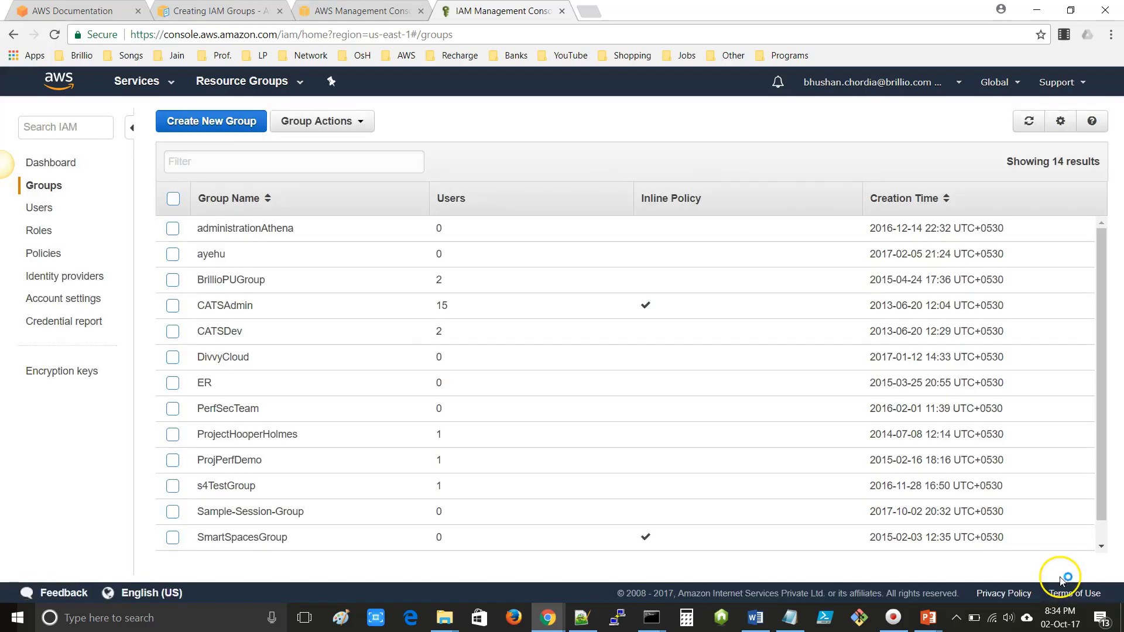
click(228, 162)
click(202, 163)
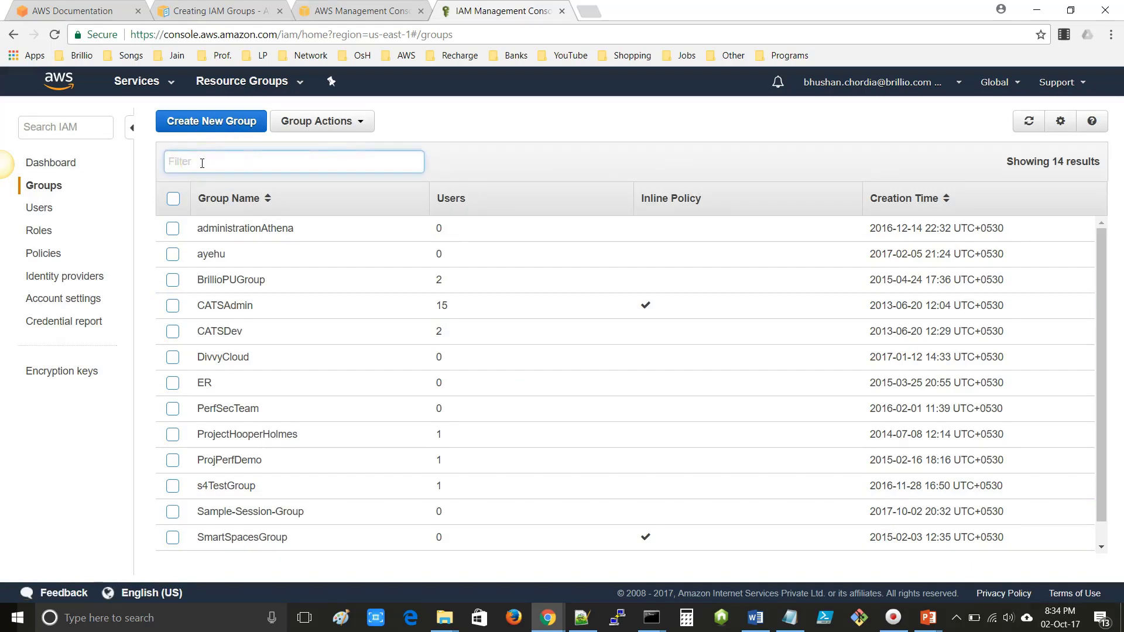
text(sample)
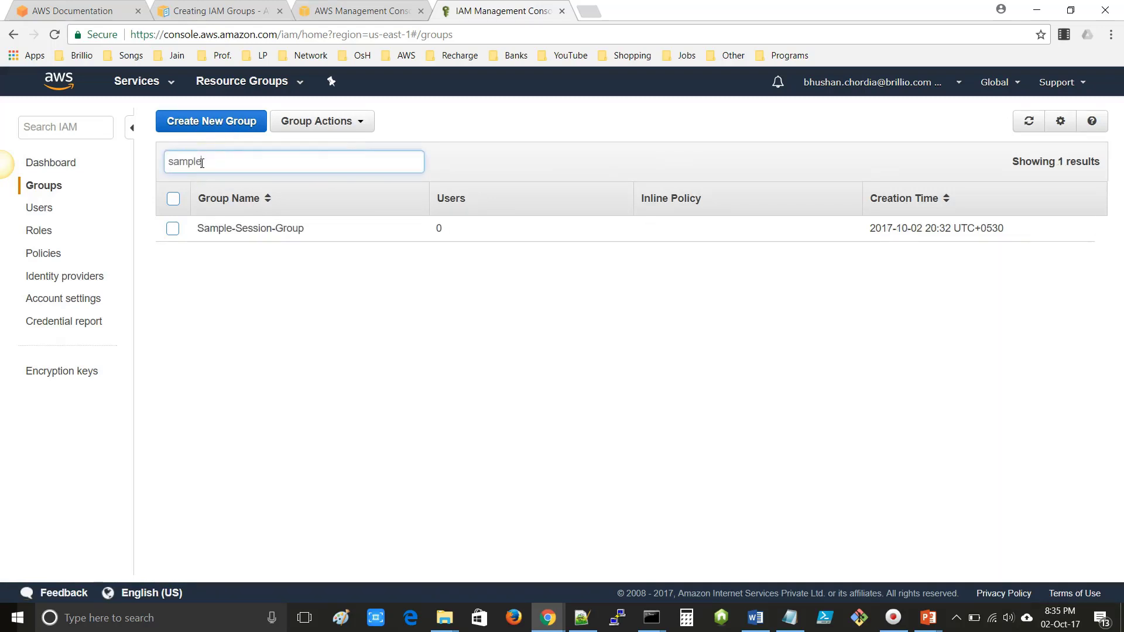
click(192, 233)
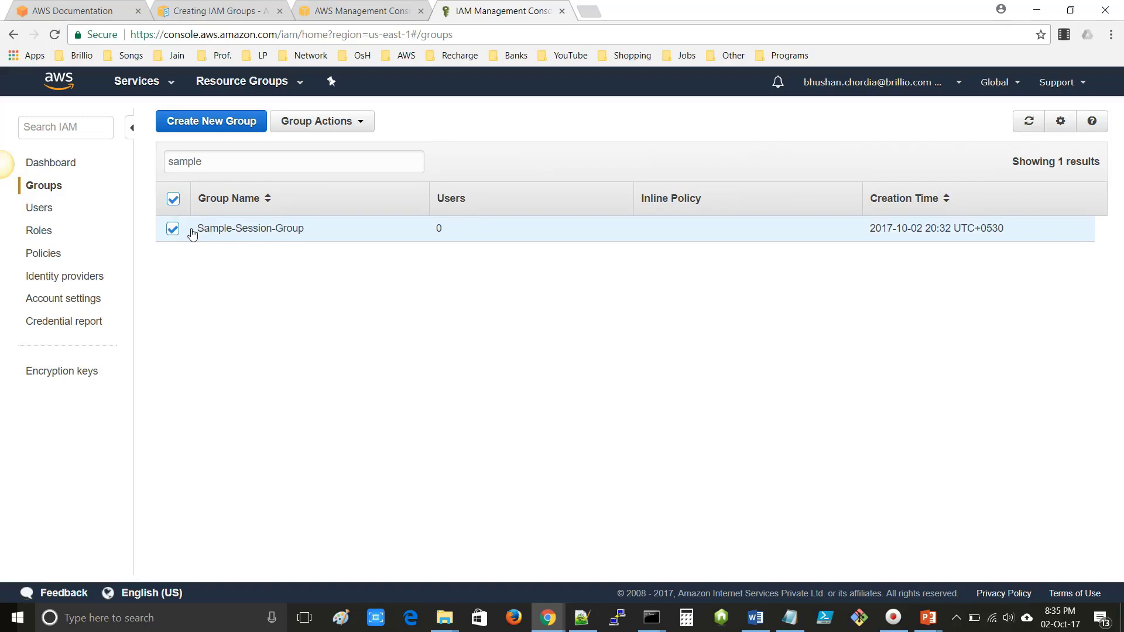
click(245, 232)
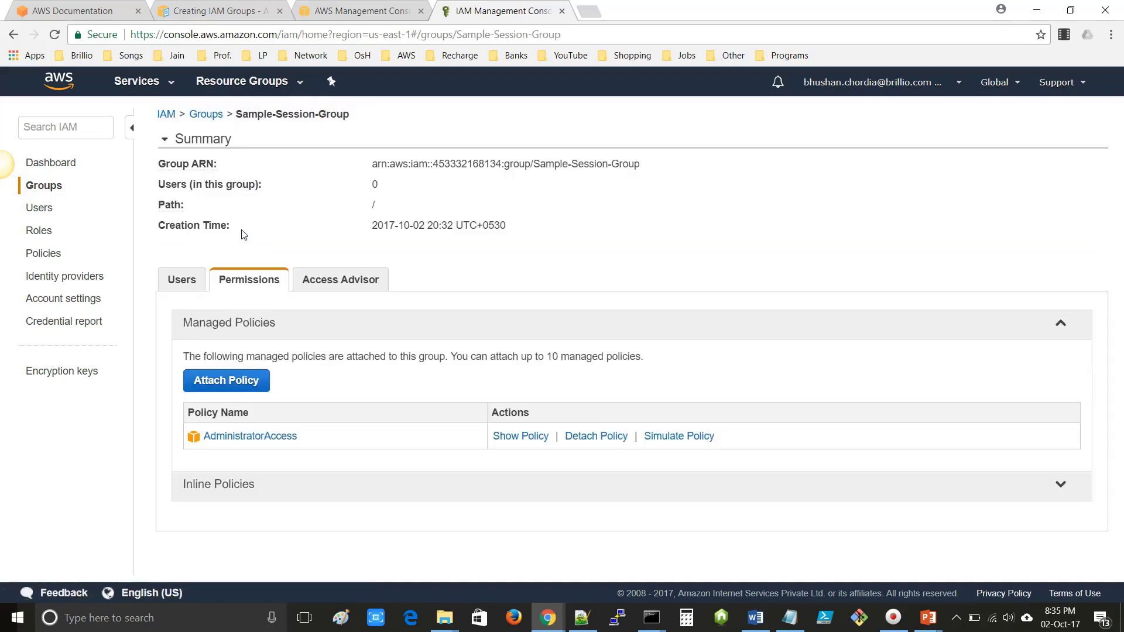
click(245, 443)
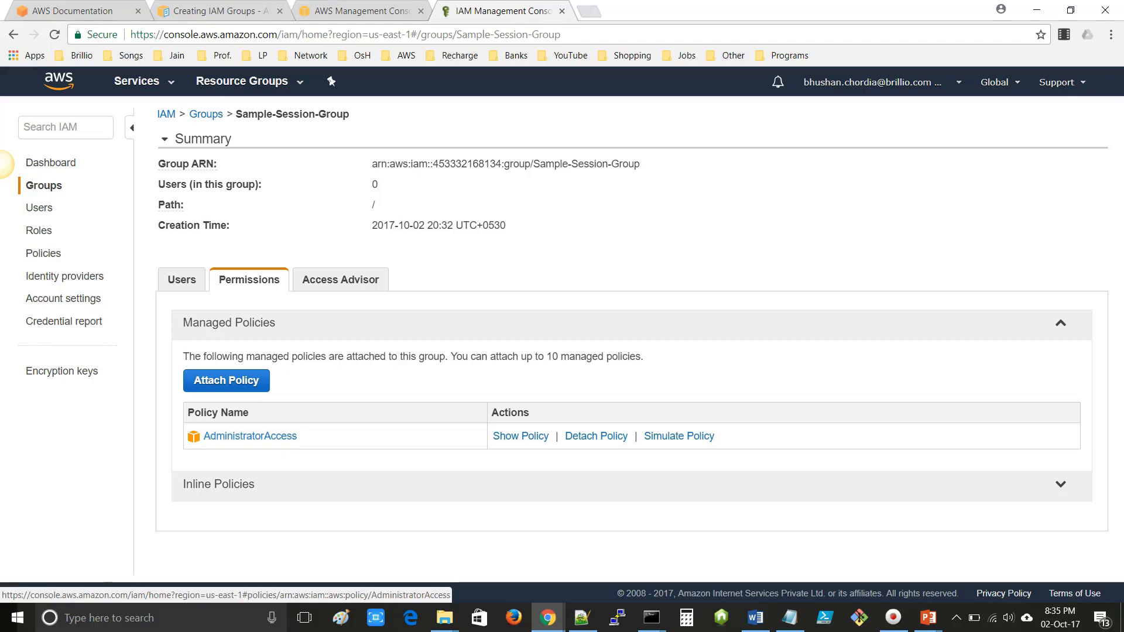
click(588, 10)
- Open the AWS CLI Command Reference from bookmarks and go to the iam commands page
click(402, 65)
mouse_move(437, 74)
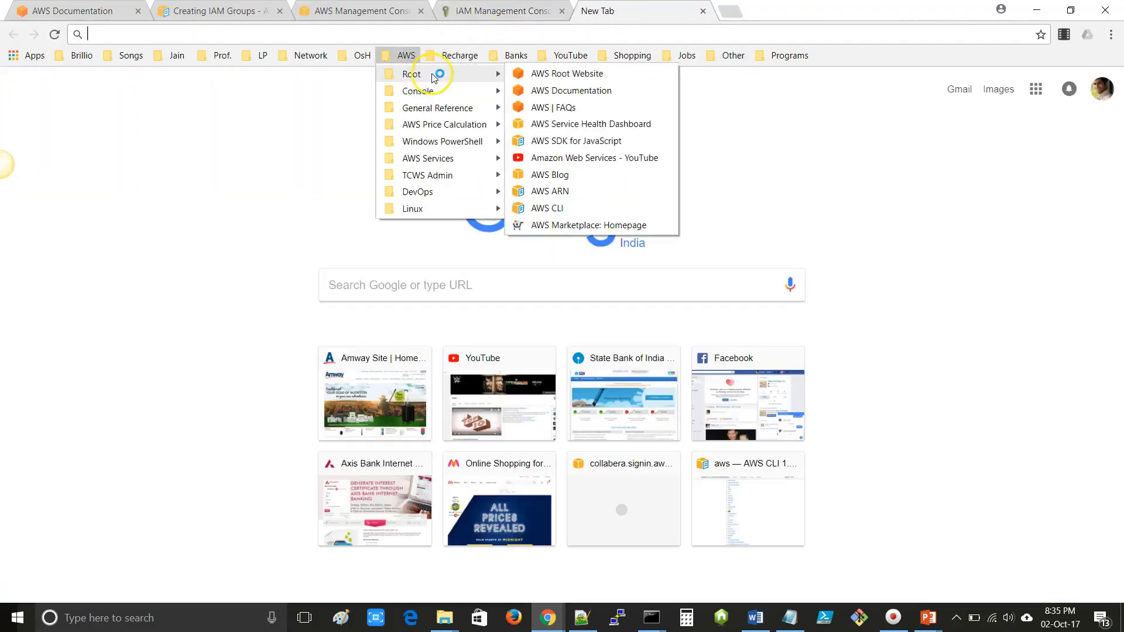
click(571, 207)
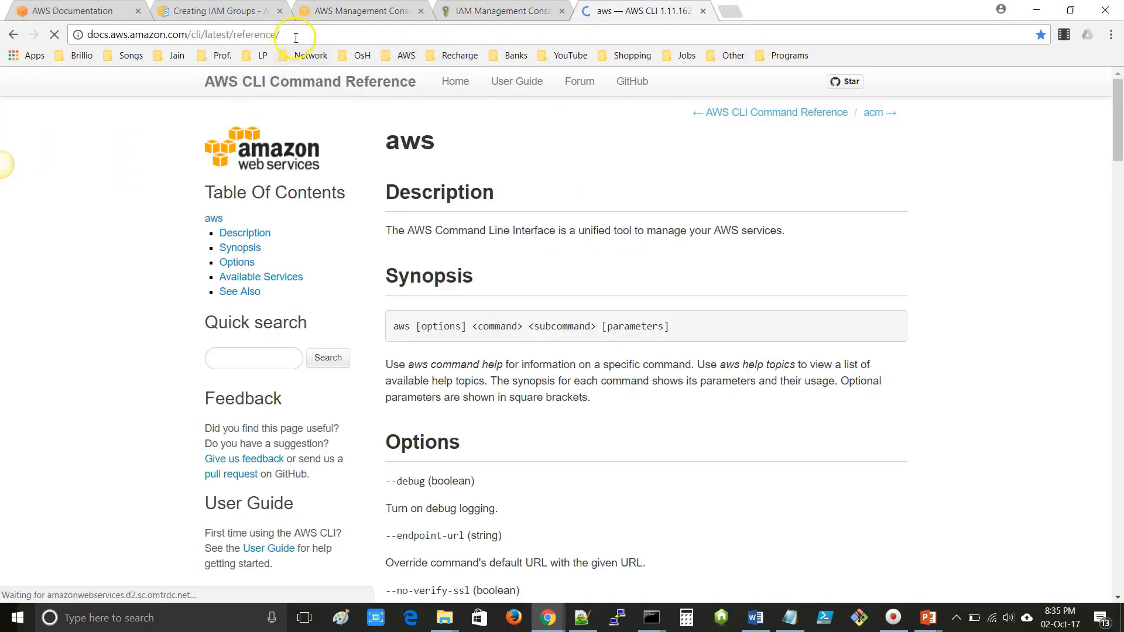
click(89, 33)
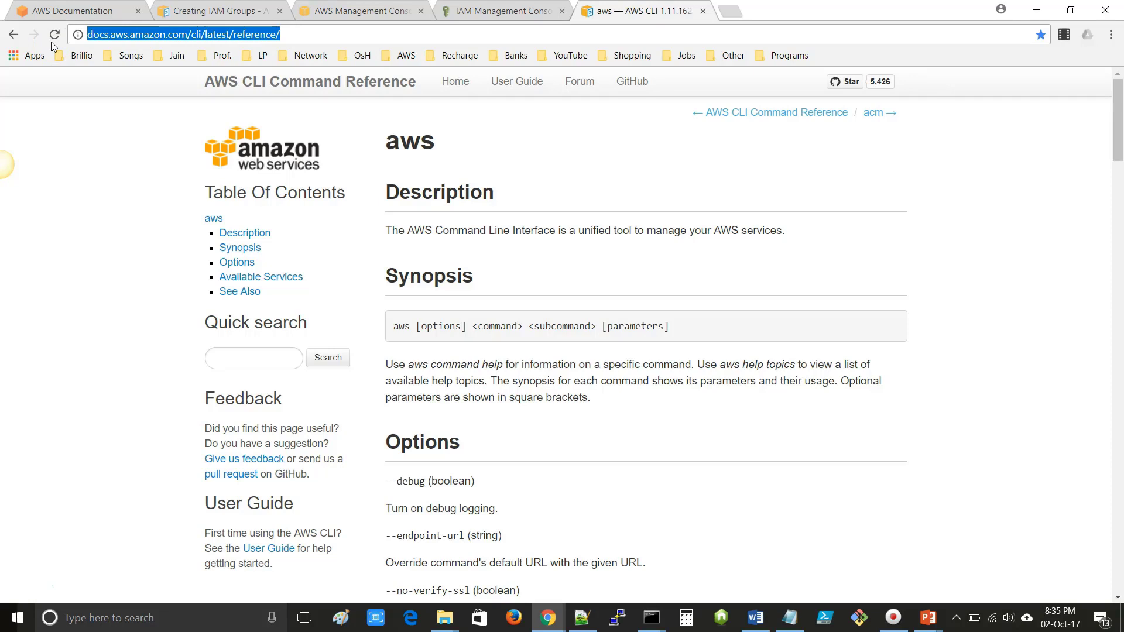
click(51, 54)
key(ctrl+f)
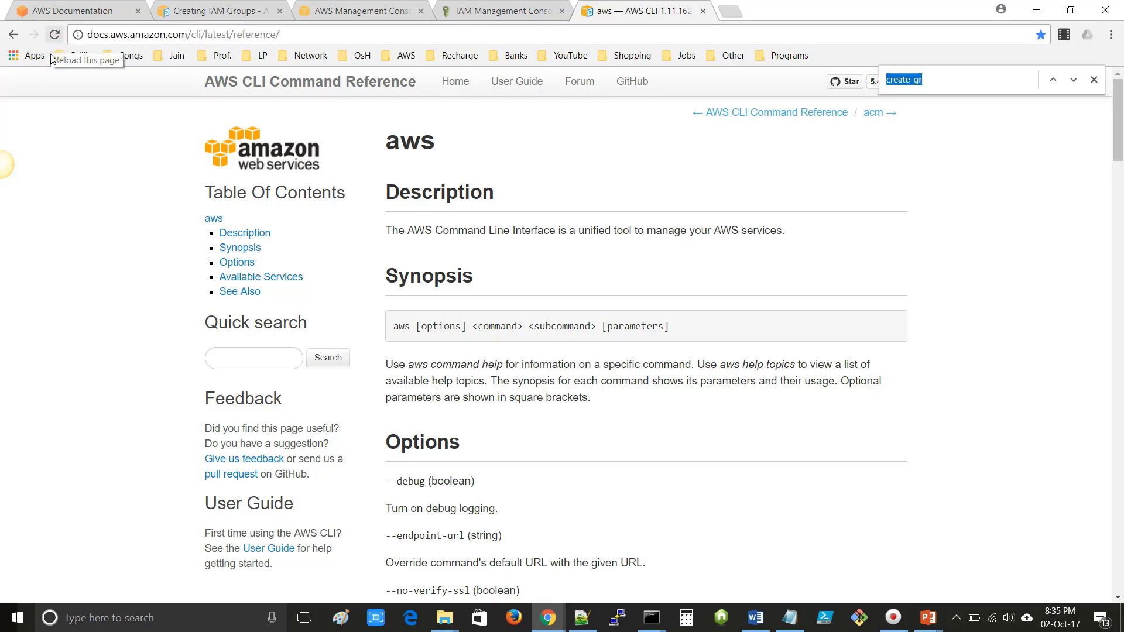
text(iam)
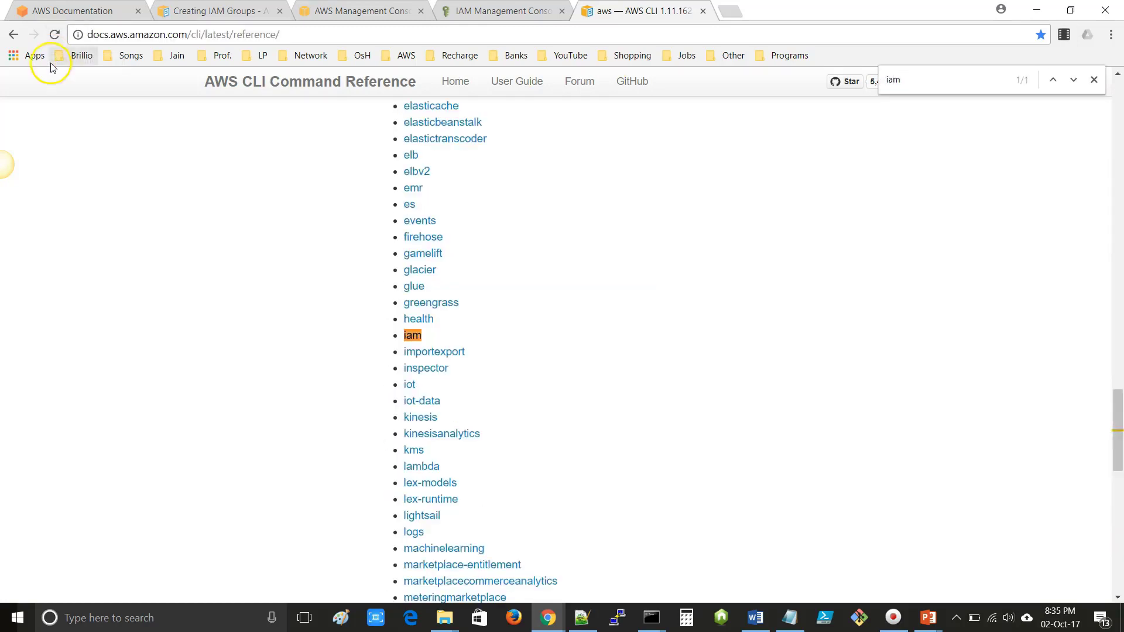
click(413, 337)
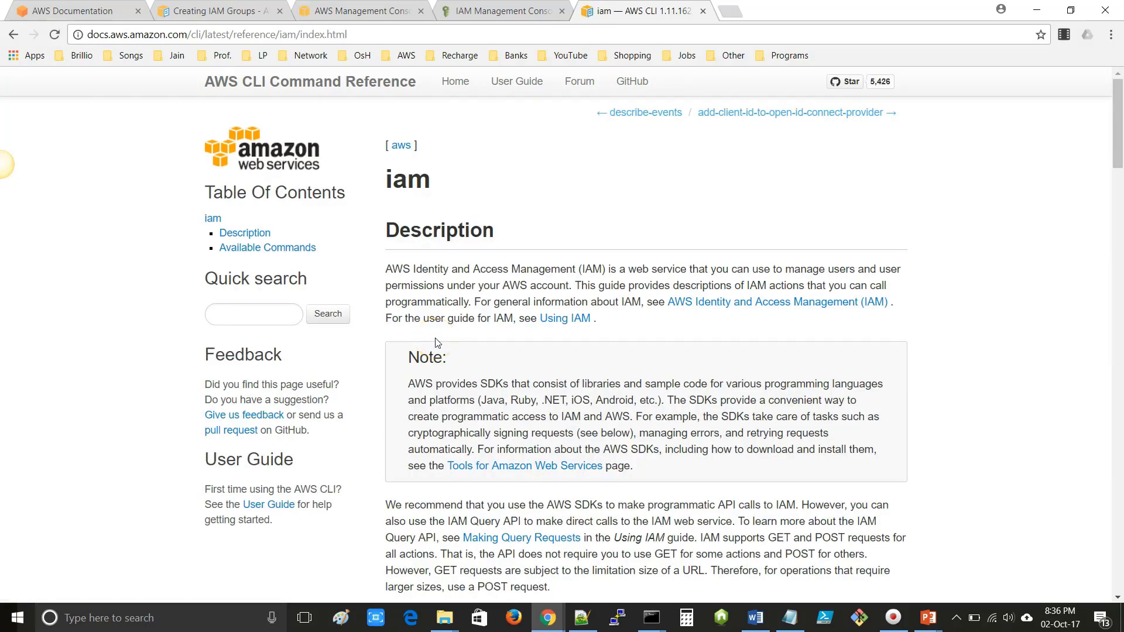
- Open the create-group page, find its example, and select the create-group command
key(ctrl+f)
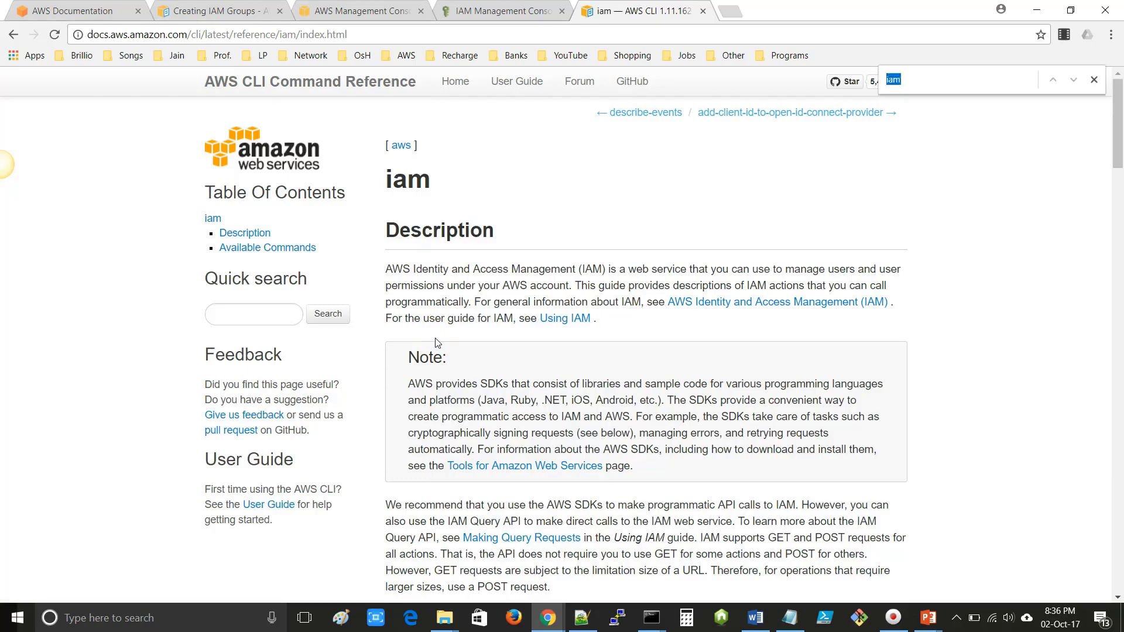
text(creat)
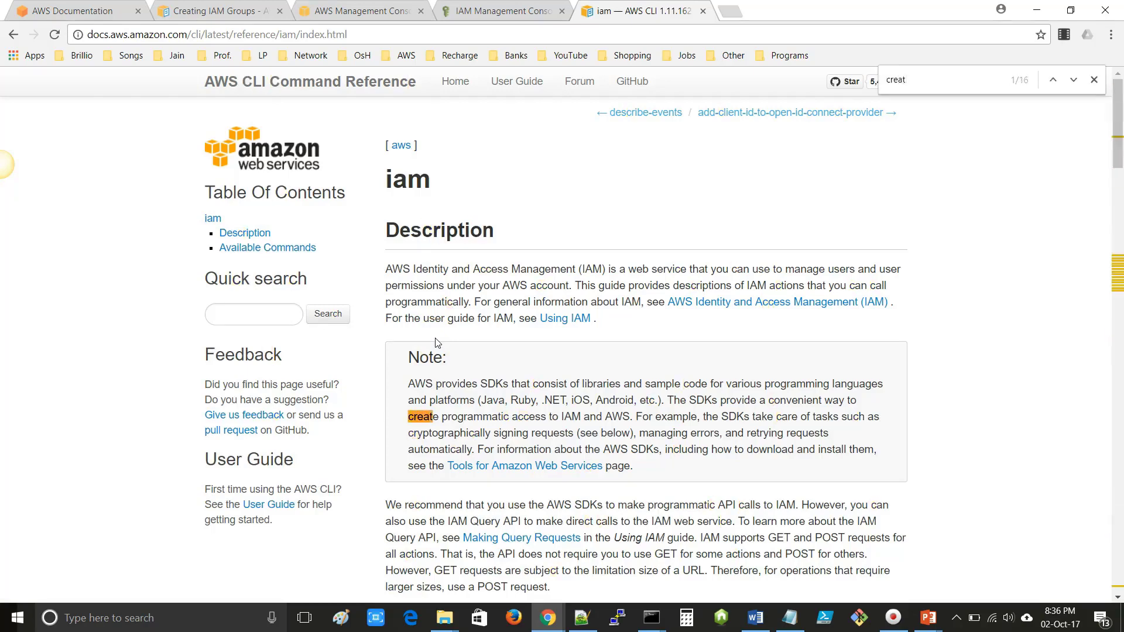
text(e-gr)
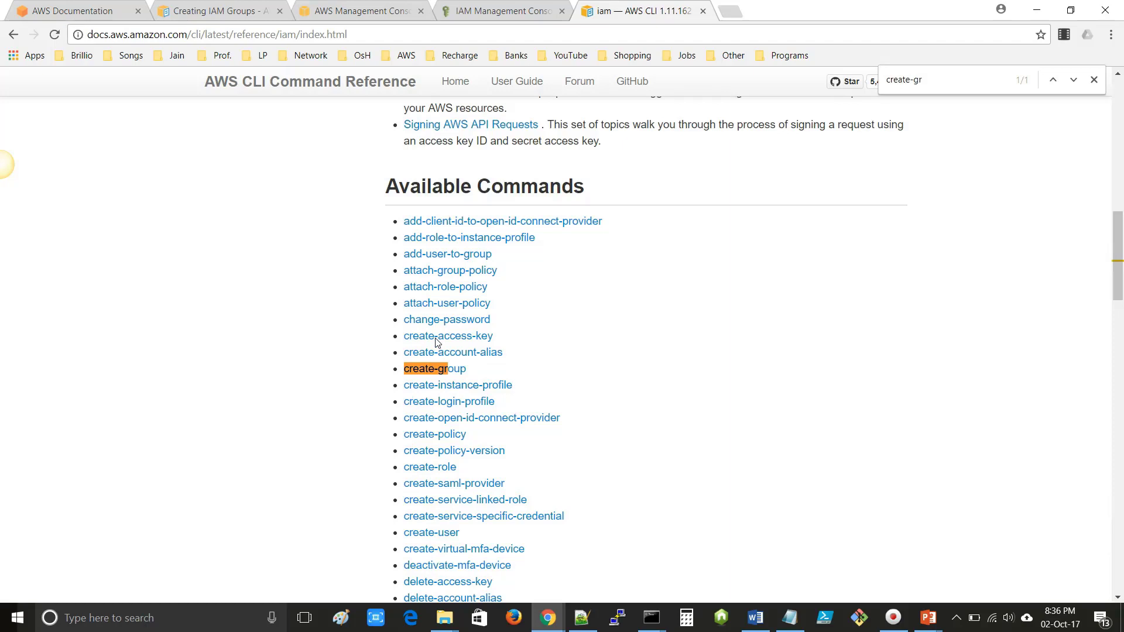
click(431, 375)
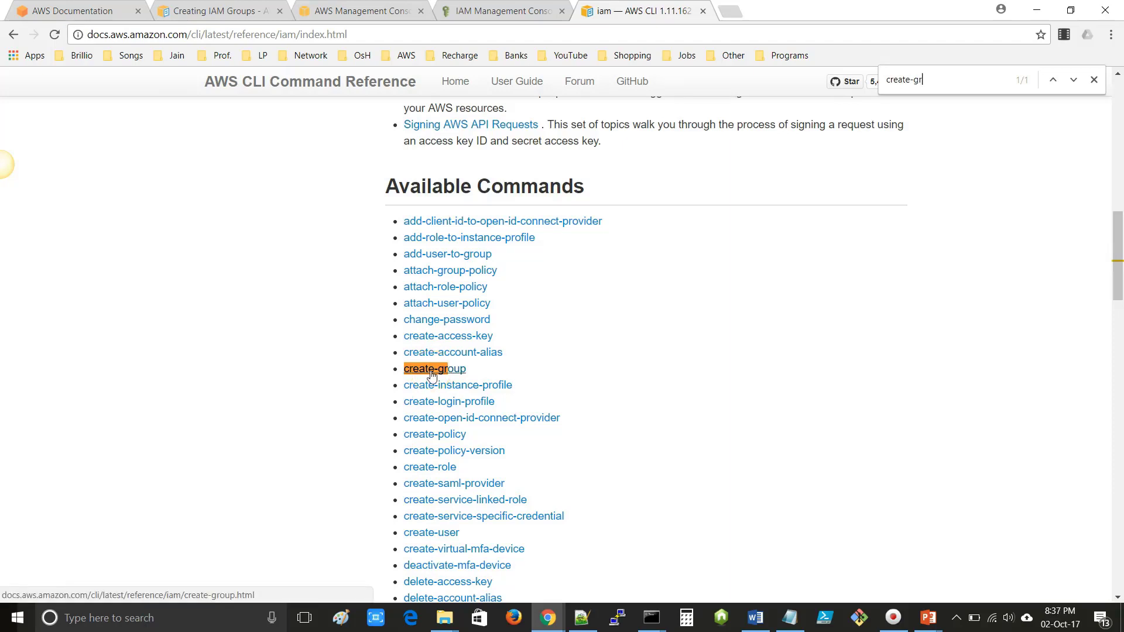
click(432, 375)
key(ctrl+f)
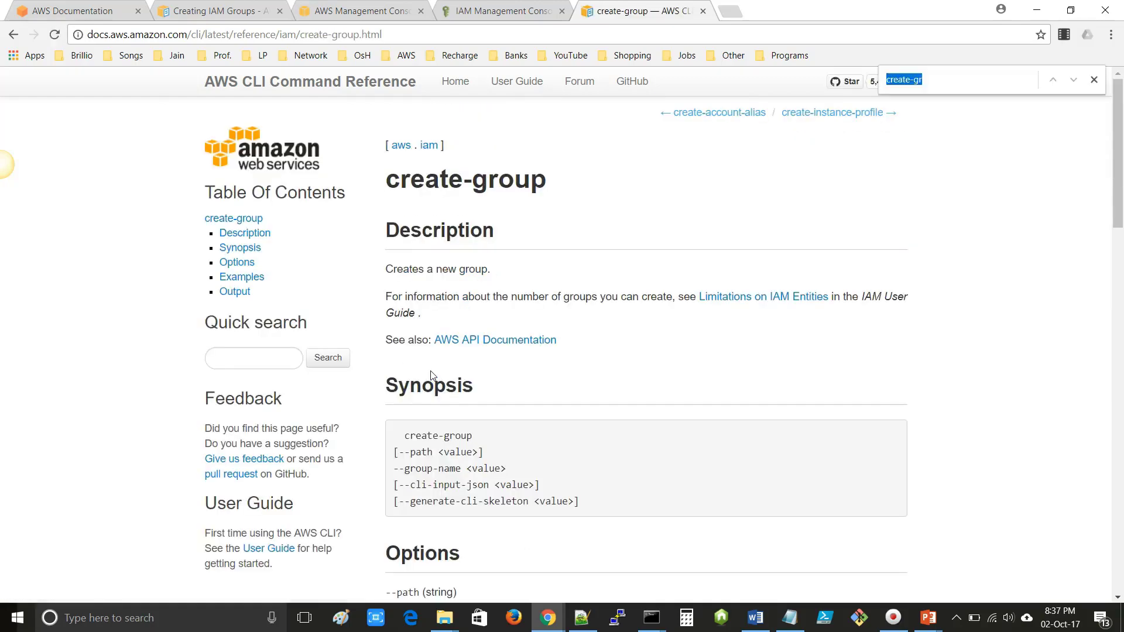
text(ec)
key(BackSpace)
text(x)
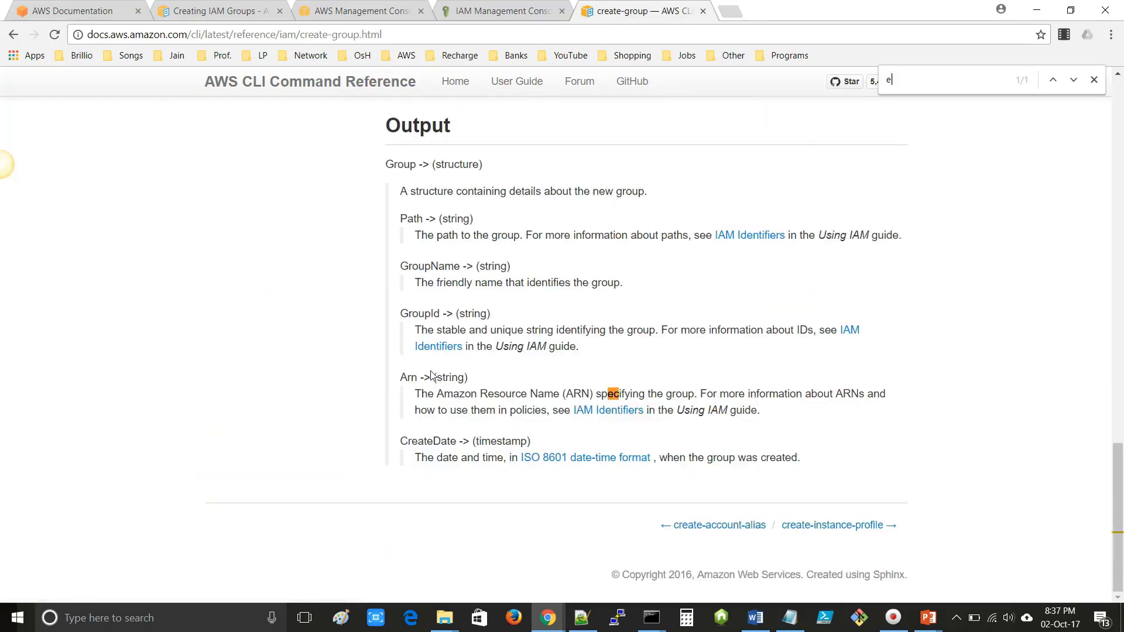
text(ample)
key(Return)
key(Return)
key(Return)
drag(391, 193, 649, 199)
key(ctrl+c)
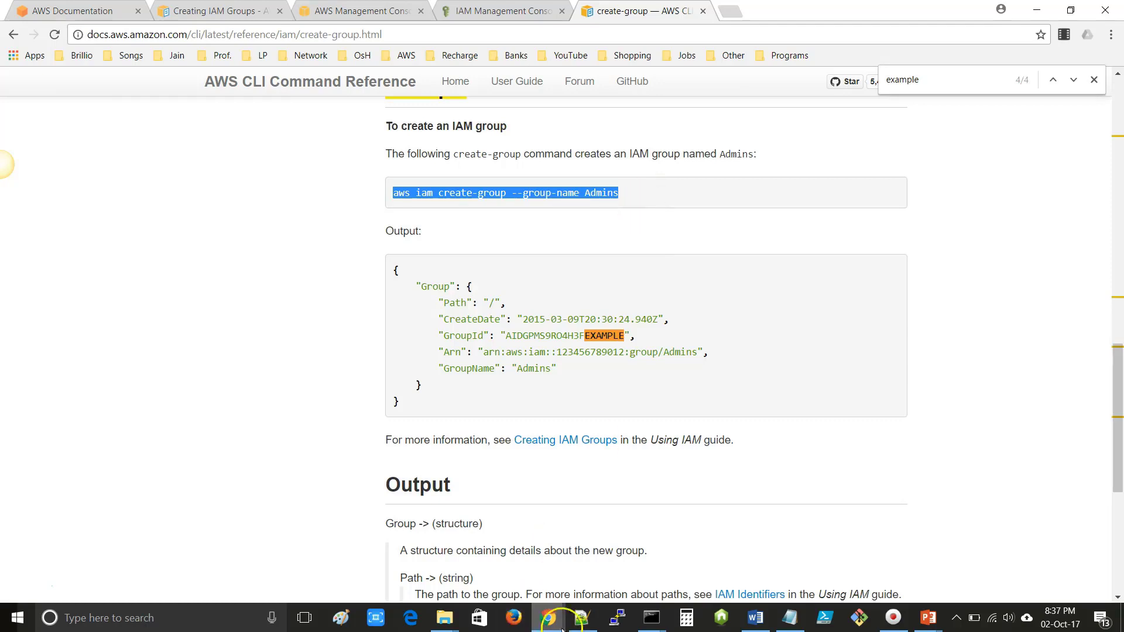
click(582, 617)
- Paste the example on line 8 of aws-iam-cli.txt, renaming Admins to Sample-Session-User-Group
click(429, 59)
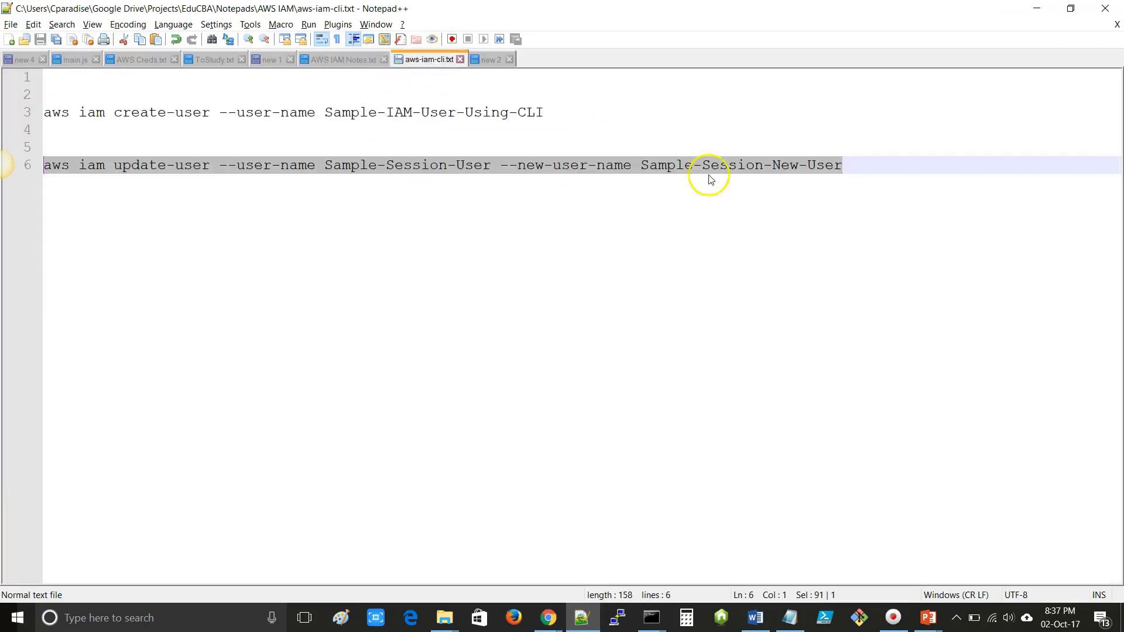
click(868, 168)
key(Return)
key(Return)
key(ctrl+v)
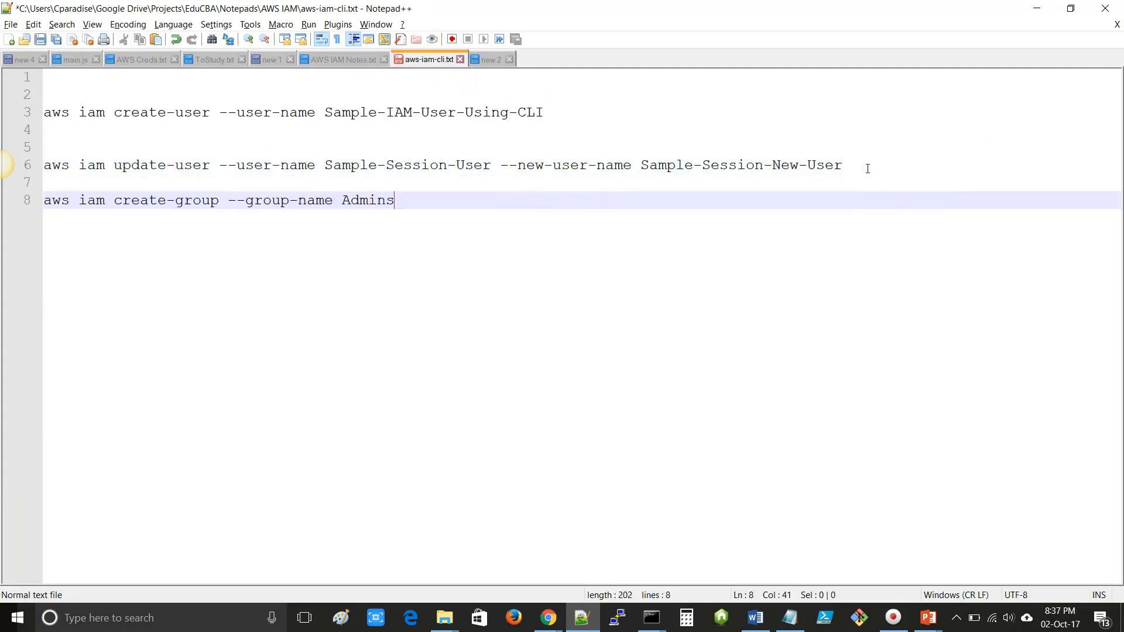
double_click(375, 206)
text(Sam)
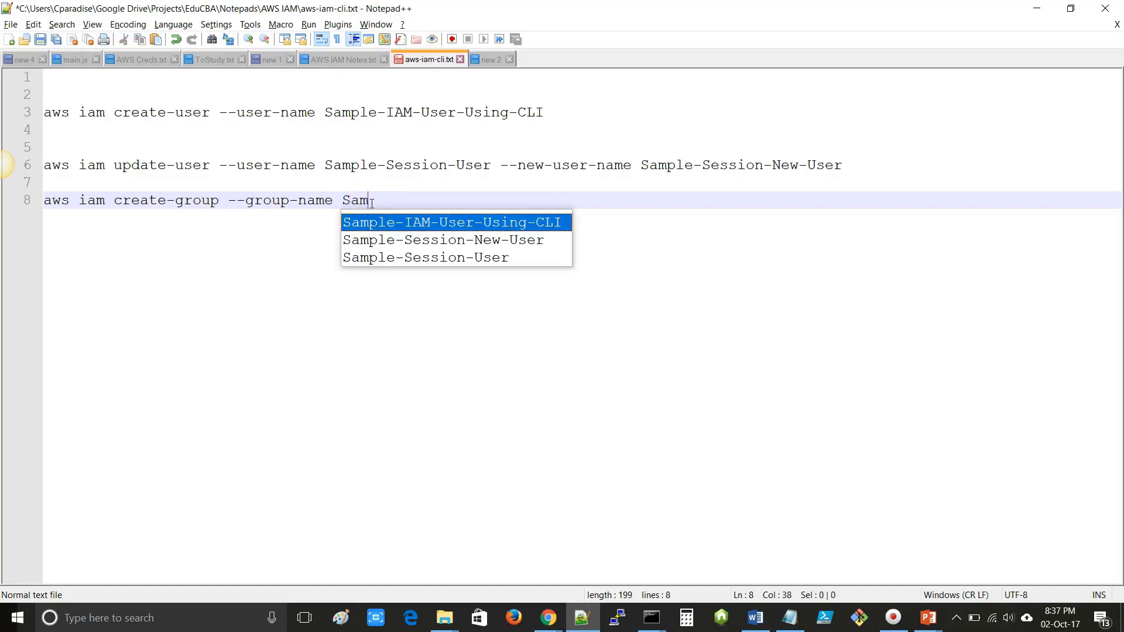
text(ple-Session)
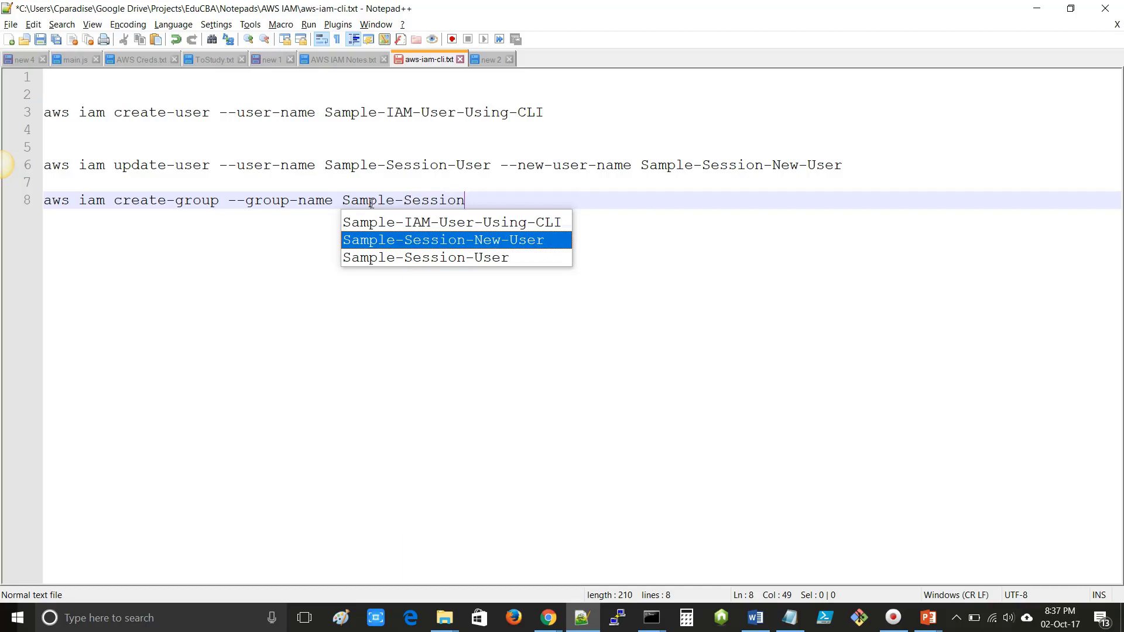
key(Down)
key(Return)
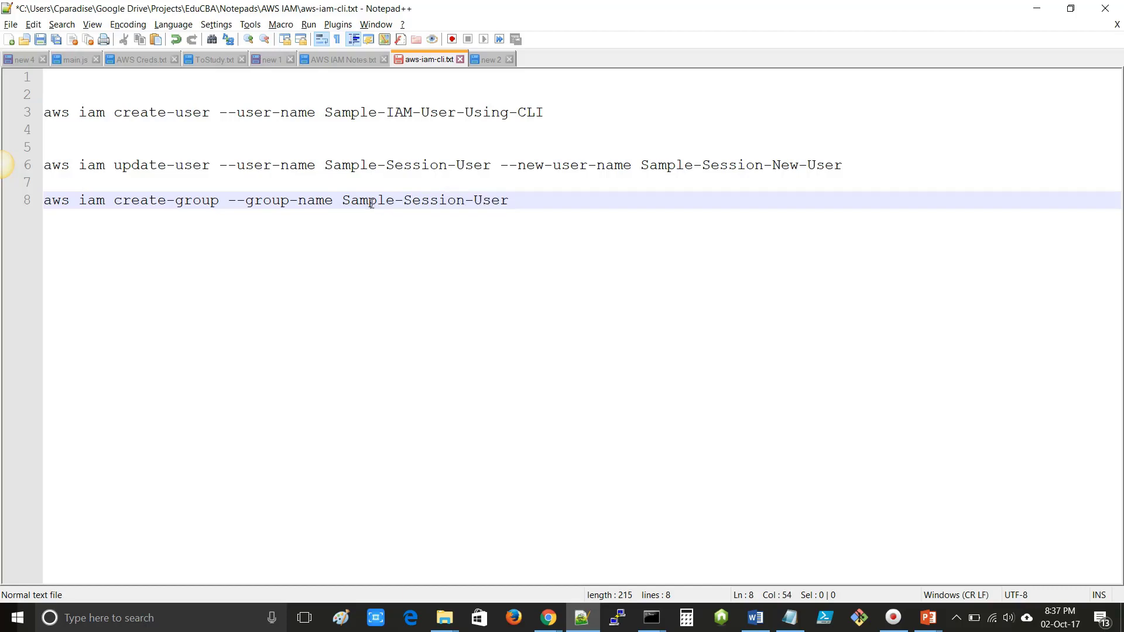
text(-Group)
click(571, 194)
click(444, 620)
click(464, 552)
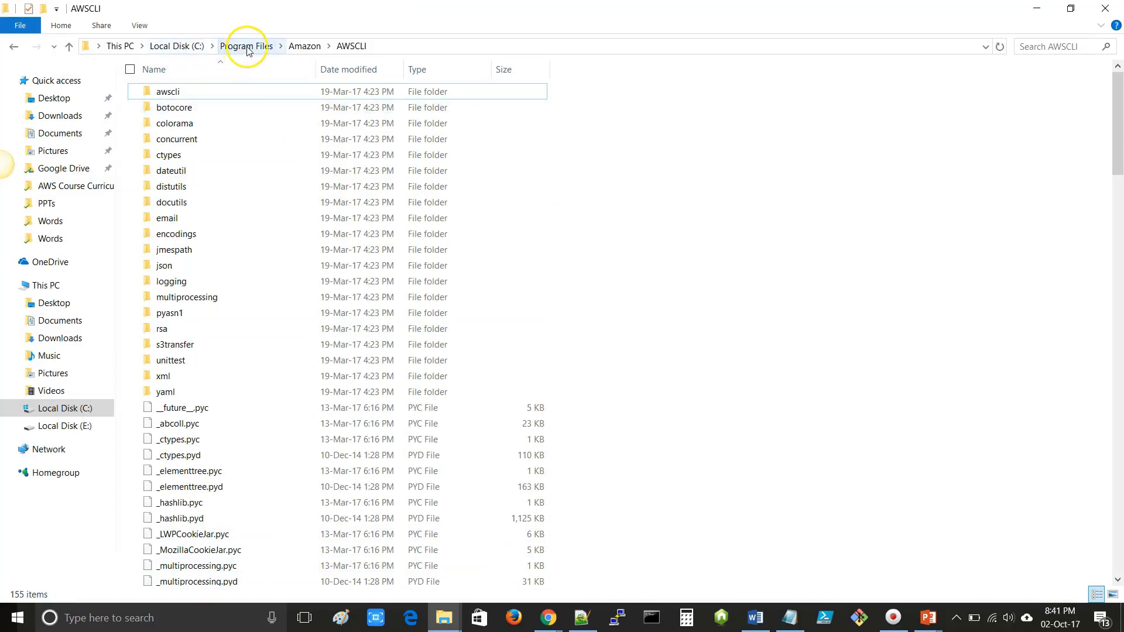
- Open cmd in the AWSCLI folder and run the copied aws iam create-group command
click(392, 46)
text(cmd)
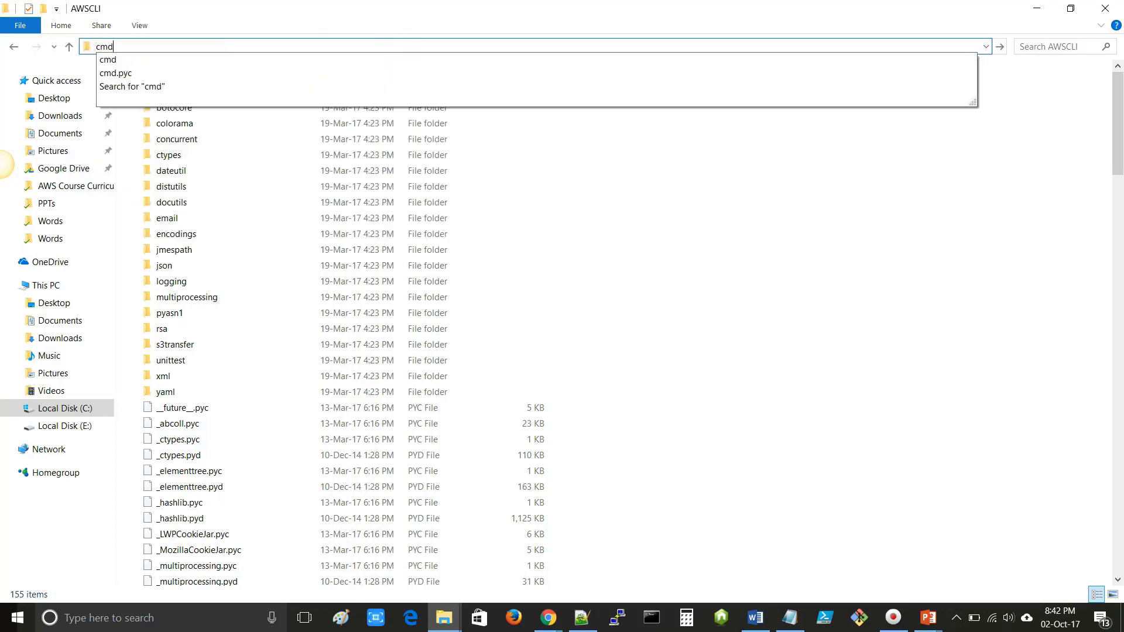
key(Return)
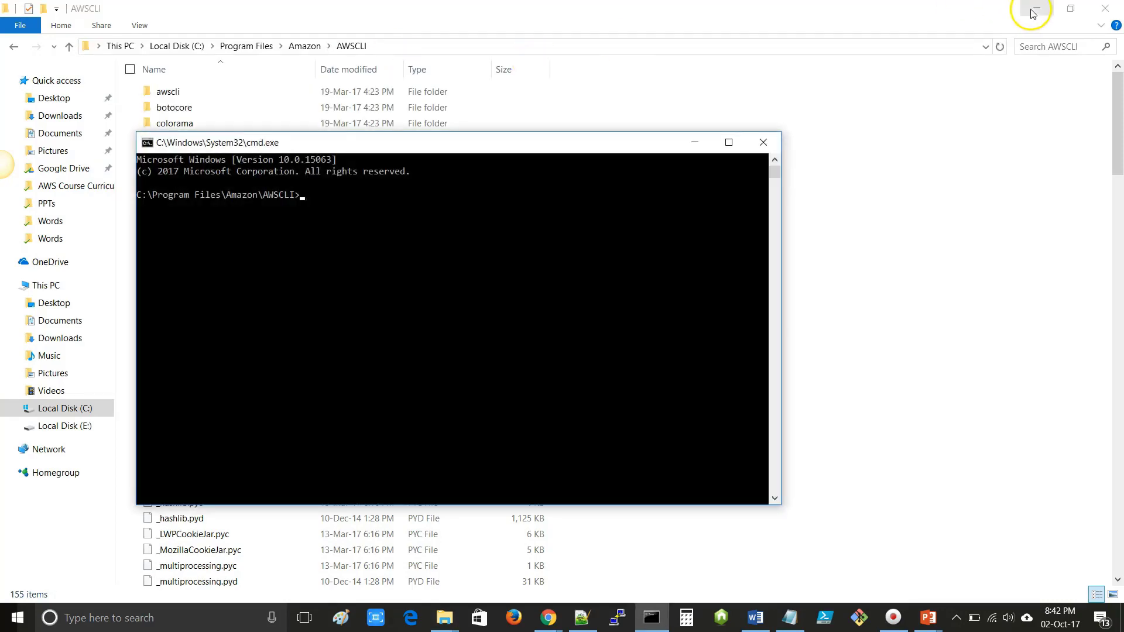
click(1033, 13)
drag(660, 153, 680, 201)
drag(440, 181, 447, 226)
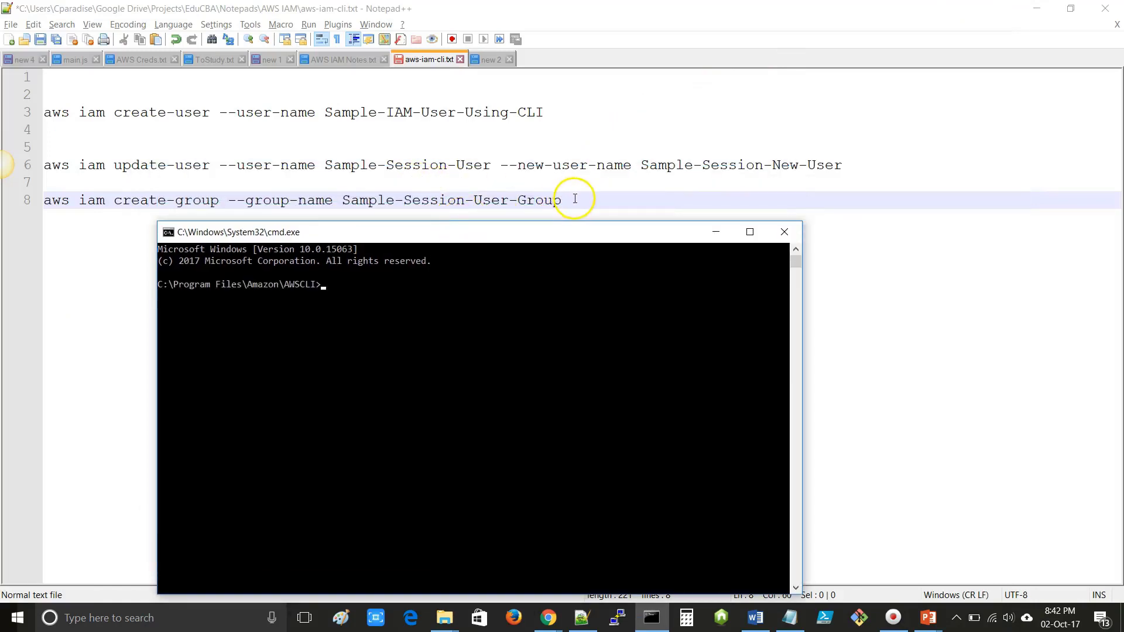
drag(575, 199, 23, 201)
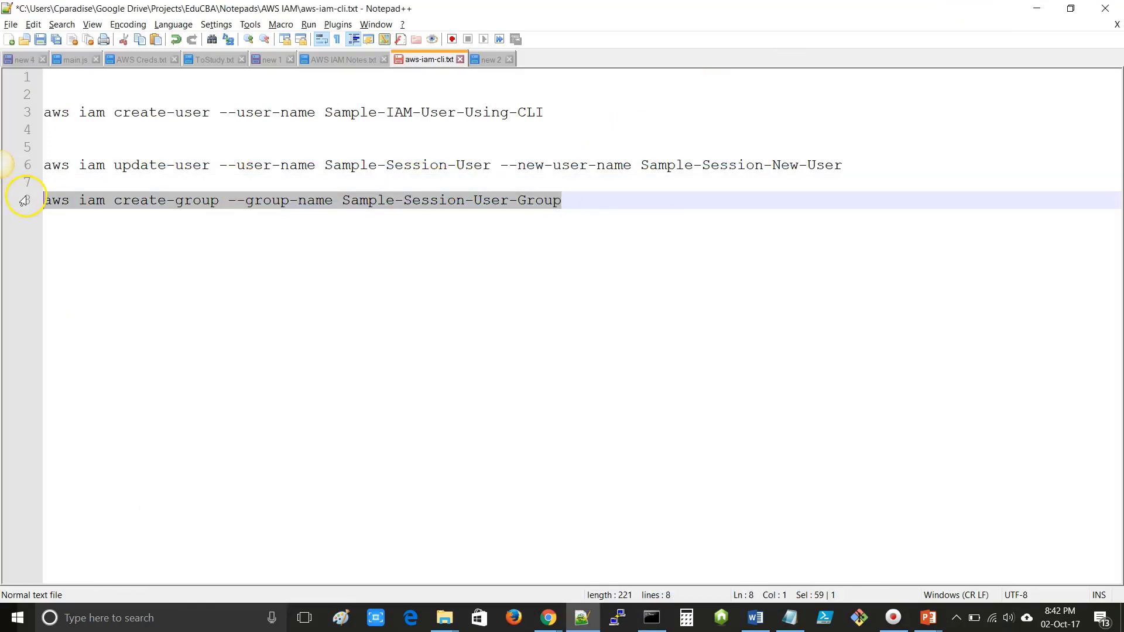
key(alt+Tab)
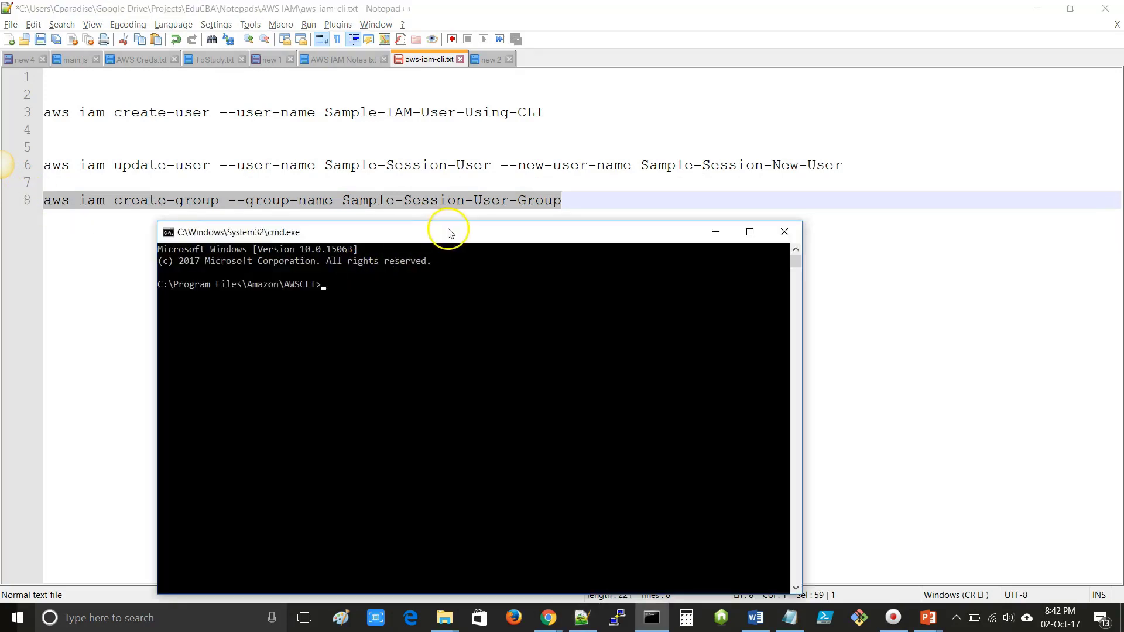
drag(447, 230, 477, 170)
click(403, 241)
text(aws iam create-group --group-name Sample-Session-User-Group)
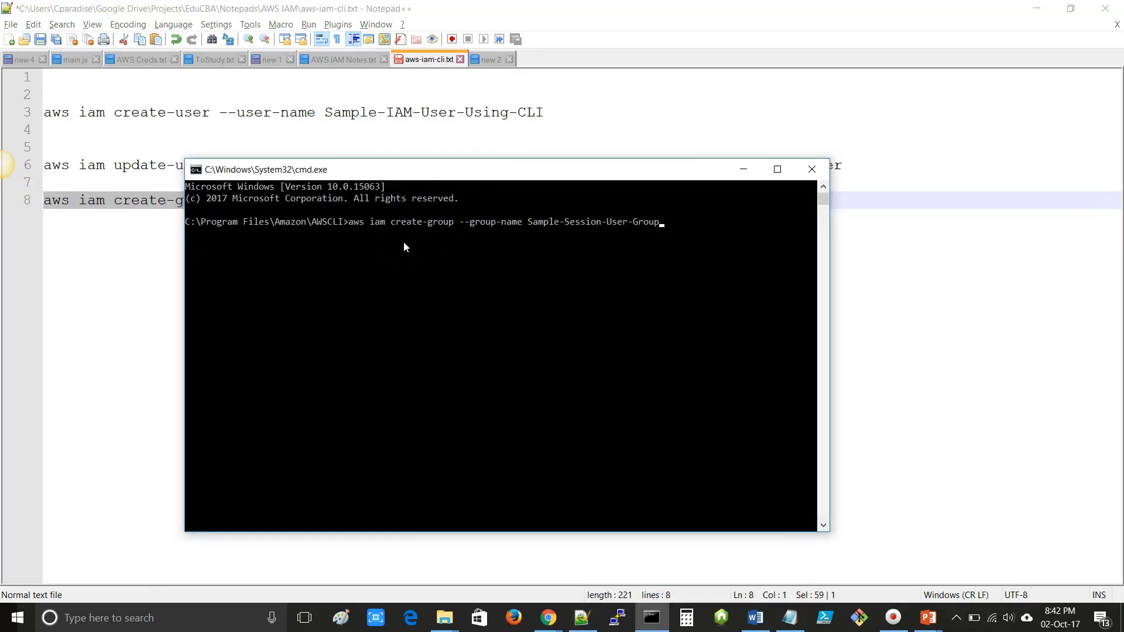
key(Return)
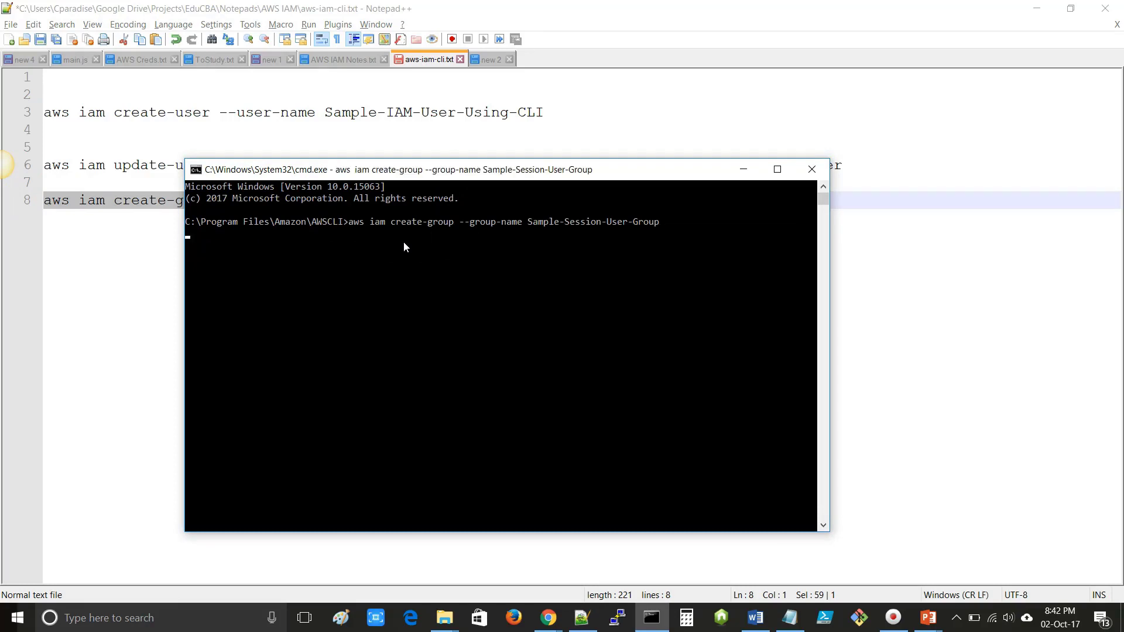
- Review the returned JSON and copy the Sample-Session-User-Group name from the output
click(491, 170)
drag(490, 171, 501, 151)
click(404, 290)
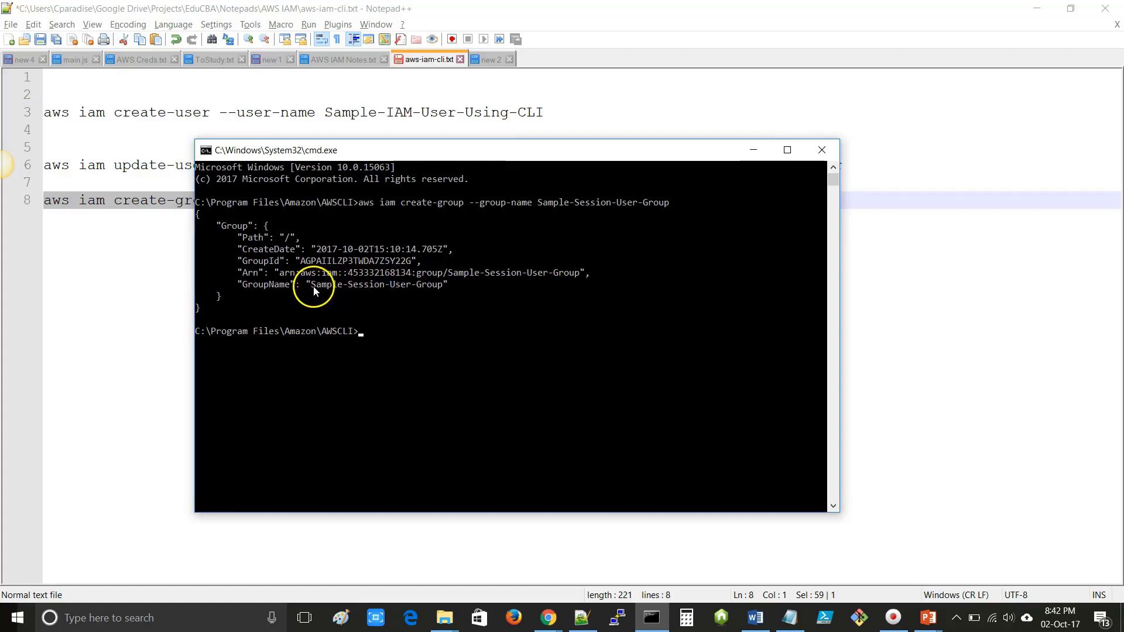
drag(313, 286, 441, 291)
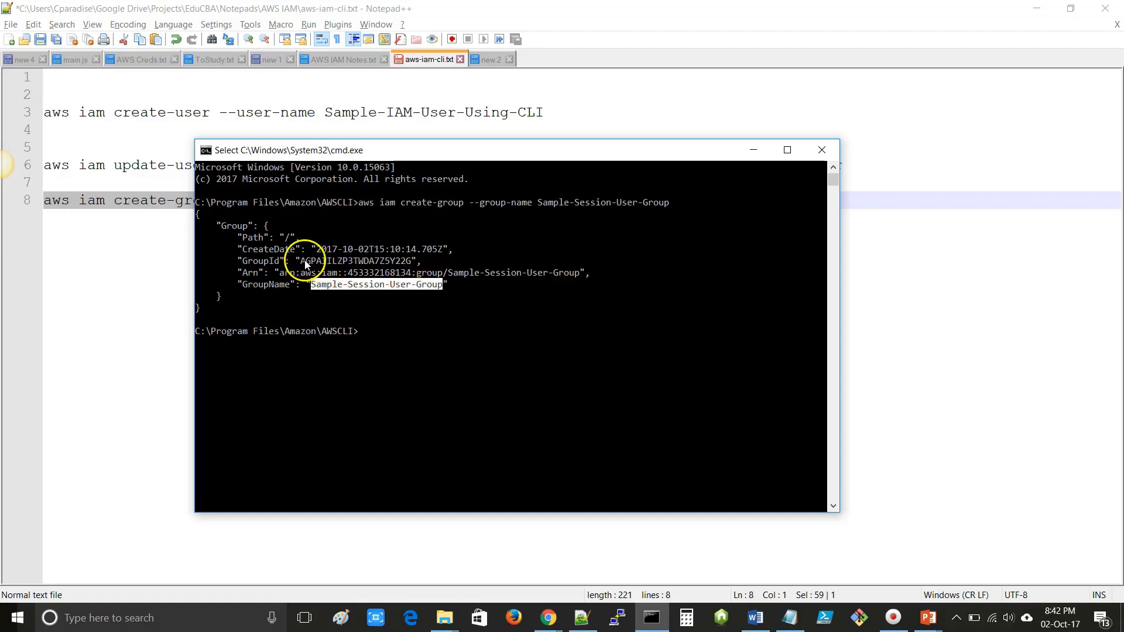
drag(302, 262, 411, 262)
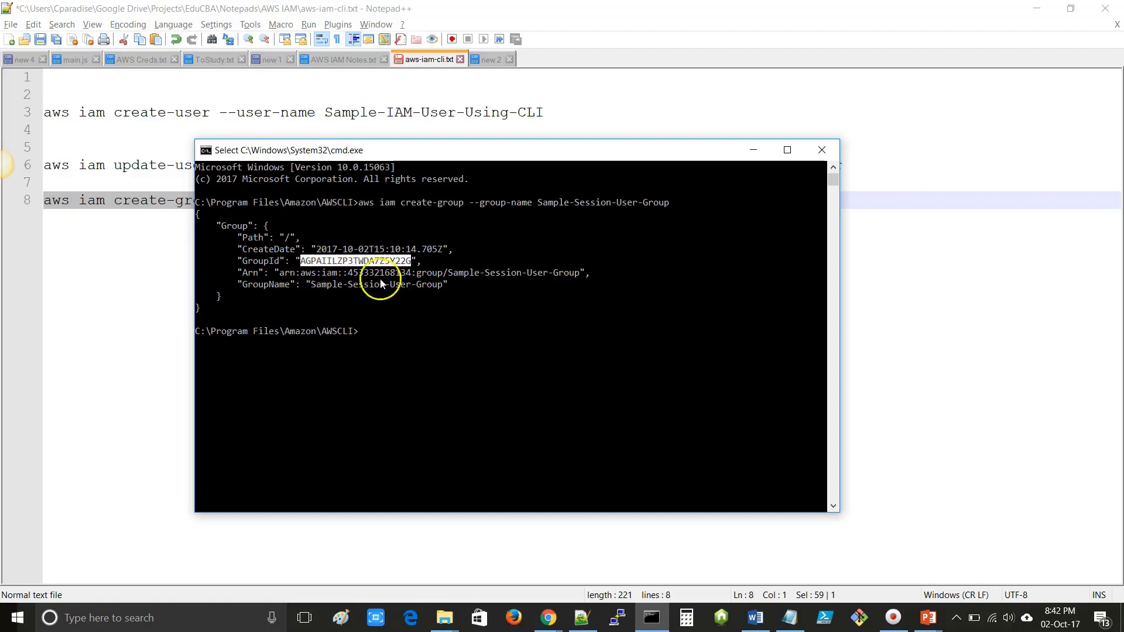
drag(314, 285, 441, 289)
key(ctrl+c)
right_click(441, 288)
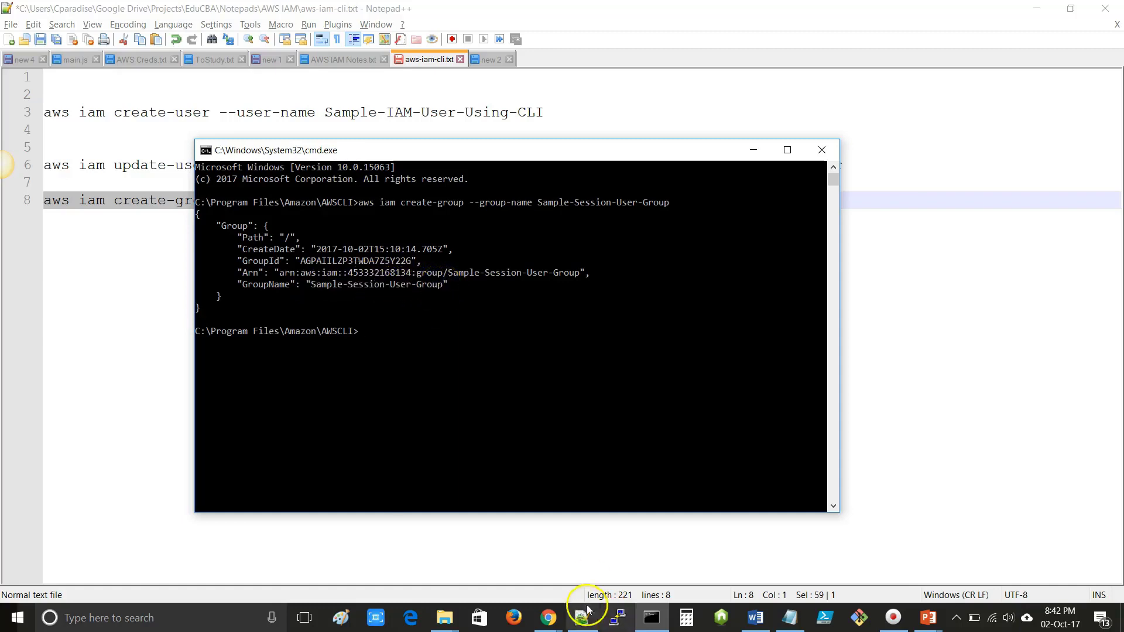
click(548, 617)
- Filter the IAM groups list on the pasted Sample-Session-User-Group name and select its row
click(604, 571)
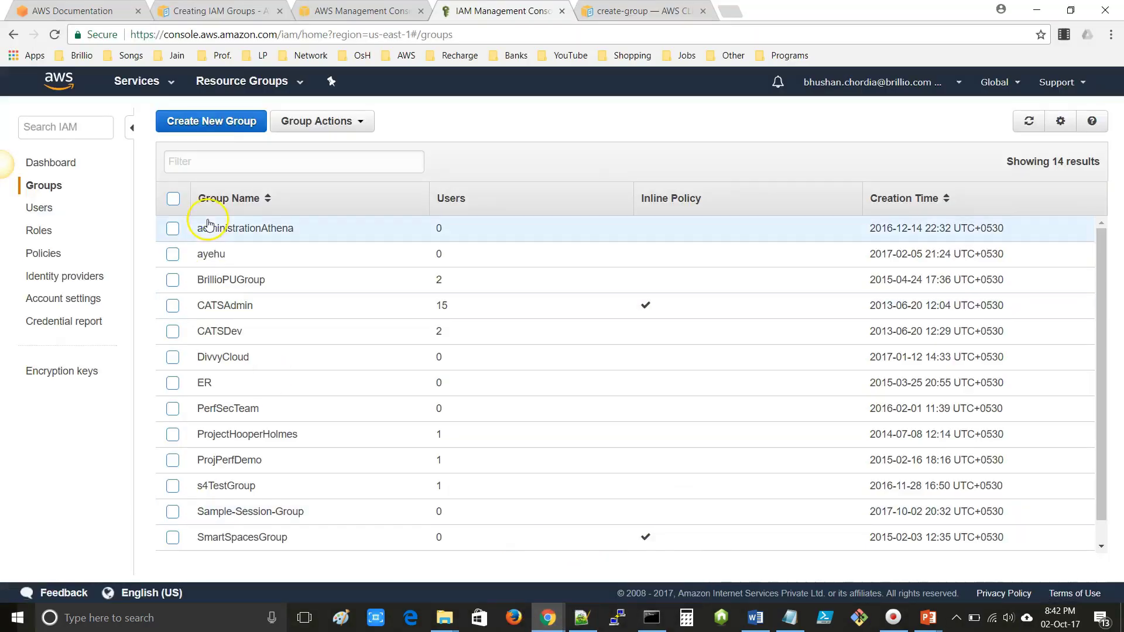
click(244, 163)
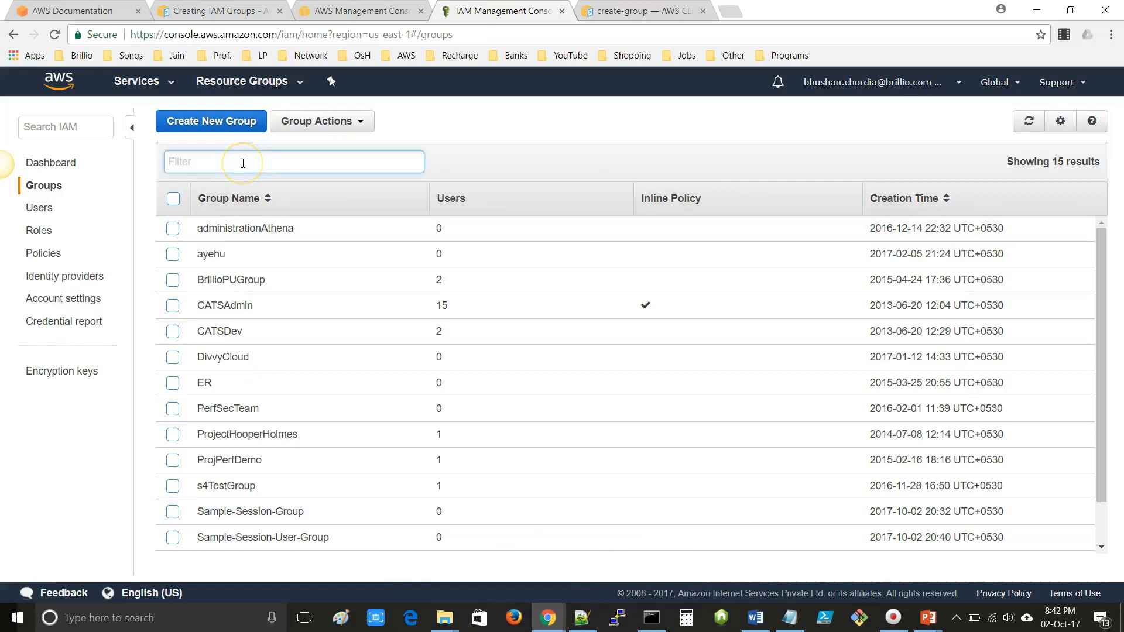
key(ctrl+v)
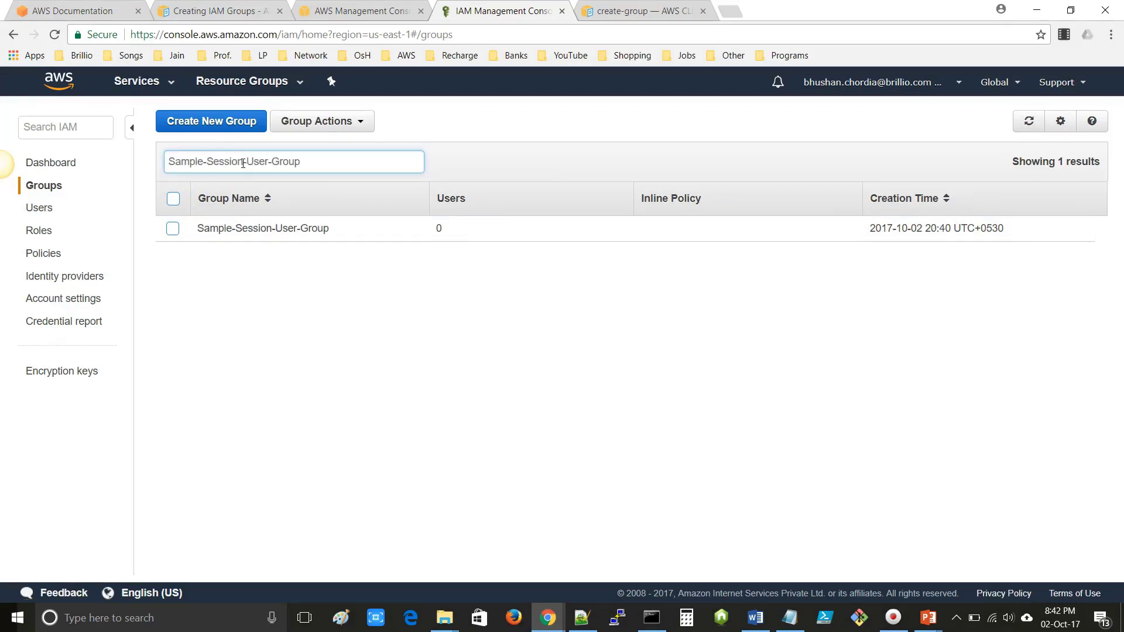
click(174, 232)
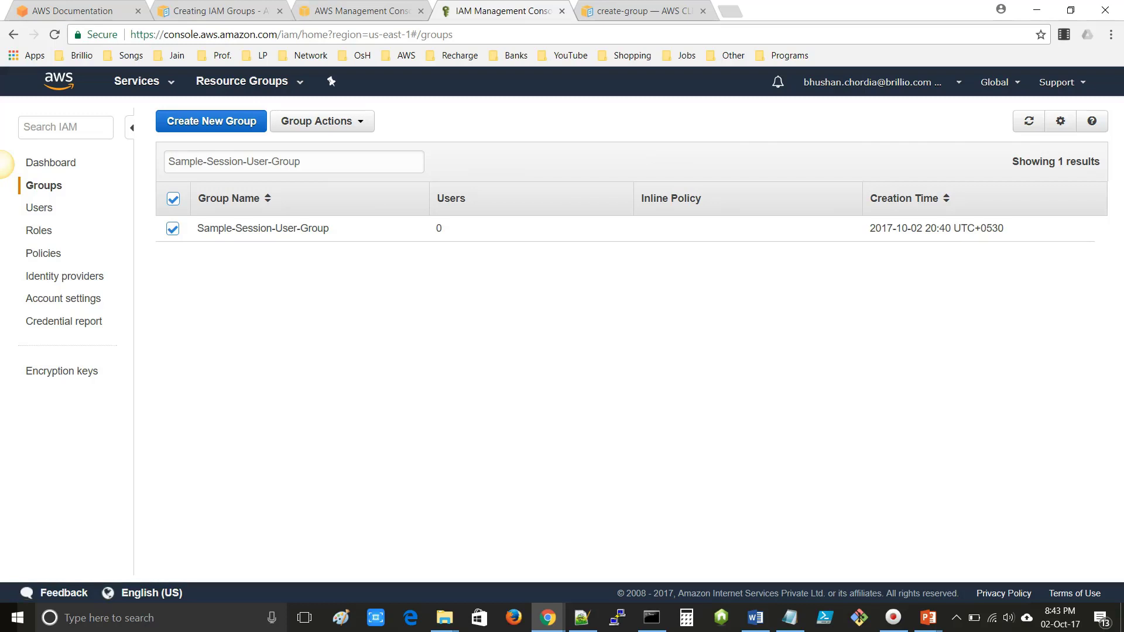
key(alt+Tab)
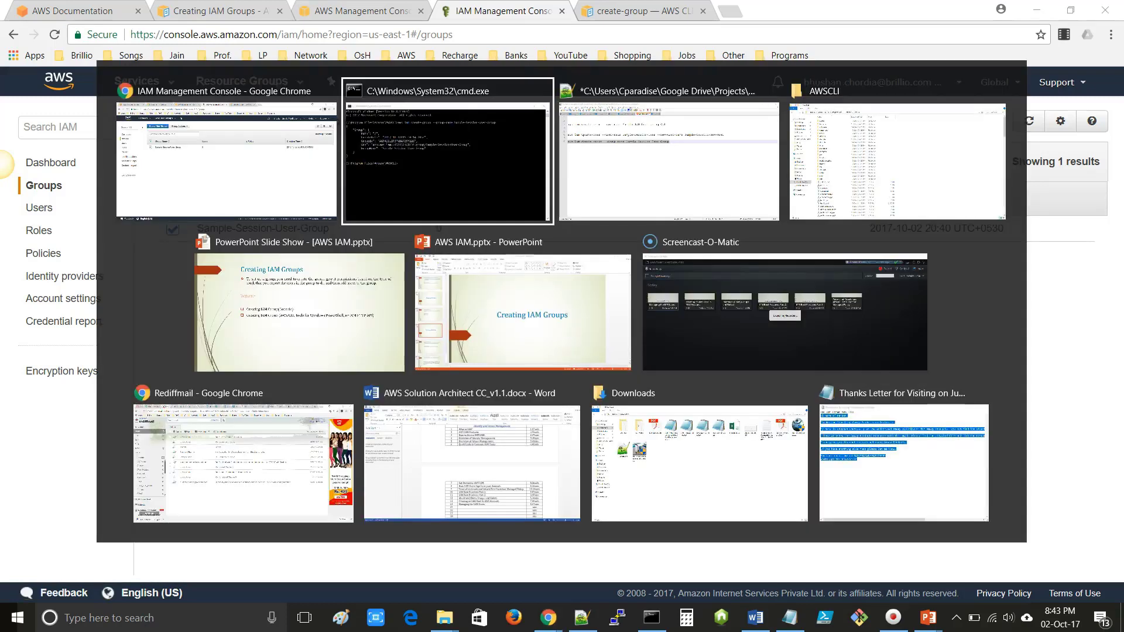
- Advance the slide show to 'Managing IAM Groups' and its topics slide, then return to Chrome
key(alt+Tab)
key(alt+Tab)
key(alt+Tab)
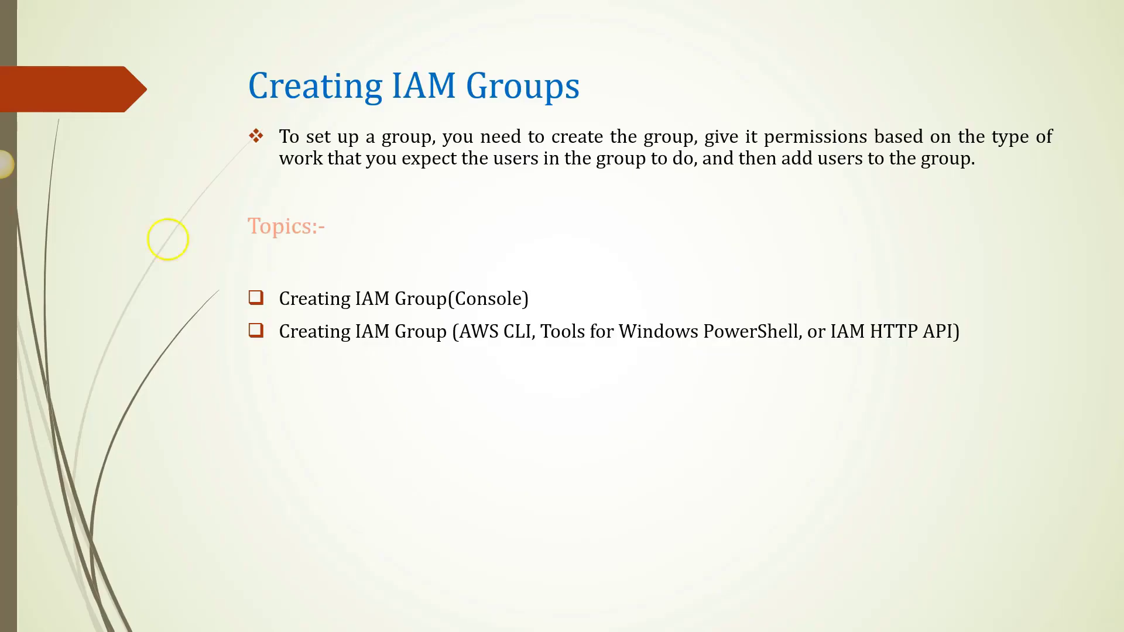
click(27, 588)
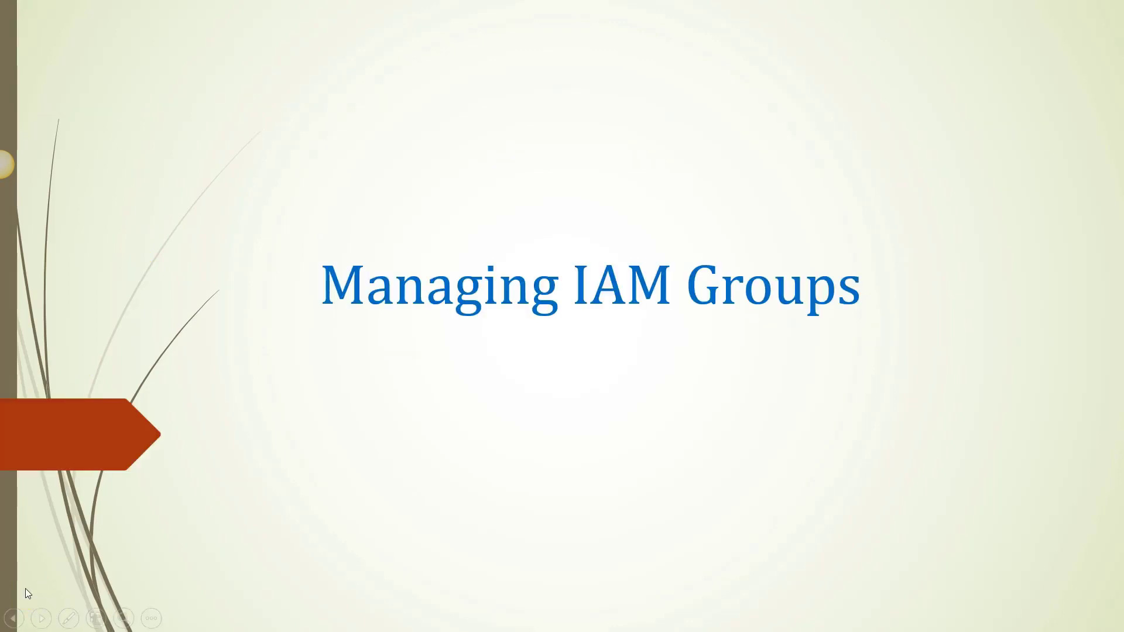
key(Right)
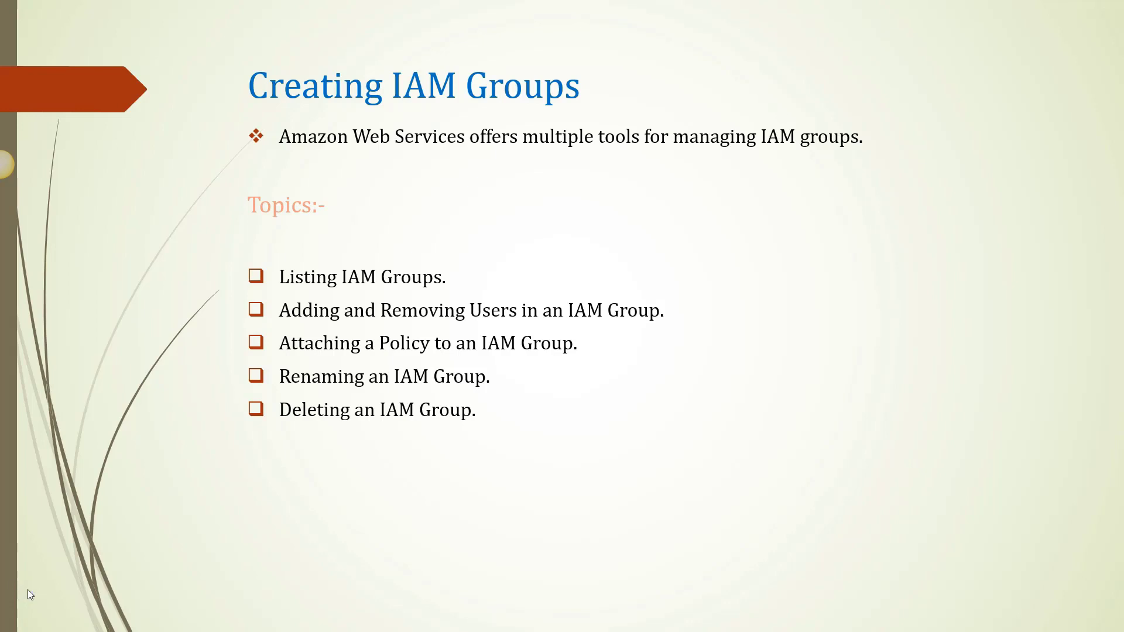
key(alt+Tab)
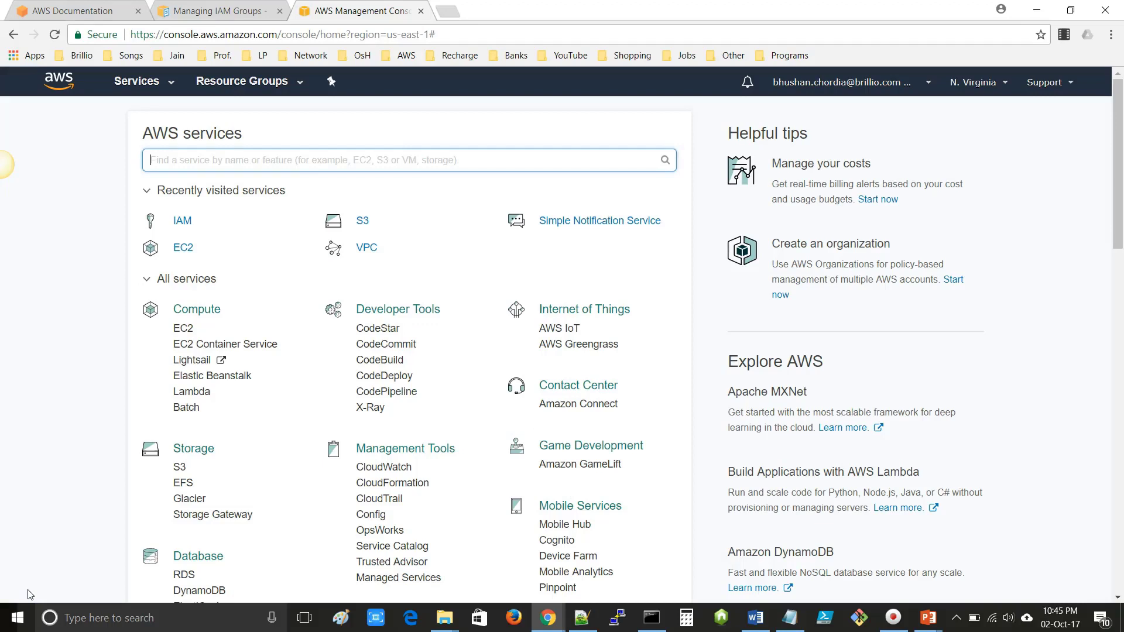
- Open IAM in a new tab from the console home and filter Groups on 'sample'
click(217, 561)
scroll(322, 485, down, 5)
click(404, 381)
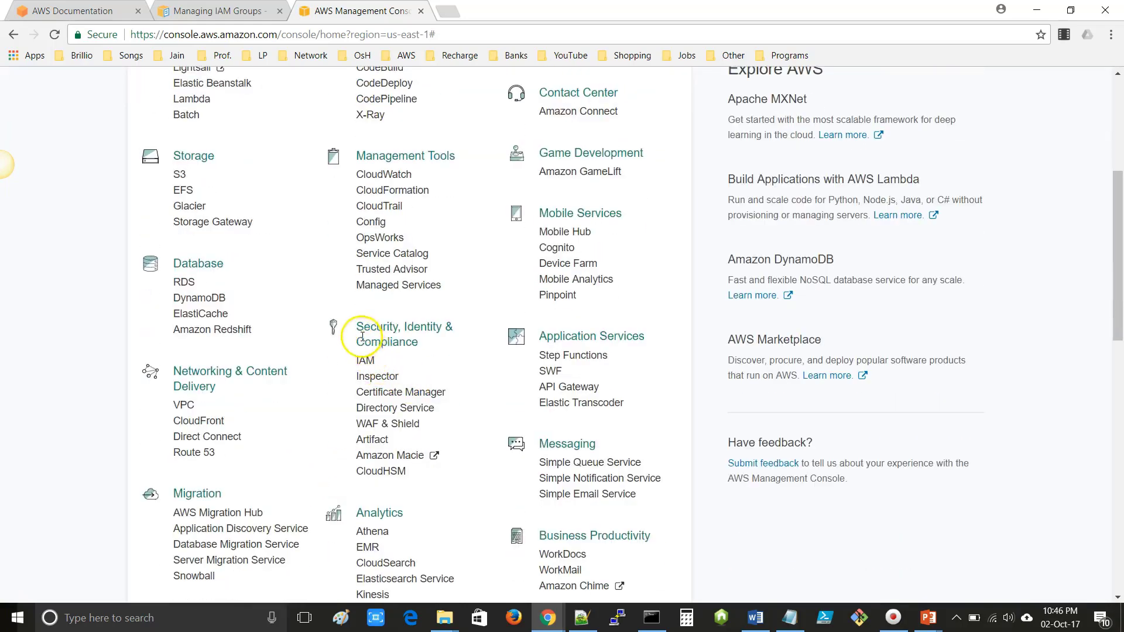
right_click(368, 368)
click(398, 378)
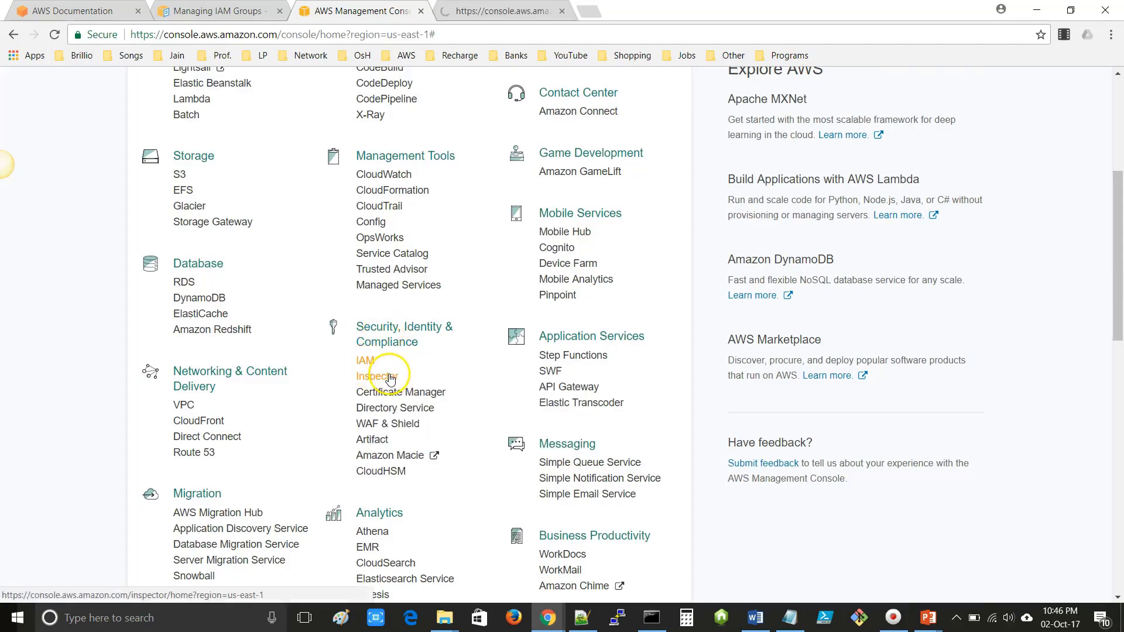
click(482, 11)
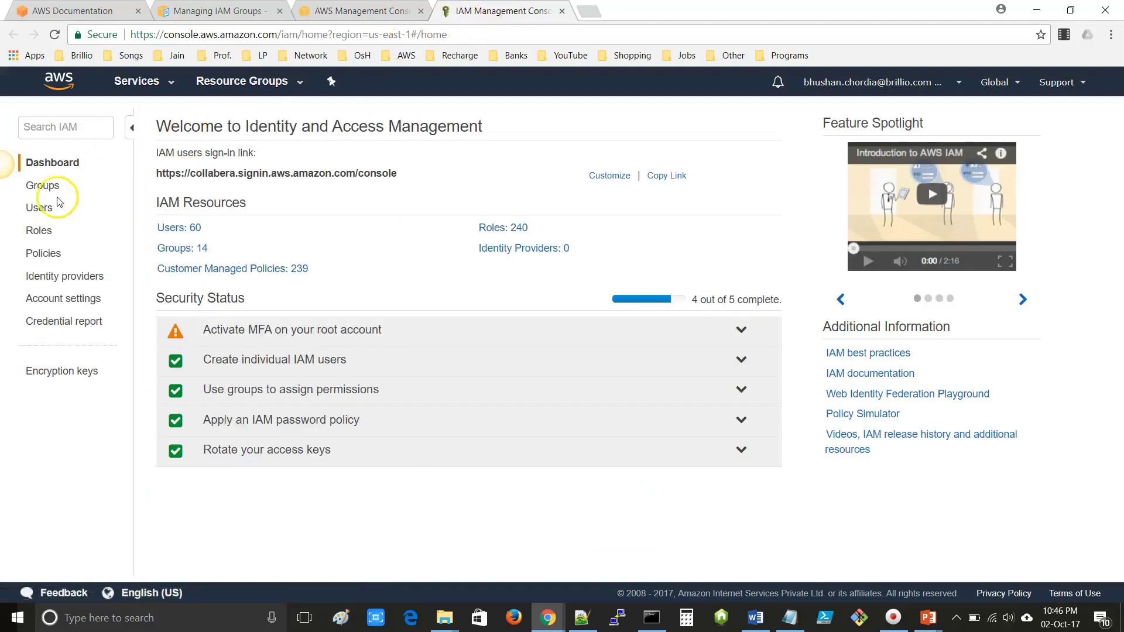
click(47, 191)
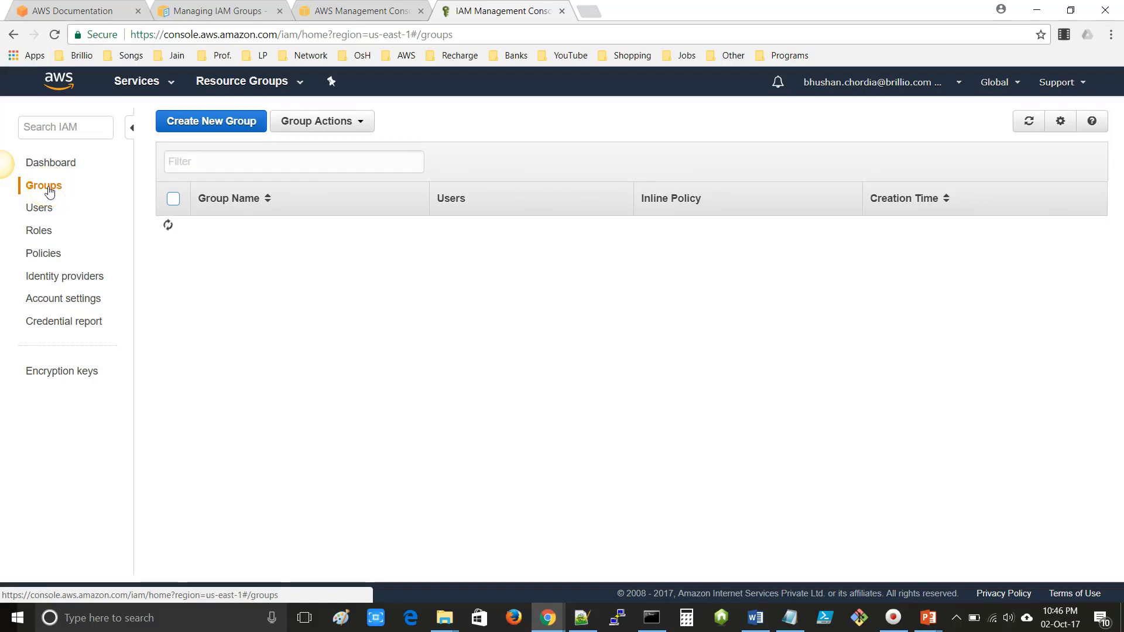
click(190, 161)
text(sample)
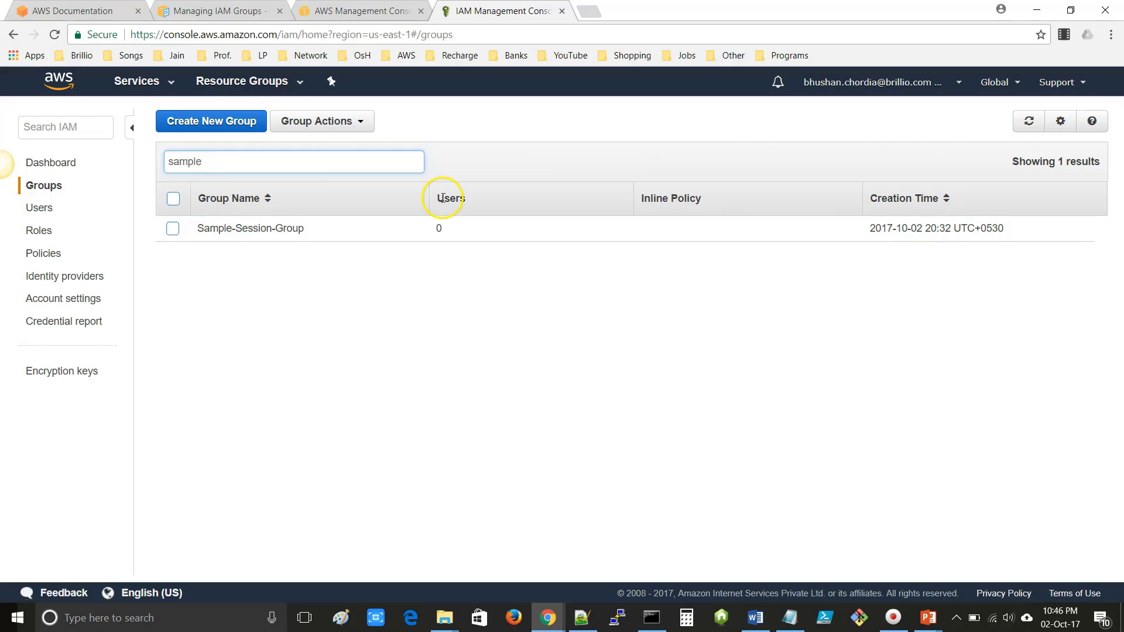
- Attach IAMFullAccess to Sample-Session-Group, then view the group's Users tab
click(249, 232)
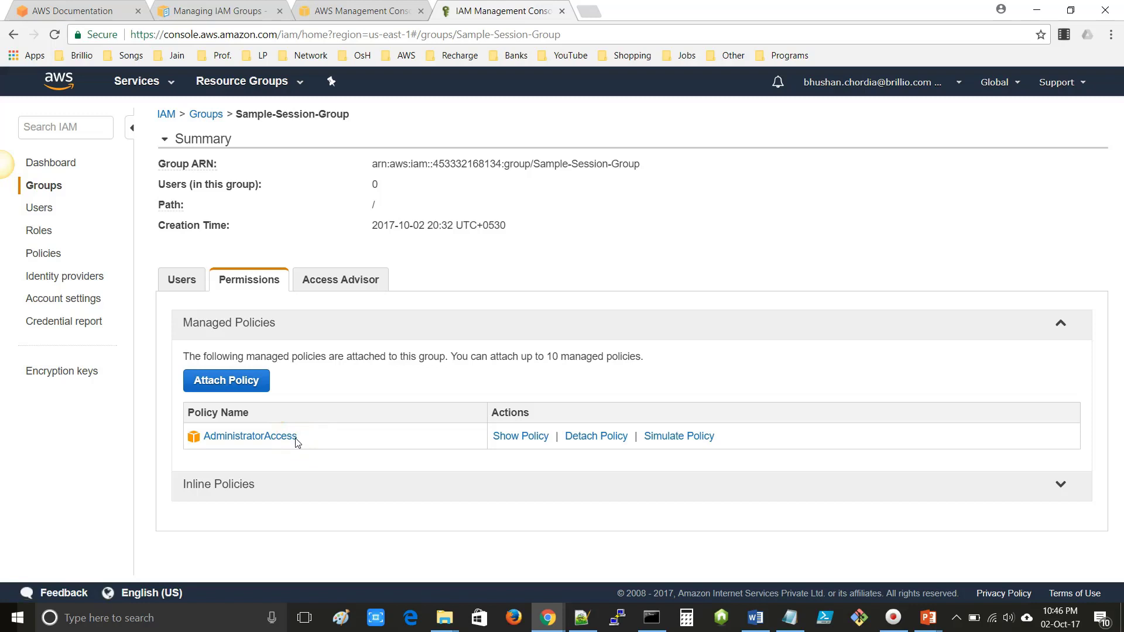
click(224, 387)
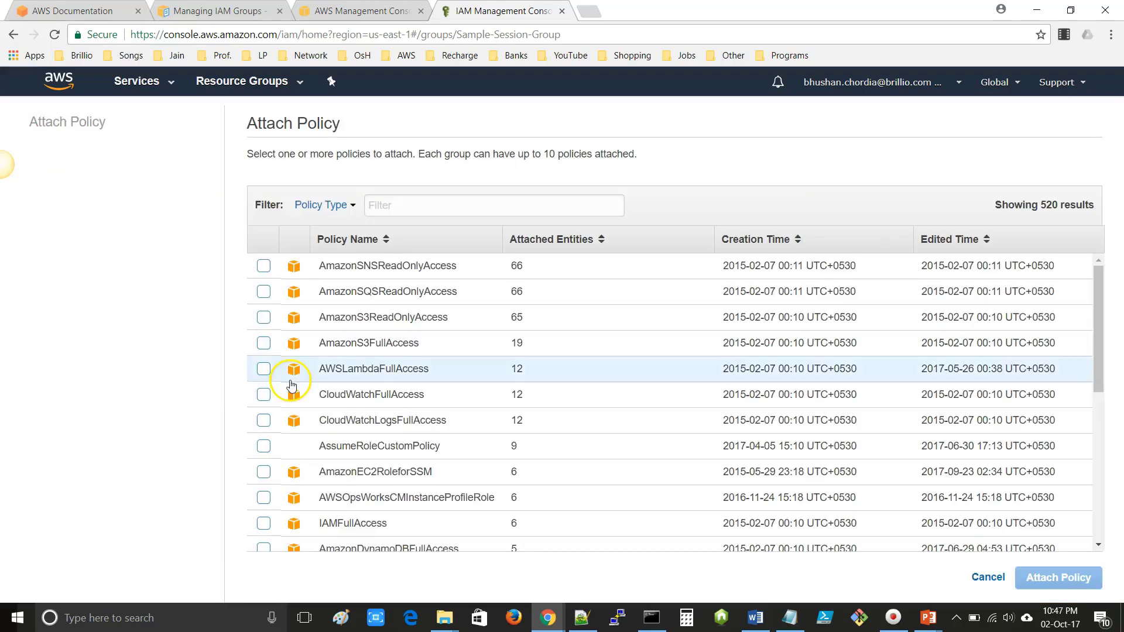
scroll(291, 384, down, 3)
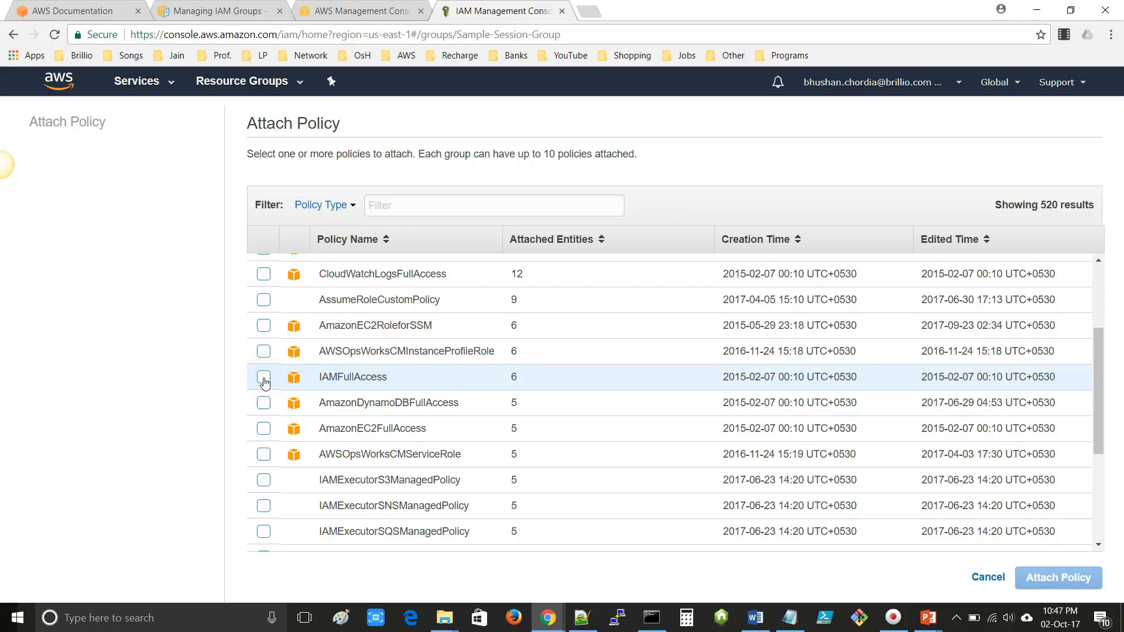
click(263, 378)
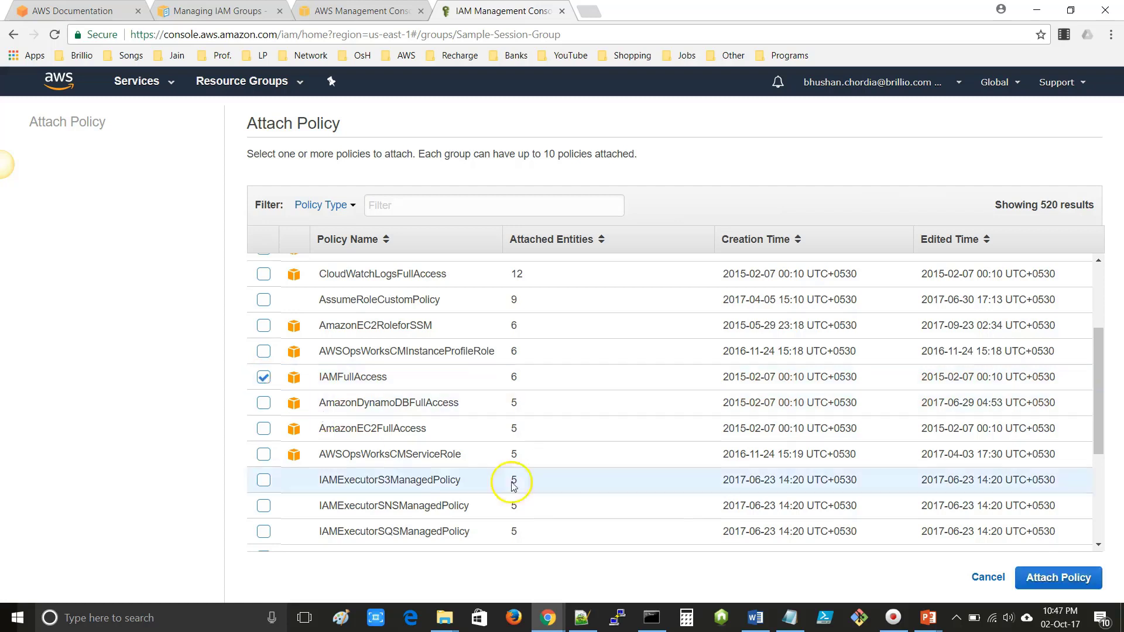
click(1071, 581)
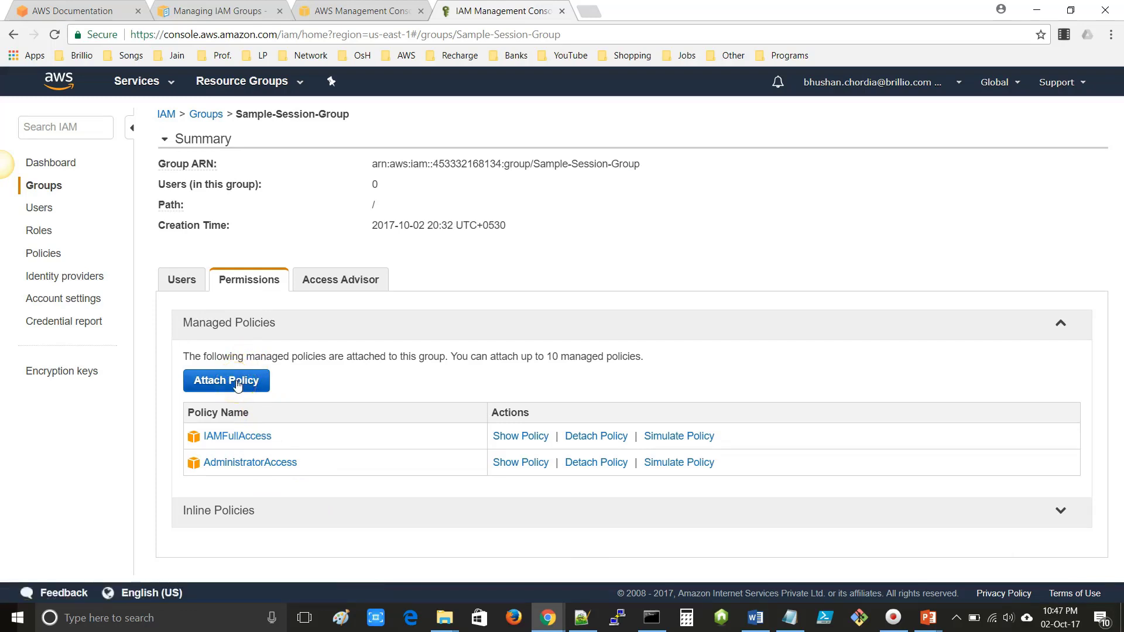
click(181, 280)
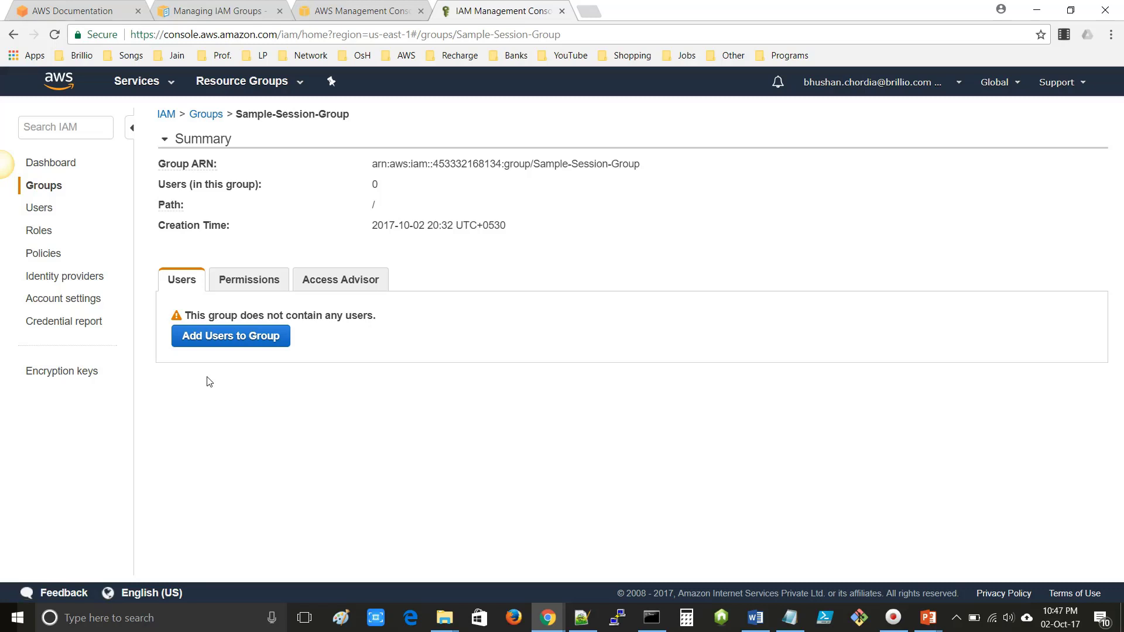
- Add the user code-build-test to Sample-Session-Group via Add Users to Group
click(223, 339)
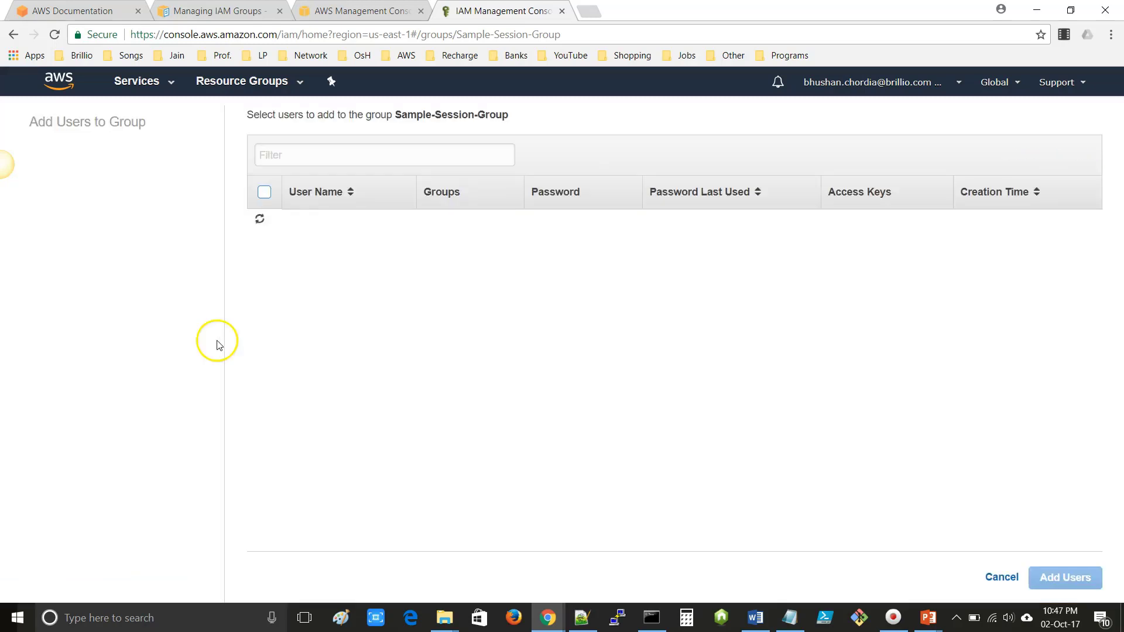
scroll(320, 347, down, 3)
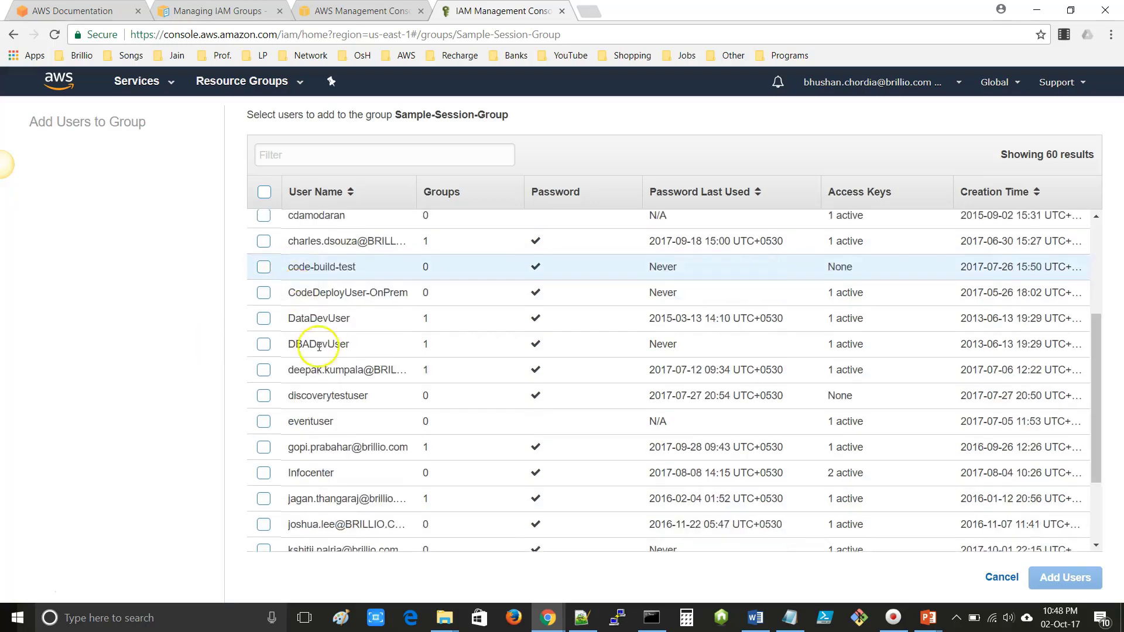
scroll(320, 346, up, 3)
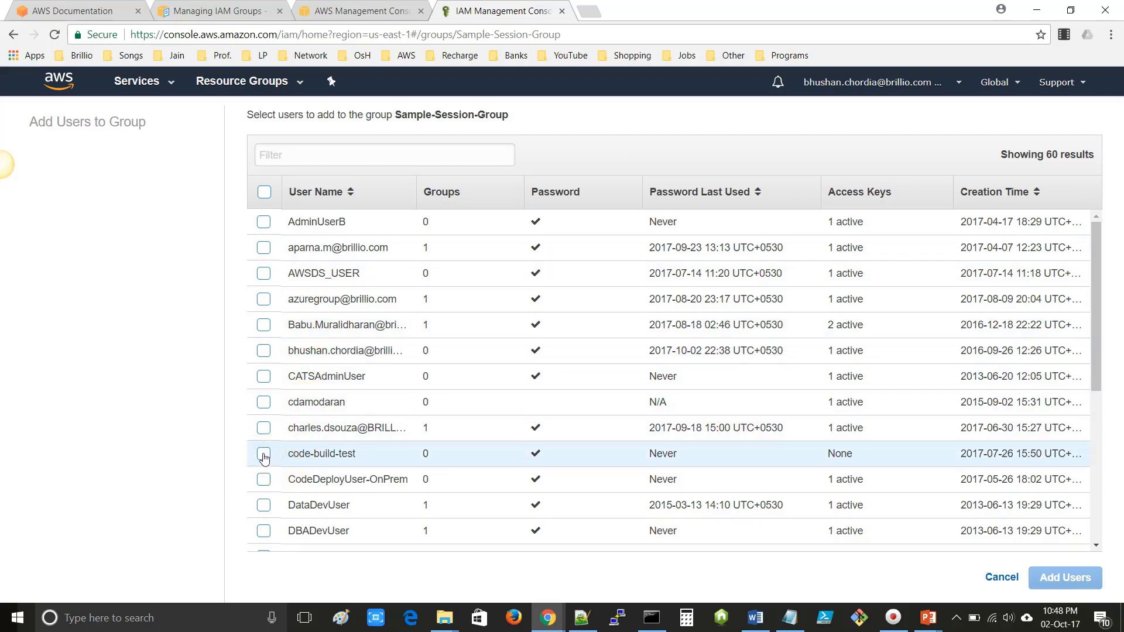
click(264, 455)
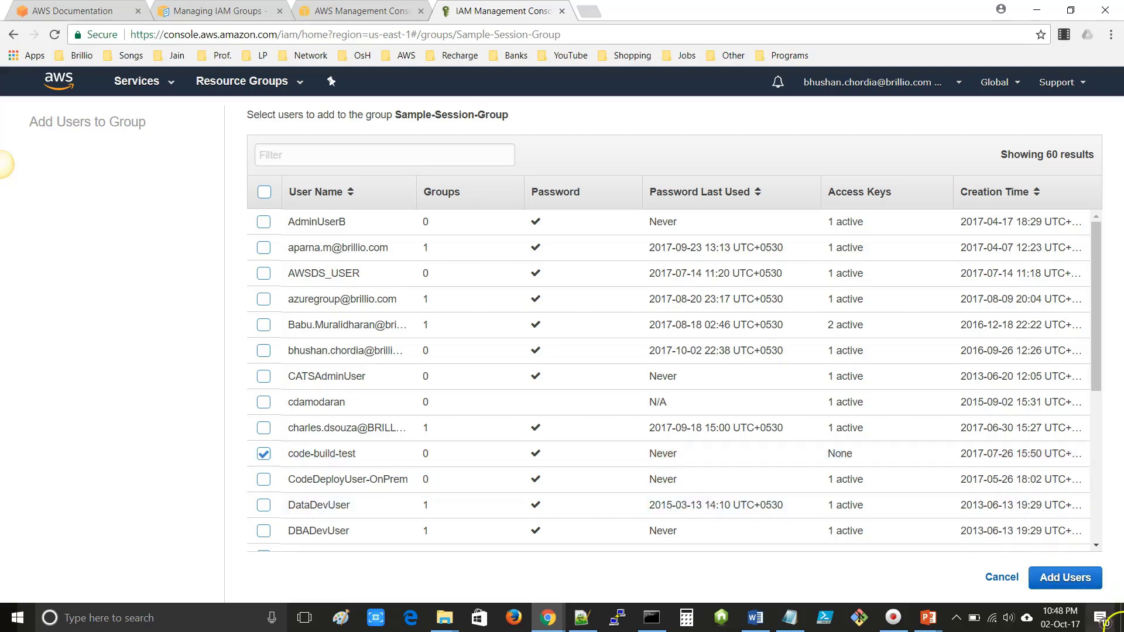
click(1066, 578)
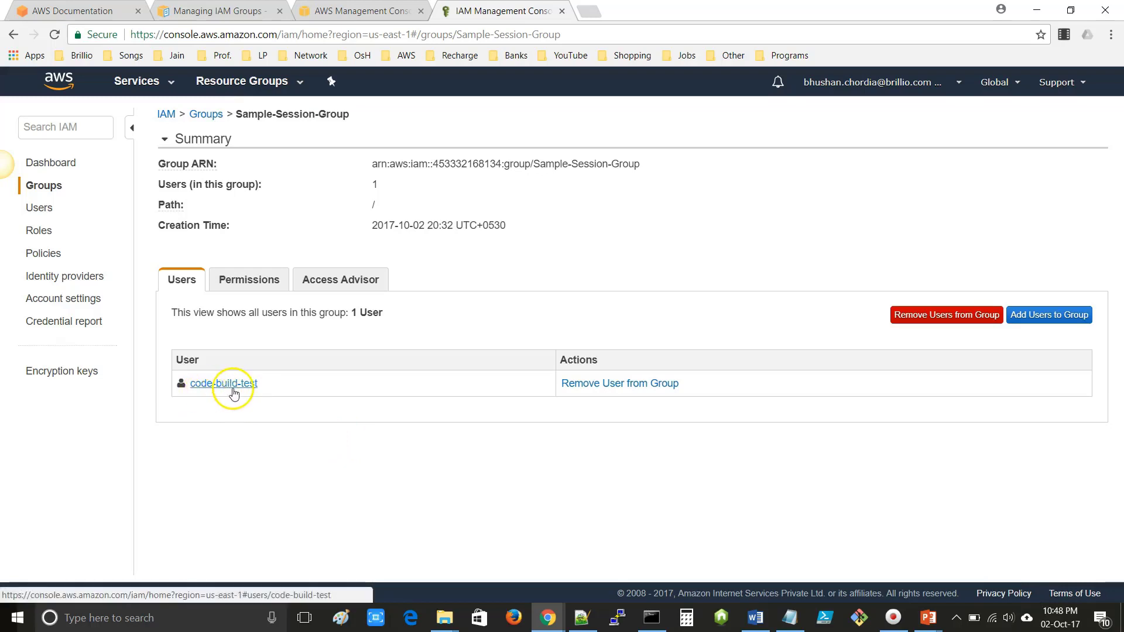
click(252, 391)
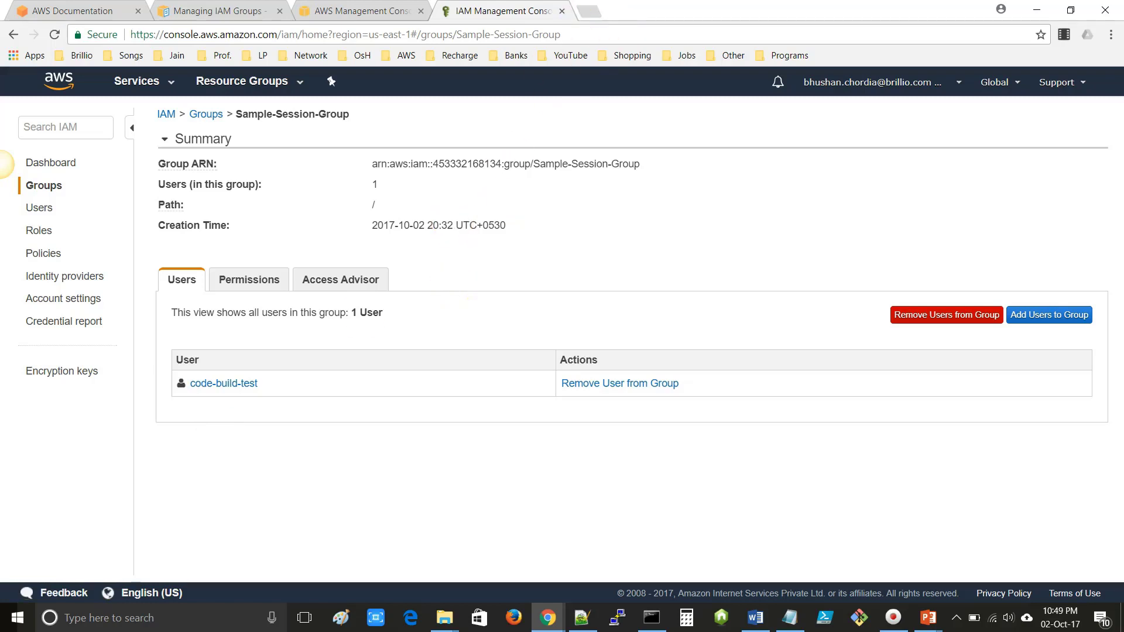
click(588, 11)
- Open the AWS CLI Command Reference from the bookmarks and go to the iam command documentation
click(404, 55)
mouse_move(432, 76)
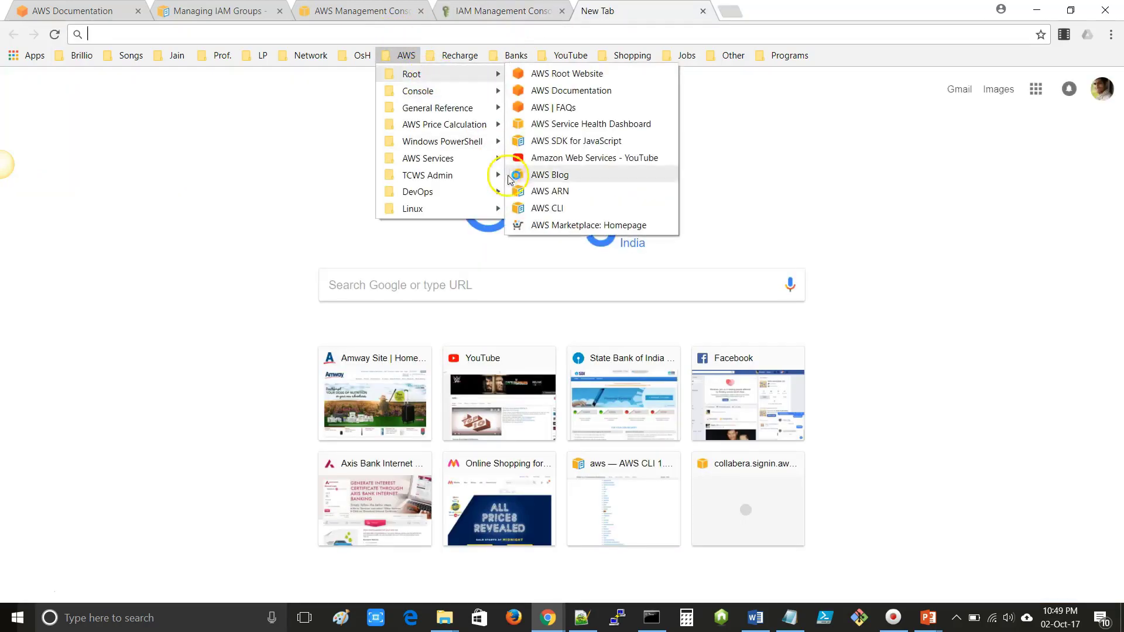
click(559, 206)
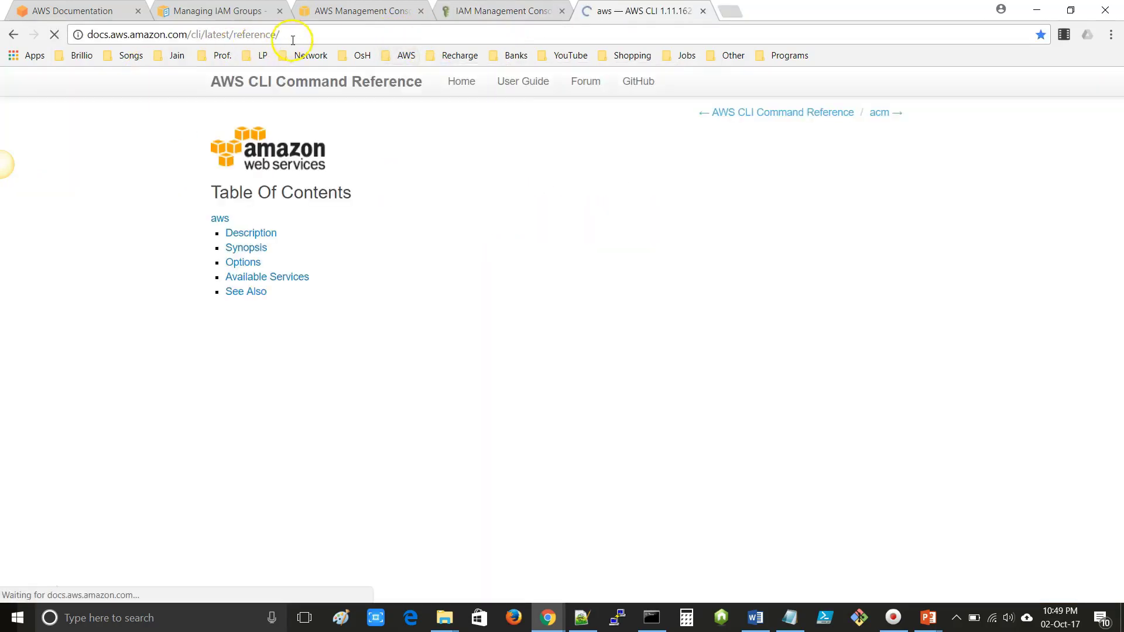
drag(280, 34, 69, 40)
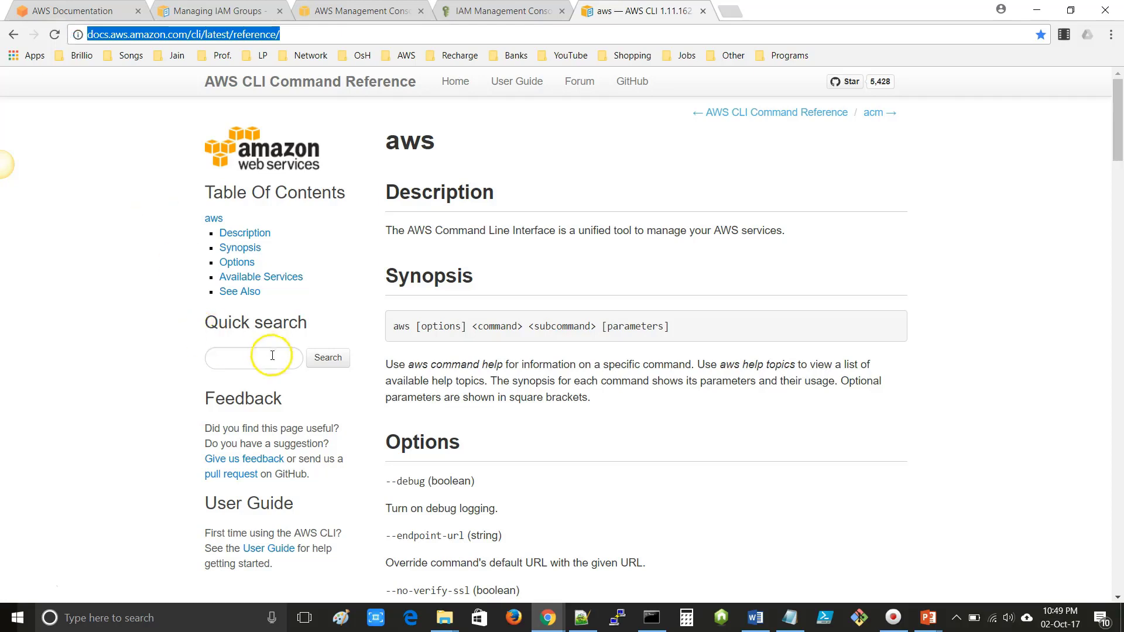
key(ctrl+f)
text(iam)
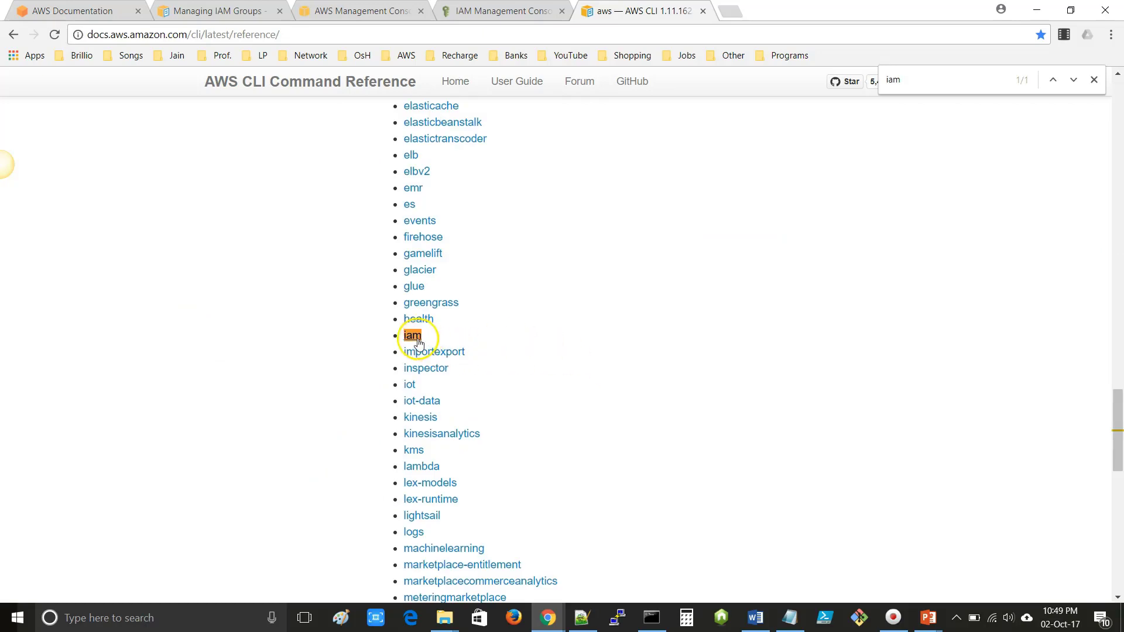
click(417, 340)
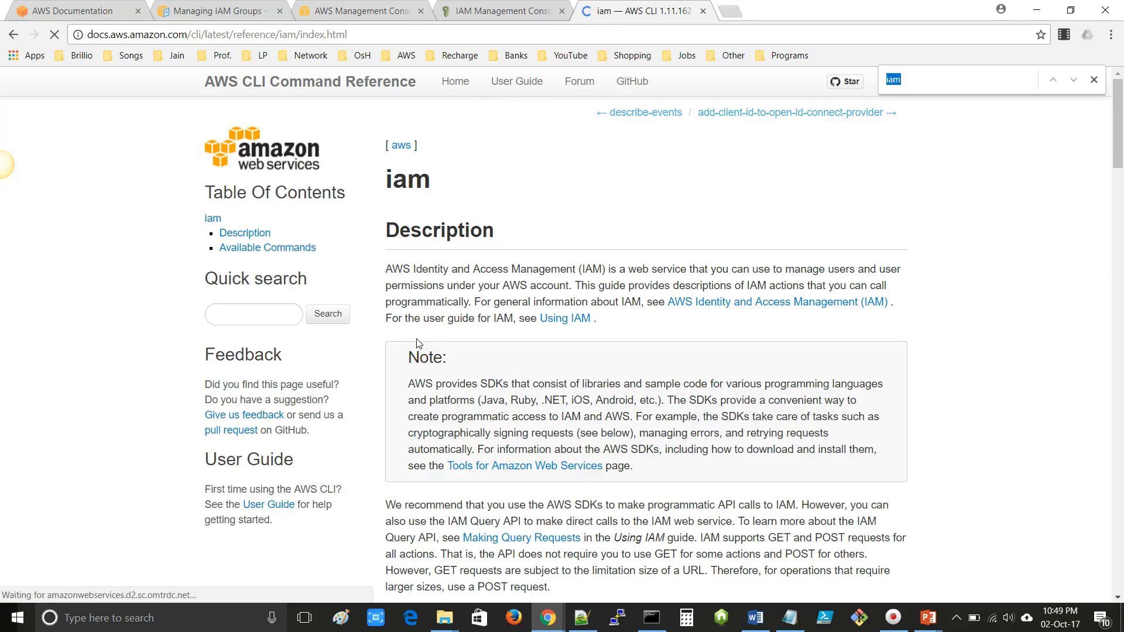
- Open the update-group page and select its example command renaming group Test to Test-1
text(update-)
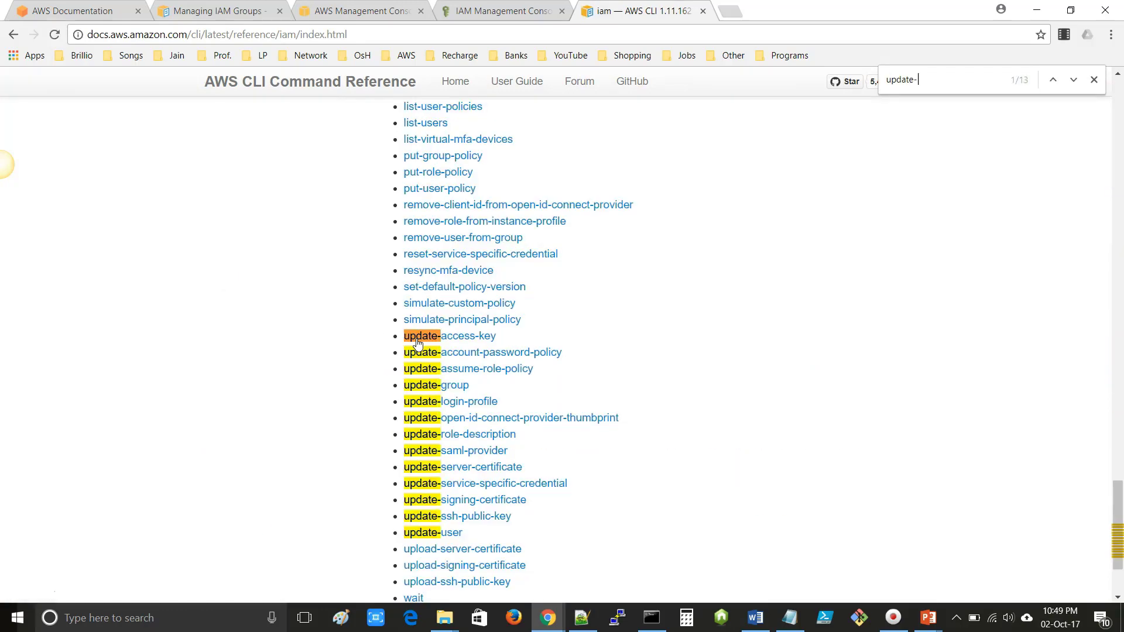
text(gr)
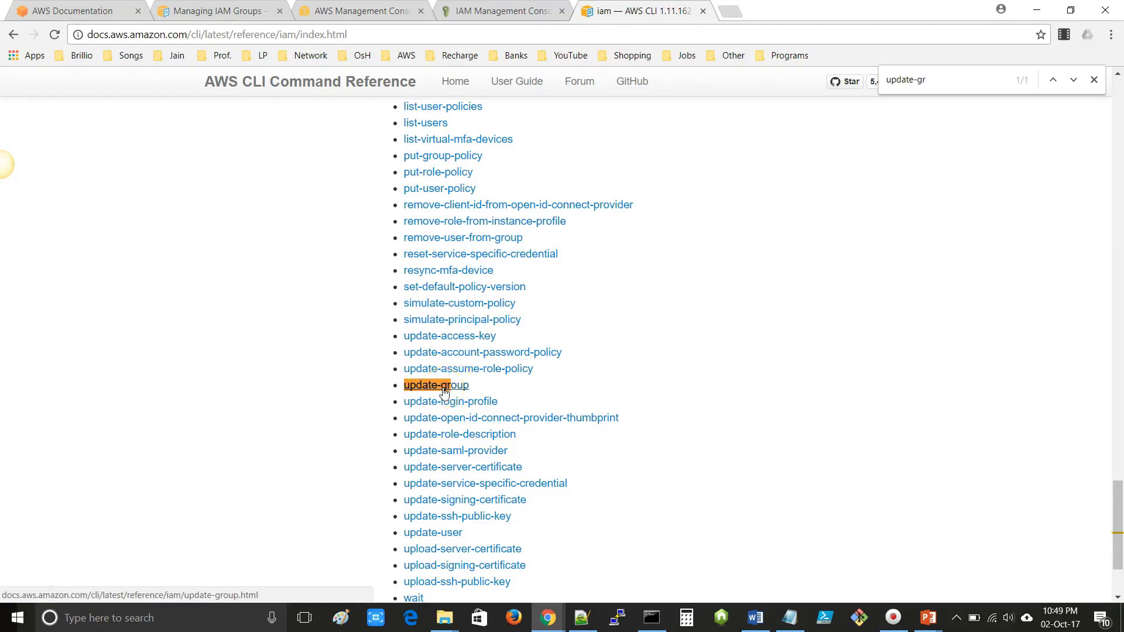
click(444, 391)
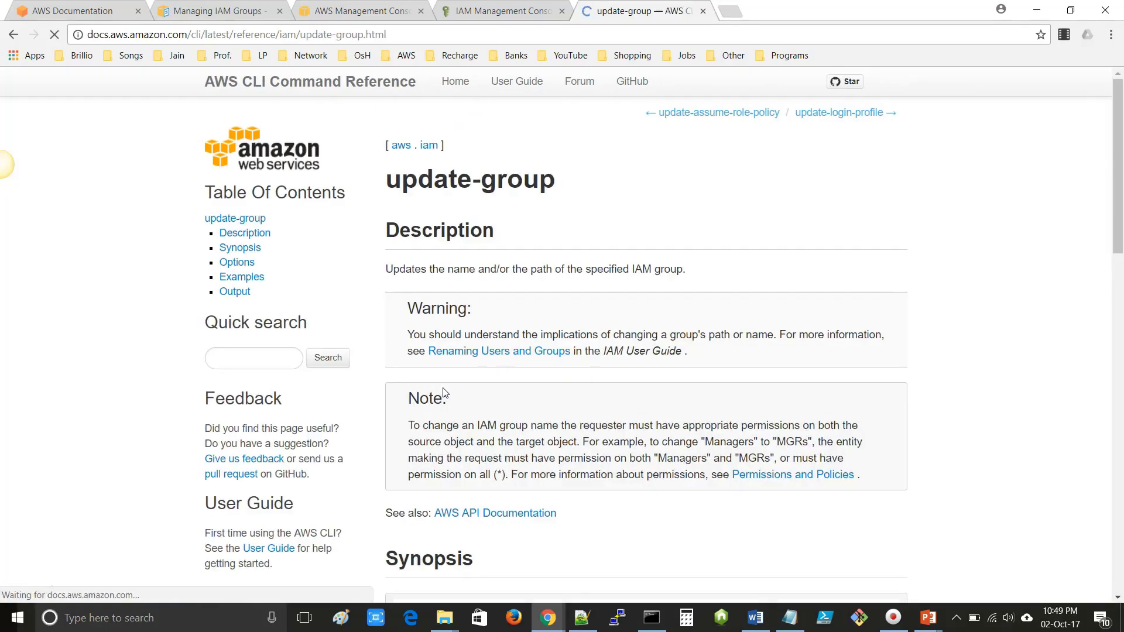
key(ctrl+f)
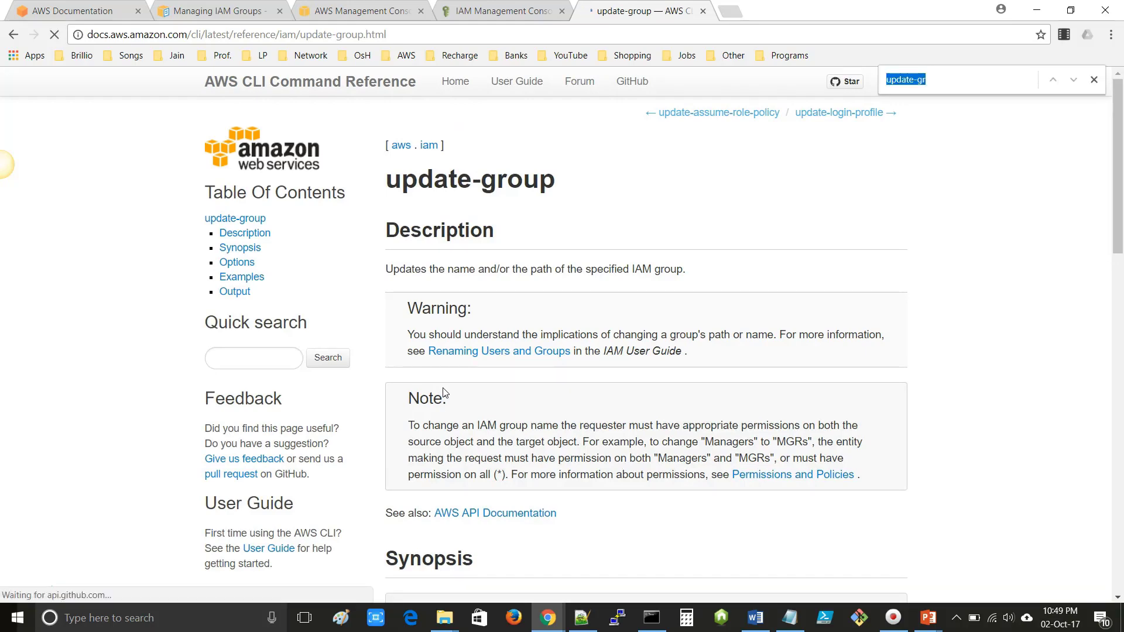
text(example)
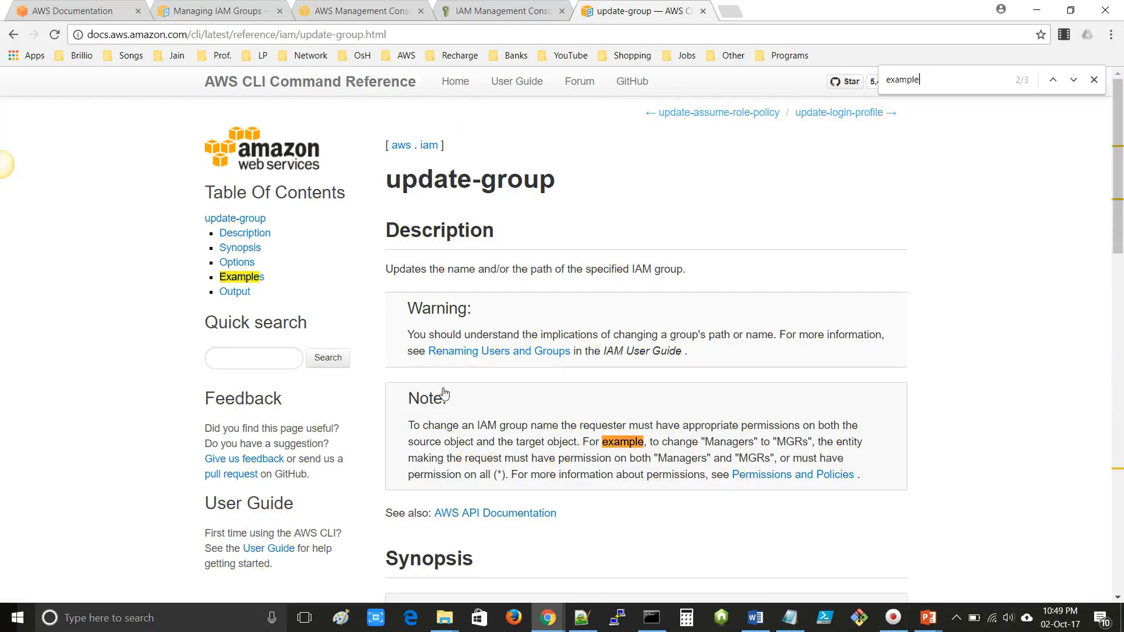
key(Return)
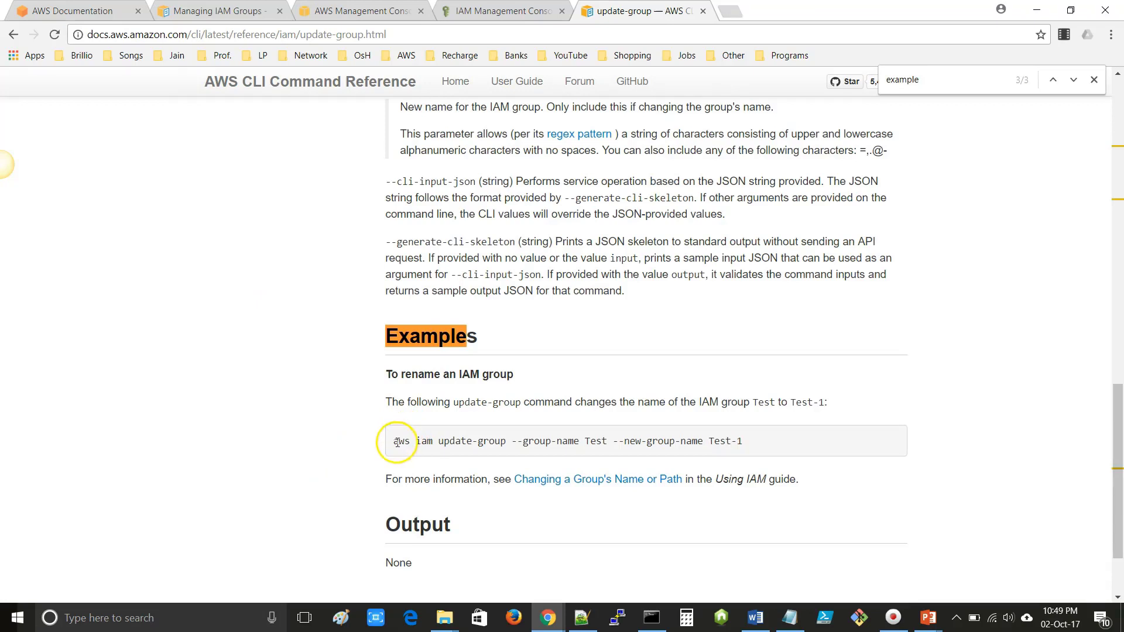
drag(395, 441, 776, 446)
key(ctrl+c)
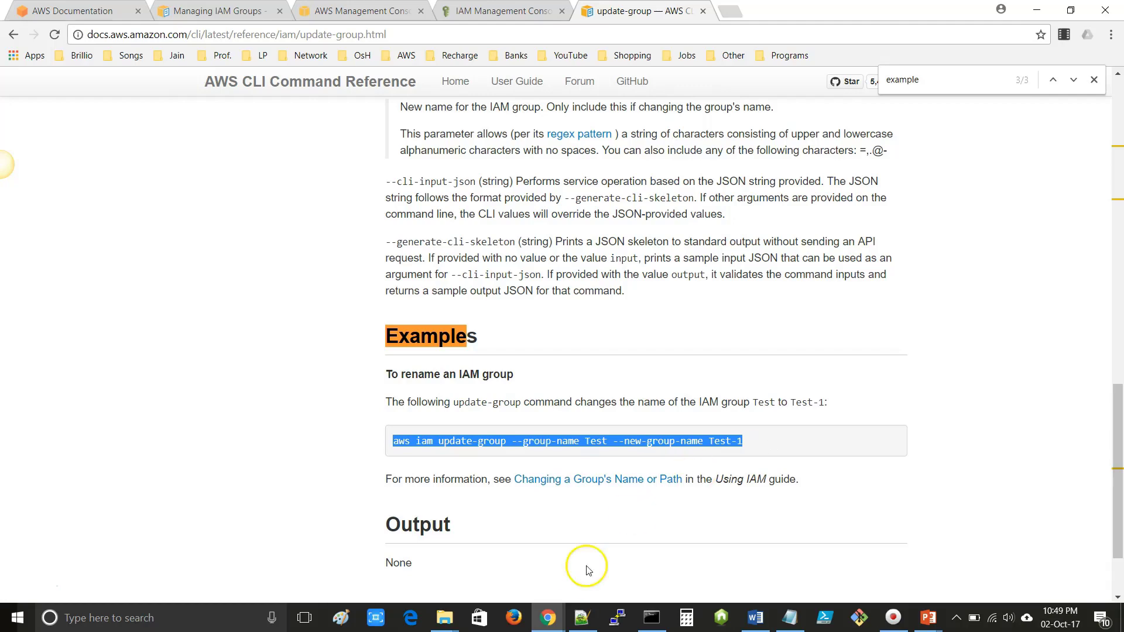
click(582, 617)
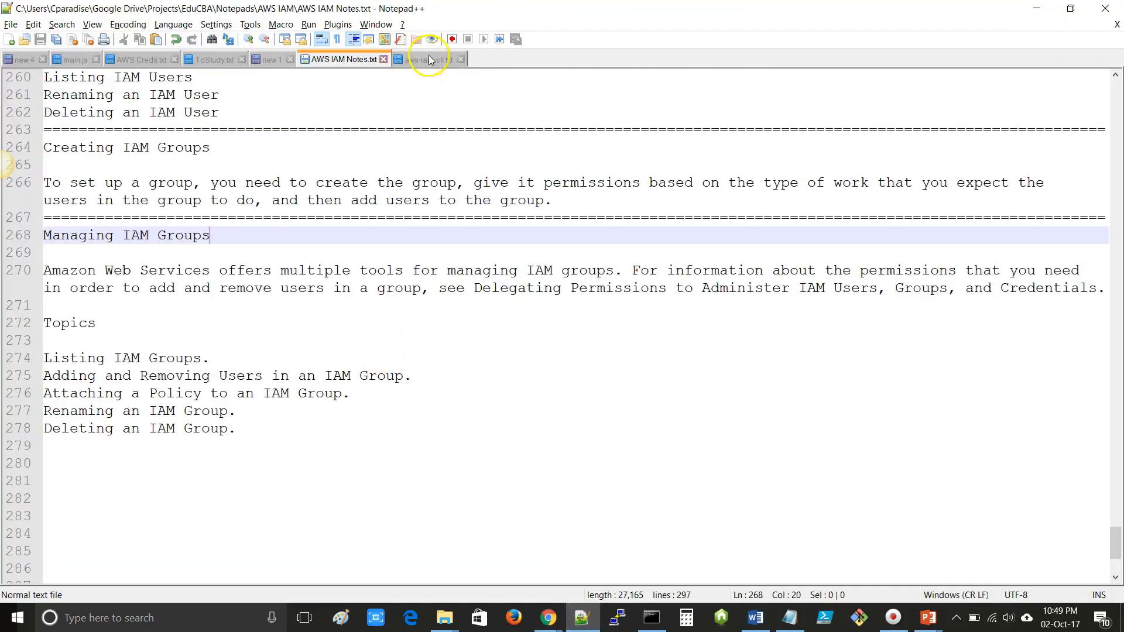
- Paste the update-group example into aws-iam-cli.txt, replacing group Test with Sample-Session-Group
click(428, 59)
key(Return)
key(Return)
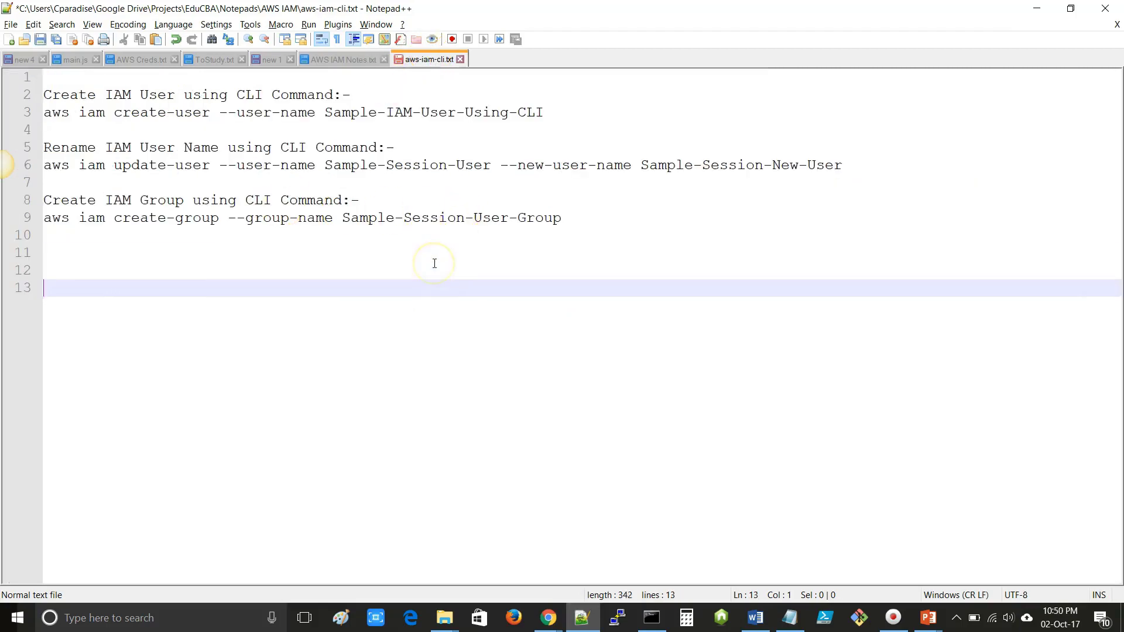
key(ctrl+v)
double_click(359, 289)
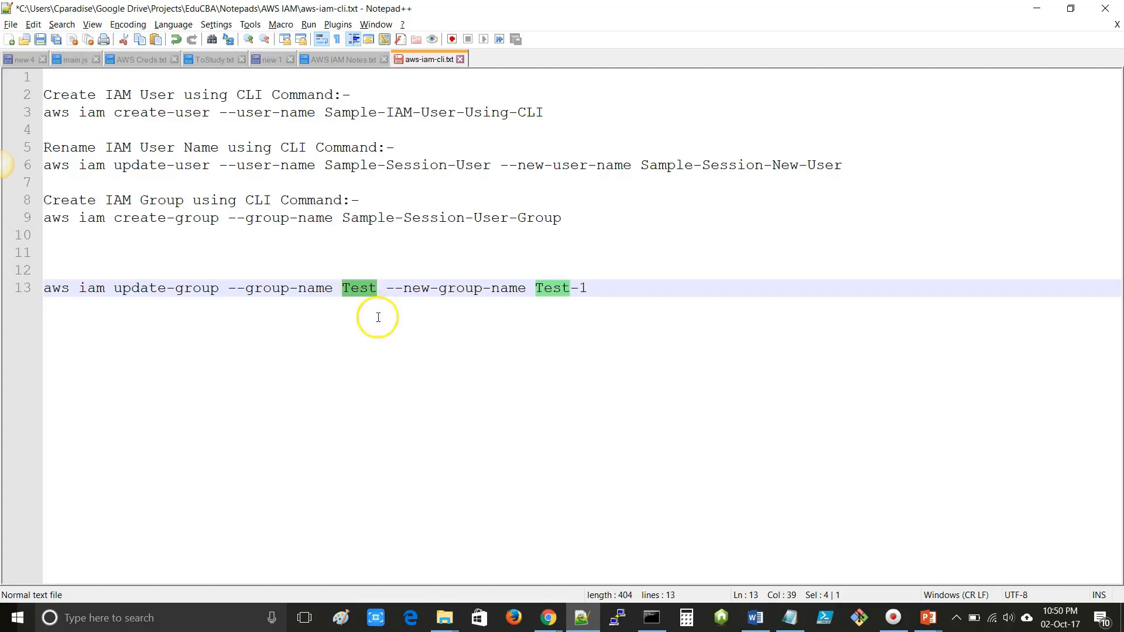
mouse_move(555, 620)
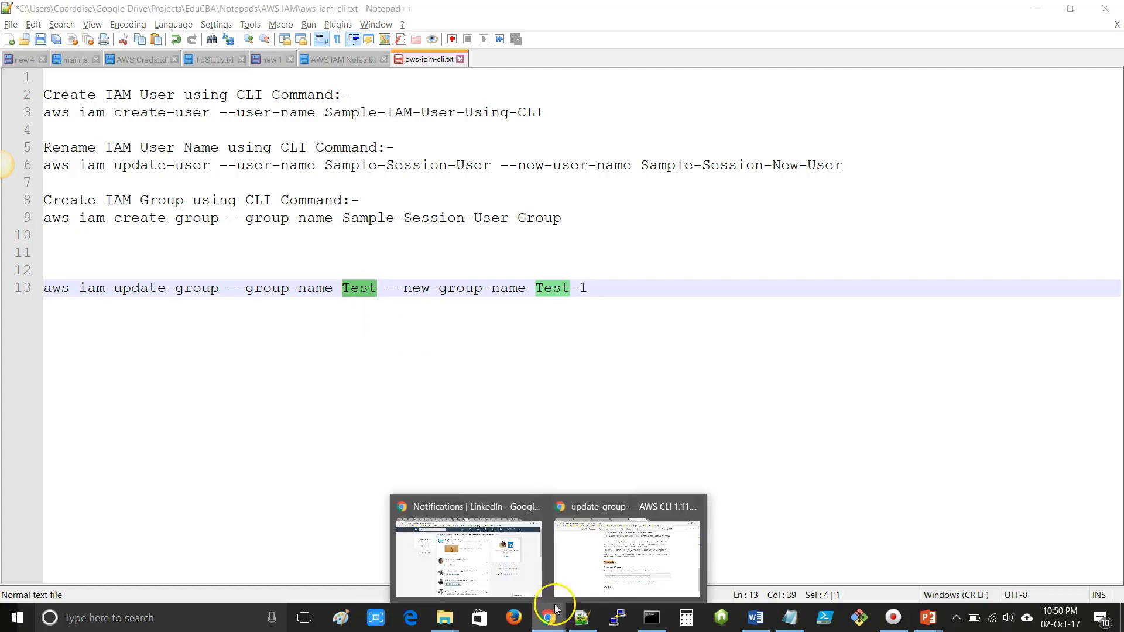
click(633, 544)
click(497, 12)
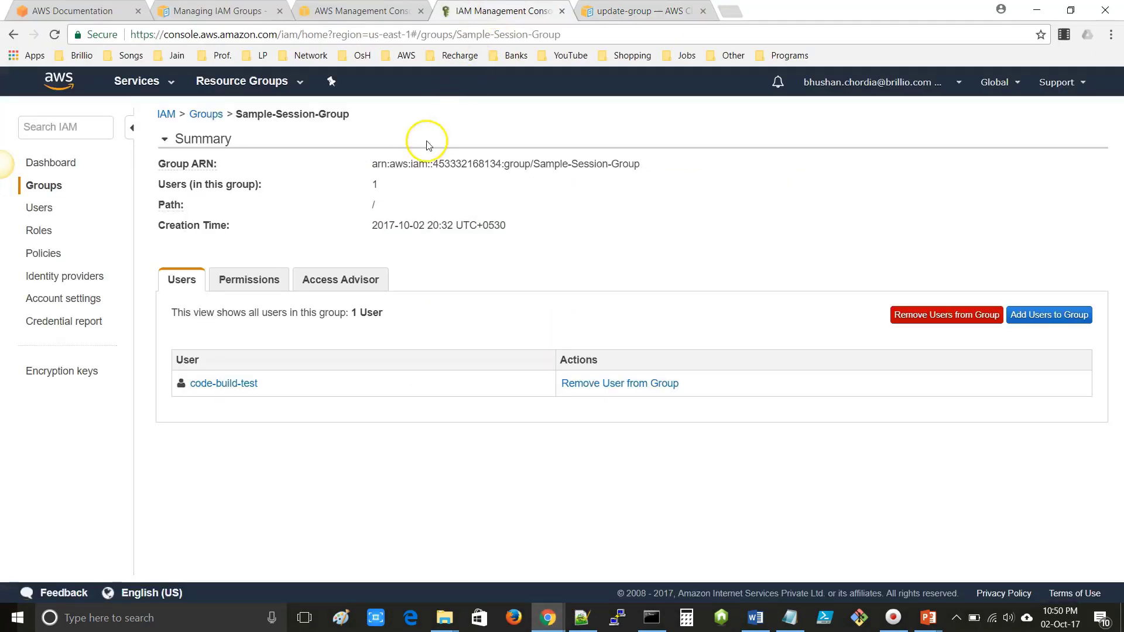
drag(532, 164, 666, 167)
key(ctrl+c)
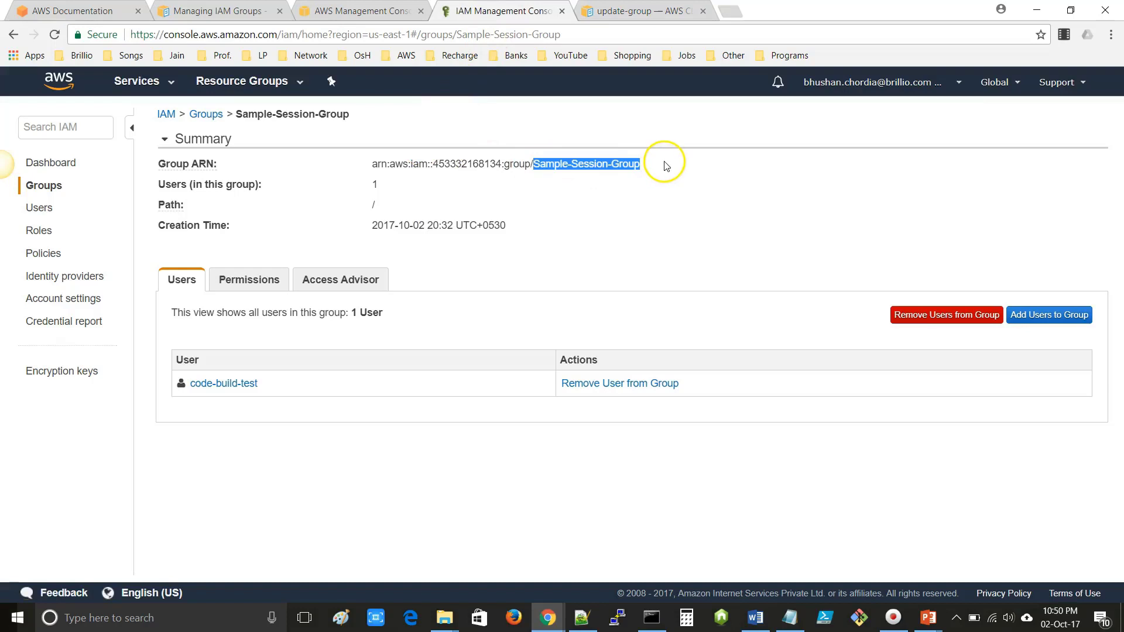
key(alt+Tab)
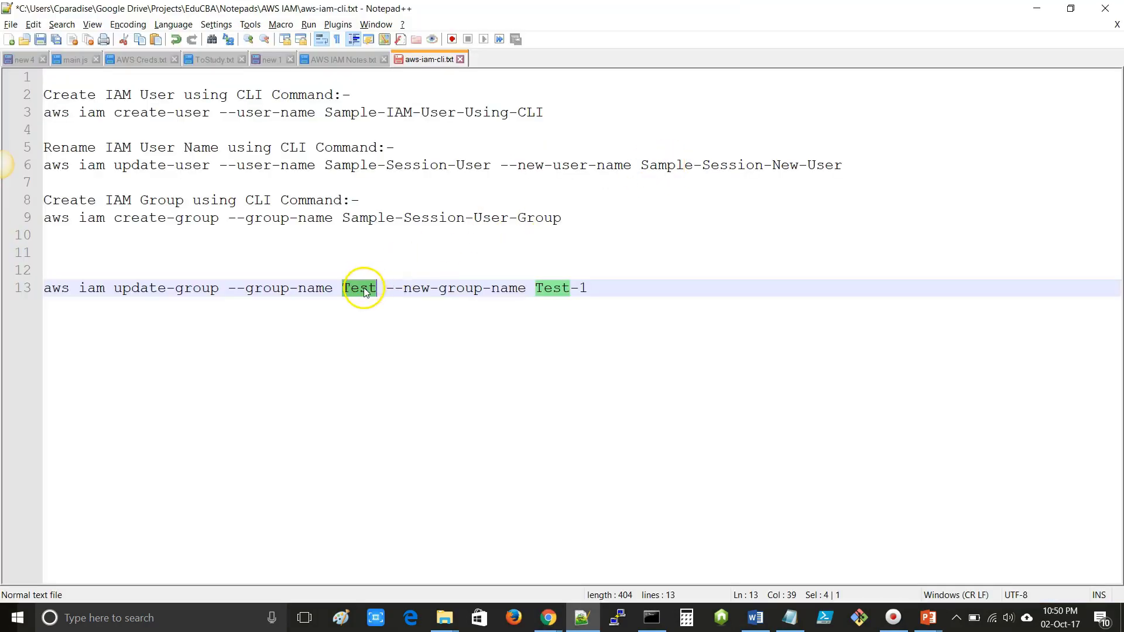
key(ctrl+v)
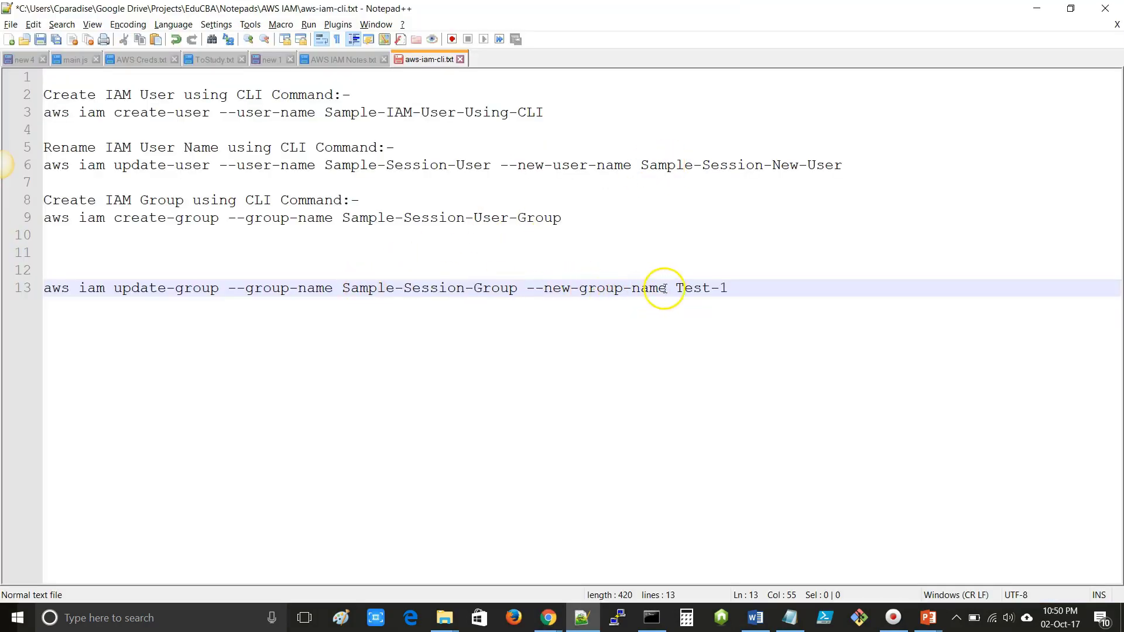
- Change the new name Test-1 to Sample-Session-New-Group and select the whole line 13 command
drag(675, 289, 748, 290)
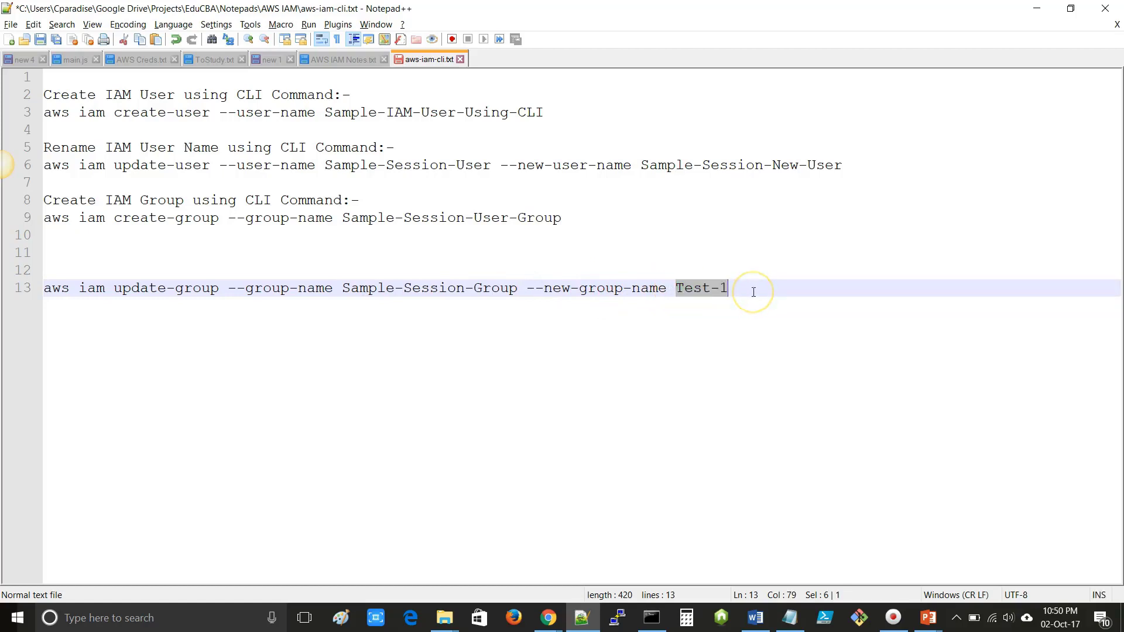
key(ctrl+v)
click(811, 289)
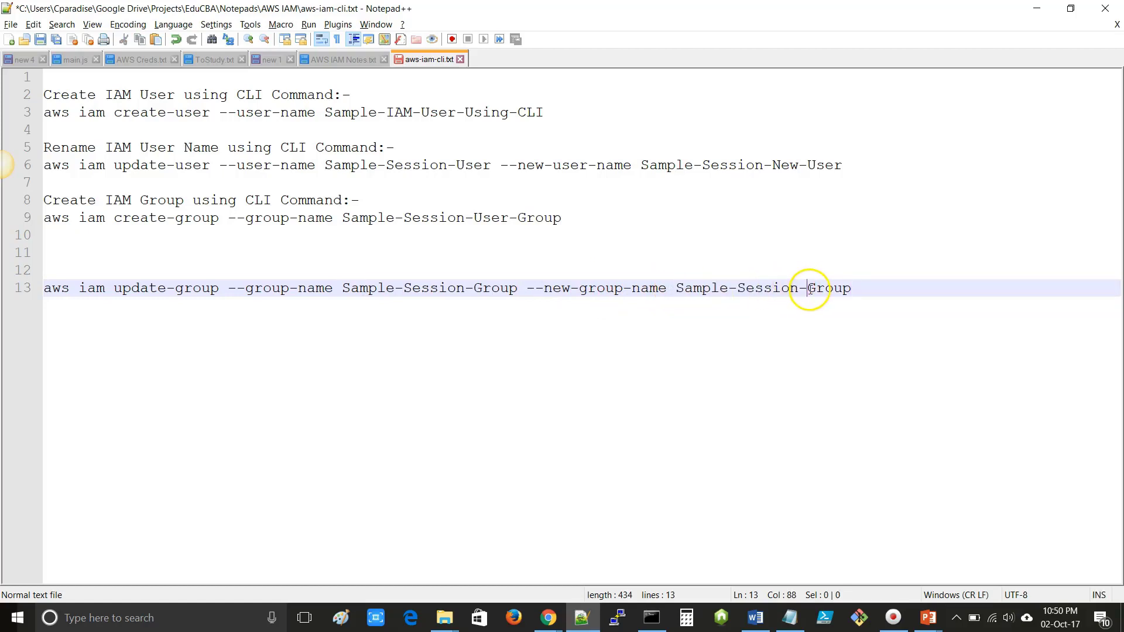
text(New-)
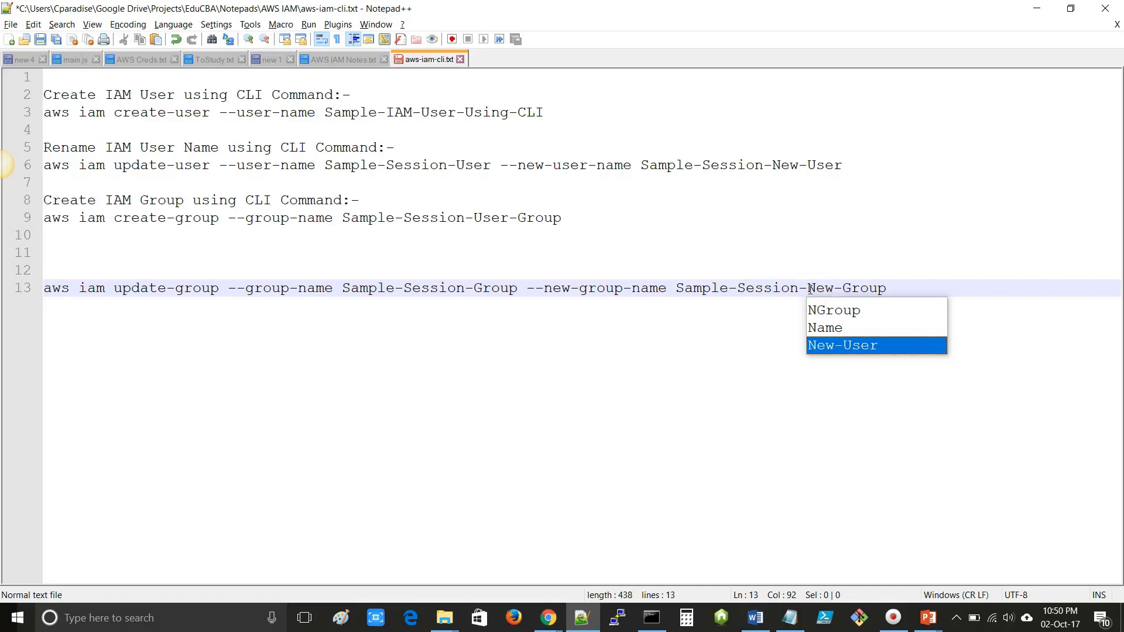
click(765, 289)
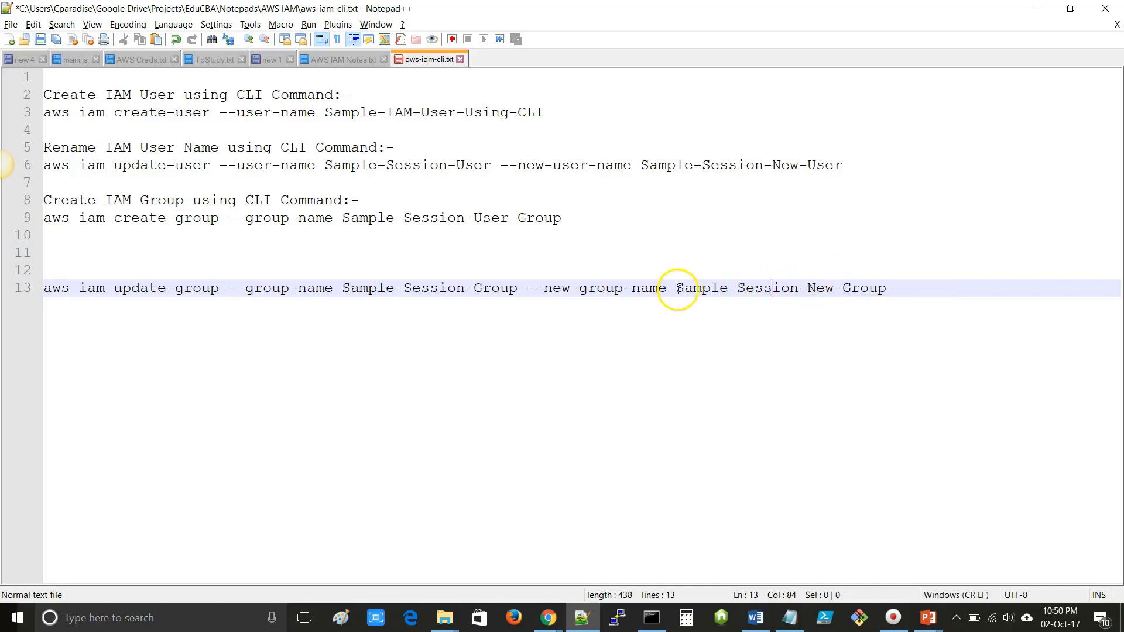
drag(678, 289, 885, 290)
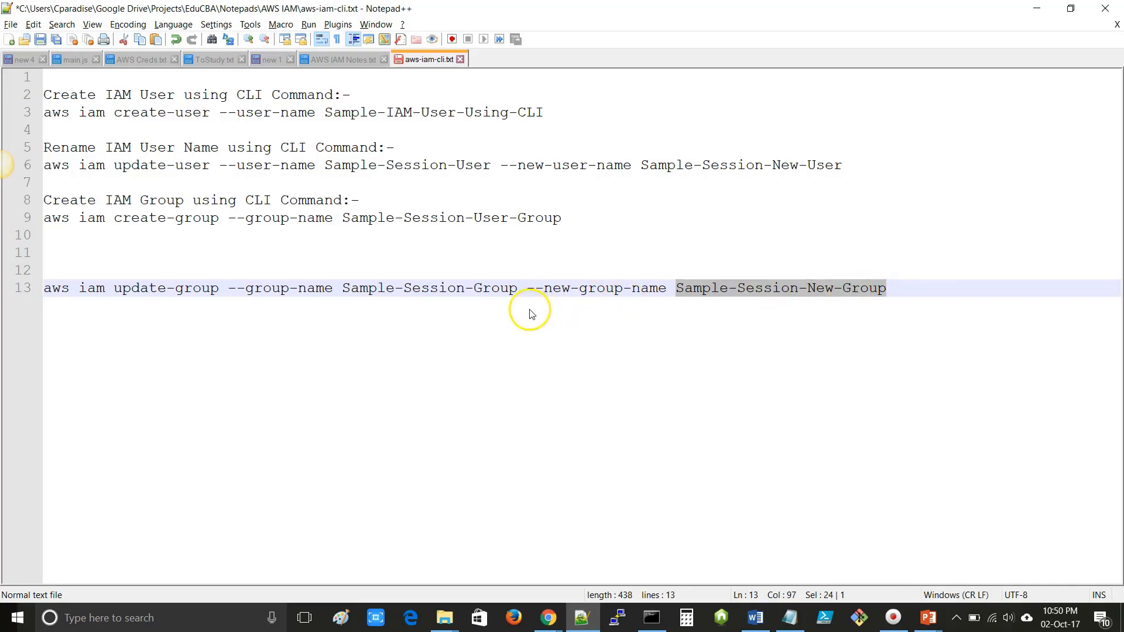
key(Right)
drag(891, 289, 32, 295)
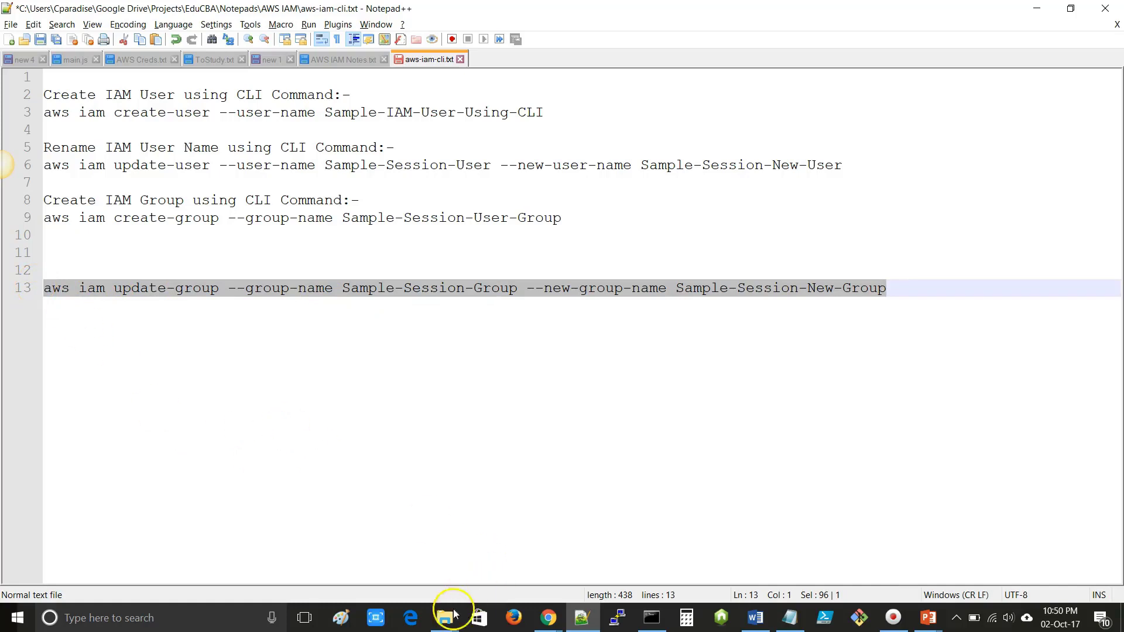
- Open a Command Prompt in the AWSCLI folder from Explorer's address bar
mouse_move(442, 618)
click(510, 571)
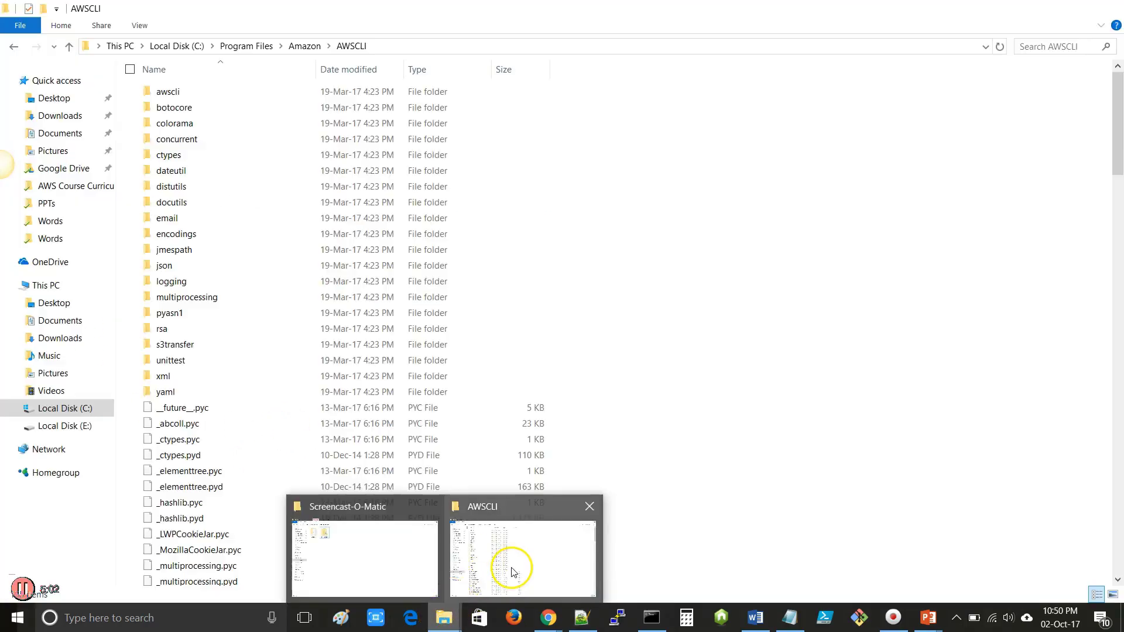
click(392, 45)
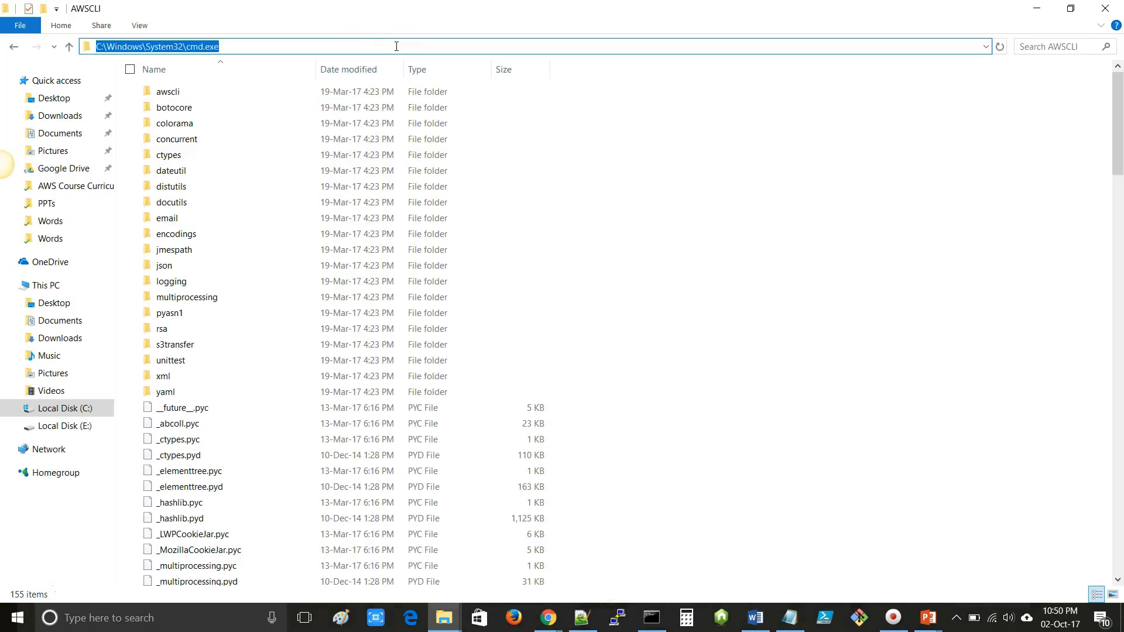
key(Return)
drag(391, 69, 557, 161)
click(1036, 8)
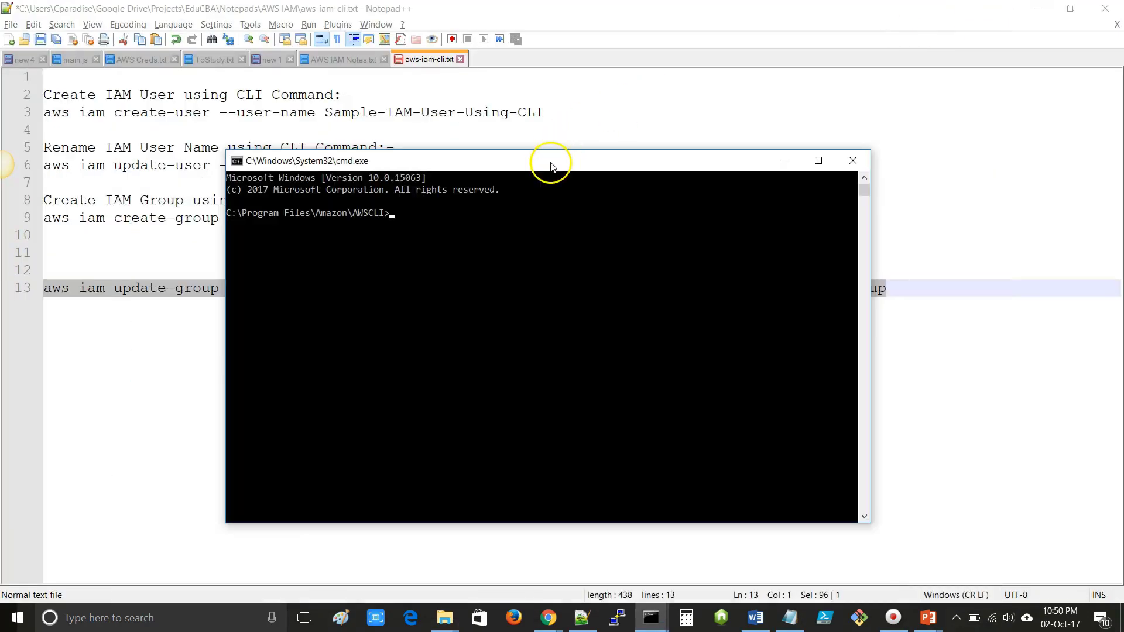
click(500, 171)
- Copy the line 13 update-group command from Notepad++ and run it in Command Prompt
click(161, 321)
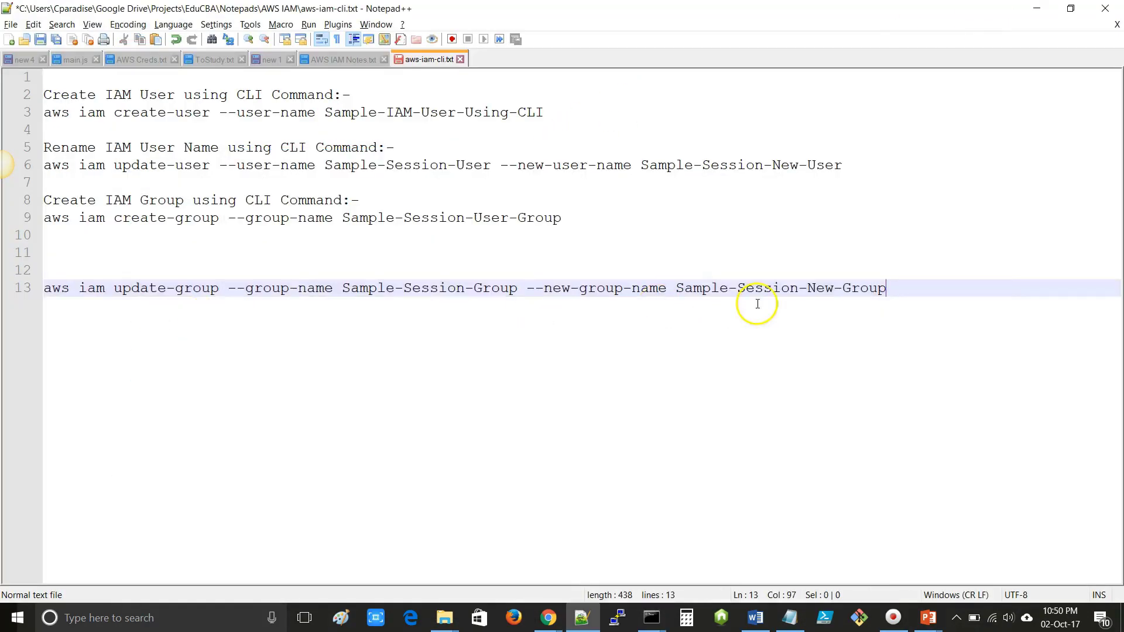
drag(890, 288, 43, 289)
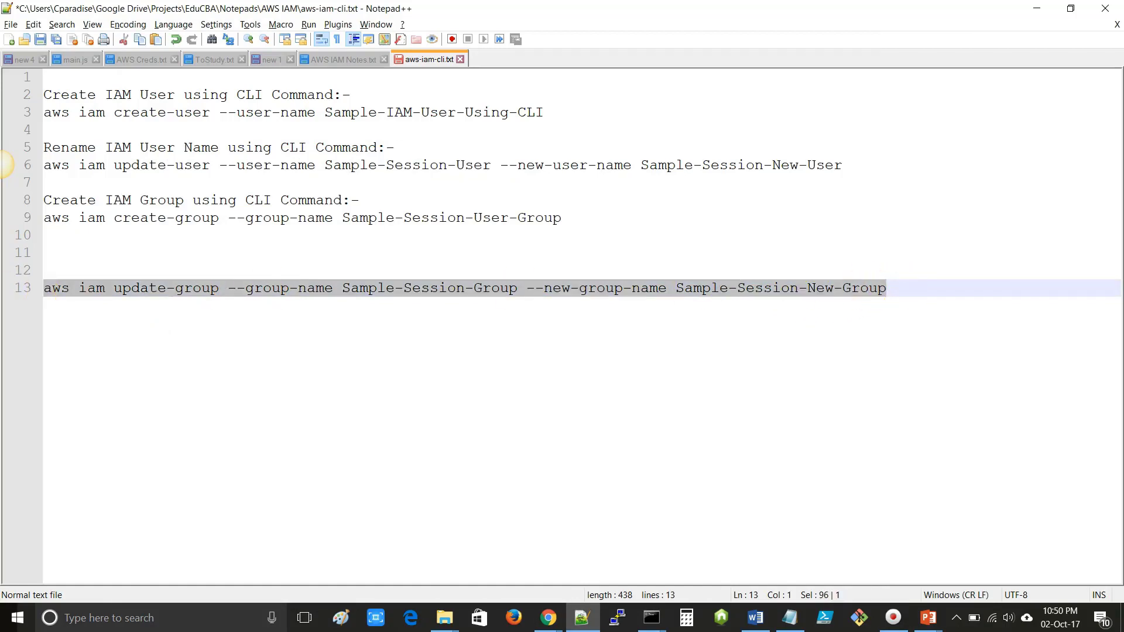
key(ctrl+c)
key(alt+Tab)
key(ctrl+v)
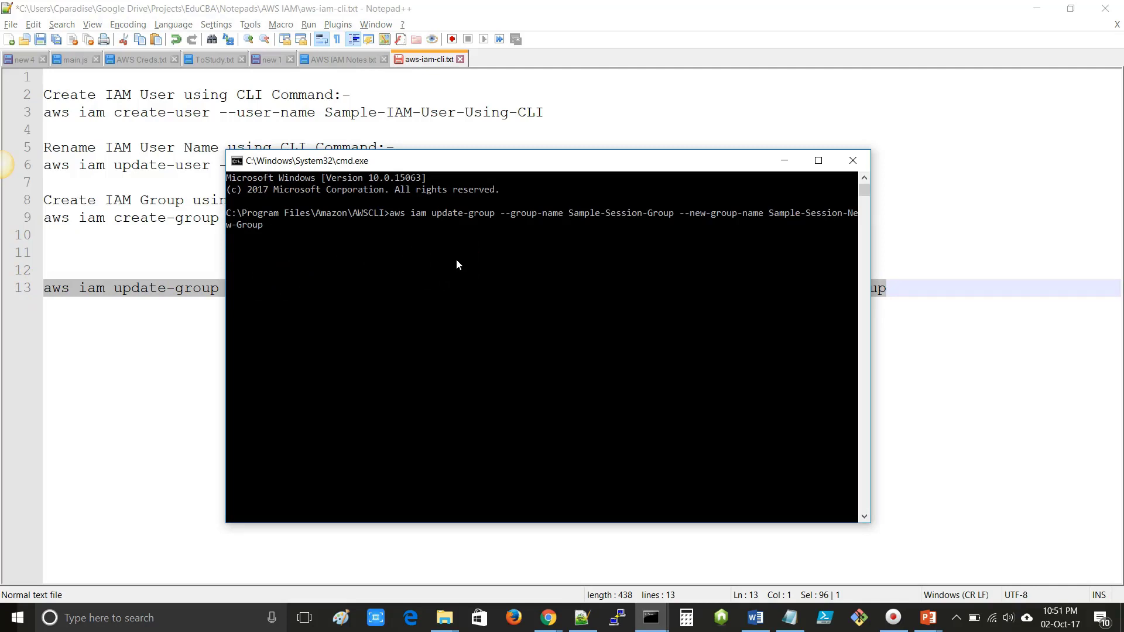
key(Return)
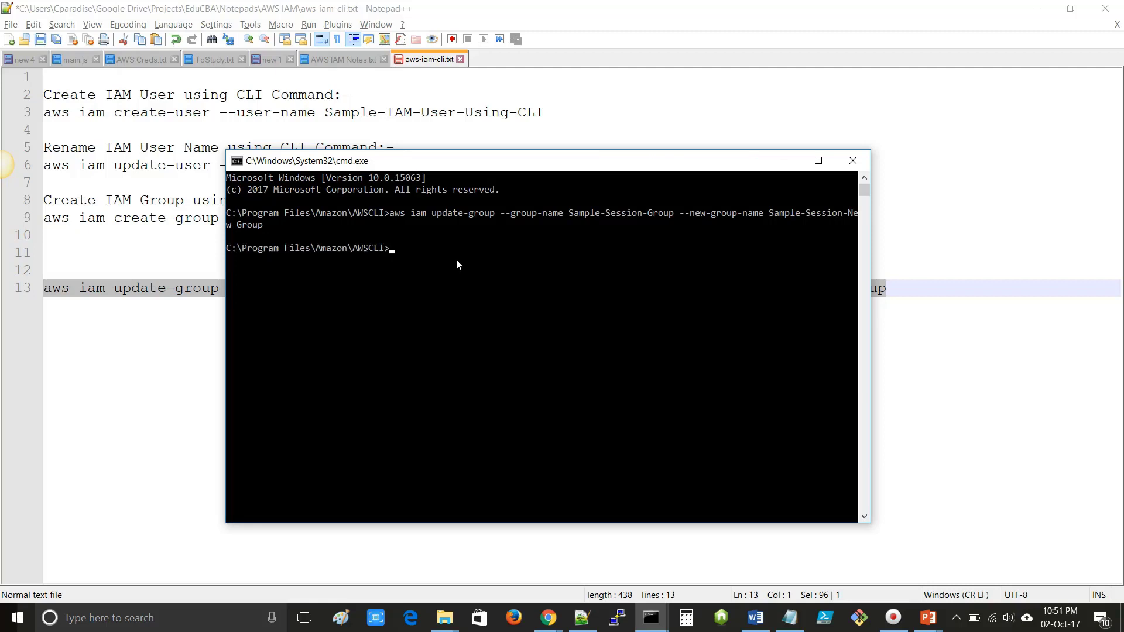
- Refresh the IAM groups list, filter on 'sample', and tick Sample-Session-New-Group
mouse_move(548, 616)
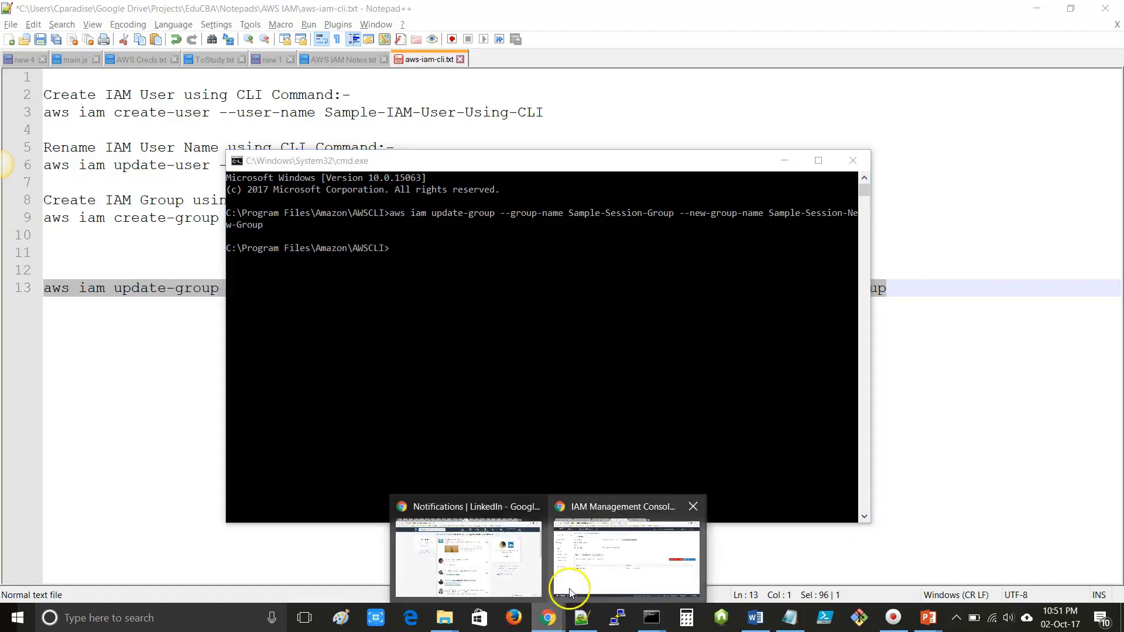
click(614, 571)
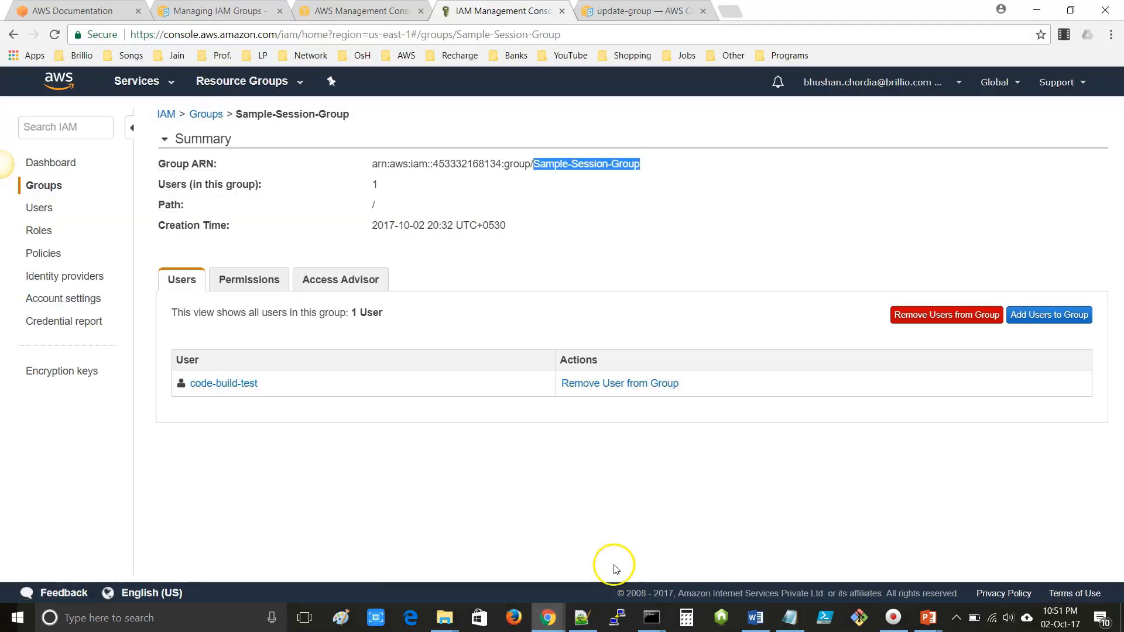
click(204, 114)
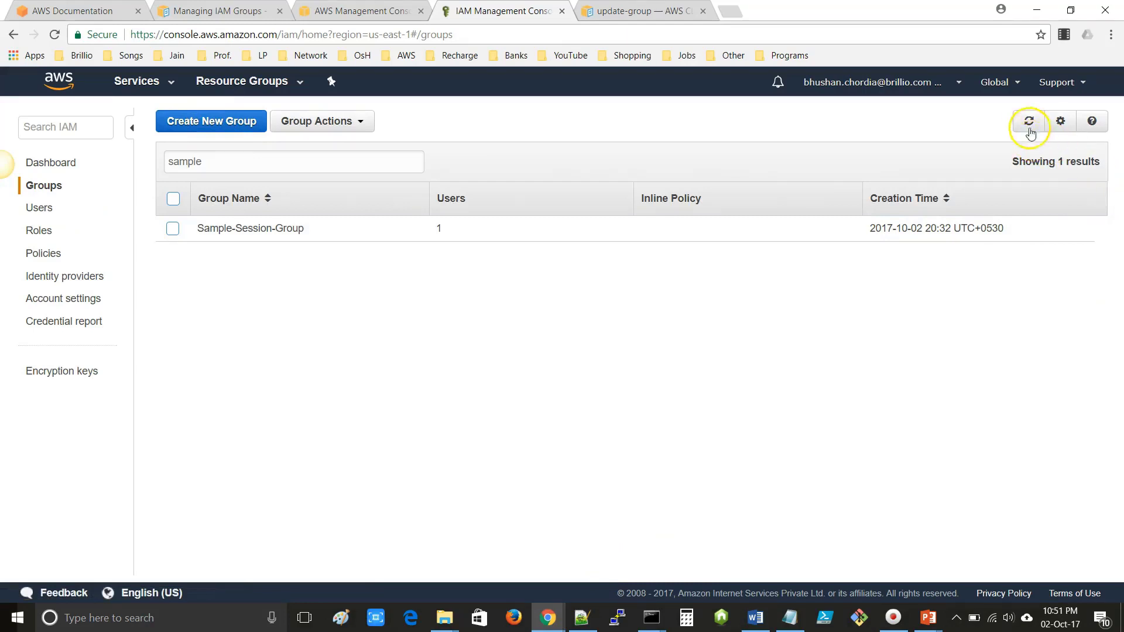
click(1029, 124)
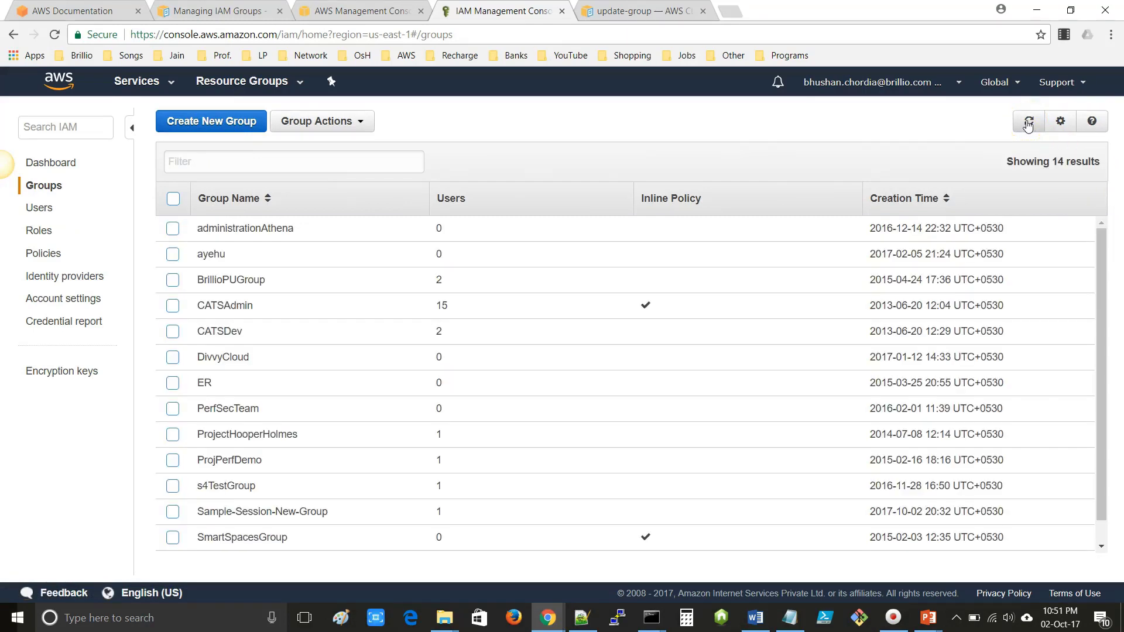
click(255, 165)
text(sample)
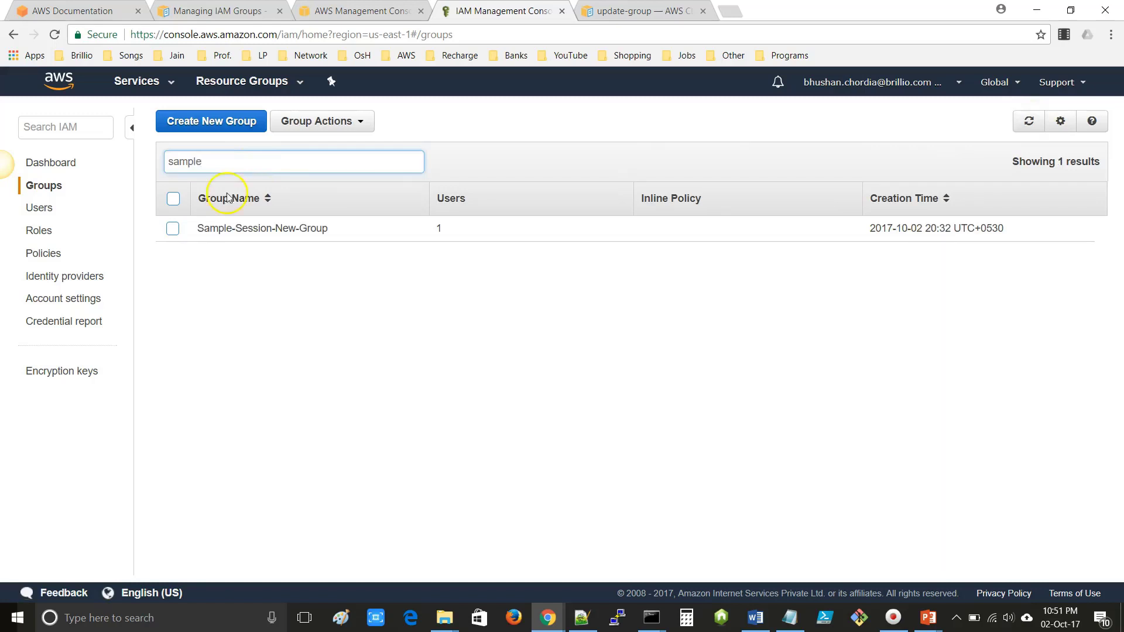
click(173, 229)
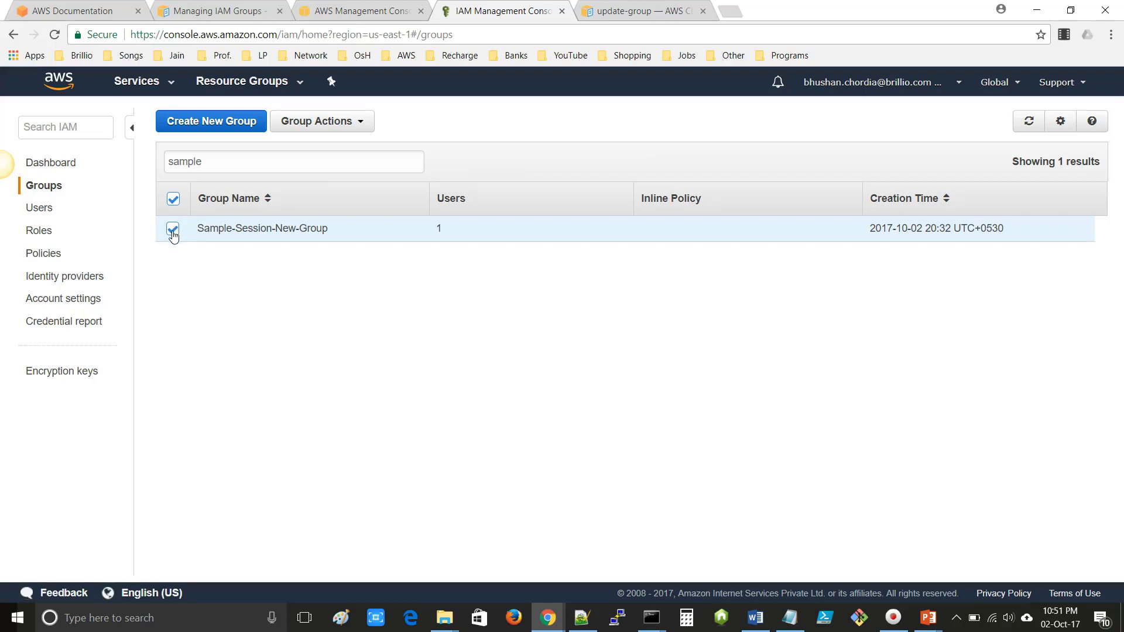
- Delete Sample-Session-New-Group via Group Actions and confirm a 'sample' filter shows no groups
click(334, 122)
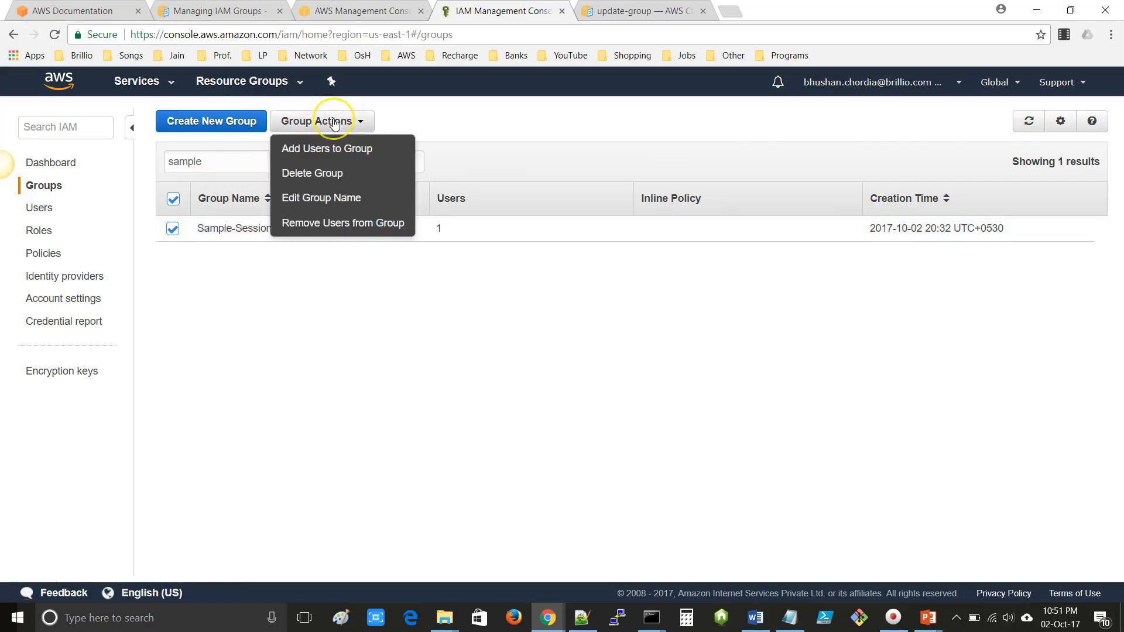
click(315, 174)
click(774, 401)
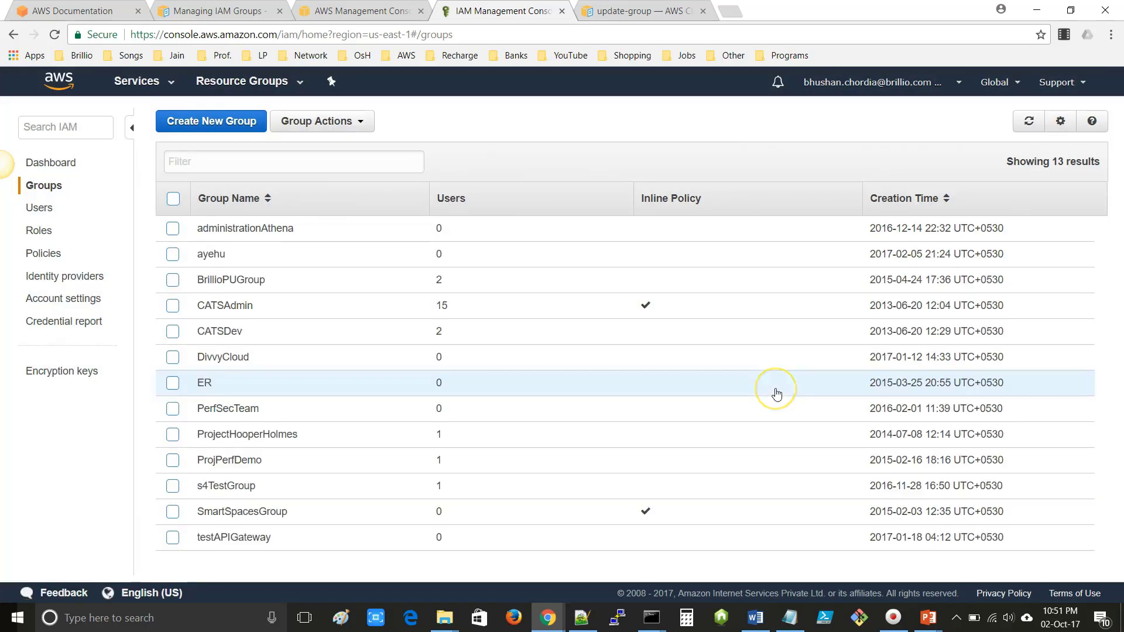
click(269, 160)
text(sample)
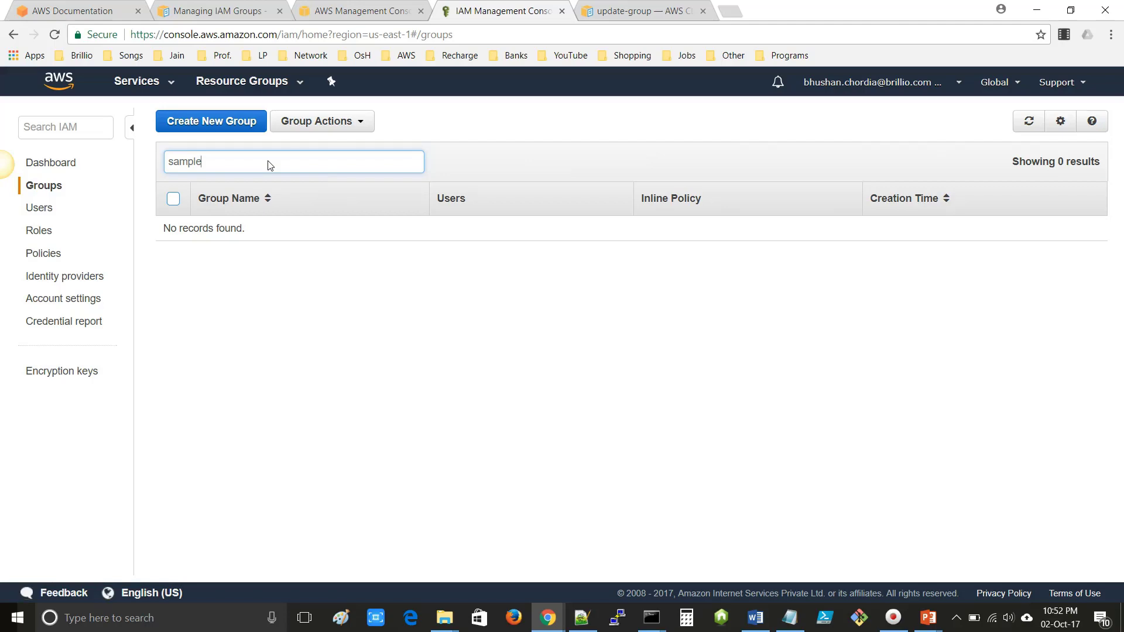
key(alt+Tab)
key(alt+Tab)
key(alt+Tab)
key(alt+Tab)
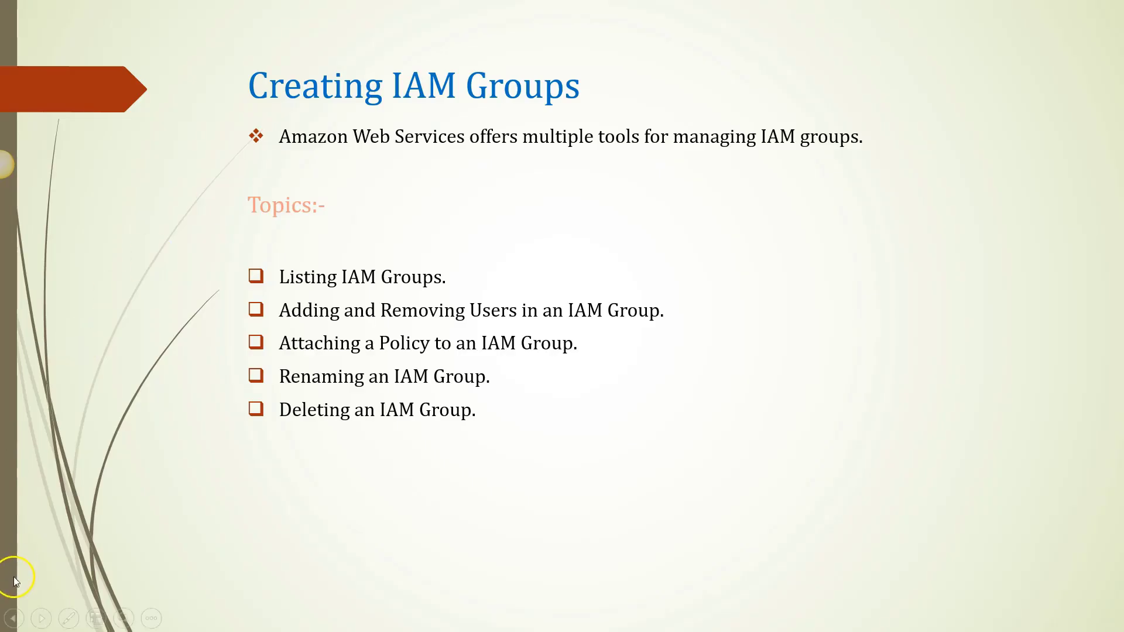
- Advance the slide show past the IAM Roles title to its explanation slide
click(23, 594)
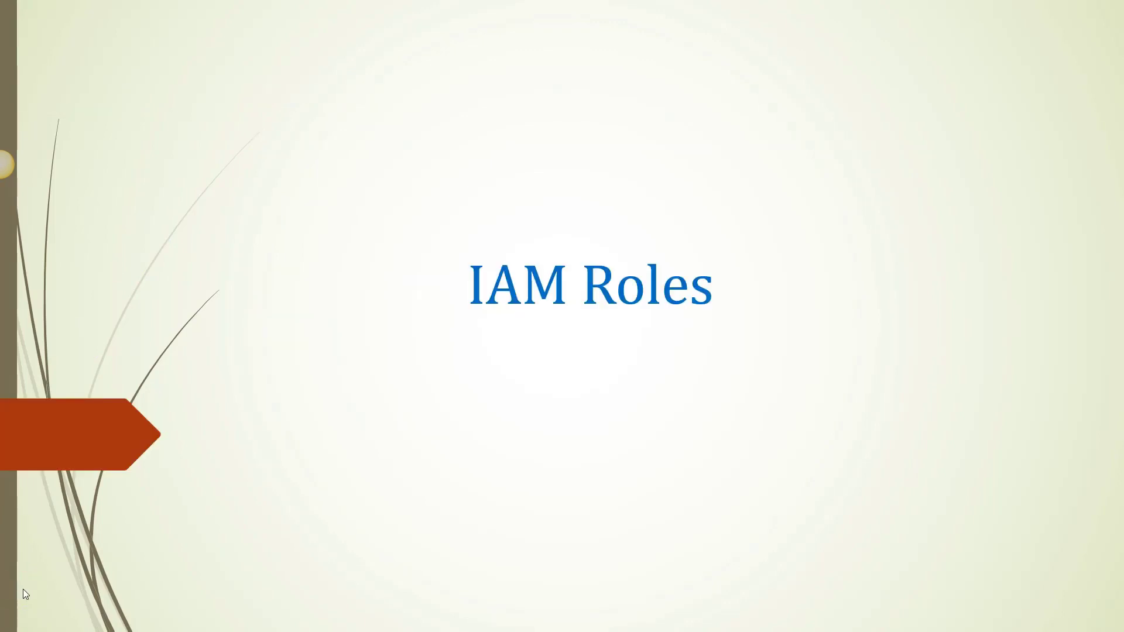
key(Right)
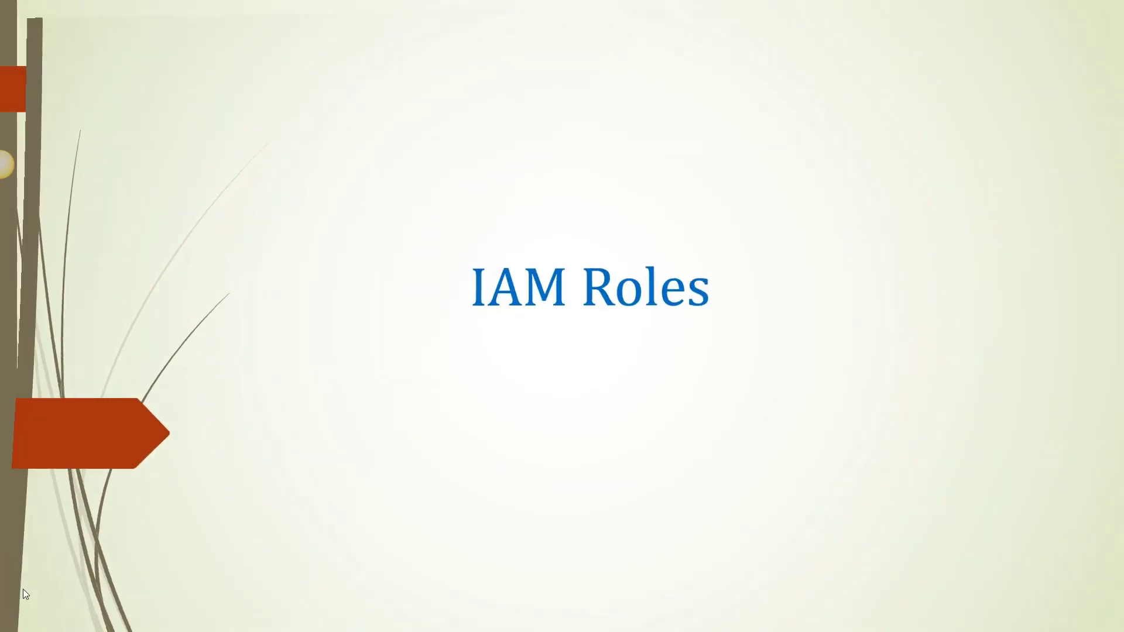
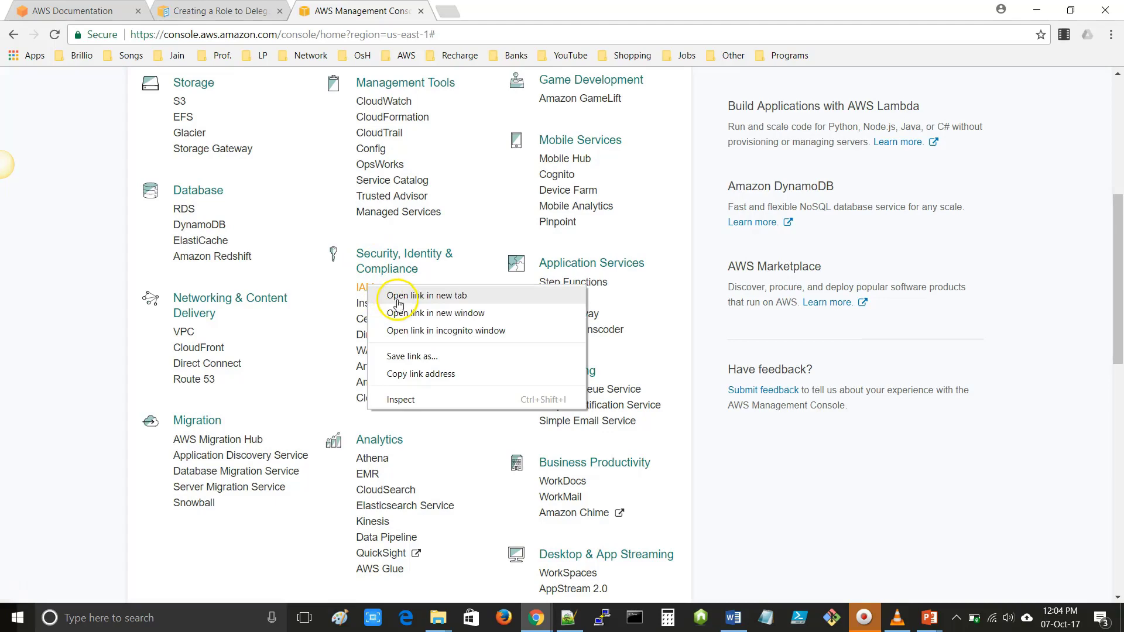
- Open IAM in a new browser tab and glance at its region choices
click(505, 14)
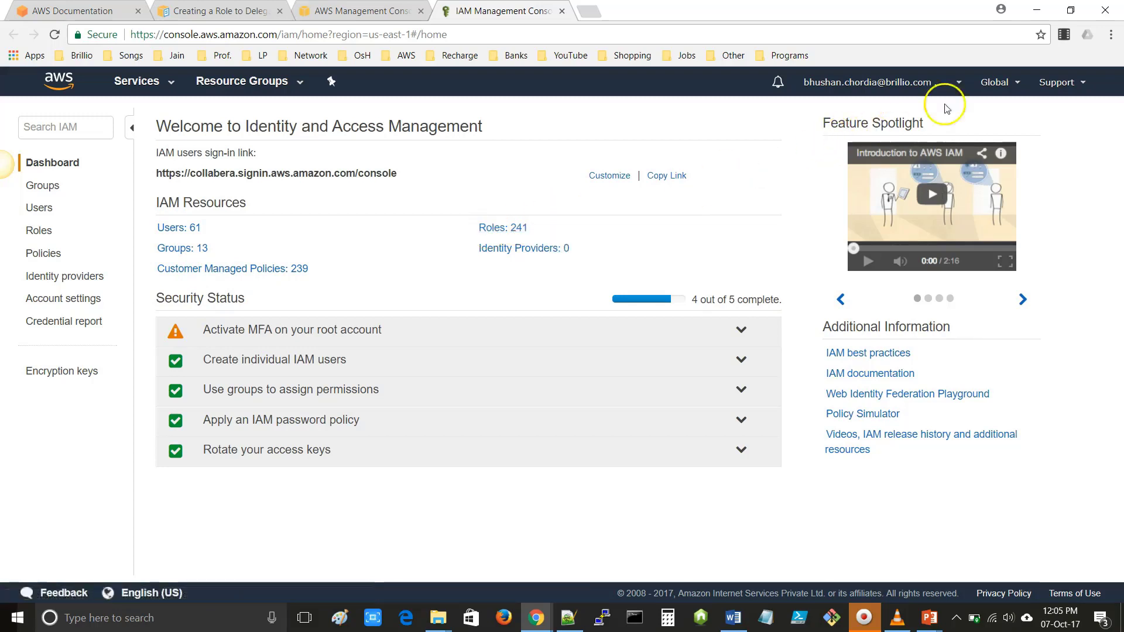
click(995, 82)
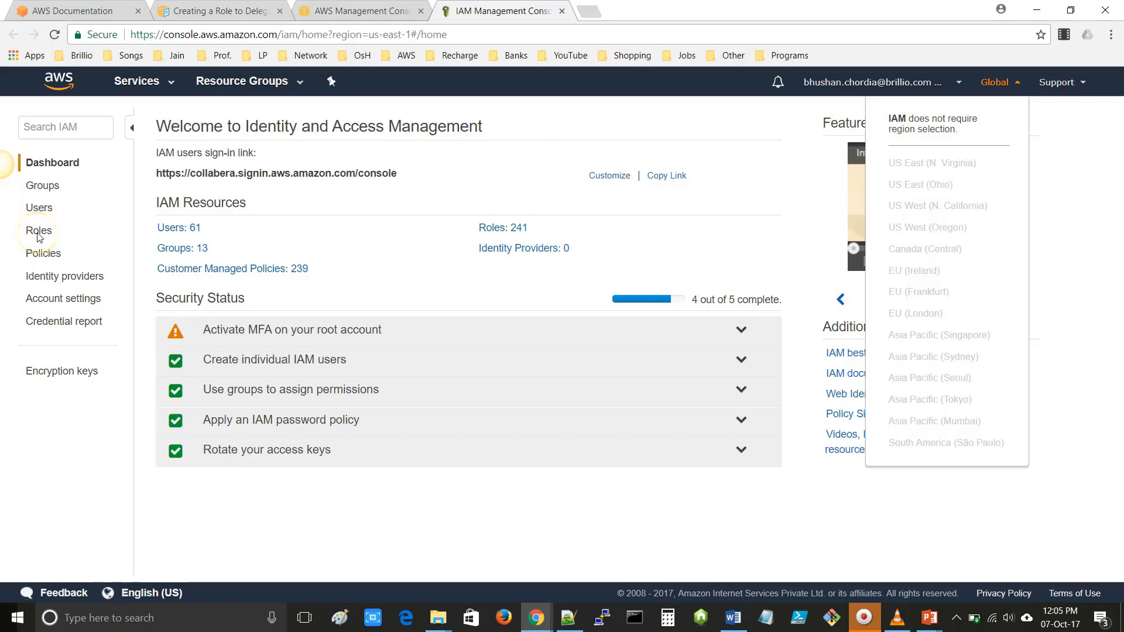
click(98, 233)
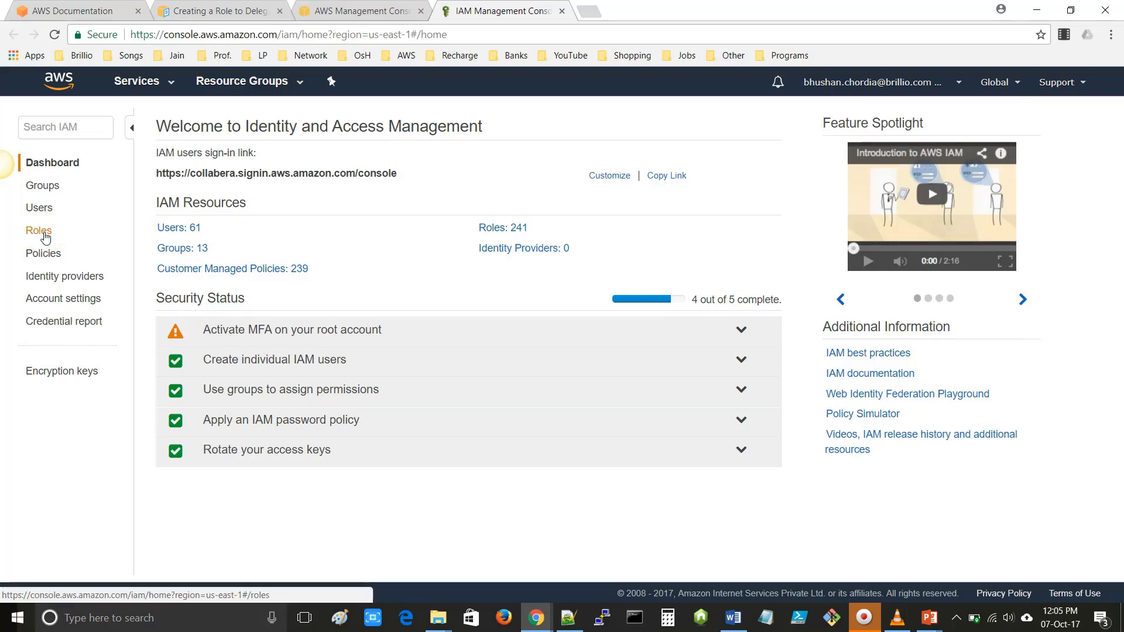
- Show the IAM Roles list and scroll through its 241 existing roles
click(39, 230)
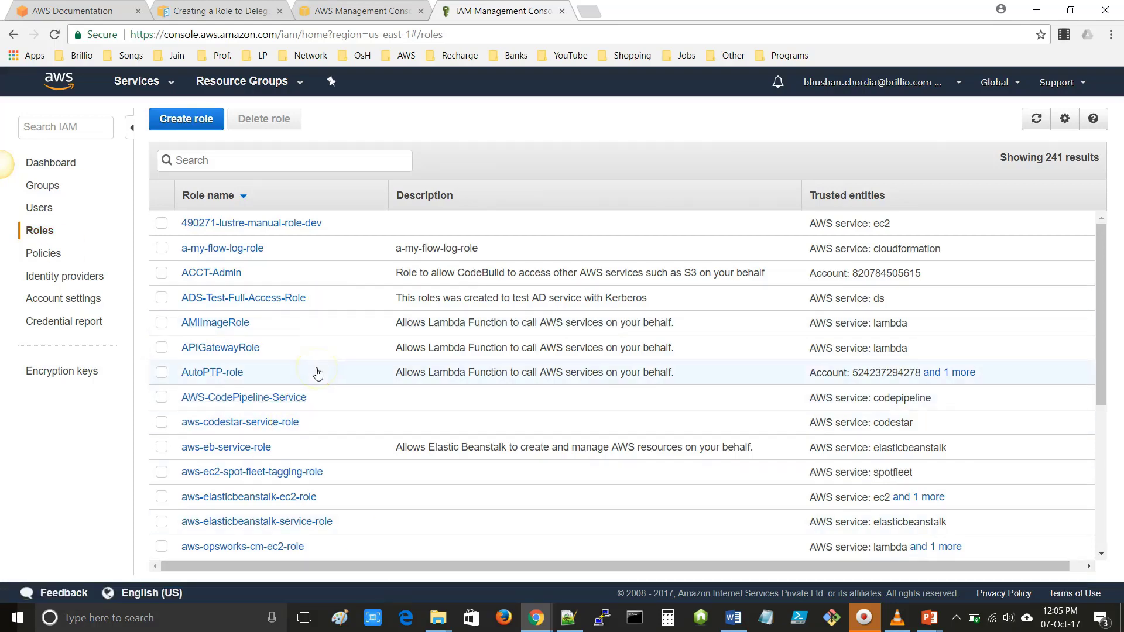
scroll(317, 374, down, 10)
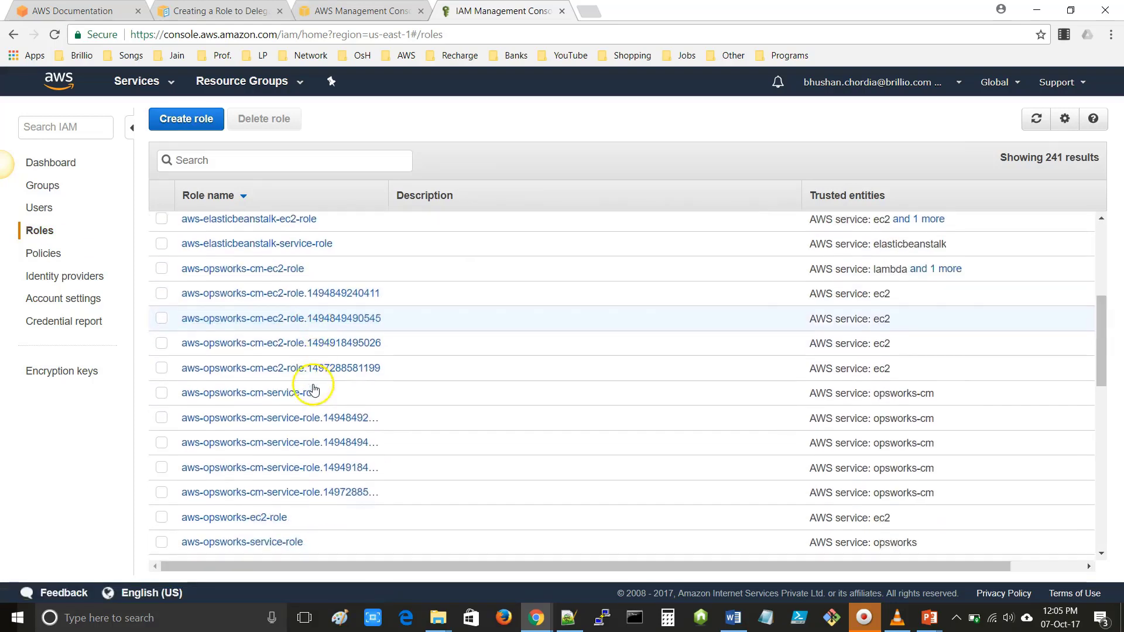
scroll(314, 390, down, 4)
scroll(313, 391, up, 10)
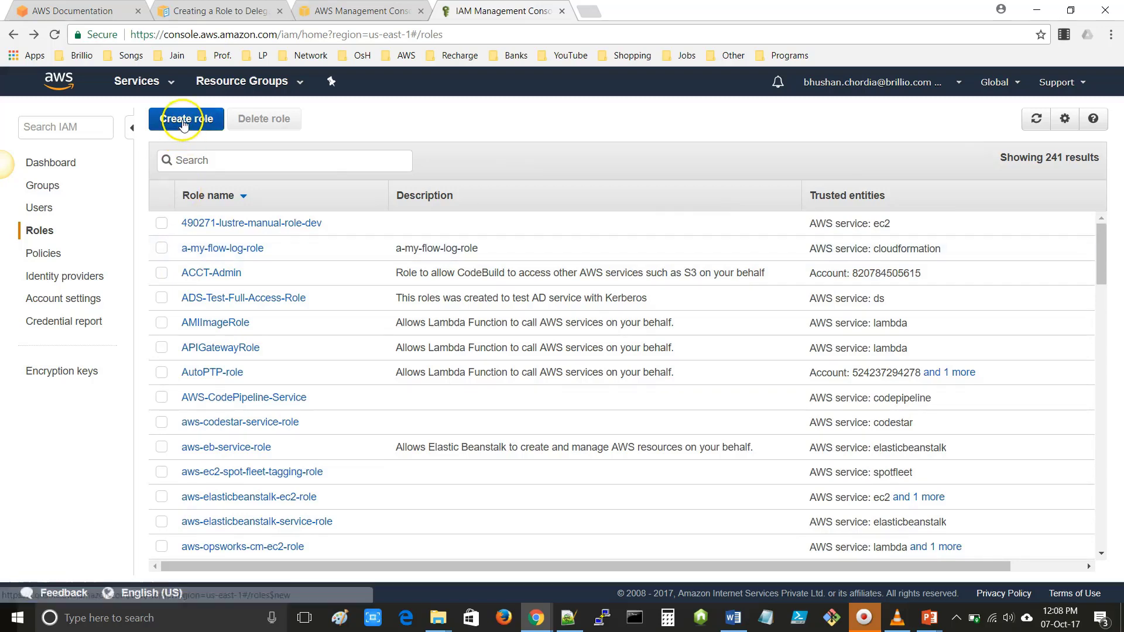
- Start a new role and choose EC2 as the service that will use it
click(183, 121)
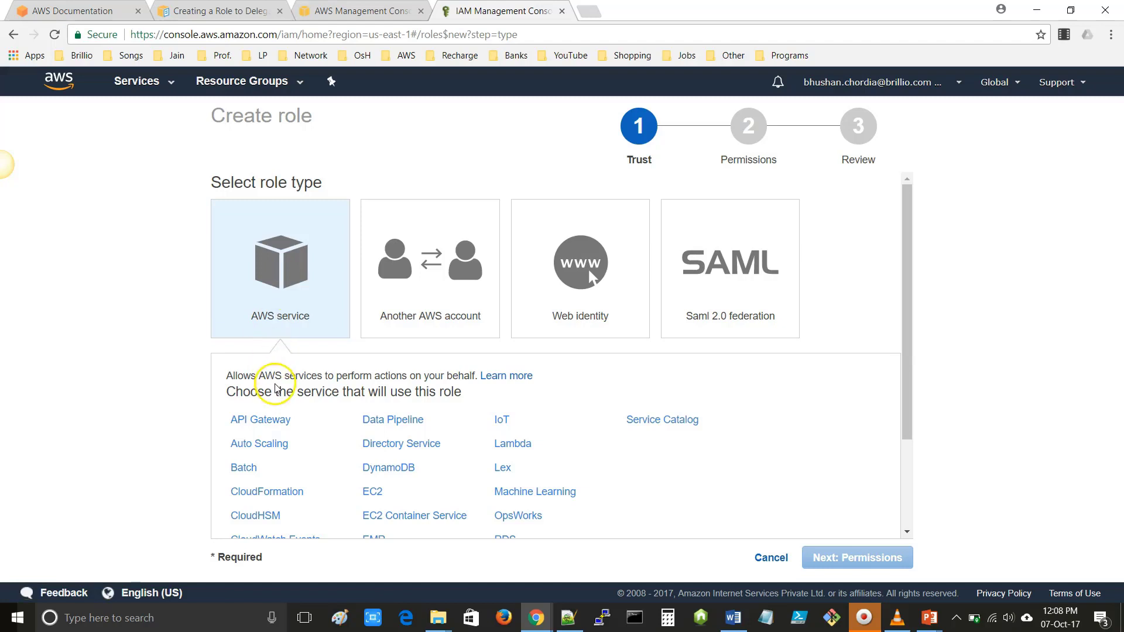
scroll(267, 375, down, 3)
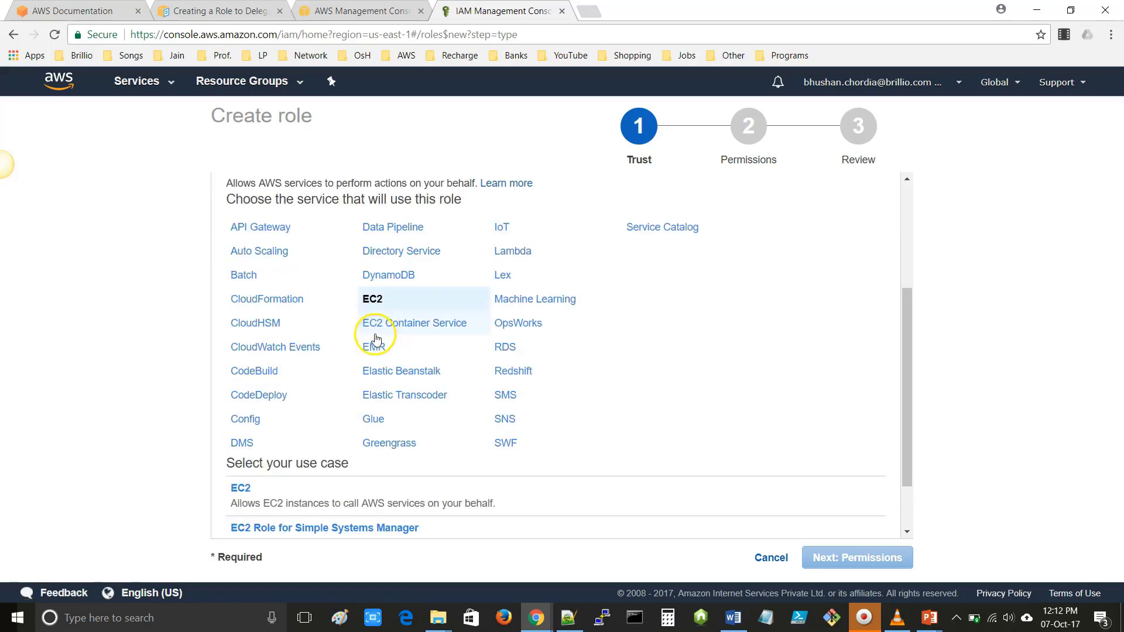
click(373, 300)
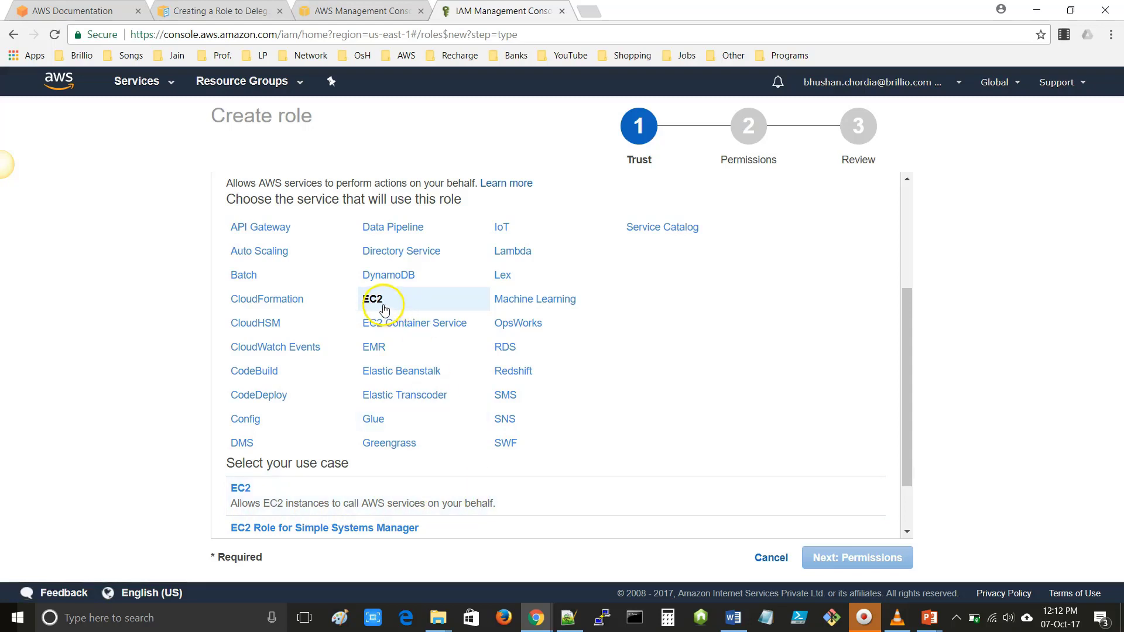
scroll(374, 321, up, 3)
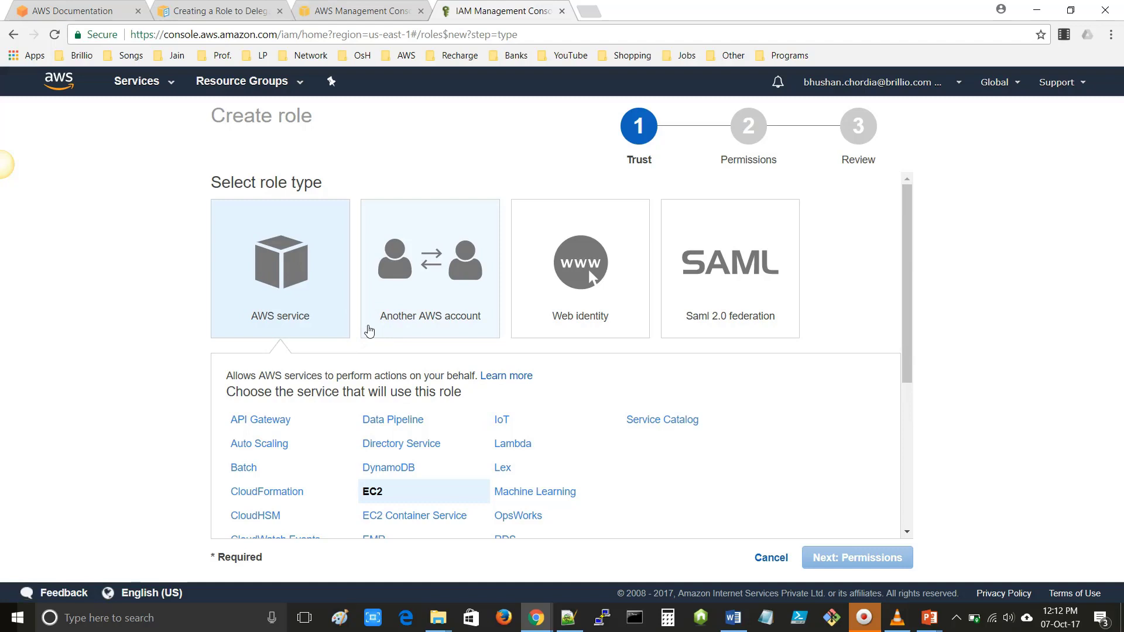
- Preview the Another AWS account, Web identity and SAML 2.0 federation role types
click(412, 315)
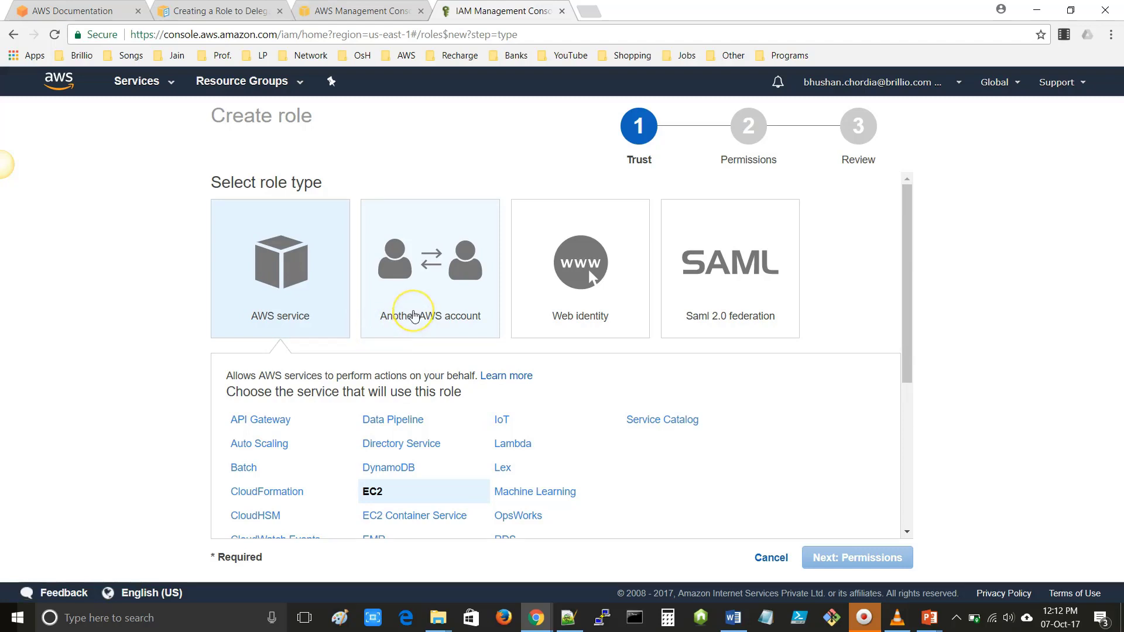
click(503, 434)
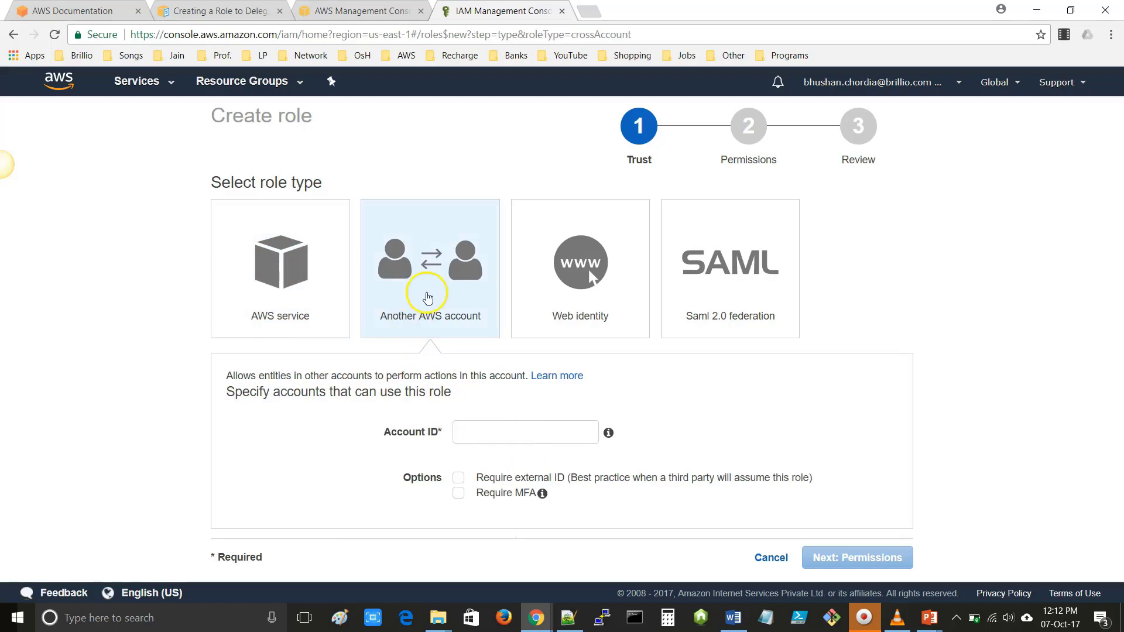
click(566, 327)
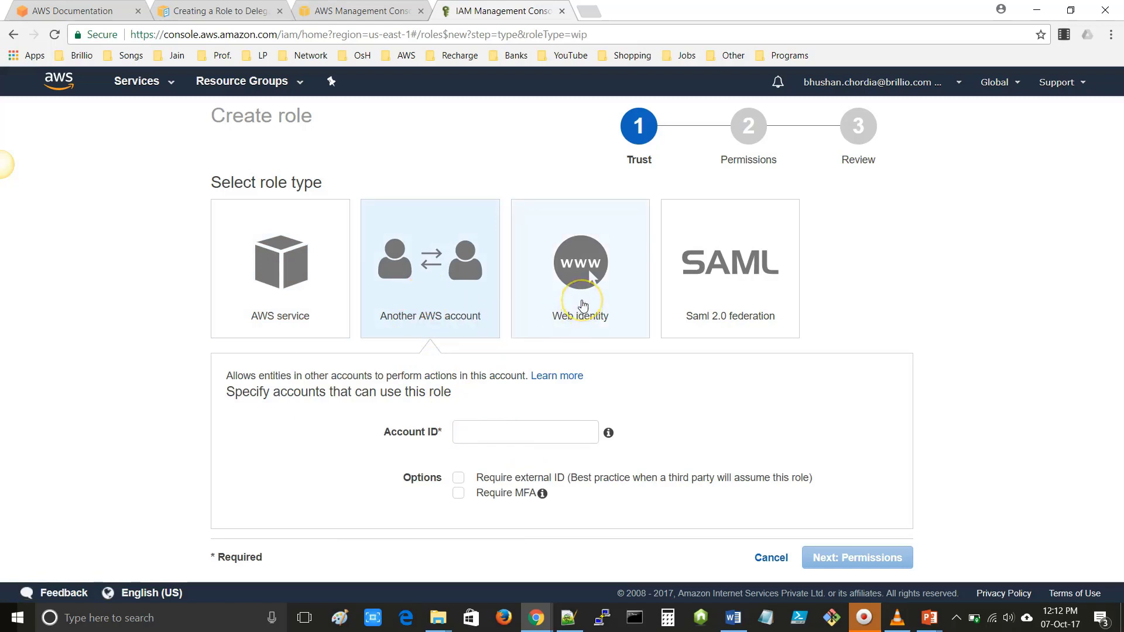
click(712, 312)
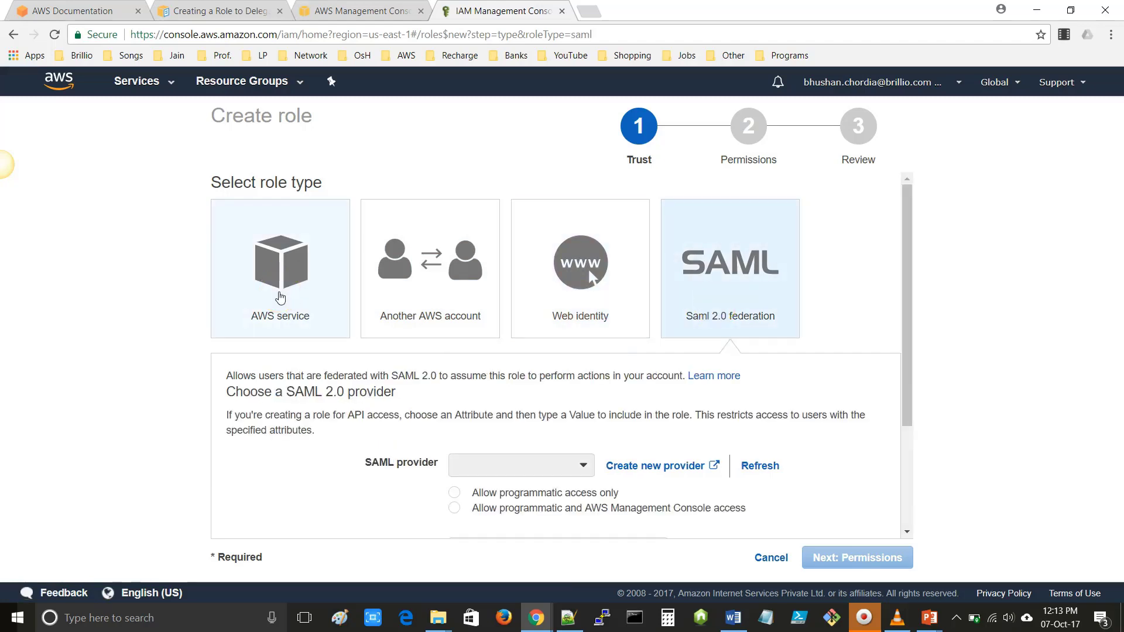
- Return to the AWS service role type and pick the general EC2 use case
click(281, 297)
scroll(402, 494, down, 3)
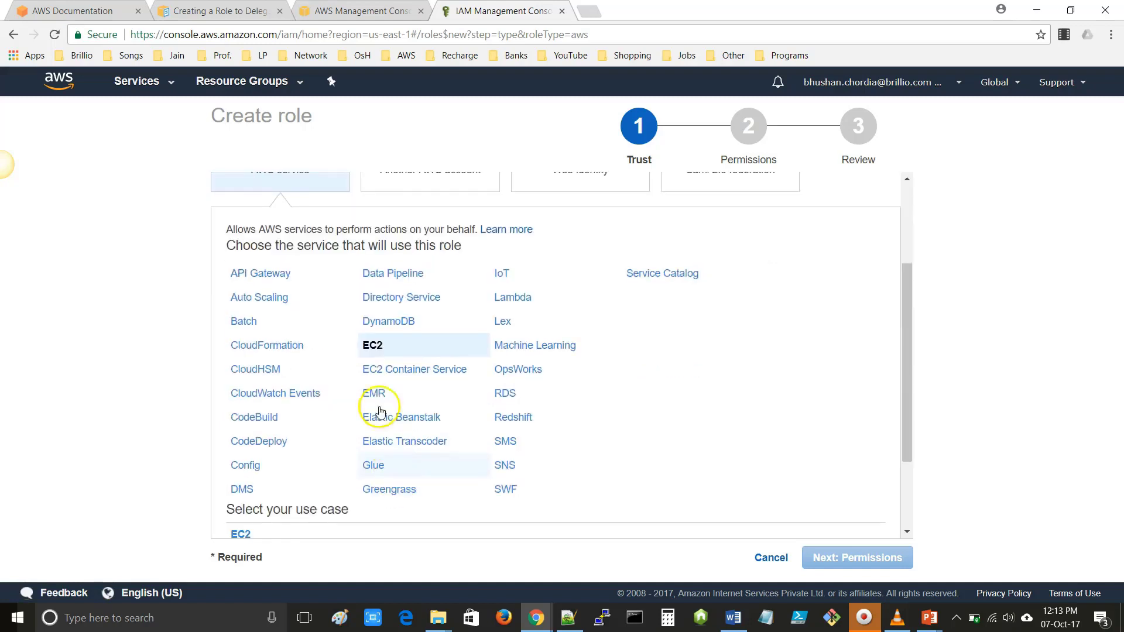
scroll(358, 463, down, 1)
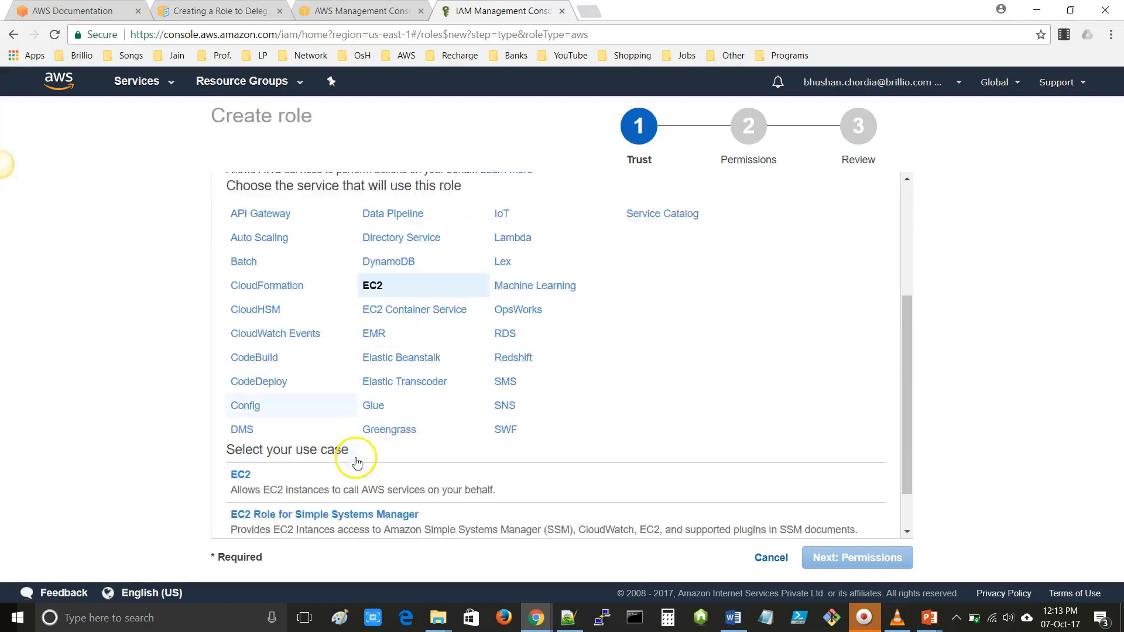
scroll(358, 463, down, 2)
click(252, 423)
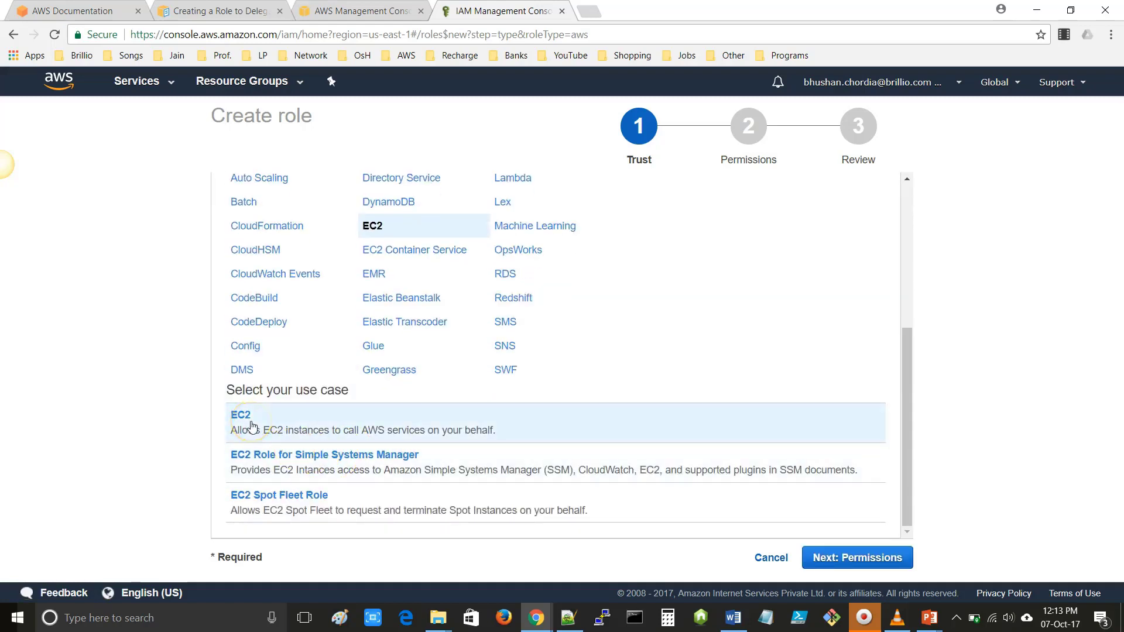
- Move to the permissions step and tick then untick AdministratorAccess
click(853, 561)
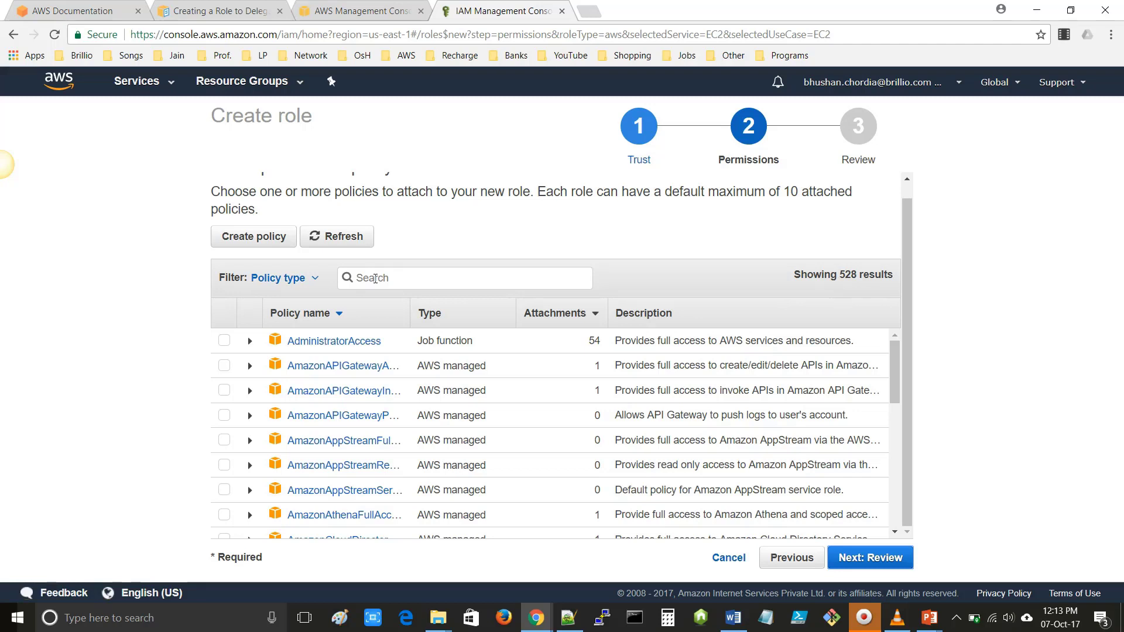
click(225, 342)
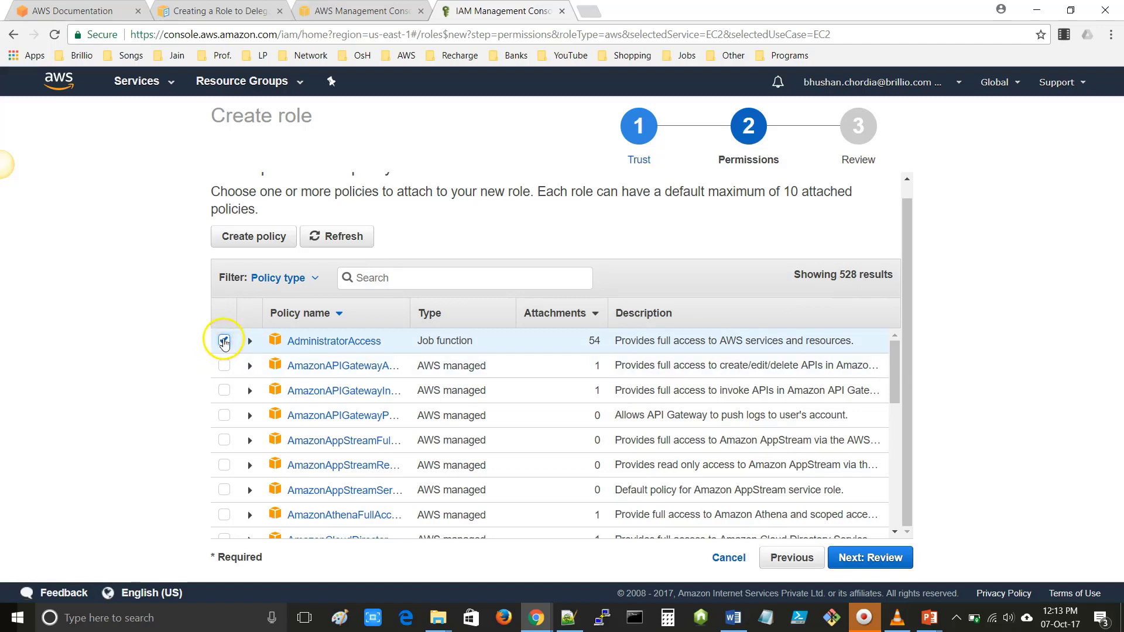
click(225, 342)
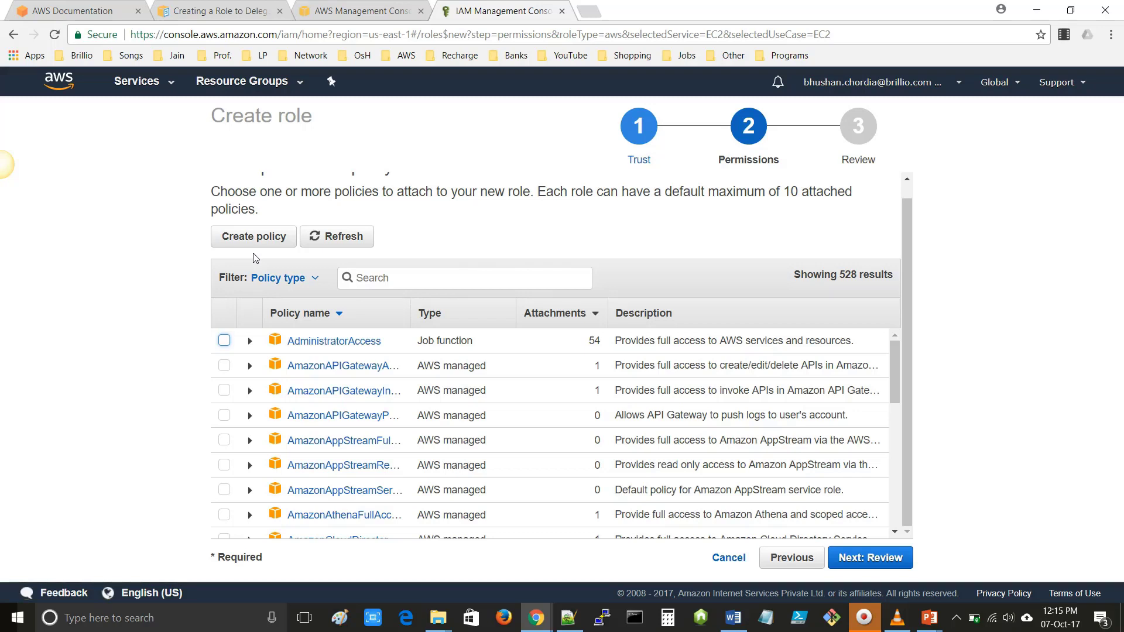
- Search policies for 'S3', attach AmazonS3ReadOnlyAccess, and go on to Review
scroll(232, 417, down, 3)
click(378, 276)
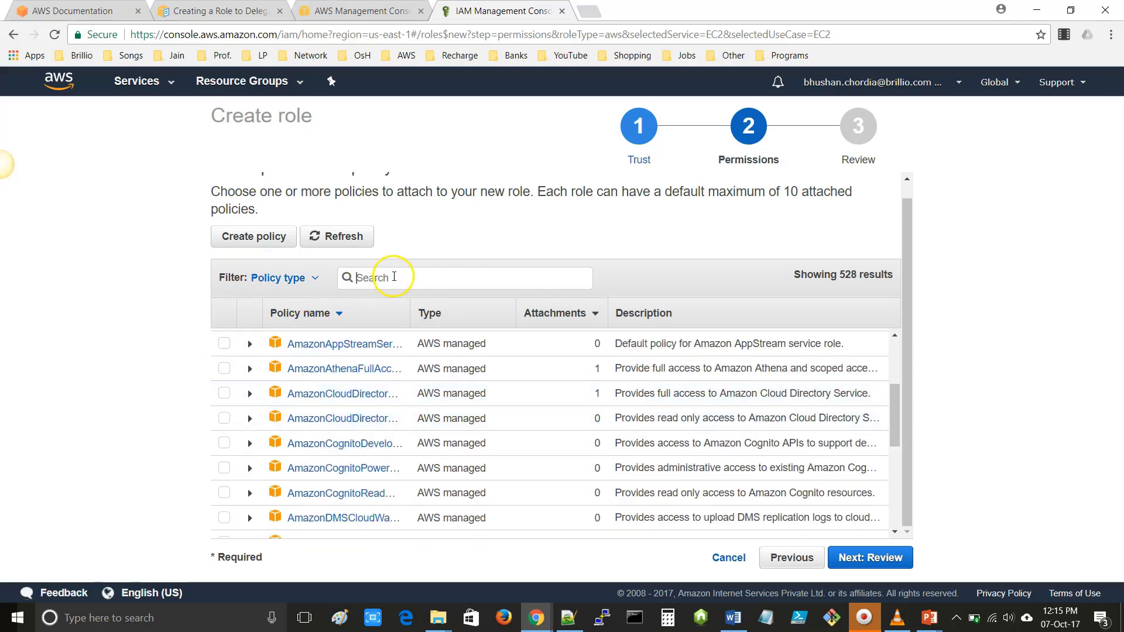
text(S3)
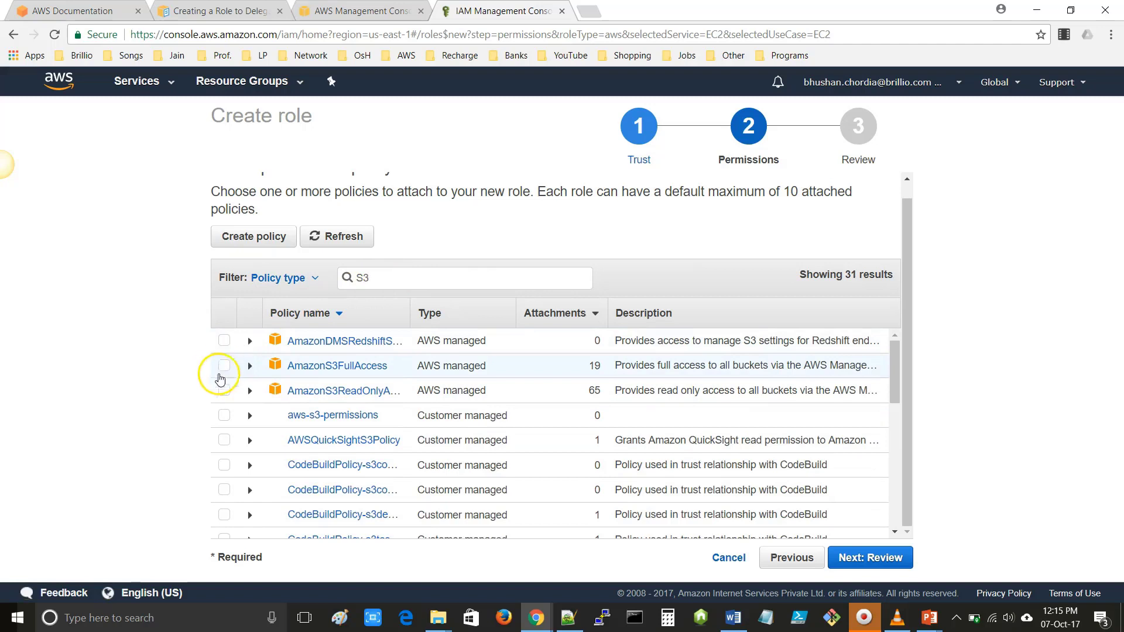
click(225, 393)
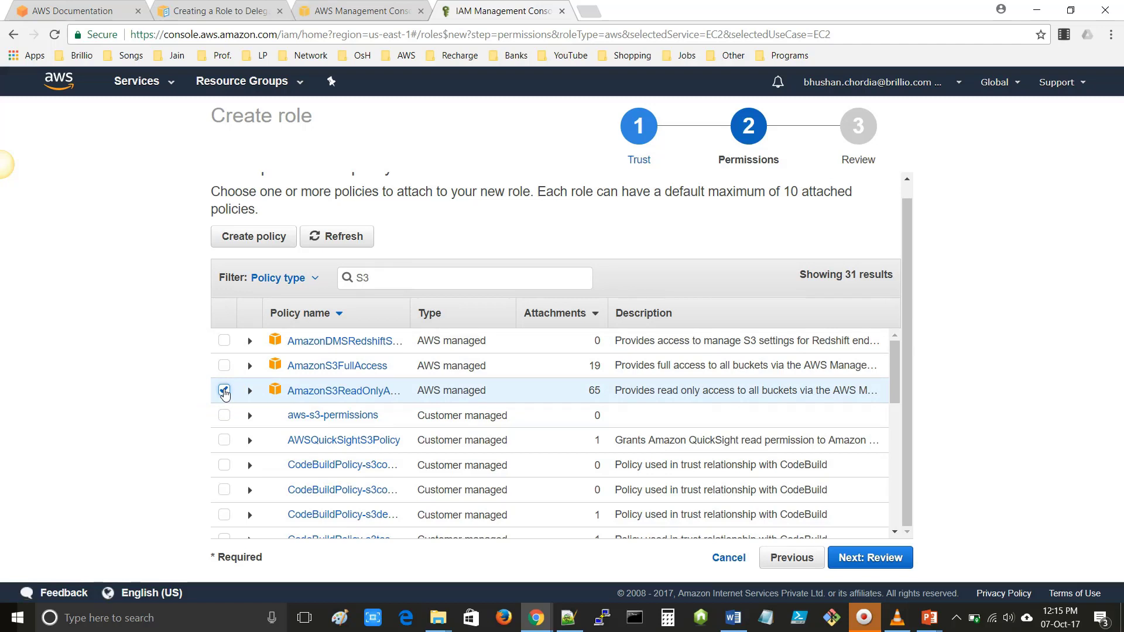
click(876, 560)
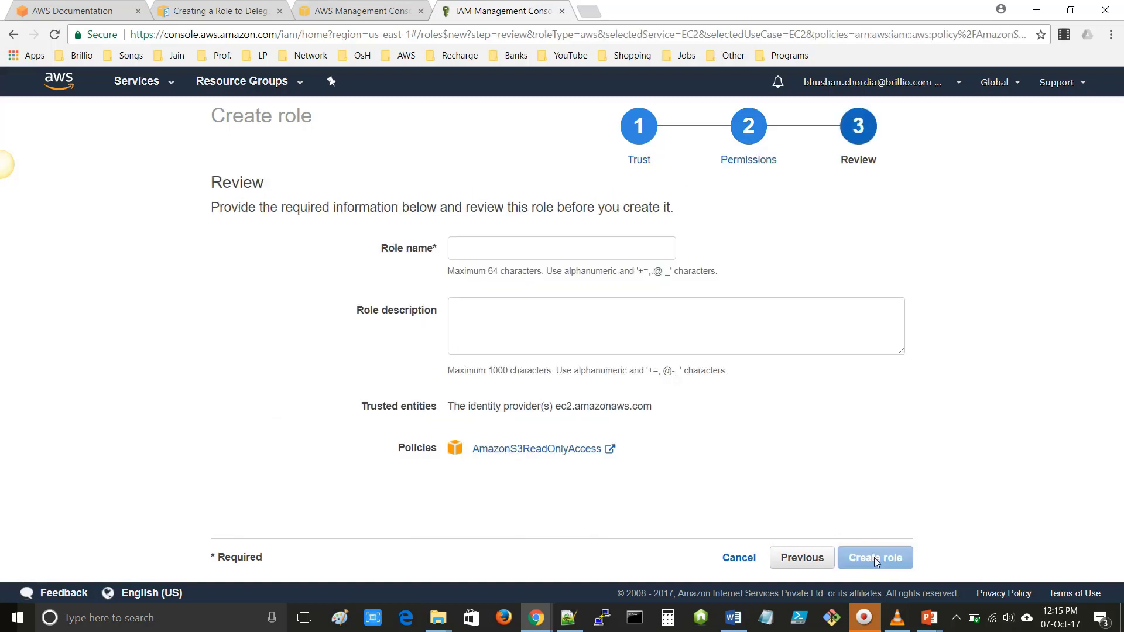
- Name the role Sample-Session-EC2-Role, reuse that text as its description, and note ec2.amazonaws.com trusted
click(478, 245)
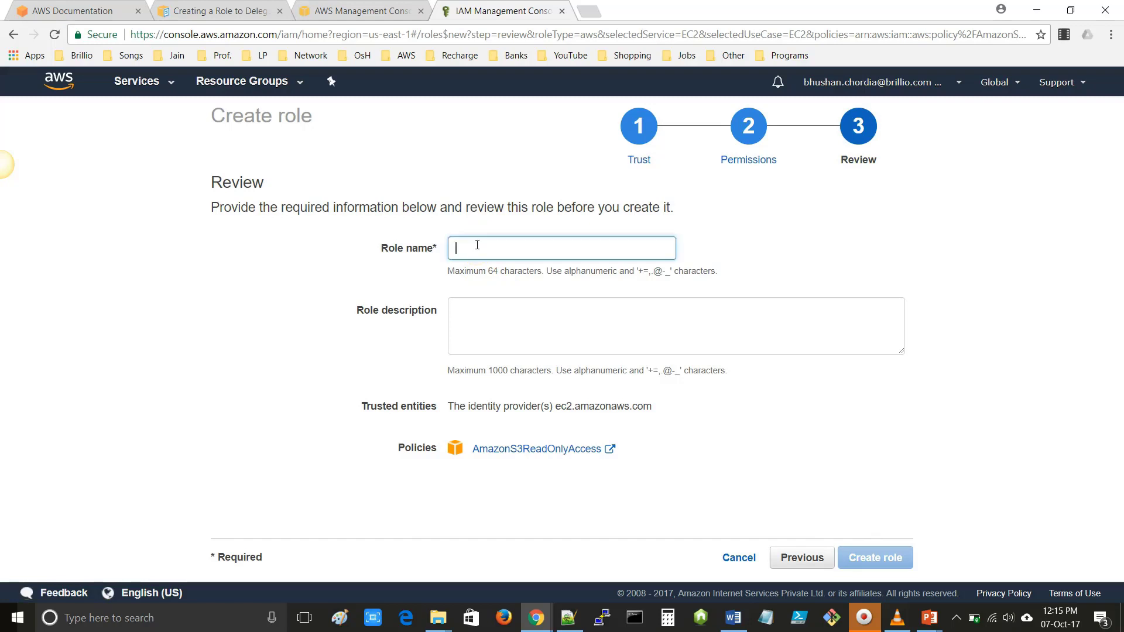
text(Sample-S)
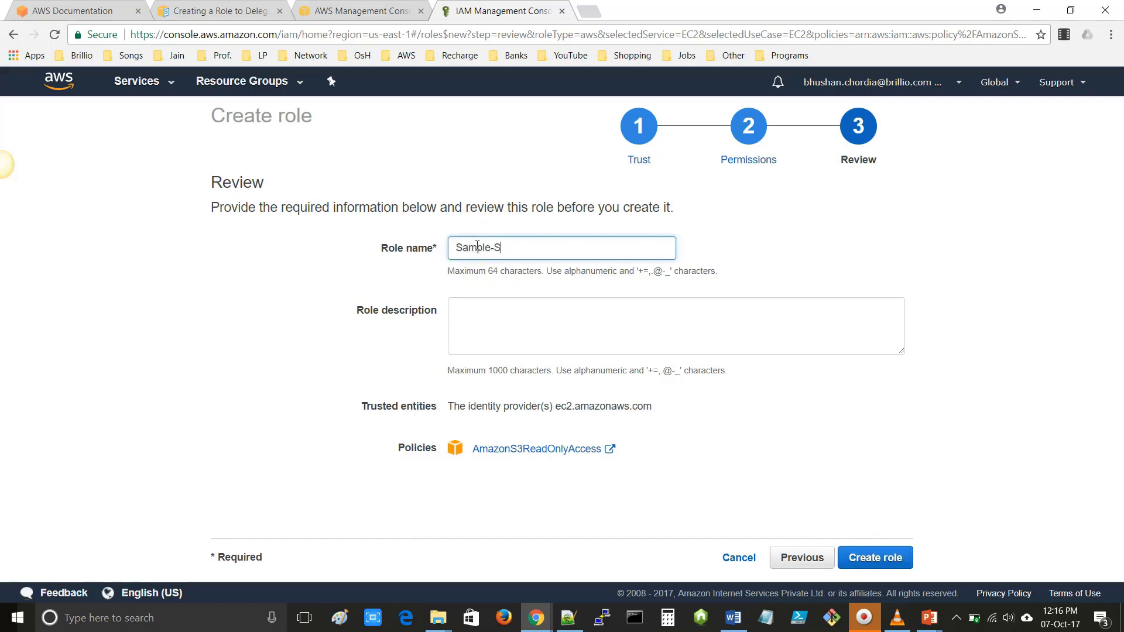
text(ession-EC2-Role)
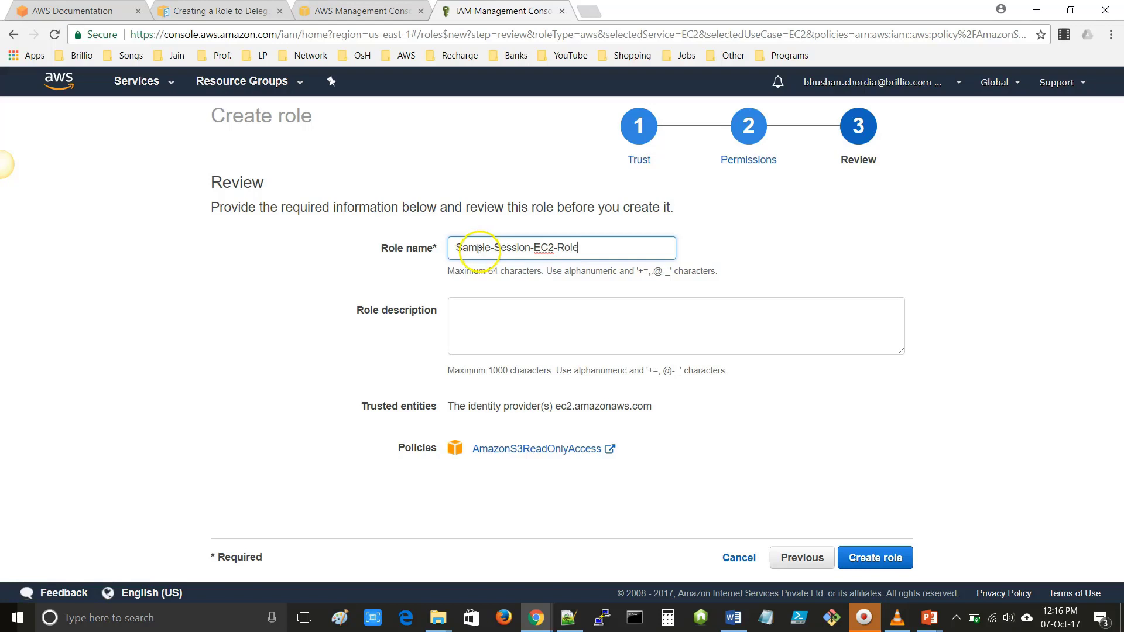
drag(602, 248, 435, 246)
key(ctrl+c)
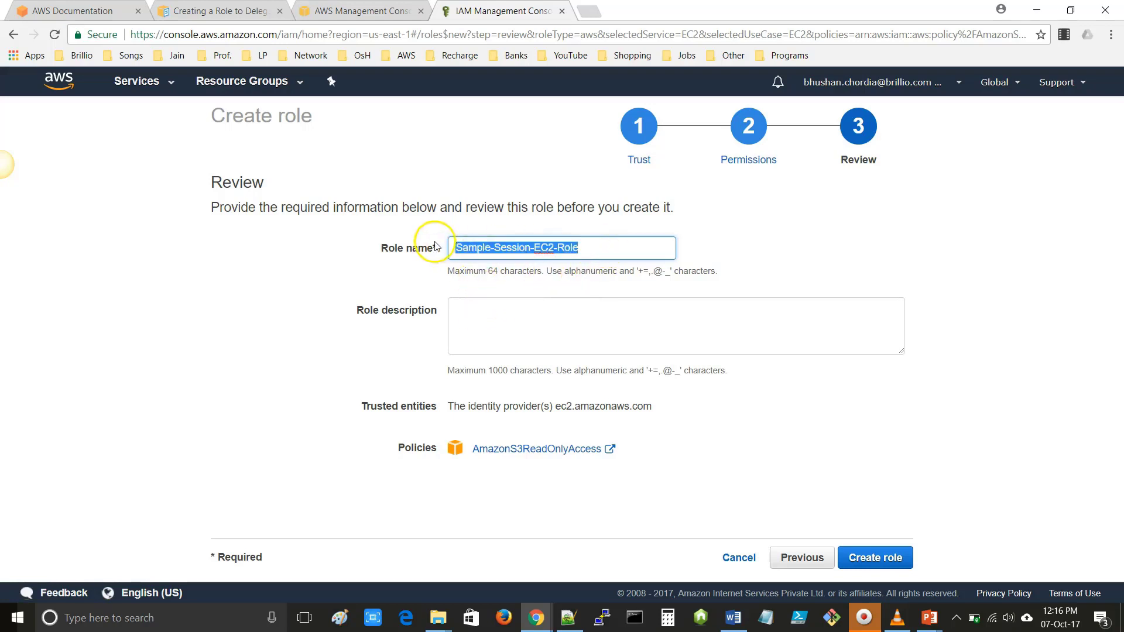
click(472, 306)
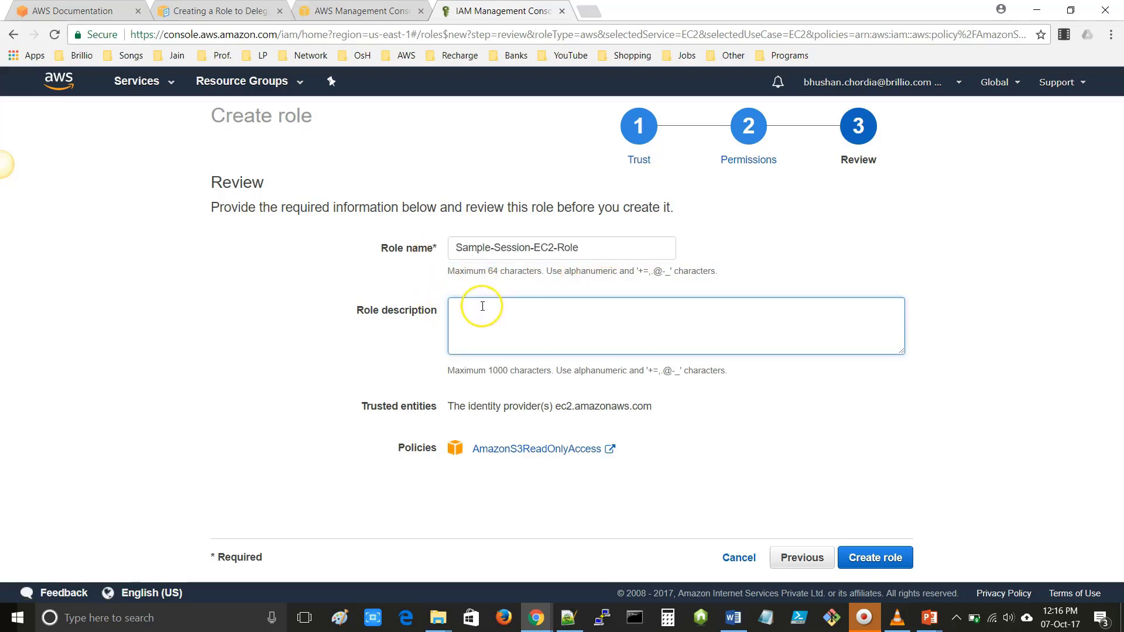
key(ctrl+v)
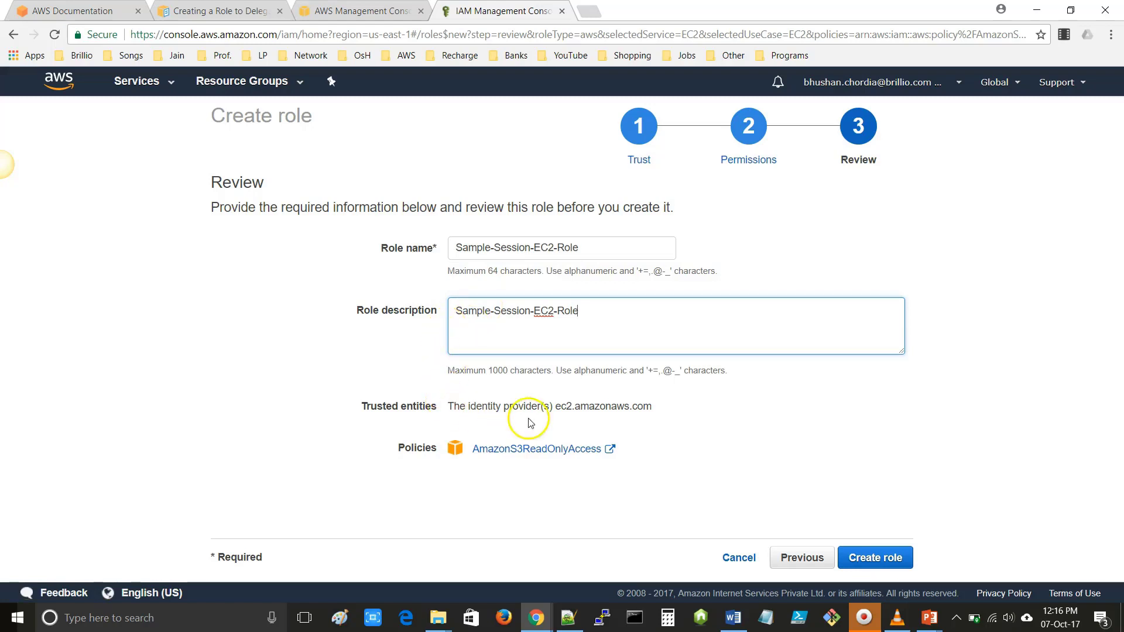
drag(555, 406, 652, 404)
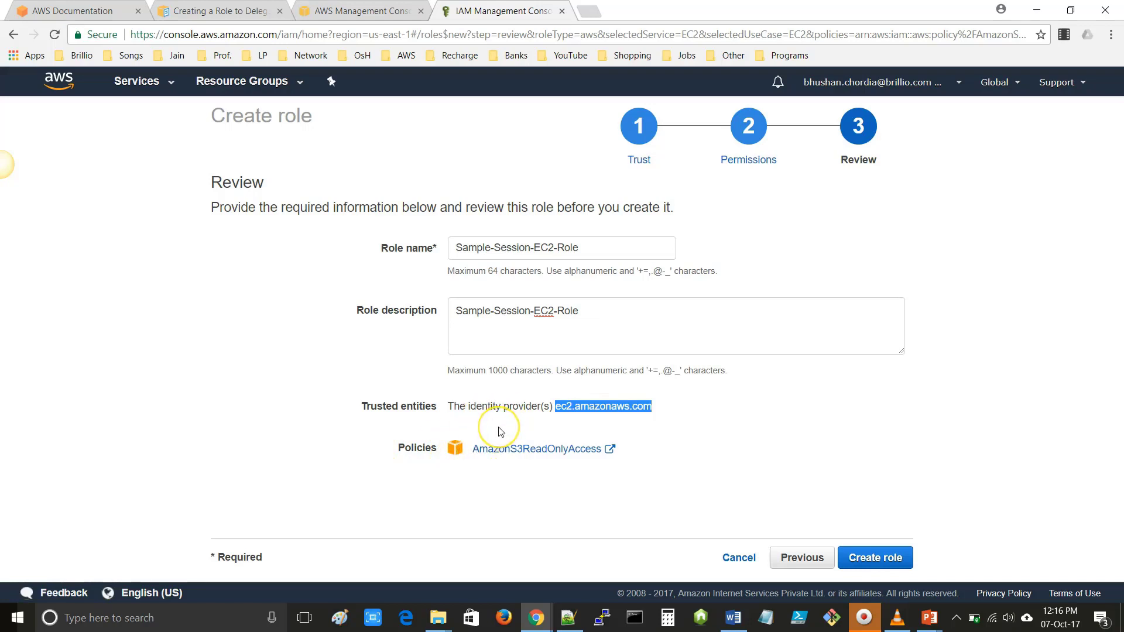
- Create the role, filter Roles by 'Sample-', and open the Sample-Session-EC2-Role summary
click(869, 560)
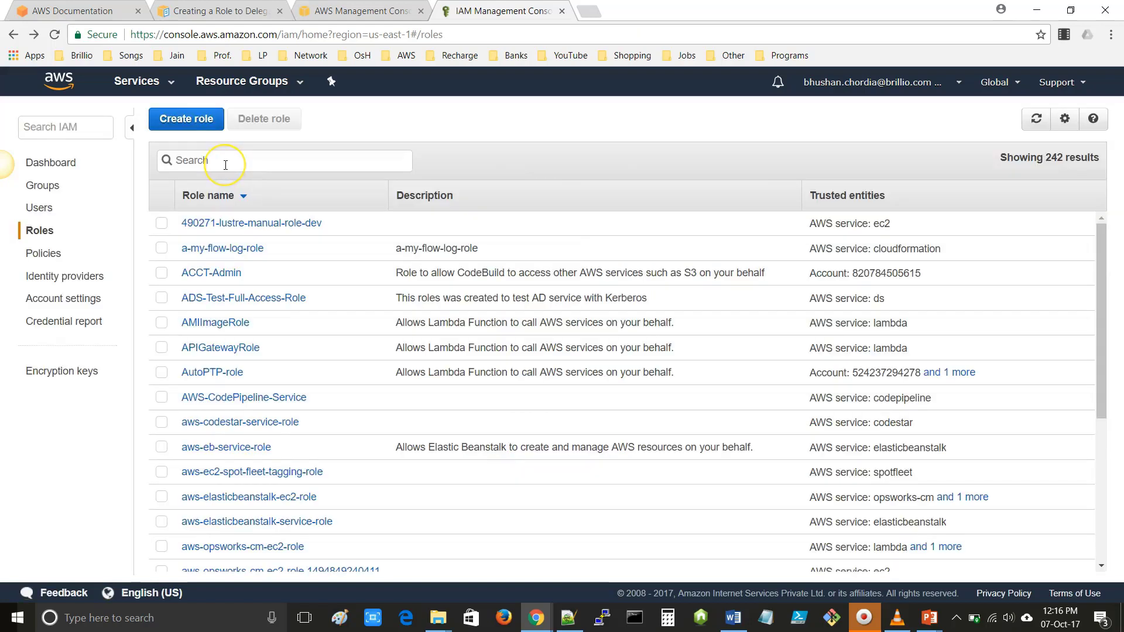
click(213, 160)
text(Sample-)
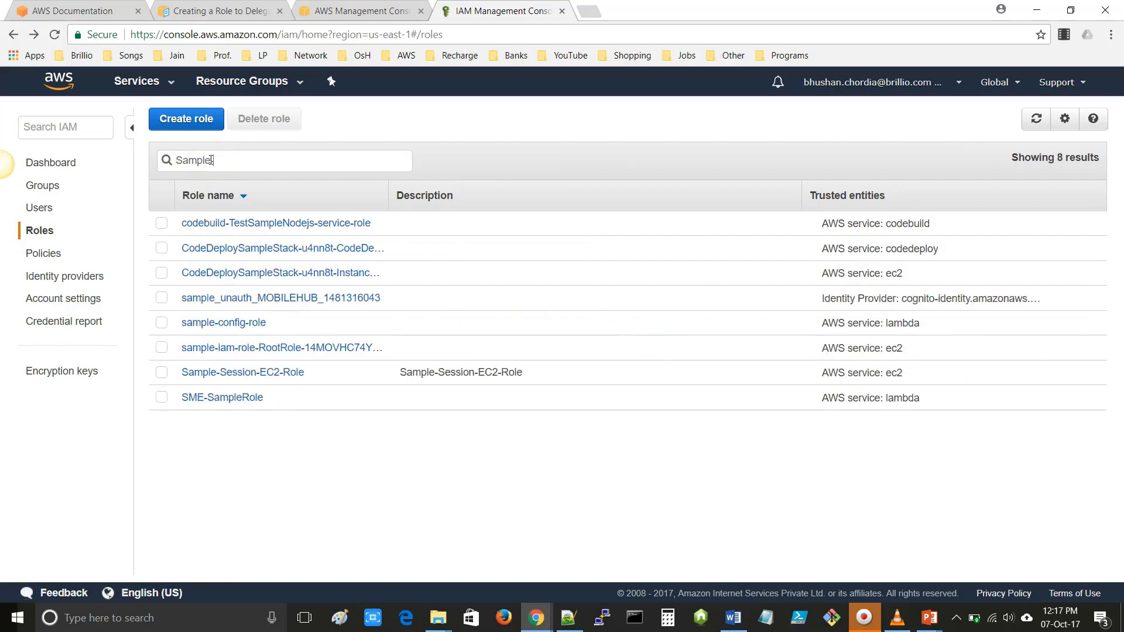
click(162, 273)
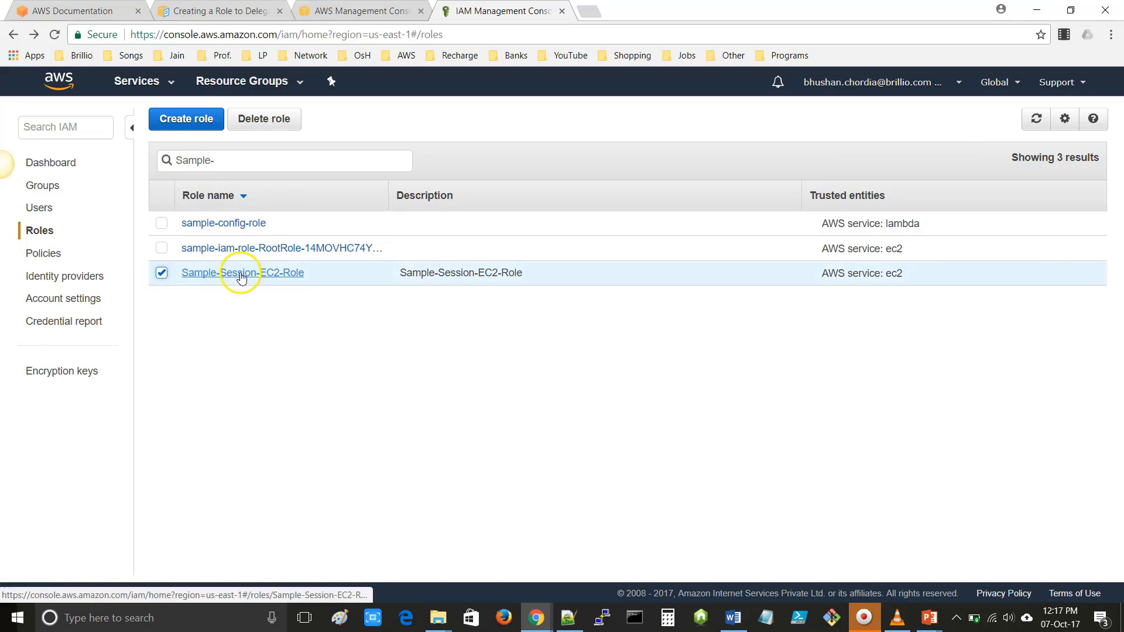
click(241, 274)
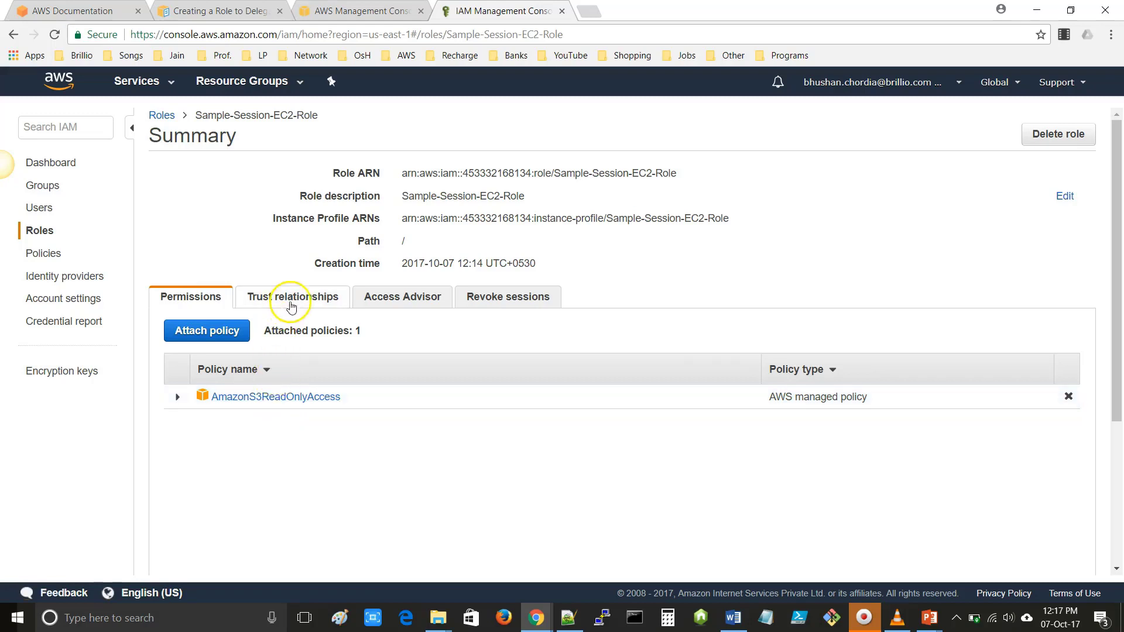
- Review the ec2.amazonaws.com trust relationship, then check Access Advisor for Amazon S3 usage
click(293, 297)
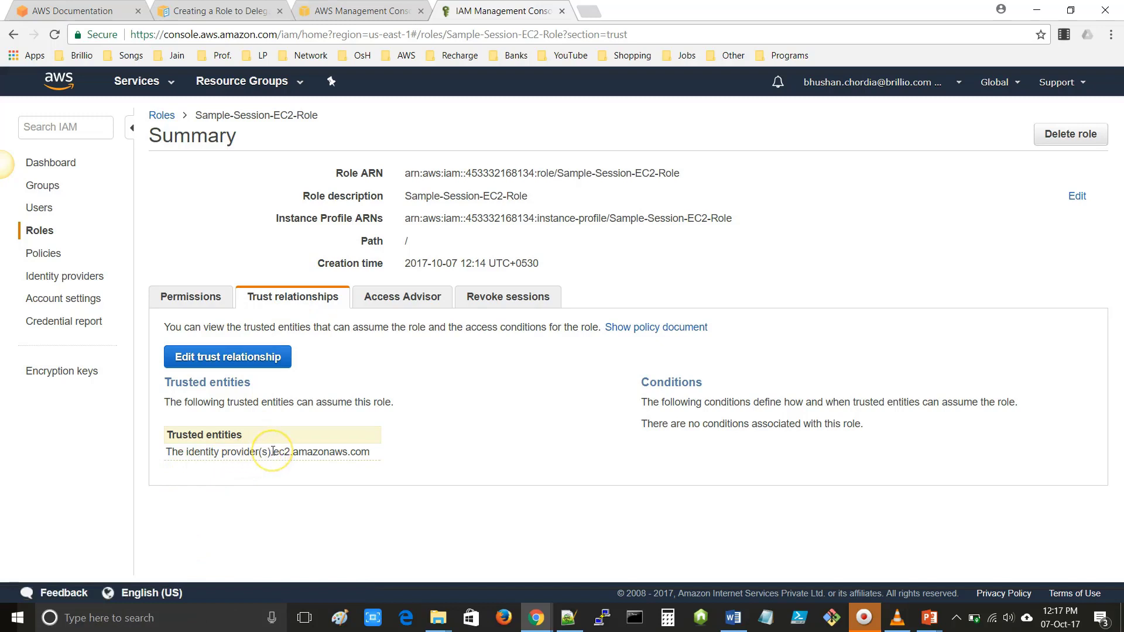
drag(273, 452, 371, 452)
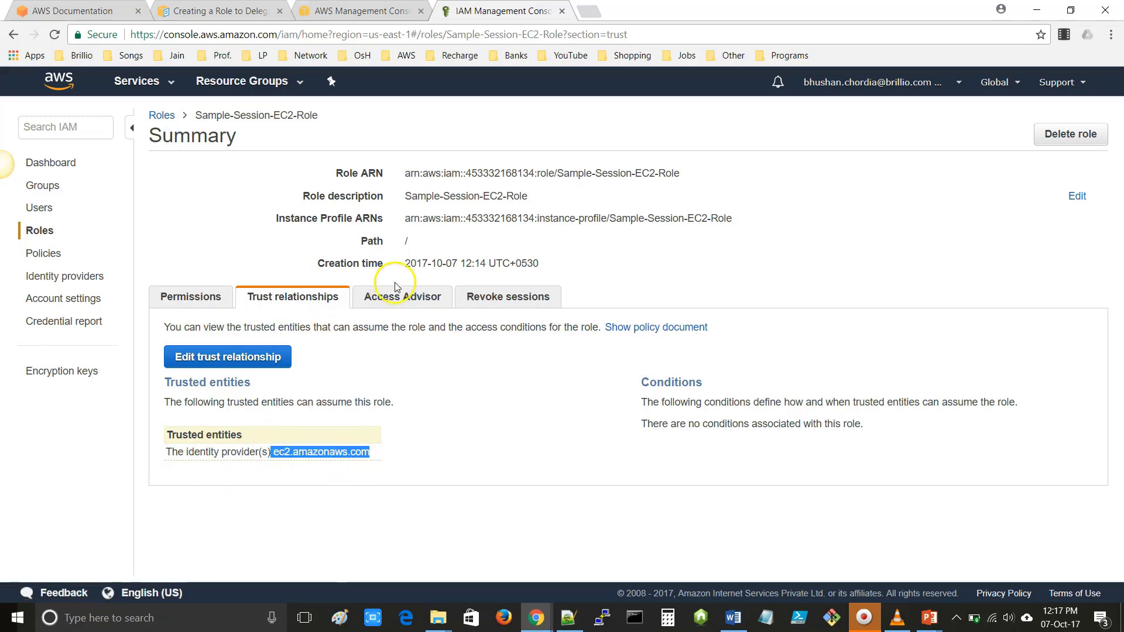
click(398, 296)
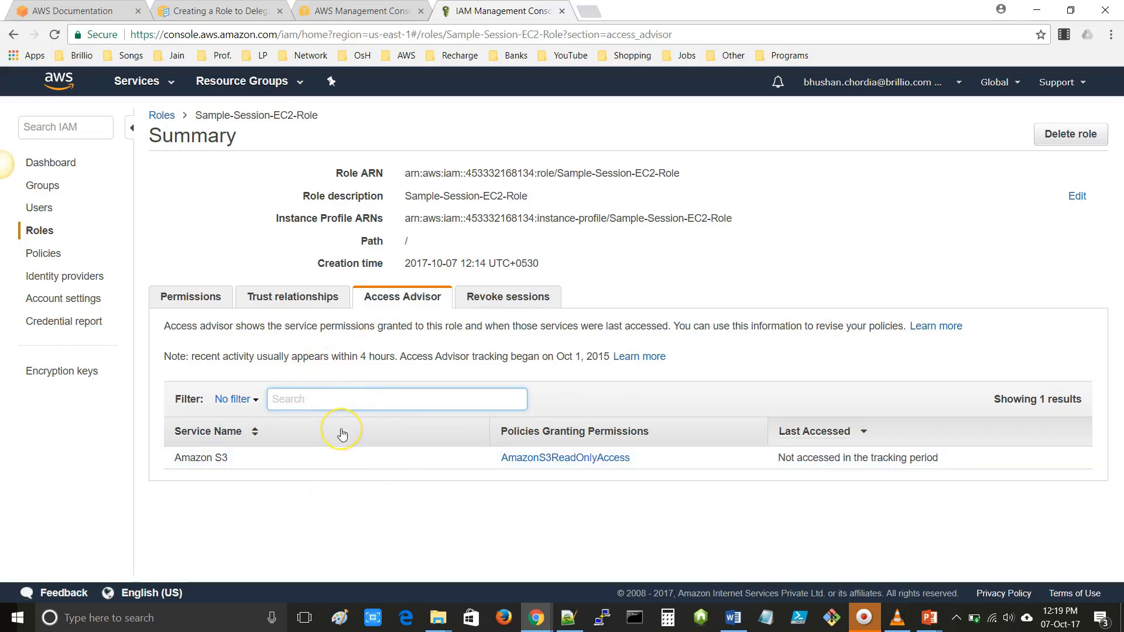
- Show the Revoke sessions section and highlight the example AWSRevokeOlderSessions policy
click(504, 301)
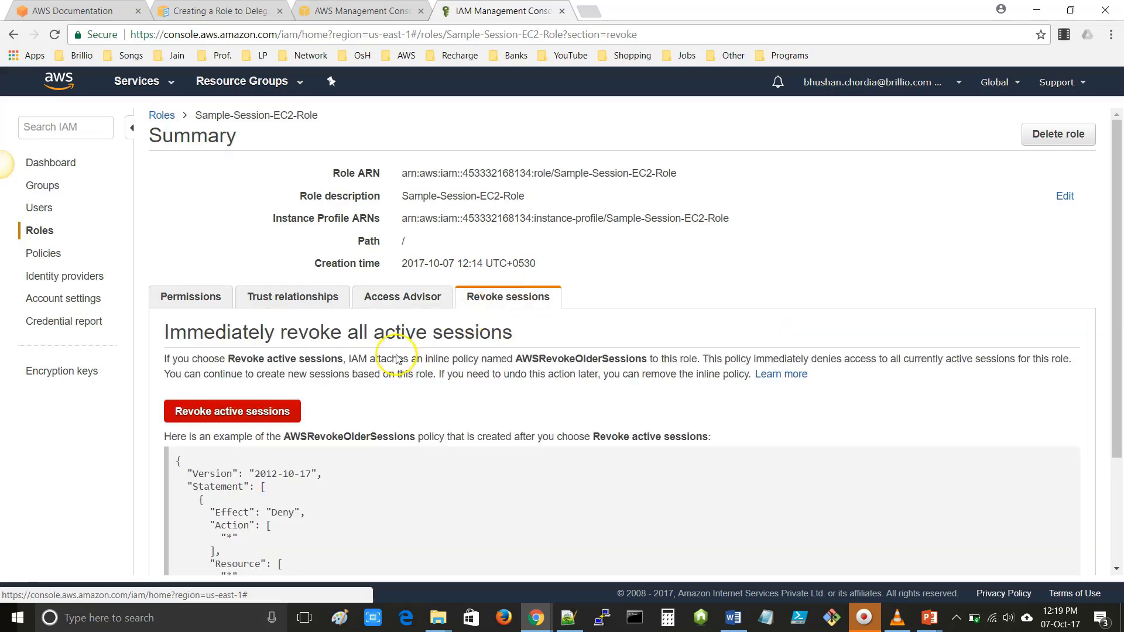
scroll(169, 277, down, 3)
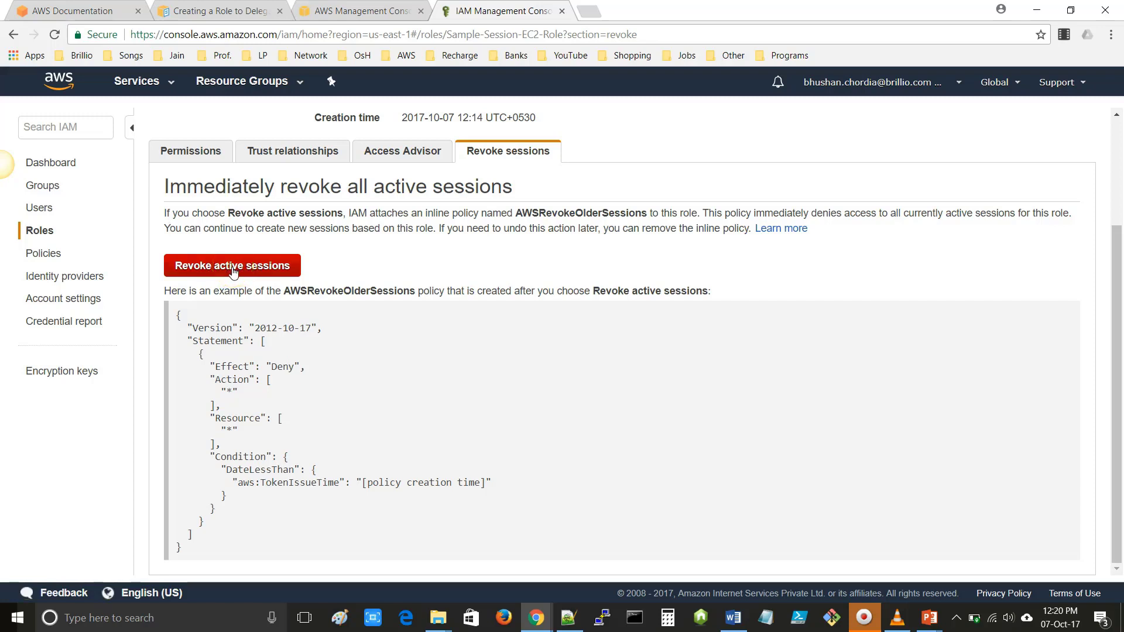
drag(189, 547, 147, 308)
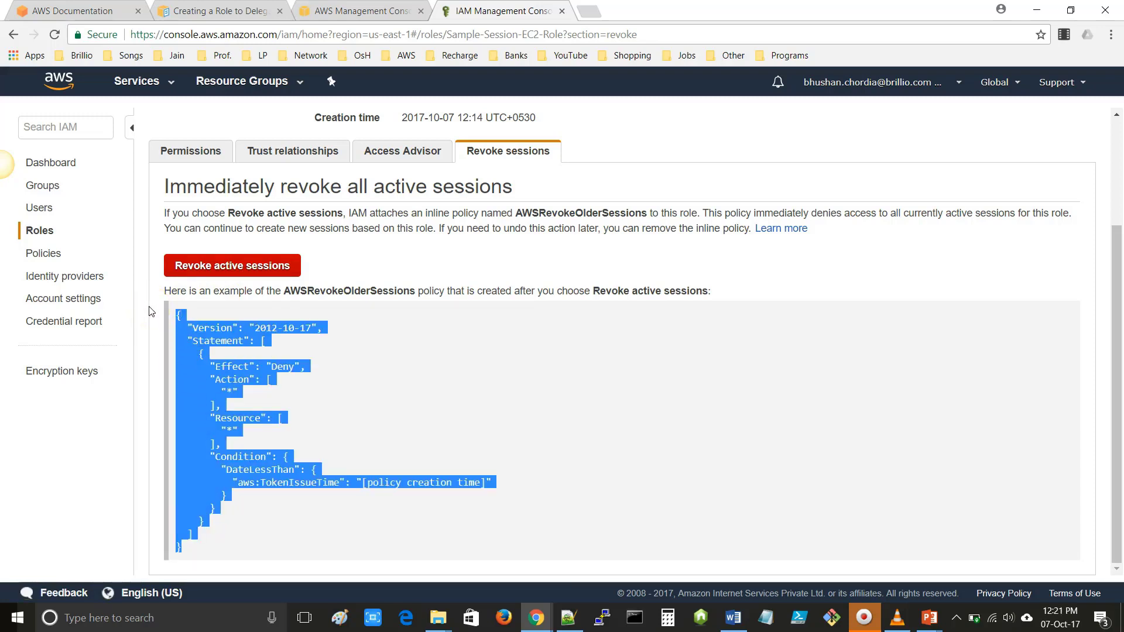
click(326, 413)
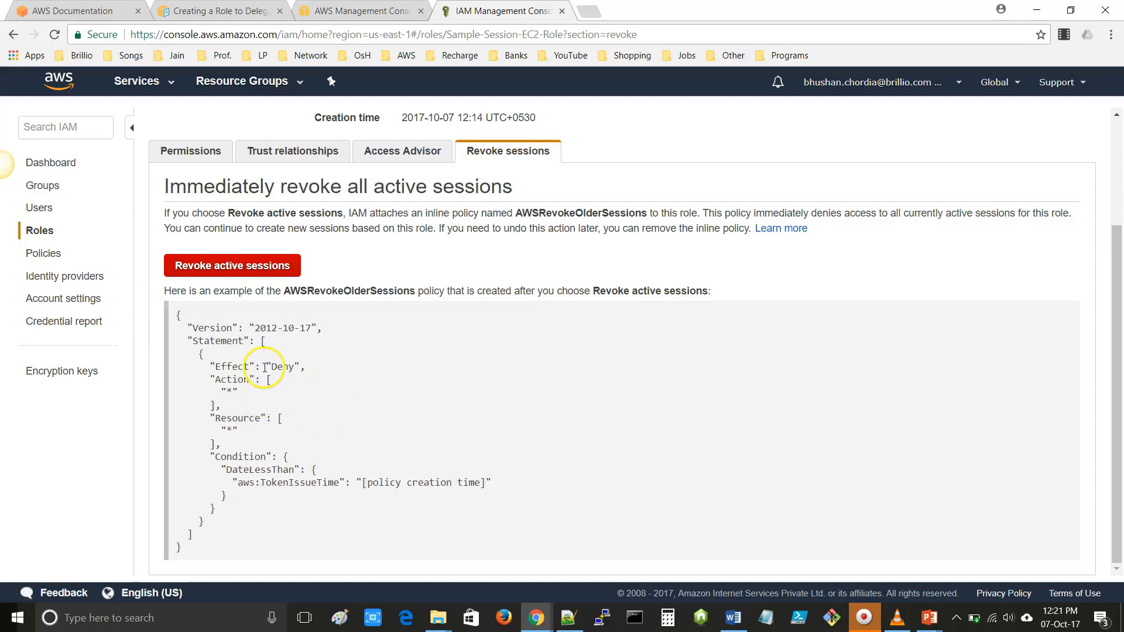
drag(181, 551, 163, 311)
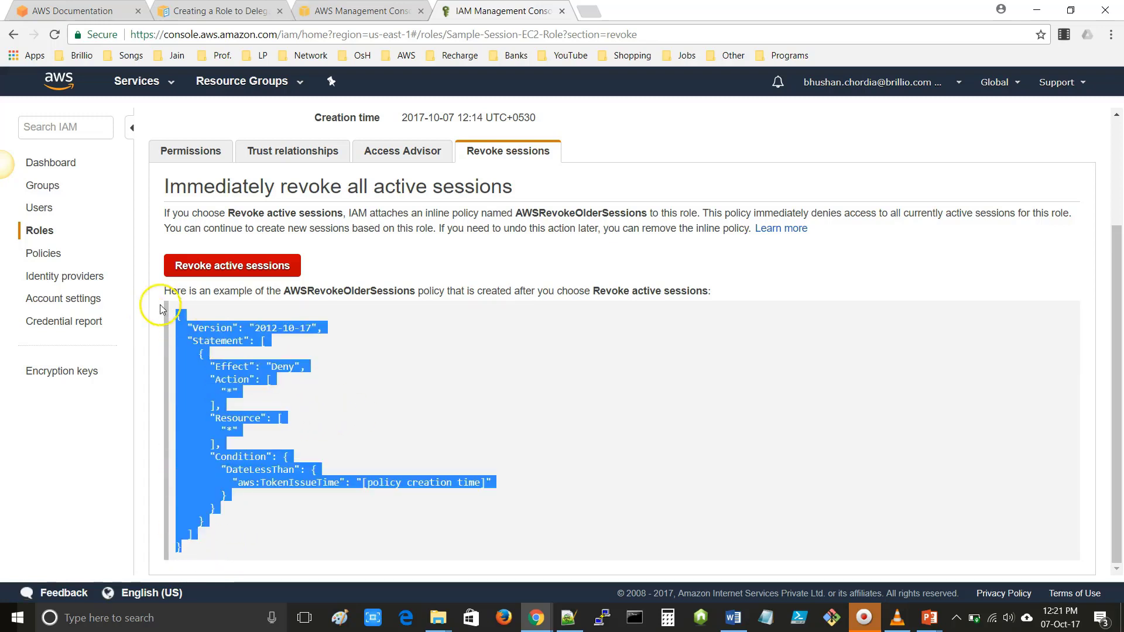
click(311, 394)
- Point out the policy's Effect: Deny statement
double_click(231, 366)
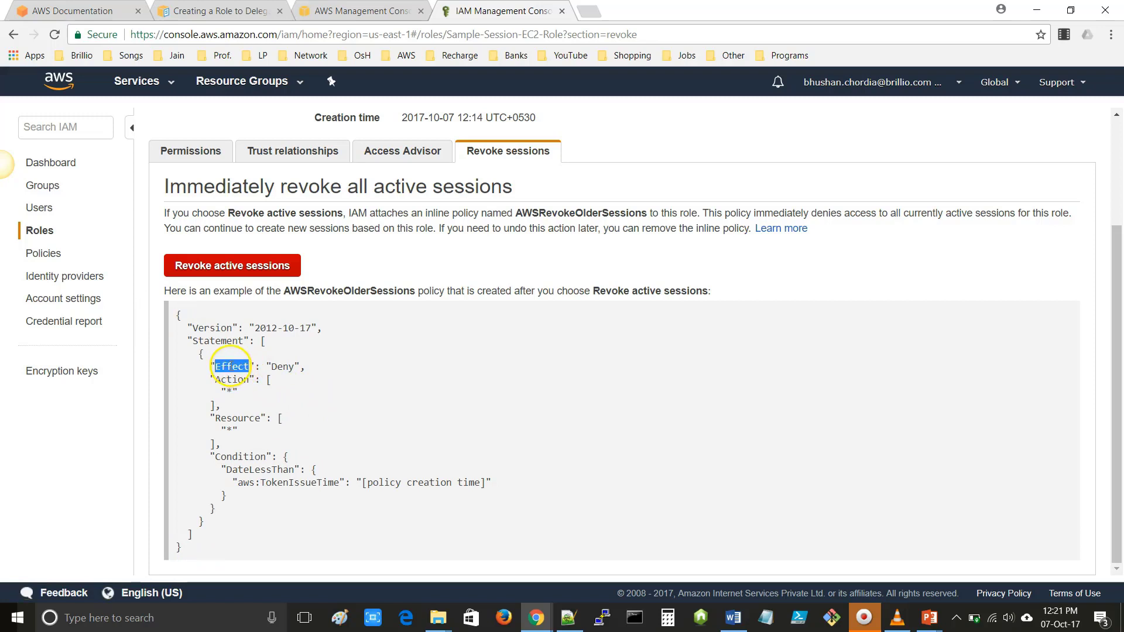
double_click(282, 366)
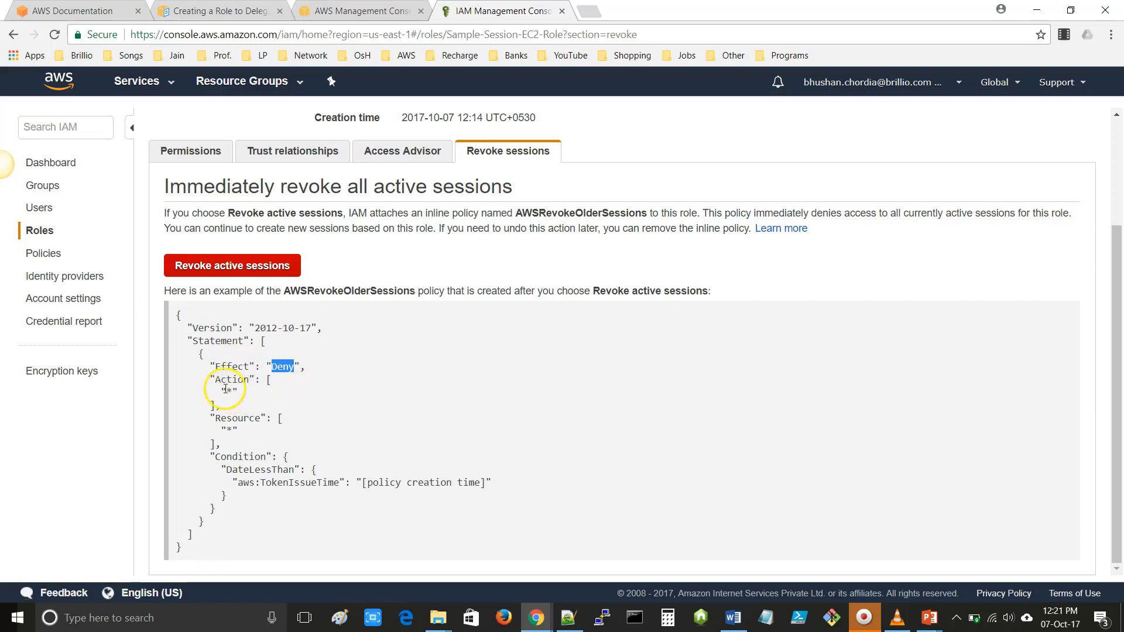
click(227, 431)
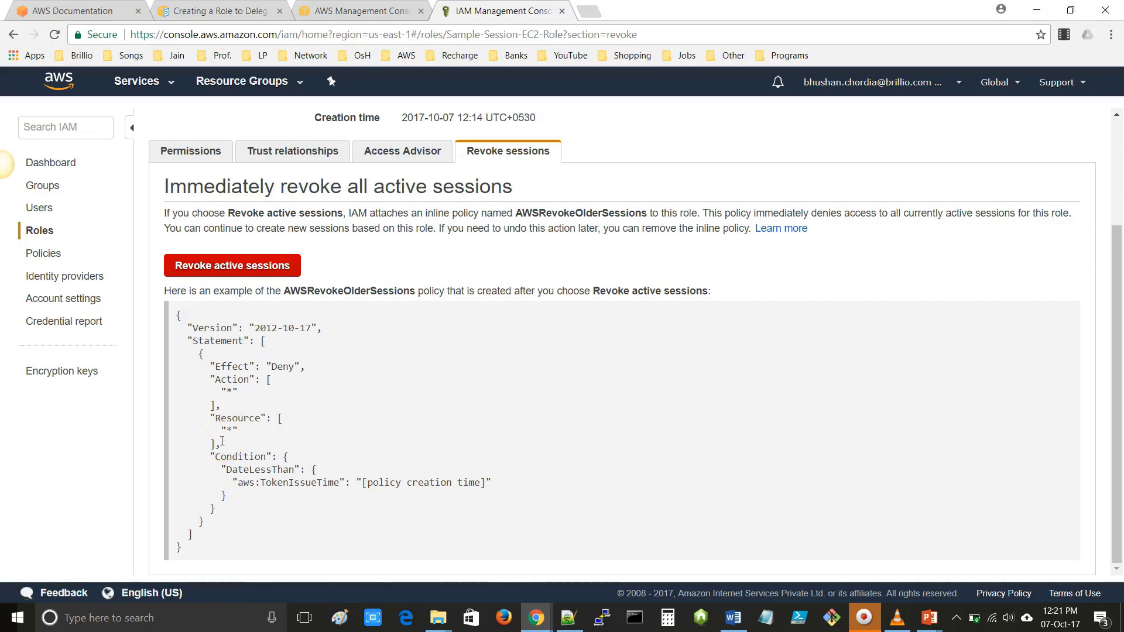
double_click(283, 366)
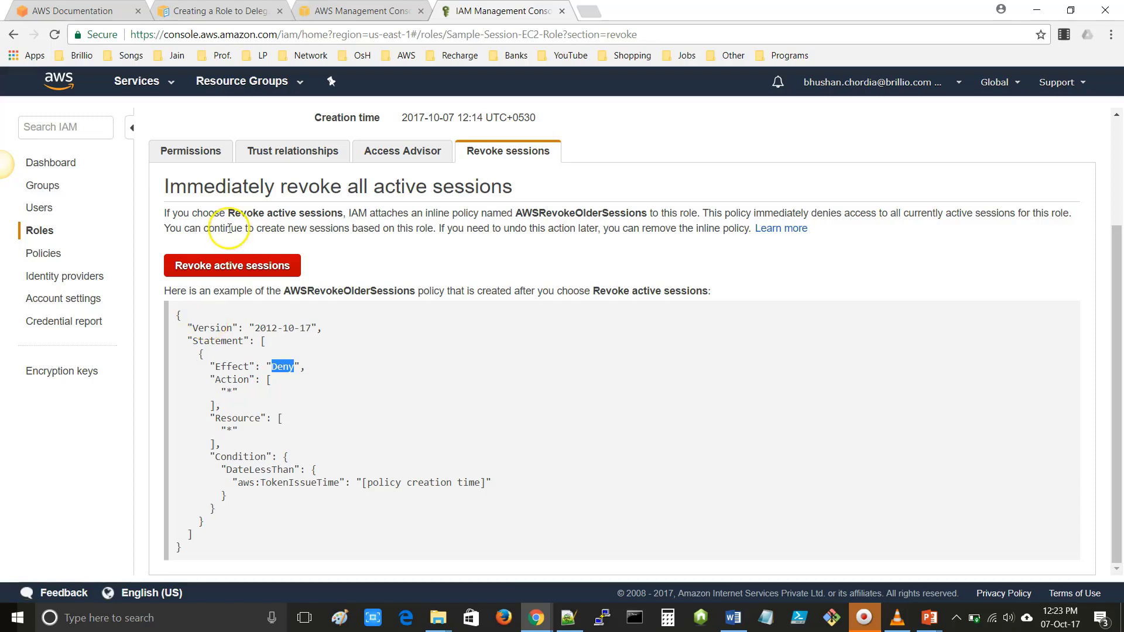
double_click(283, 366)
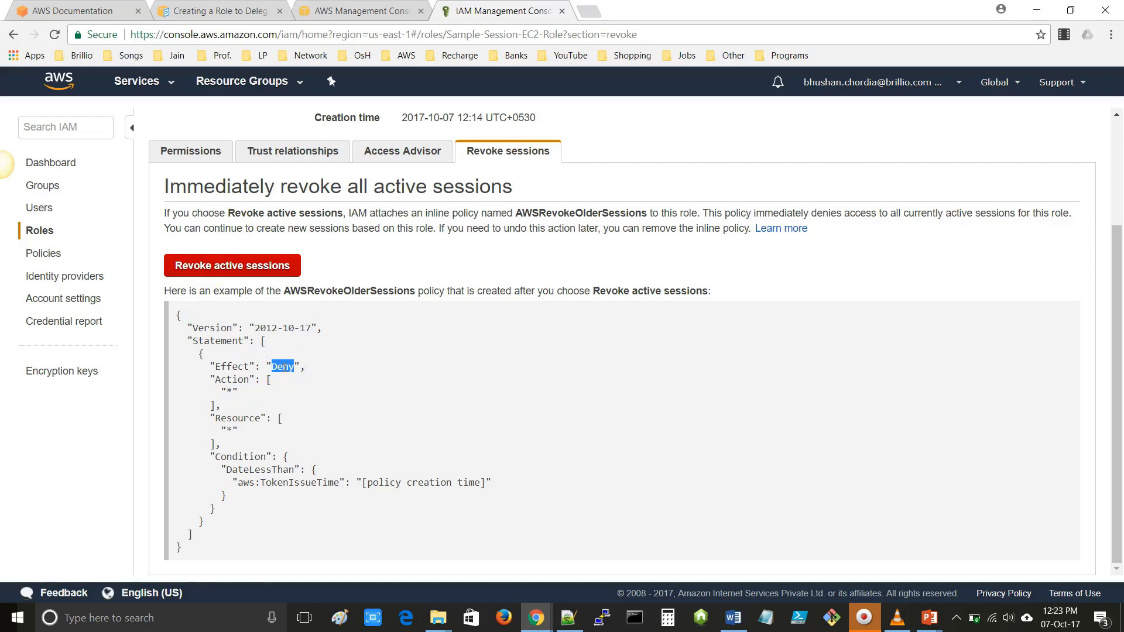
scroll(328, 407, up, 3)
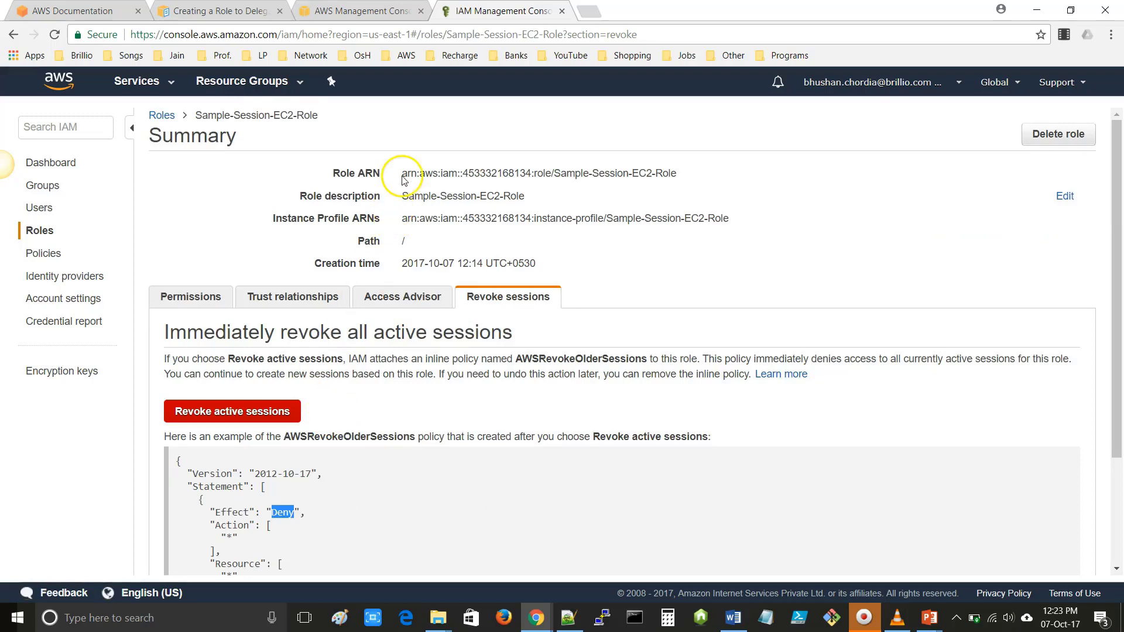
- Highlight the Role ARN and Instance Profile ARN, then advance the slideshow to the IAM Permissions overview
drag(402, 173, 701, 173)
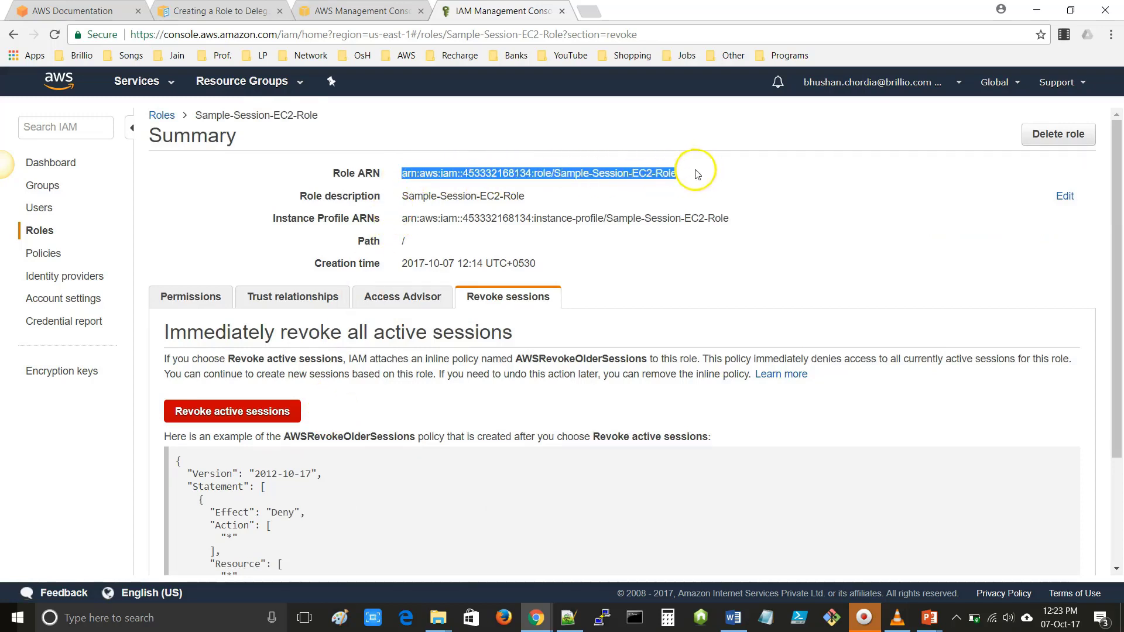
drag(403, 221, 732, 214)
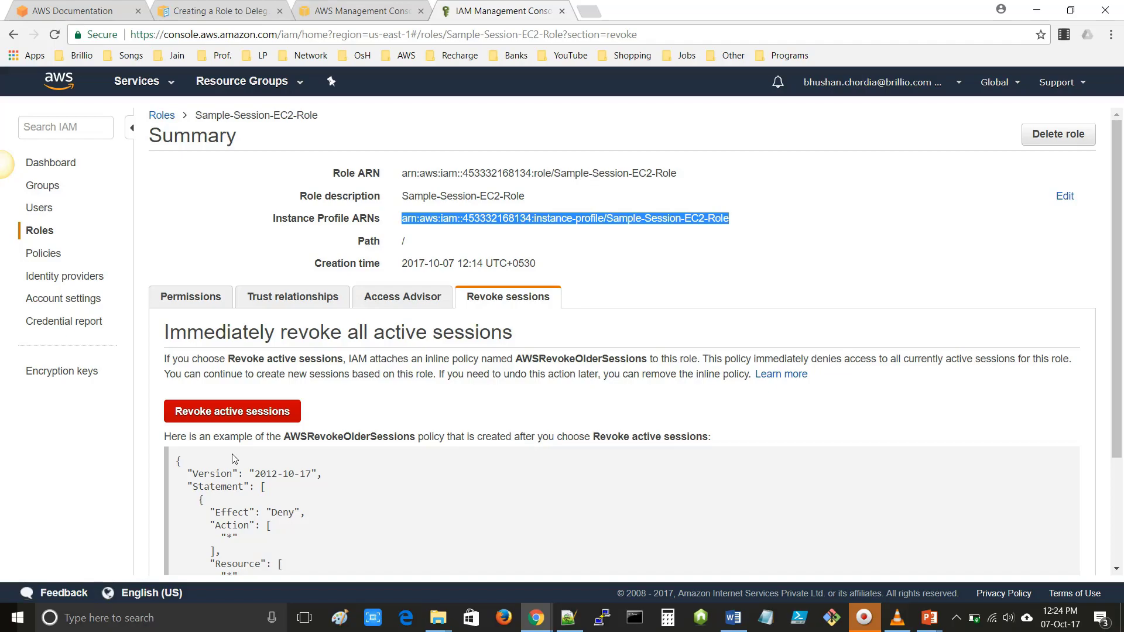
key(alt+Tab)
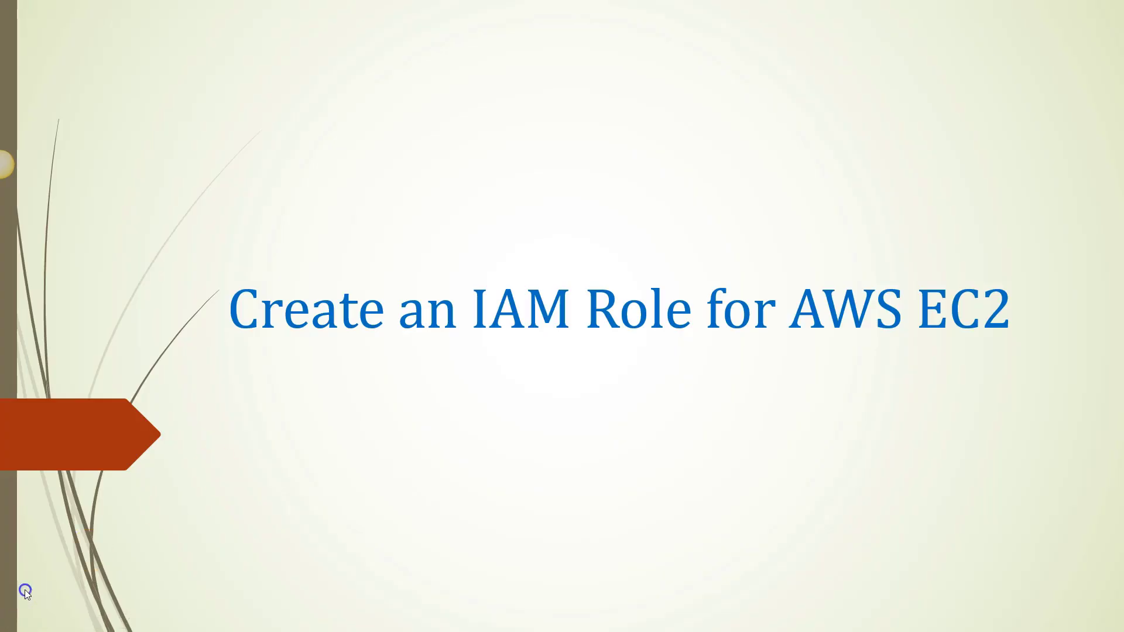
click(25, 591)
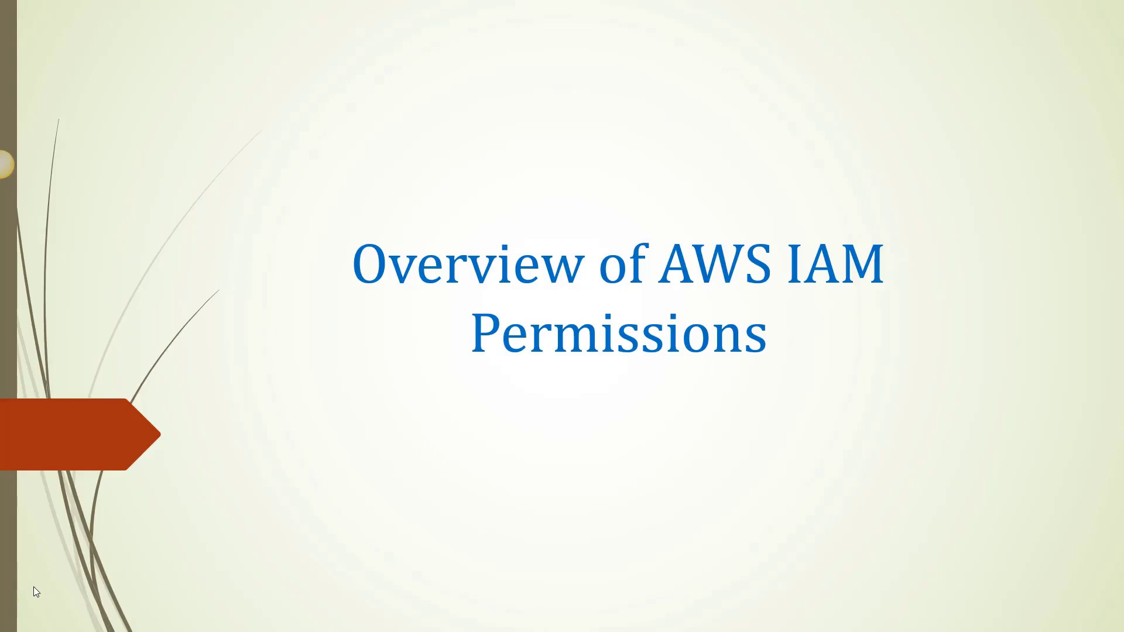
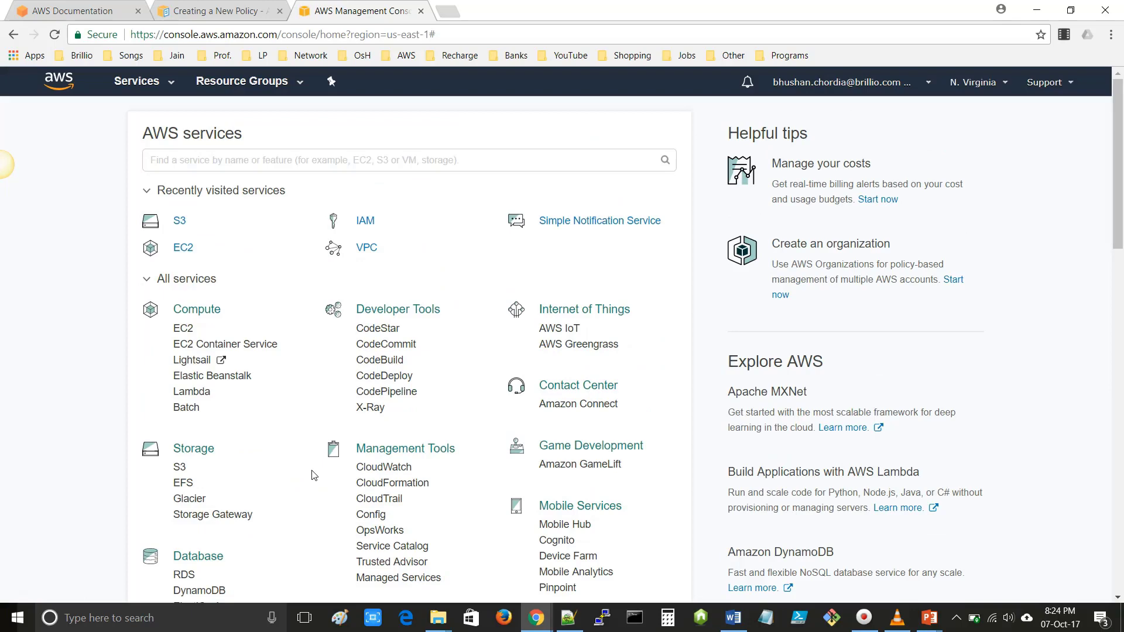
- Open IAM from the services list in a new browser tab and switch to it
scroll(314, 476, down, 6)
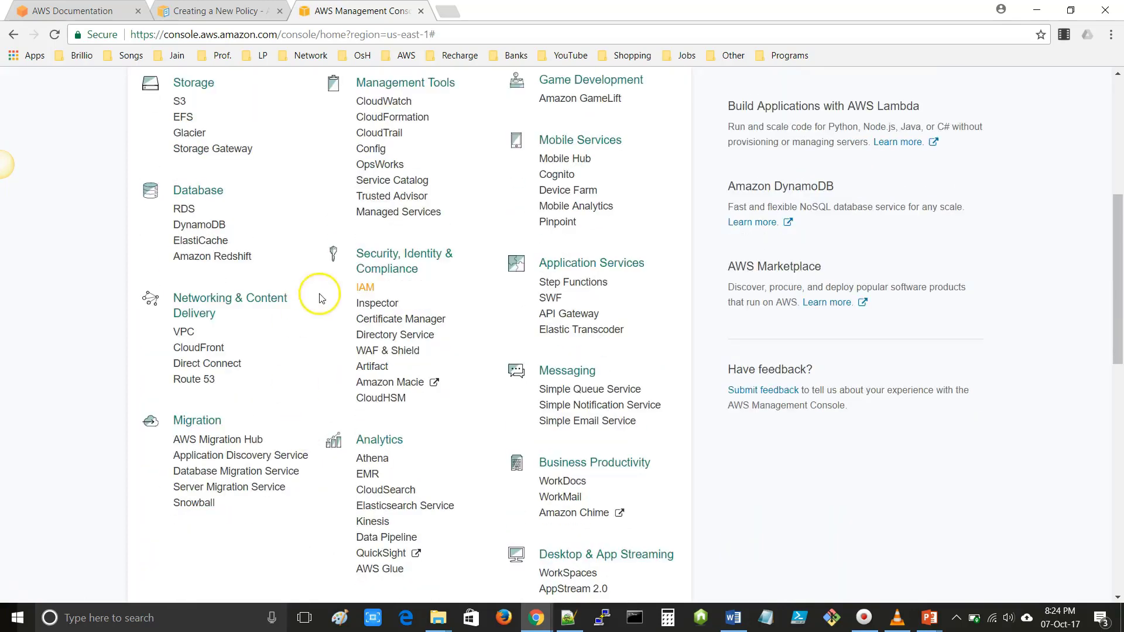
right_click(368, 291)
click(398, 296)
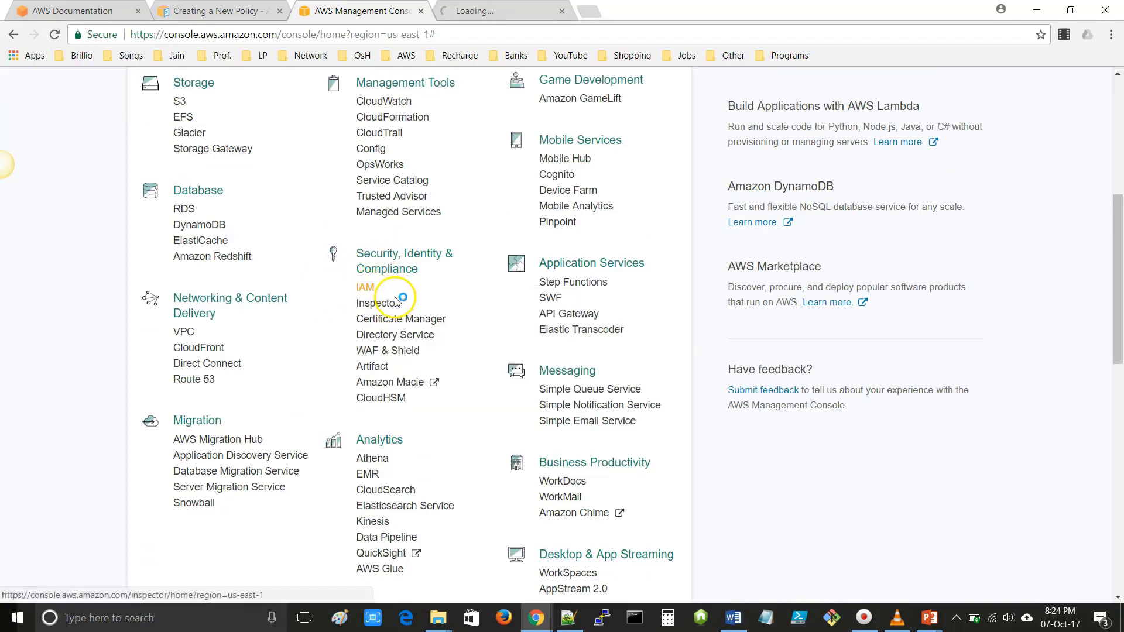
click(502, 12)
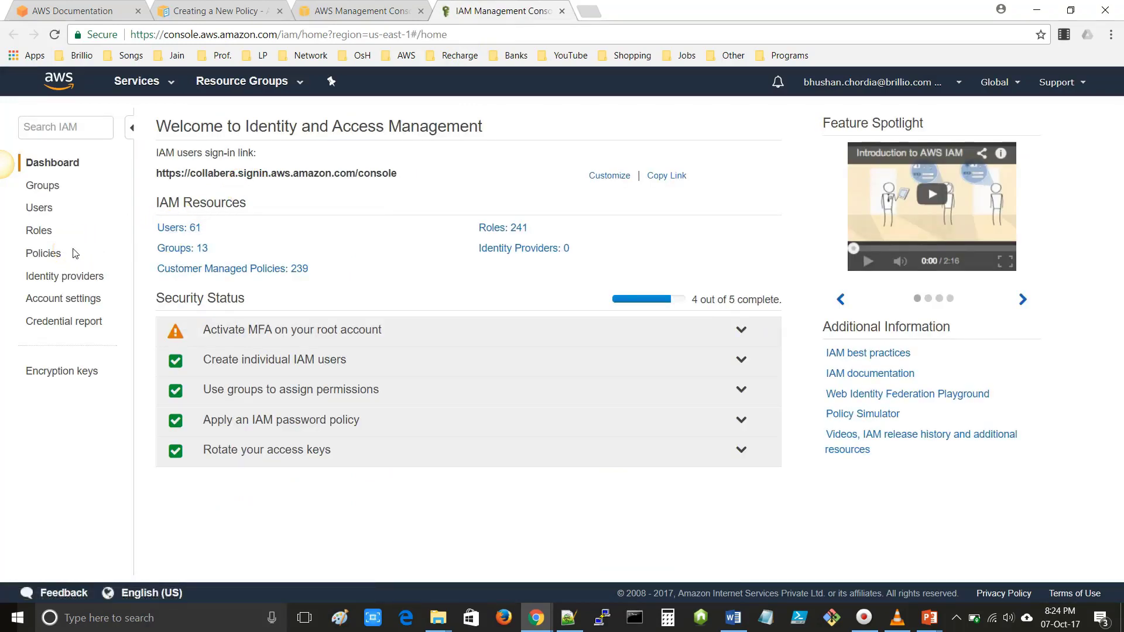
- Scroll through the IAM Policies list, then start Create policy
click(43, 256)
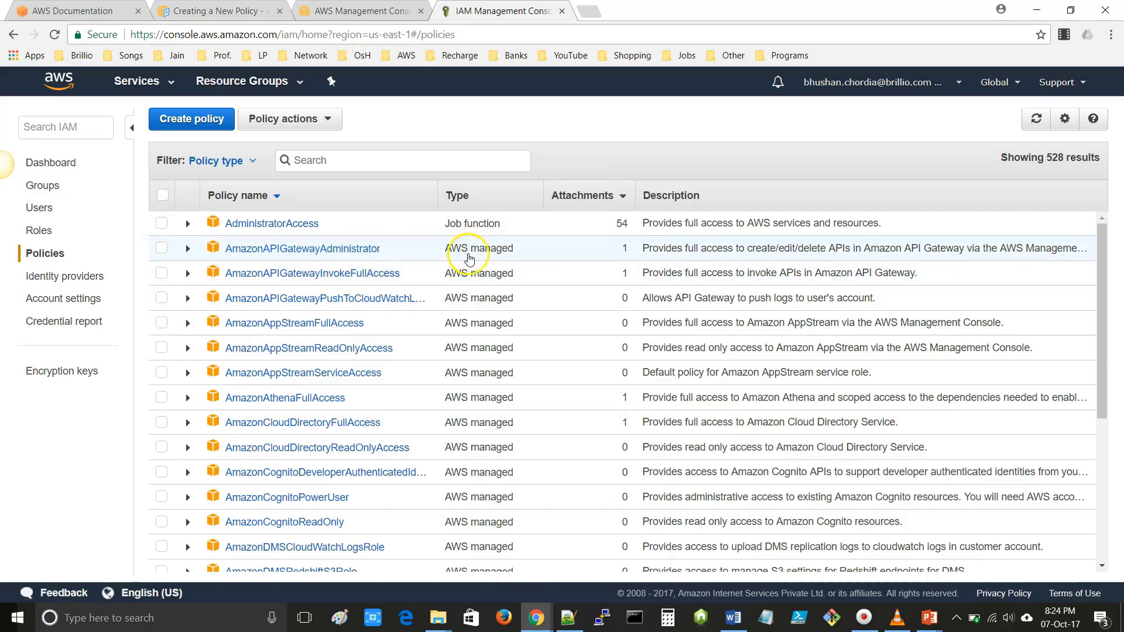
scroll(440, 426, down, 5)
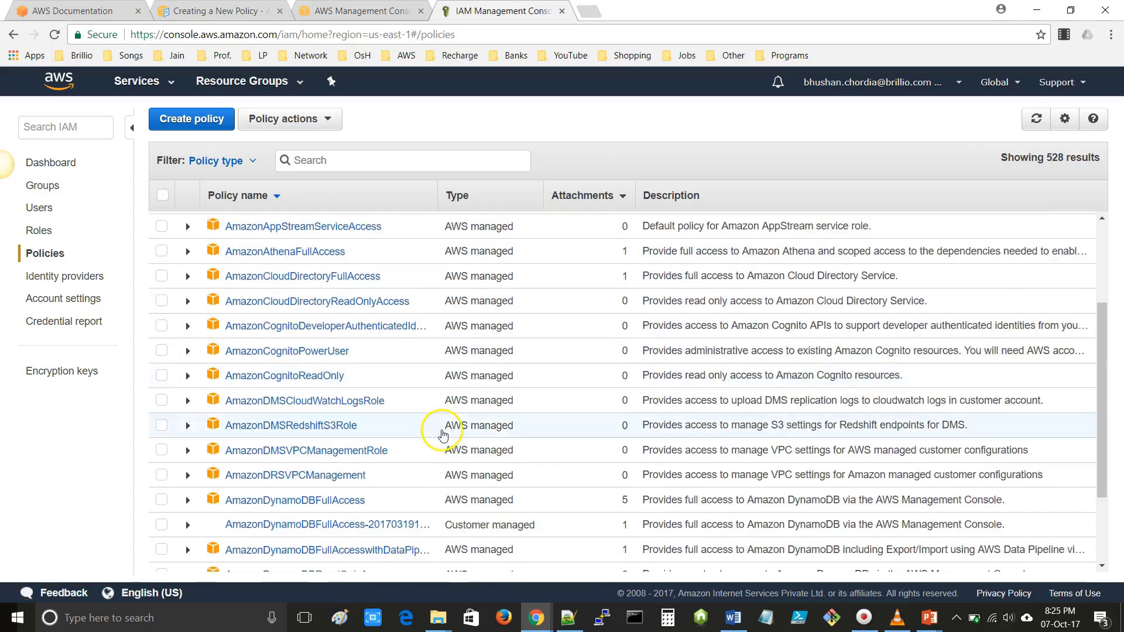
scroll(444, 434, down, 3)
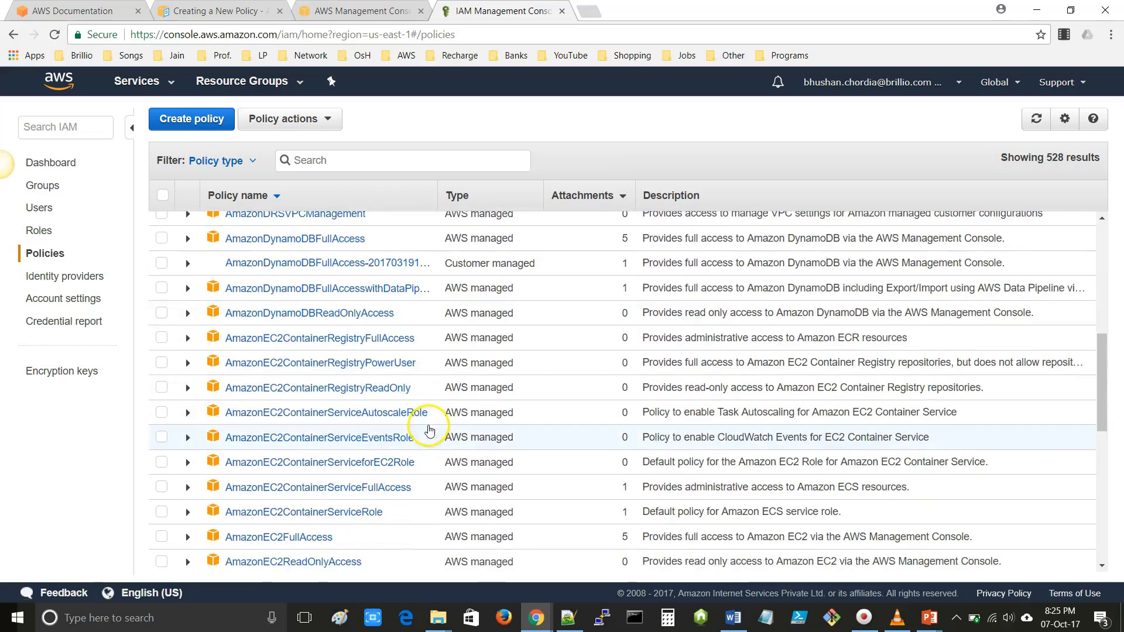
scroll(445, 425, down, 4)
scroll(446, 421, up, 5)
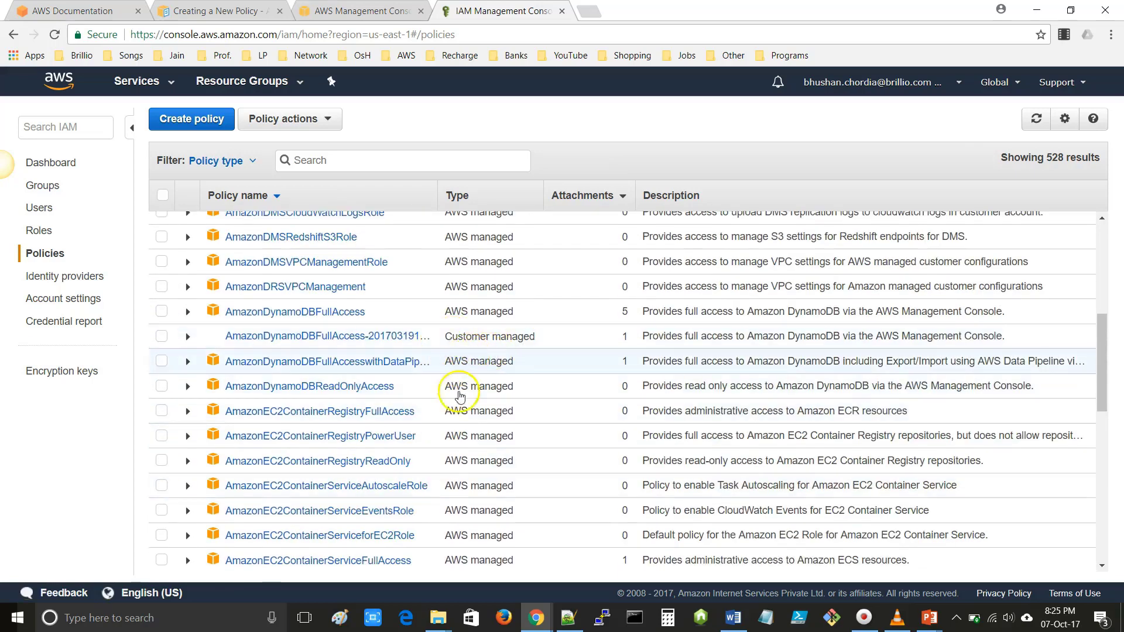
scroll(451, 441, down, 8)
scroll(449, 455, down, 10)
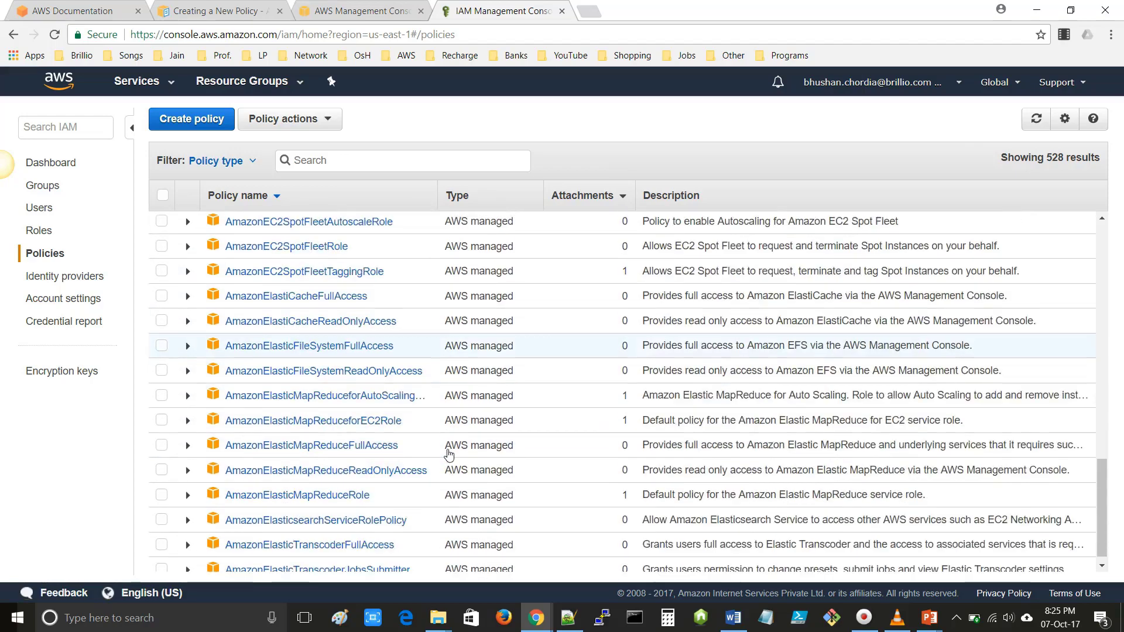
scroll(448, 454, up, 20)
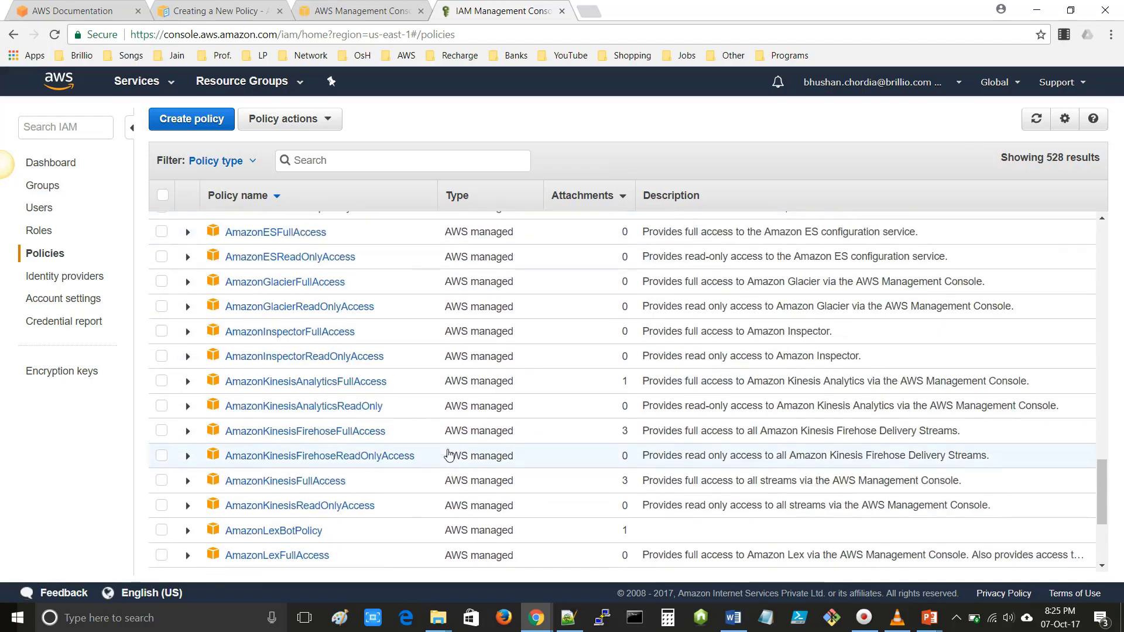
scroll(449, 455, up, 2)
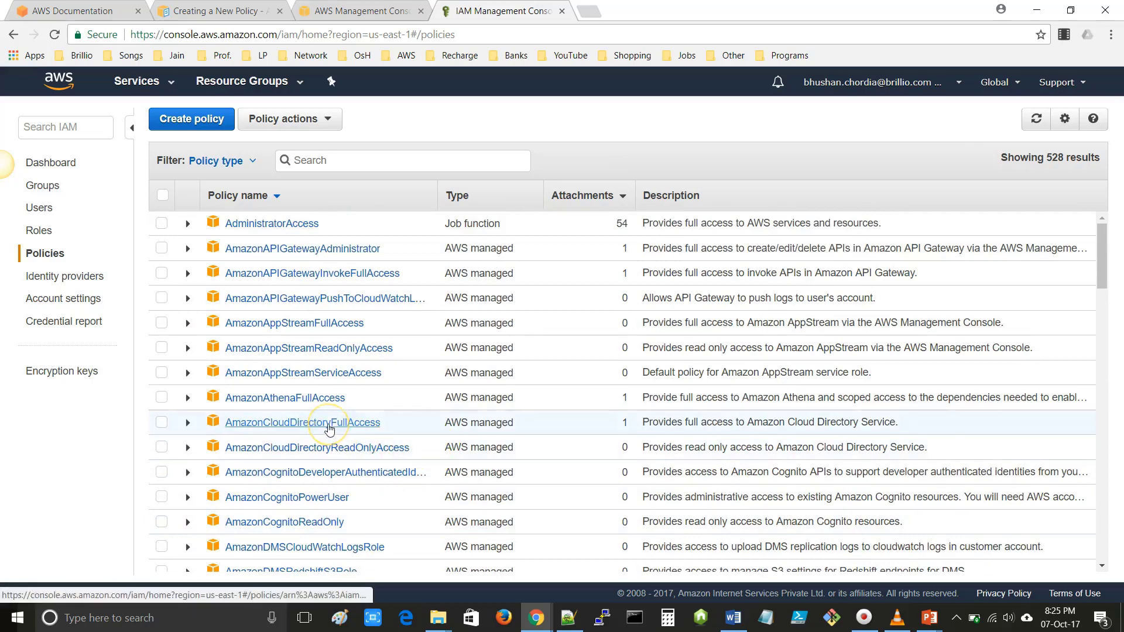
click(195, 126)
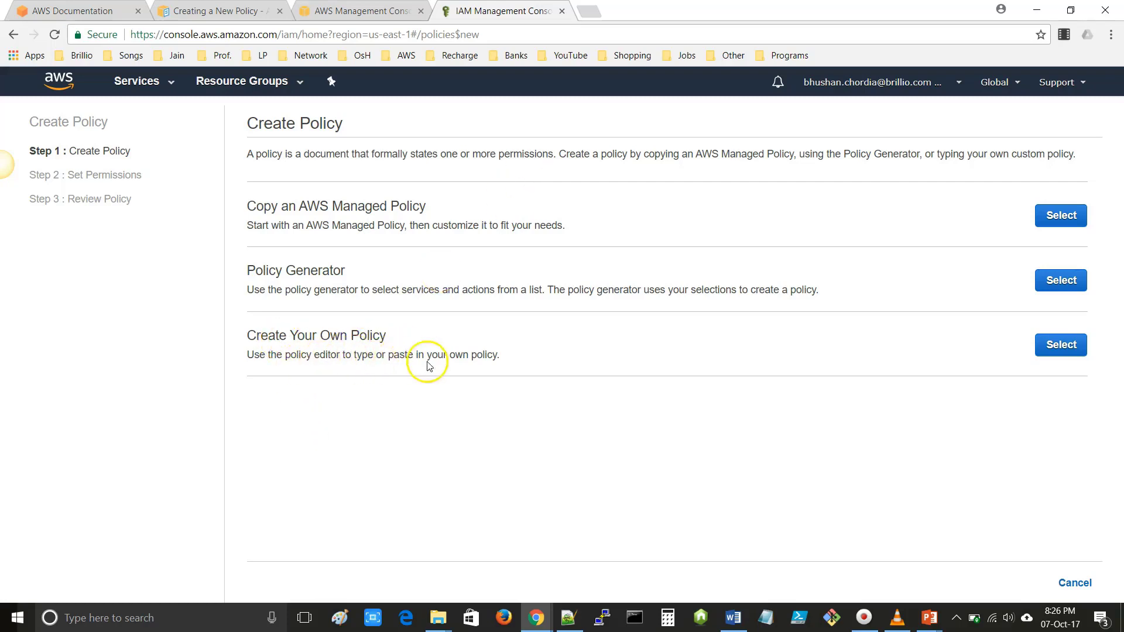
- Choose Create Your Own Policy and enter Sample-Session-Policy as name and description
click(1061, 347)
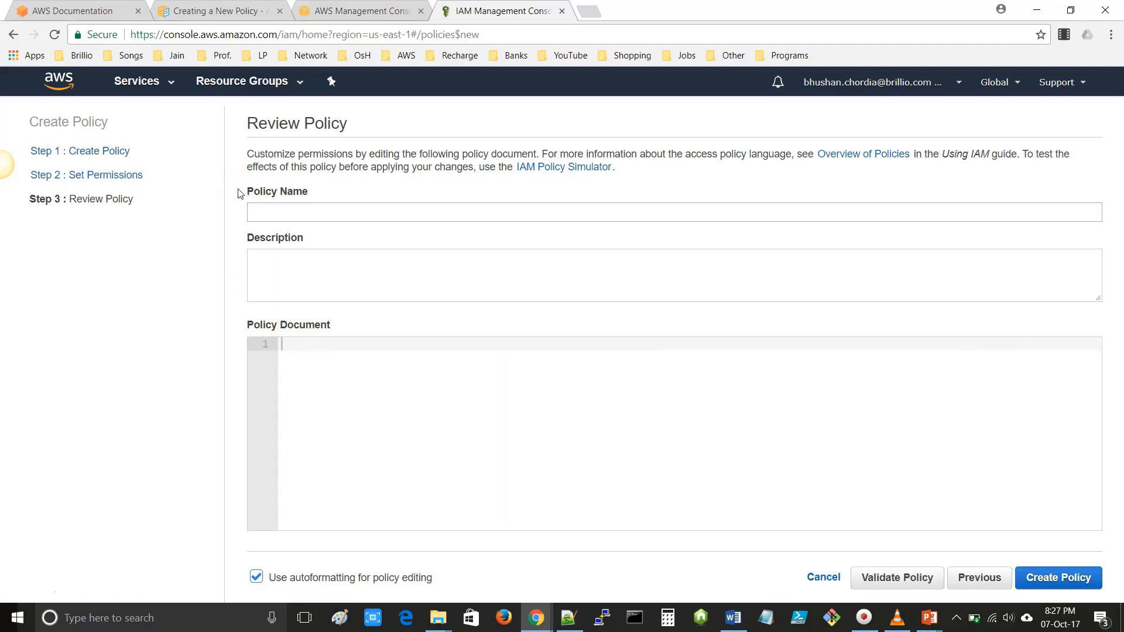
click(275, 213)
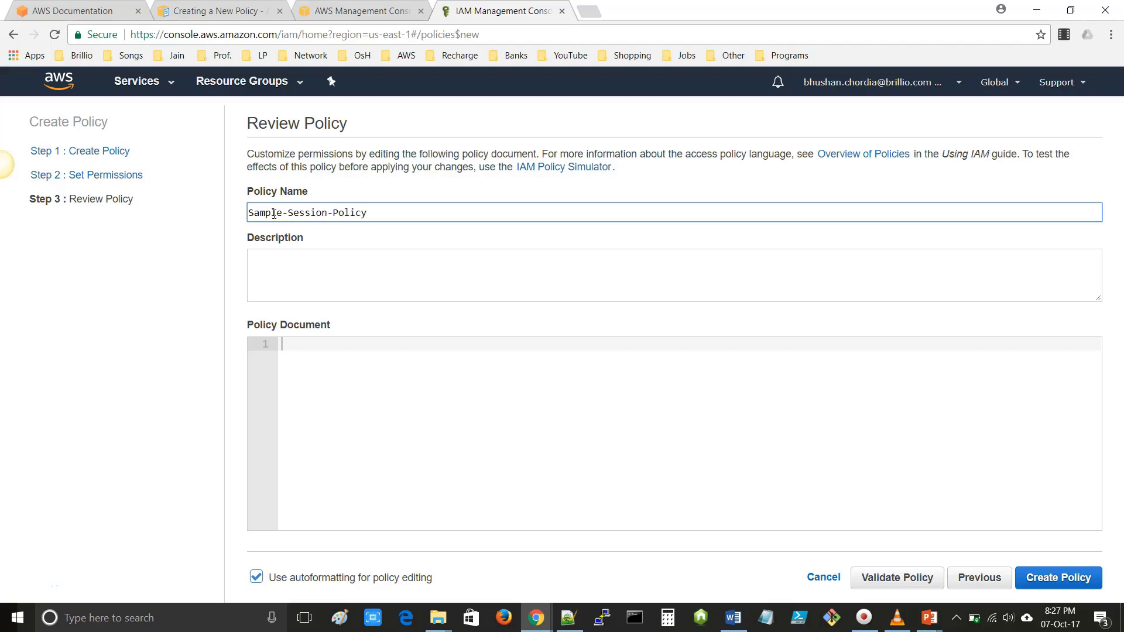
click(277, 259)
text(Sample-Session-Policy)
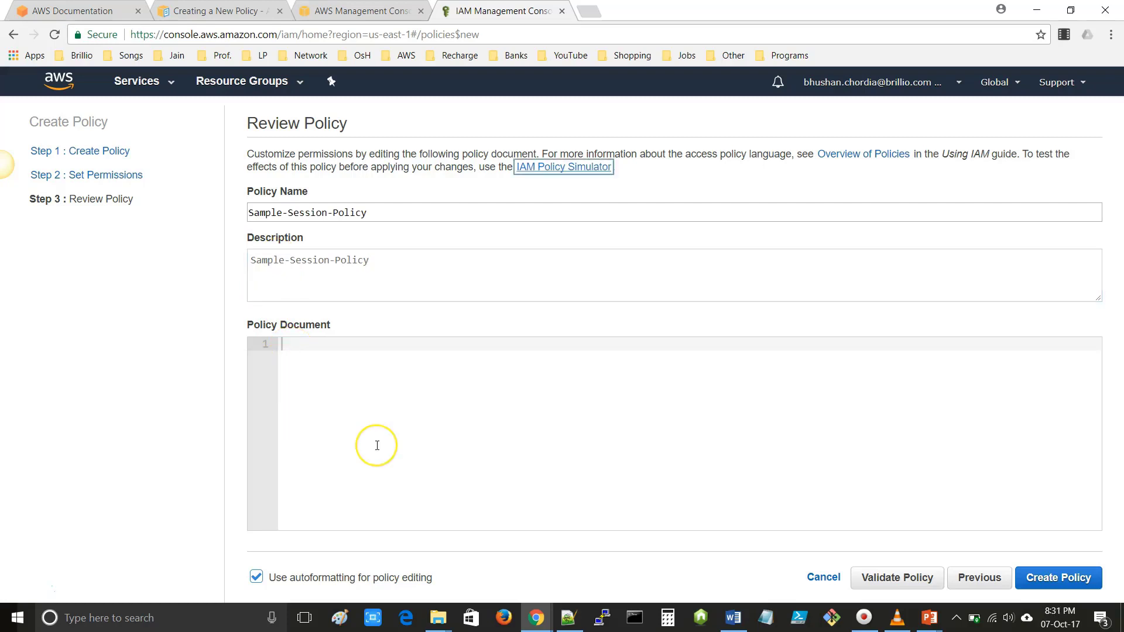
click(402, 443)
click(461, 437)
click(466, 439)
- Copy the prepared JSON policy text from Notepad++
click(569, 616)
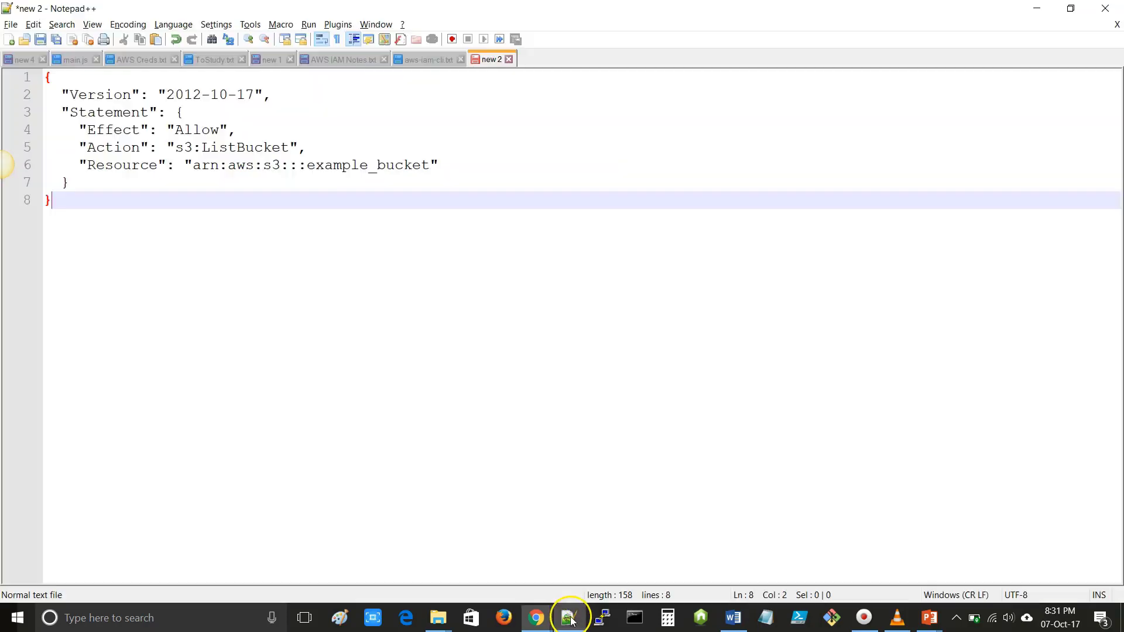
drag(68, 202, 36, 77)
key(ctrl+c)
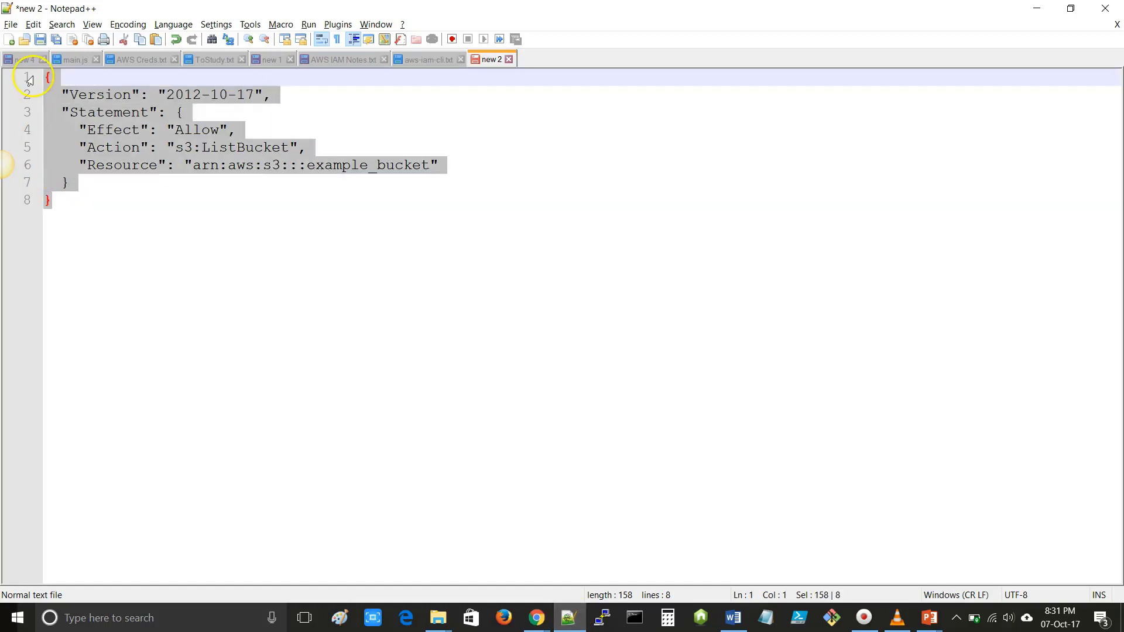
key(alt+Tab)
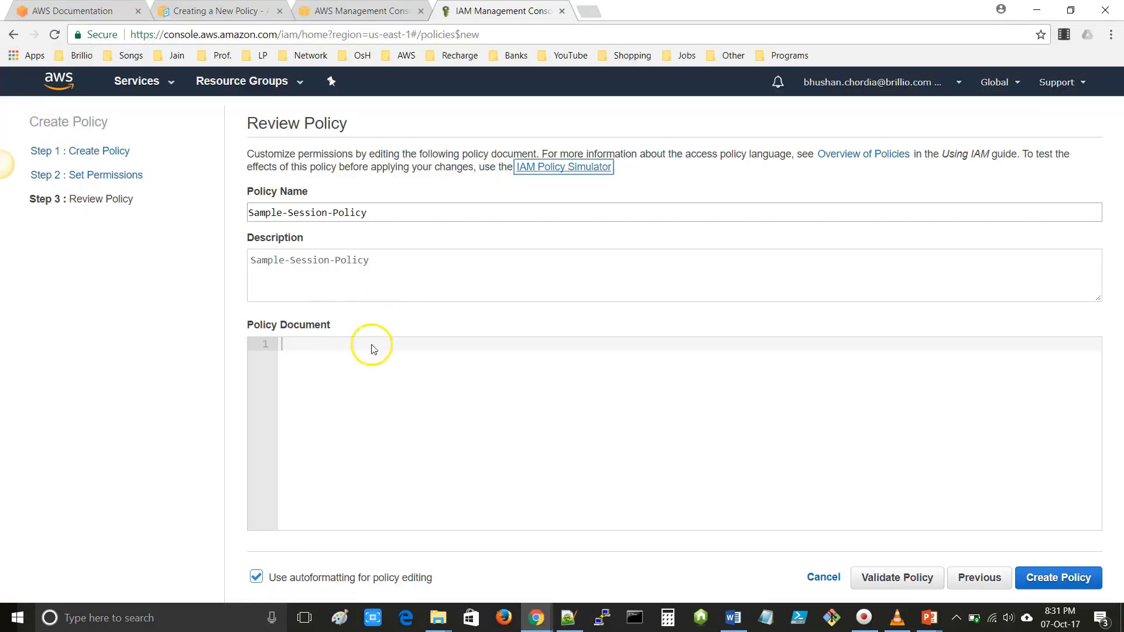
- Paste the copied JSON policy into the Policy Document editor
click(343, 367)
key(ctrl+v)
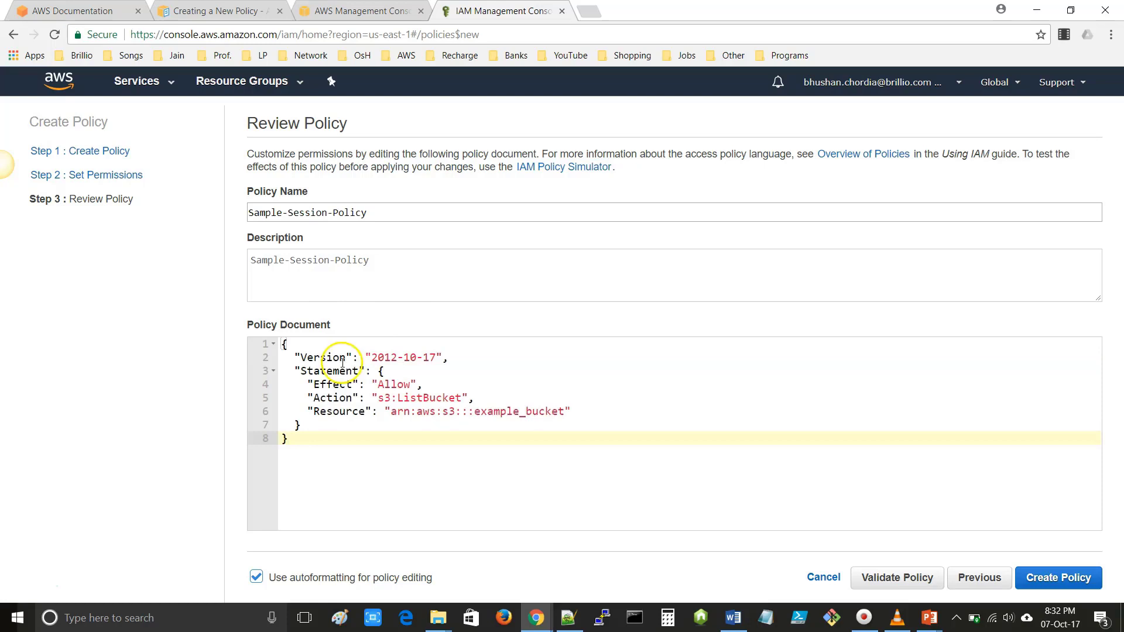
key(Up)
key(Up)
key(End)
key(Left)
key(ctrl+shift+Left)
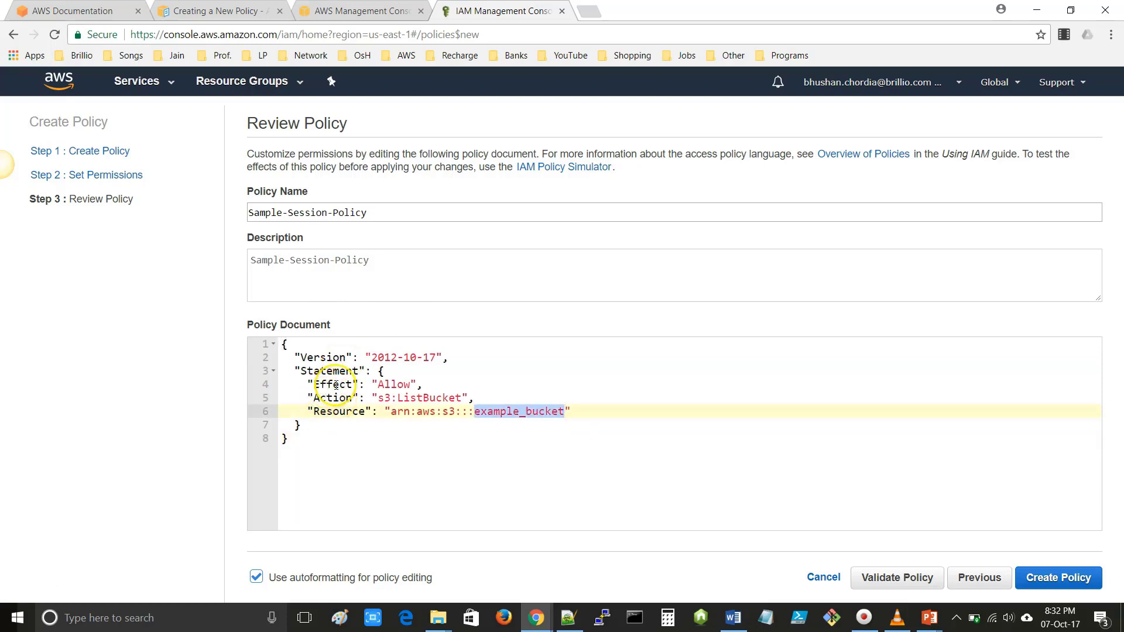
- Highlight the Effect, Action and arn:aws:s3:::example_bucket Resource entries of the statement
double_click(336, 385)
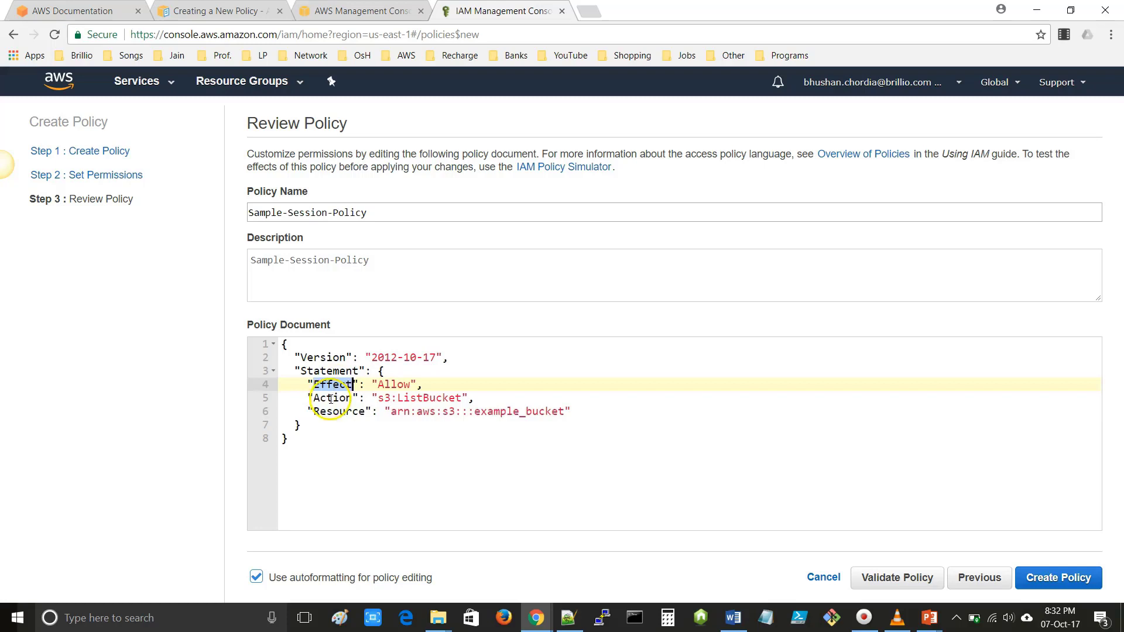
double_click(332, 398)
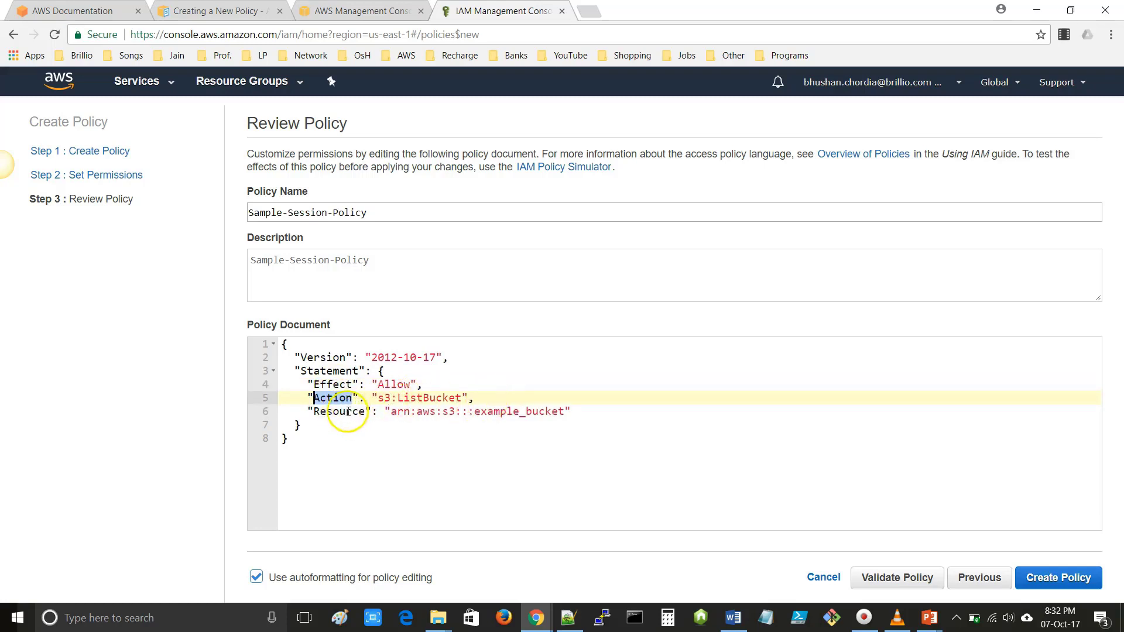
double_click(410, 411)
drag(412, 412, 564, 410)
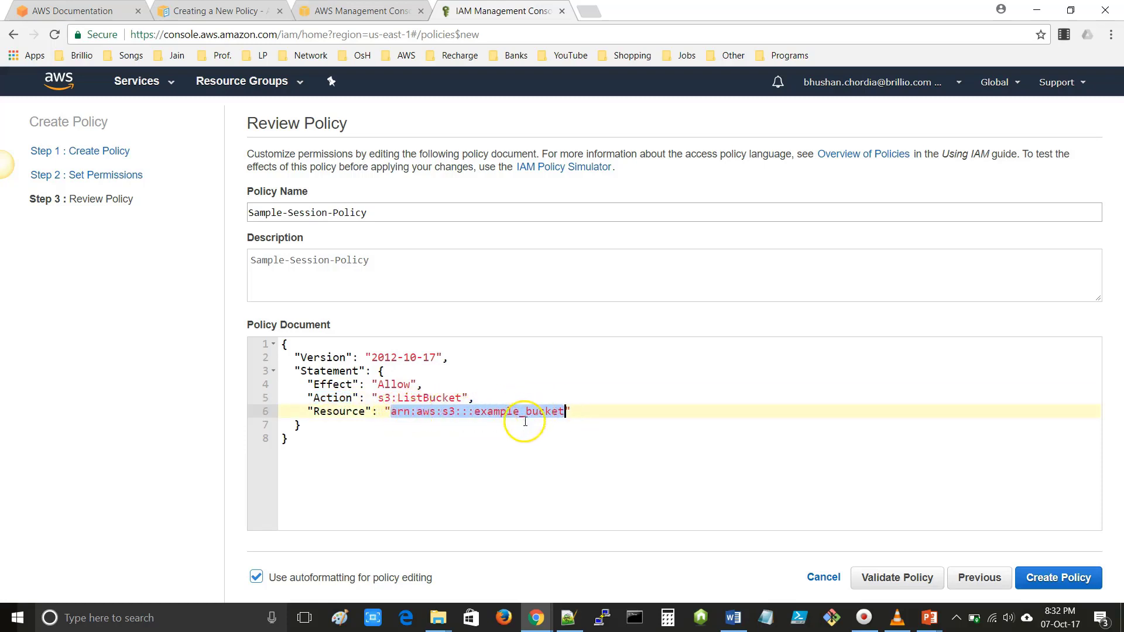
click(361, 12)
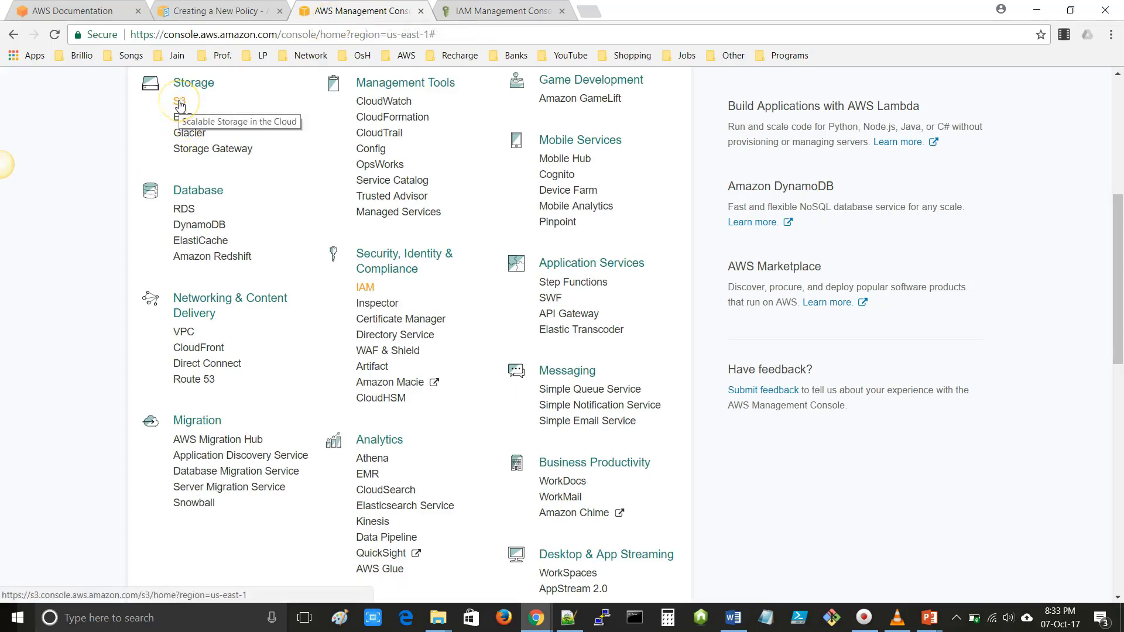
- Open S3 in a new tab and place it beside the console tab
right_click(179, 105)
click(192, 110)
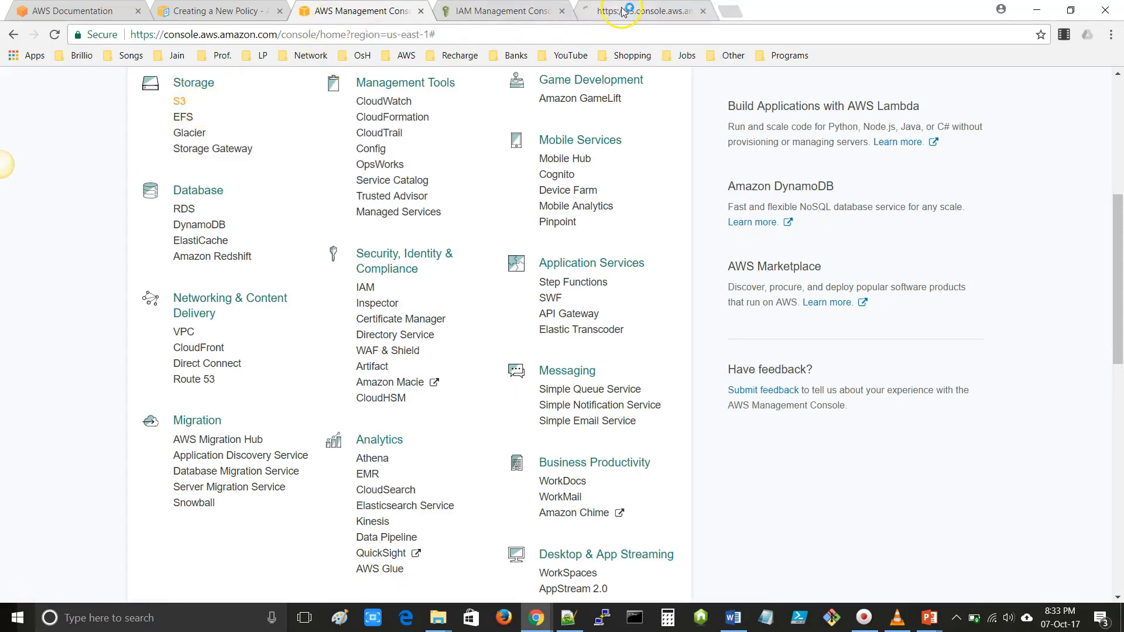
click(623, 12)
drag(665, 12, 506, 12)
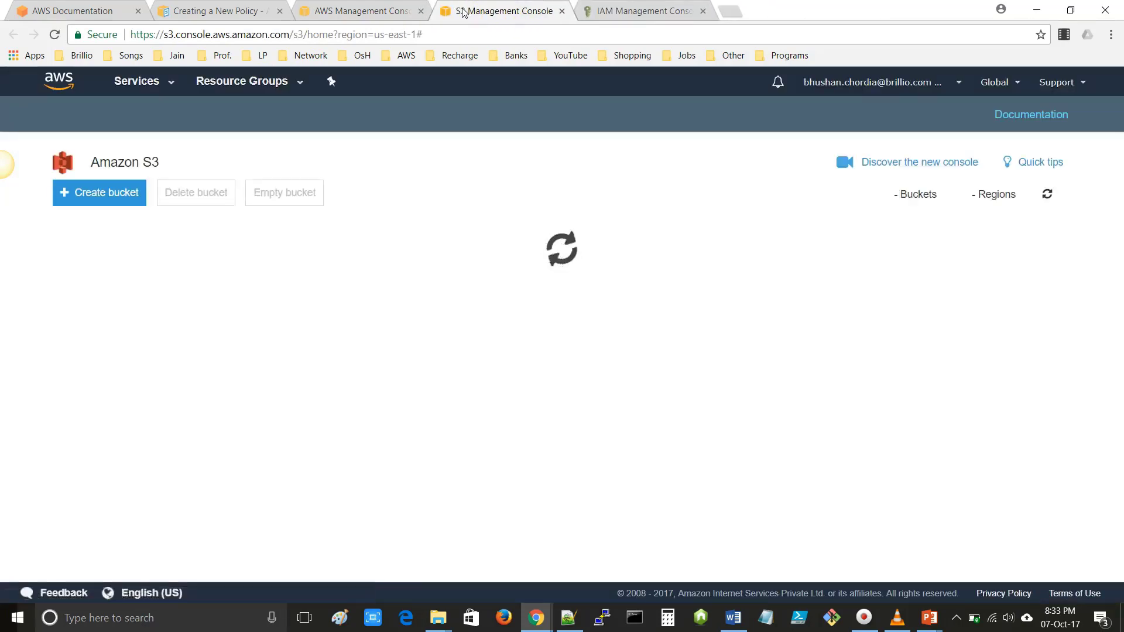
- Filter buckets for 'Sample', open sample-session-bucket and copy its name
click(188, 205)
text(Sample)
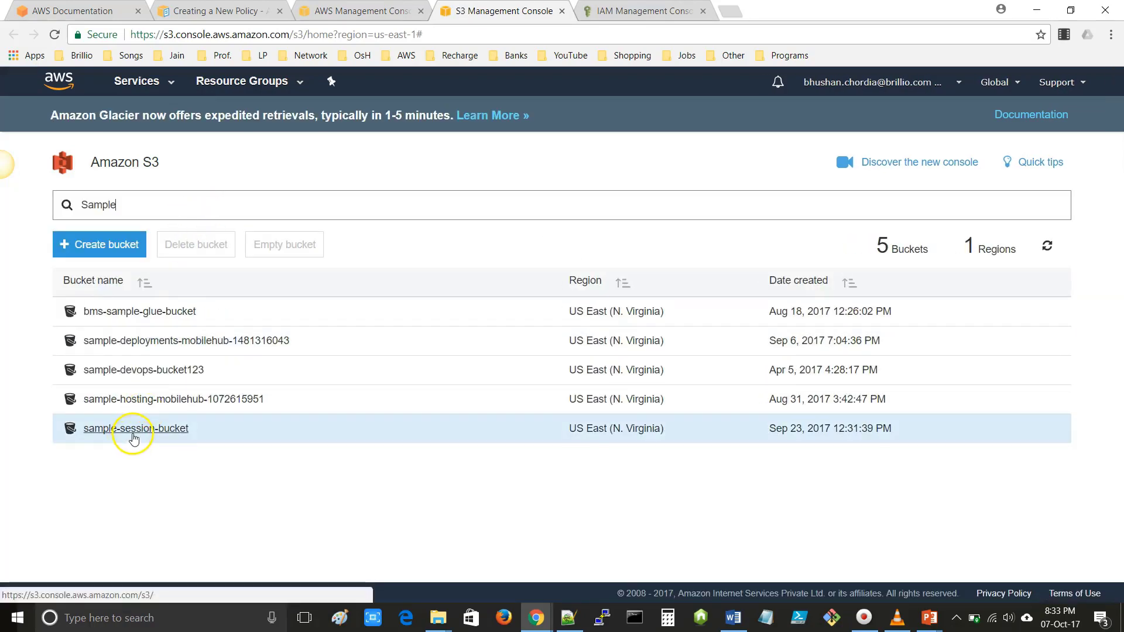
click(130, 432)
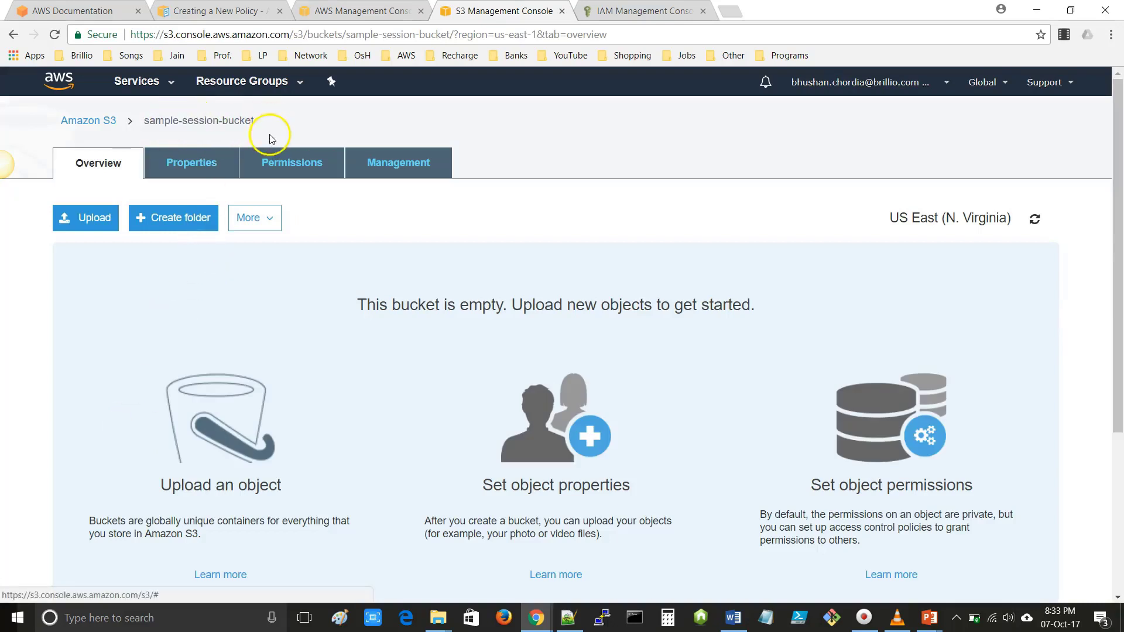
drag(255, 123, 139, 130)
key(ctrl+c)
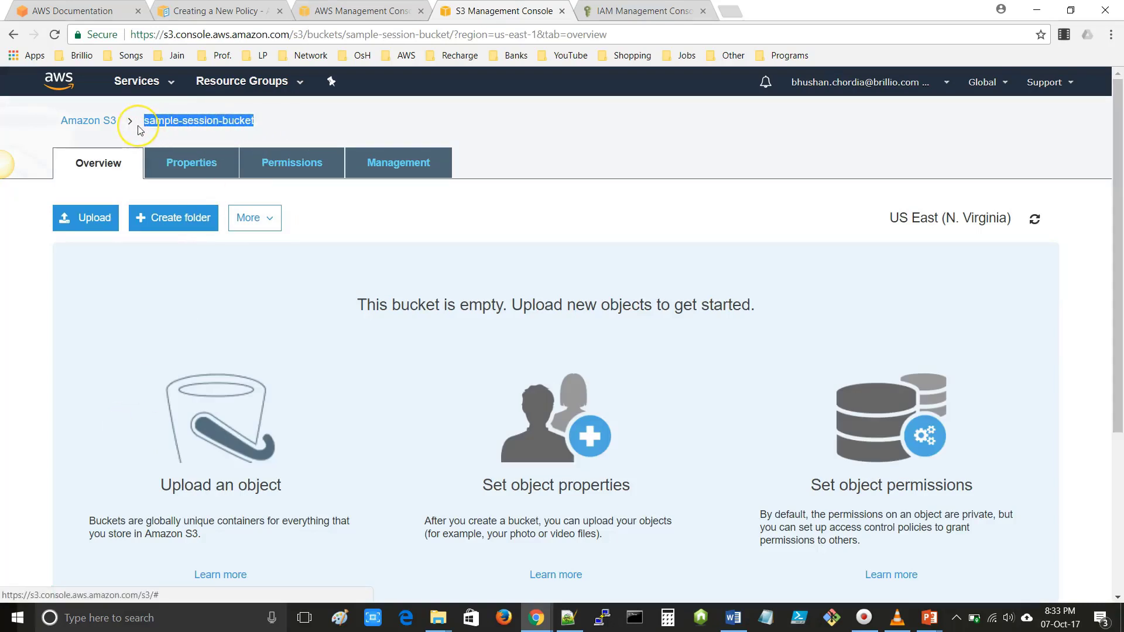
click(614, 11)
- Swap example_bucket for sample-session-bucket in the Resource ARN, validate, and create the policy
drag(564, 412, 474, 411)
key(ctrl+v)
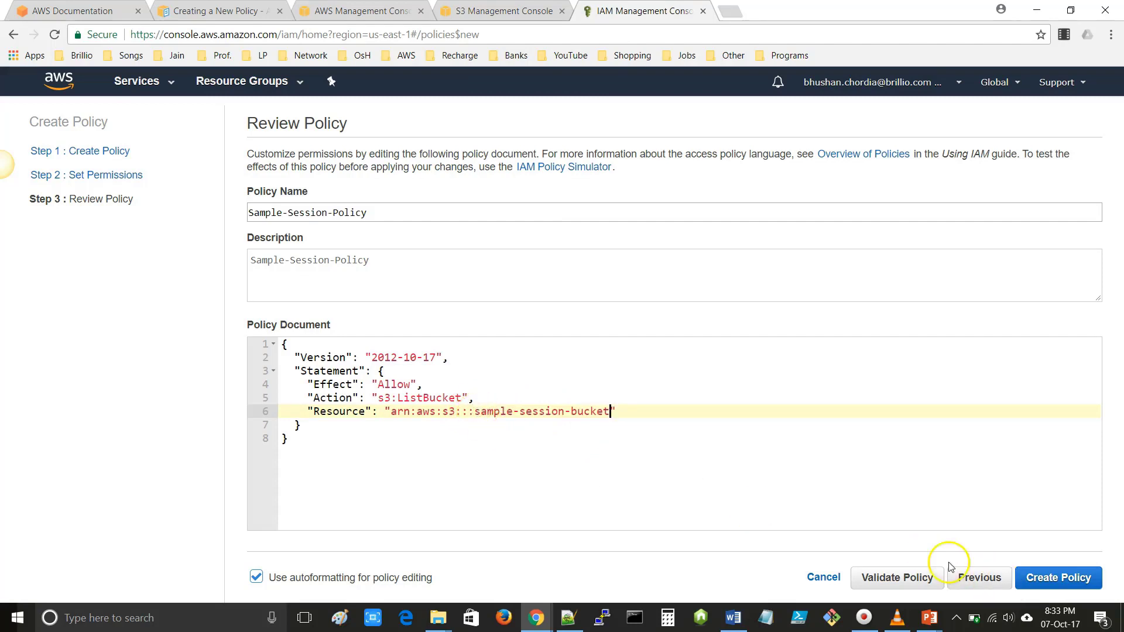
click(890, 579)
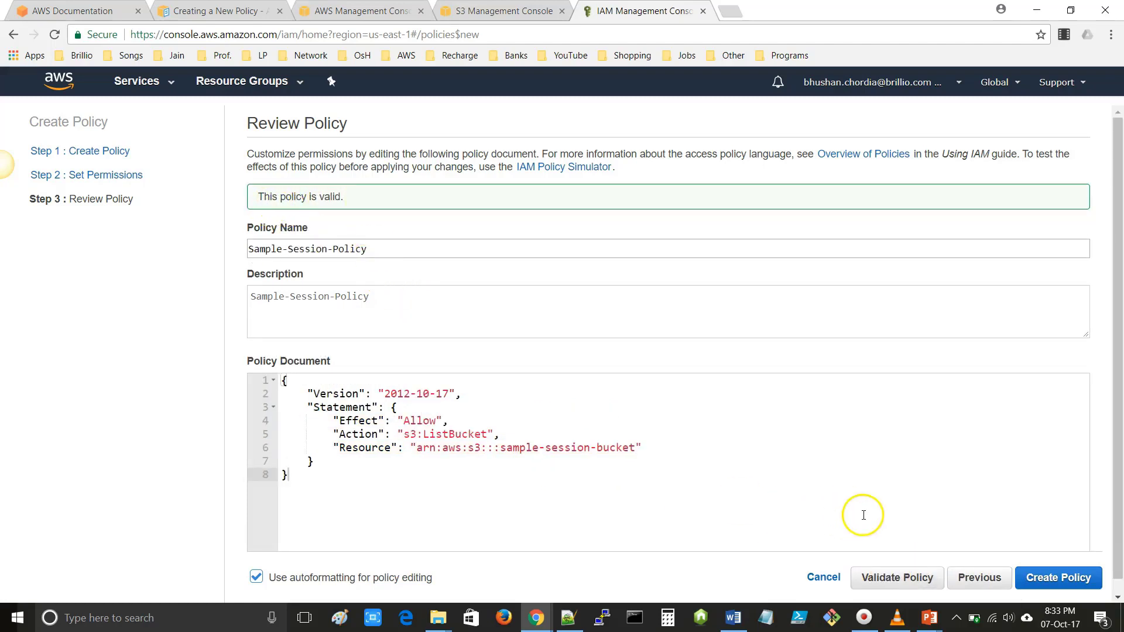
click(1052, 578)
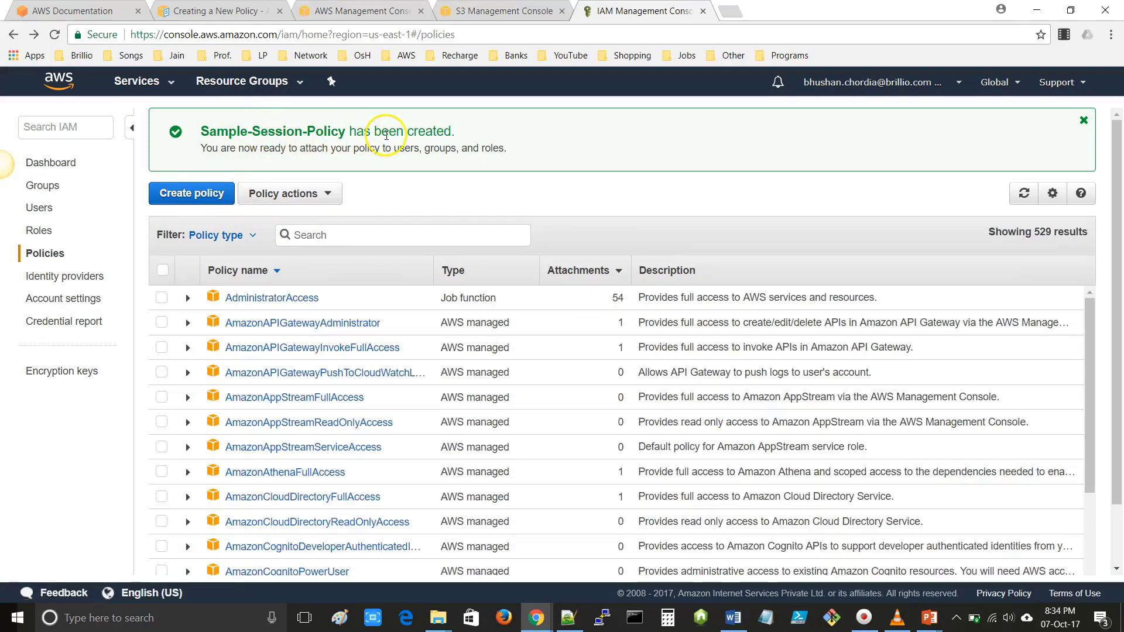
- Search policies for 'Sample', open Sample-Session-Policy and select its JSON document
click(328, 234)
text(S)
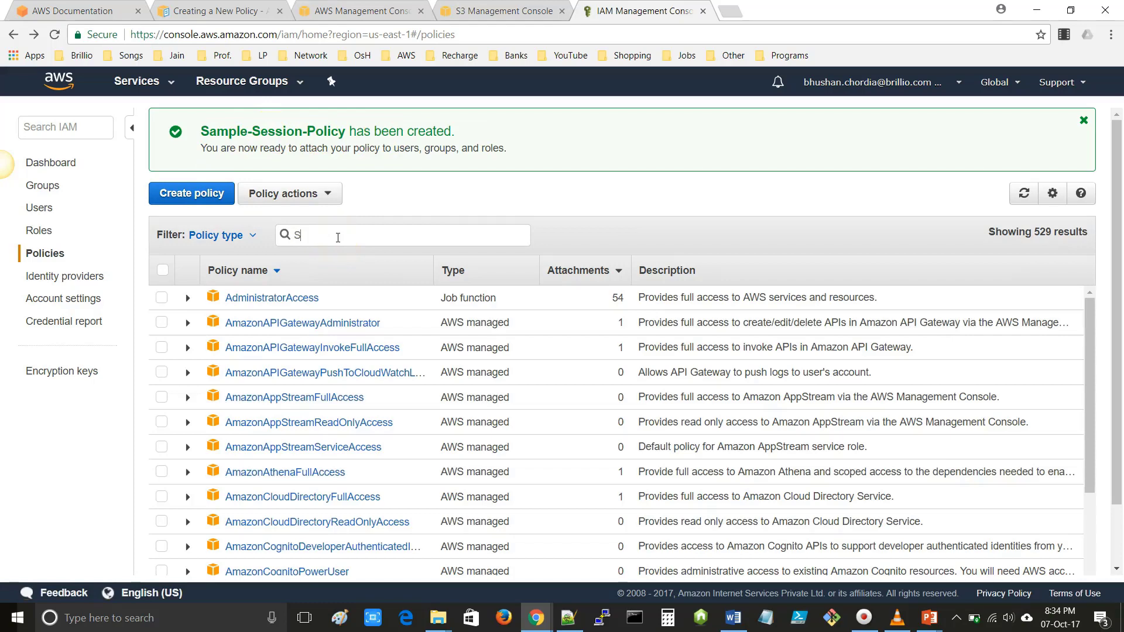
text(ample)
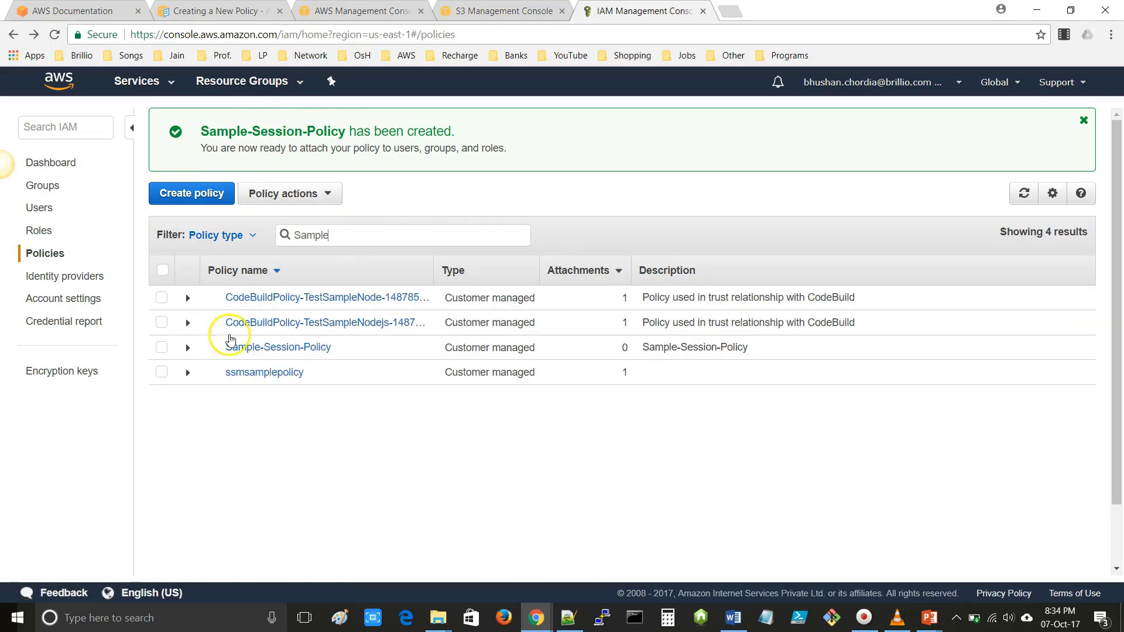
click(162, 351)
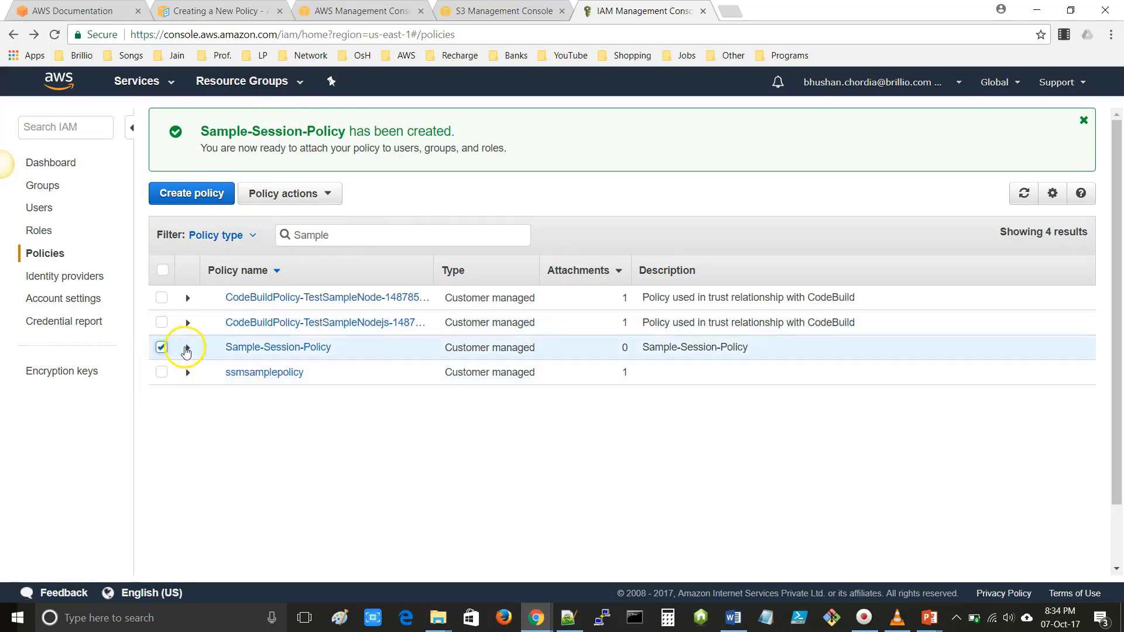
click(265, 349)
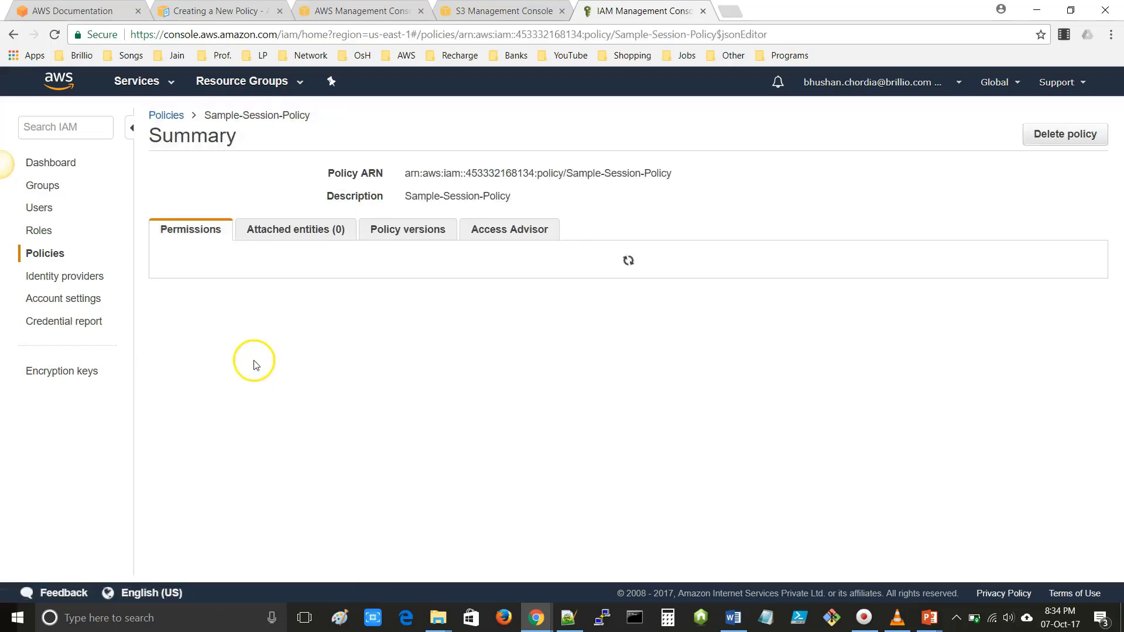
drag(224, 403, 186, 296)
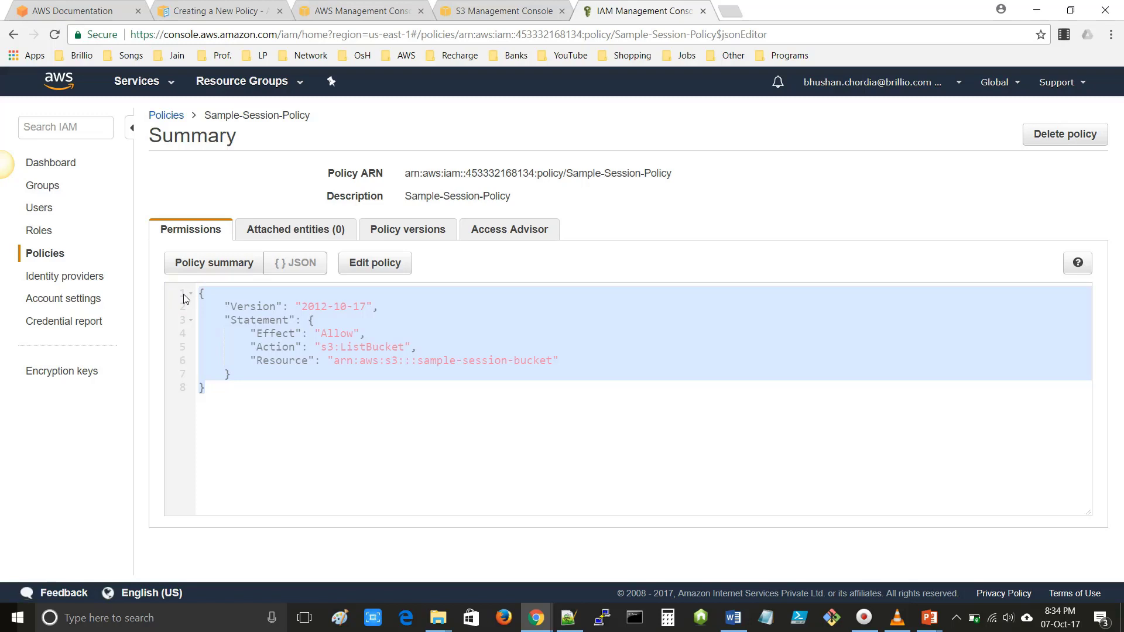
- Advance the PowerPoint slideshow to the 'AWS IAM Limits' slide, then return to Chrome
key(alt+Tab)
key(alt+Tab)
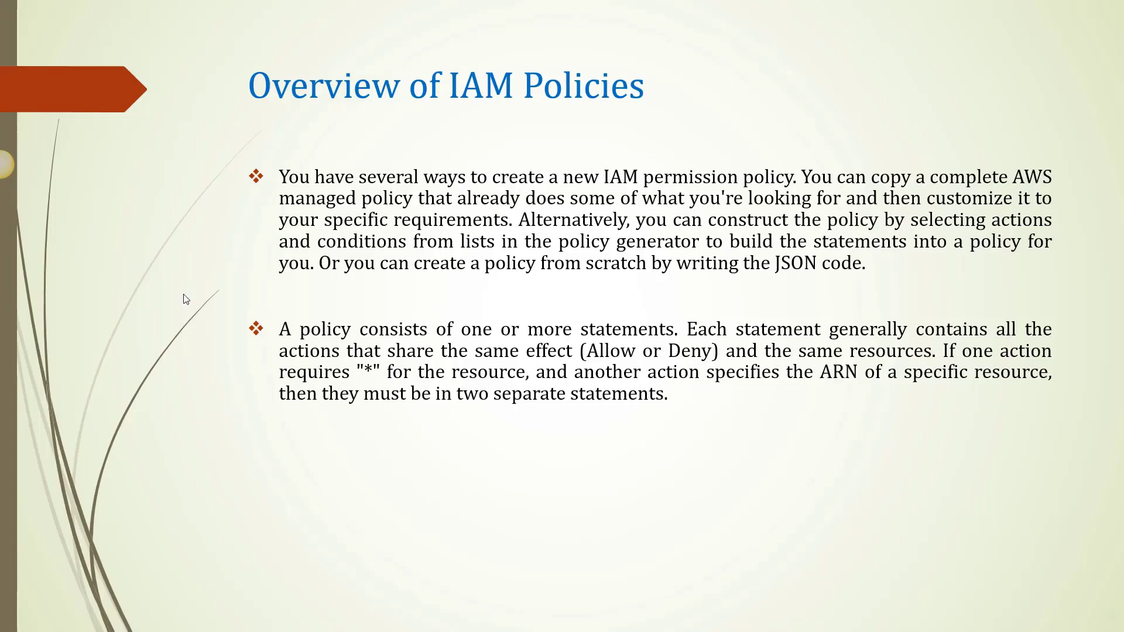
click(23, 592)
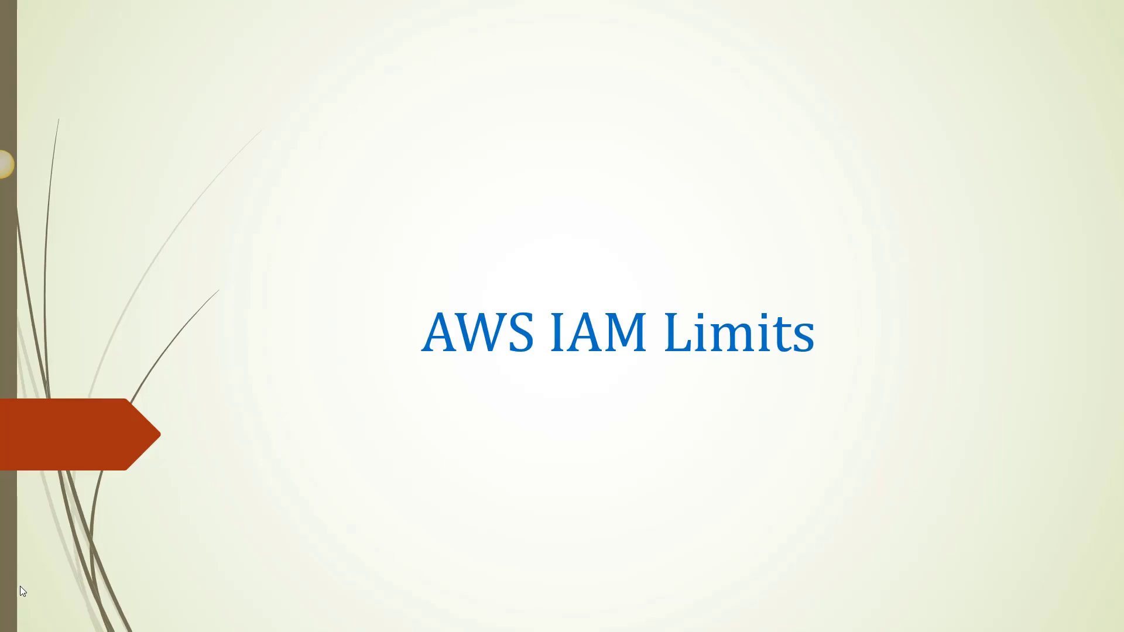
key(alt+Tab)
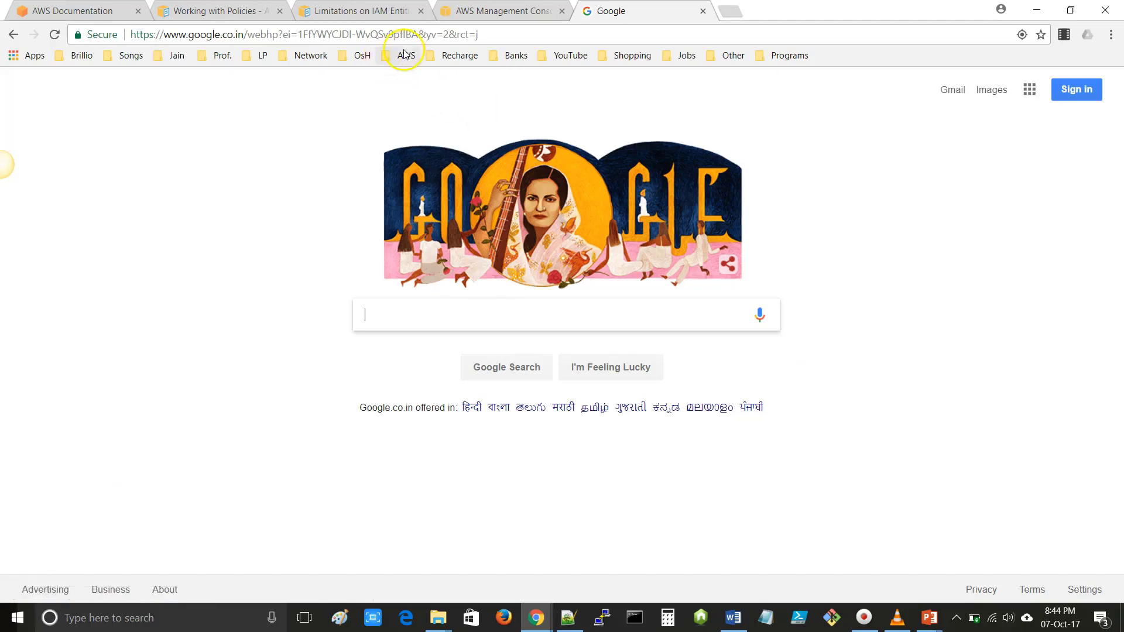
- Open the AWS Service Limits documentation page from the AWS bookmarks
click(404, 54)
mouse_move(445, 108)
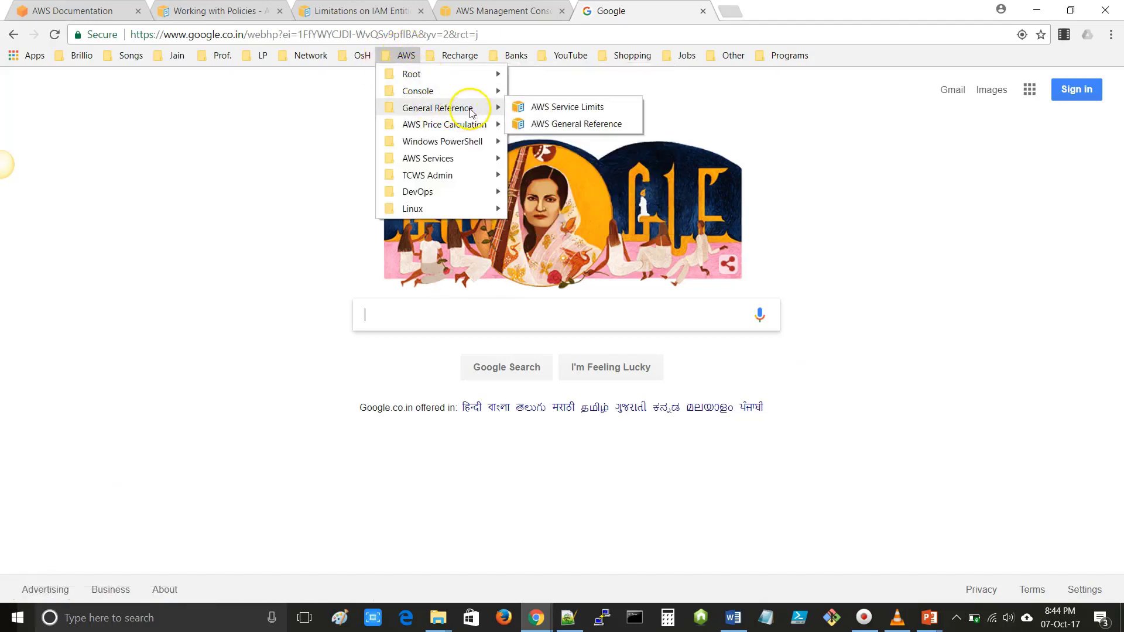
click(563, 108)
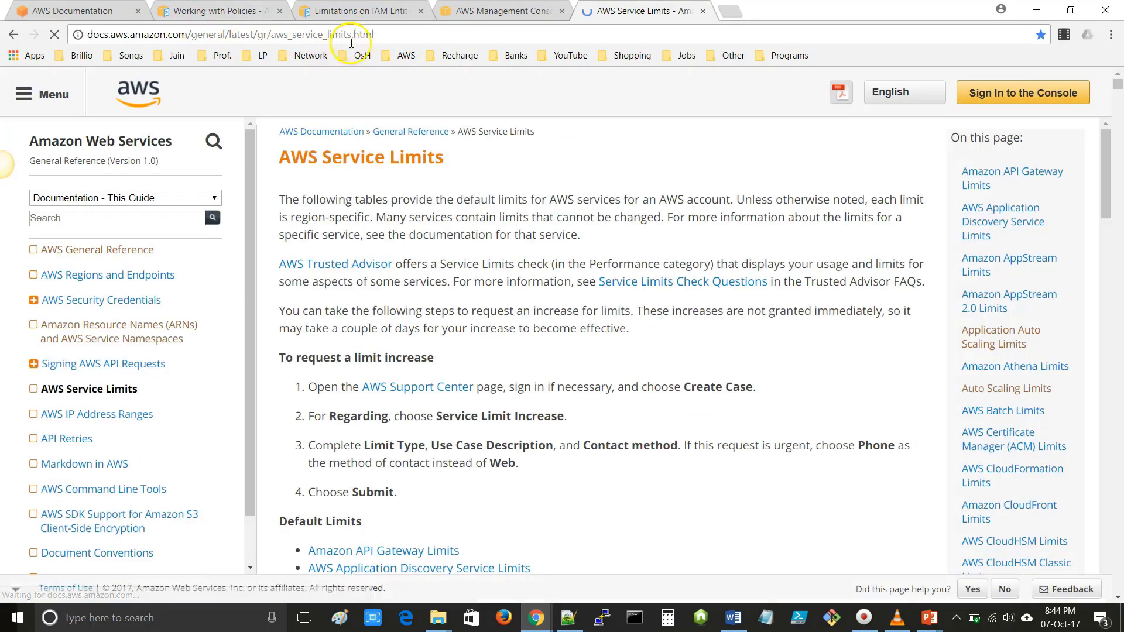
drag(375, 35, 59, 36)
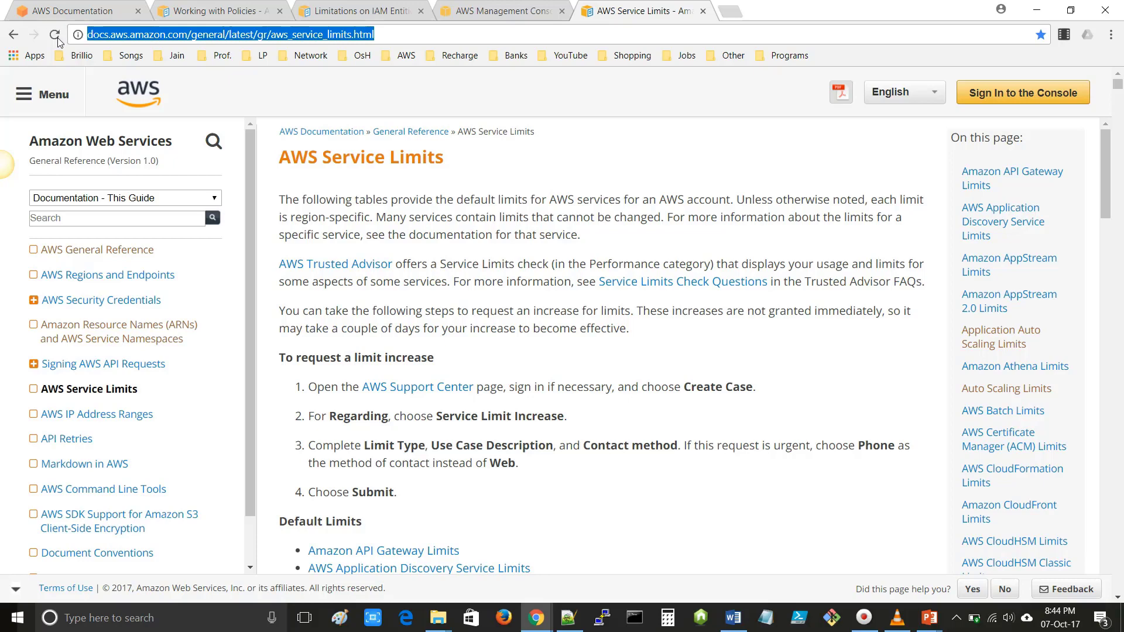
- Find the IAM limits section and highlight the per-account limits of 300 groups and 1000 roles
key(ctrl+f)
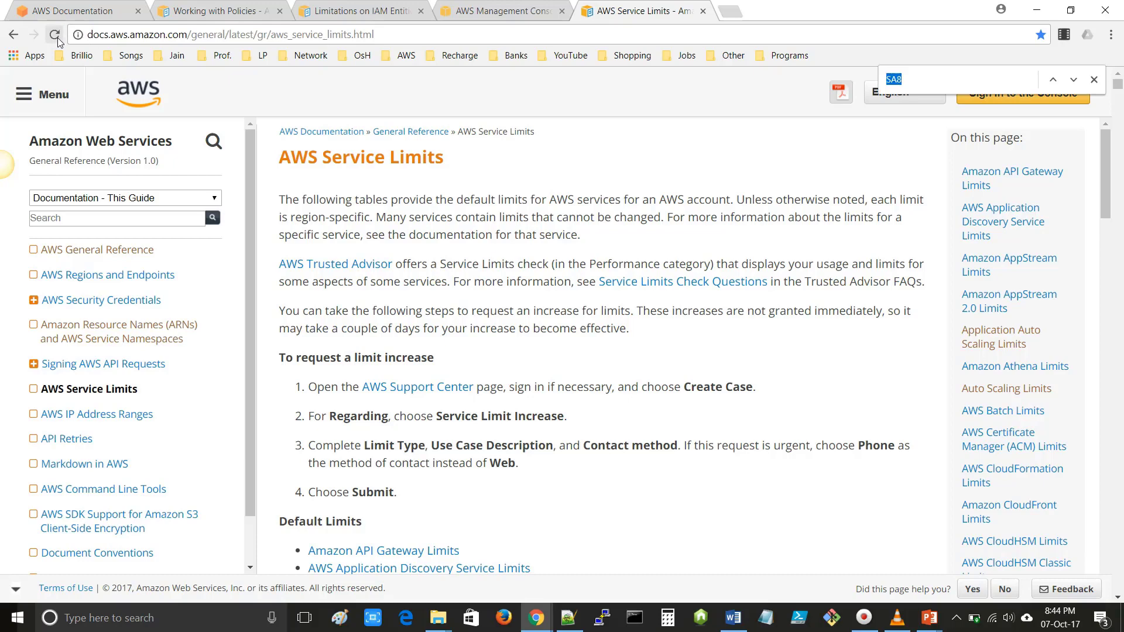
text(IAM)
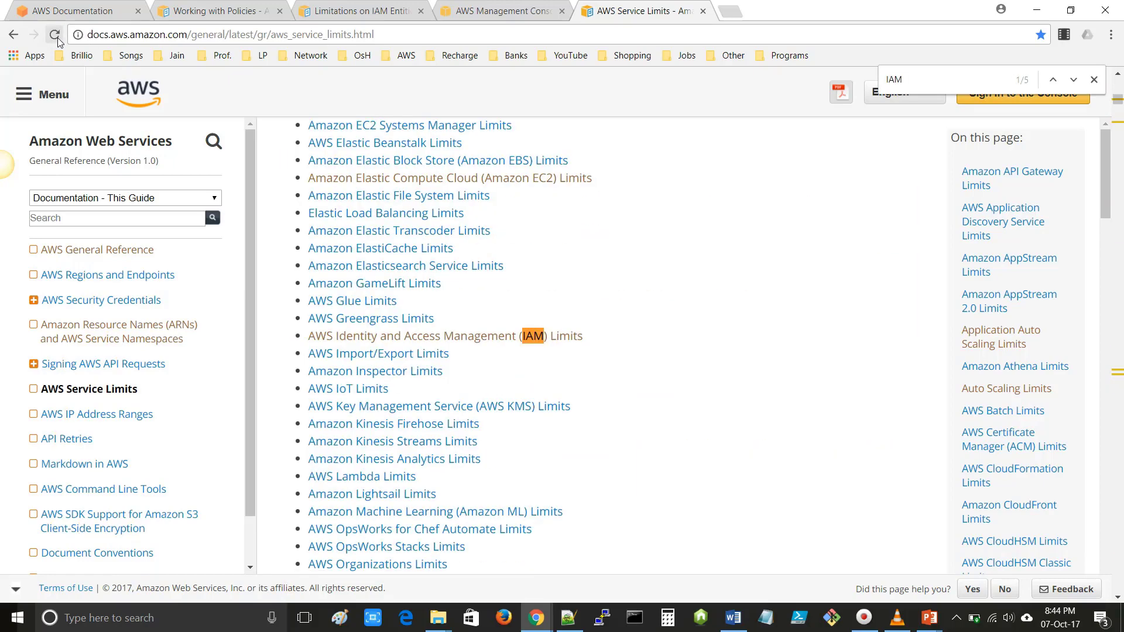
click(435, 338)
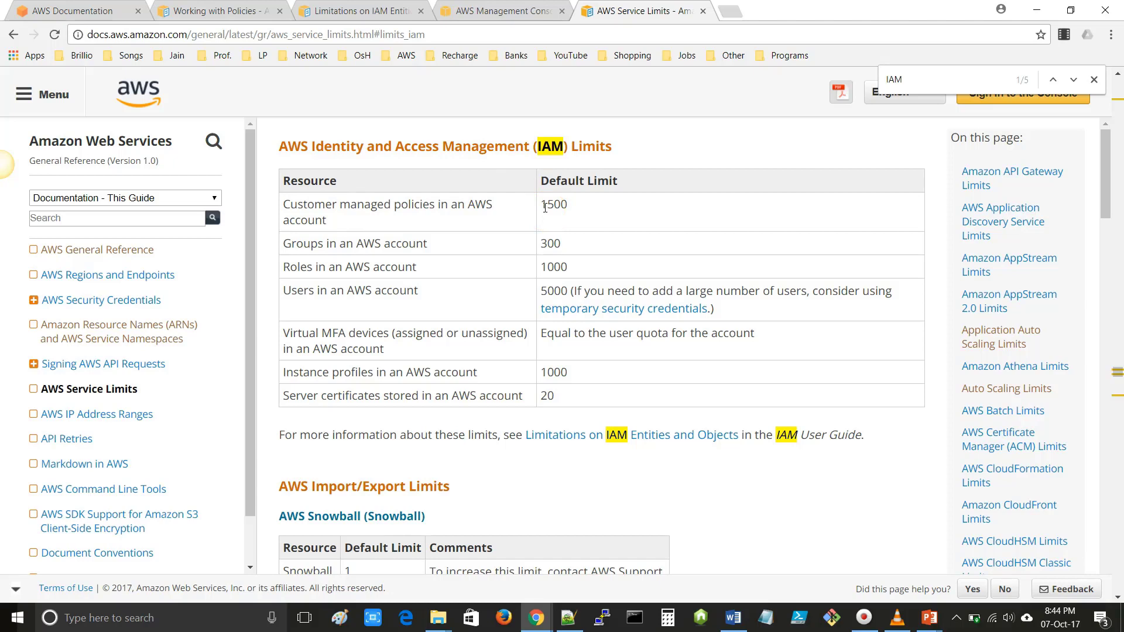
double_click(544, 245)
drag(364, 245, 442, 248)
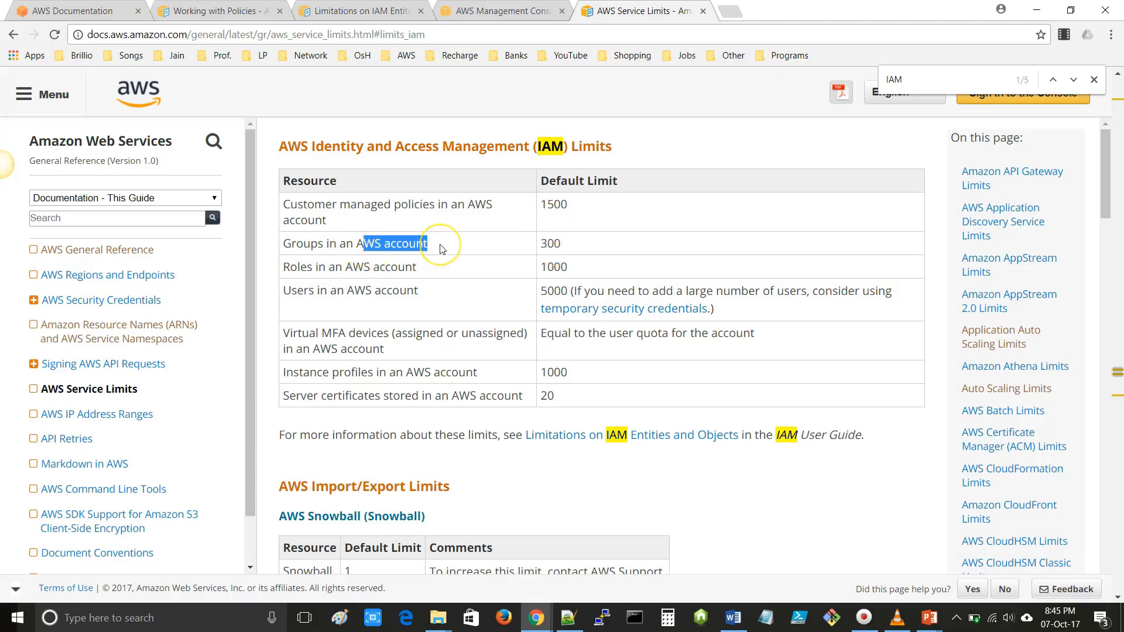
double_click(544, 268)
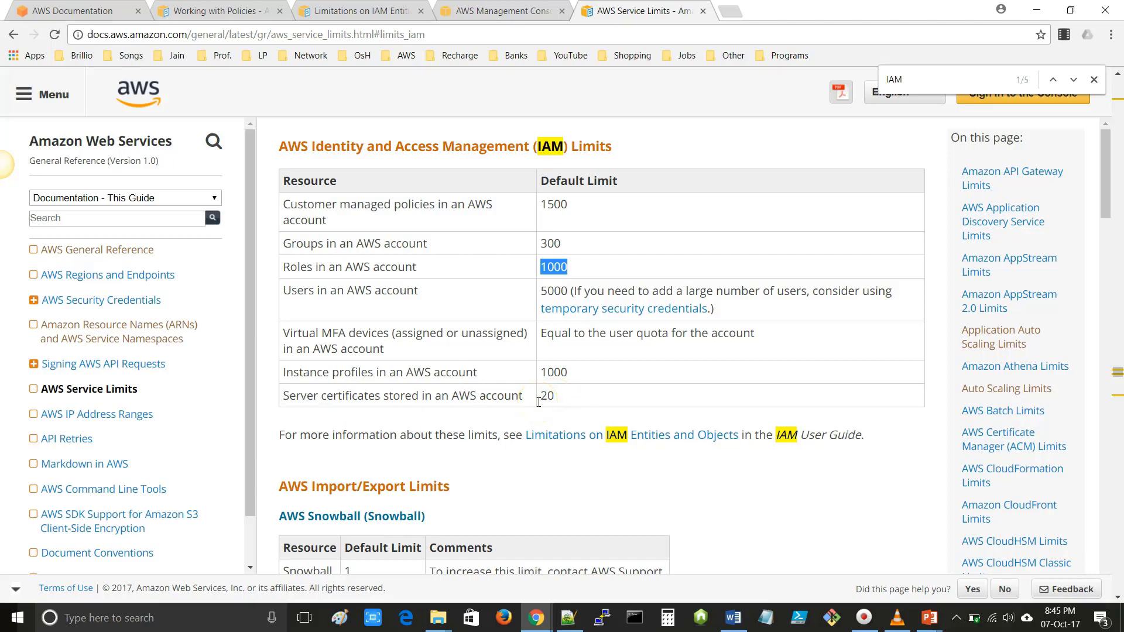
click(540, 401)
- Switch back to the PowerPoint Slide Show window showing the 'AWS IAM Limits' slide
key(alt+Tab)
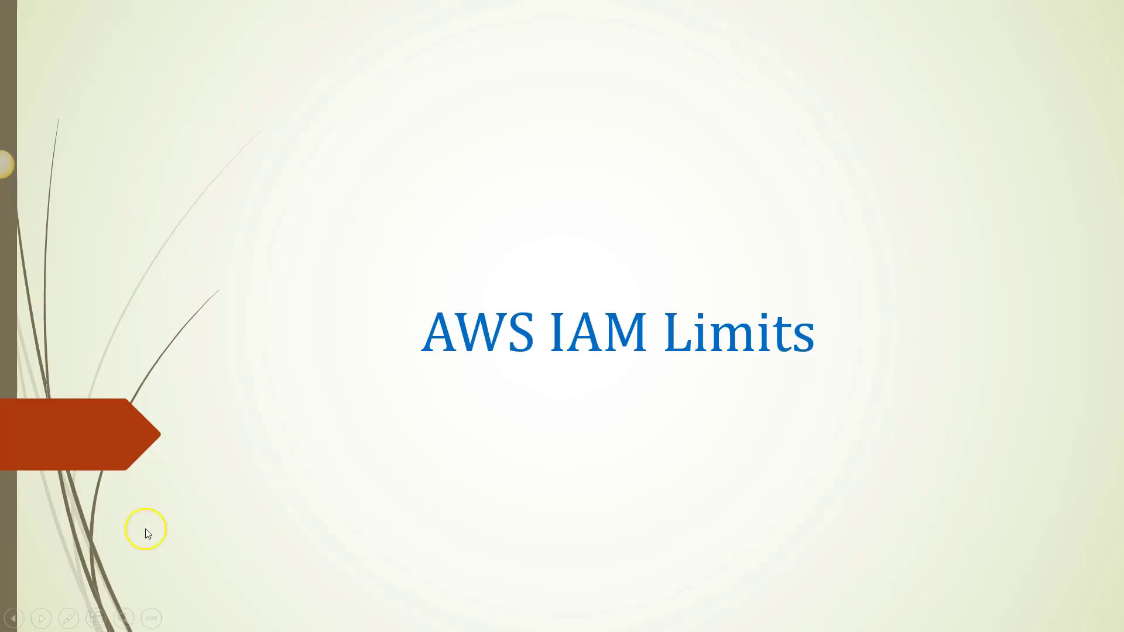